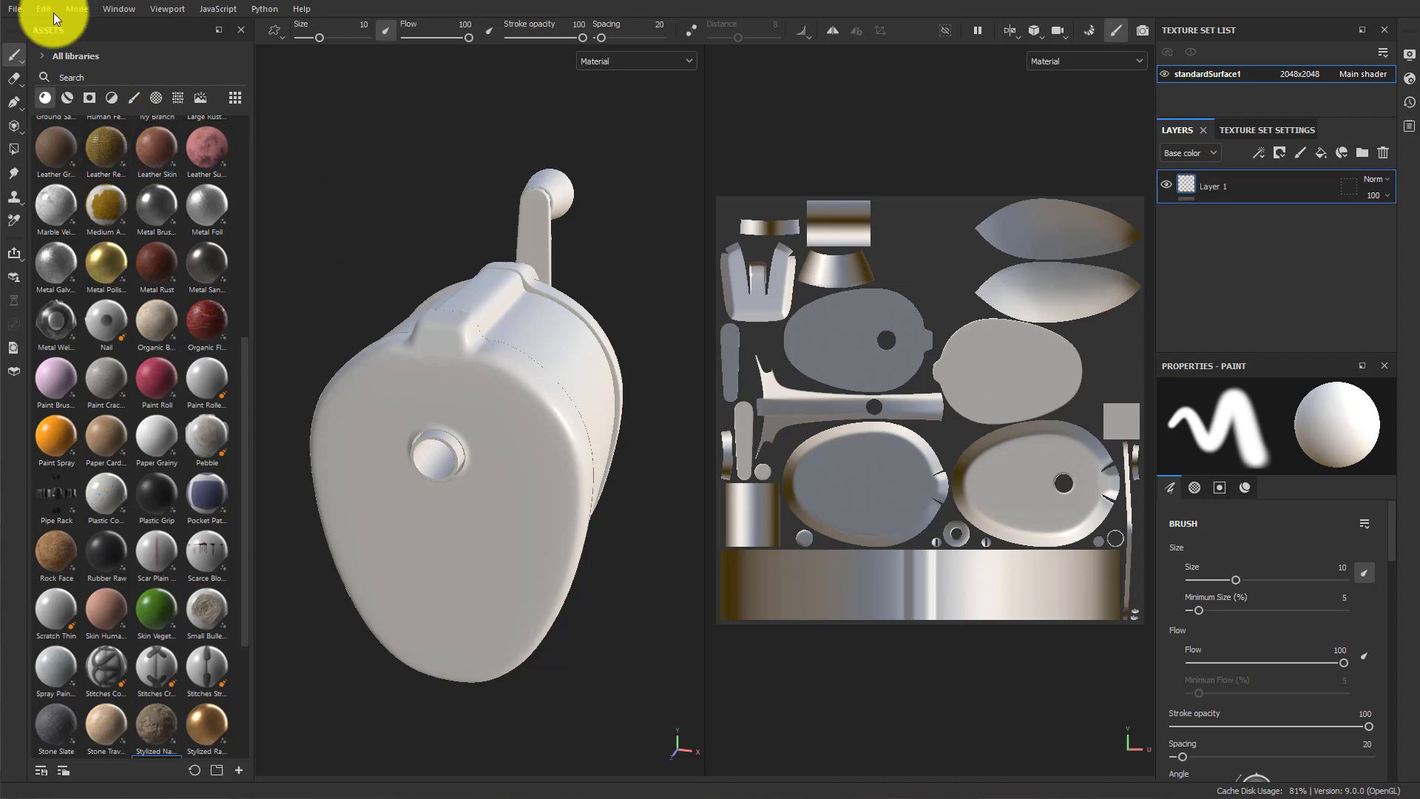
{"action": "left_click", "coordinate": [15, 9]}
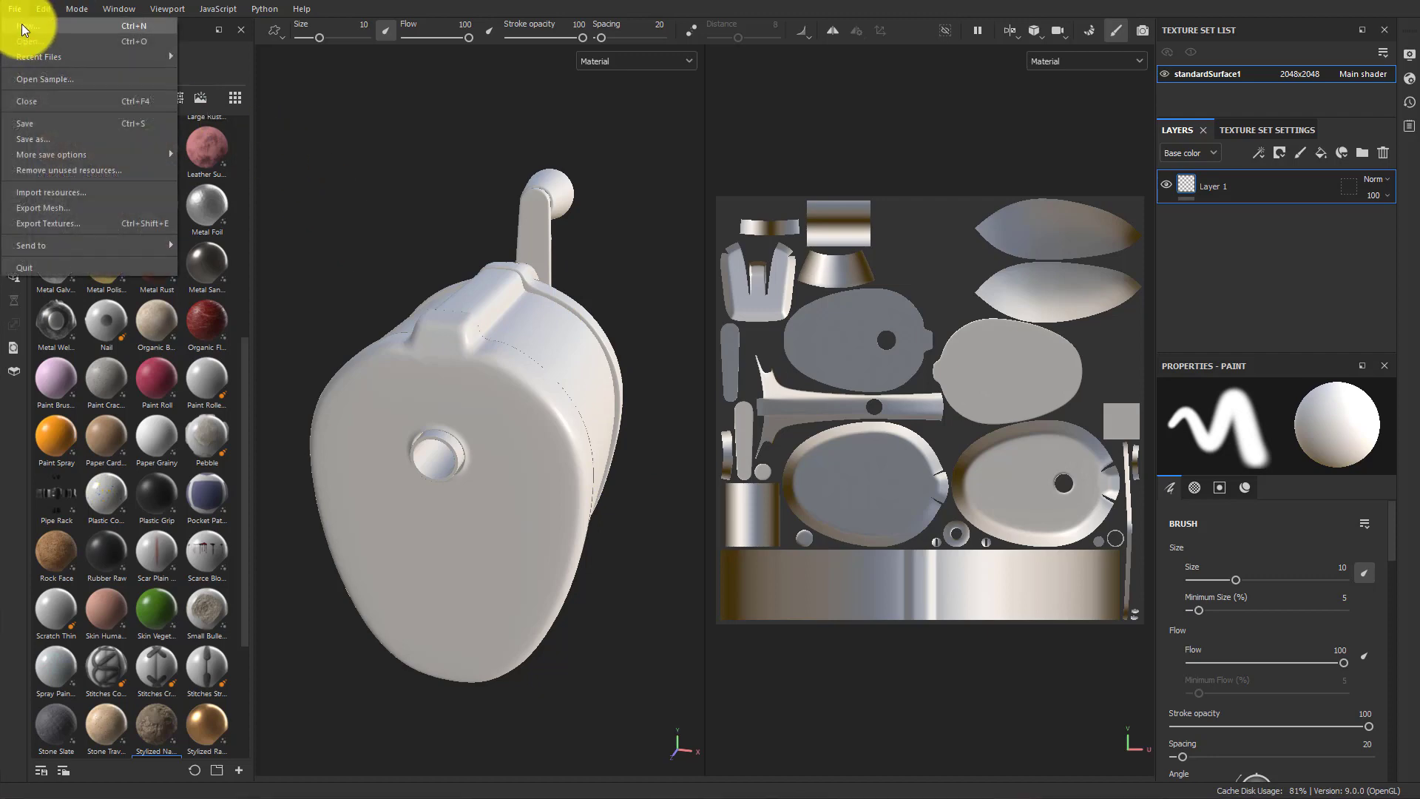
{"action": "left_click", "coordinate": [22, 27]}
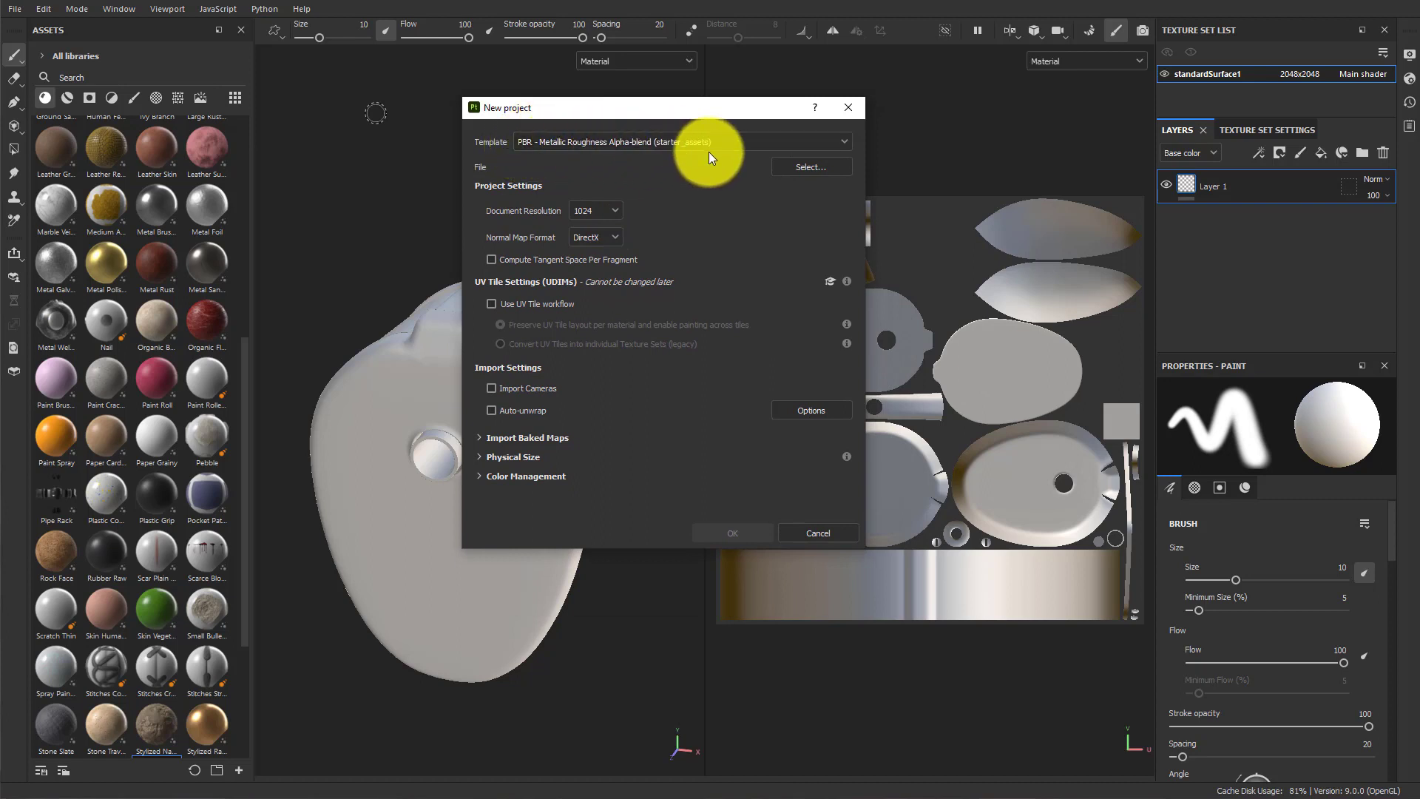
{"action": "left_click", "coordinate": [659, 143]}
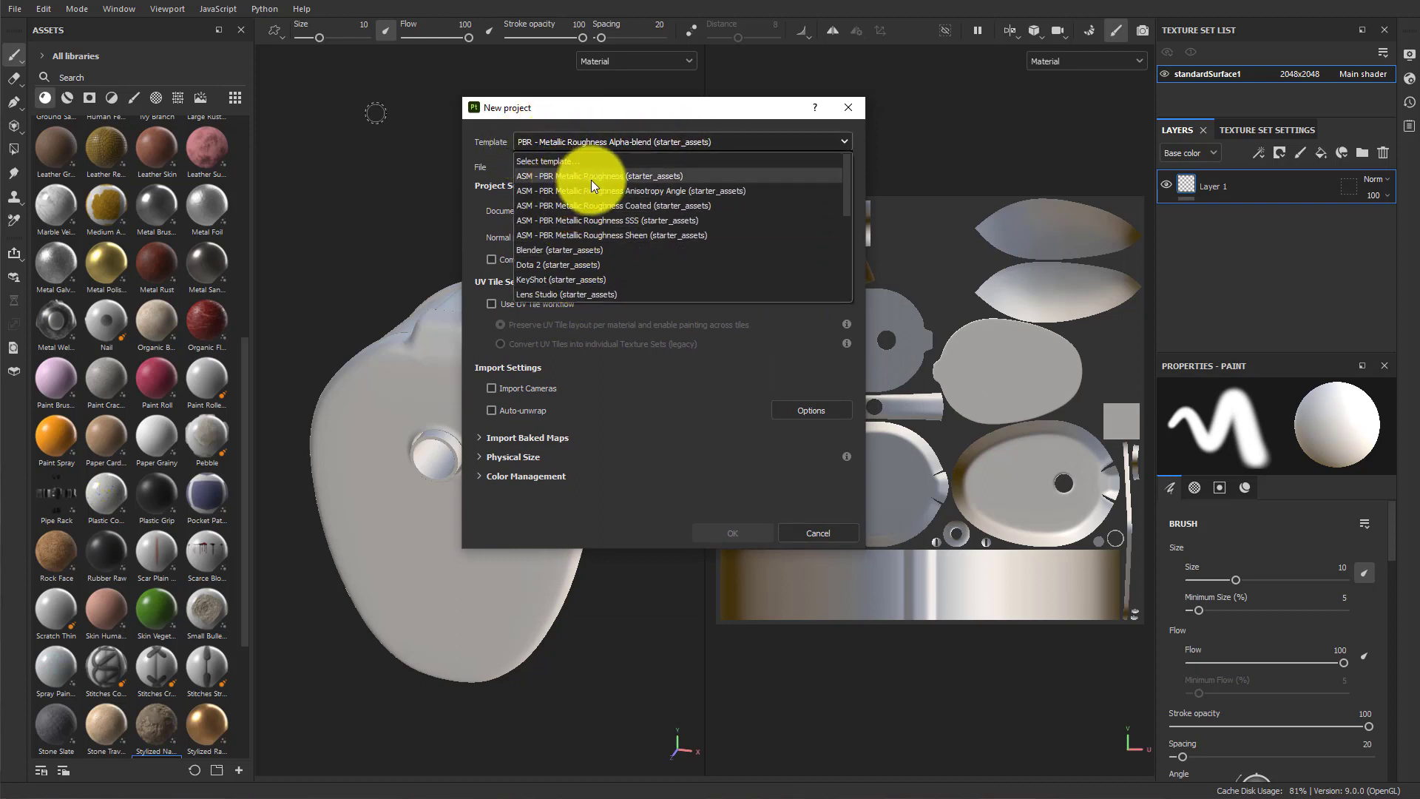
{"action": "left_click", "coordinate": [592, 179]}
{"action": "left_click", "coordinate": [580, 143]}
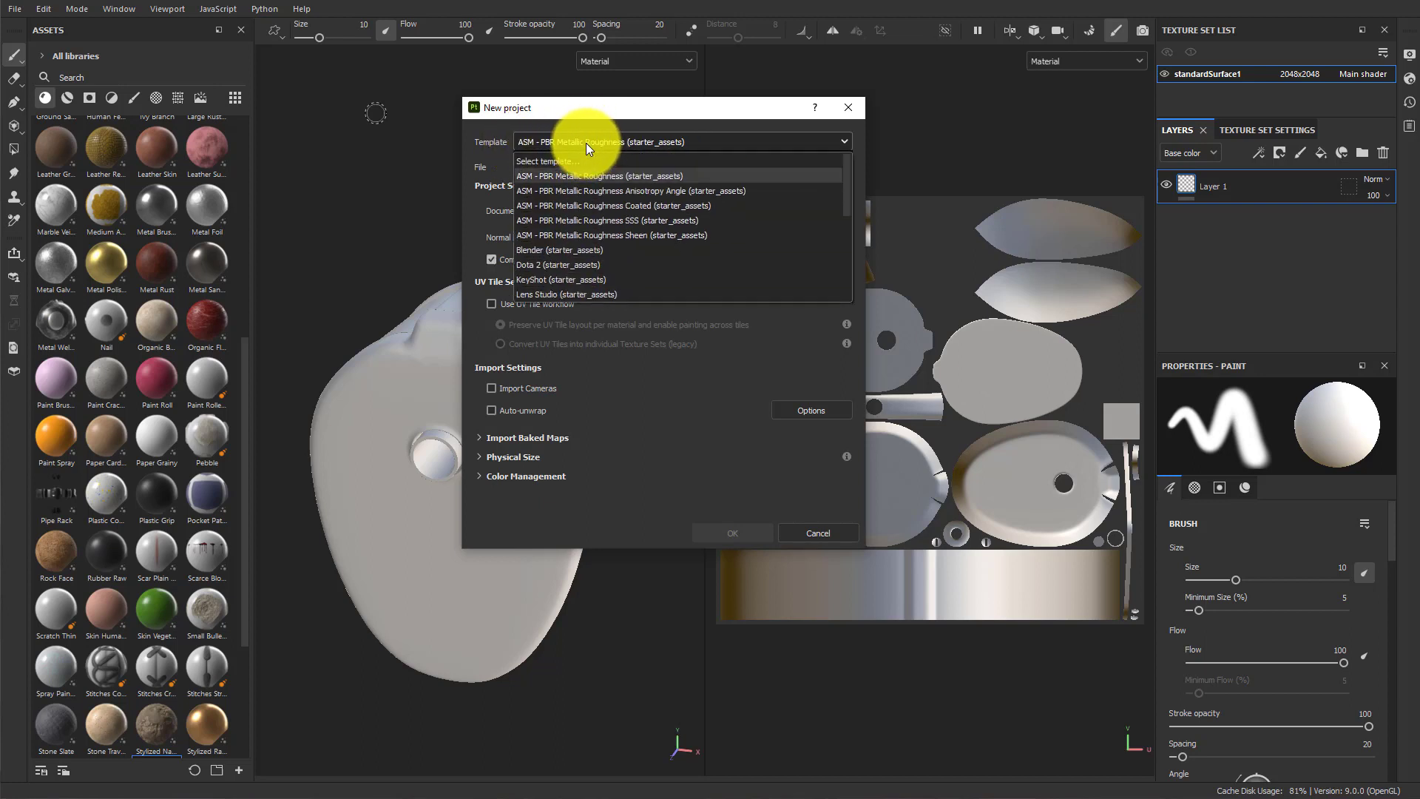
{"action": "left_click", "coordinate": [586, 144]}
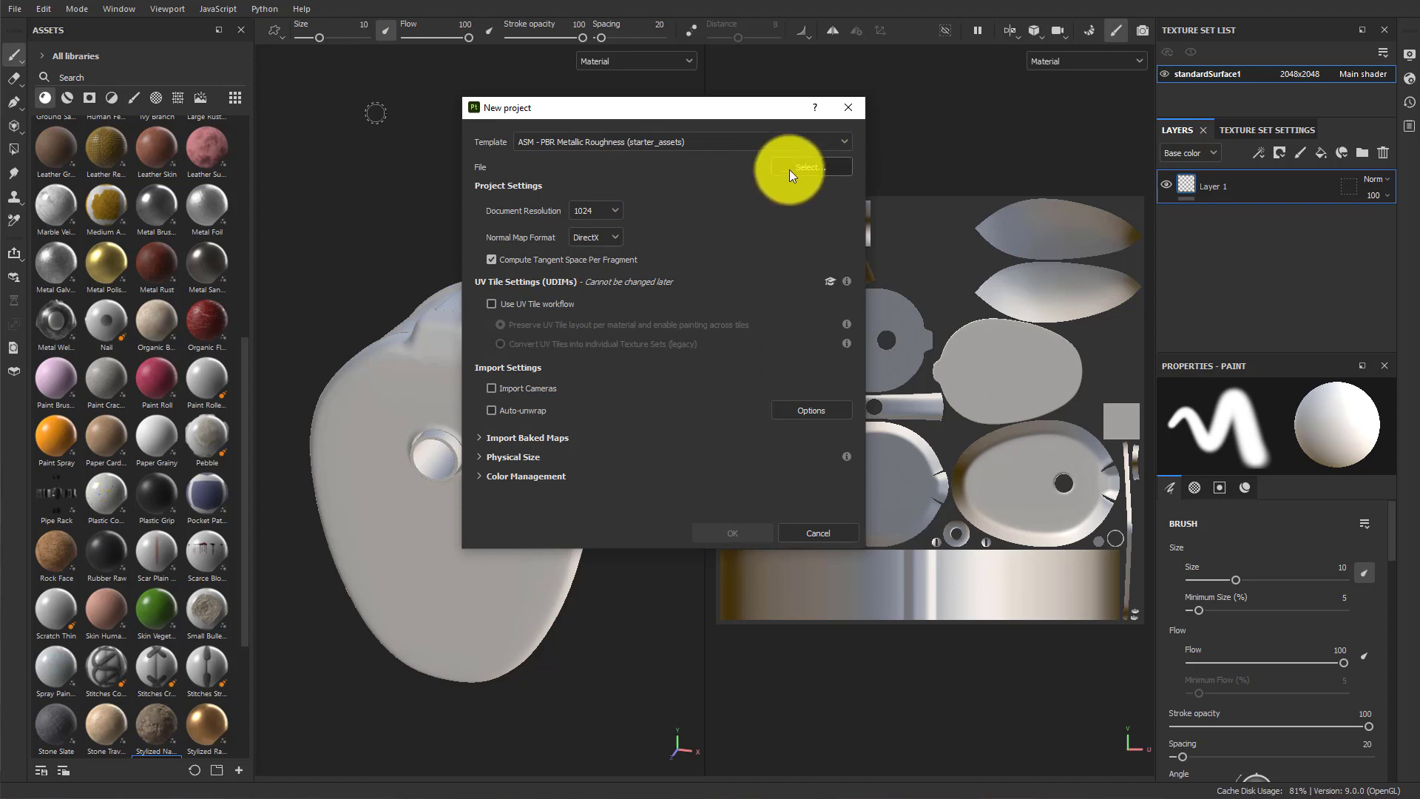
{"action": "left_click", "coordinate": [592, 210]}
{"action": "left_click", "coordinate": [602, 287]}
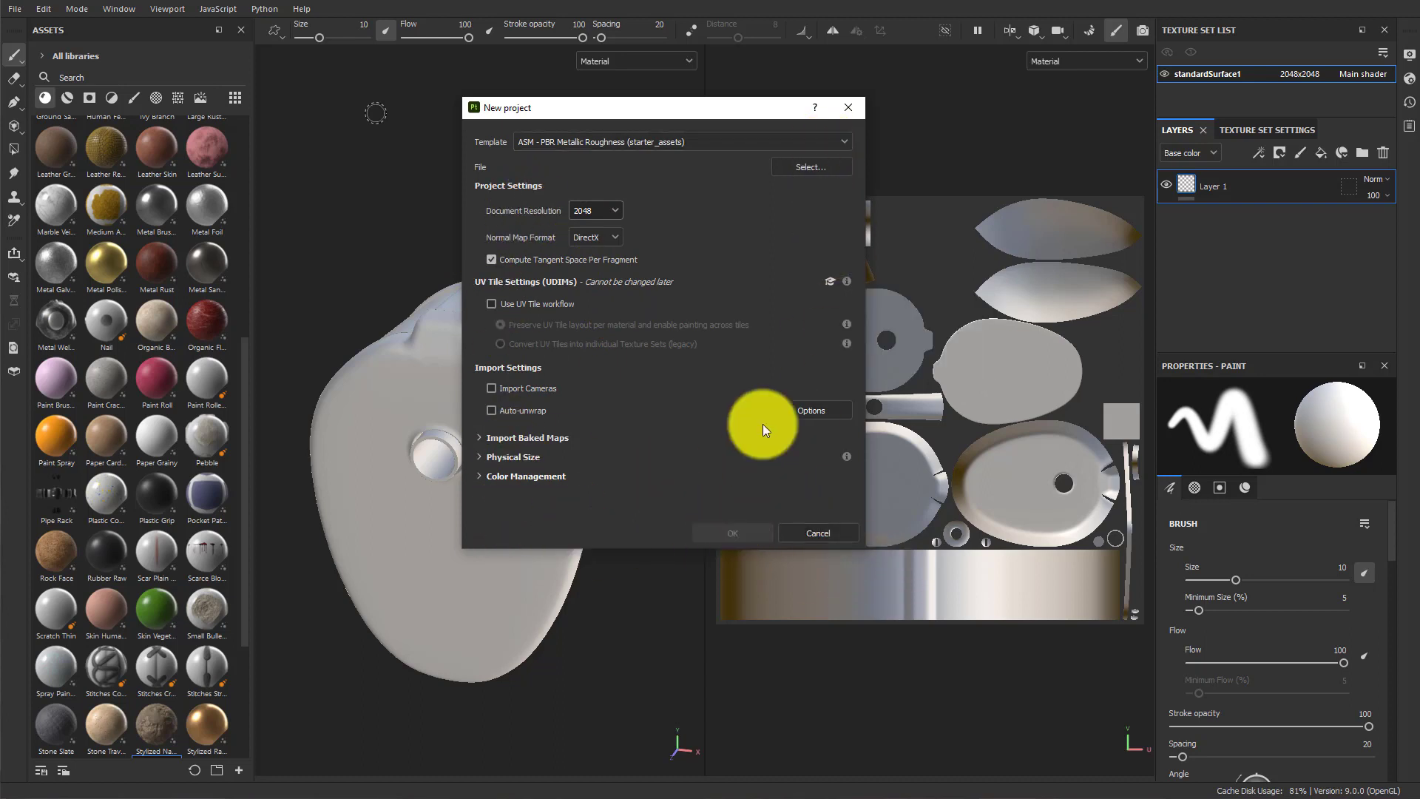
{"action": "left_click", "coordinate": [848, 107]}
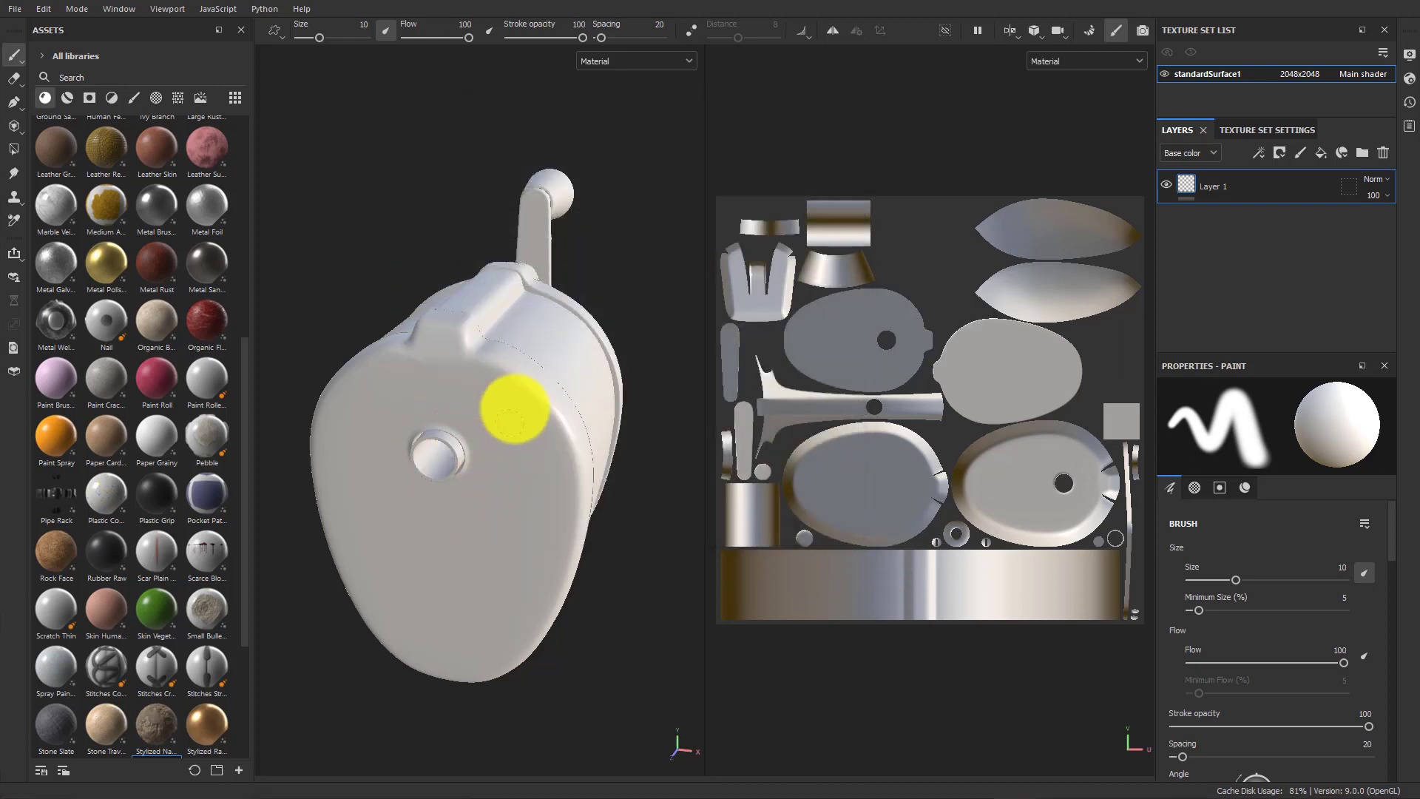
Open mesh map baking, set the output size to 2048 and use the low poly mesh as the high poly mesh.
{"action": "mouse_move", "coordinate": [502, 436]}
{"action": "left_mouse_down", "text": "alt"}
{"action": "mouse_move", "coordinate": [402, 475]}
{"action": "mouse_move", "coordinate": [498, 453]}
{"action": "mouse_move", "coordinate": [475, 409]}
{"action": "mouse_move", "coordinate": [542, 403]}
{"action": "left_mouse_up", "text": "alt"}
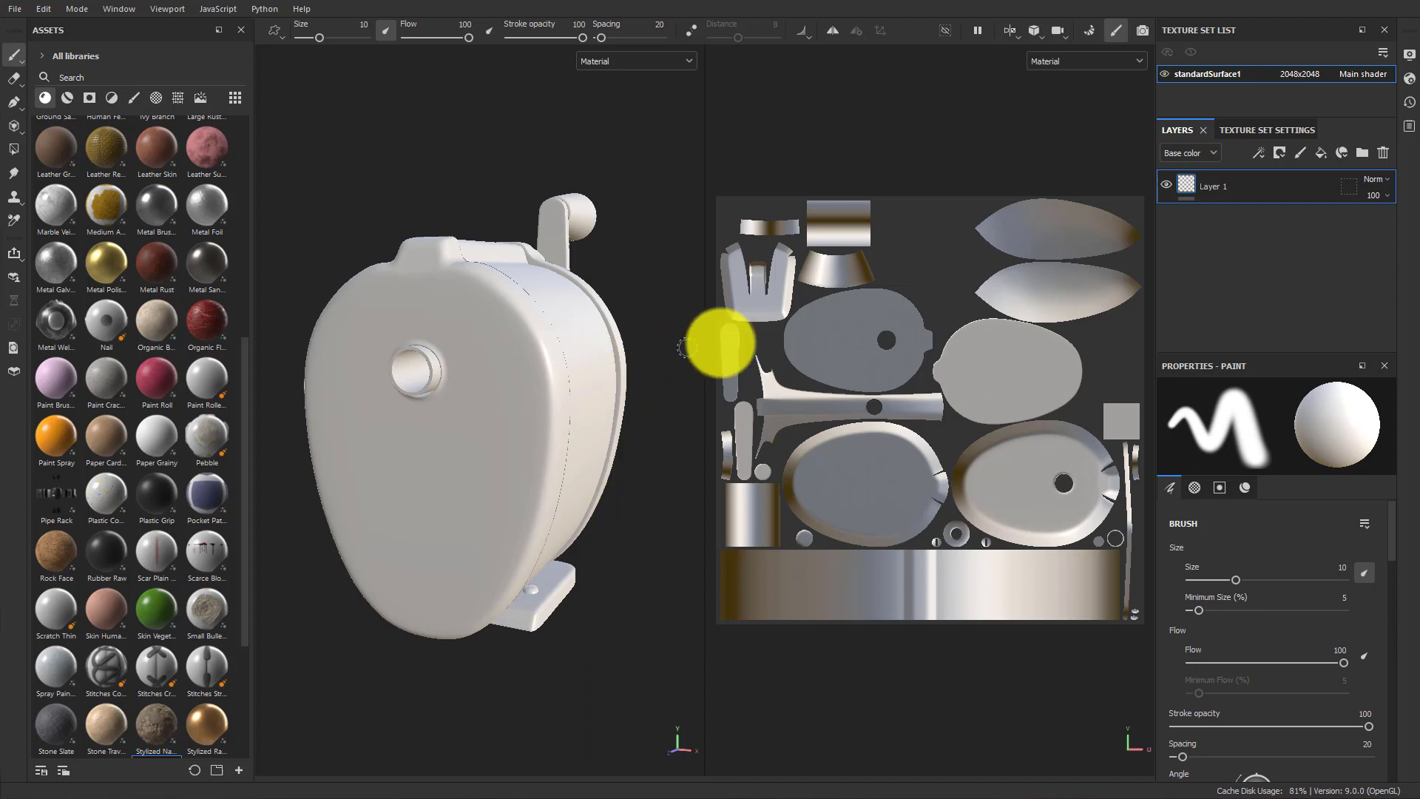
{"action": "left_click", "coordinate": [1249, 130]}
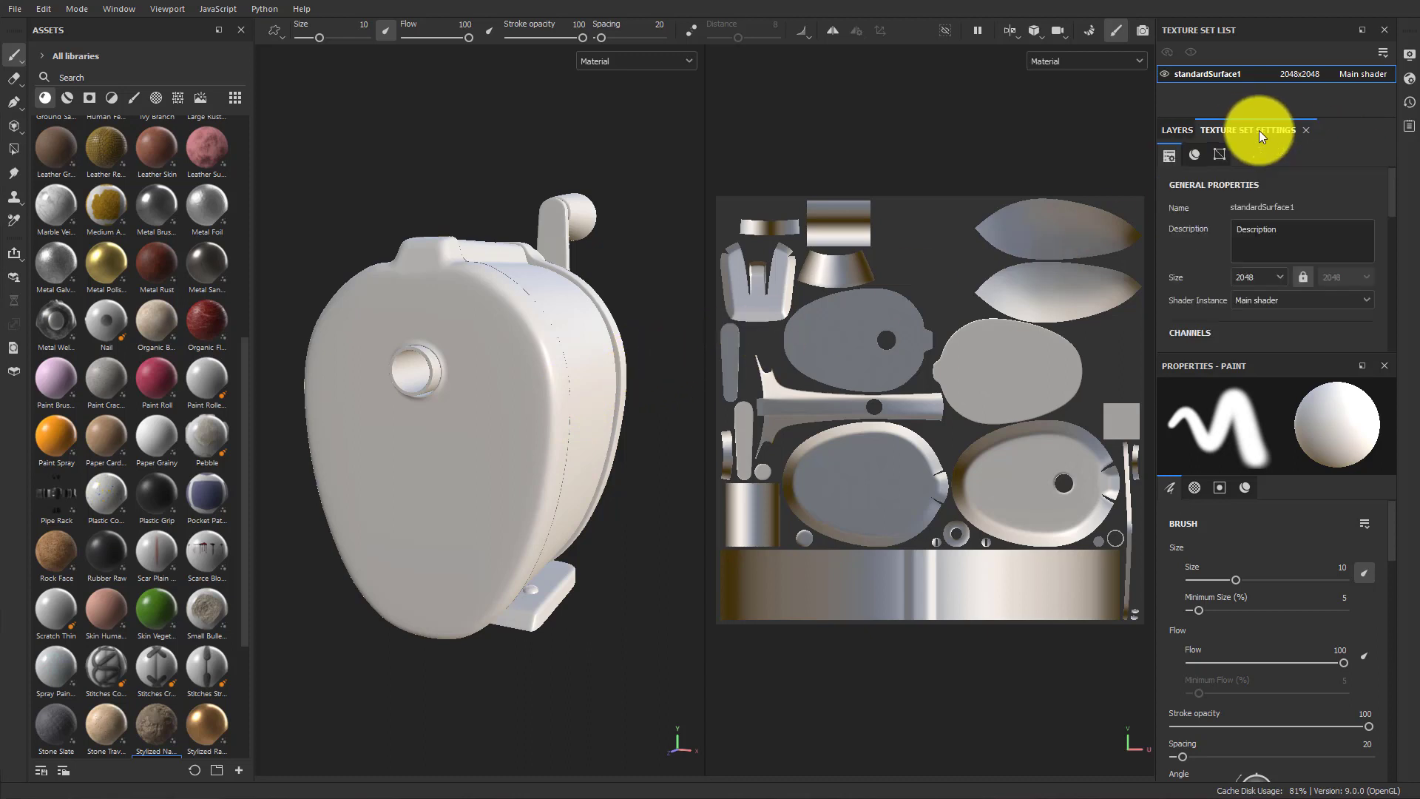
{"action": "left_click_drag", "start_coordinate": [1387, 201], "coordinate": [1386, 295]}
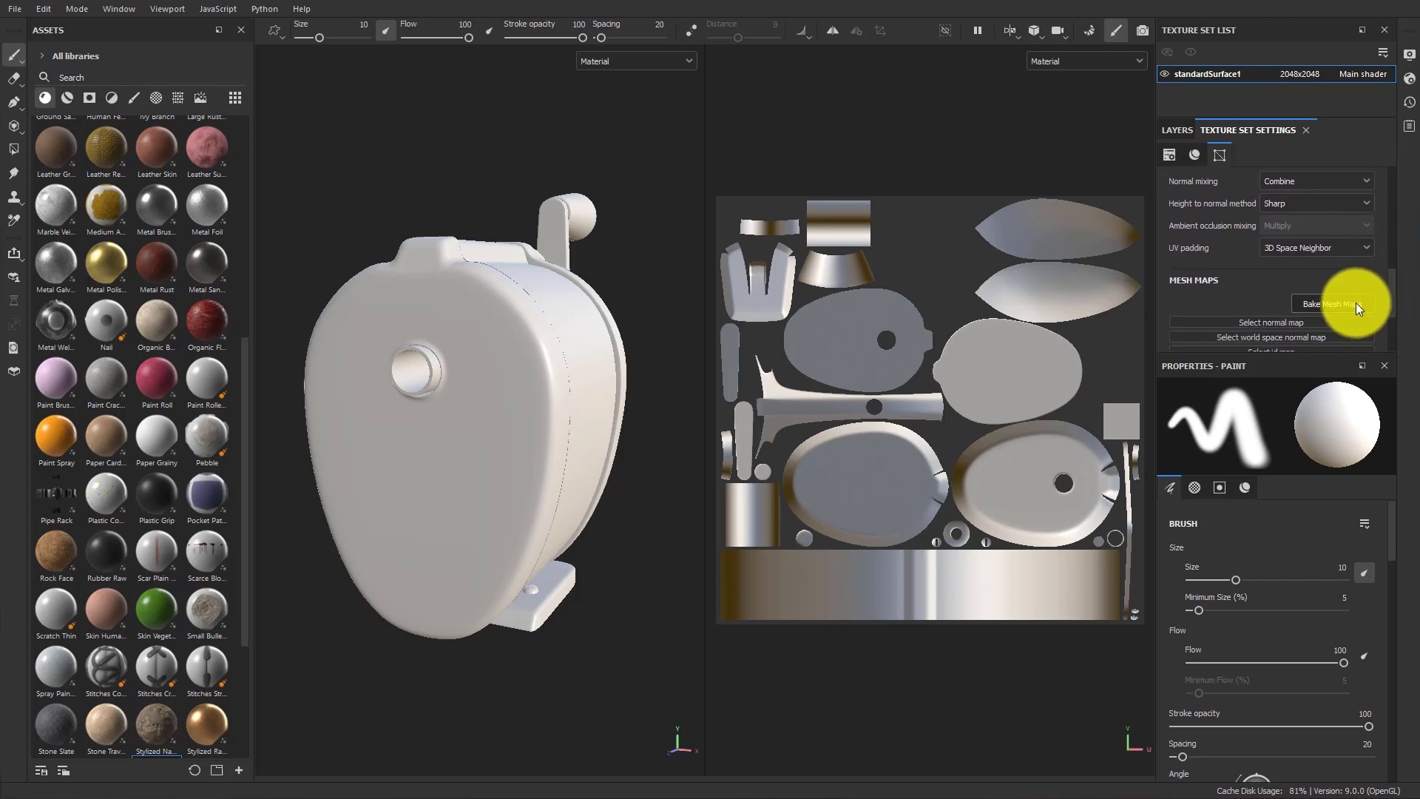
{"action": "left_click", "coordinate": [1334, 304]}
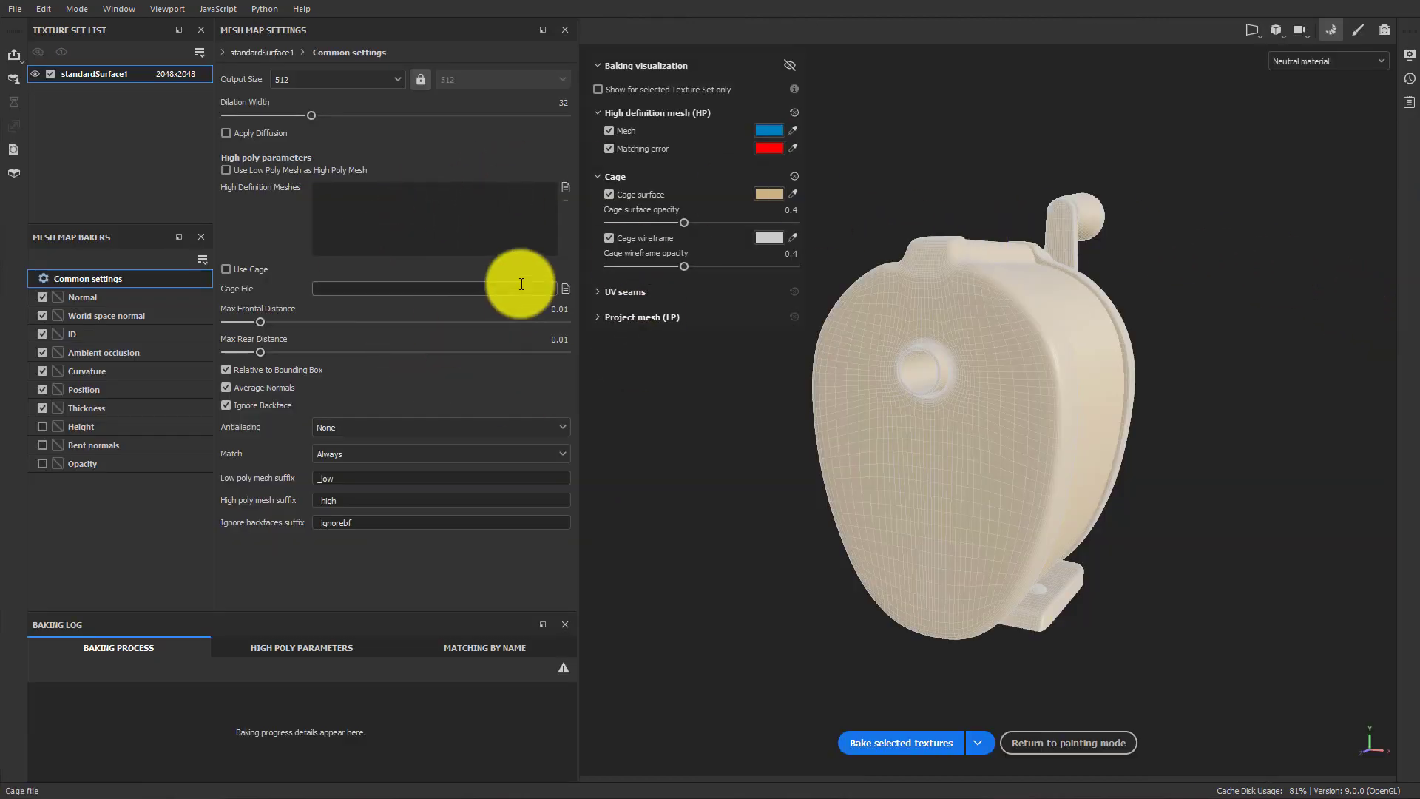
{"action": "left_click", "coordinate": [320, 82]}
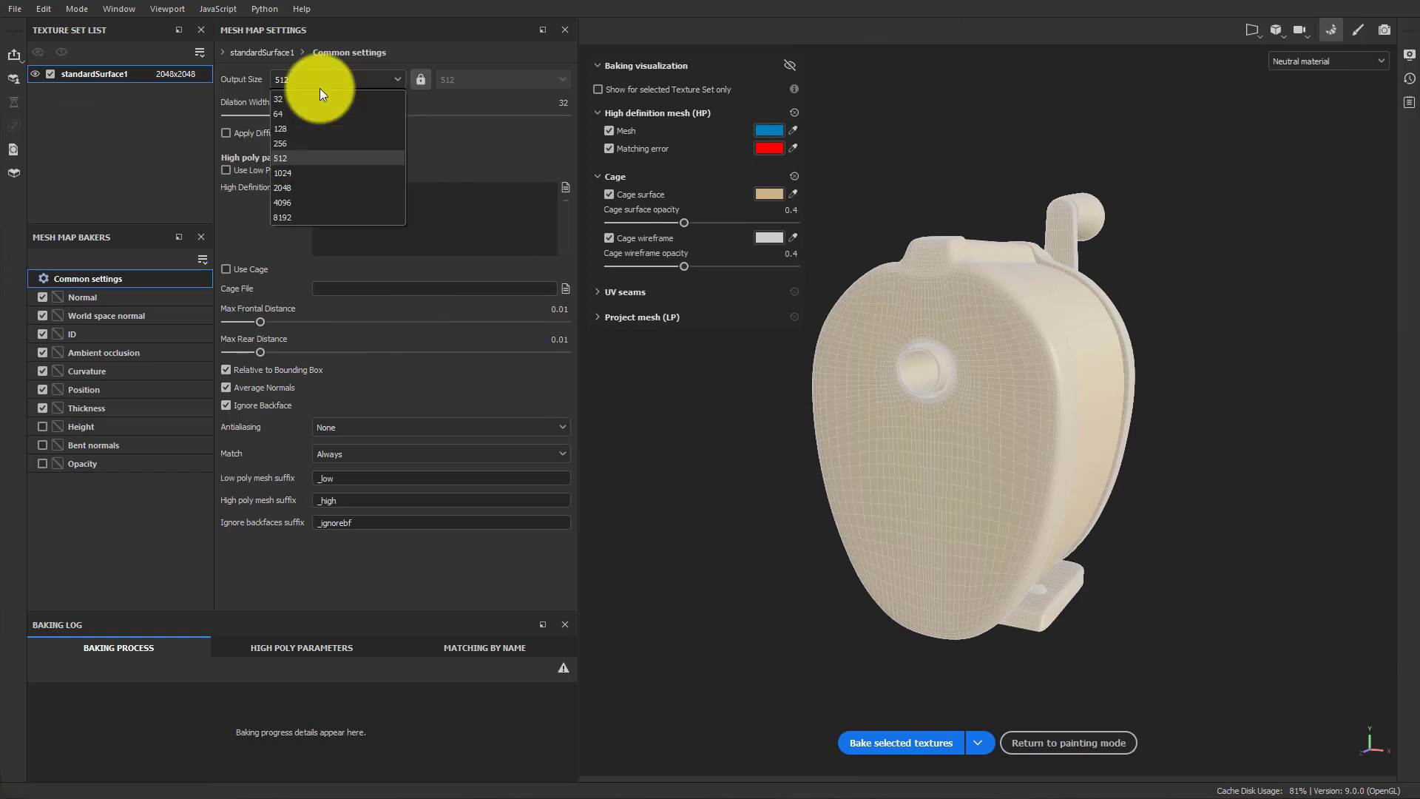
{"action": "left_click", "coordinate": [309, 187]}
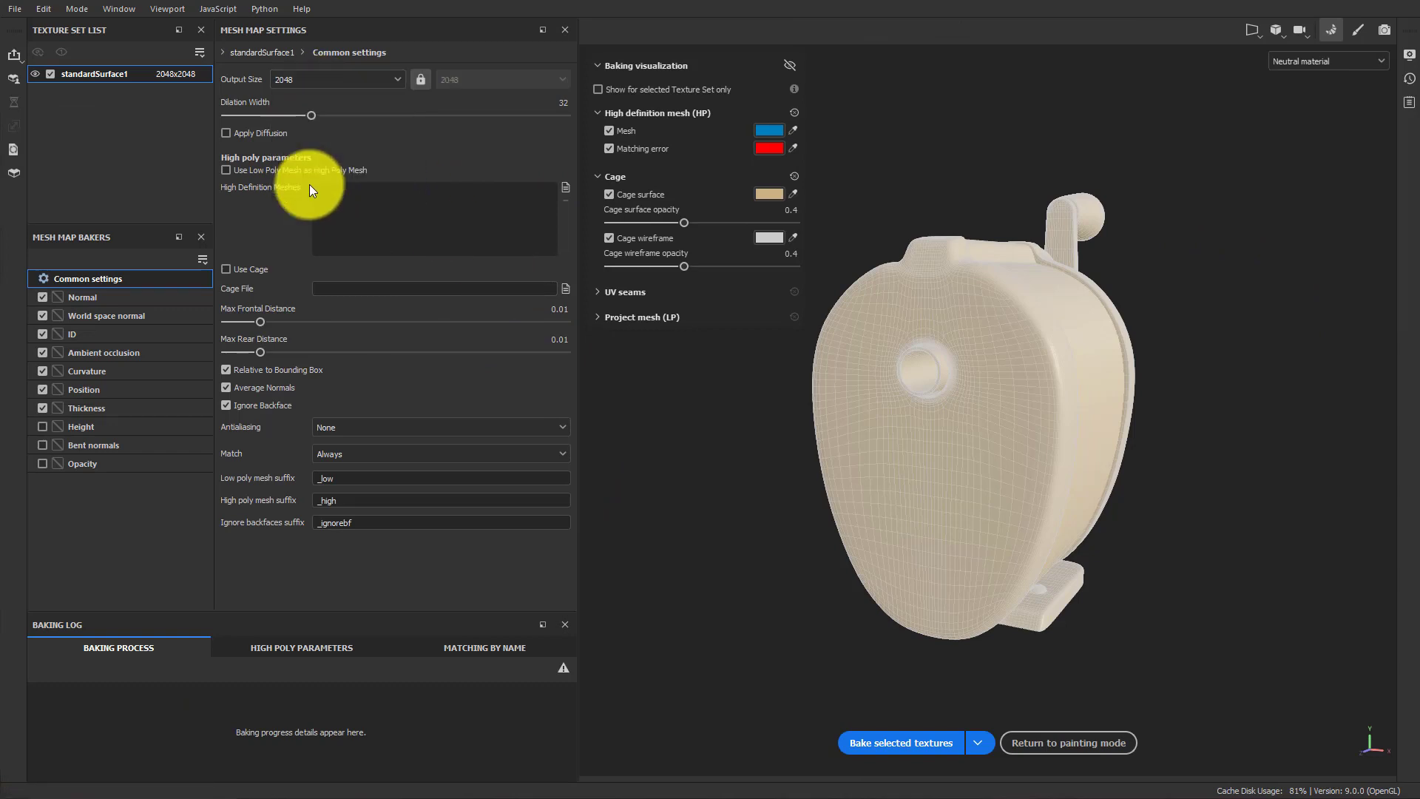
{"action": "left_click", "coordinate": [226, 170]}
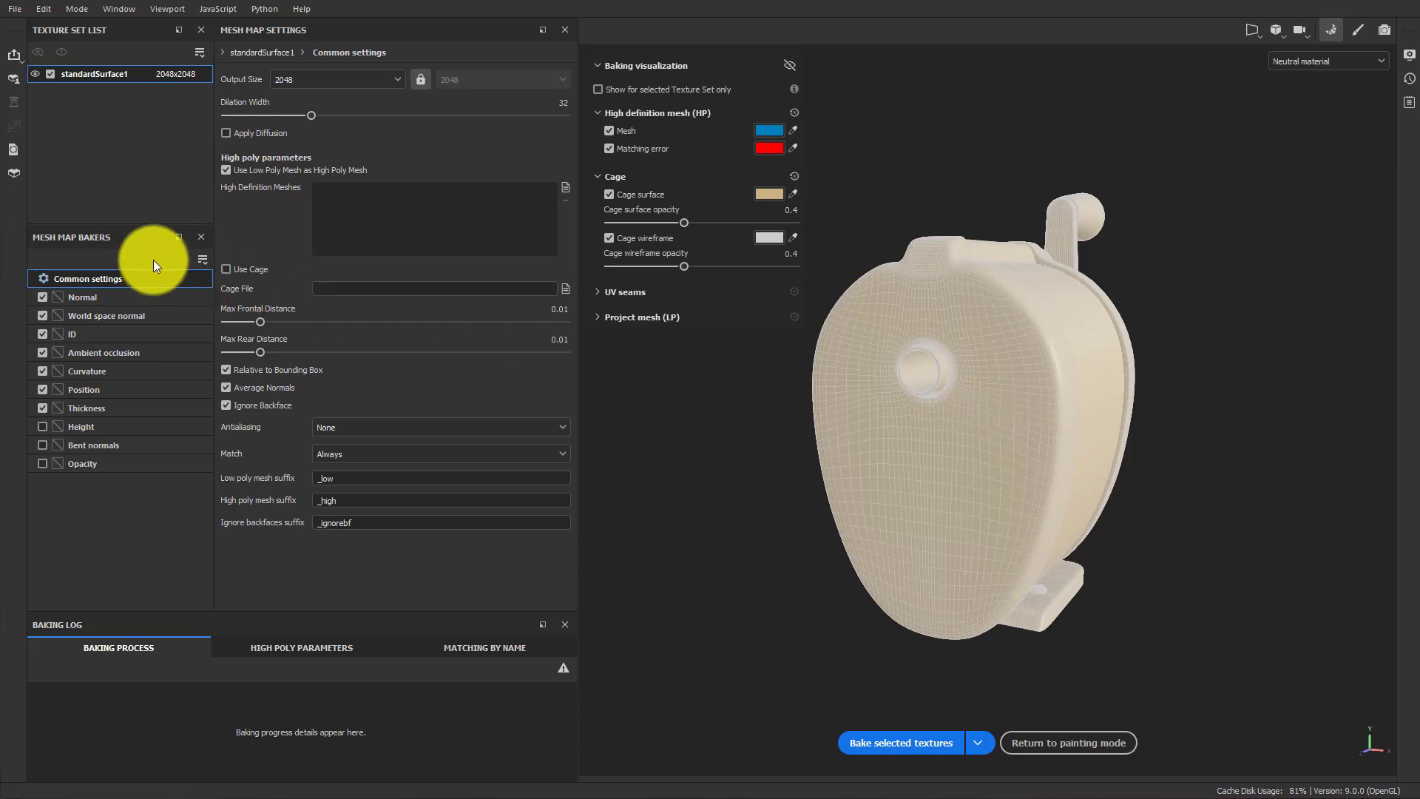
Bake the mesh maps without the ID map, using Supersampling 4x antialiasing, and return to painting mode.
{"action": "left_click", "coordinate": [39, 335]}
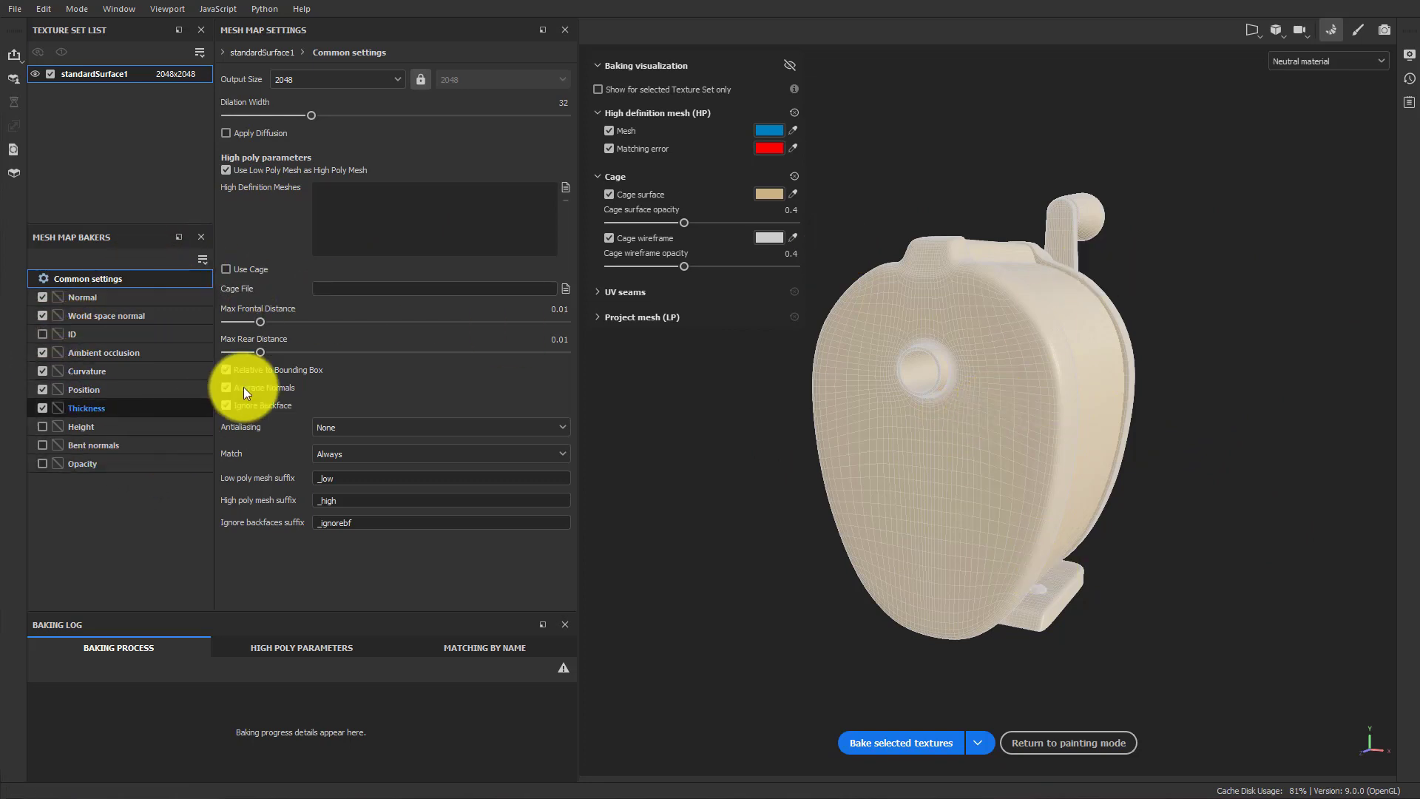
{"action": "left_click", "coordinate": [379, 431]}
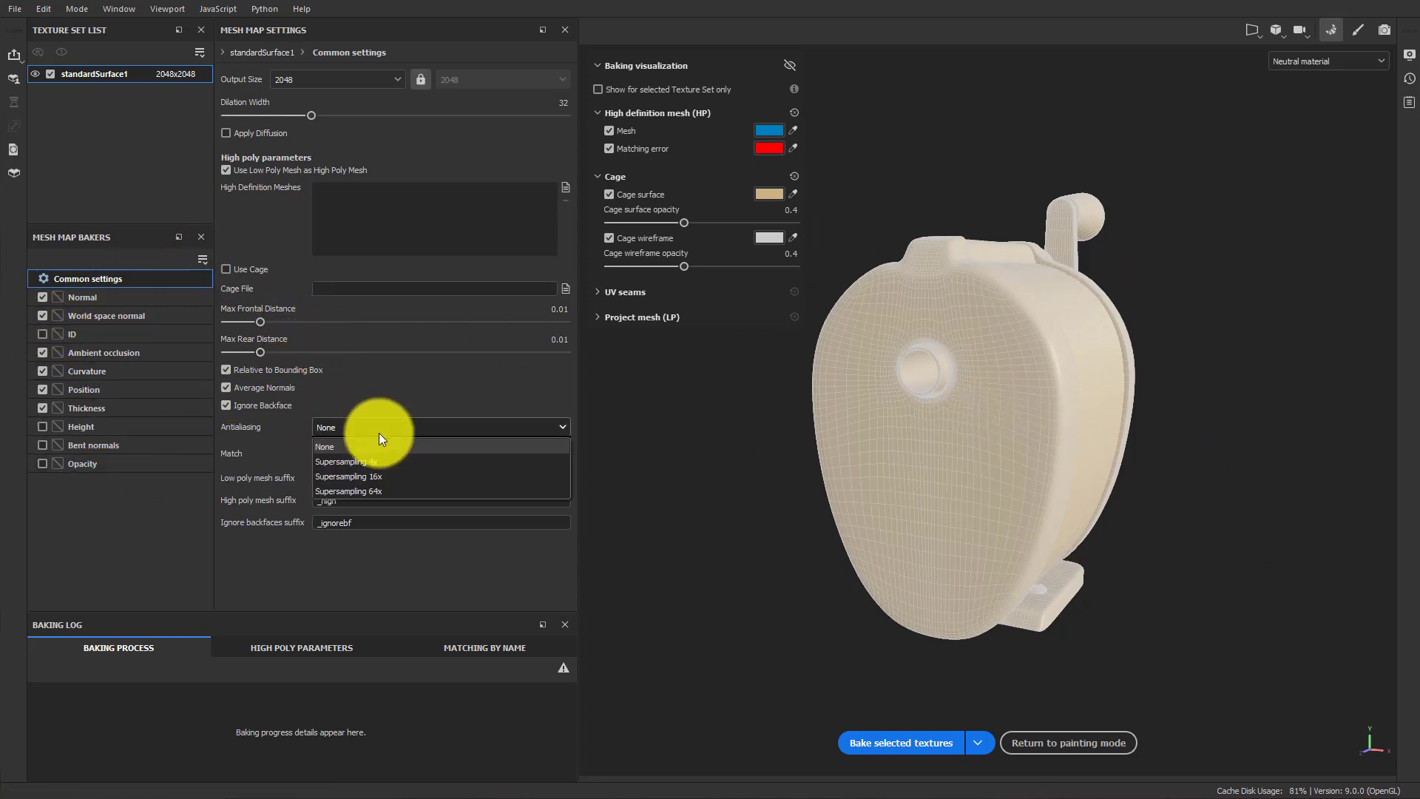
{"action": "left_click", "coordinate": [385, 460]}
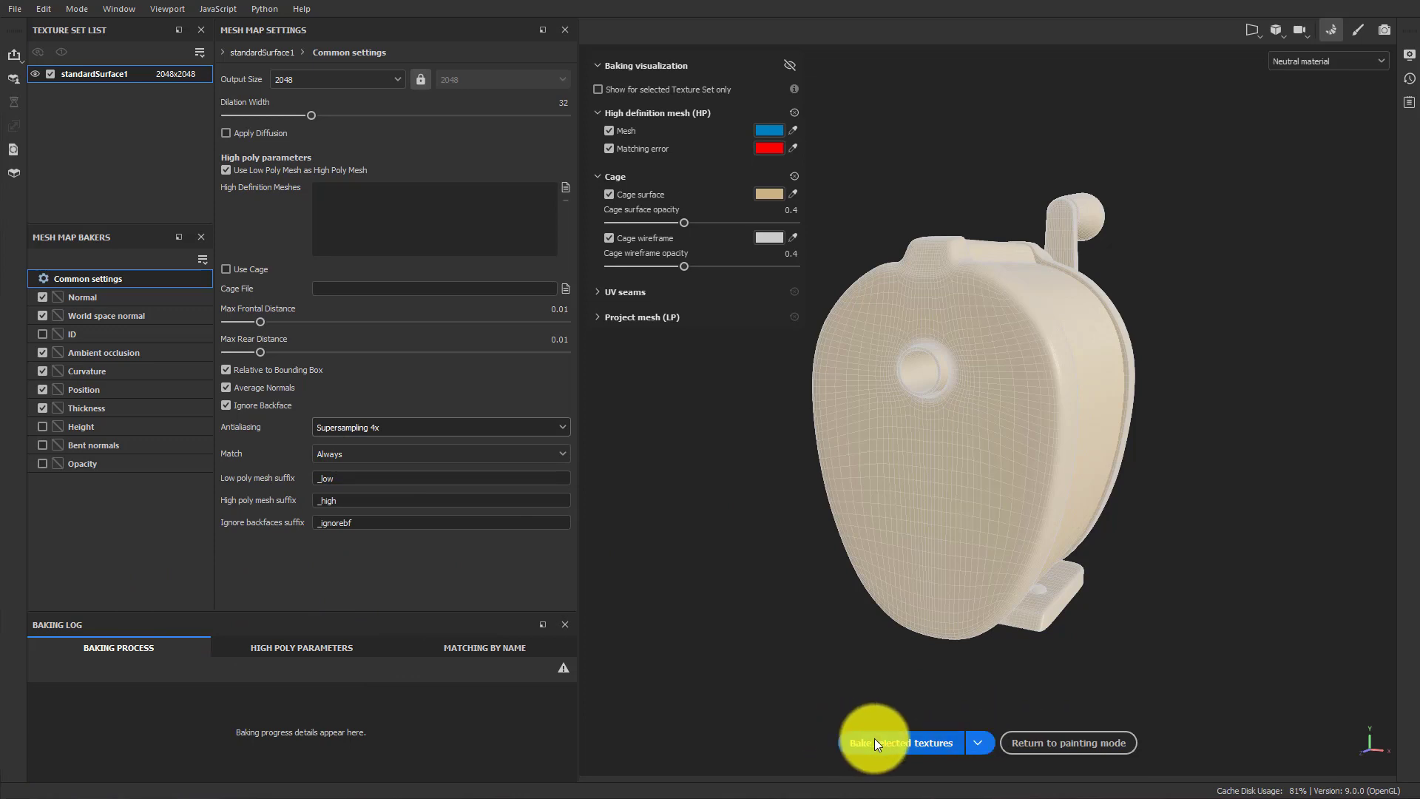
{"action": "left_click", "coordinate": [894, 742]}
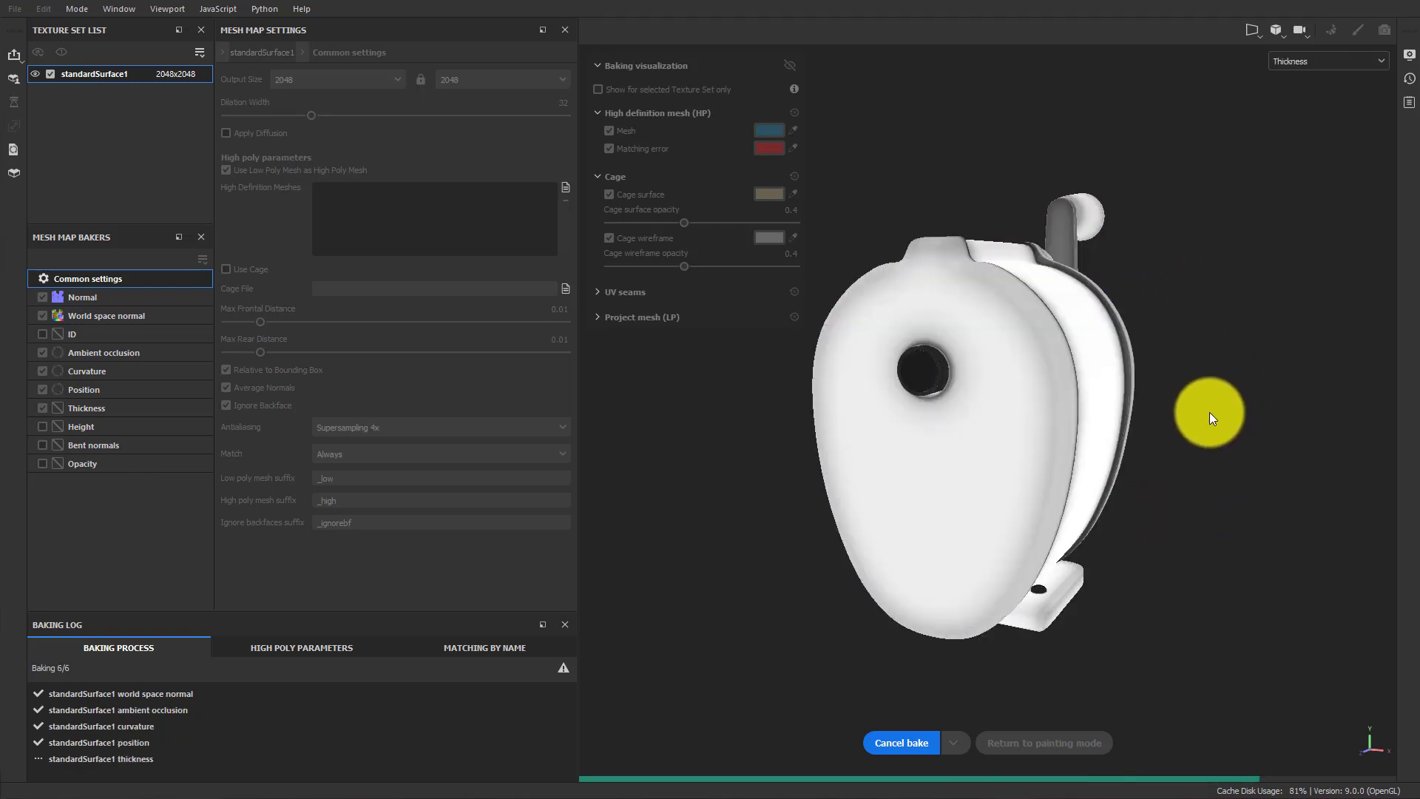
{"action": "left_click", "coordinate": [1054, 742]}
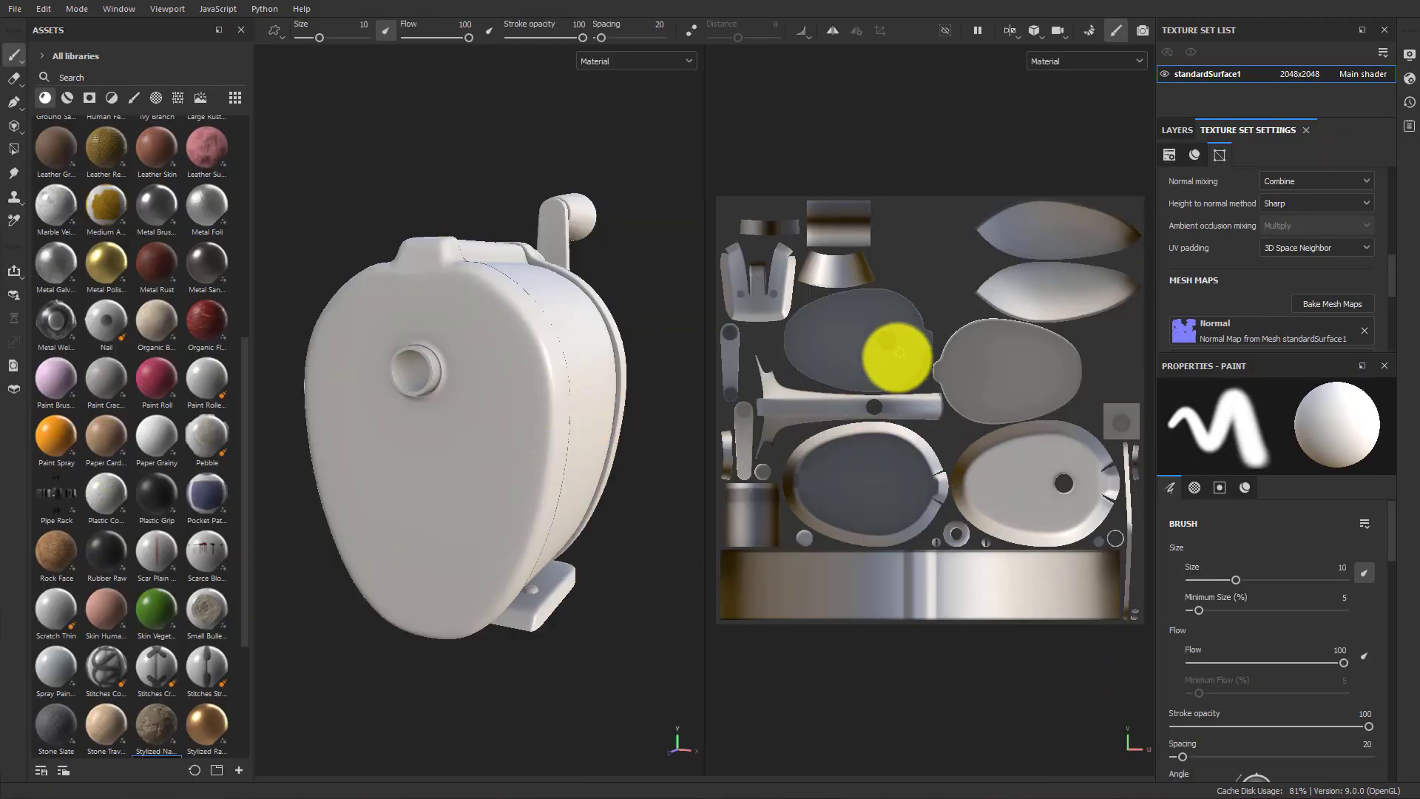
Examine the baked shading on the model's casing, edges and base, and on its UV layout.
{"action": "scroll", "coordinate": [886, 368], "scroll_direction": "up", "scroll_amount": 3}
{"action": "scroll", "coordinate": [962, 444], "scroll_direction": "down", "scroll_amount": 1}
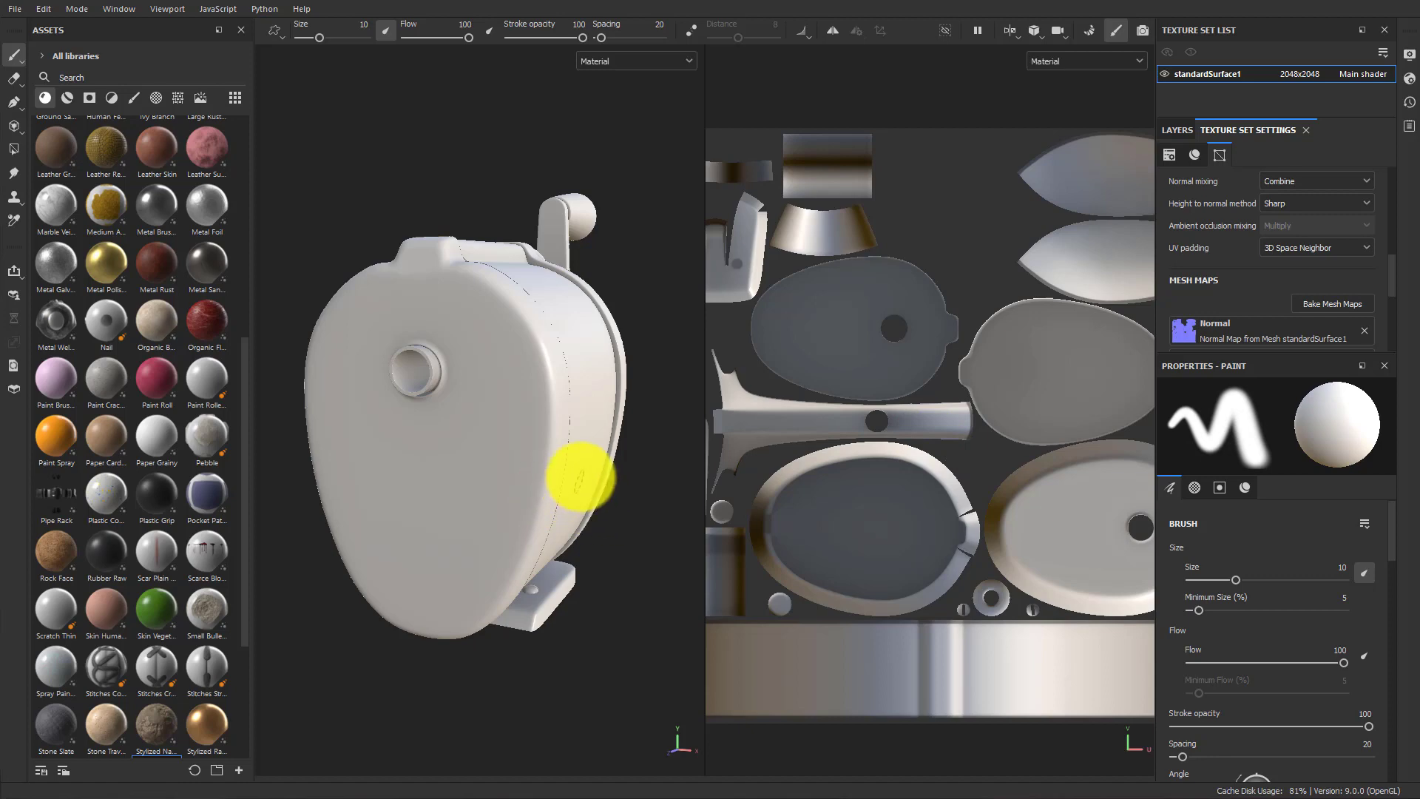
{"action": "left_click_drag", "start_coordinate": [577, 476], "coordinate": [356, 444], "text": "alt"}
{"action": "right_click_drag", "start_coordinate": [356, 444], "coordinate": [562, 446], "text": "alt"}
{"action": "middle_click_drag", "start_coordinate": [562, 446], "coordinate": [596, 450], "text": "alt"}
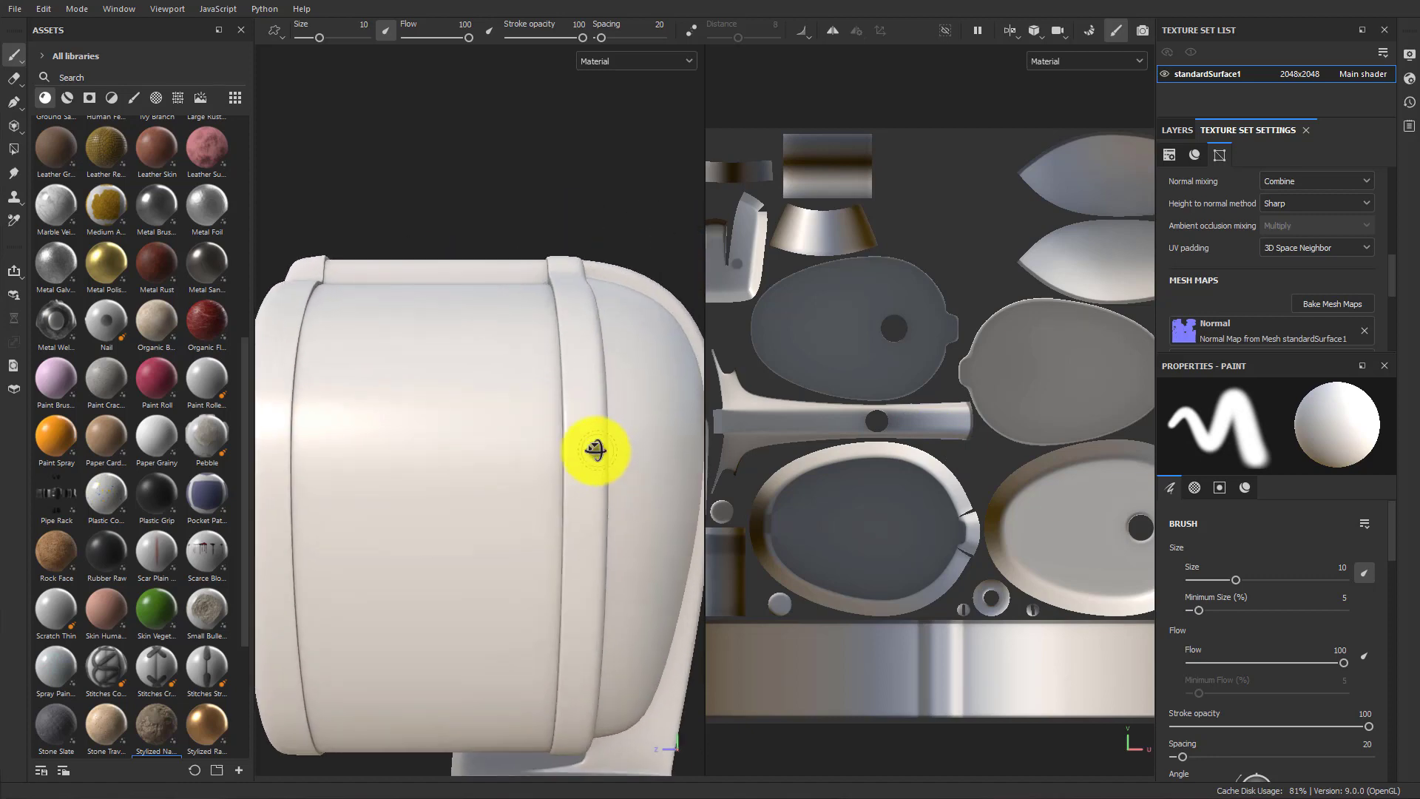
{"action": "left_click_drag", "start_coordinate": [596, 451], "coordinate": [466, 437], "text": "alt"}
{"action": "right_click_drag", "start_coordinate": [466, 437], "coordinate": [465, 355], "text": "alt"}
{"action": "middle_click_drag", "start_coordinate": [466, 355], "coordinate": [458, 221], "text": "alt"}
{"action": "right_click_drag", "start_coordinate": [459, 222], "coordinate": [566, 438], "text": "alt"}
{"action": "left_click_drag", "start_coordinate": [567, 438], "coordinate": [510, 422], "text": "alt"}
{"action": "right_click_drag", "start_coordinate": [510, 421], "coordinate": [561, 406], "text": "alt"}
{"action": "middle_click_drag", "start_coordinate": [561, 406], "coordinate": [599, 361], "text": "alt"}
{"action": "left_click_drag", "start_coordinate": [599, 360], "coordinate": [575, 386], "text": "alt"}
{"action": "middle_click_drag", "start_coordinate": [604, 391], "coordinate": [579, 374], "text": "alt"}
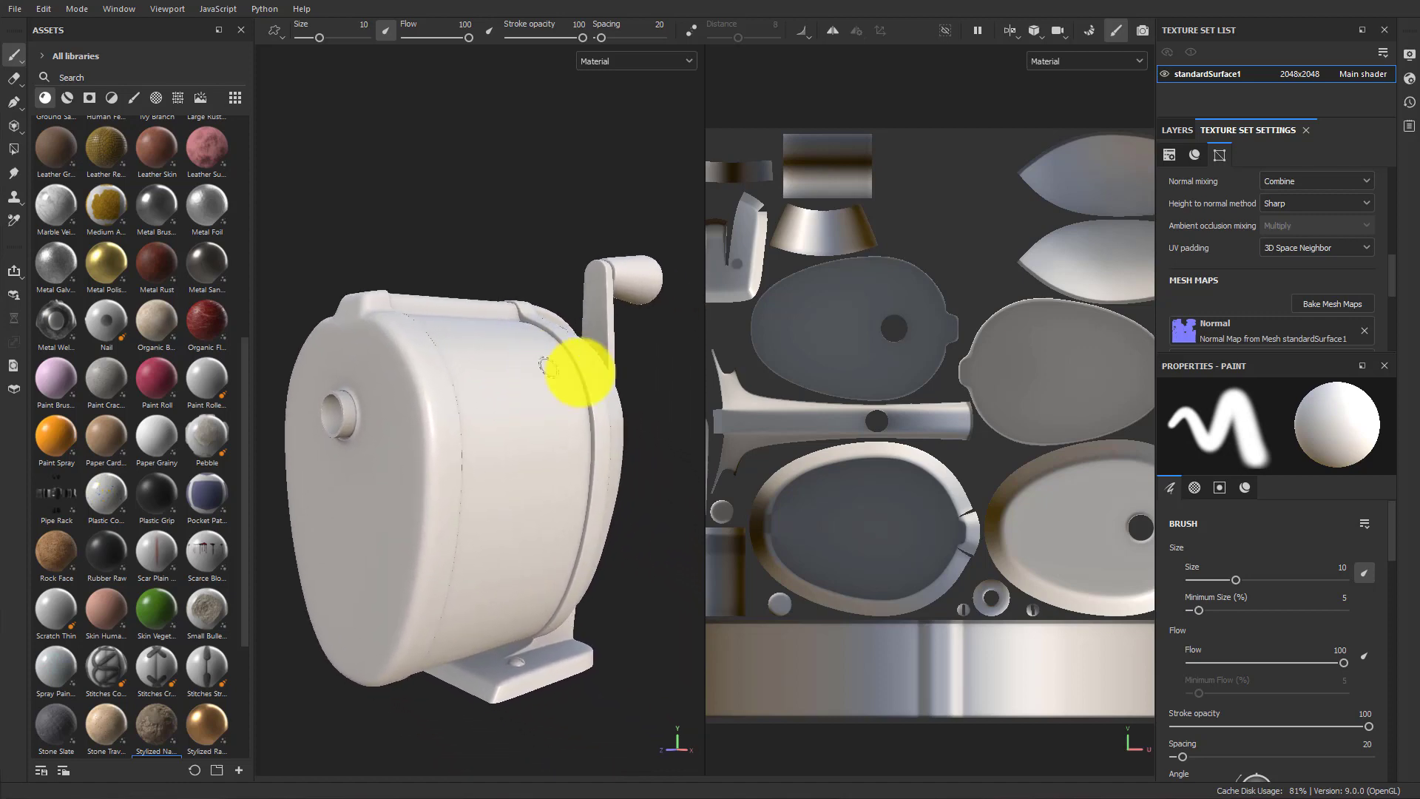
{"action": "scroll", "coordinate": [937, 310], "scroll_direction": "down", "scroll_amount": 3}
{"action": "scroll", "coordinate": [960, 388], "scroll_direction": "up", "scroll_amount": 1}
{"action": "scroll", "coordinate": [964, 387], "scroll_direction": "down", "scroll_amount": 1}
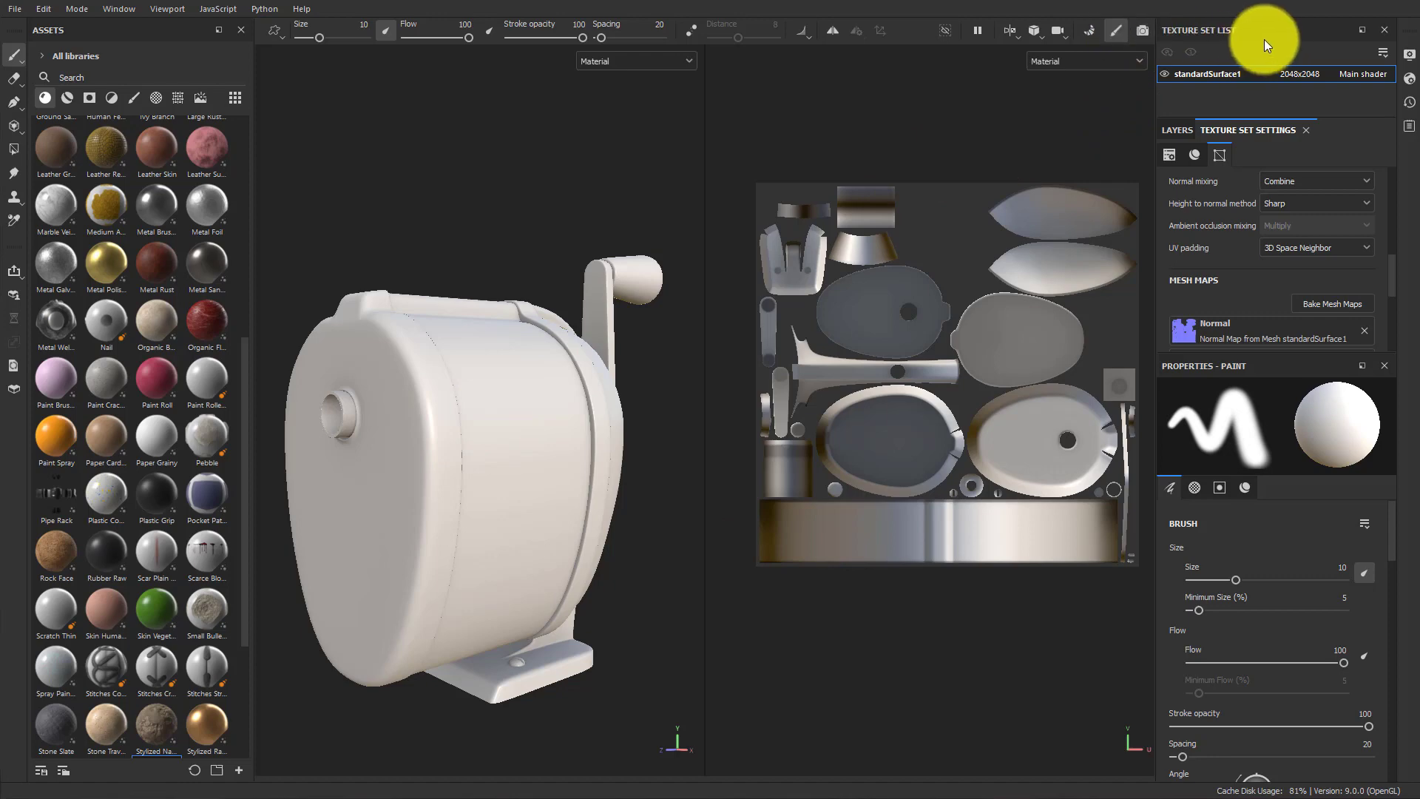
Add a fill layer above Layer 1, name it "Curvature Overlay" and tag it with the red label colour.
{"action": "left_click", "coordinate": [1177, 130]}
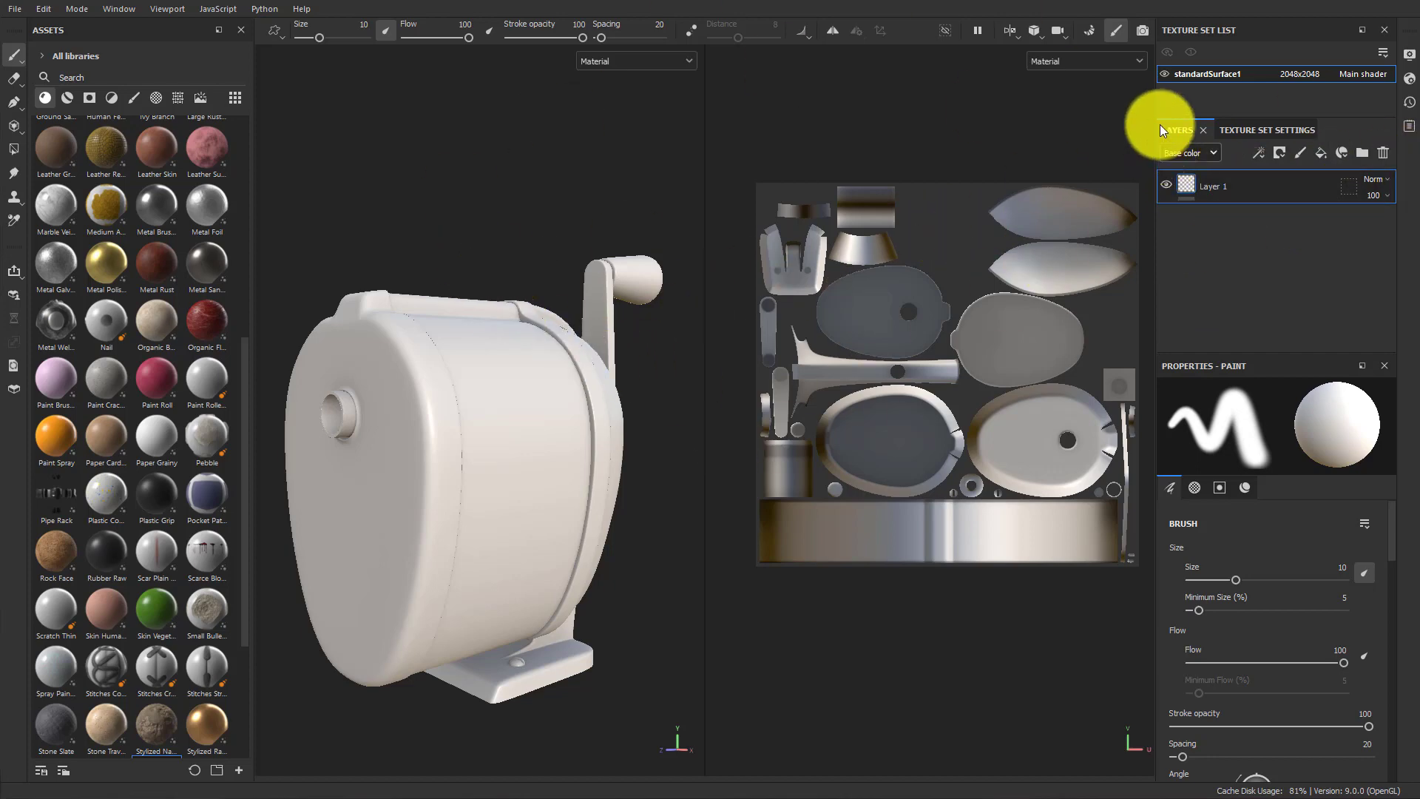
{"action": "left_click", "coordinate": [1322, 153]}
{"action": "double_click", "coordinate": [1223, 184]}
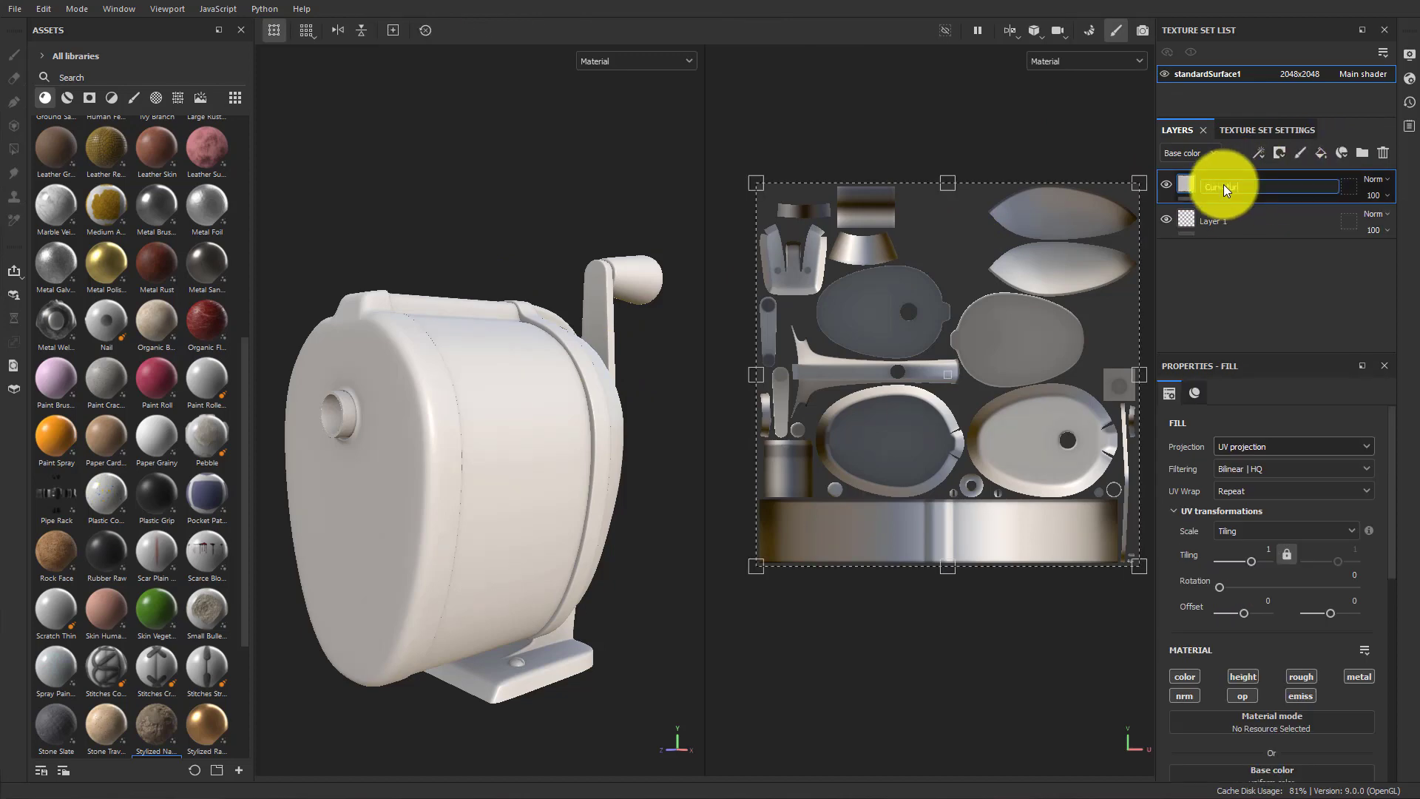
{"action": "type", "text": "Curvature Overlay"}
{"action": "key", "text": "Return"}
{"action": "right_click", "coordinate": [1248, 188]}
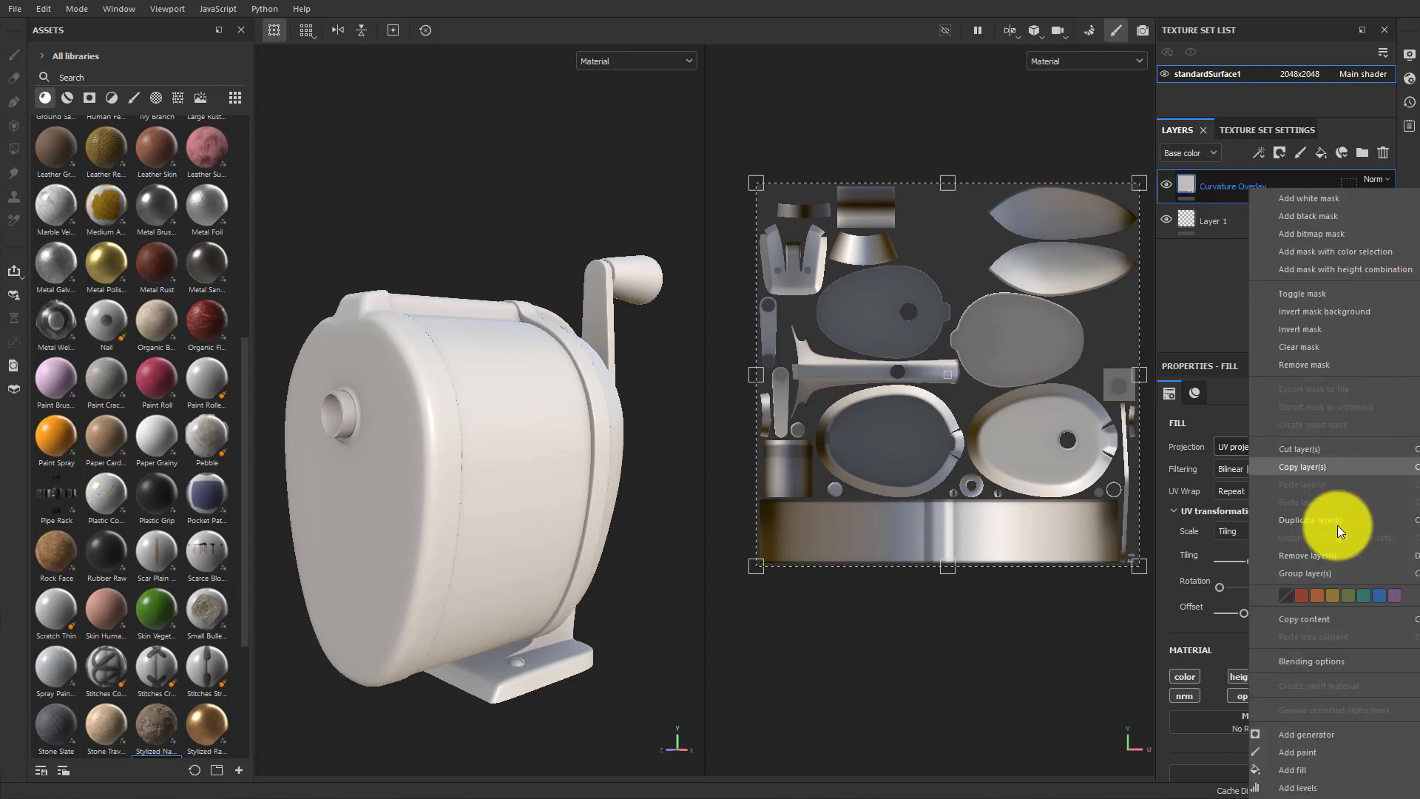
{"action": "left_click", "coordinate": [1303, 593]}
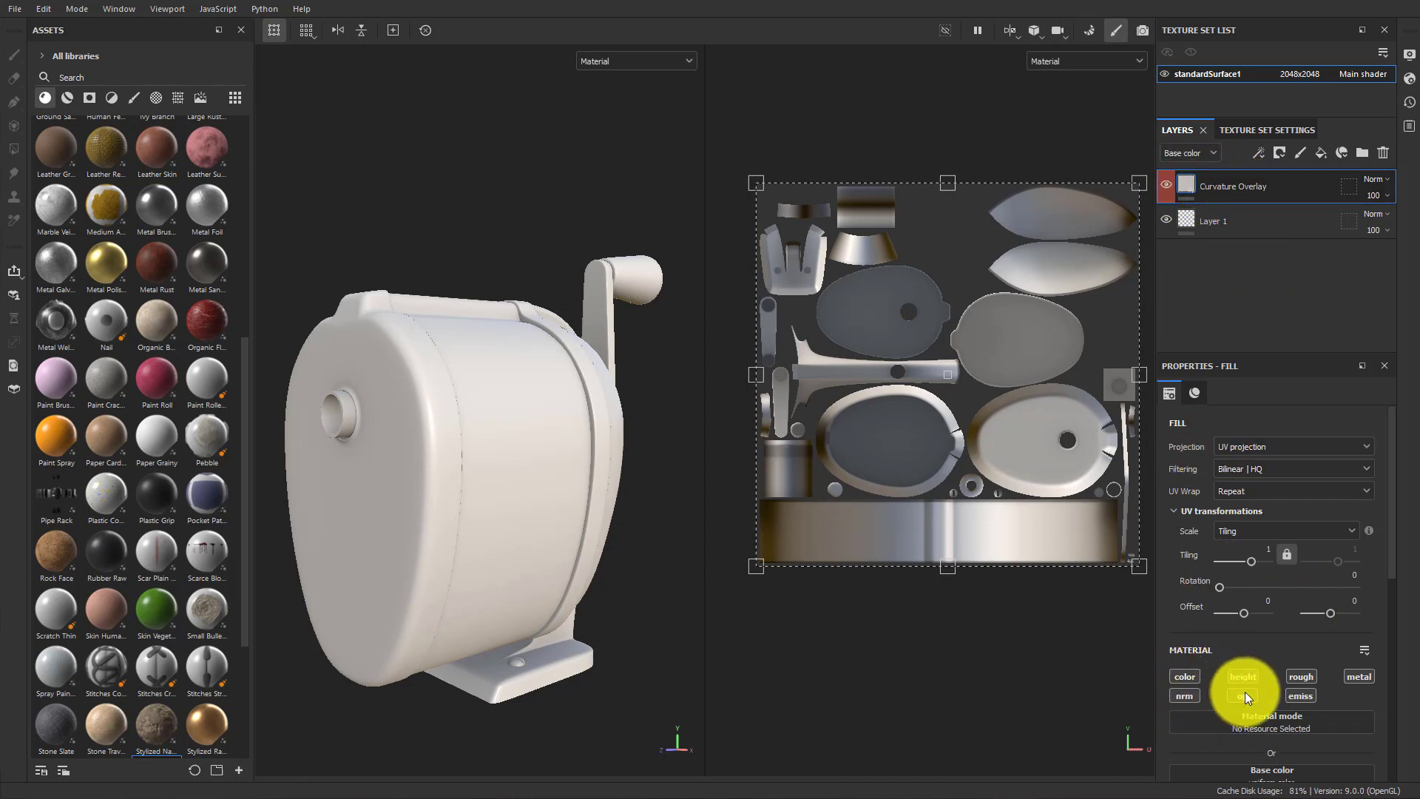
Limit the Curvature Overlay layer to the color channel and assign the baked curvature map as its base color.
{"action": "scroll", "coordinate": [1257, 666], "scroll_direction": "down", "scroll_amount": 4}
{"action": "scroll", "coordinate": [1264, 606], "scroll_direction": "up", "scroll_amount": 3}
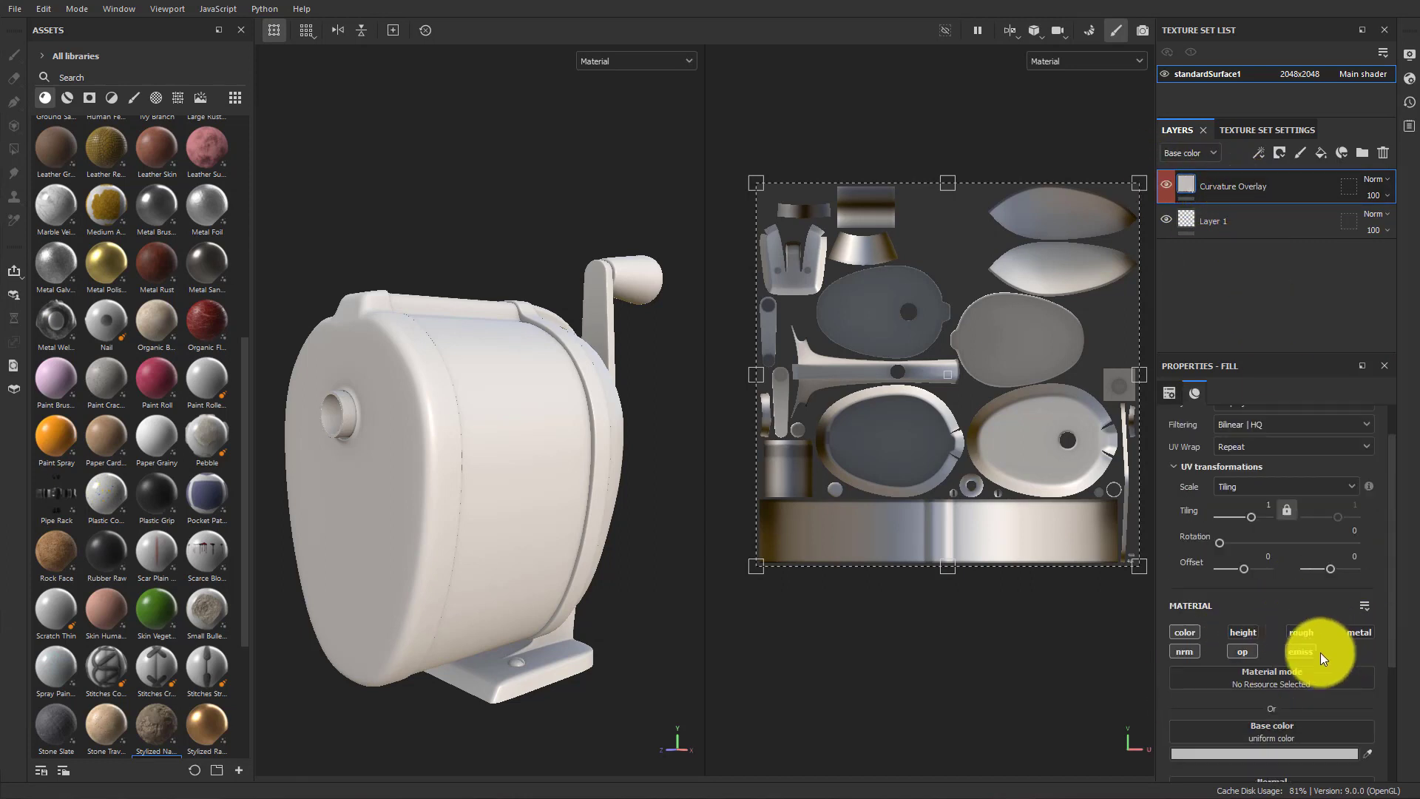
{"action": "scroll", "coordinate": [1368, 626], "scroll_direction": "down", "scroll_amount": 4}
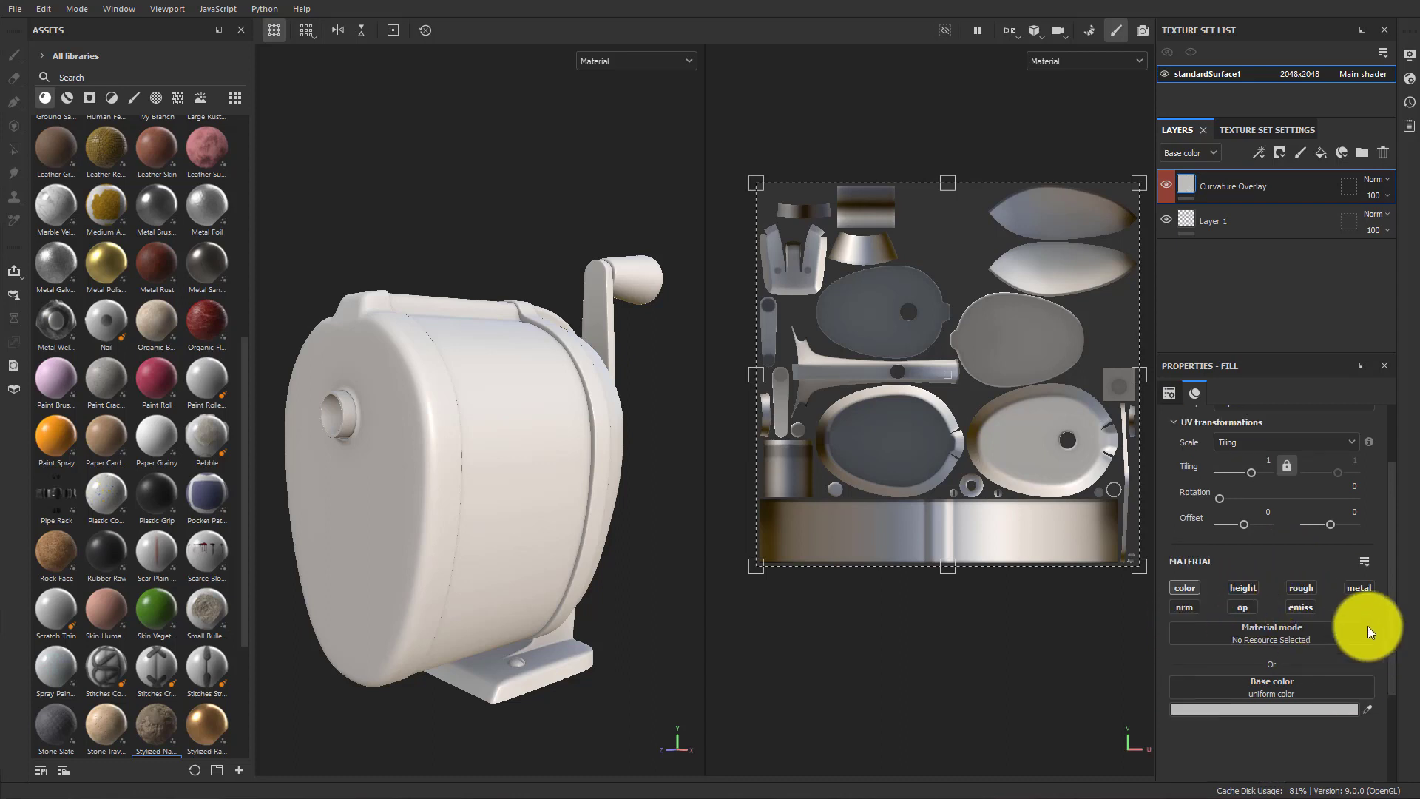
{"action": "left_click", "coordinate": [1273, 556]}
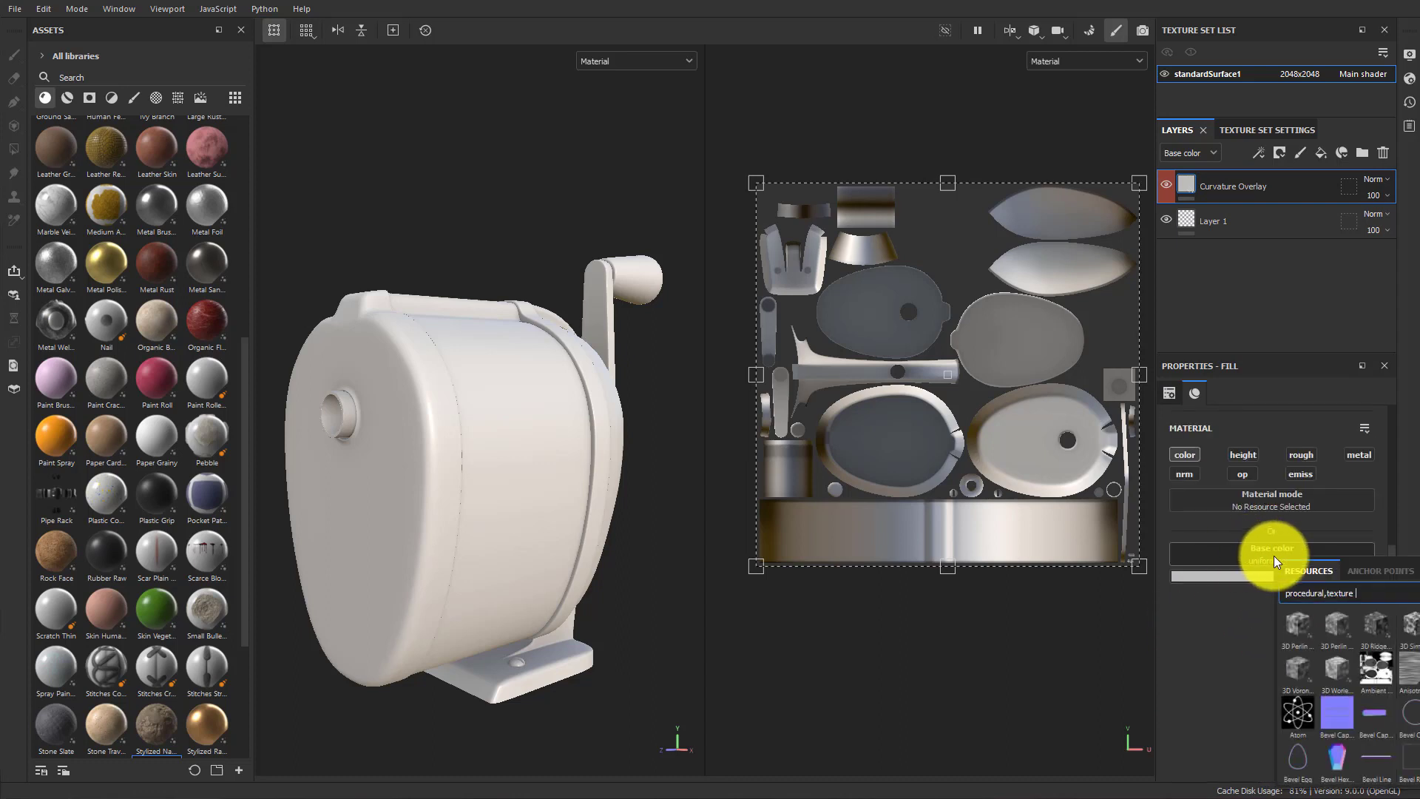
{"action": "type", "text": "curv"}
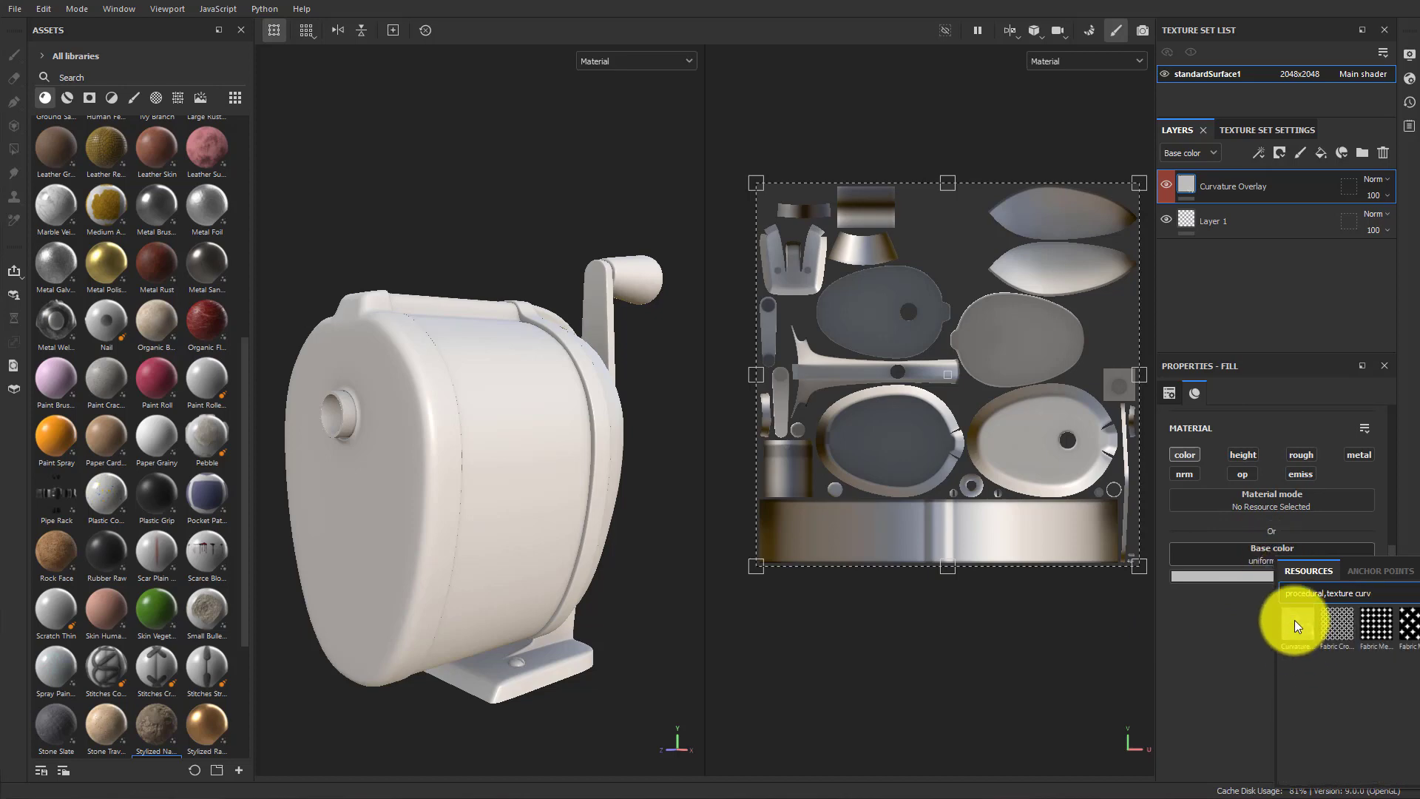
{"action": "left_click", "coordinate": [1294, 625]}
{"action": "mouse_move", "coordinate": [695, 501]}
{"action": "left_mouse_down", "text": "alt"}
{"action": "mouse_move", "coordinate": [402, 485]}
{"action": "mouse_move", "coordinate": [653, 523]}
{"action": "mouse_move", "coordinate": [599, 485]}
{"action": "mouse_move", "coordinate": [421, 475]}
{"action": "mouse_move", "coordinate": [540, 497]}
{"action": "left_mouse_up", "text": "alt"}
{"action": "right_click_drag", "start_coordinate": [540, 497], "coordinate": [426, 487], "text": "shift"}
{"action": "mouse_move", "coordinate": [426, 487]}
{"action": "left_mouse_down", "text": "alt"}
{"action": "mouse_move", "coordinate": [507, 491]}
{"action": "mouse_move", "coordinate": [523, 469]}
{"action": "mouse_move", "coordinate": [491, 475]}
{"action": "mouse_move", "coordinate": [523, 467]}
{"action": "mouse_move", "coordinate": [491, 459]}
{"action": "mouse_move", "coordinate": [584, 415]}
{"action": "mouse_move", "coordinate": [589, 383]}
{"action": "mouse_move", "coordinate": [739, 326]}
{"action": "left_mouse_up", "text": "alt"}
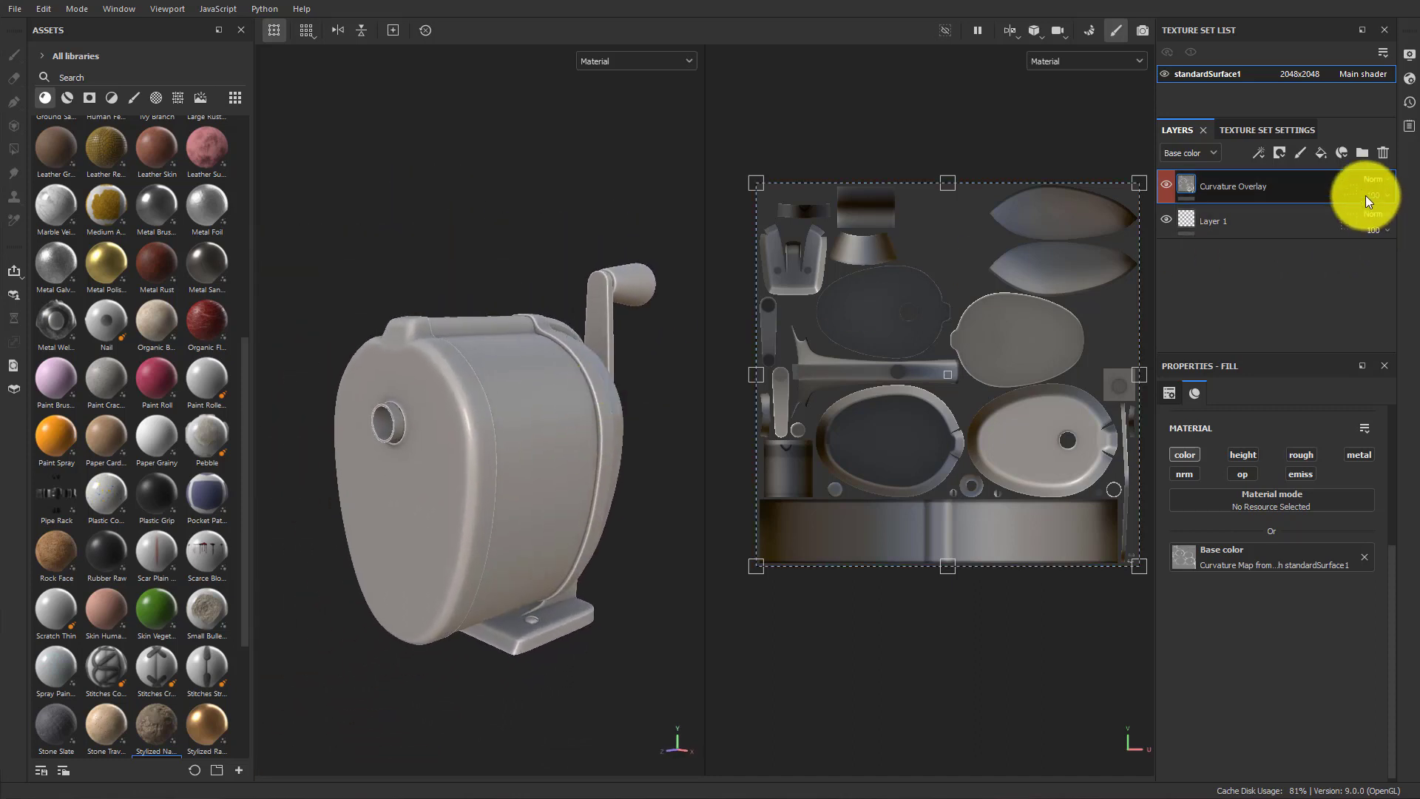
Set the Curvature Overlay layer's blending mode to Overlay and its opacity to 50.
{"action": "left_click", "coordinate": [1378, 181]}
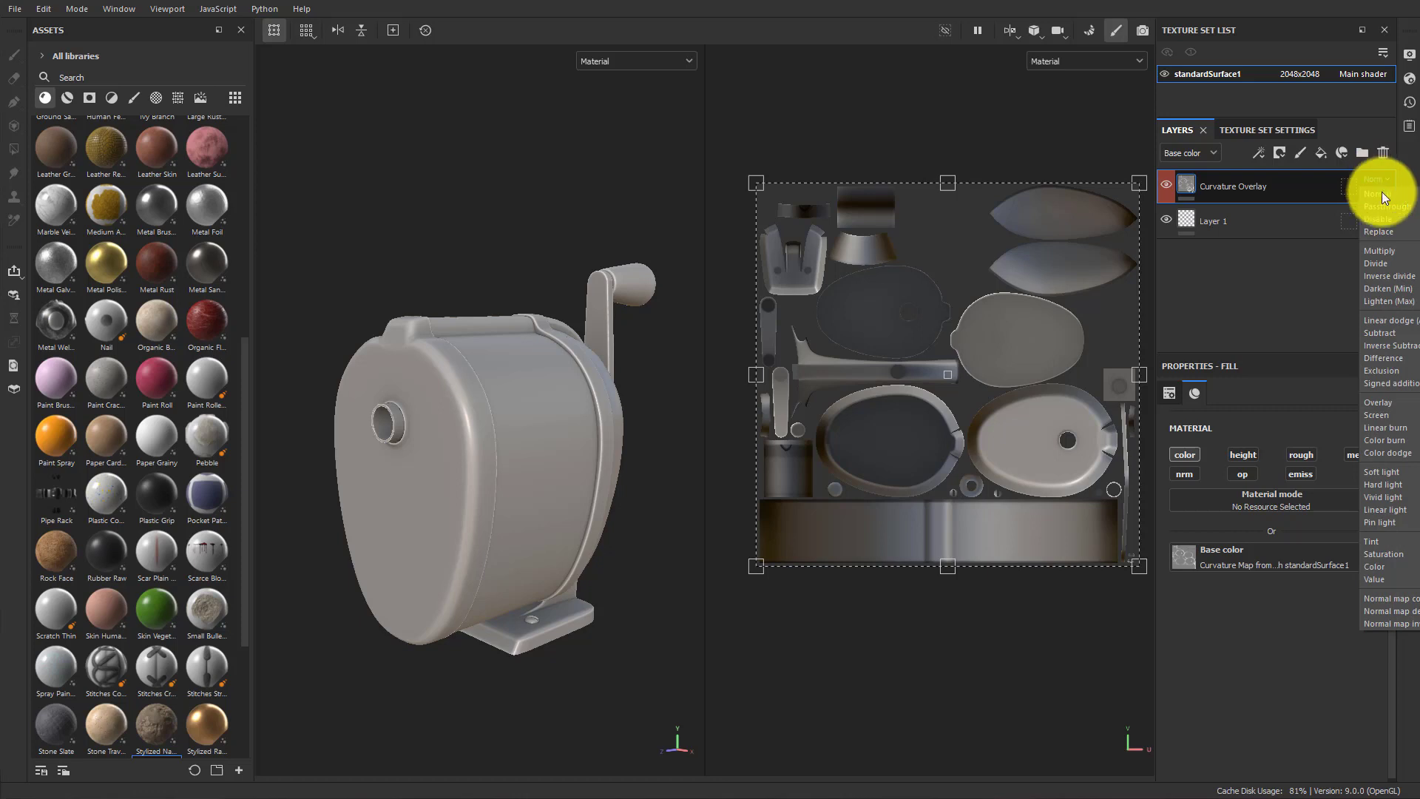
{"action": "left_click", "coordinate": [1382, 401]}
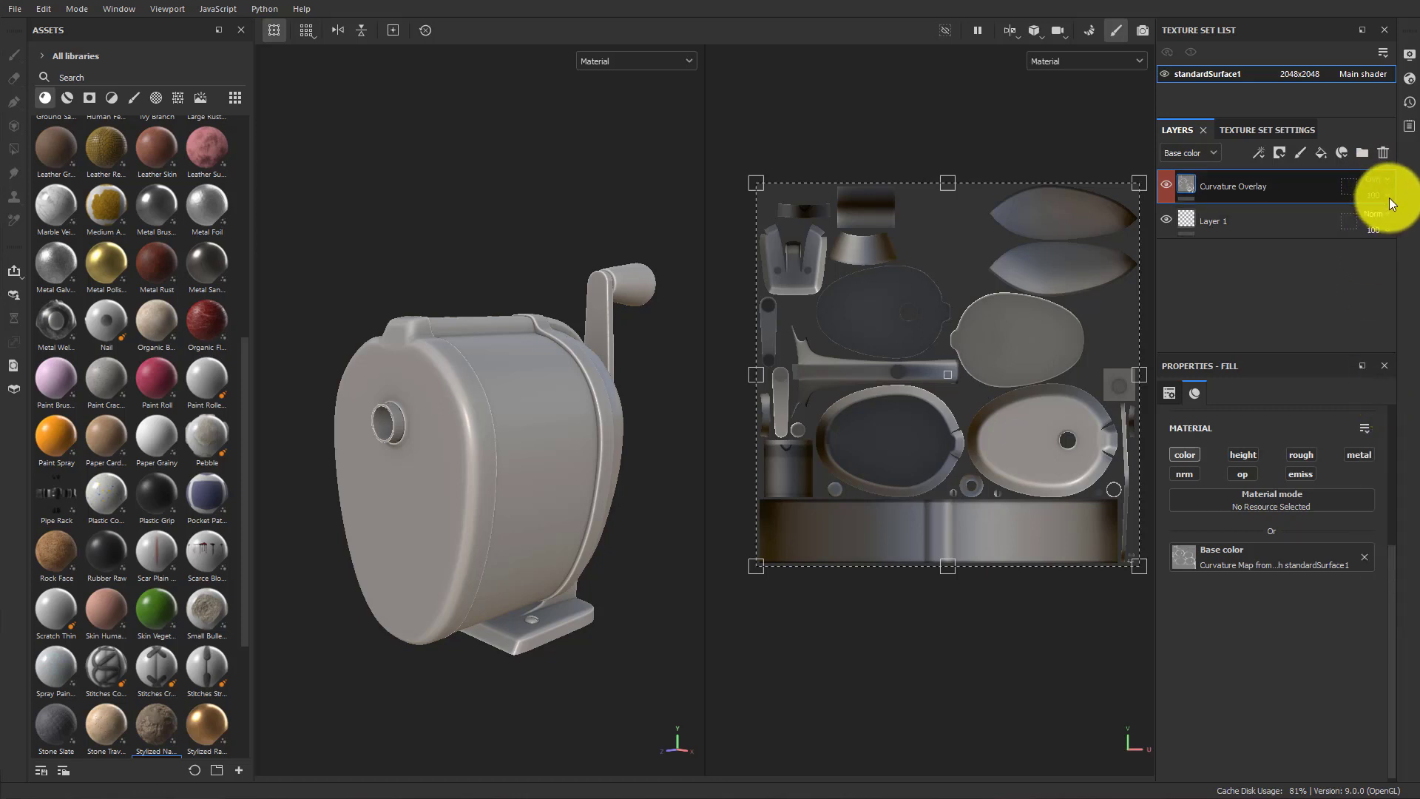
{"action": "left_click_drag", "start_coordinate": [1411, 224], "coordinate": [1395, 224]}
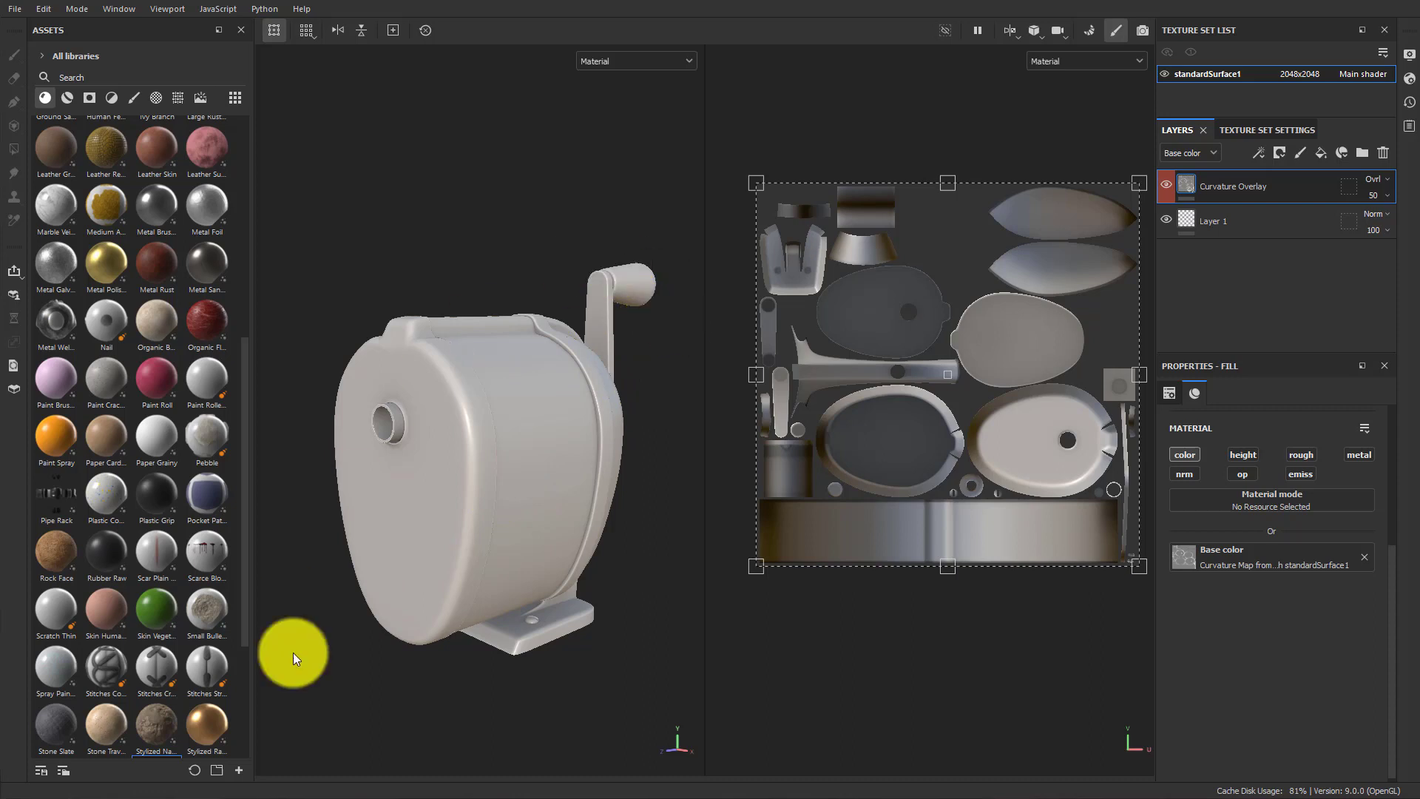
Search the environment maps for "studio tomo" and set the display's environment map to Studio Tomoco.
{"action": "mouse_move", "coordinate": [606, 502]}
{"action": "left_mouse_down", "text": "alt"}
{"action": "mouse_move", "coordinate": [564, 469]}
{"action": "mouse_move", "coordinate": [510, 491]}
{"action": "mouse_move", "coordinate": [467, 462]}
{"action": "mouse_move", "coordinate": [570, 460]}
{"action": "mouse_move", "coordinate": [539, 507]}
{"action": "mouse_move", "coordinate": [548, 482]}
{"action": "left_mouse_up", "text": "alt"}
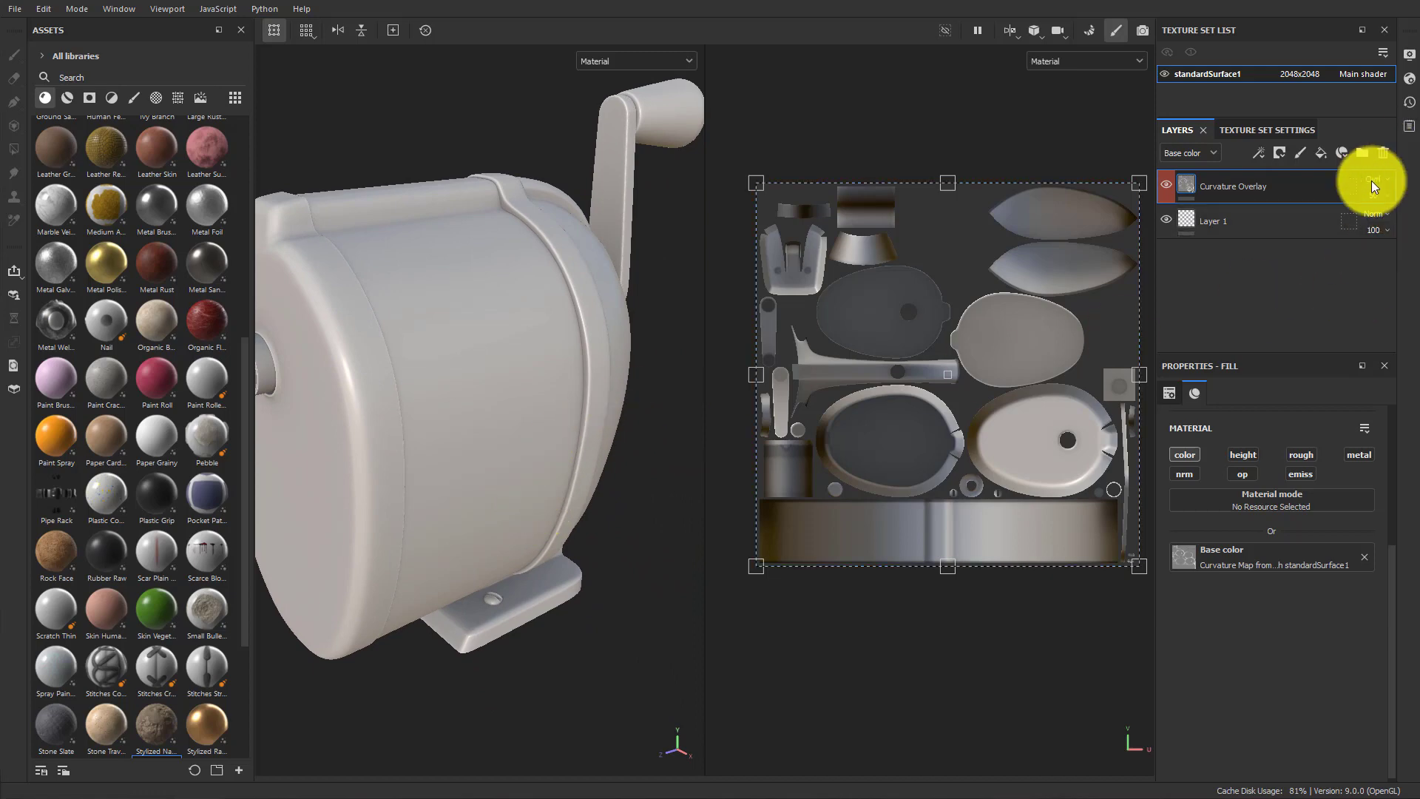
{"action": "left_click", "coordinate": [1409, 56]}
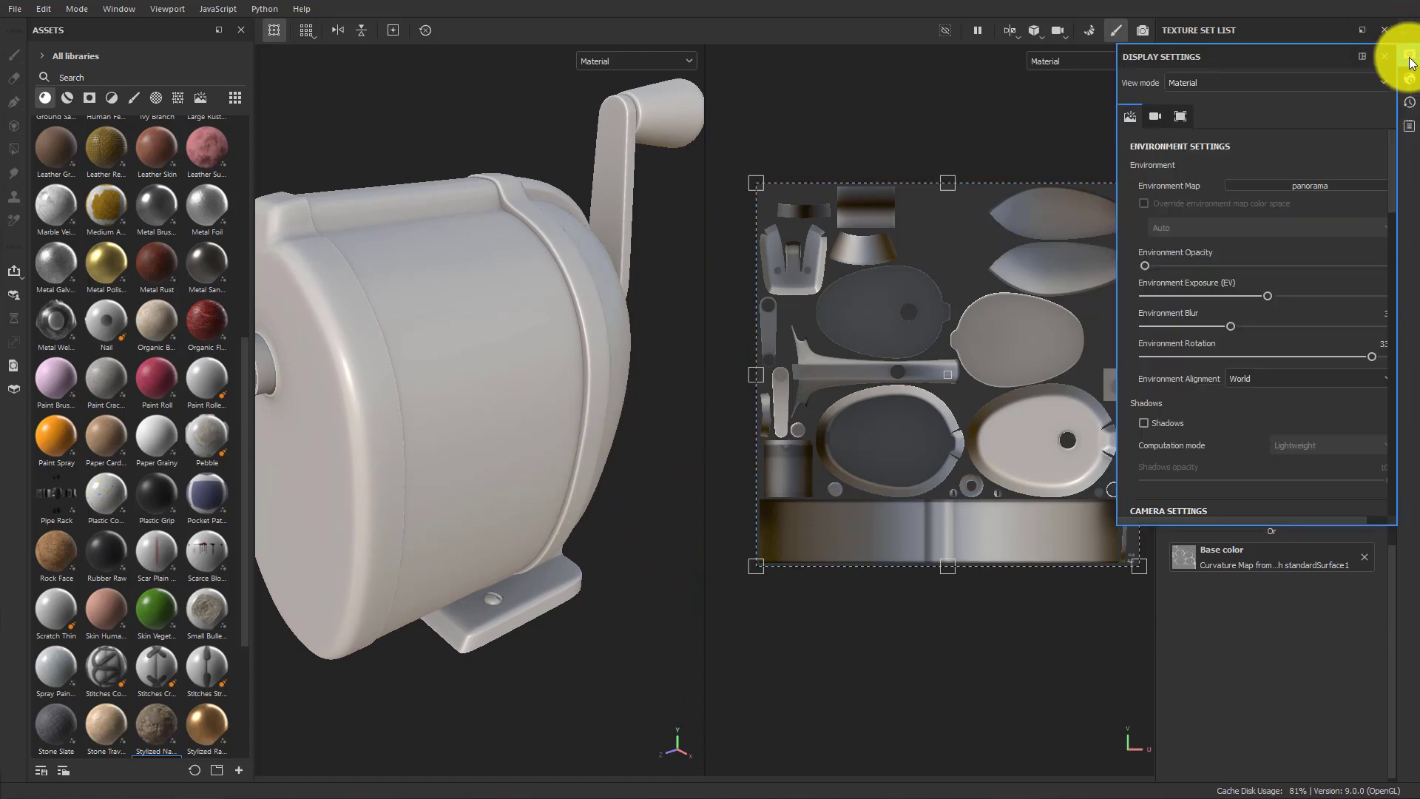
{"action": "left_click", "coordinate": [1271, 186]}
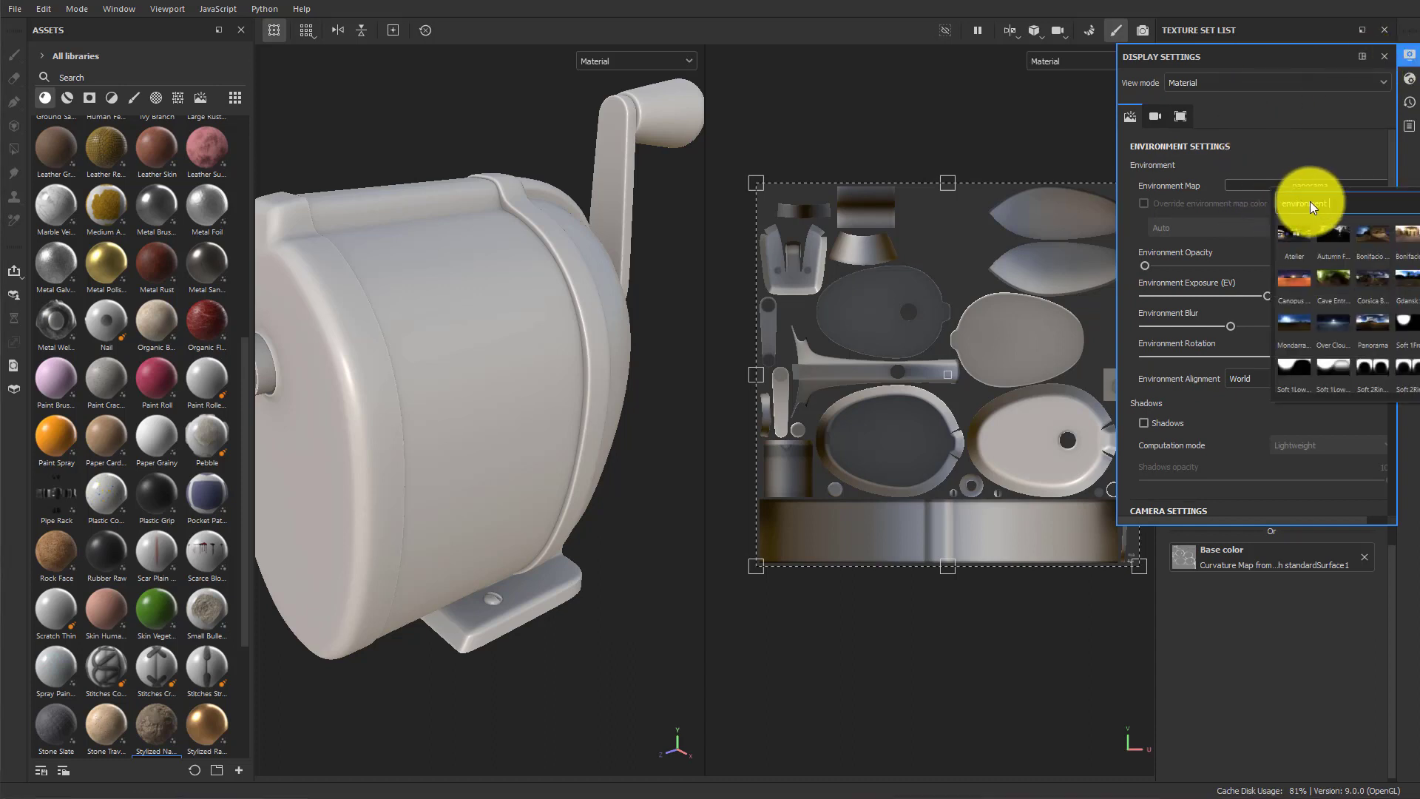
{"action": "type", "text": "udio "}
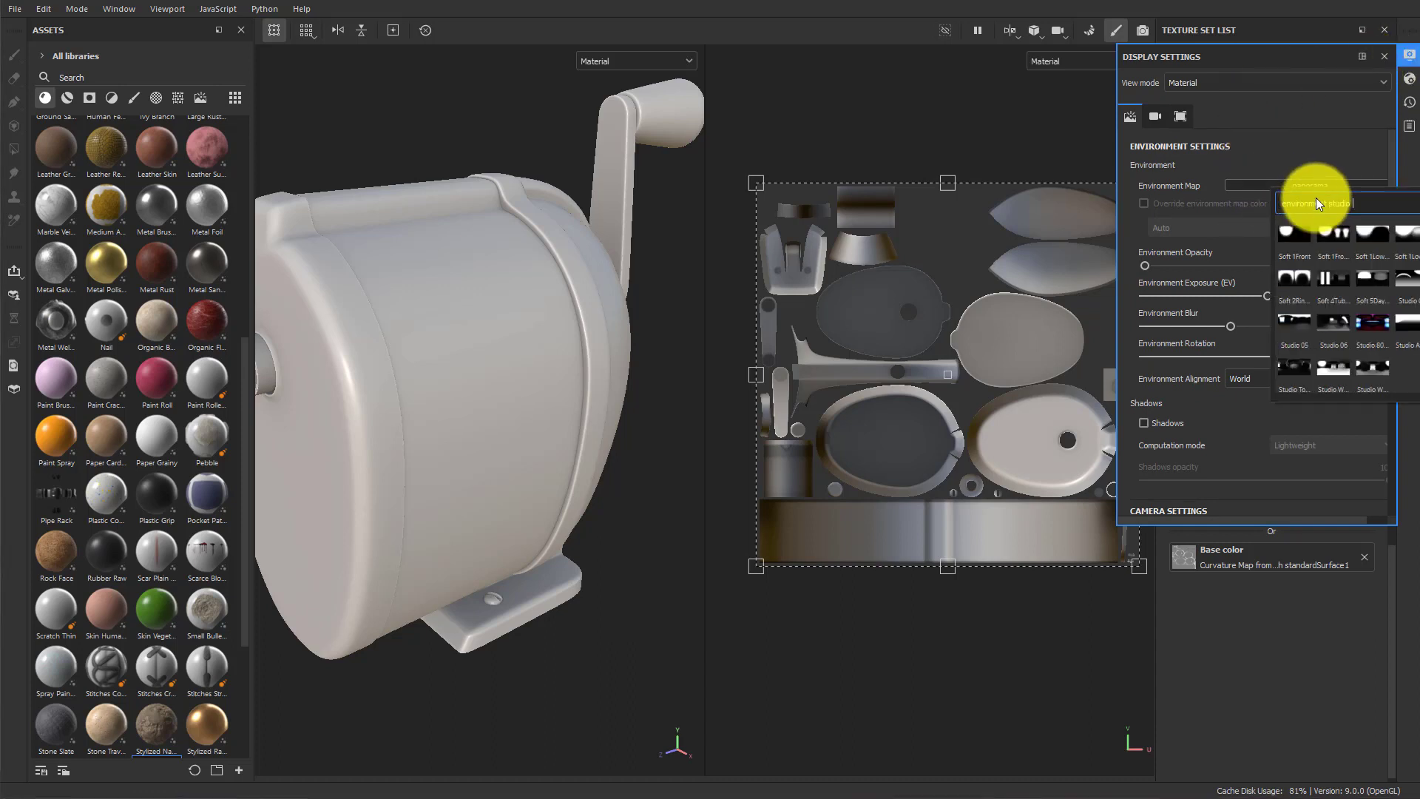
{"action": "type", "text": "tomo"}
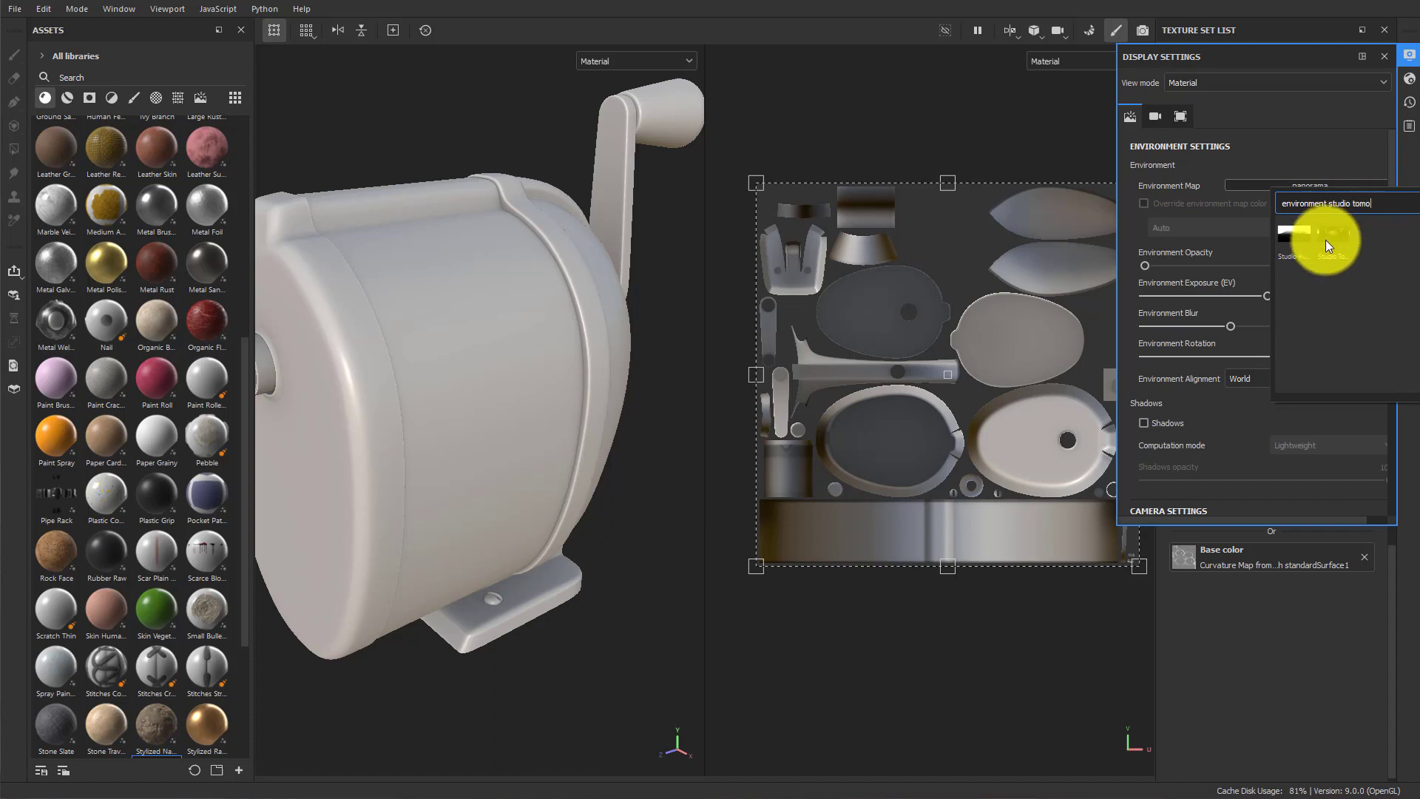
{"action": "left_click", "coordinate": [1325, 239]}
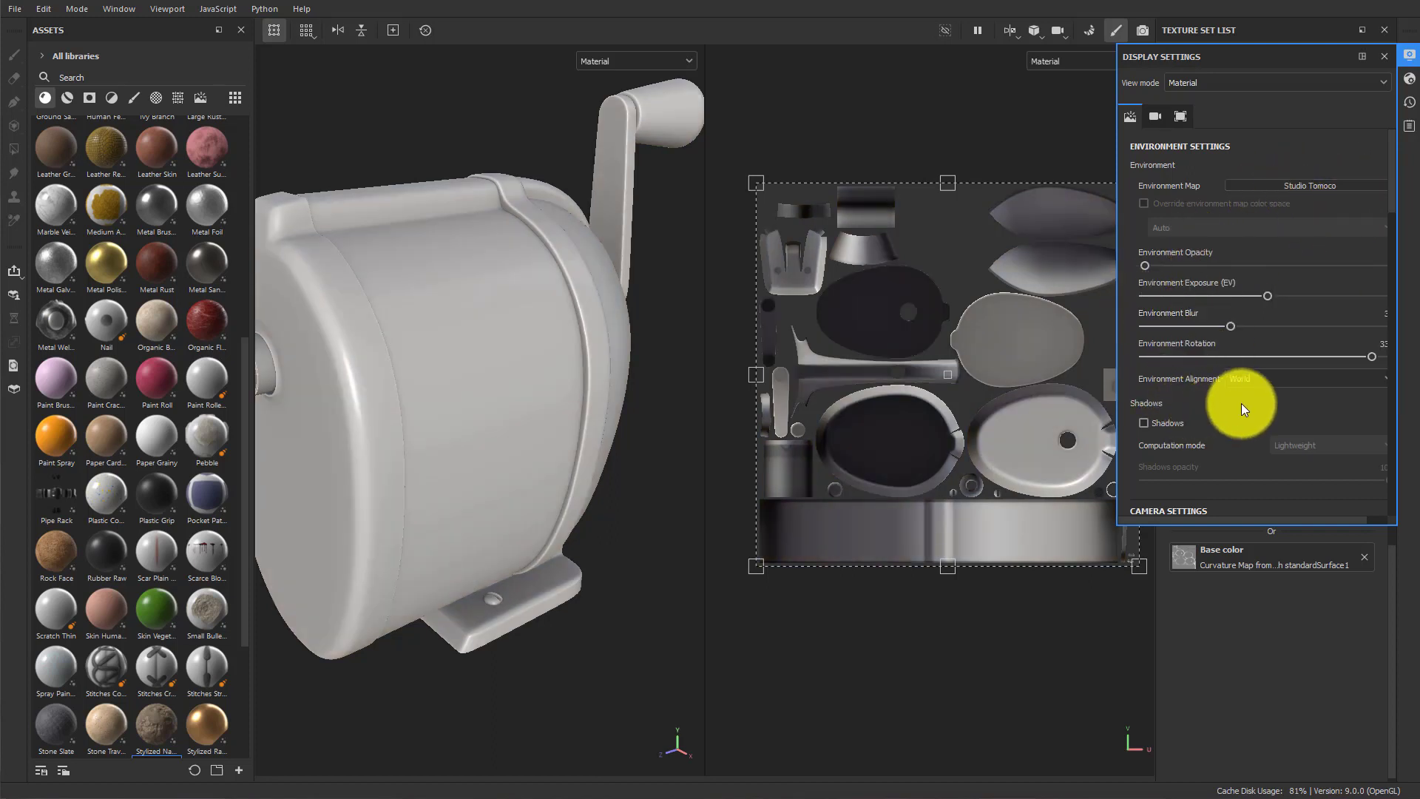
Activate the camera post effects and enable tone mapping with the Sensitometric function.
{"action": "scroll", "coordinate": [1241, 406], "scroll_direction": "down", "scroll_amount": 5}
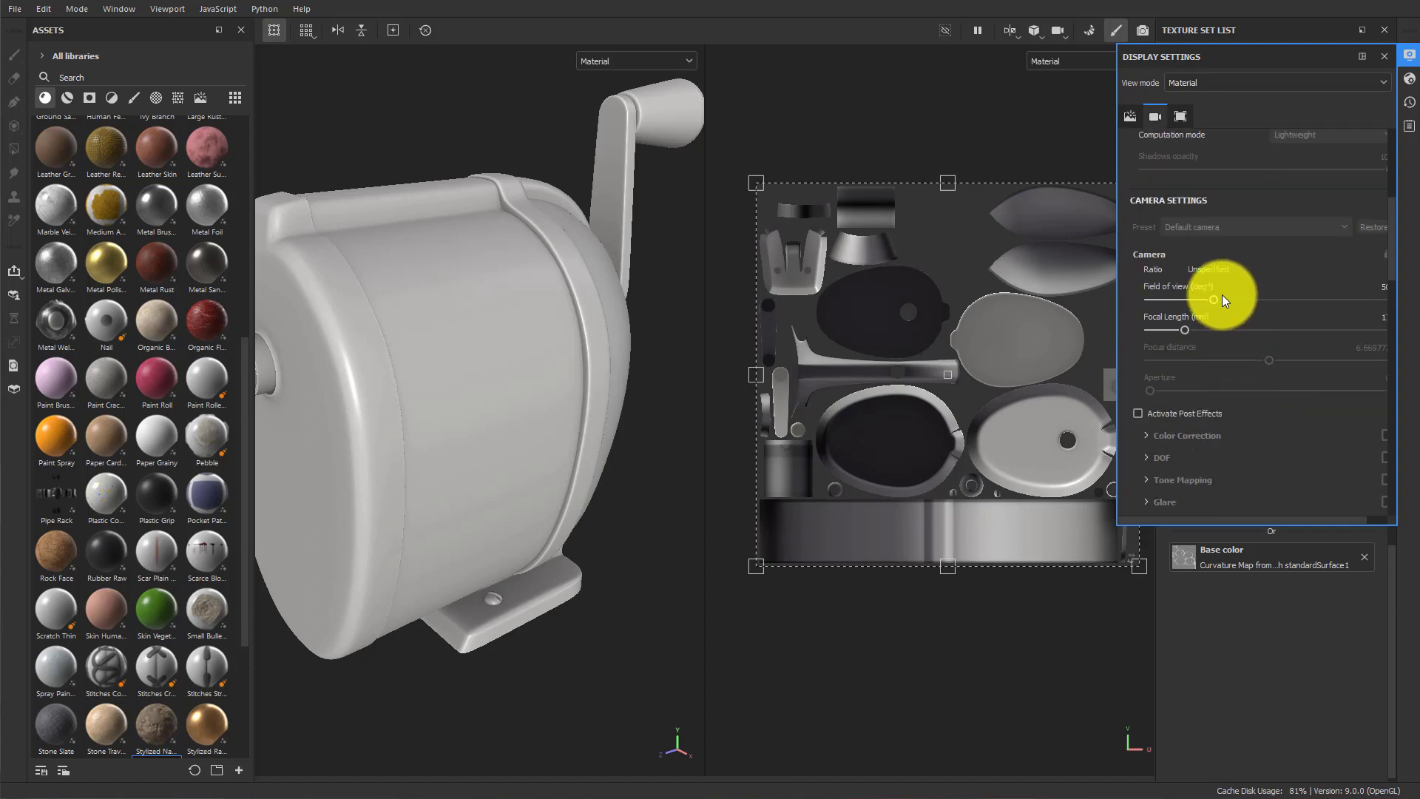
{"action": "scroll", "coordinate": [1220, 310], "scroll_direction": "down", "scroll_amount": 2}
{"action": "left_click", "coordinate": [1137, 324]}
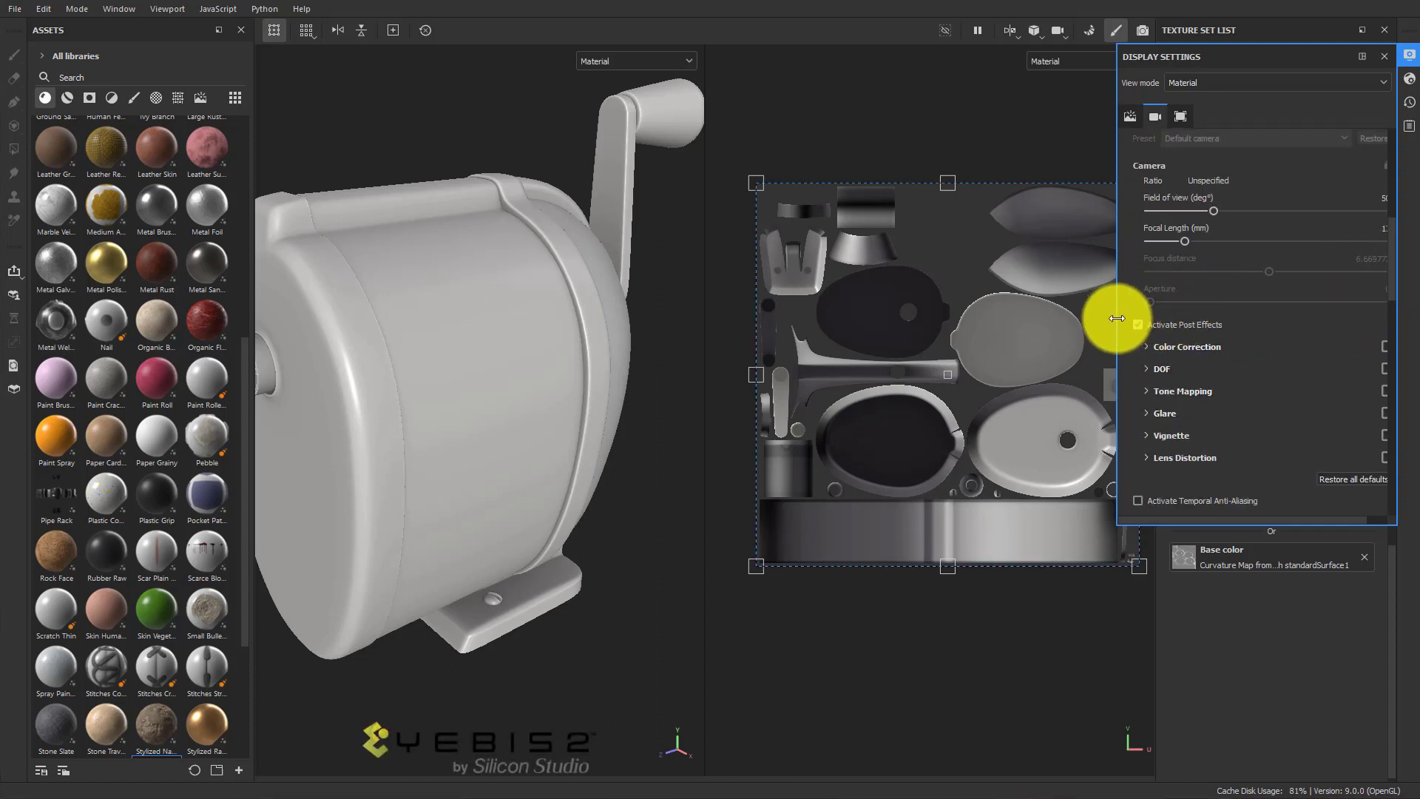
{"action": "left_click_drag", "start_coordinate": [1117, 318], "coordinate": [1003, 318]}
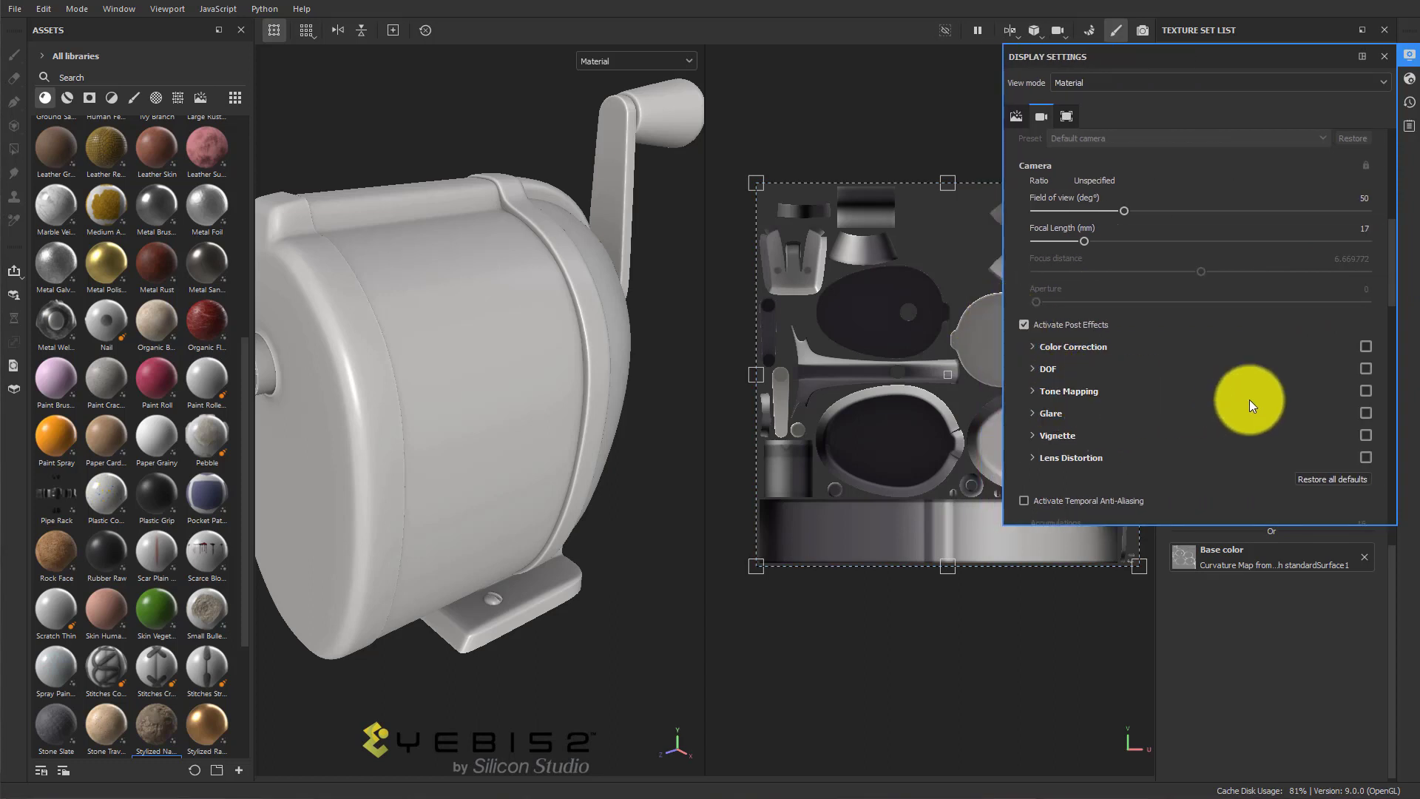
{"action": "left_click", "coordinate": [1366, 390]}
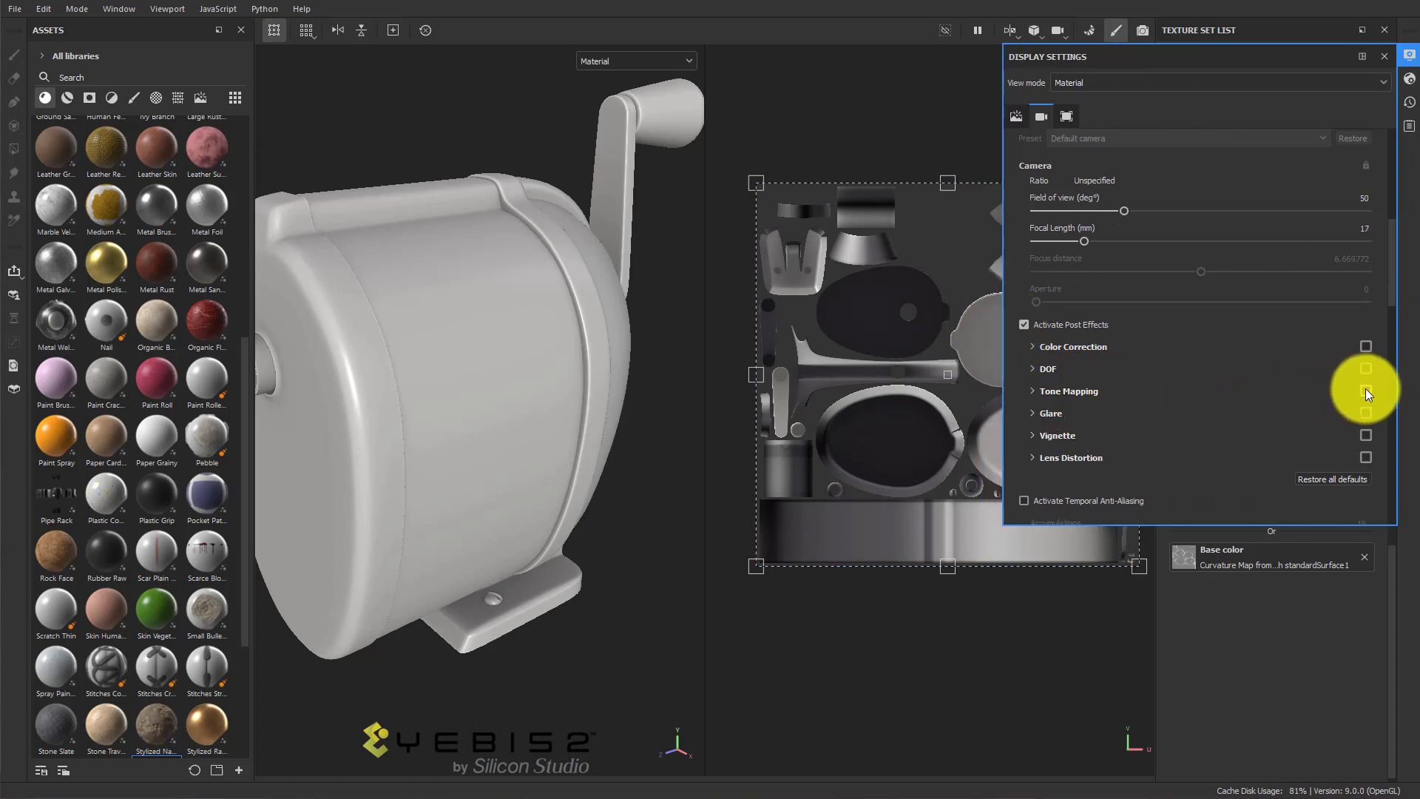
{"action": "left_click", "coordinate": [1036, 390]}
{"action": "scroll", "coordinate": [1186, 422], "scroll_direction": "down", "scroll_amount": 3}
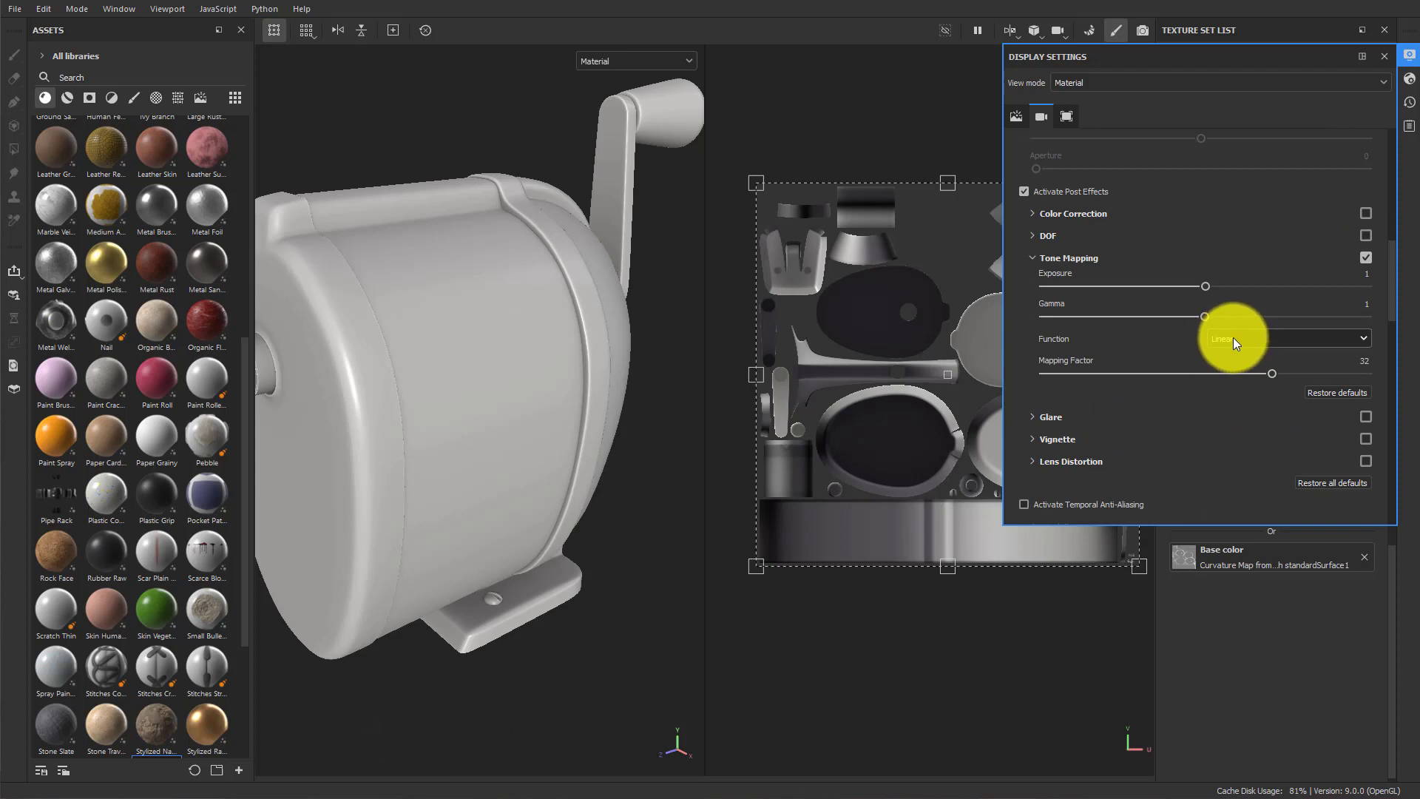
{"action": "left_click", "coordinate": [1232, 340]}
{"action": "left_click", "coordinate": [1241, 402]}
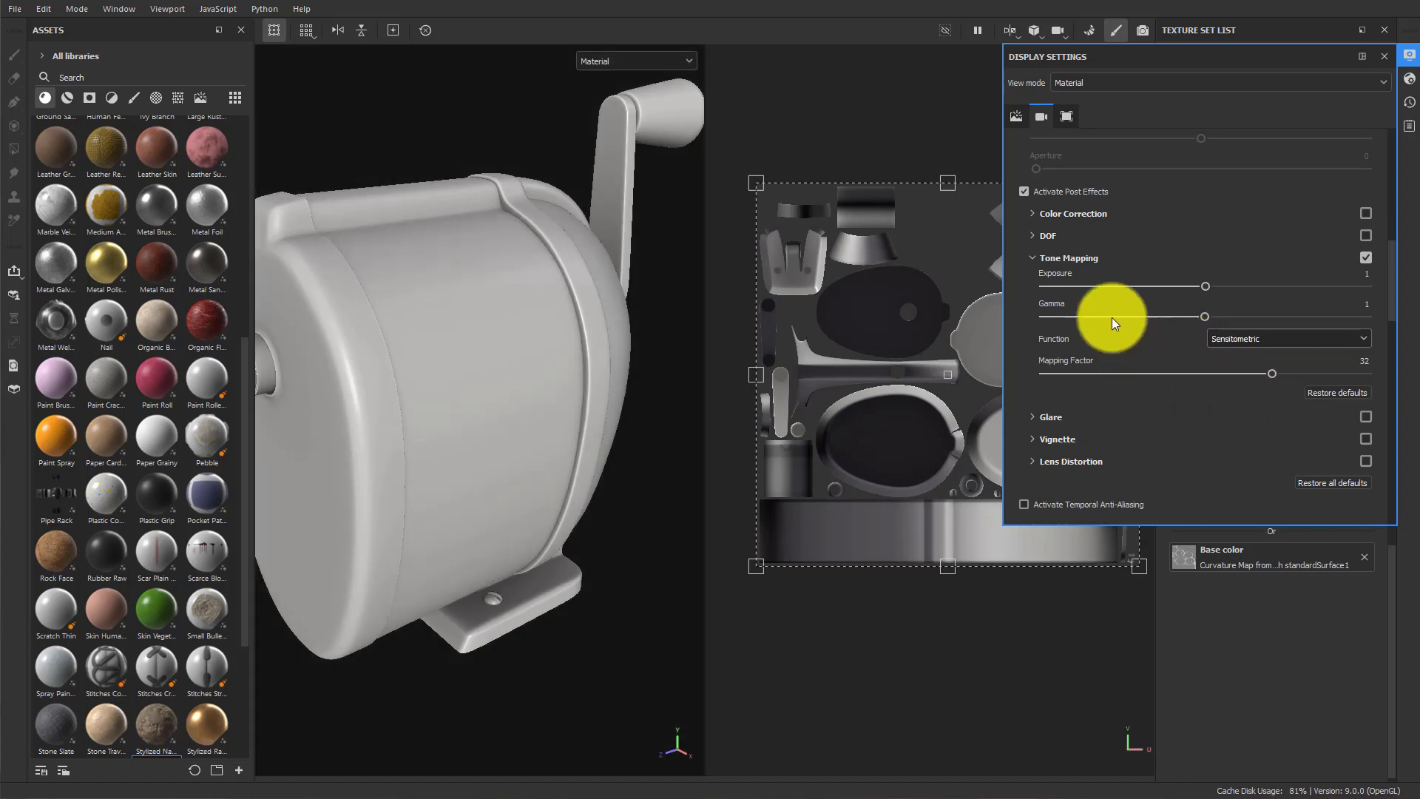
{"action": "left_click", "coordinate": [1032, 259]}
Activate the color profile in the display settings with the sRGBf profile and close the settings.
{"action": "scroll", "coordinate": [1117, 326], "scroll_direction": "down", "scroll_amount": 5}
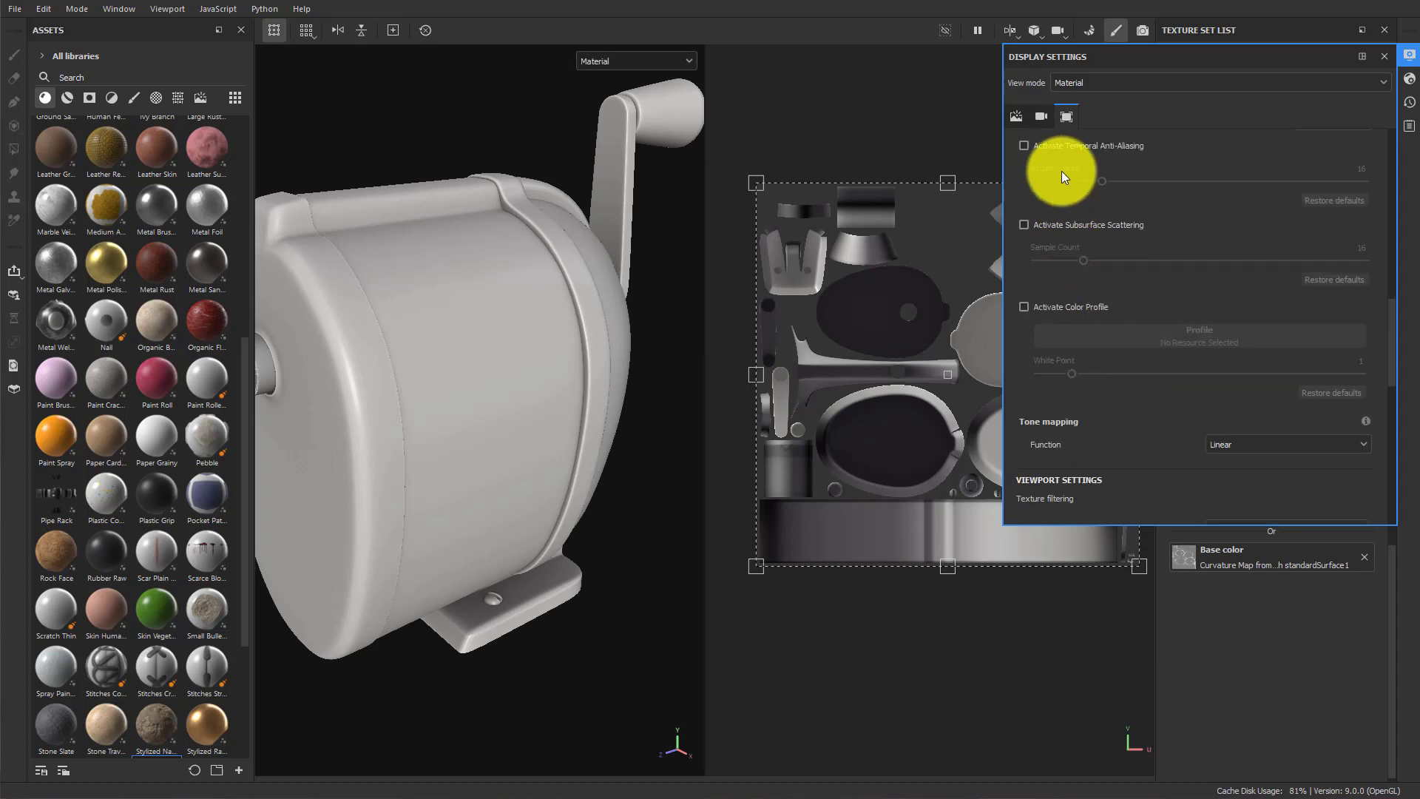
{"action": "left_click", "coordinate": [1023, 306]}
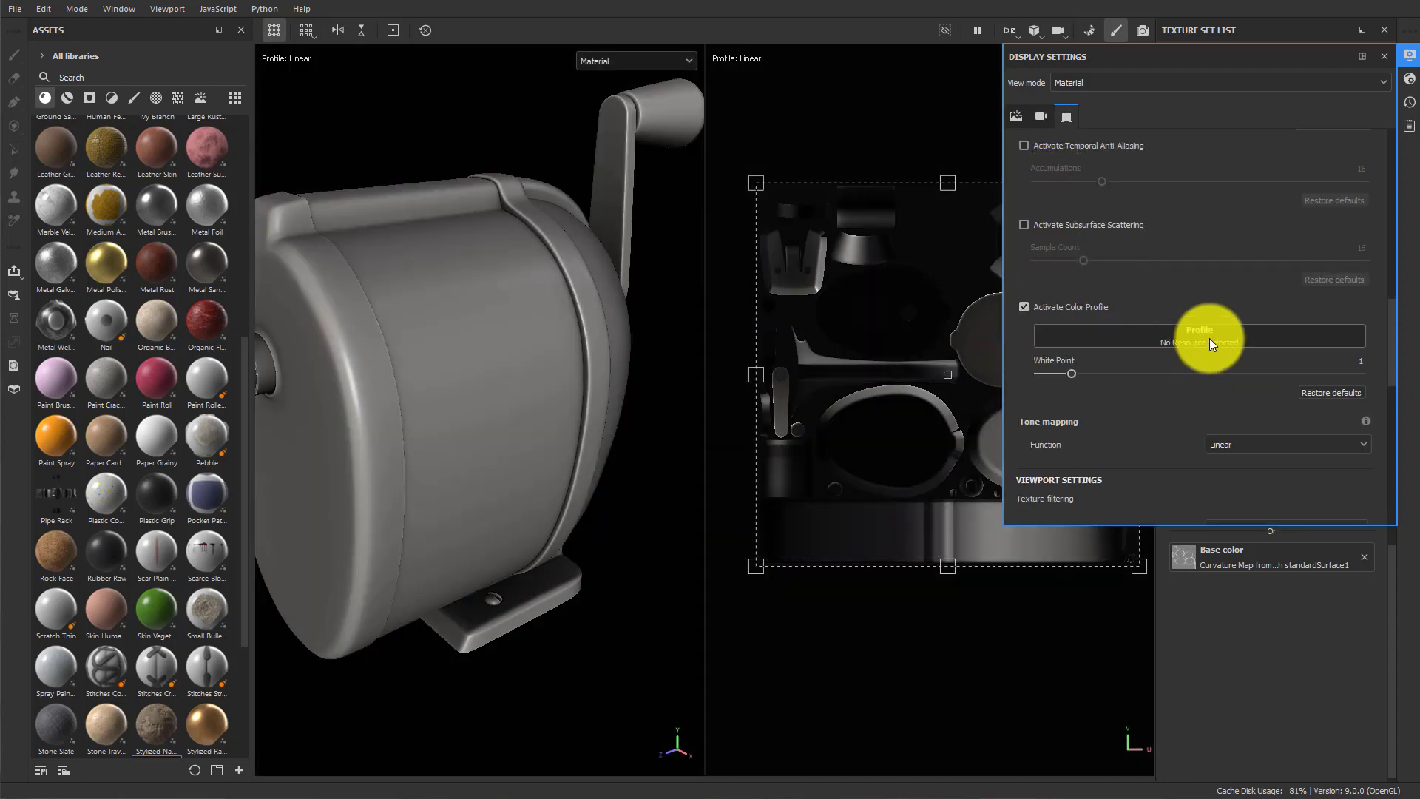
{"action": "left_click", "coordinate": [1221, 336]}
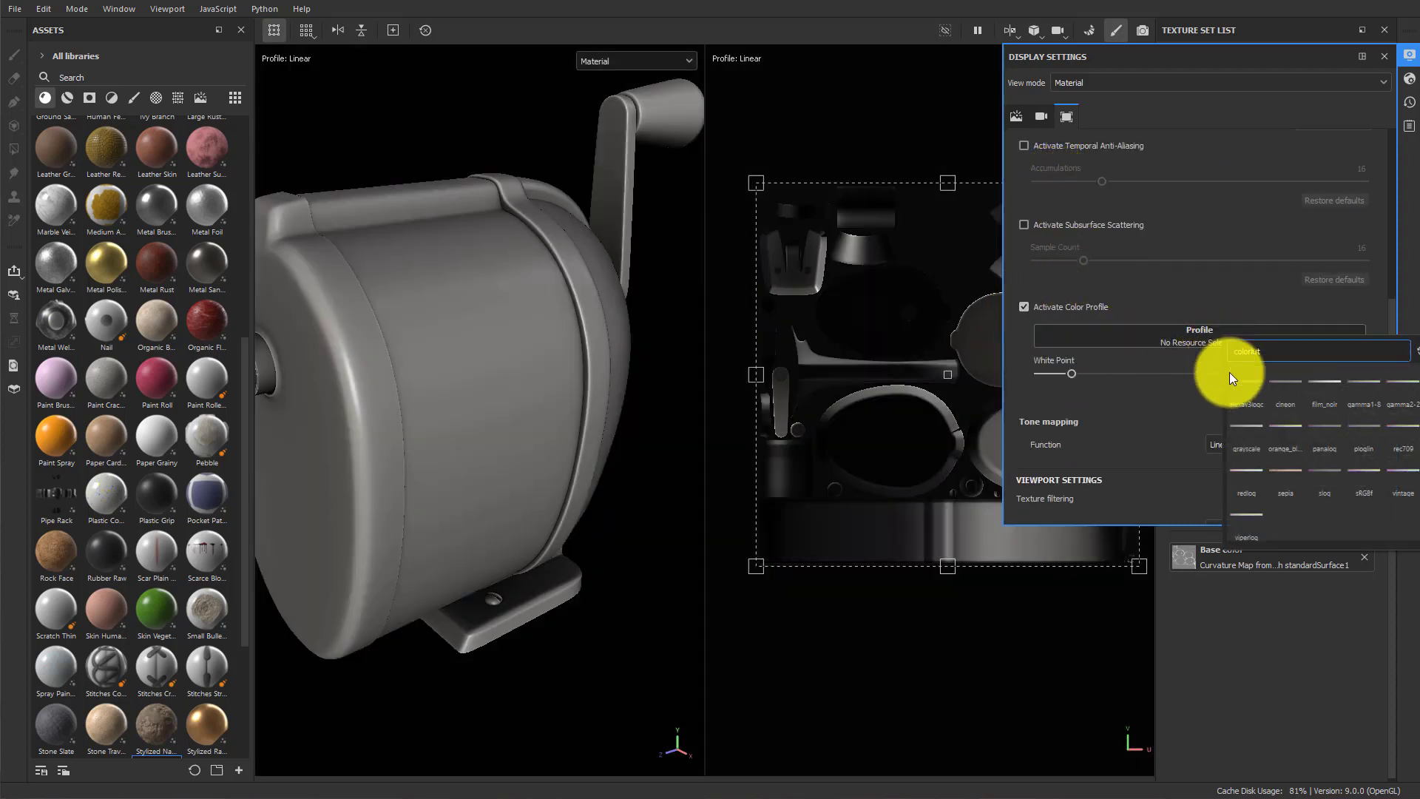
{"action": "left_click", "coordinate": [1357, 490]}
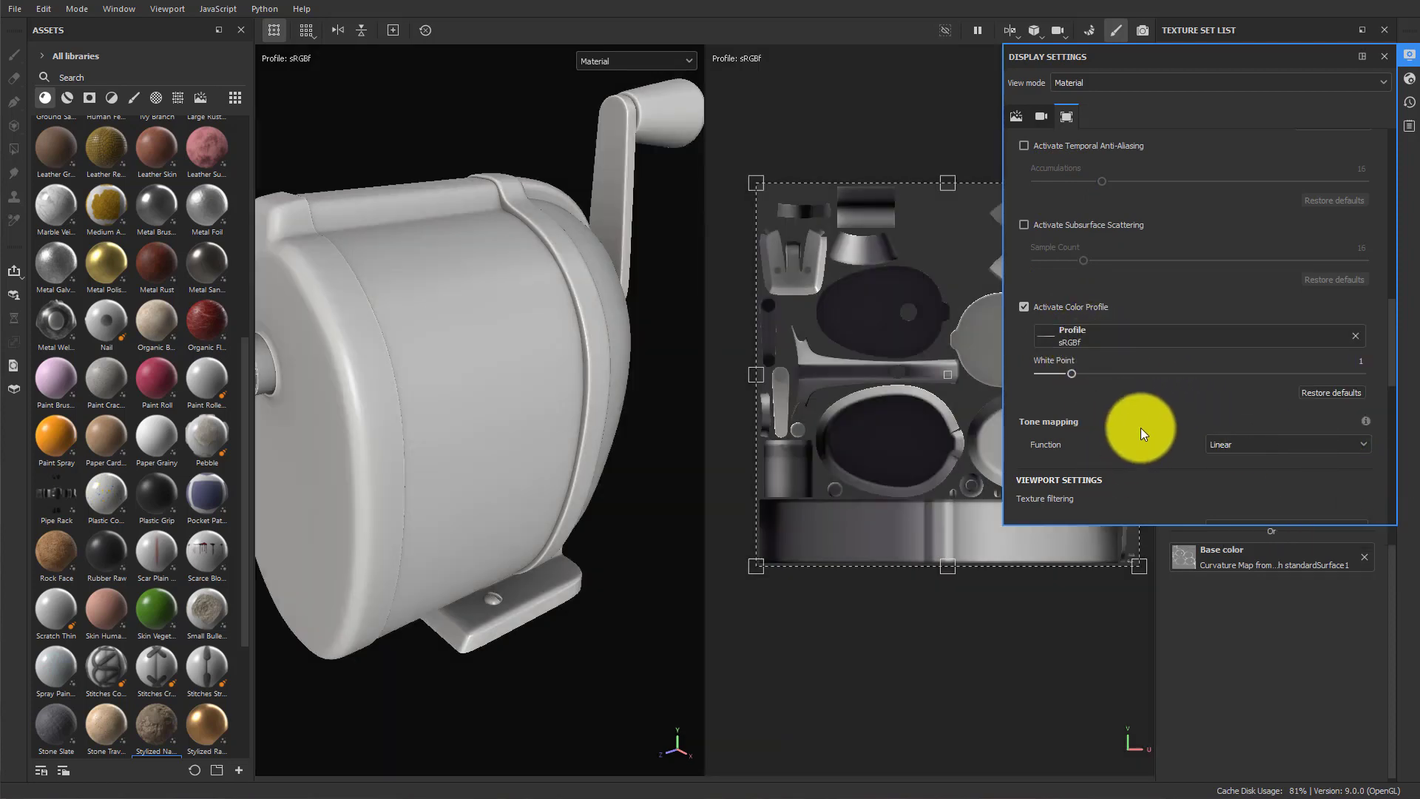
{"action": "scroll", "coordinate": [1142, 428], "scroll_direction": "down", "scroll_amount": 3}
{"action": "scroll", "coordinate": [1127, 393], "scroll_direction": "down", "scroll_amount": 3}
{"action": "scroll", "coordinate": [1127, 389], "scroll_direction": "up", "scroll_amount": 6}
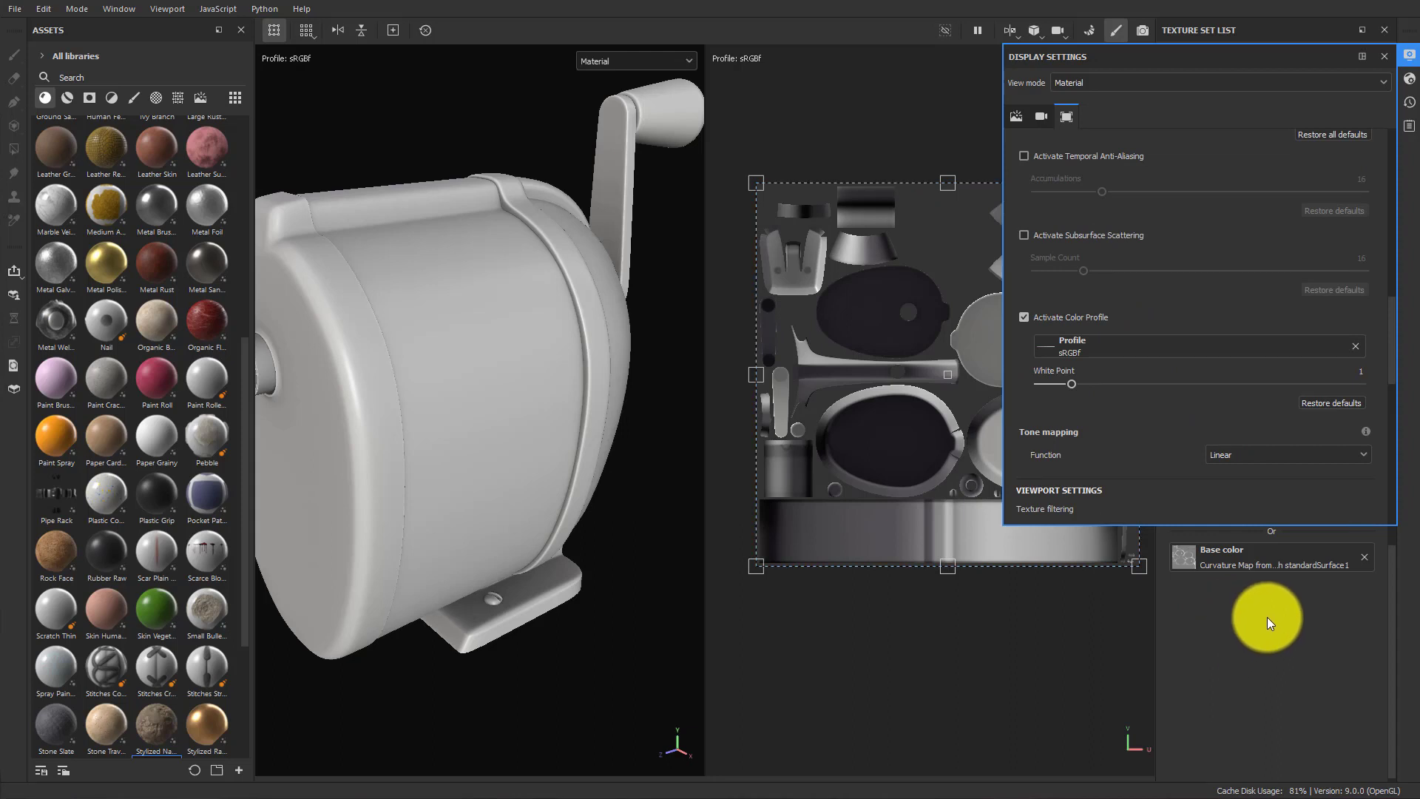
{"action": "left_click", "coordinate": [1384, 57]}
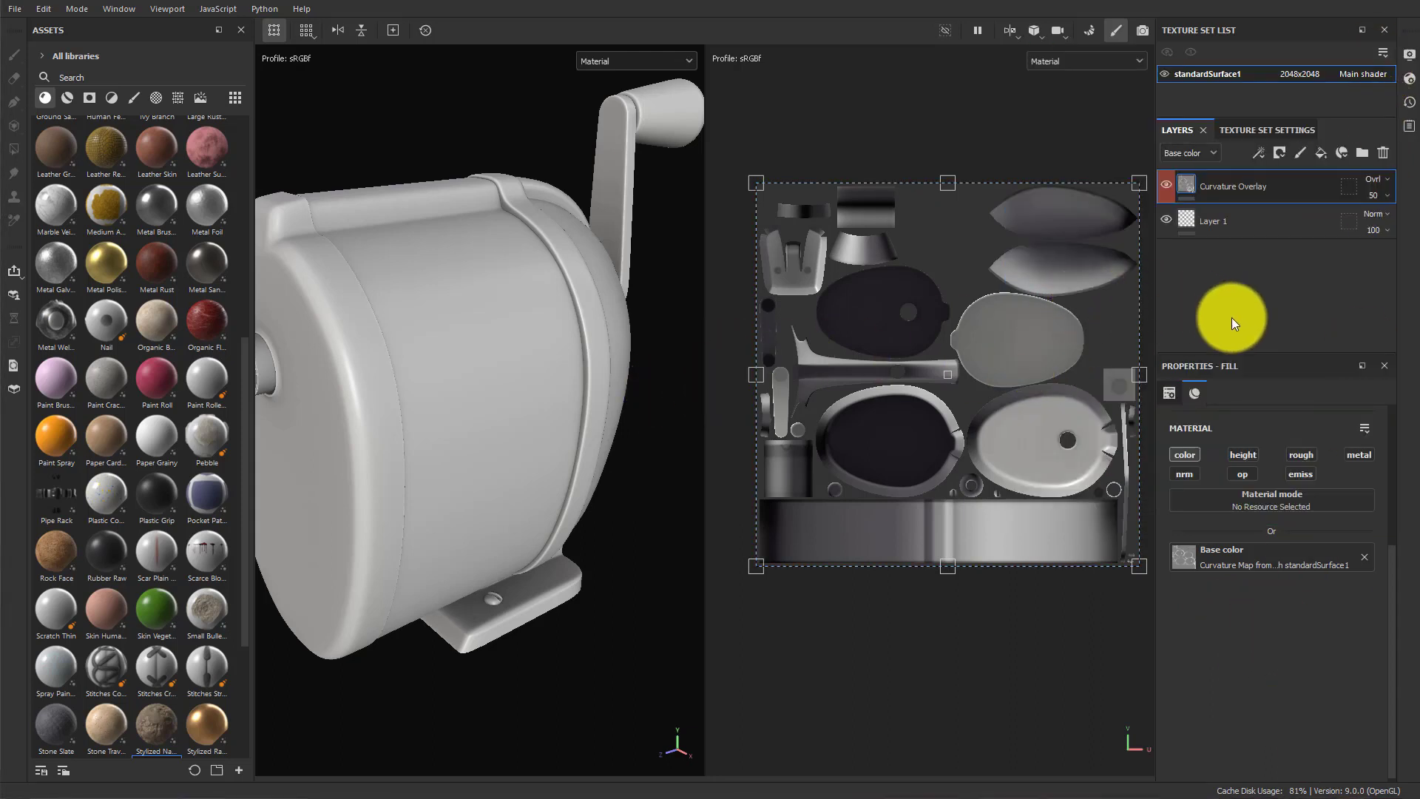
Delete Layer 1 from the layer stack.
{"action": "left_click", "coordinate": [1254, 226]}
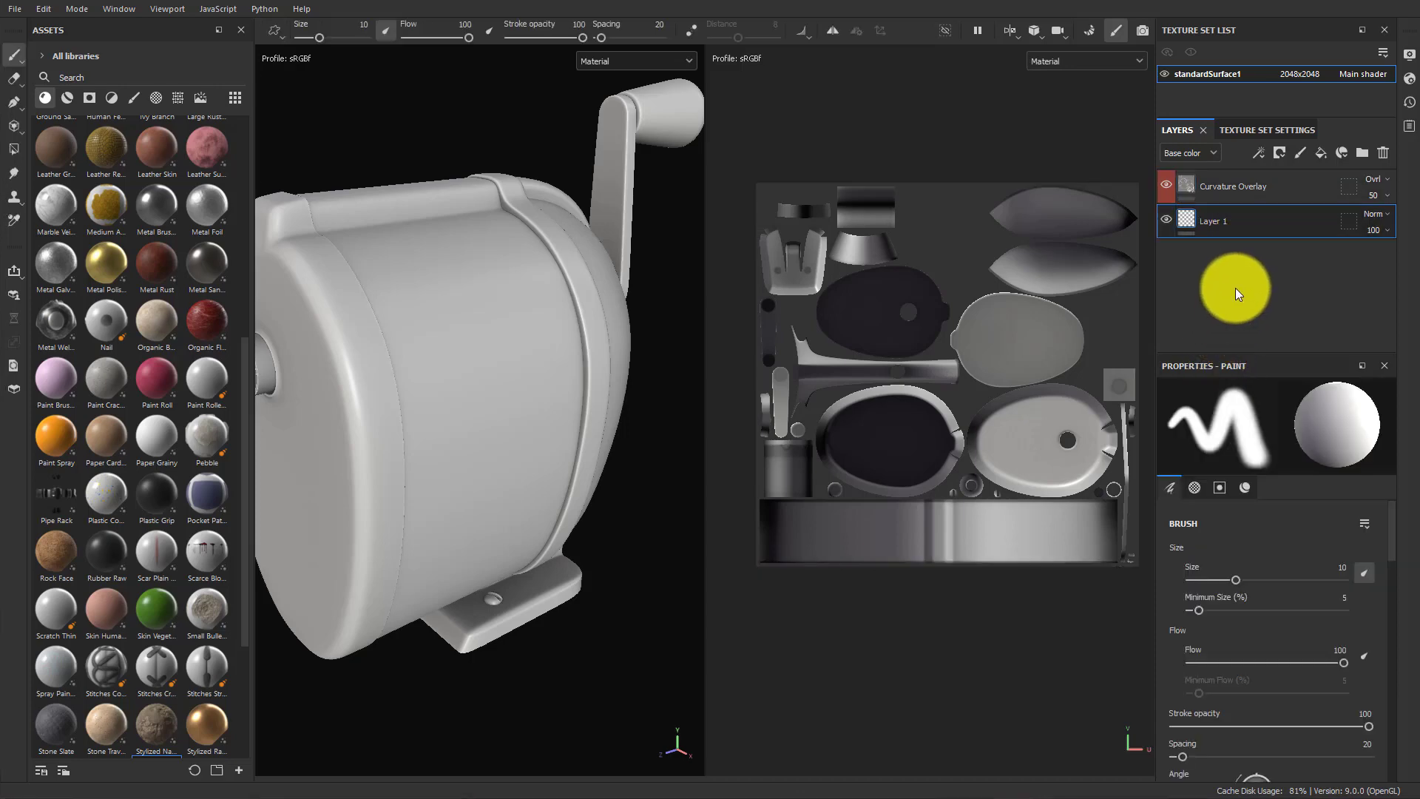
{"action": "left_click", "coordinate": [1382, 152]}
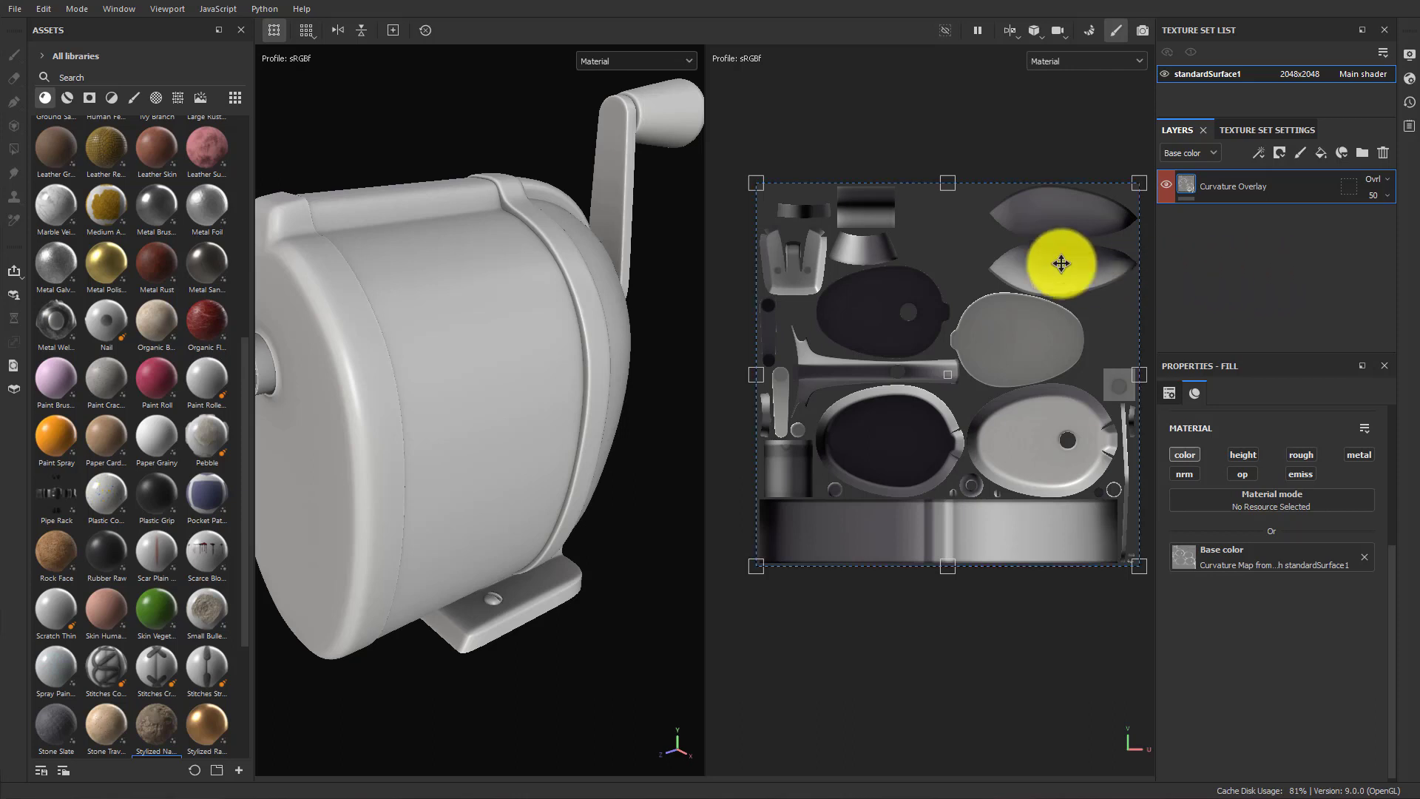
{"action": "mouse_move", "coordinate": [413, 426]}
{"action": "left_mouse_down", "text": "alt"}
{"action": "mouse_move", "coordinate": [485, 418]}
{"action": "mouse_move", "coordinate": [485, 384]}
{"action": "mouse_move", "coordinate": [545, 336]}
{"action": "mouse_move", "coordinate": [597, 404]}
{"action": "mouse_move", "coordinate": [545, 431]}
{"action": "mouse_move", "coordinate": [580, 368]}
{"action": "mouse_move", "coordinate": [541, 367]}
{"action": "mouse_move", "coordinate": [545, 451]}
{"action": "mouse_move", "coordinate": [510, 364]}
{"action": "mouse_move", "coordinate": [553, 377]}
{"action": "left_mouse_up", "text": "alt"}
{"action": "middle_click_drag", "start_coordinate": [552, 377], "coordinate": [544, 388], "text": "alt"}
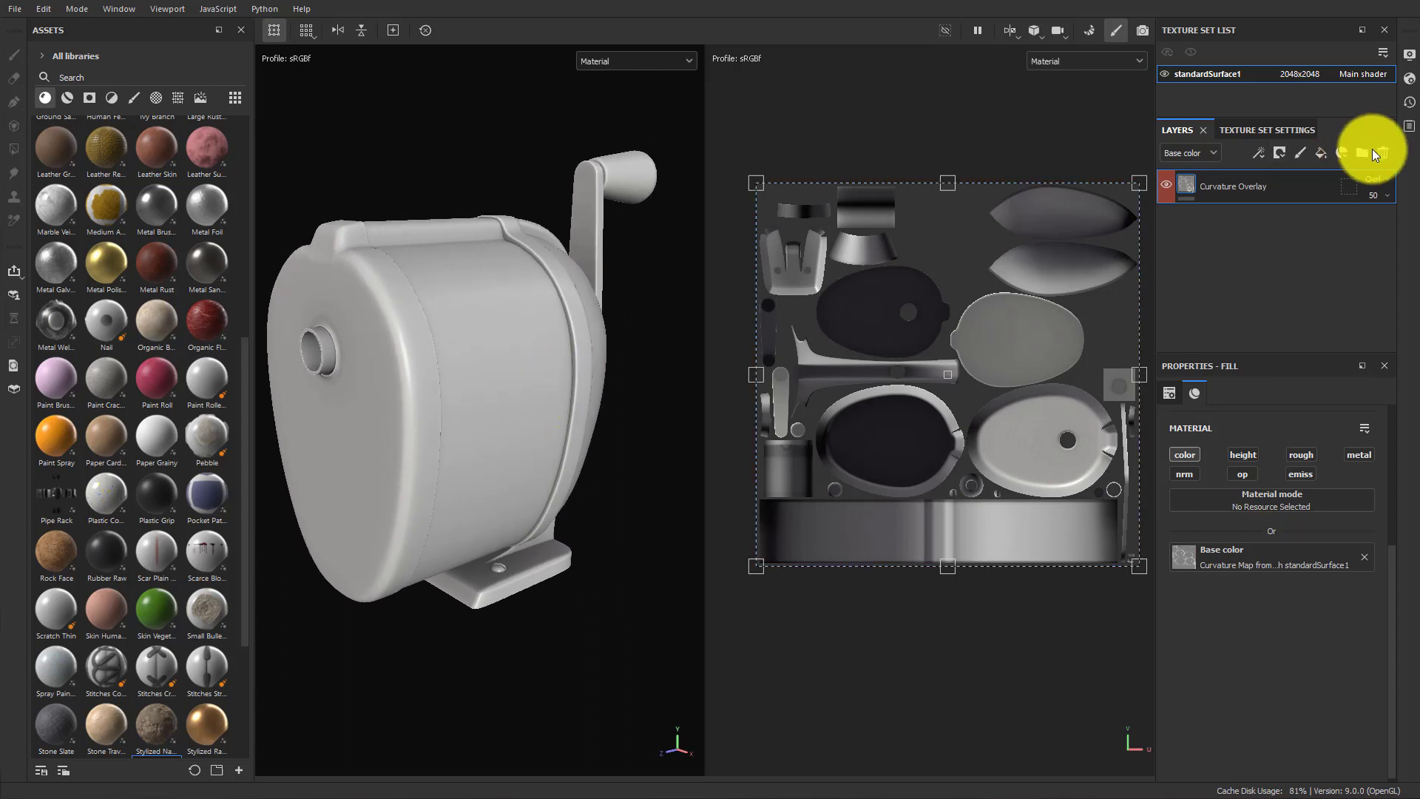
Add a folder, place it below the Curvature Overlay layer and name it "RustedSteel".
{"action": "left_click", "coordinate": [1362, 153]}
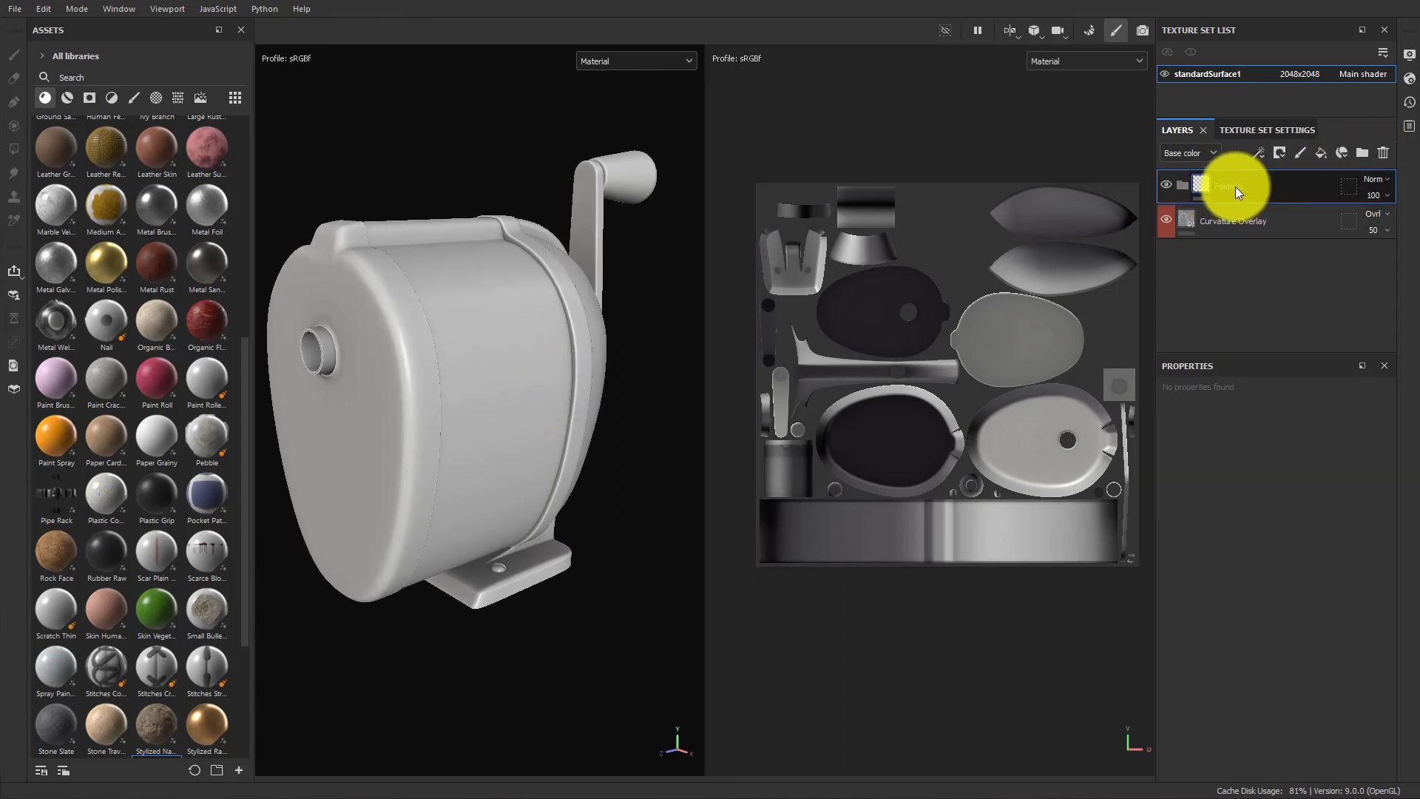
{"action": "left_click_drag", "start_coordinate": [1235, 186], "coordinate": [1242, 246]}
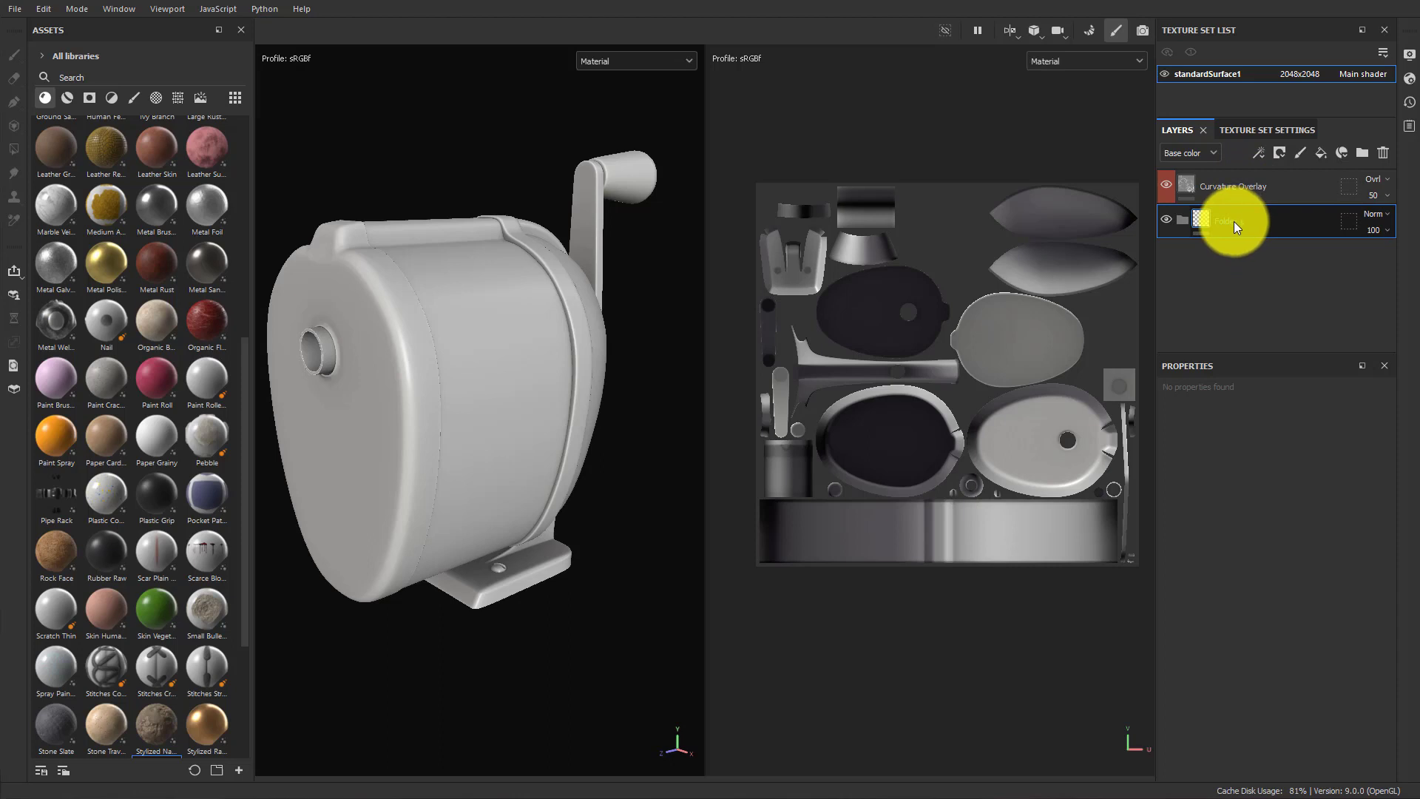
{"action": "double_click", "coordinate": [1232, 221]}
{"action": "type", "text": "Rusted Ste"}
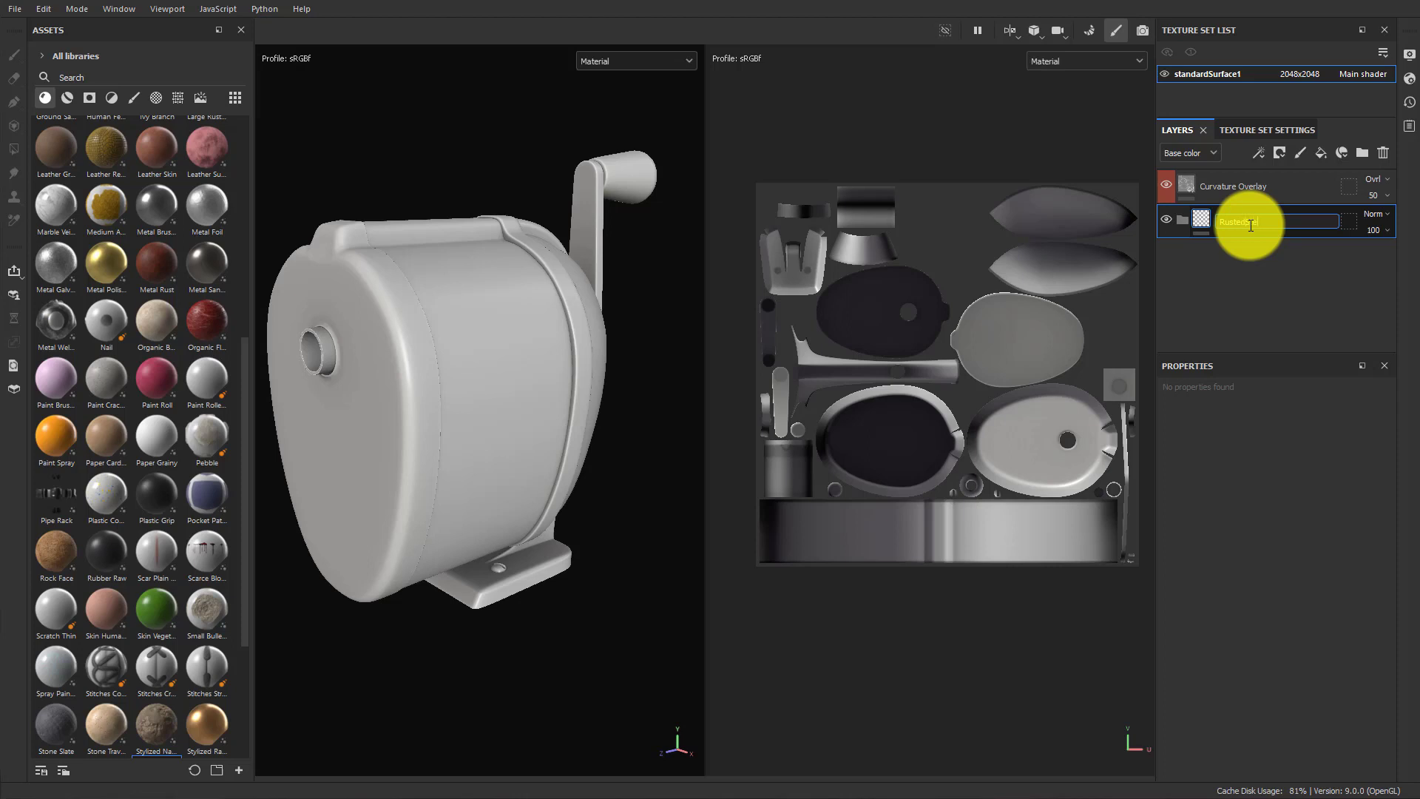
{"action": "key", "text": "Return"}
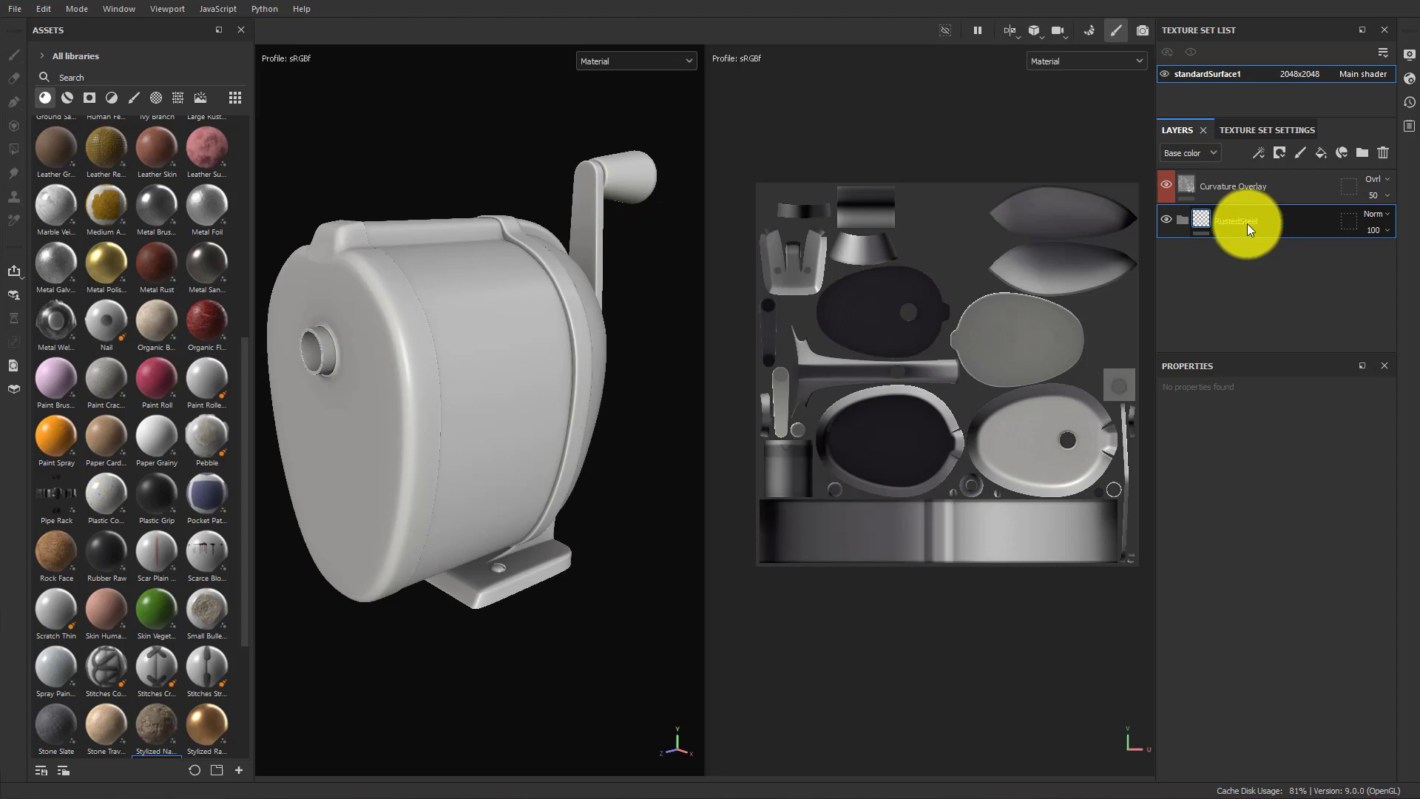
Add a second folder, name it "EnameledSteel" and place it below the RustedSteel folder.
{"action": "left_click", "coordinate": [1363, 153]}
{"action": "double_click", "coordinate": [1226, 218]}
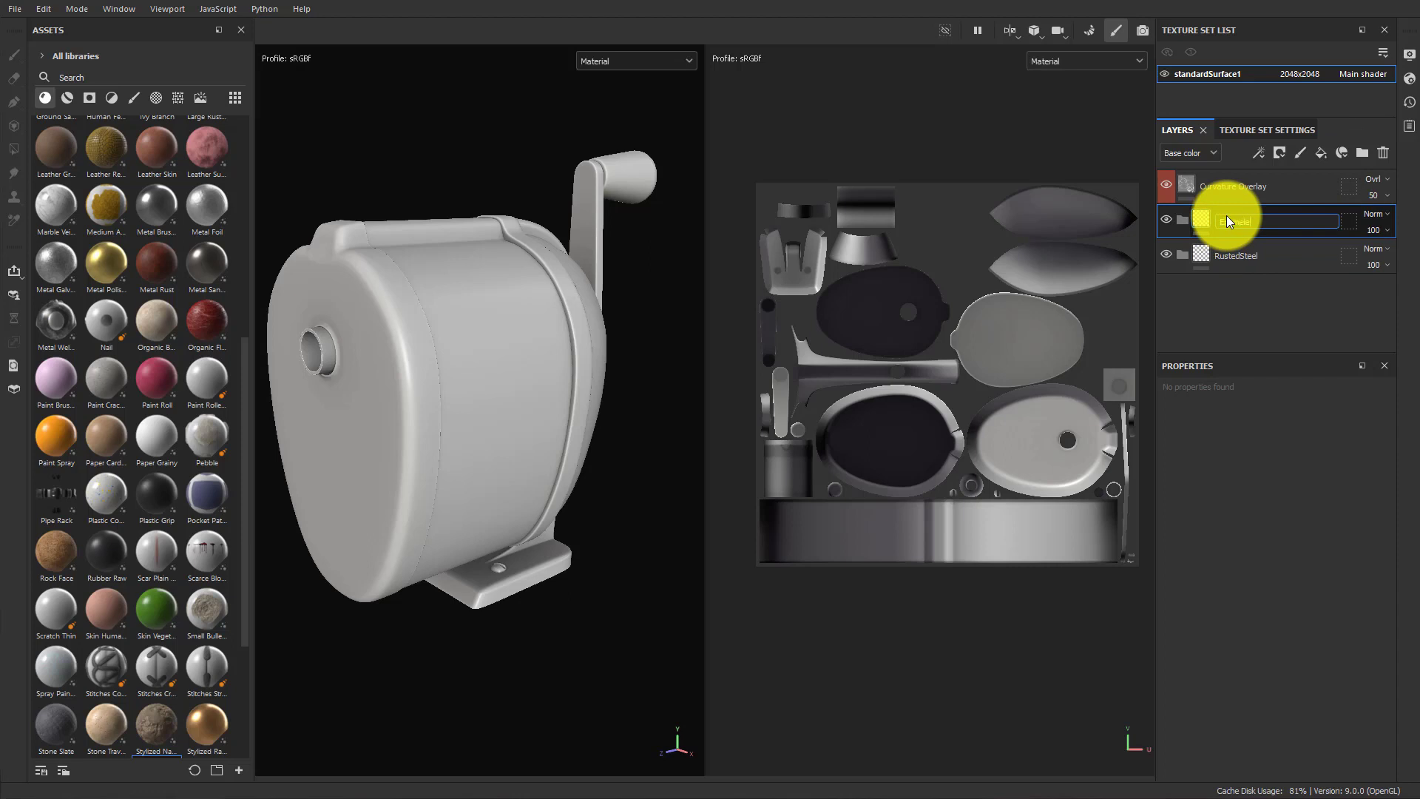
{"action": "key", "text": "Return"}
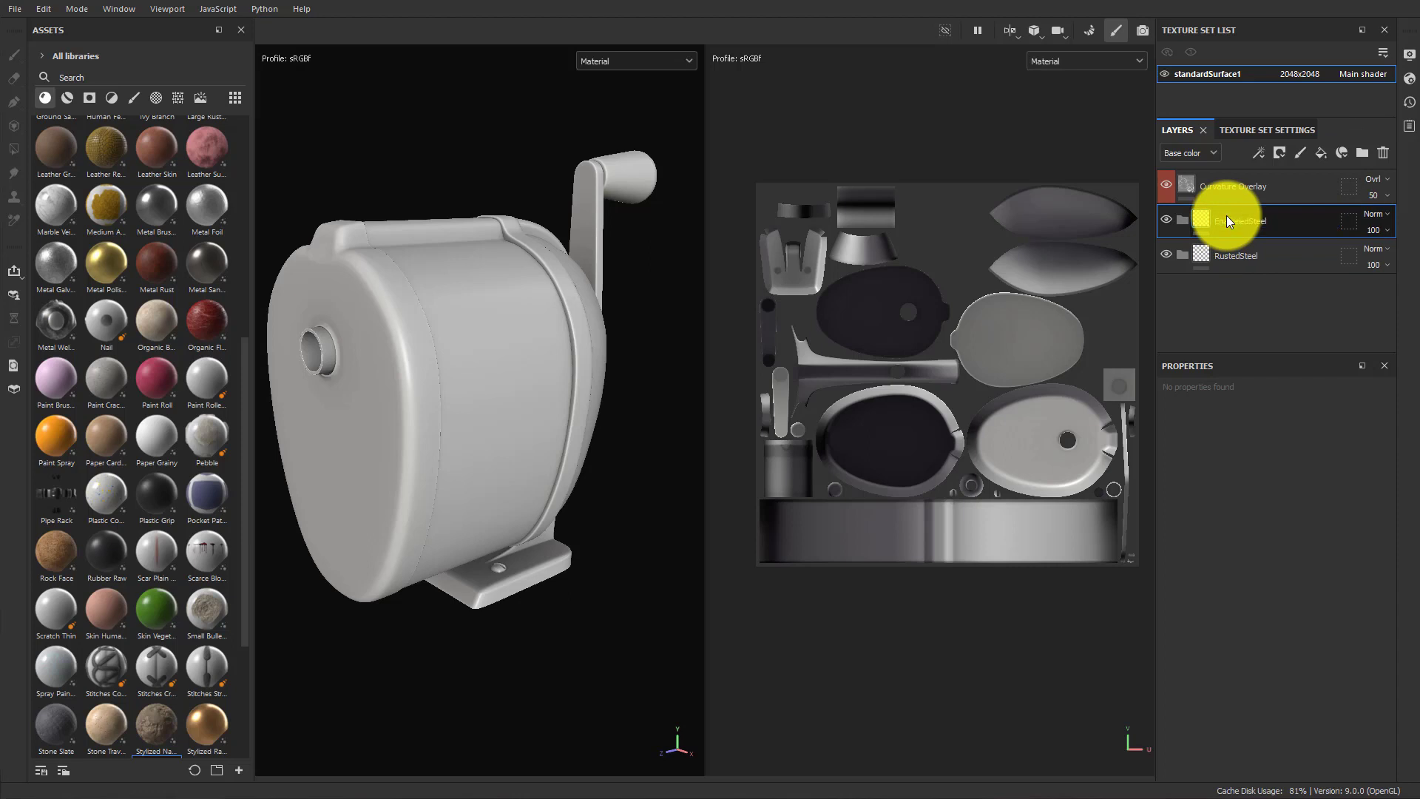
{"action": "left_click_drag", "start_coordinate": [1220, 220], "coordinate": [1231, 264]}
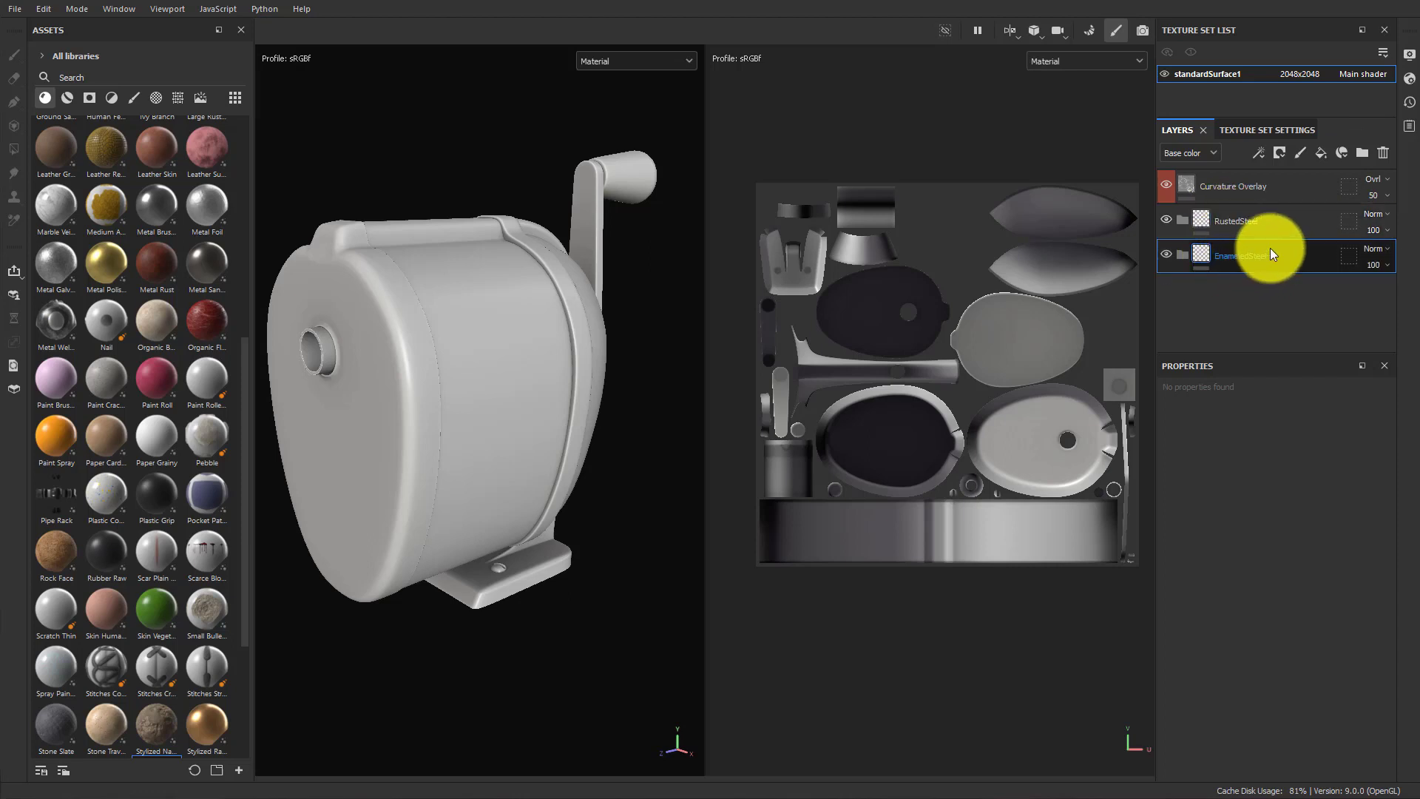
Add a third folder, place it below the EnameledSteel folder and name it "PaintedWood".
{"action": "left_click", "coordinate": [1363, 153]}
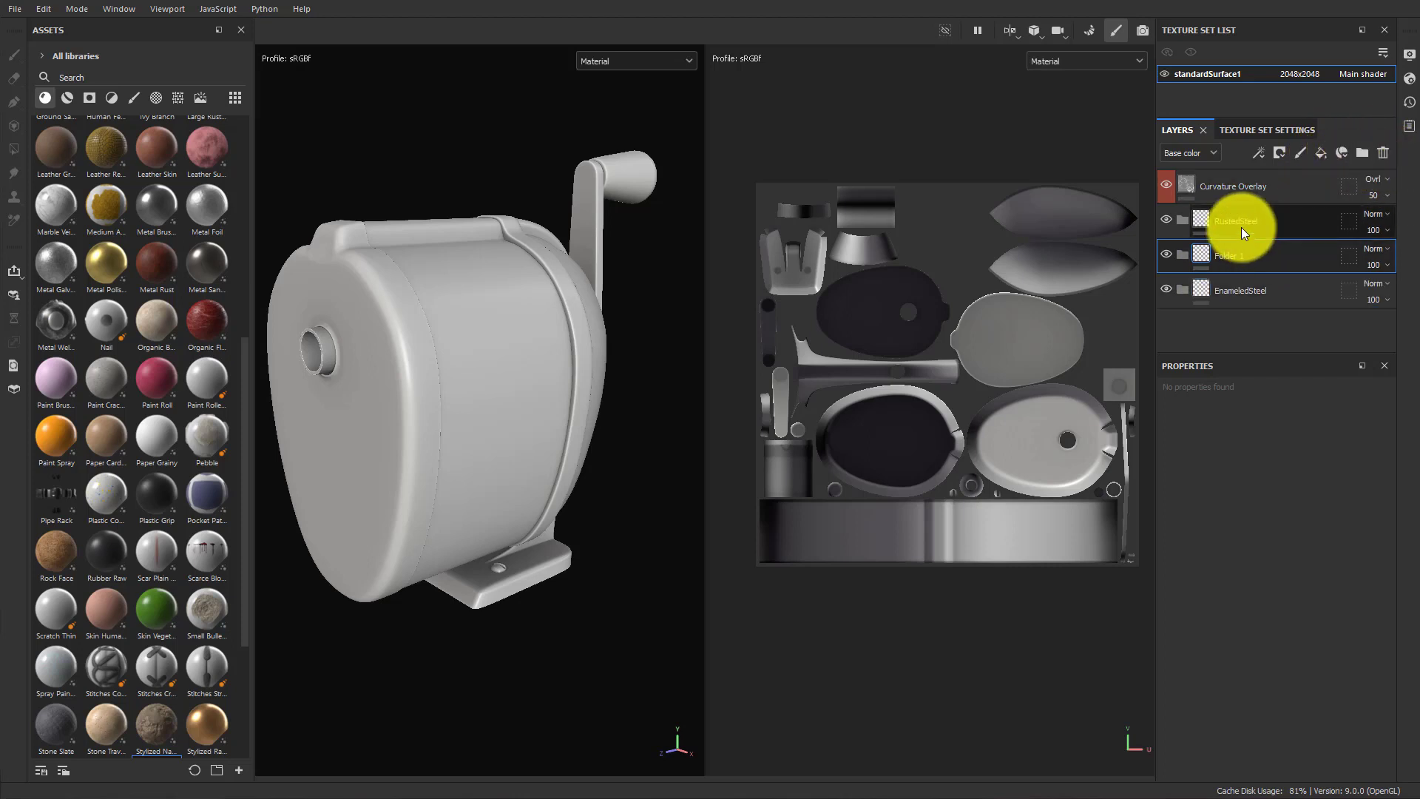
{"action": "left_click_drag", "start_coordinate": [1232, 254], "coordinate": [1231, 312]}
{"action": "double_click", "coordinate": [1231, 291]}
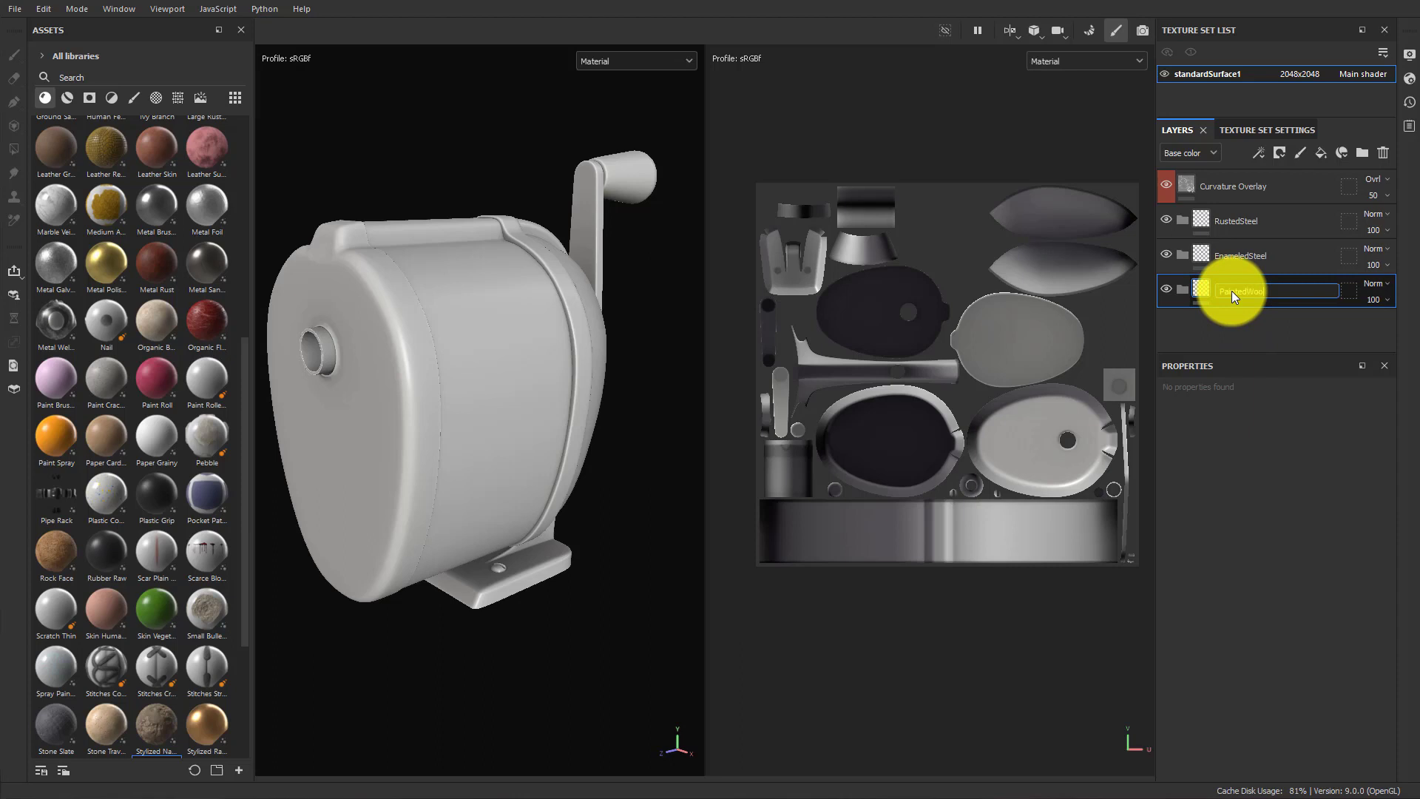
{"action": "key", "text": "Return"}
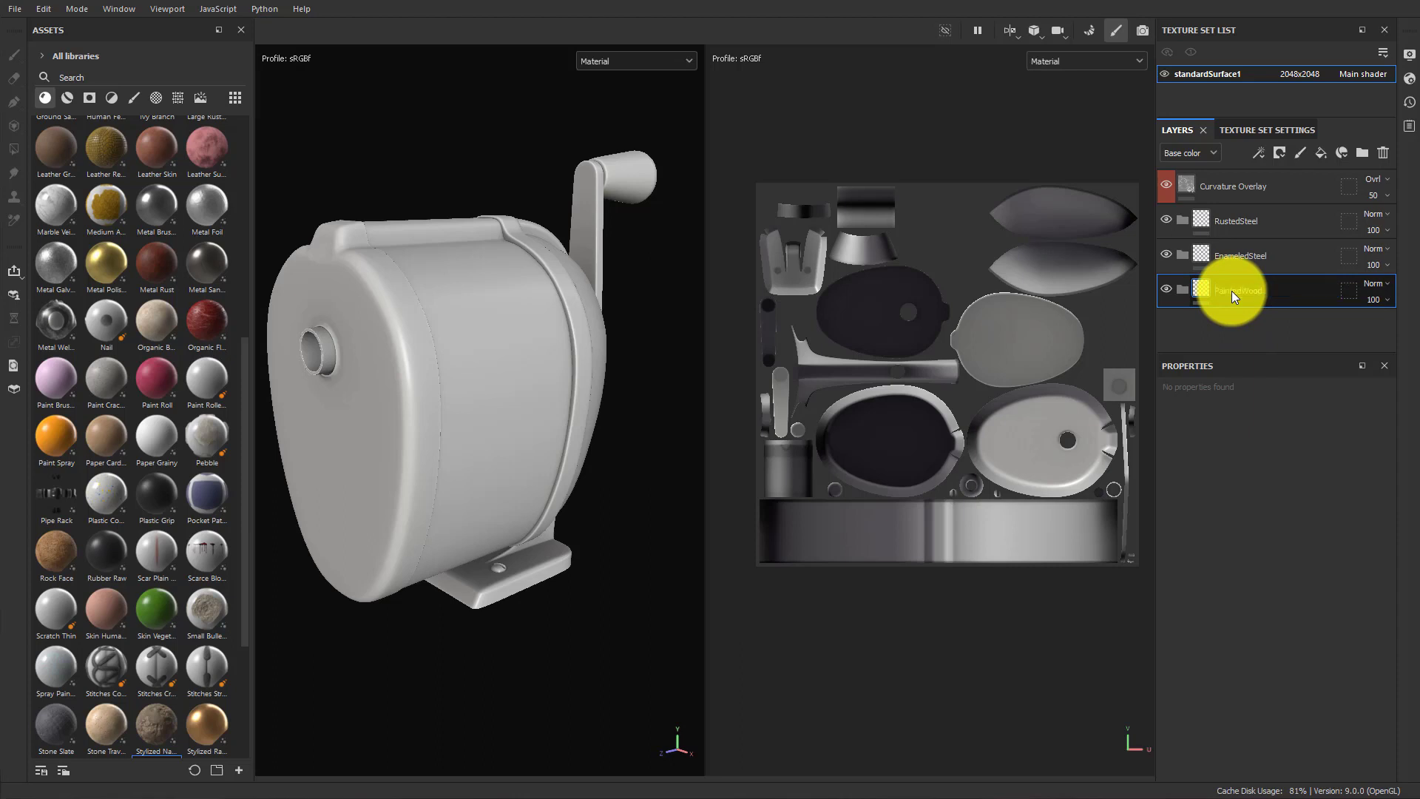
Add a folder between the Curvature Overlay layer and the RustedSteel folder and name it "Height Information".
{"action": "left_click", "coordinate": [1363, 152]}
{"action": "left_click_drag", "start_coordinate": [1237, 296], "coordinate": [1223, 207]}
{"action": "double_click", "coordinate": [1232, 225]}
{"action": "type", "text": "Height Info"}
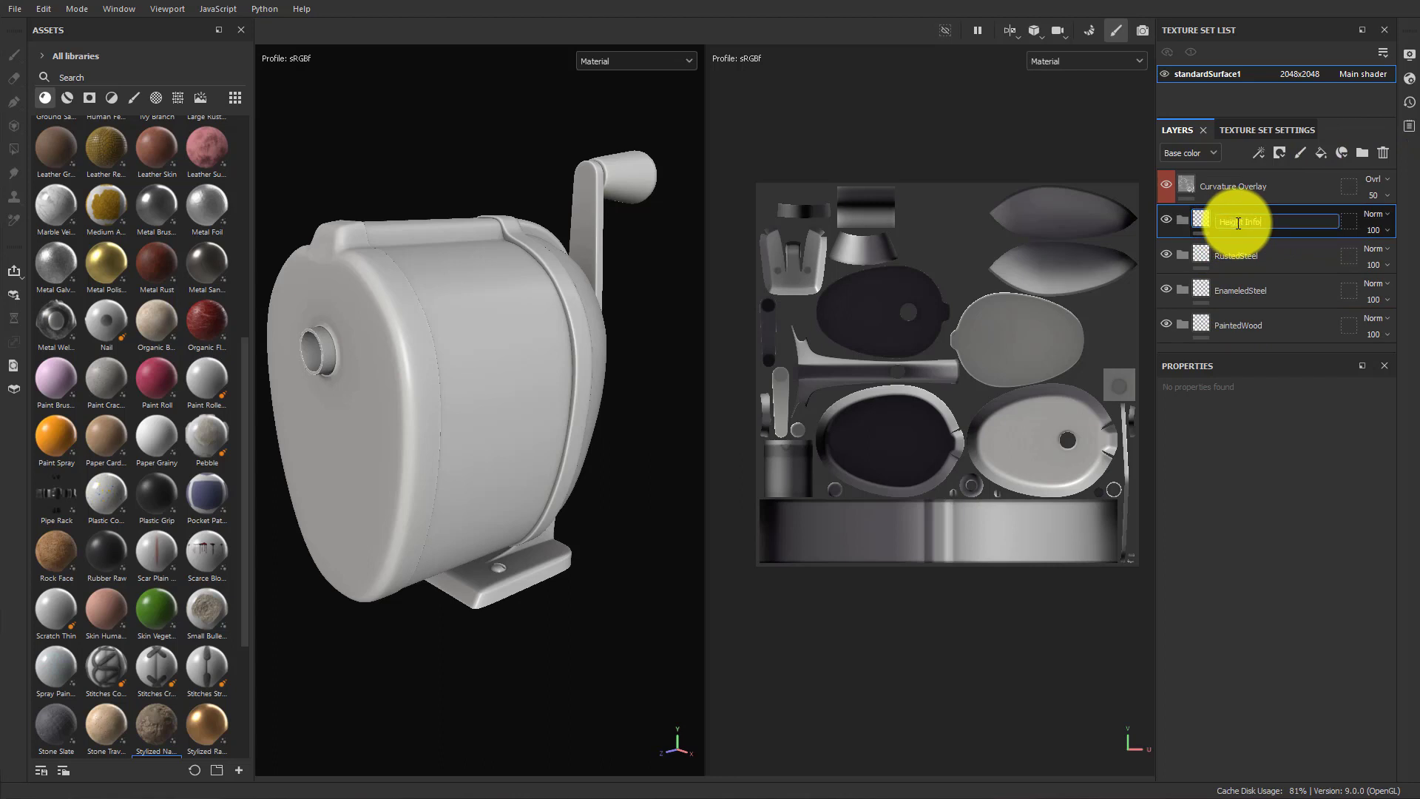
{"action": "type", "text": "rmation"}
{"action": "key", "text": "Return"}
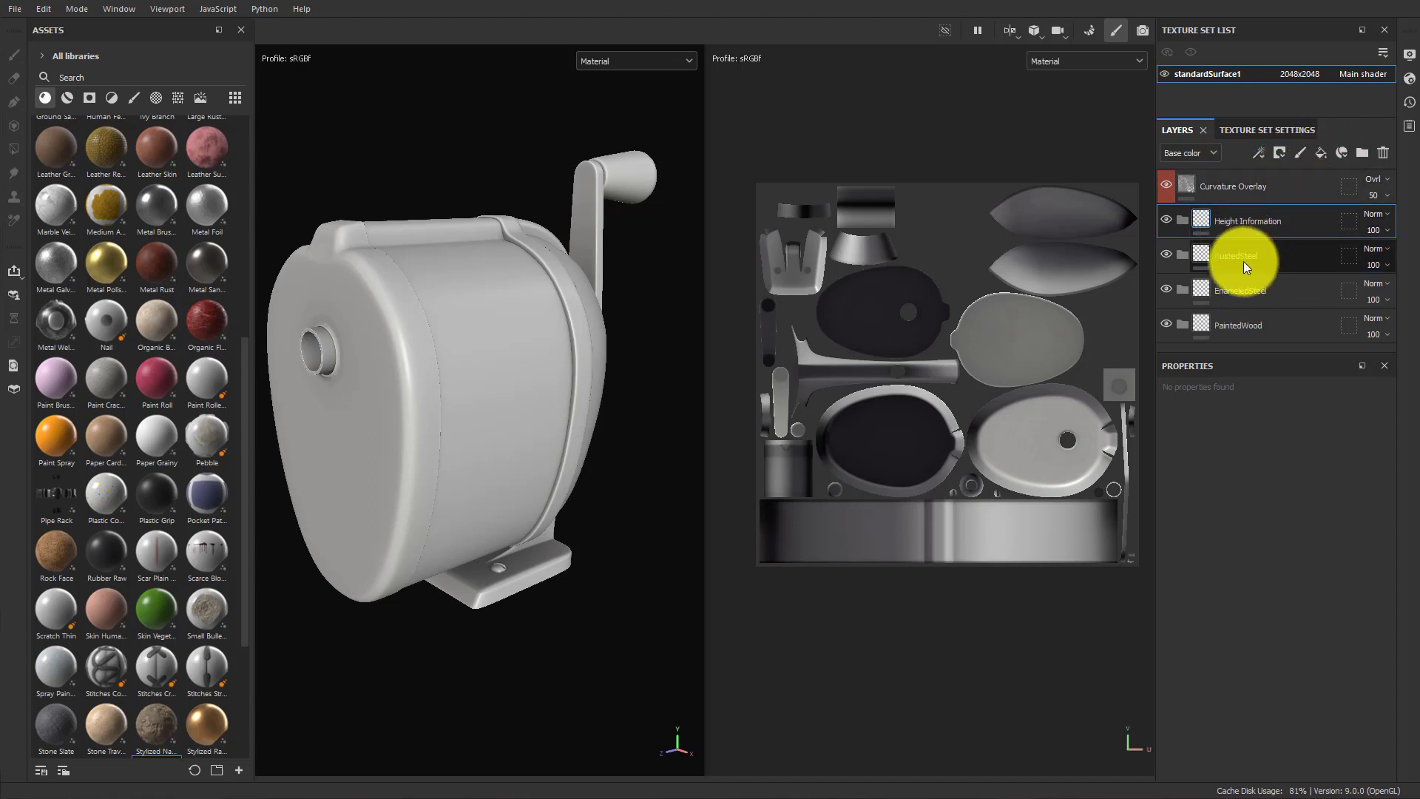
Add a fill layer inside the Height Information folder.
{"action": "left_click", "coordinate": [1321, 155]}
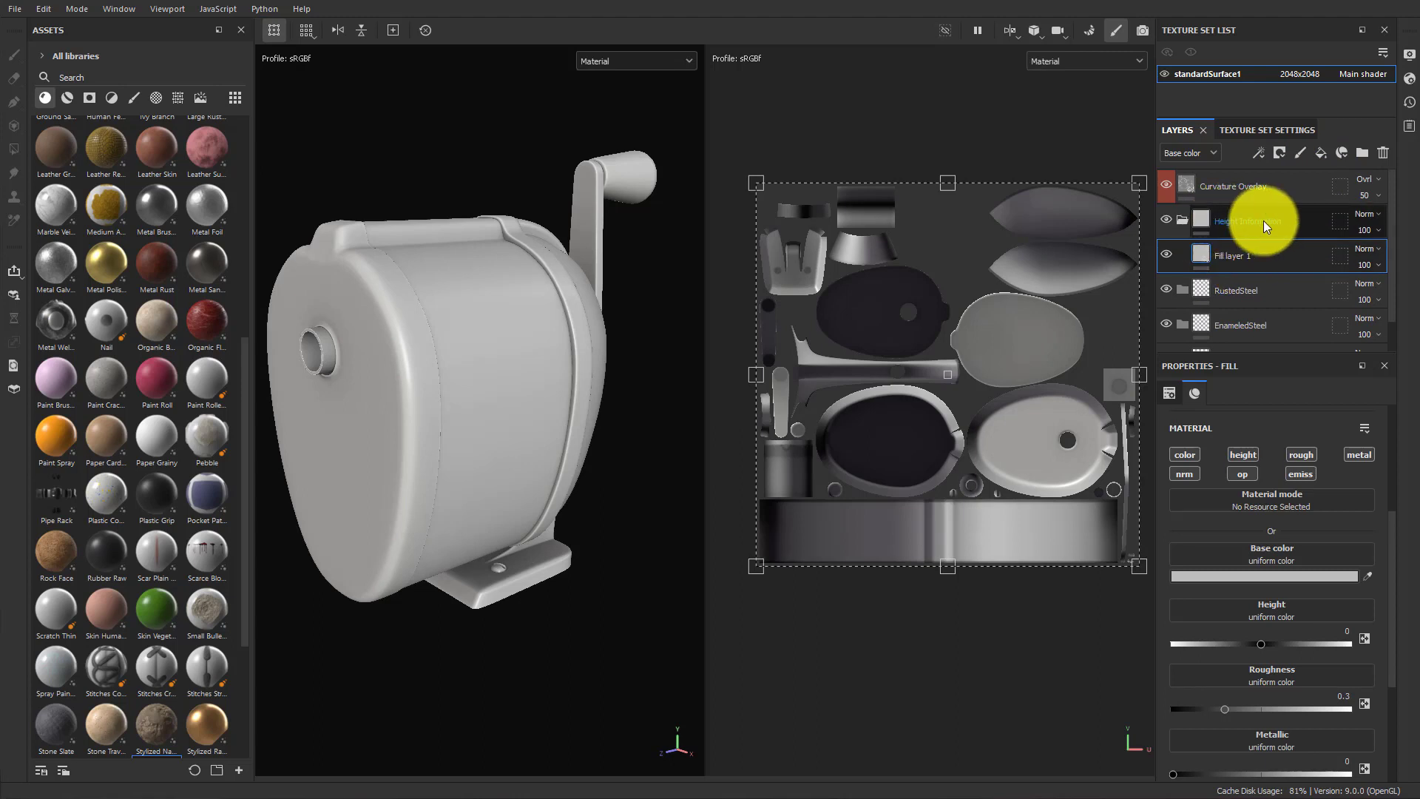
{"action": "mouse_move", "coordinate": [1244, 265]}
{"action": "left_mouse_down"}
{"action": "mouse_move", "coordinate": [1254, 227]}
{"action": "mouse_move", "coordinate": [1239, 206]}
{"action": "mouse_move", "coordinate": [1223, 254]}
{"action": "left_mouse_up"}
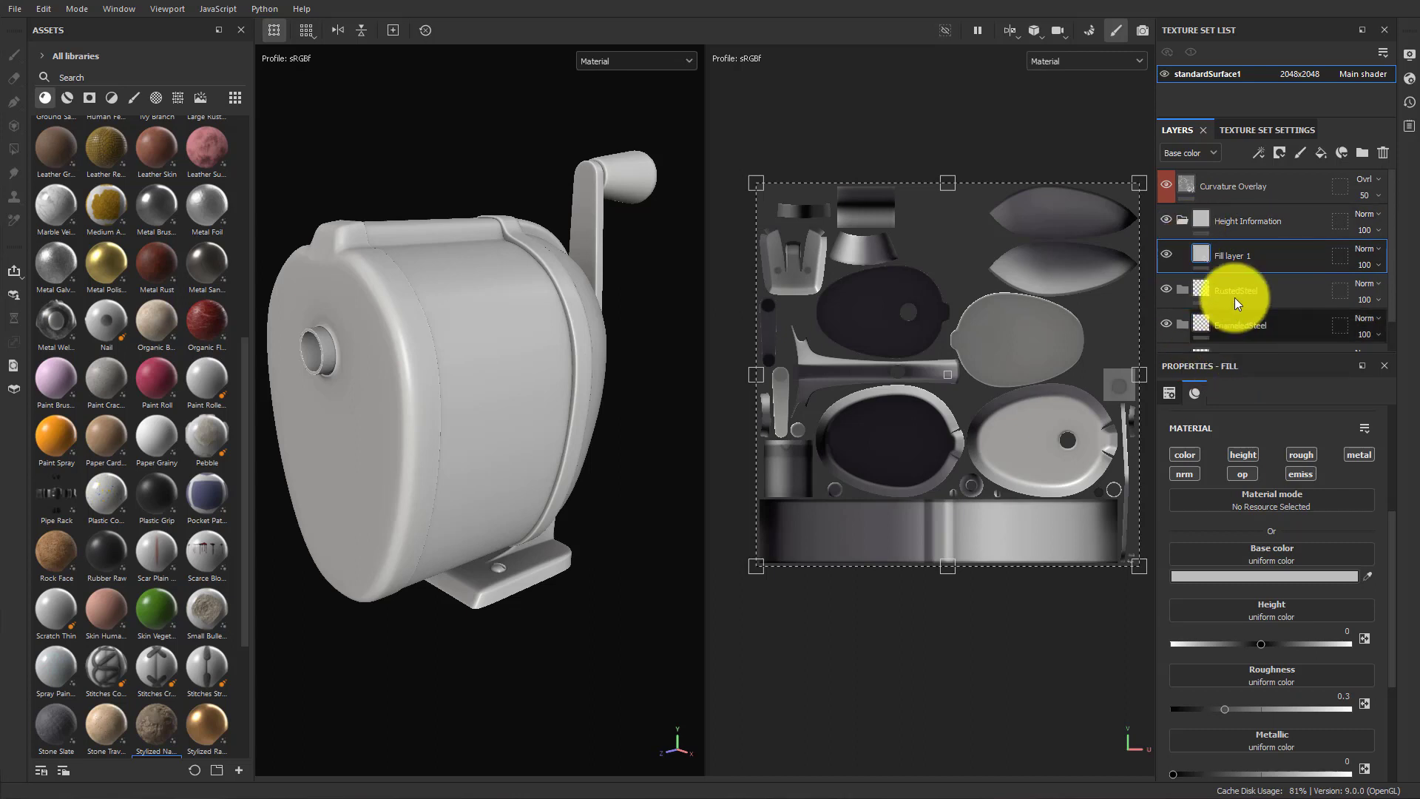
Rename the fill layer inside the Height Information folder as "UpperLines".
{"action": "scroll", "coordinate": [1235, 297], "scroll_direction": "down", "scroll_amount": 1}
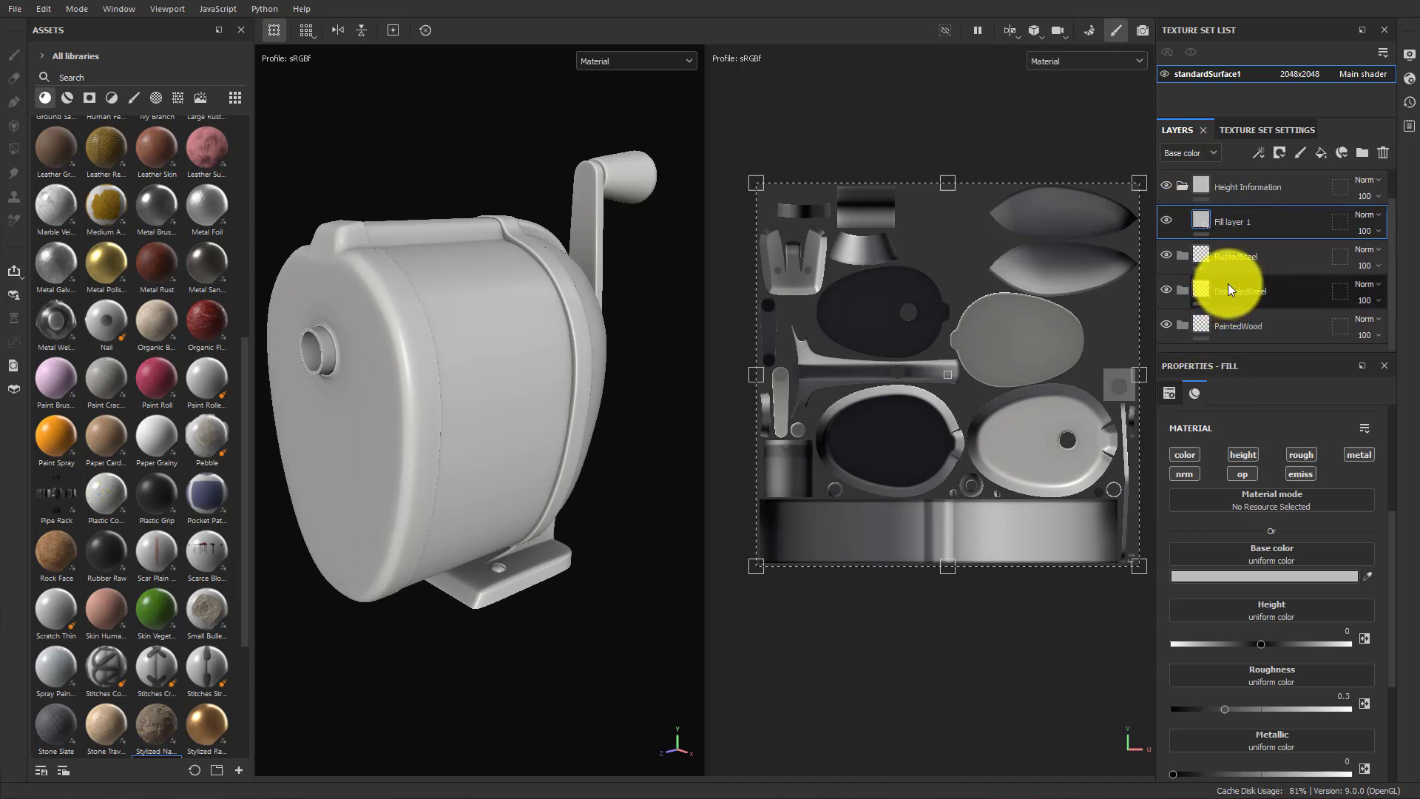
{"action": "scroll", "coordinate": [144, 527], "scroll_direction": "up", "scroll_amount": 5}
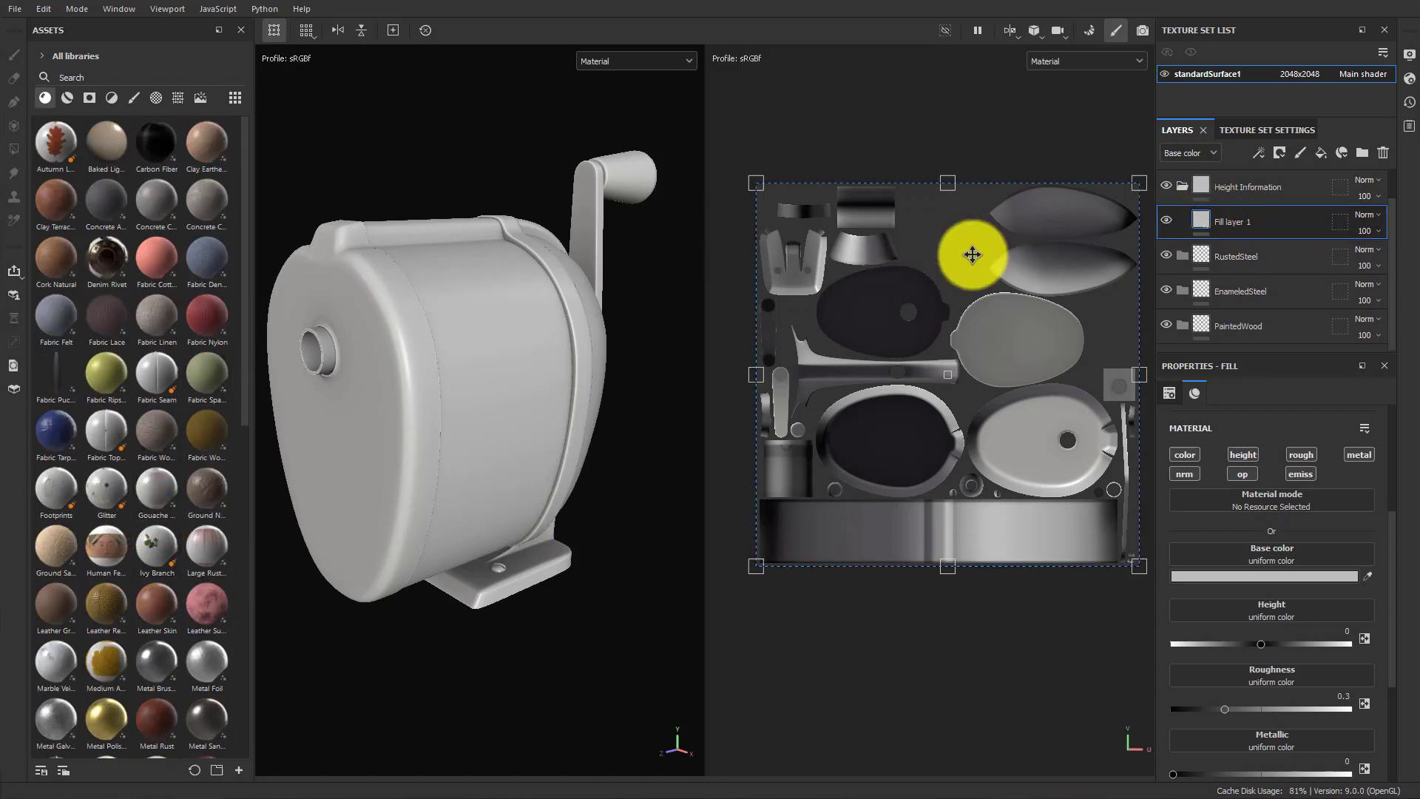
{"action": "scroll", "coordinate": [1262, 262], "scroll_direction": "up", "scroll_amount": 1}
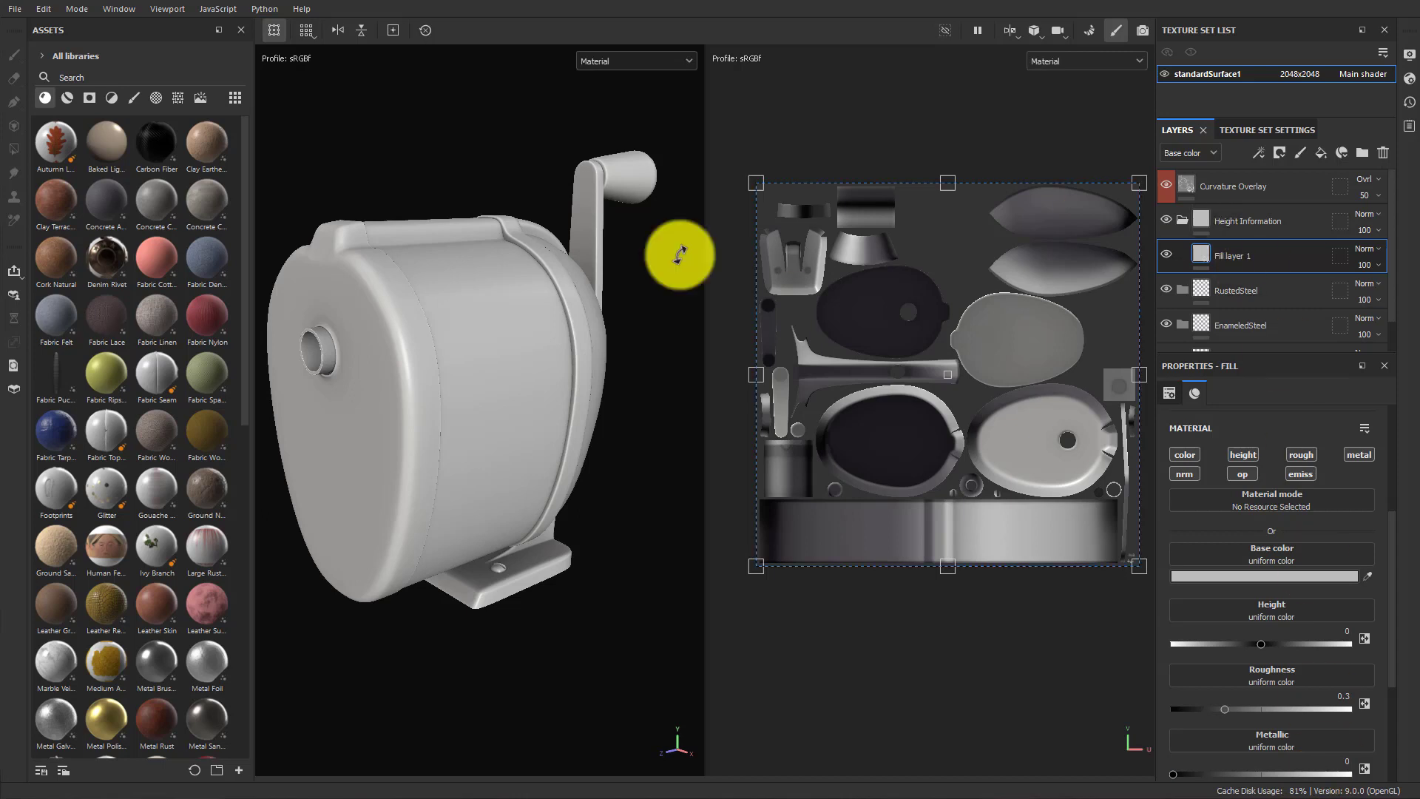
{"action": "double_click", "coordinate": [1226, 258]}
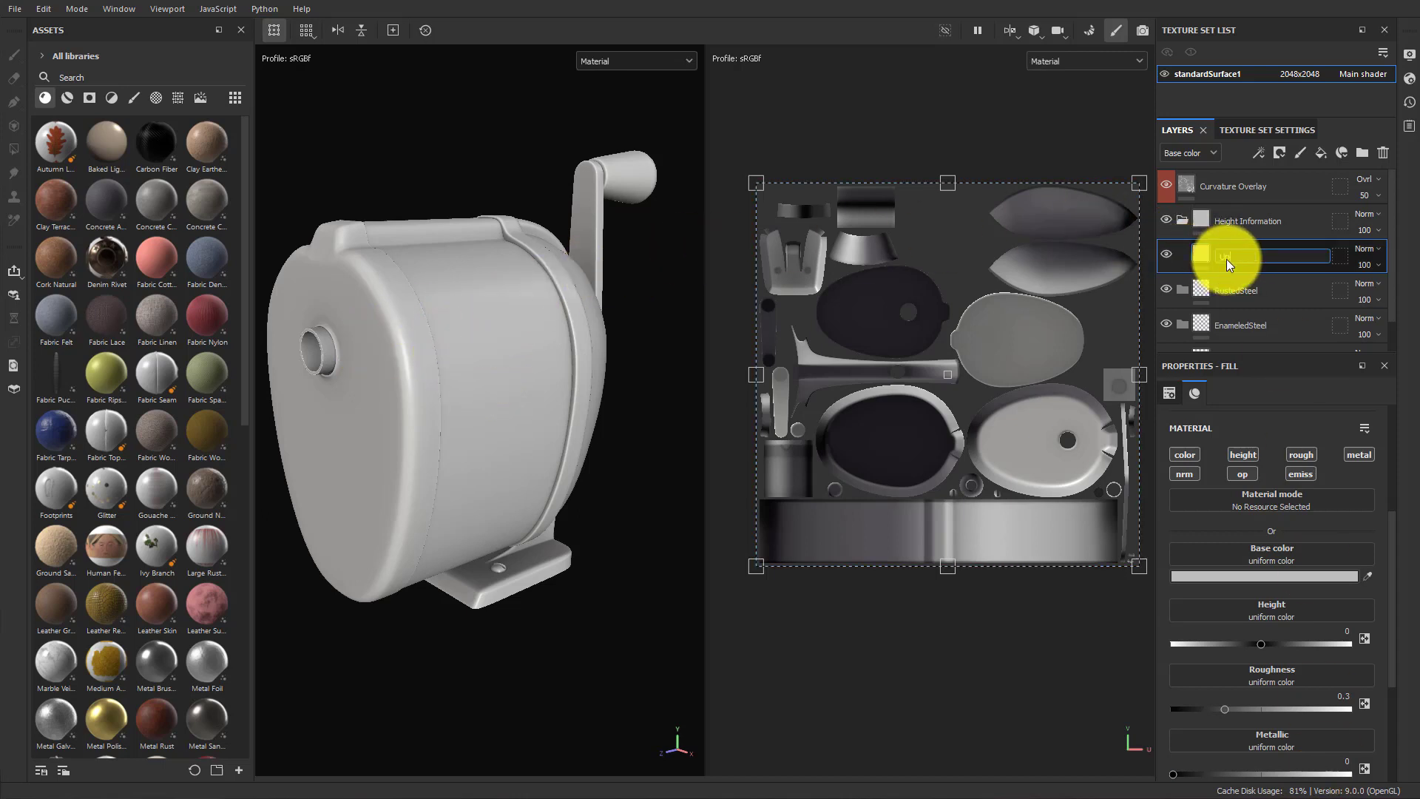
{"action": "type", "text": "UpperLines"}
{"action": "key", "text": "Return"}
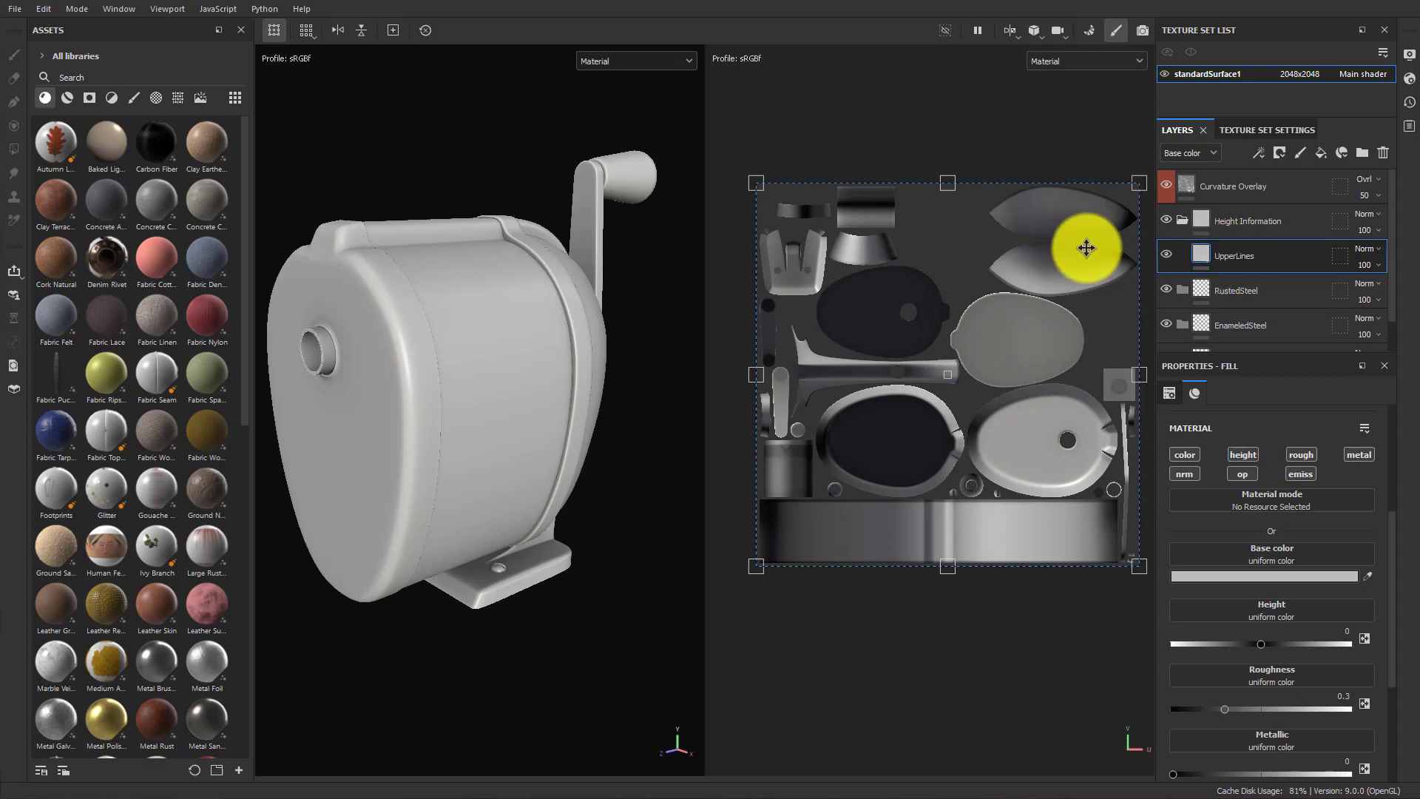
Leave only the height channel active on the UpperLines layer and set its height to 0.5510.
{"action": "left_click_drag", "start_coordinate": [523, 244], "coordinate": [455, 333], "text": "alt"}
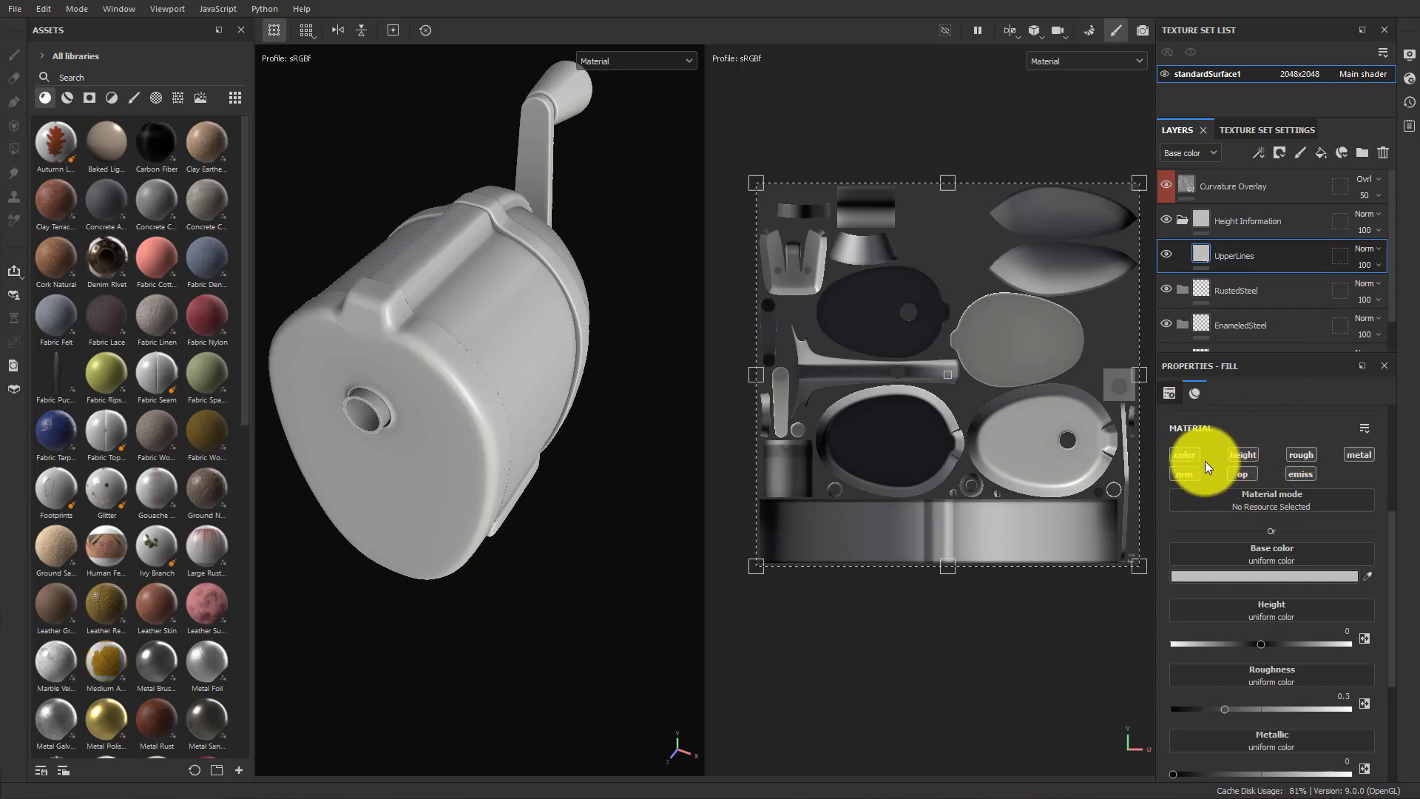
{"action": "left_click", "coordinate": [1185, 454]}
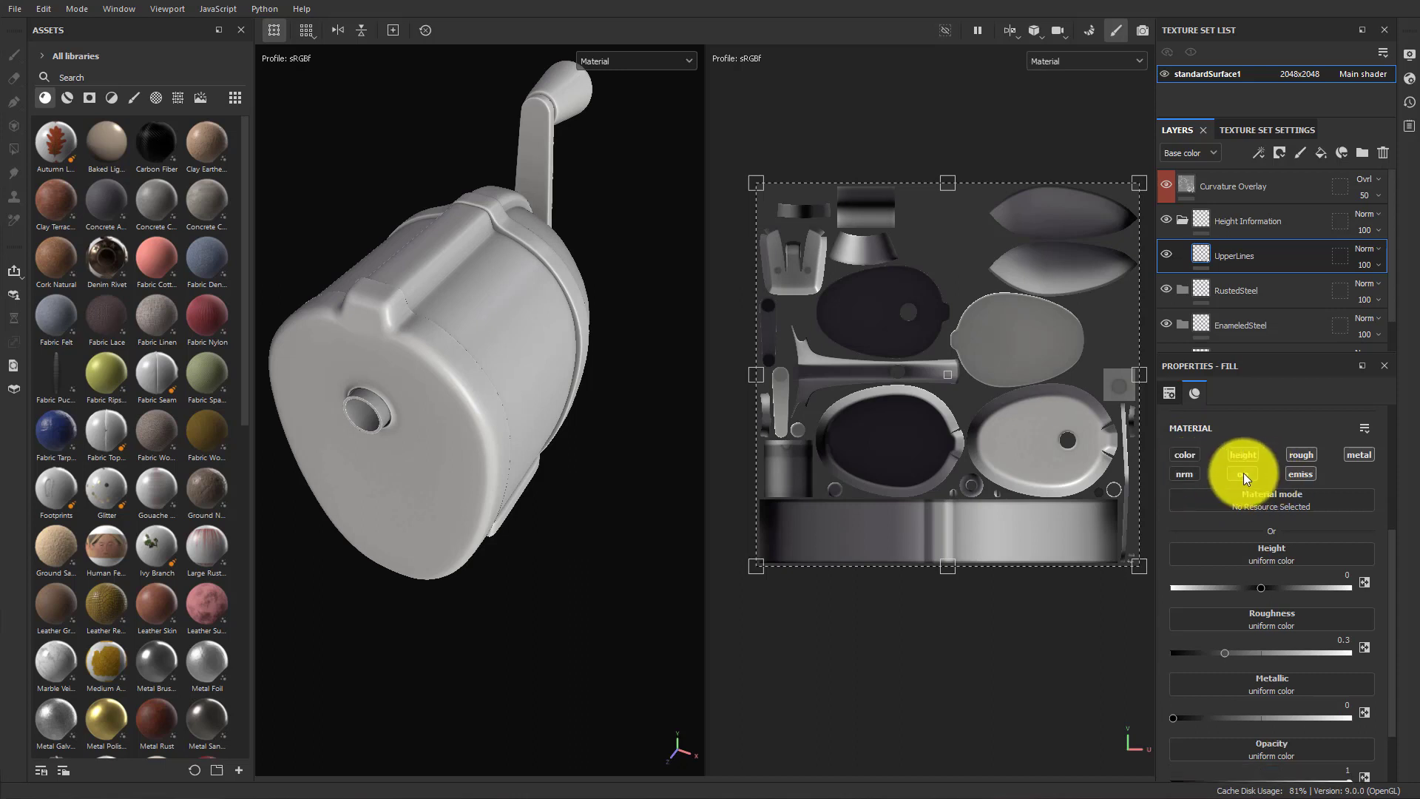
{"action": "left_click", "coordinate": [1302, 455]}
{"action": "left_click", "coordinate": [1361, 454]}
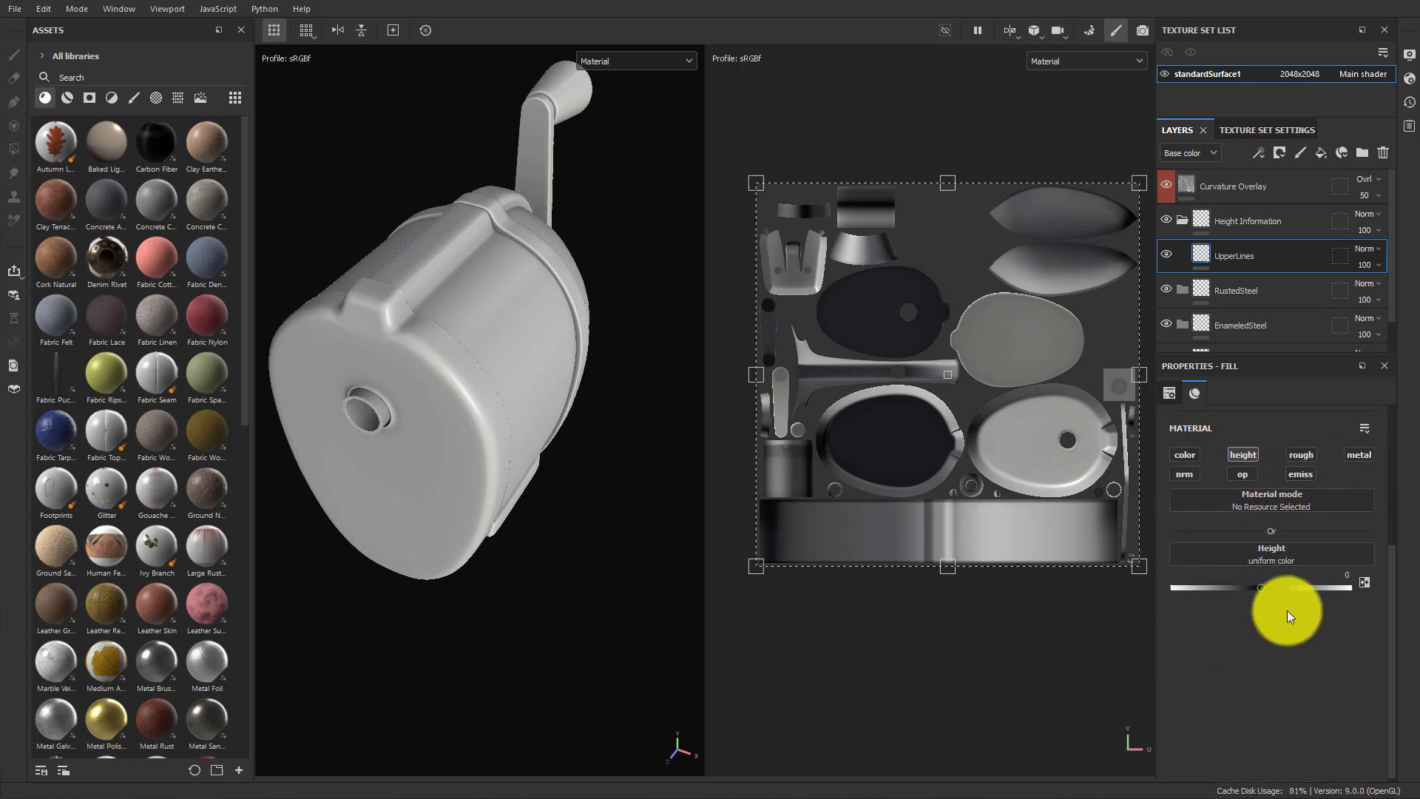
{"action": "left_click_drag", "start_coordinate": [1262, 589], "coordinate": [1291, 586]}
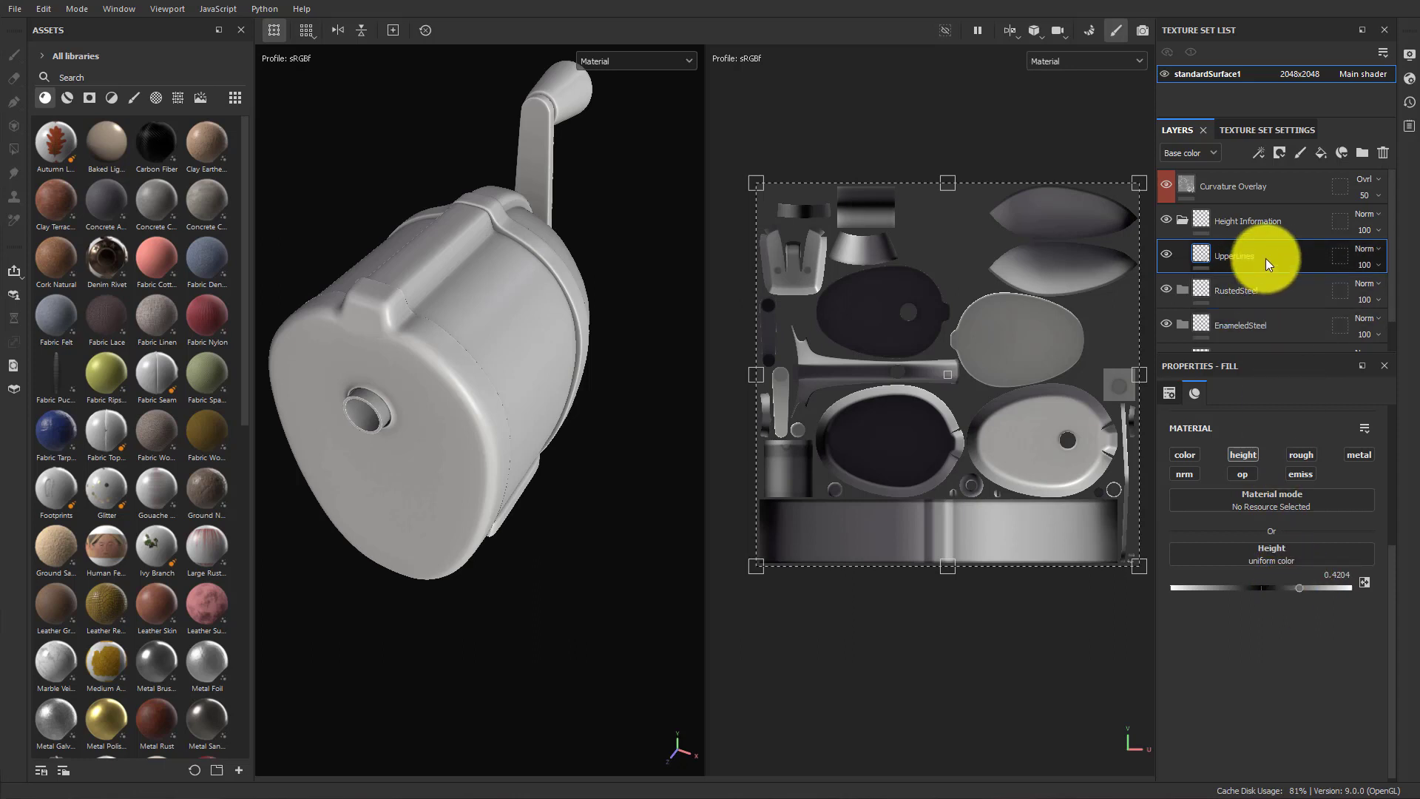
{"action": "left_click_drag", "start_coordinate": [1294, 589], "coordinate": [1311, 588]}
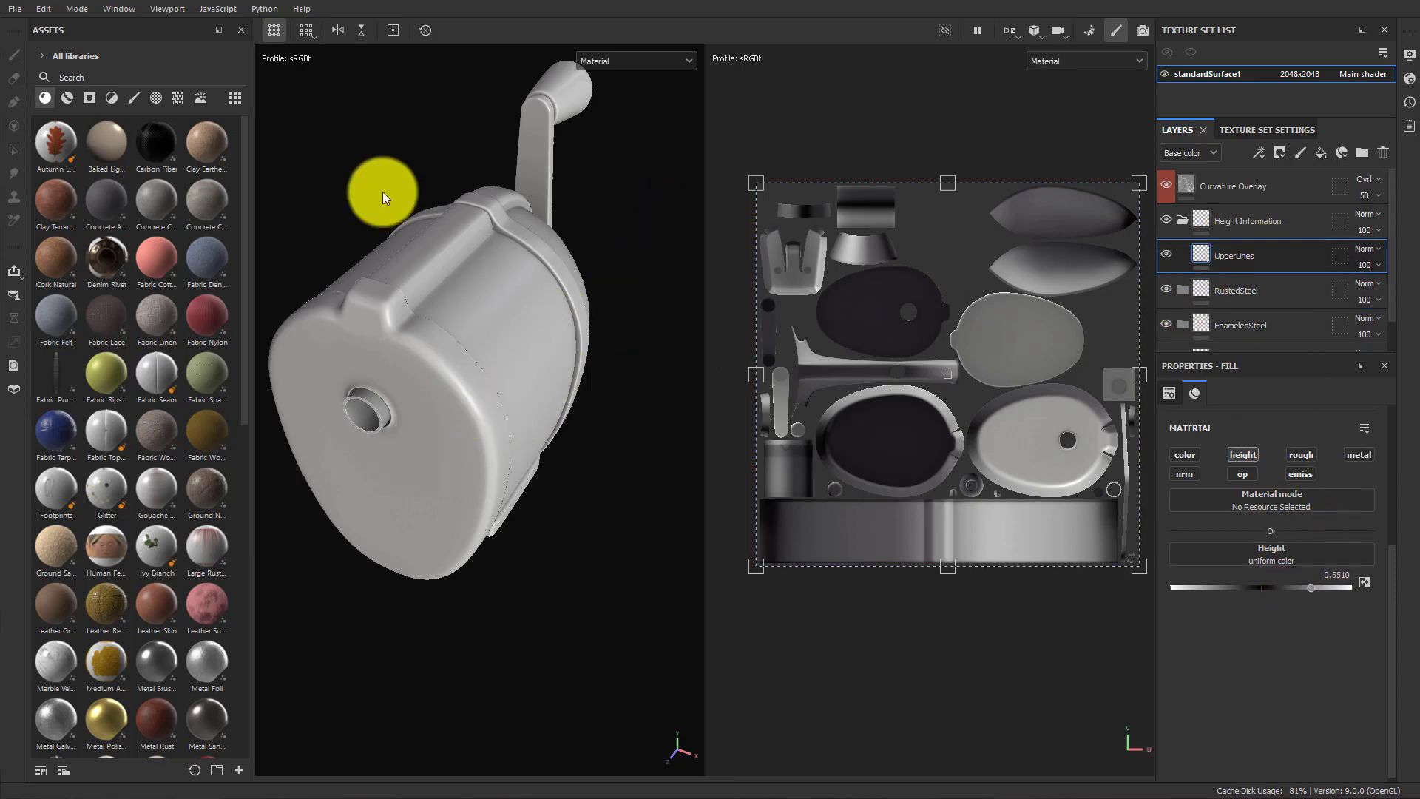
Add a black mask to the UpperLines layer.
{"action": "left_click_drag", "start_coordinate": [491, 442], "coordinate": [469, 365], "text": "alt"}
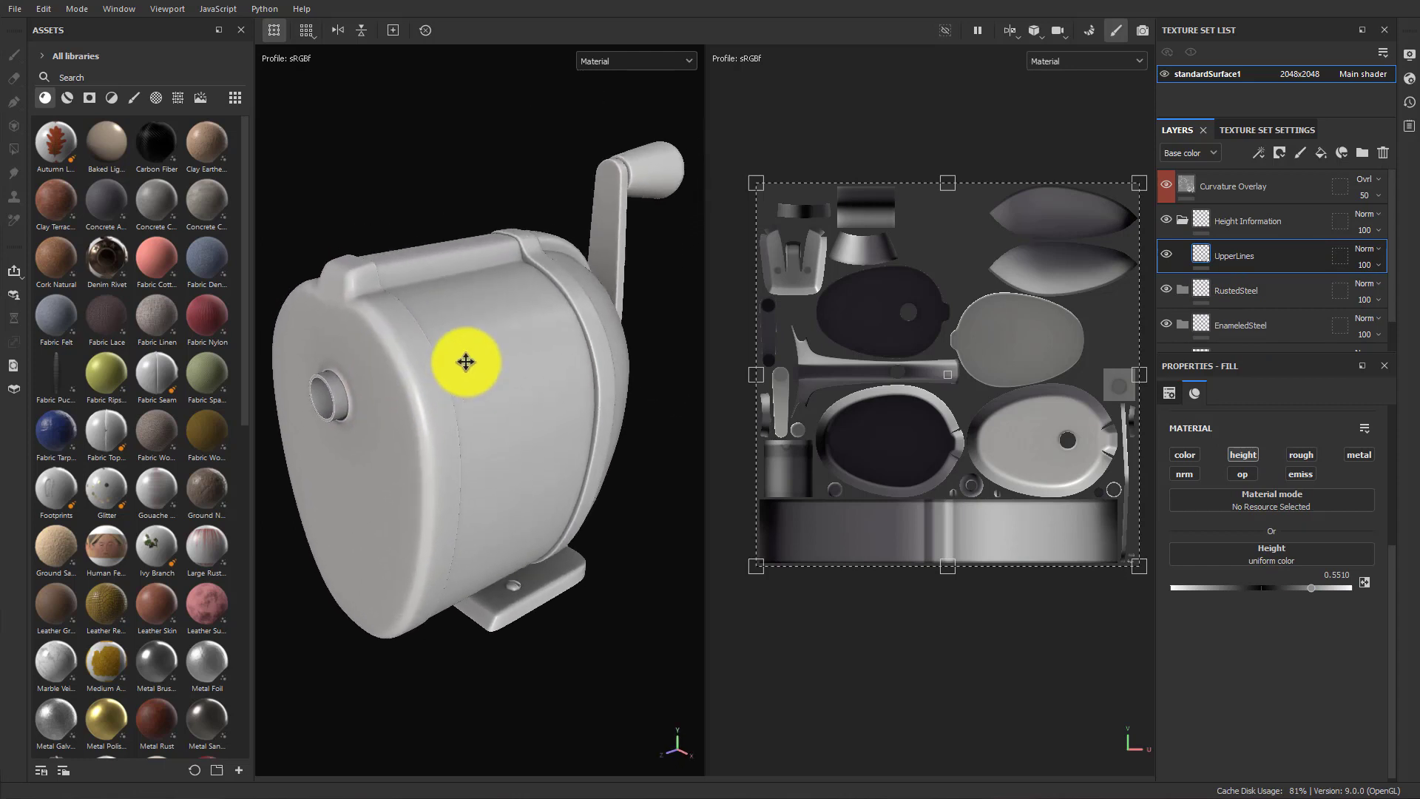
{"action": "right_click", "coordinate": [1270, 255]}
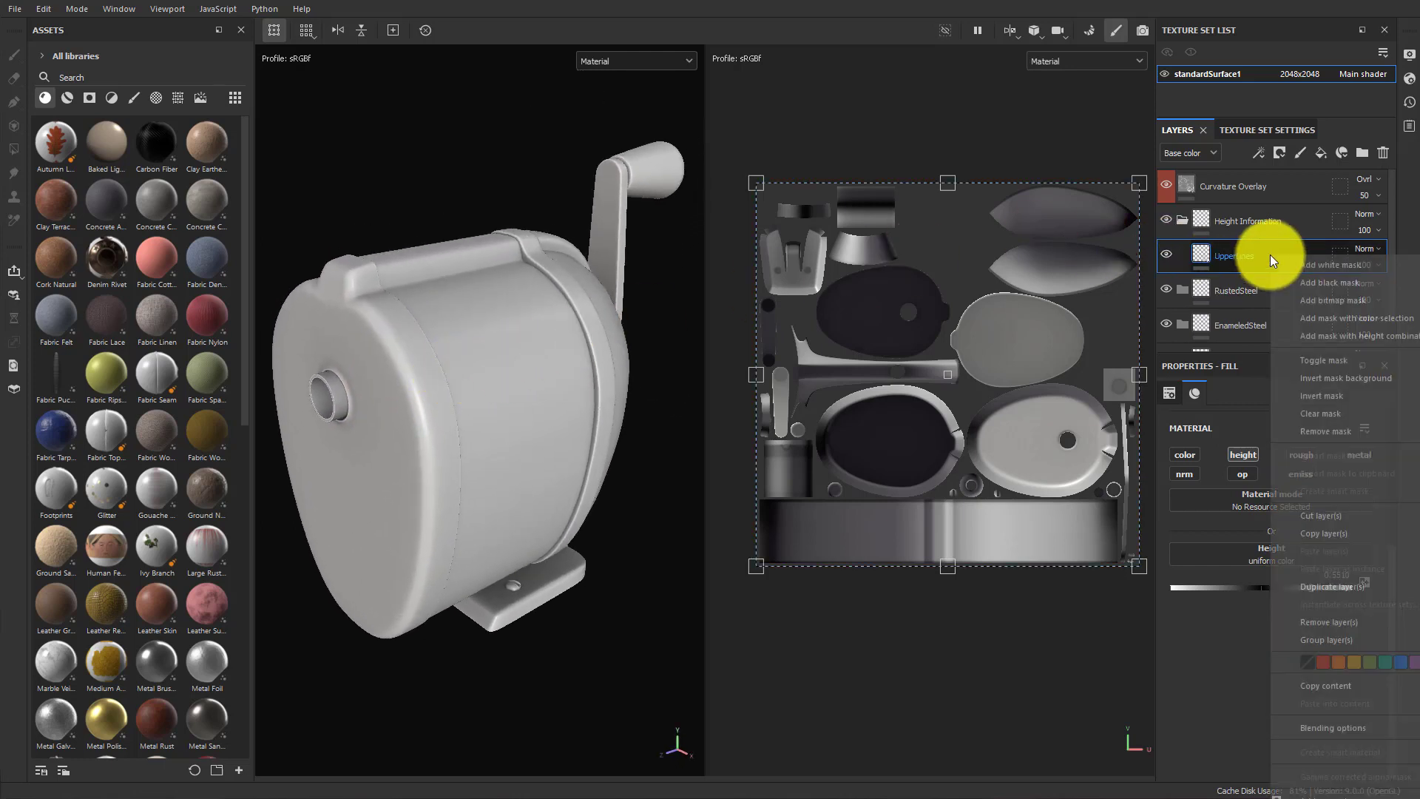
{"action": "left_click", "coordinate": [1329, 282]}
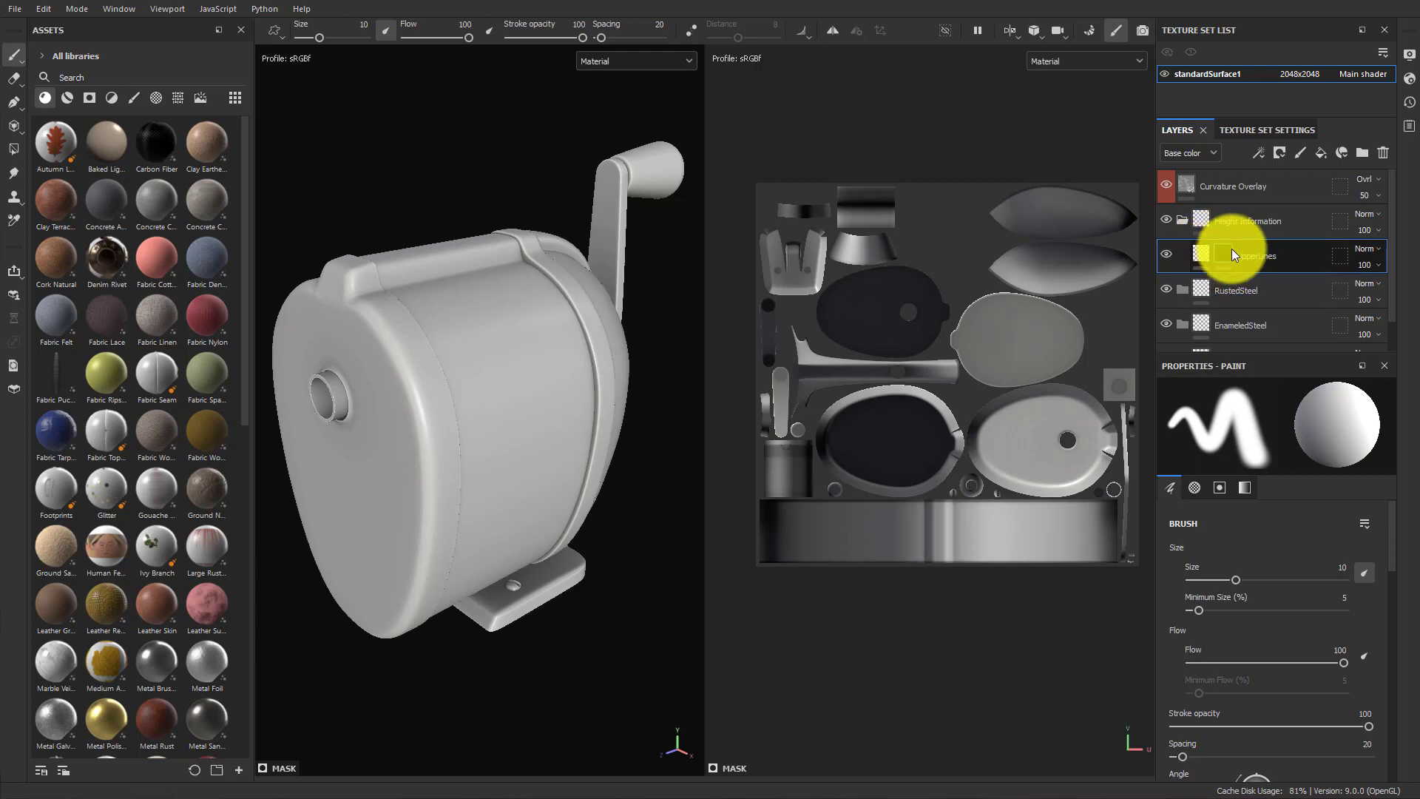
Switch between the UpperLines layer's fill content and its mask to compare their properties, ending on the mask.
{"action": "mouse_move", "coordinate": [1231, 253]}
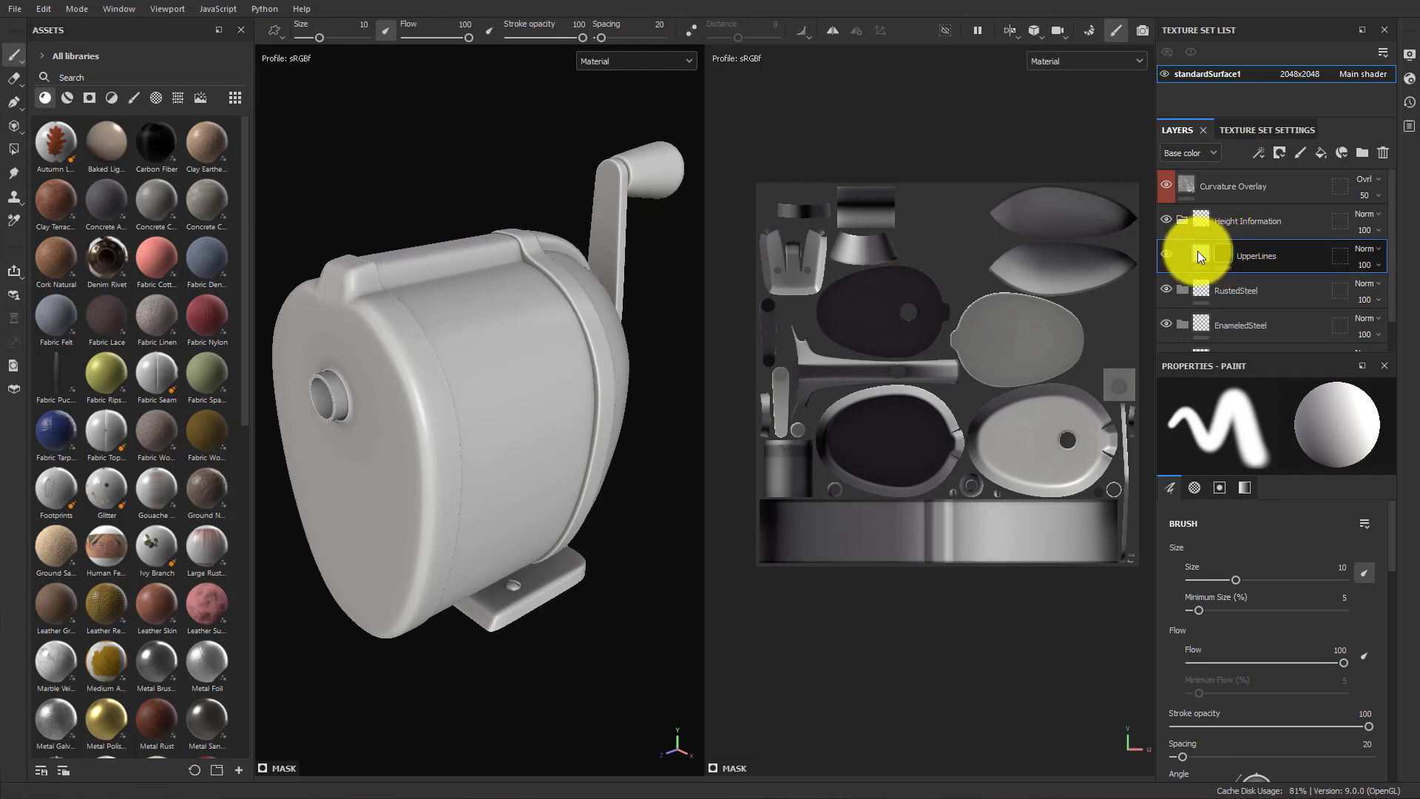
{"action": "left_click", "coordinate": [1200, 255]}
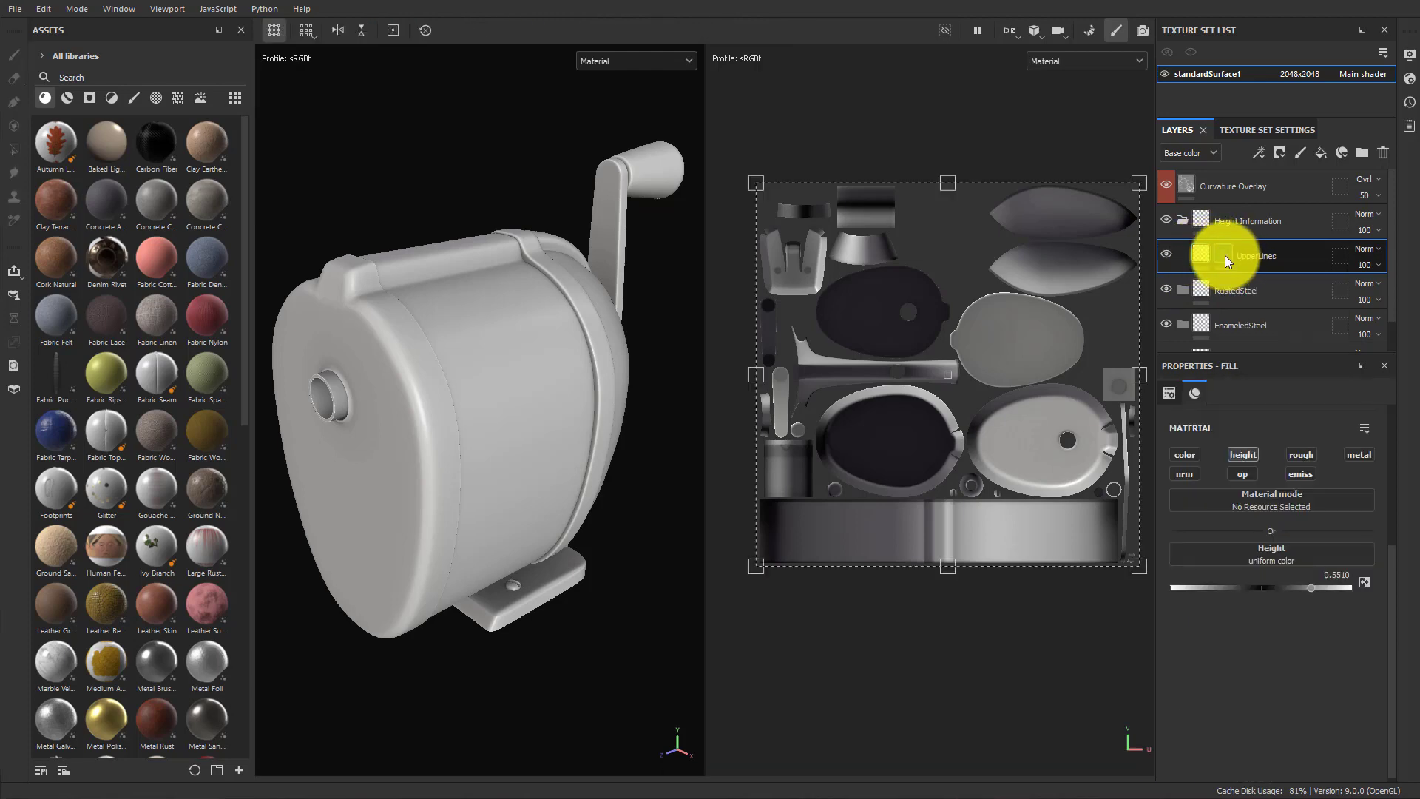
{"action": "left_click", "coordinate": [1225, 255]}
{"action": "left_click", "coordinate": [1202, 255]}
{"action": "left_click", "coordinate": [1226, 254]}
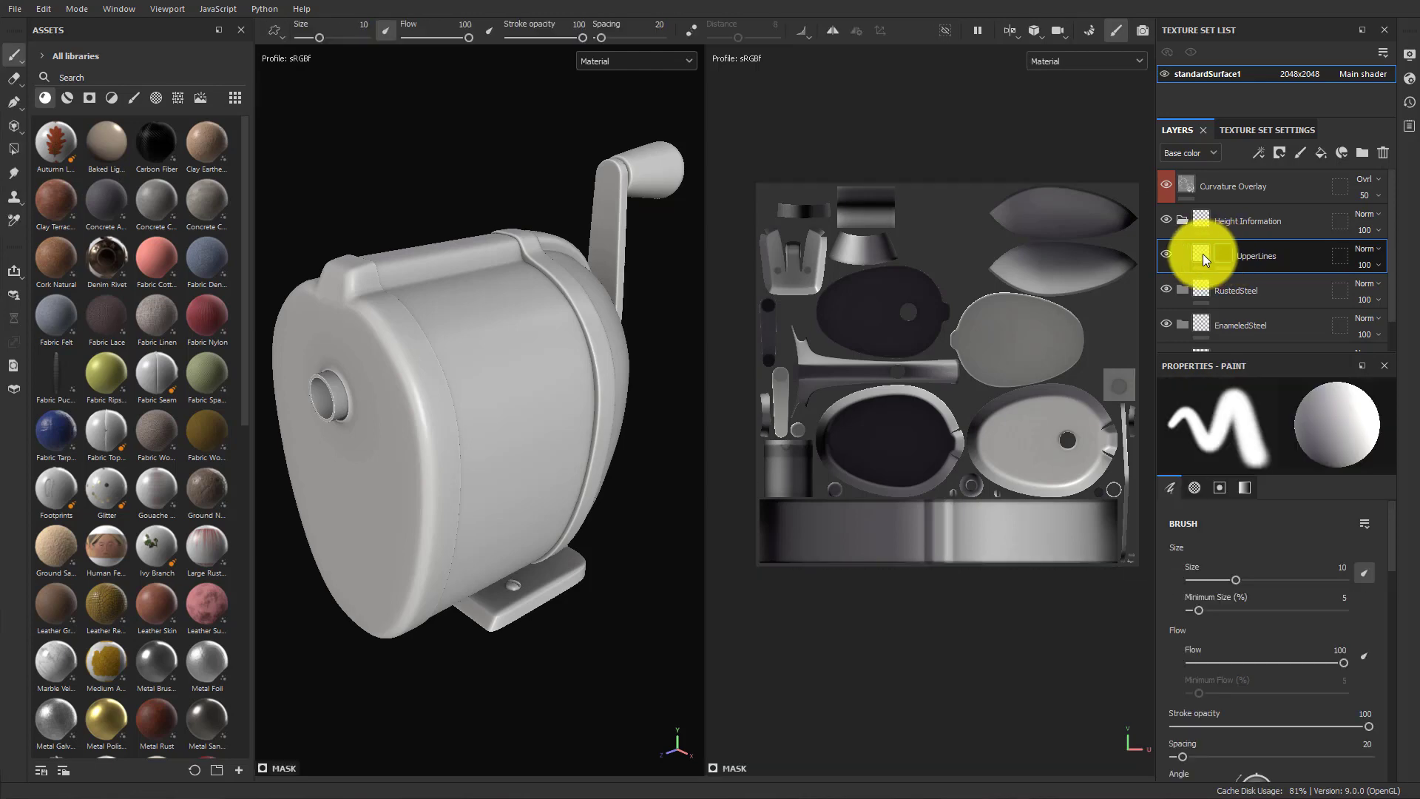
{"action": "left_click", "coordinate": [1200, 255]}
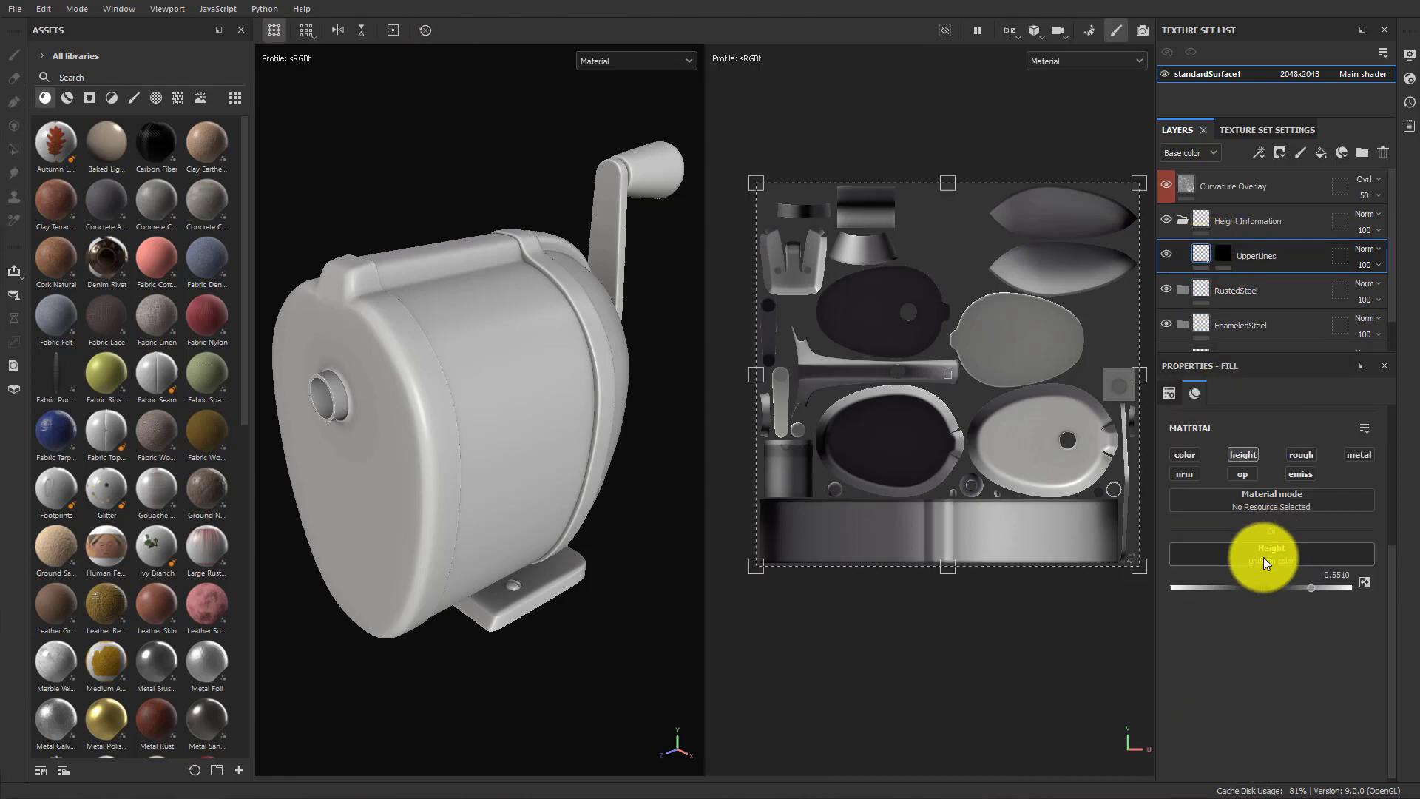
{"action": "left_click", "coordinate": [1220, 257]}
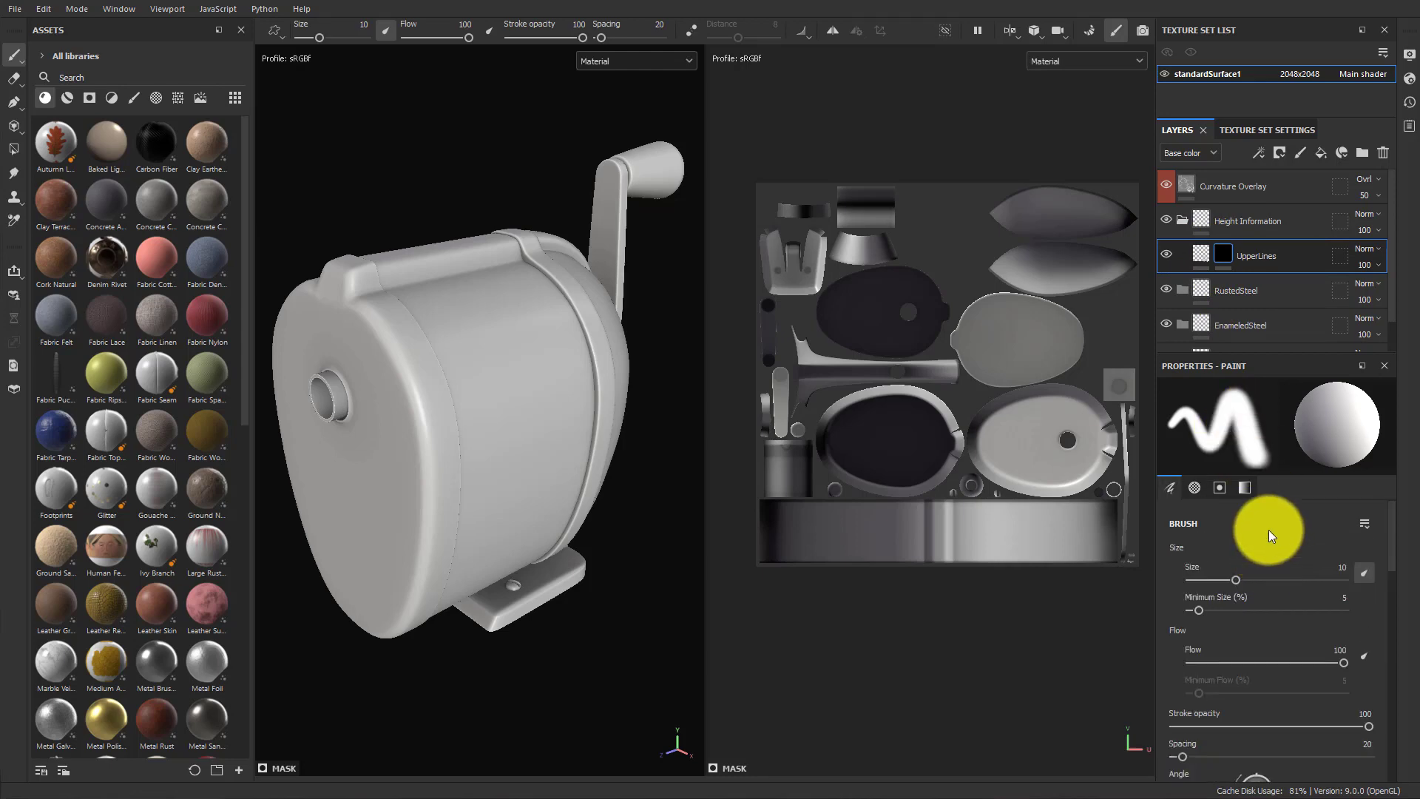
{"action": "right_click", "coordinate": [1224, 252]}
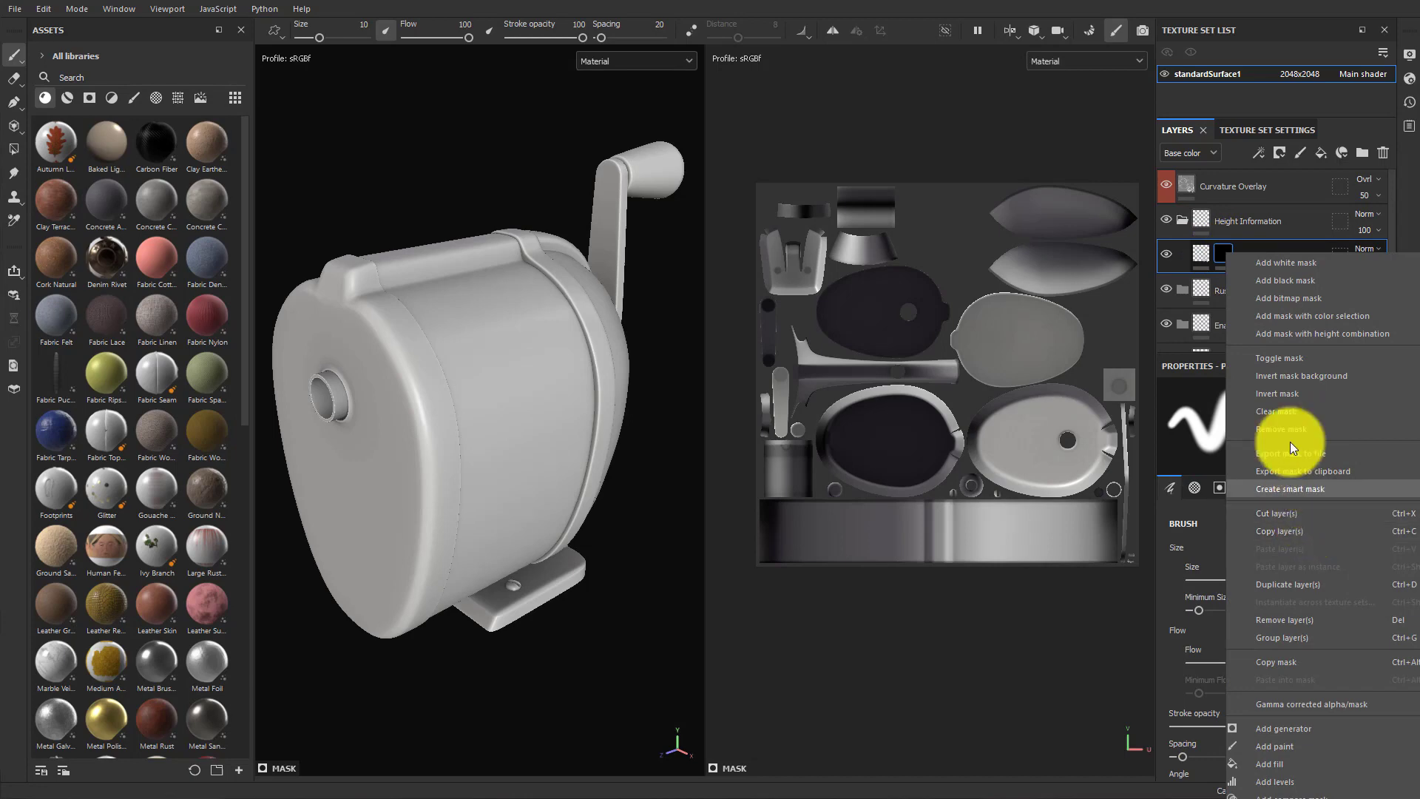
{"action": "left_click", "coordinate": [1218, 256]}
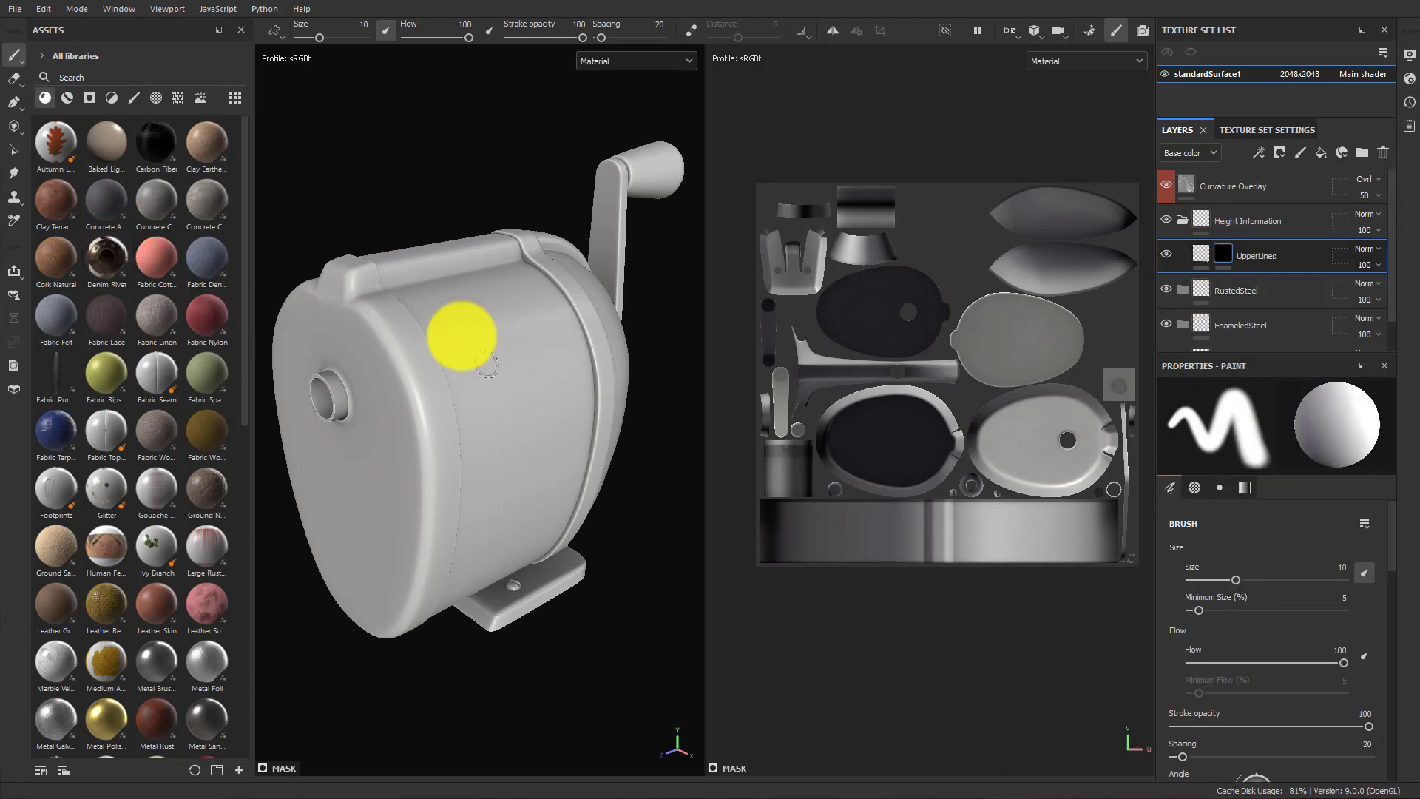
Try a brush stroke on the side of the body in the UpperLines mask and undo it.
{"action": "mouse_move", "coordinate": [504, 340]}
{"action": "left_mouse_down"}
{"action": "mouse_move", "coordinate": [536, 437]}
{"action": "mouse_move", "coordinate": [534, 512]}
{"action": "left_mouse_up"}
{"action": "key", "text": "ctrl+z"}
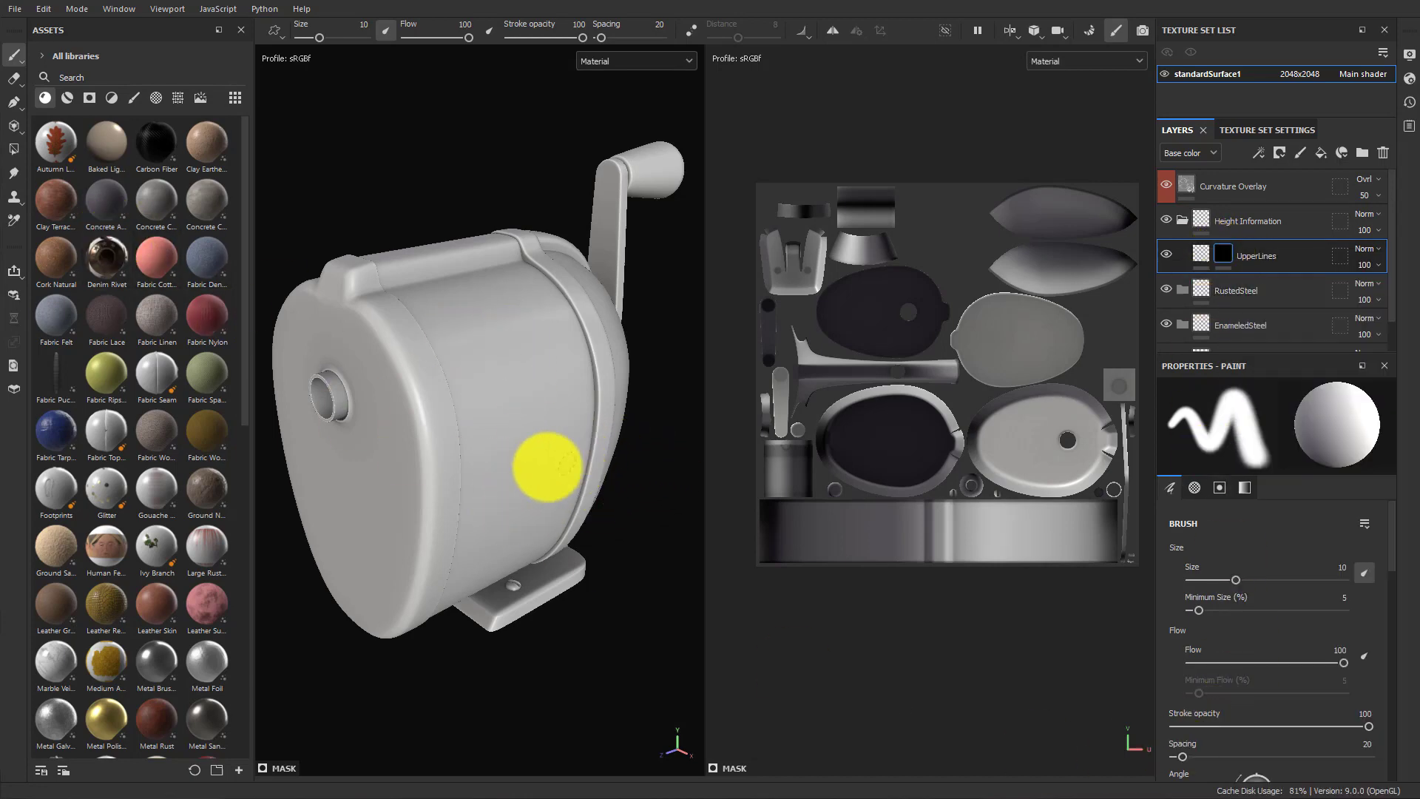
Try a darker grayscale value for the mask brush and return it to 1.
{"action": "left_click_drag", "start_coordinate": [568, 463], "coordinate": [402, 314], "text": "alt"}
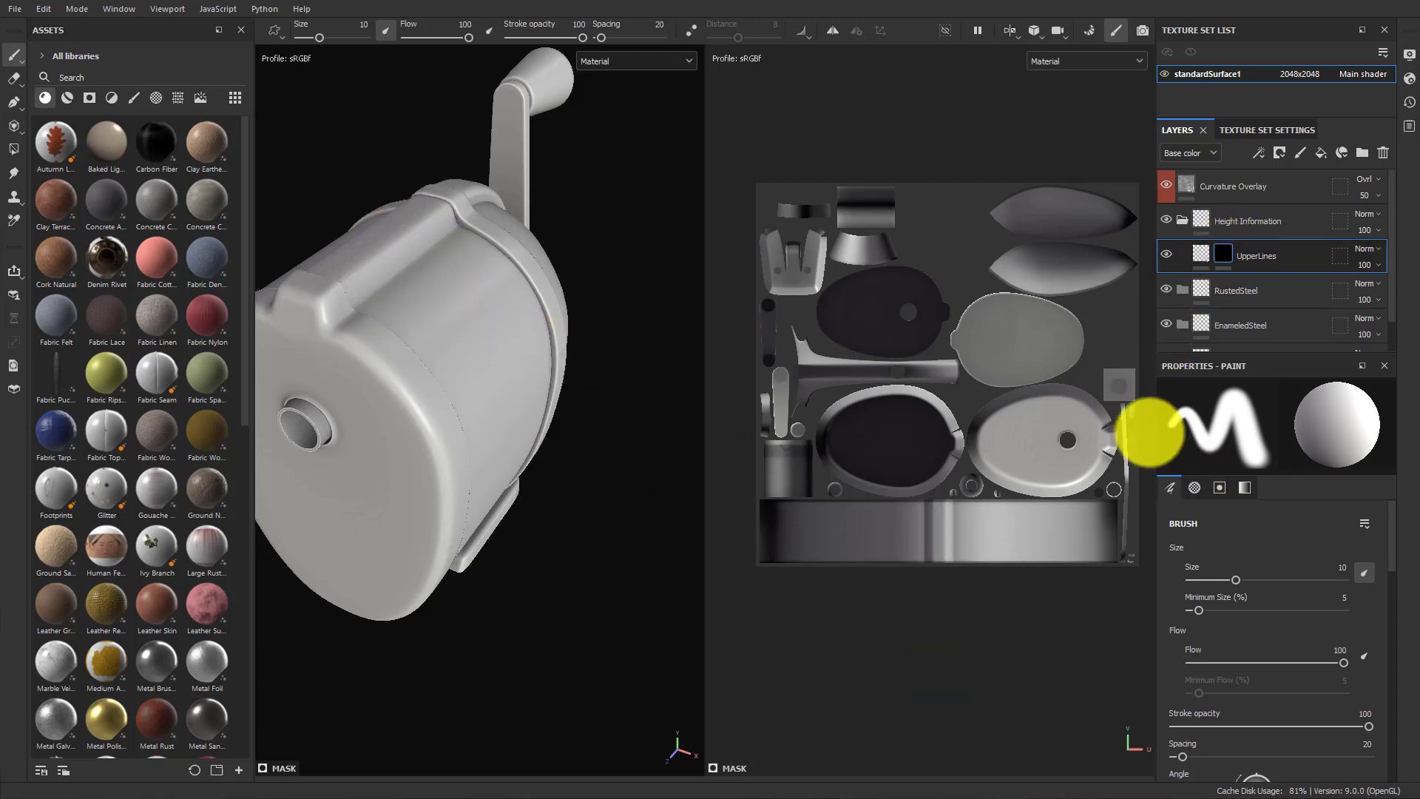
{"action": "scroll", "coordinate": [1285, 577], "scroll_direction": "down", "scroll_amount": 10}
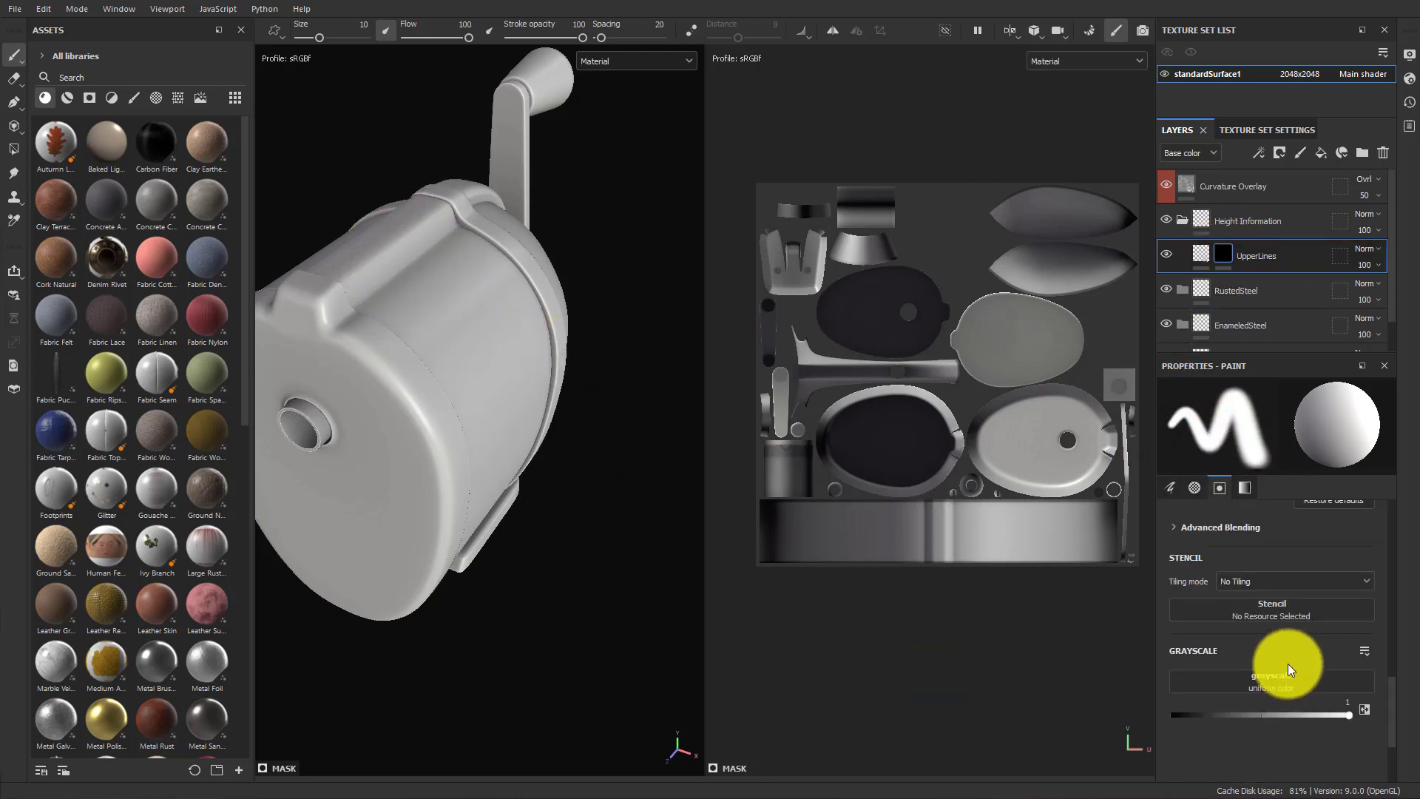
{"action": "scroll", "coordinate": [1288, 666], "scroll_direction": "up", "scroll_amount": 5}
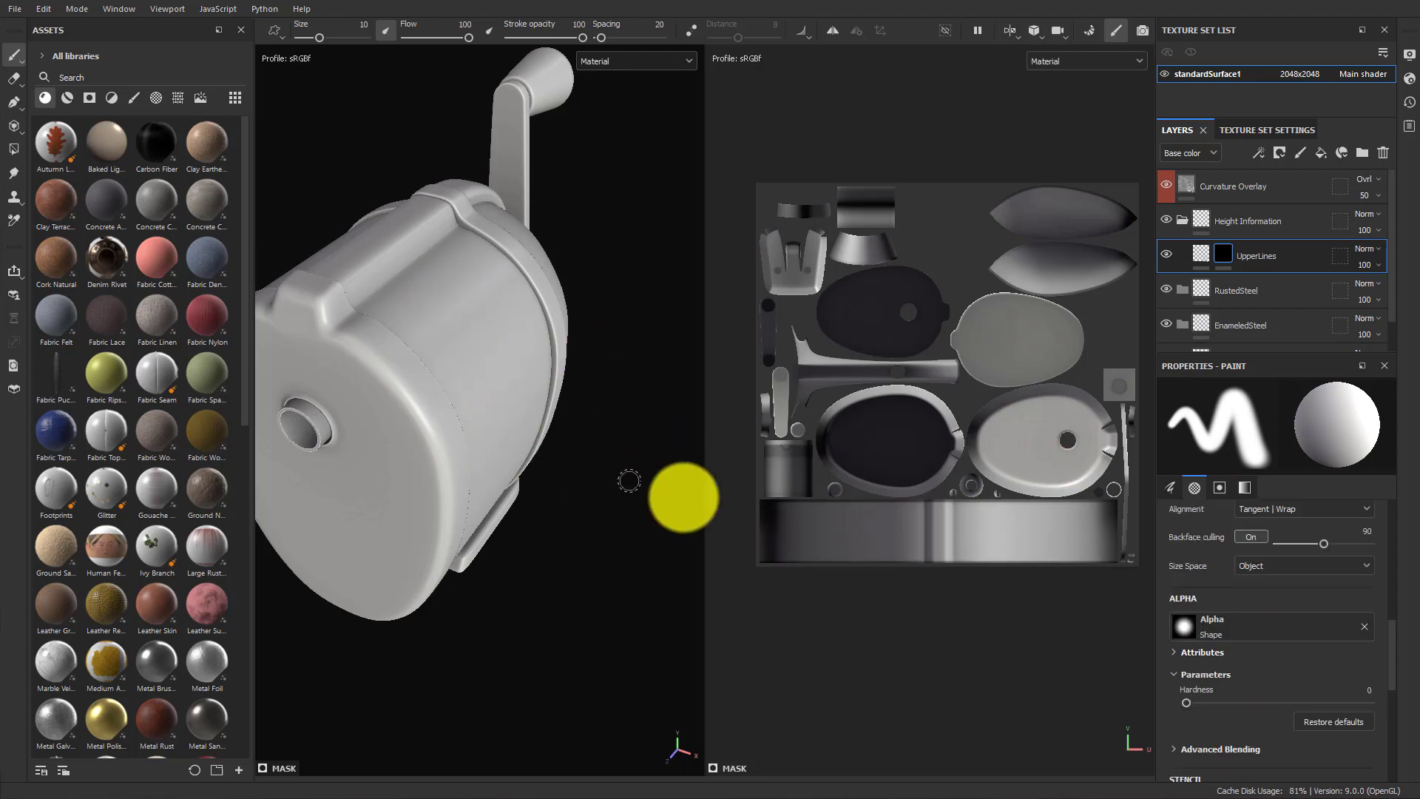
{"action": "scroll", "coordinate": [1283, 624], "scroll_direction": "down", "scroll_amount": 5}
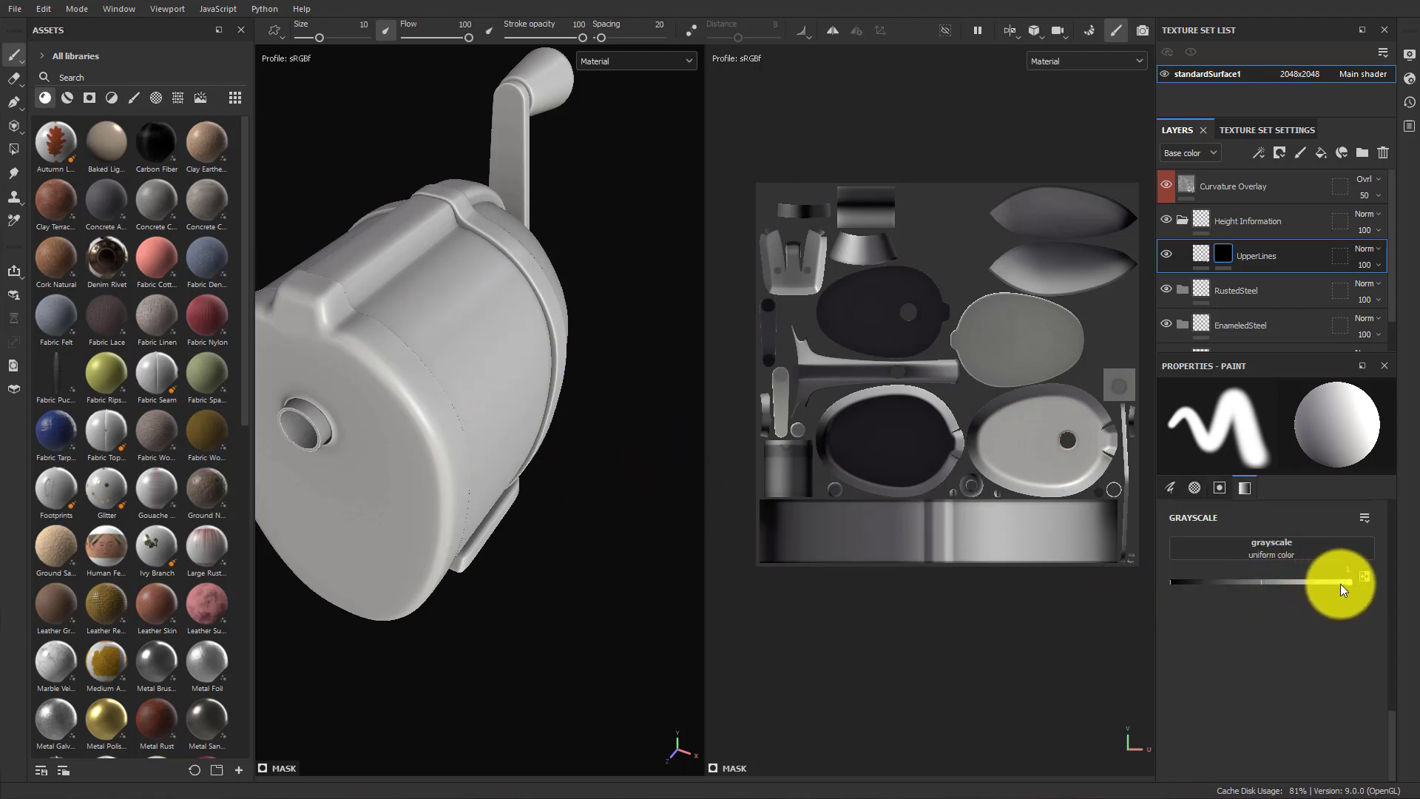
{"action": "left_click_drag", "start_coordinate": [1348, 583], "coordinate": [1275, 585]}
{"action": "mouse_move", "coordinate": [1387, 583]}
{"action": "left_mouse_down"}
{"action": "mouse_move", "coordinate": [1136, 584]}
{"action": "mouse_move", "coordinate": [1385, 568]}
{"action": "left_mouse_up"}
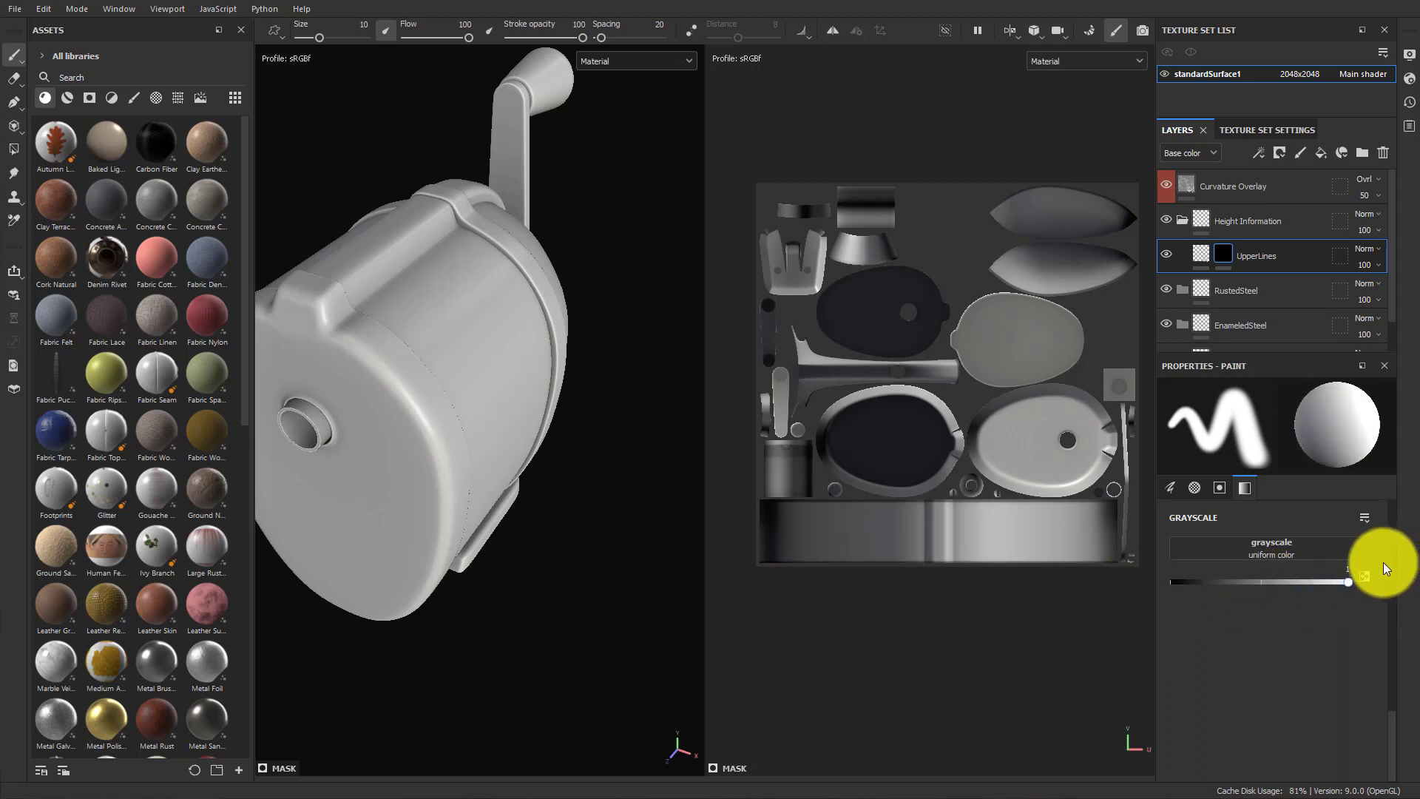
Adjust the brush size and paint a short vertical test stroke on the side of the body in the UpperLines mask.
{"action": "mouse_move", "coordinate": [619, 463]}
{"action": "left_mouse_down", "text": "alt"}
{"action": "mouse_move", "coordinate": [516, 412]}
{"action": "mouse_move", "coordinate": [454, 260]}
{"action": "mouse_move", "coordinate": [502, 335]}
{"action": "mouse_move", "coordinate": [491, 469]}
{"action": "left_mouse_up", "text": "alt"}
{"action": "mouse_move", "coordinate": [571, 433]}
{"action": "left_mouse_down", "text": "alt"}
{"action": "mouse_move", "coordinate": [517, 352]}
{"action": "mouse_move", "coordinate": [565, 337]}
{"action": "left_mouse_up", "text": "alt"}
{"action": "right_click_drag", "start_coordinate": [566, 337], "coordinate": [627, 389], "text": "alt"}
{"action": "left_click_drag", "start_coordinate": [627, 389], "coordinate": [511, 402], "text": "alt"}
{"action": "mouse_move", "coordinate": [511, 402]}
{"action": "right_mouse_down", "text": "shift"}
{"action": "mouse_move", "coordinate": [450, 392]}
{"action": "mouse_move", "coordinate": [467, 399]}
{"action": "right_mouse_up", "text": "shift"}
{"action": "key", "text": "ctrl+z"}
{"action": "left_click_drag", "start_coordinate": [569, 290], "coordinate": [603, 446]}
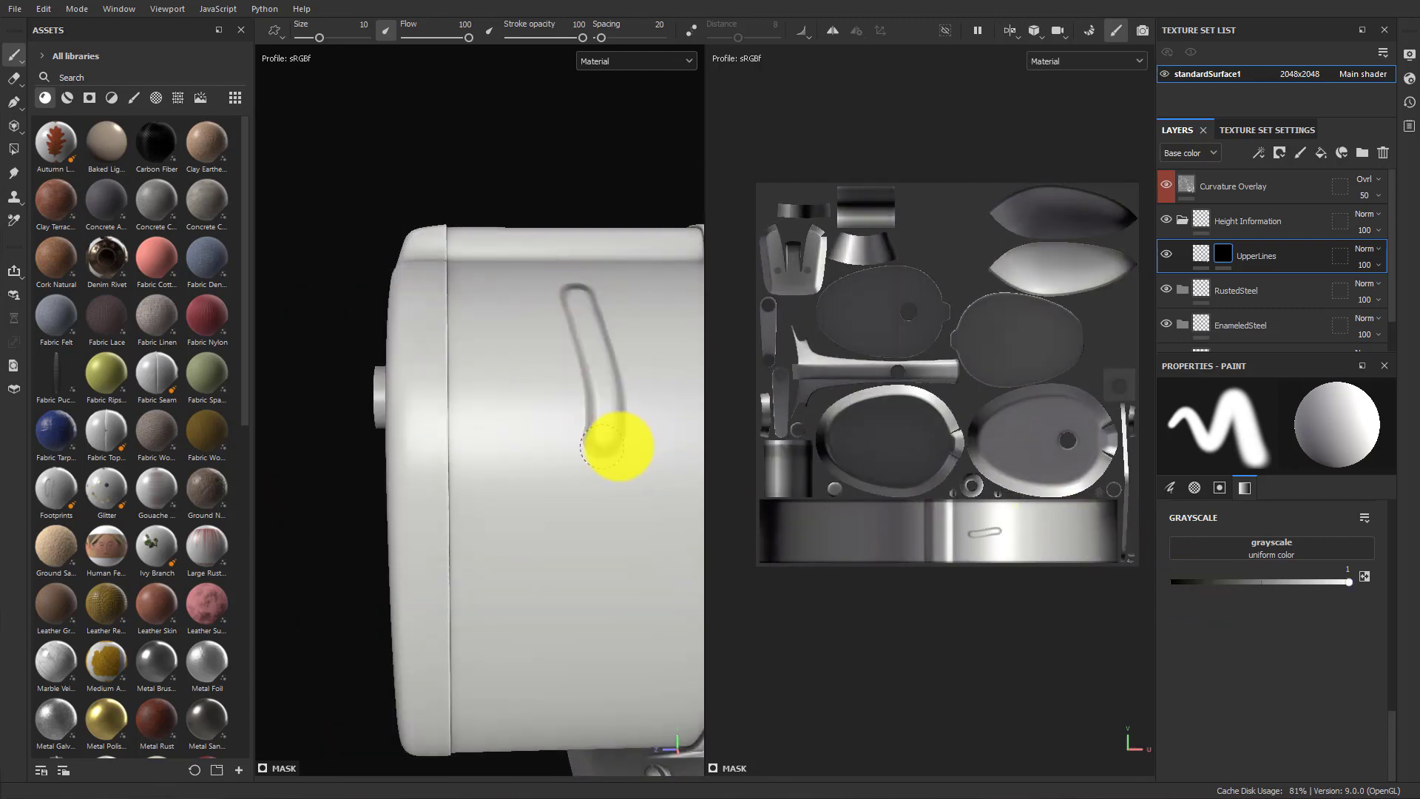
Erase the test stroke from the mask with brush grayscale 0, and set the grayscale back to 1.
{"action": "left_click", "coordinate": [1175, 582]}
{"action": "mouse_move", "coordinate": [591, 366]}
{"action": "left_mouse_down"}
{"action": "mouse_move", "coordinate": [631, 278]}
{"action": "mouse_move", "coordinate": [545, 326]}
{"action": "mouse_move", "coordinate": [558, 317]}
{"action": "mouse_move", "coordinate": [650, 430]}
{"action": "left_mouse_up"}
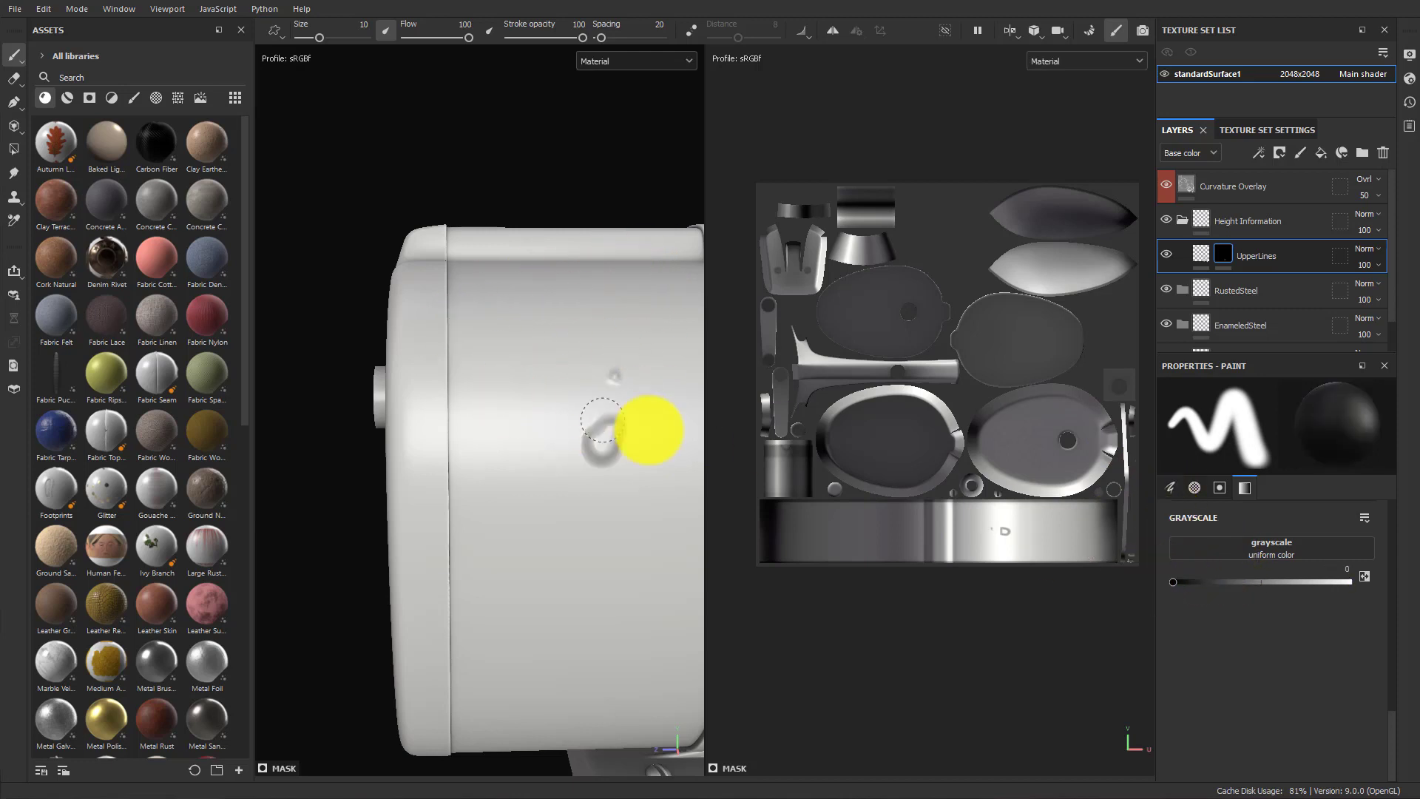
{"action": "left_click_drag", "start_coordinate": [654, 479], "coordinate": [625, 357]}
{"action": "mouse_move", "coordinate": [599, 434]}
{"action": "left_mouse_down", "text": "alt"}
{"action": "mouse_move", "coordinate": [498, 485]}
{"action": "mouse_move", "coordinate": [463, 352]}
{"action": "mouse_move", "coordinate": [529, 463]}
{"action": "mouse_move", "coordinate": [554, 451]}
{"action": "left_mouse_up", "text": "alt"}
{"action": "left_click", "coordinate": [1288, 542]}
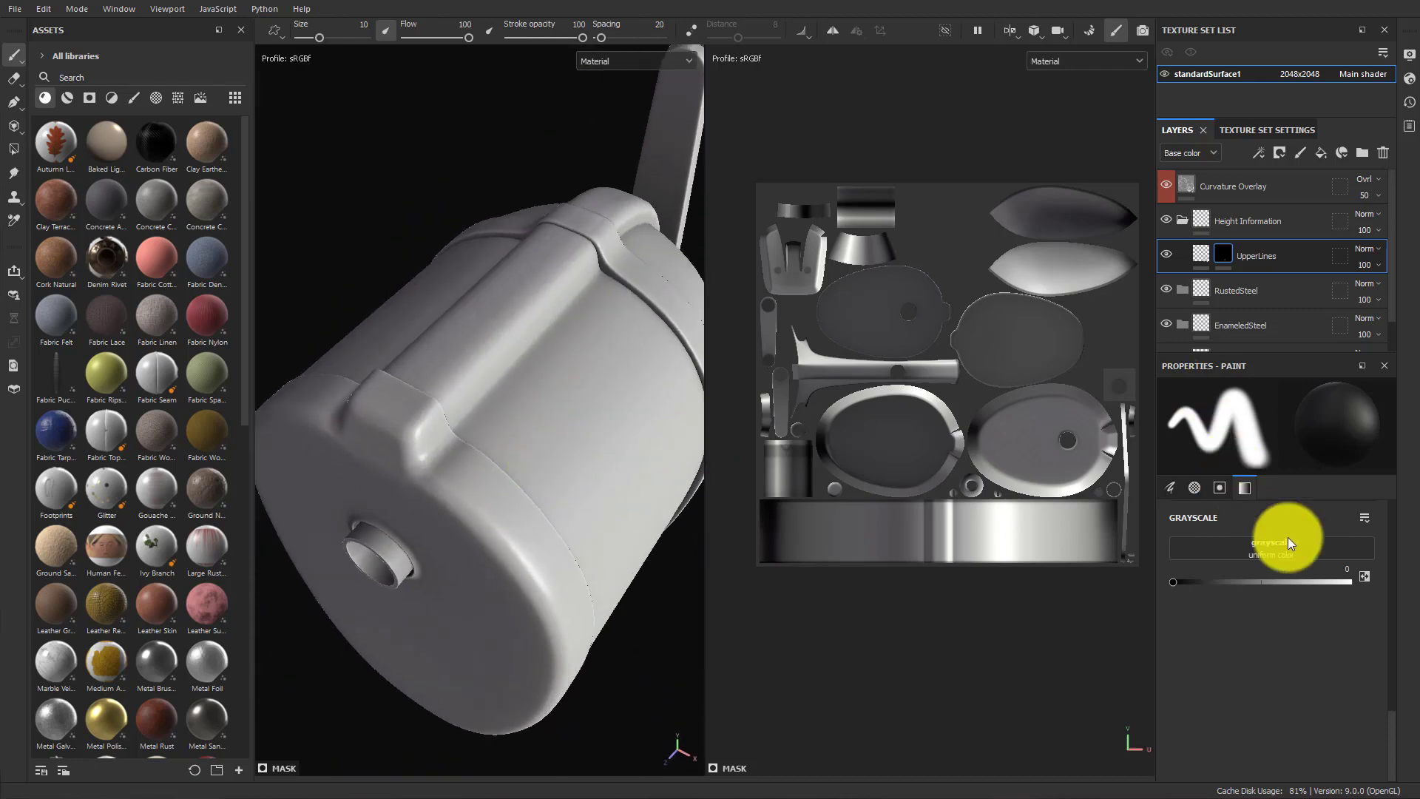
{"action": "left_click_drag", "start_coordinate": [1239, 579], "coordinate": [1349, 582]}
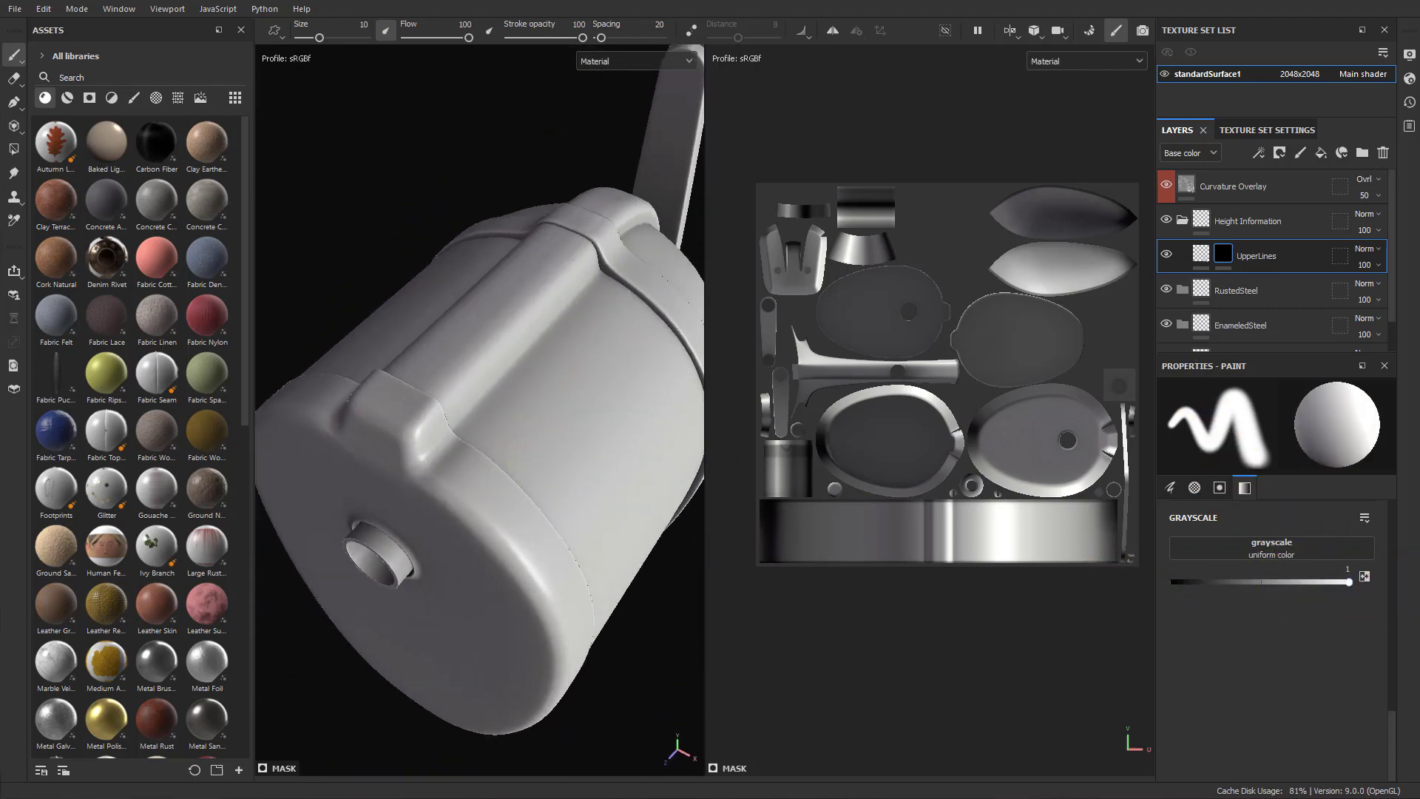
Search the brush assets for "hard" and choose the Basic Hard brush for painting the mask.
{"action": "scroll", "coordinate": [1366, 658], "scroll_direction": "up", "scroll_amount": 5}
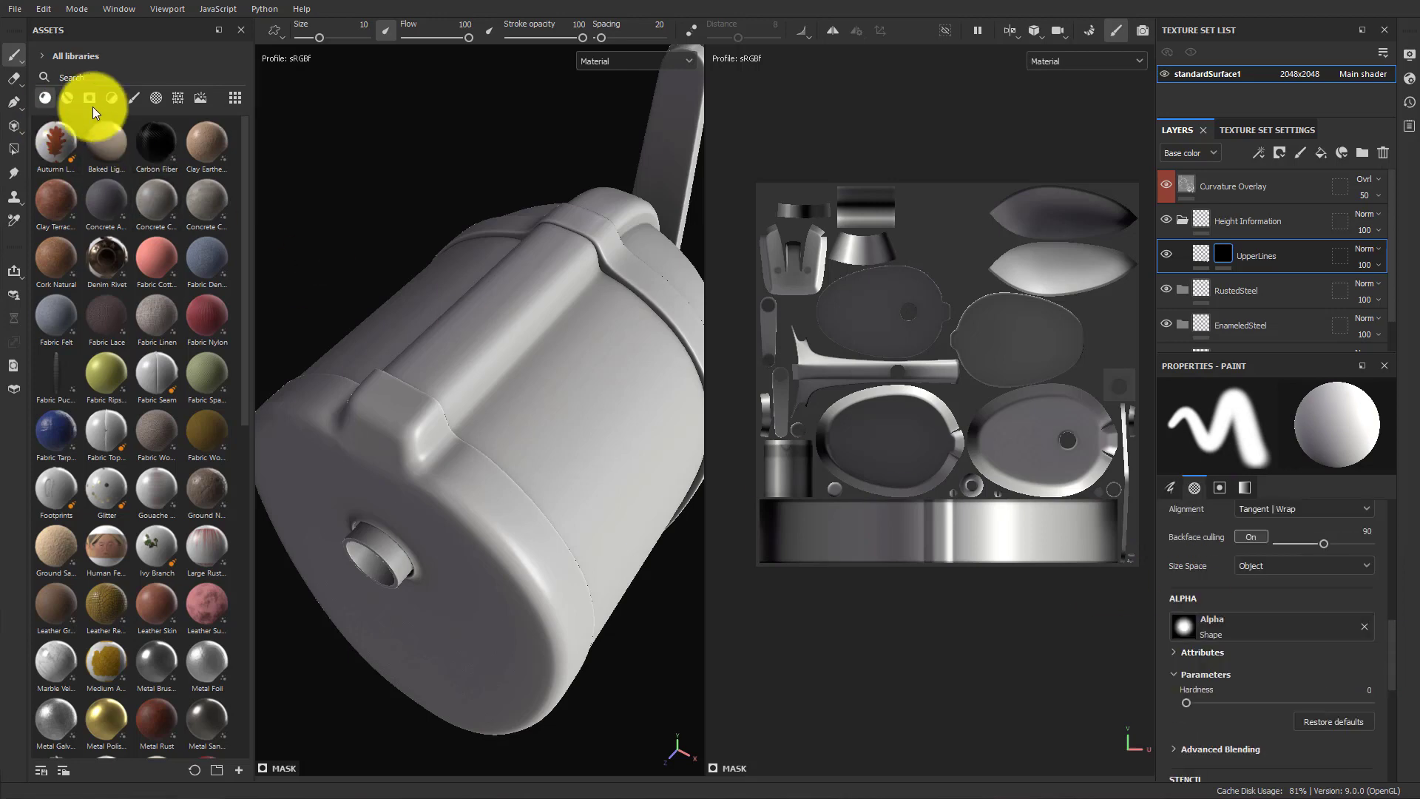
{"action": "left_click", "coordinate": [132, 100]}
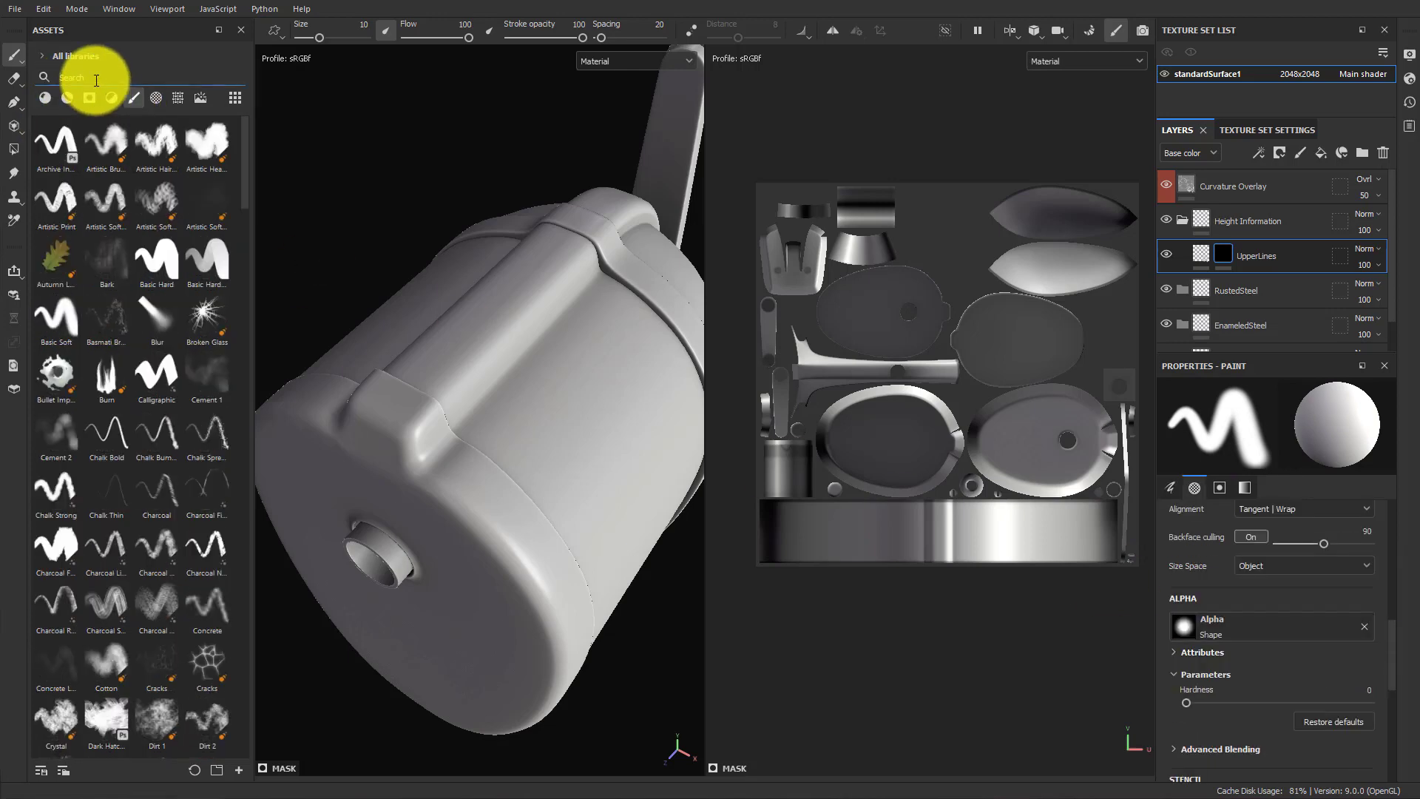
{"action": "type", "text": "hard"}
{"action": "left_click", "coordinate": [55, 144]}
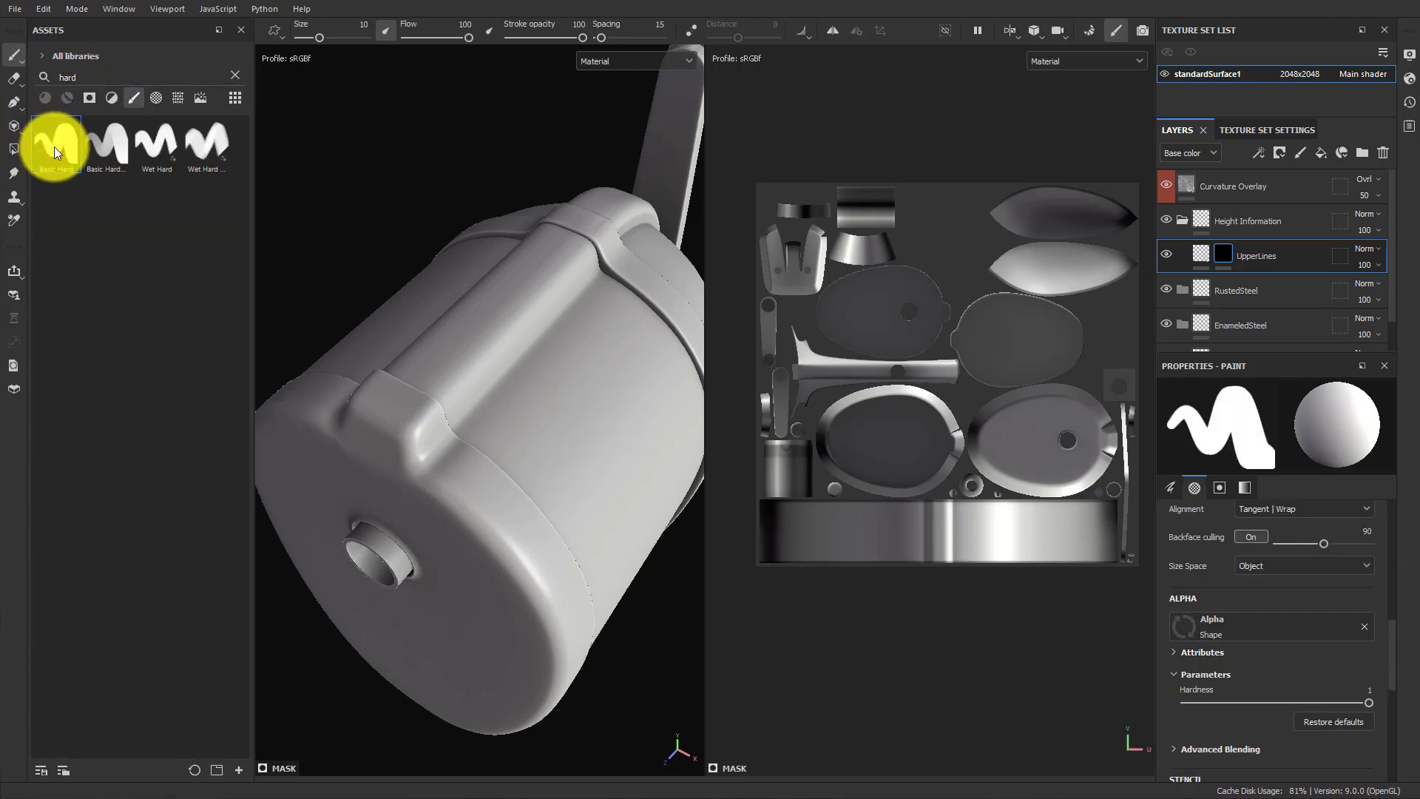
Rotate the environment lighting on the model and set the mask brush size to 1.7.
{"action": "mouse_move", "coordinate": [375, 402]}
{"action": "left_mouse_down", "text": "alt"}
{"action": "mouse_move", "coordinate": [466, 453]}
{"action": "mouse_move", "coordinate": [482, 429]}
{"action": "mouse_move", "coordinate": [508, 465]}
{"action": "mouse_move", "coordinate": [544, 466]}
{"action": "mouse_move", "coordinate": [554, 453]}
{"action": "mouse_move", "coordinate": [542, 449]}
{"action": "mouse_move", "coordinate": [555, 469]}
{"action": "mouse_move", "coordinate": [517, 453]}
{"action": "mouse_move", "coordinate": [637, 472]}
{"action": "left_mouse_up", "text": "alt"}
{"action": "mouse_move", "coordinate": [638, 472]}
{"action": "right_mouse_down", "text": "shift"}
{"action": "mouse_move", "coordinate": [451, 462]}
{"action": "mouse_move", "coordinate": [545, 454]}
{"action": "mouse_move", "coordinate": [493, 467]}
{"action": "right_mouse_up", "text": "shift"}
{"action": "scroll", "coordinate": [1280, 597], "scroll_direction": "up", "scroll_amount": 10}
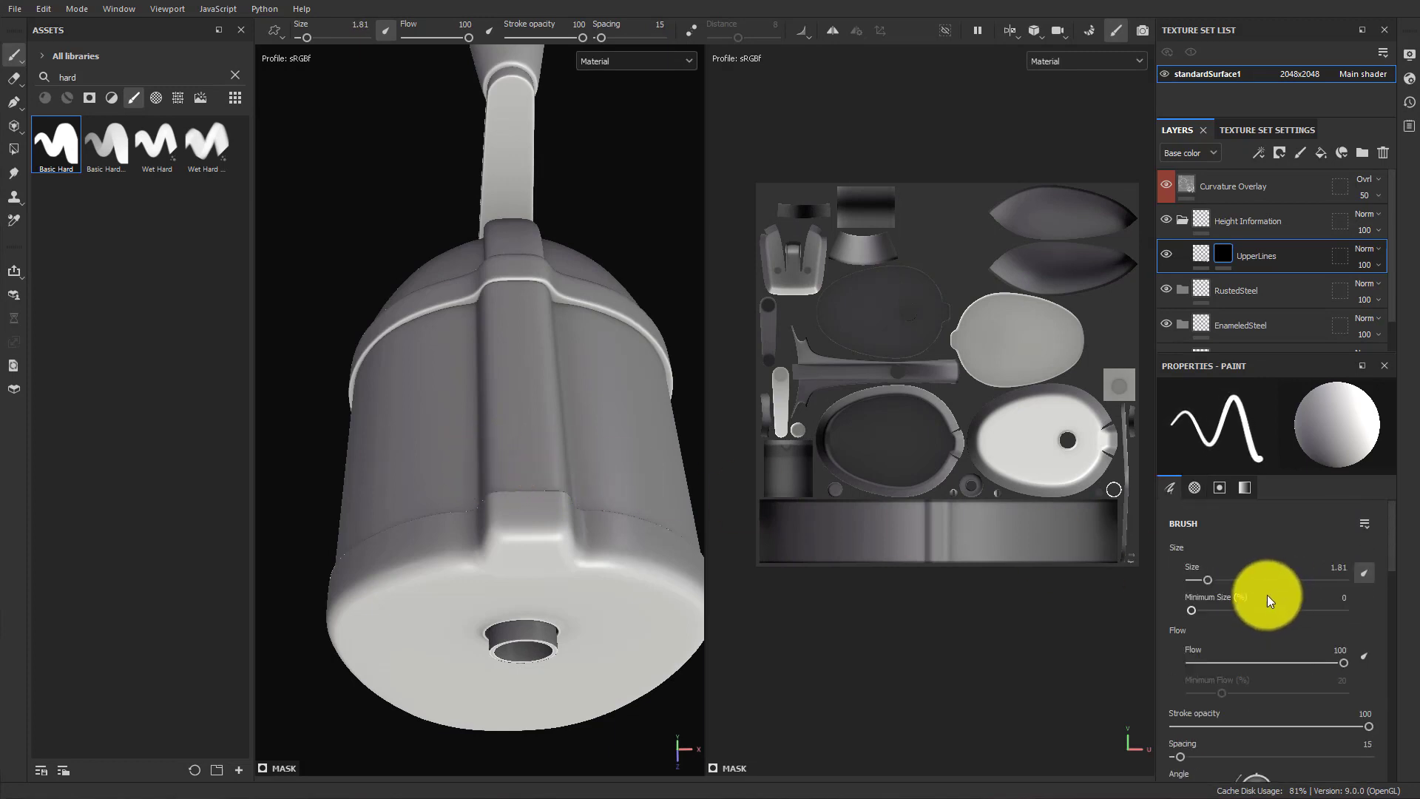
{"action": "mouse_move", "coordinate": [1207, 579]}
{"action": "left_mouse_down"}
{"action": "mouse_move", "coordinate": [1258, 586]}
{"action": "mouse_move", "coordinate": [1203, 579]}
{"action": "left_mouse_up"}
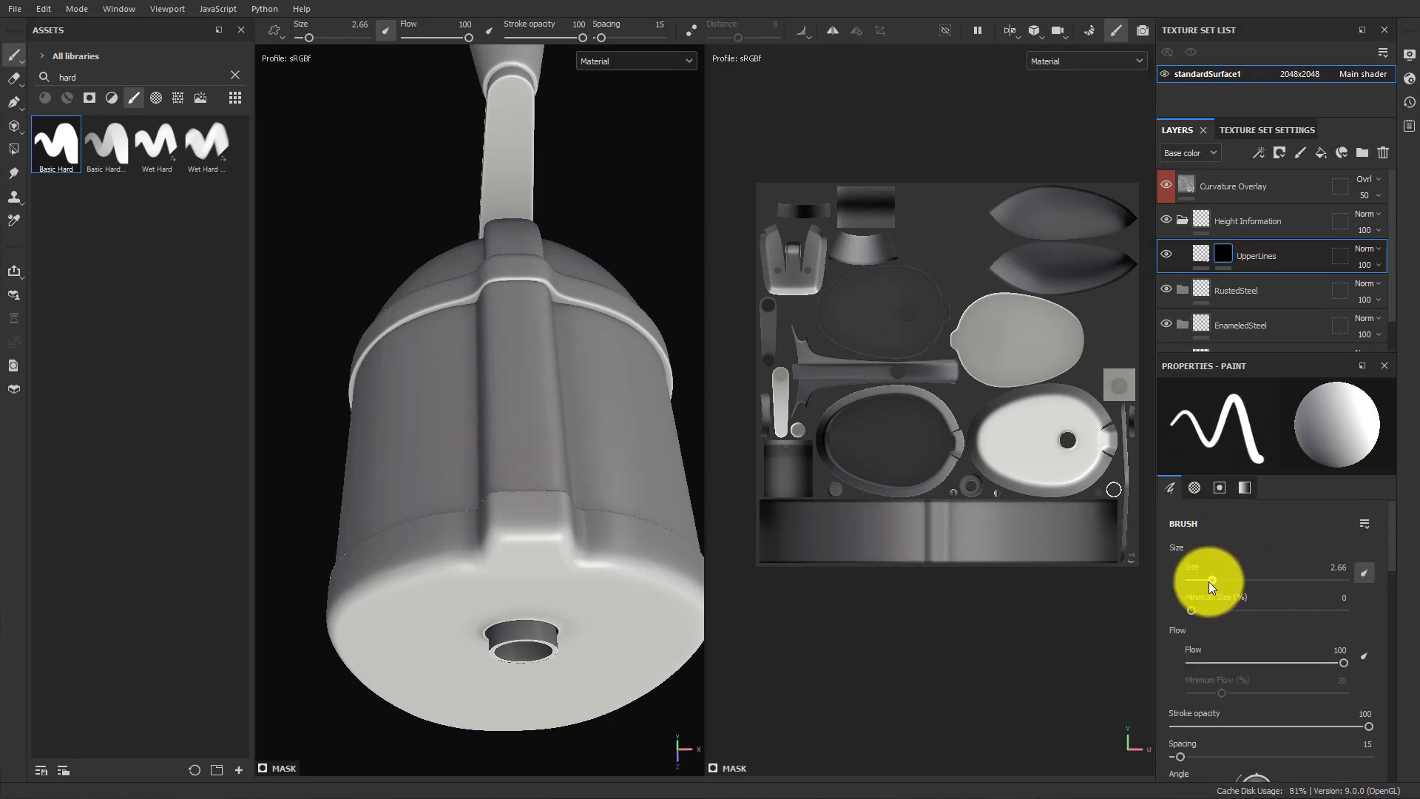
{"action": "mouse_move", "coordinate": [552, 466]}
{"action": "left_mouse_down", "text": "alt"}
{"action": "mouse_move", "coordinate": [548, 497]}
{"action": "mouse_move", "coordinate": [529, 466]}
{"action": "left_mouse_up", "text": "alt"}
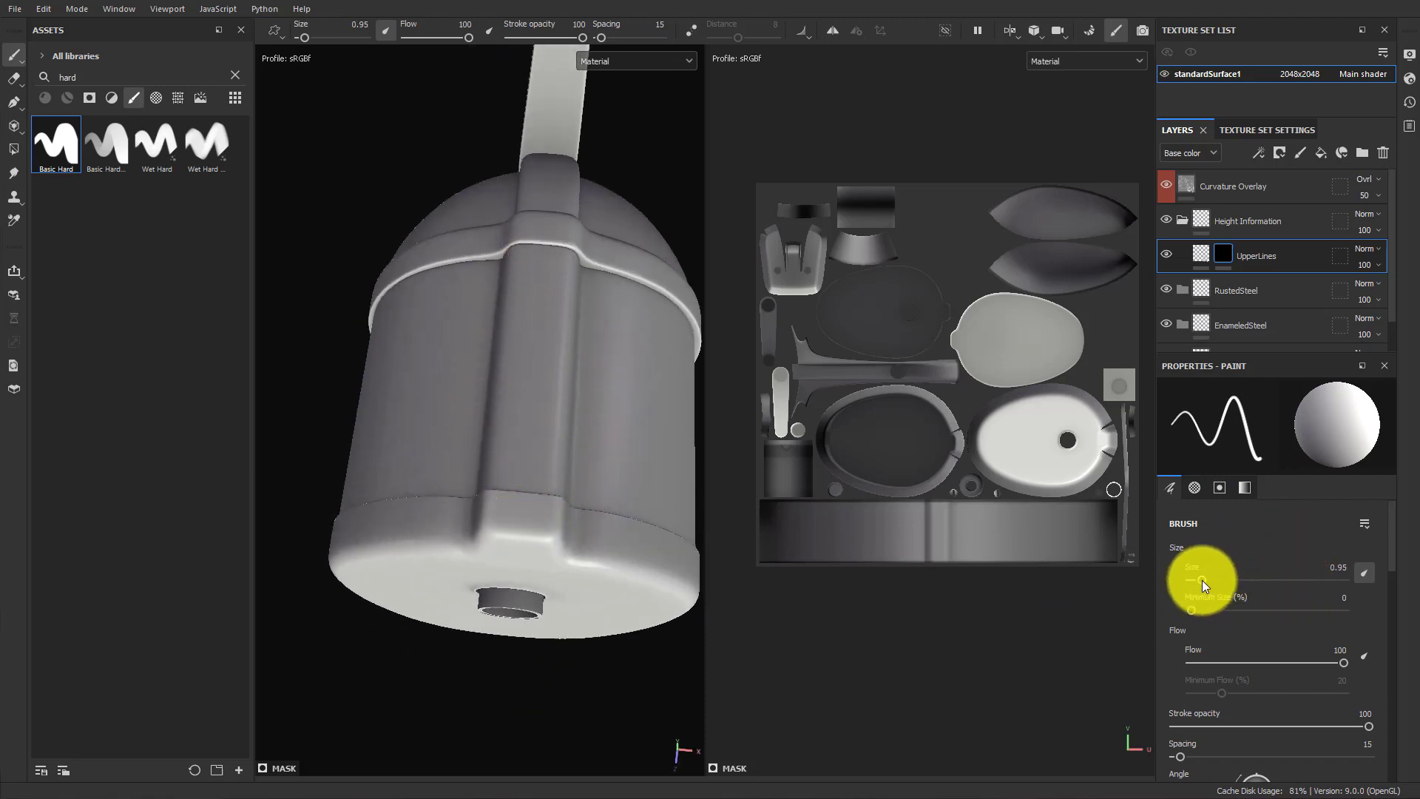
{"action": "left_click_drag", "start_coordinate": [1201, 579], "coordinate": [1205, 579]}
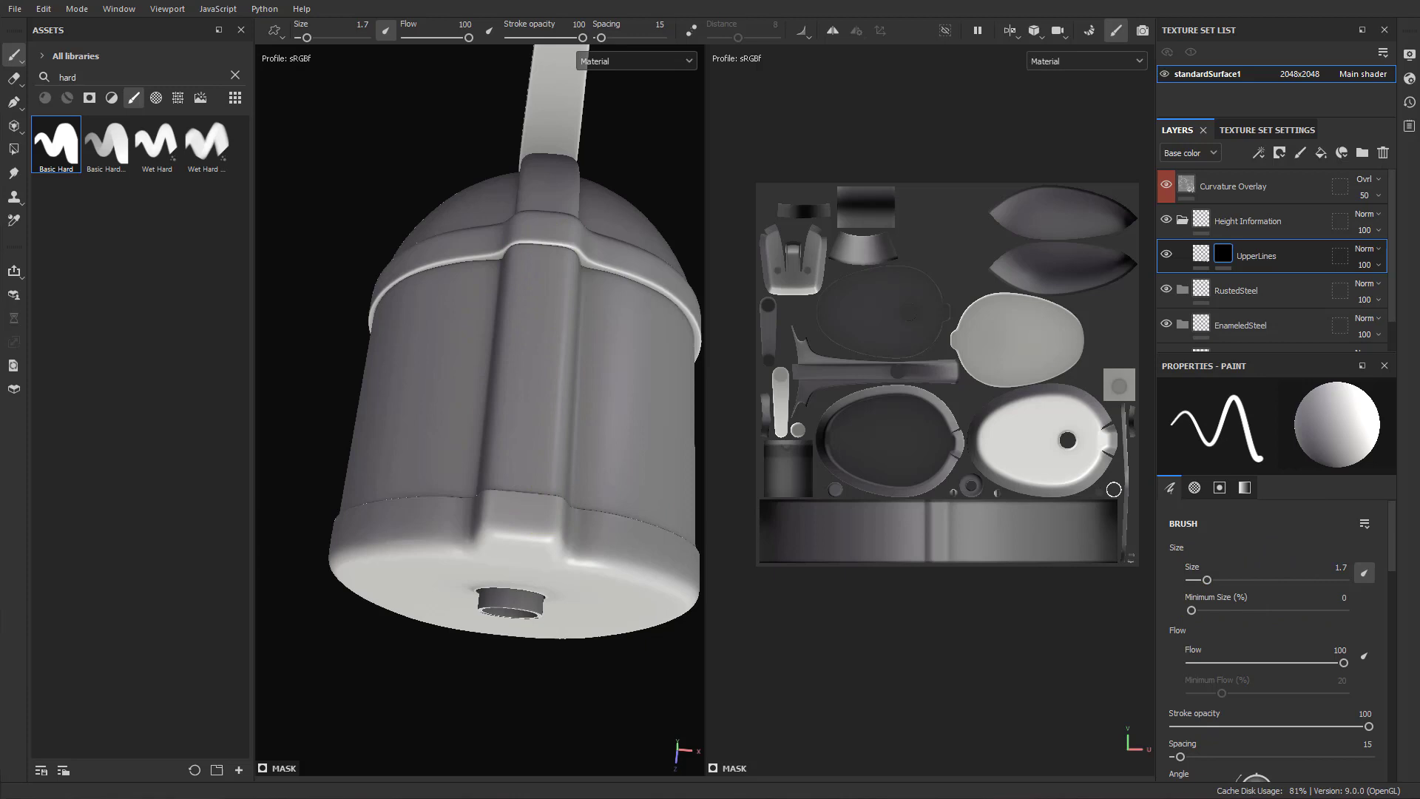
Consult the Top.png reference photo and compare it with the raised band along the model's body.
{"action": "key", "text": "alt+Tab"}
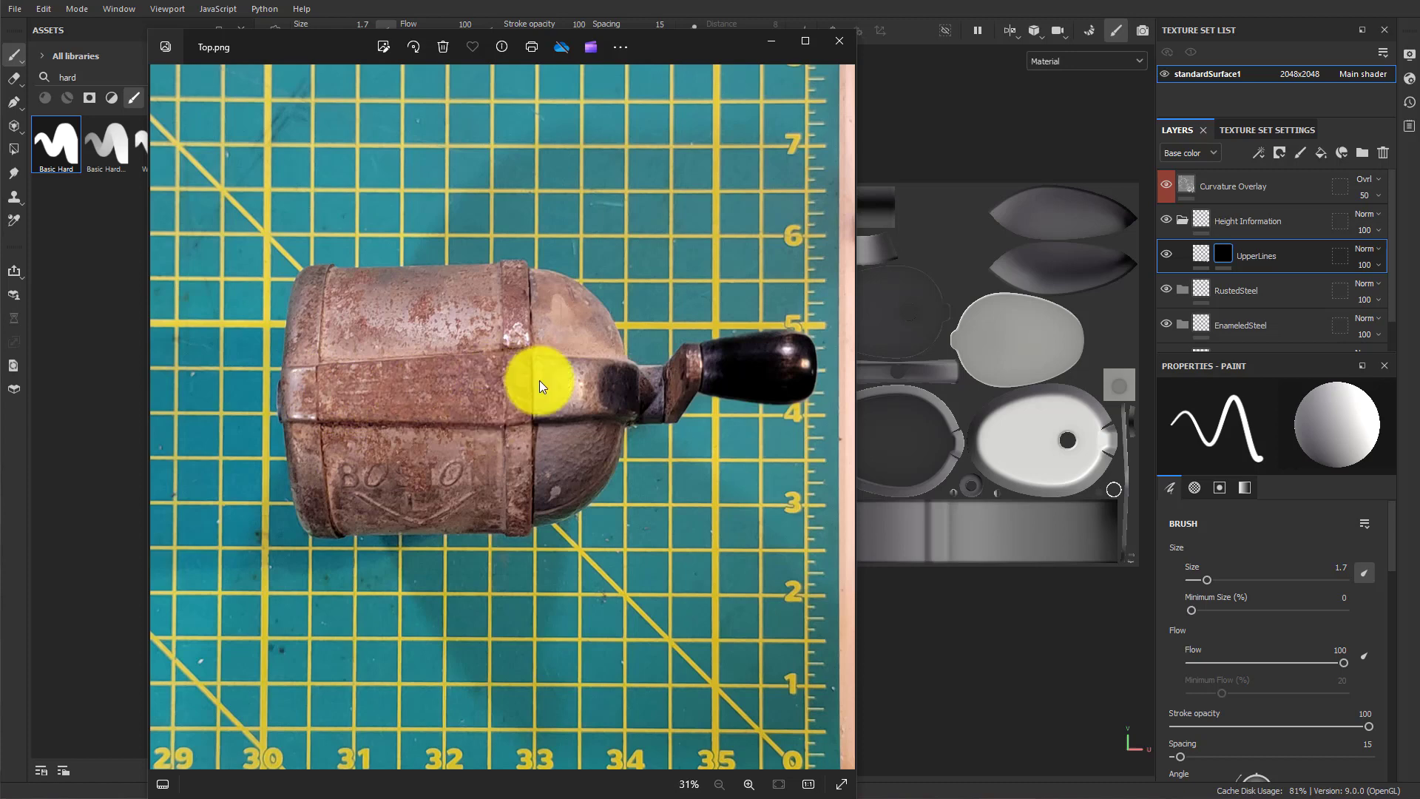
{"action": "left_click", "coordinate": [779, 42]}
{"action": "left_click_drag", "start_coordinate": [542, 451], "coordinate": [457, 501], "text": "alt"}
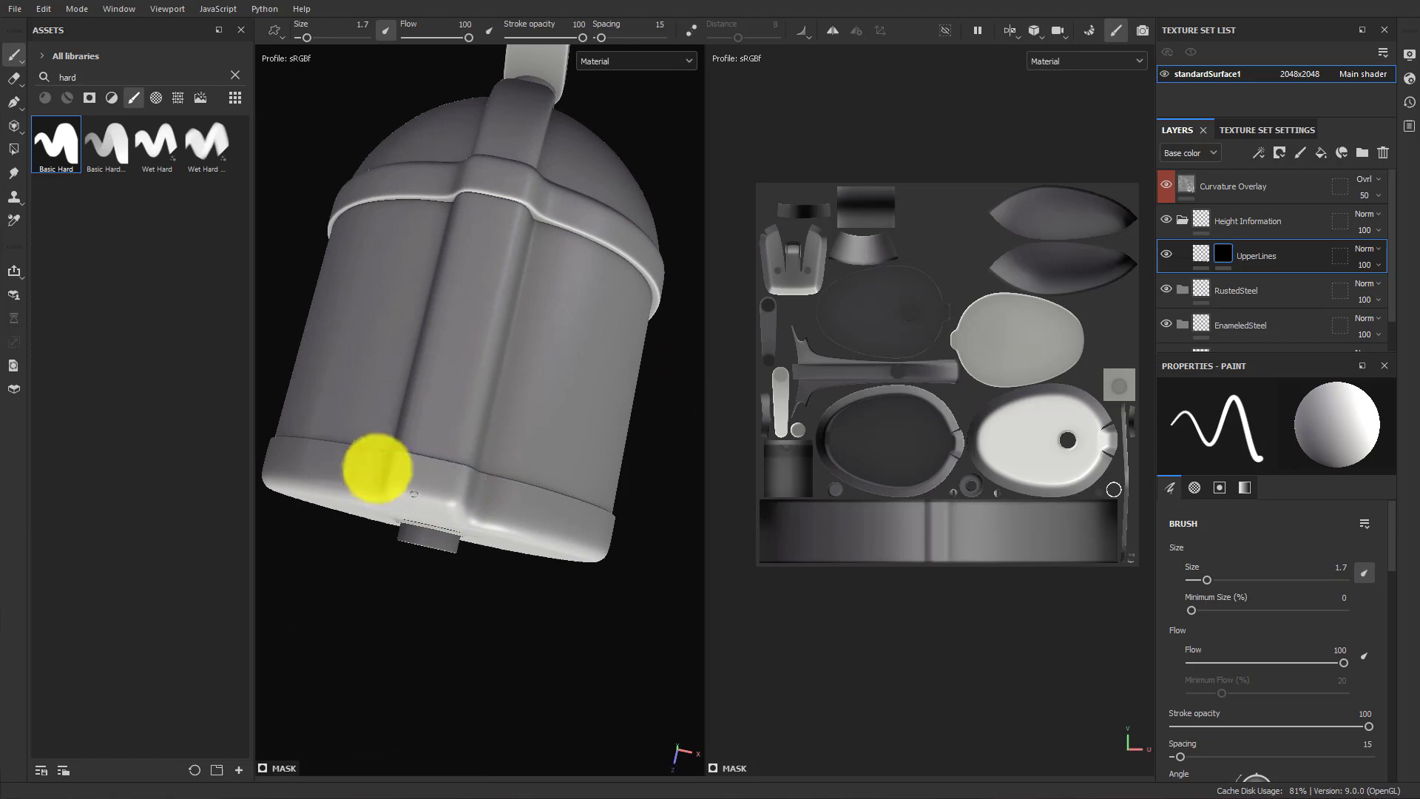
{"action": "left_click_drag", "start_coordinate": [447, 431], "coordinate": [553, 550], "text": "alt"}
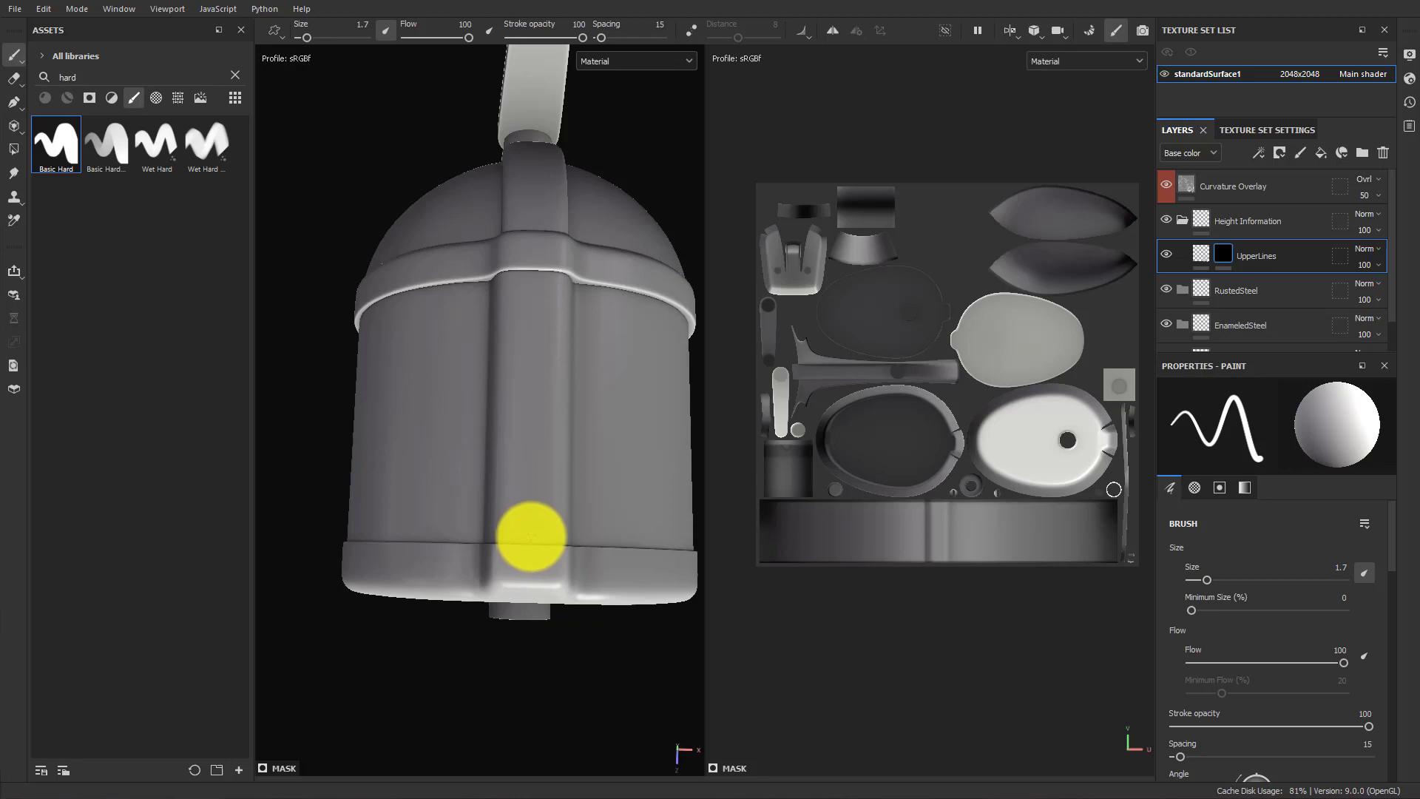
Paint a straight vertical line along the middle of the body's raised band in the UpperLines mask, redoing it once to correct its position.
{"action": "right_click_drag", "start_coordinate": [976, 378], "coordinate": [928, 510], "text": "alt"}
{"action": "right_click_drag", "start_coordinate": [893, 297], "coordinate": [866, 149], "text": "alt"}
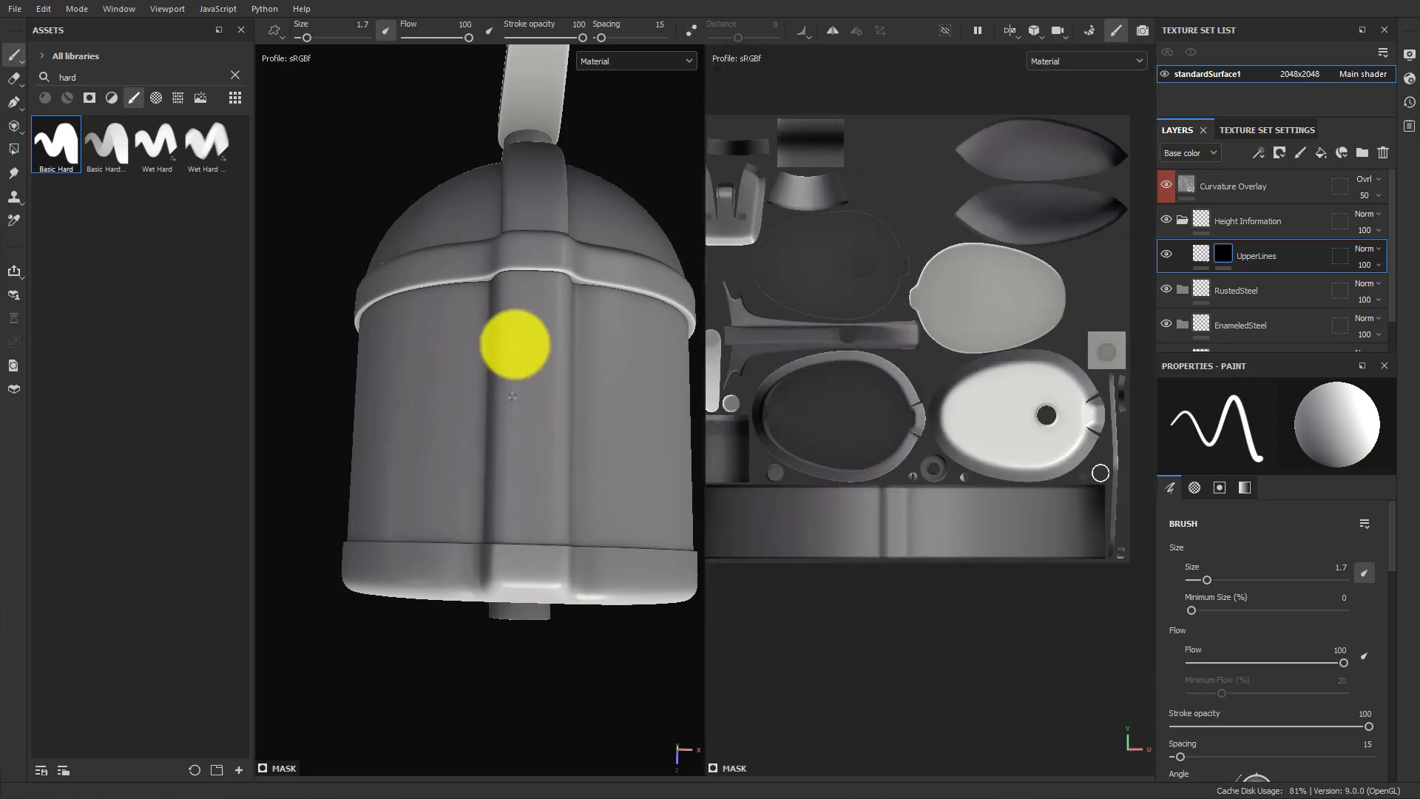
{"action": "middle_click_drag", "start_coordinate": [909, 542], "coordinate": [897, 434]}
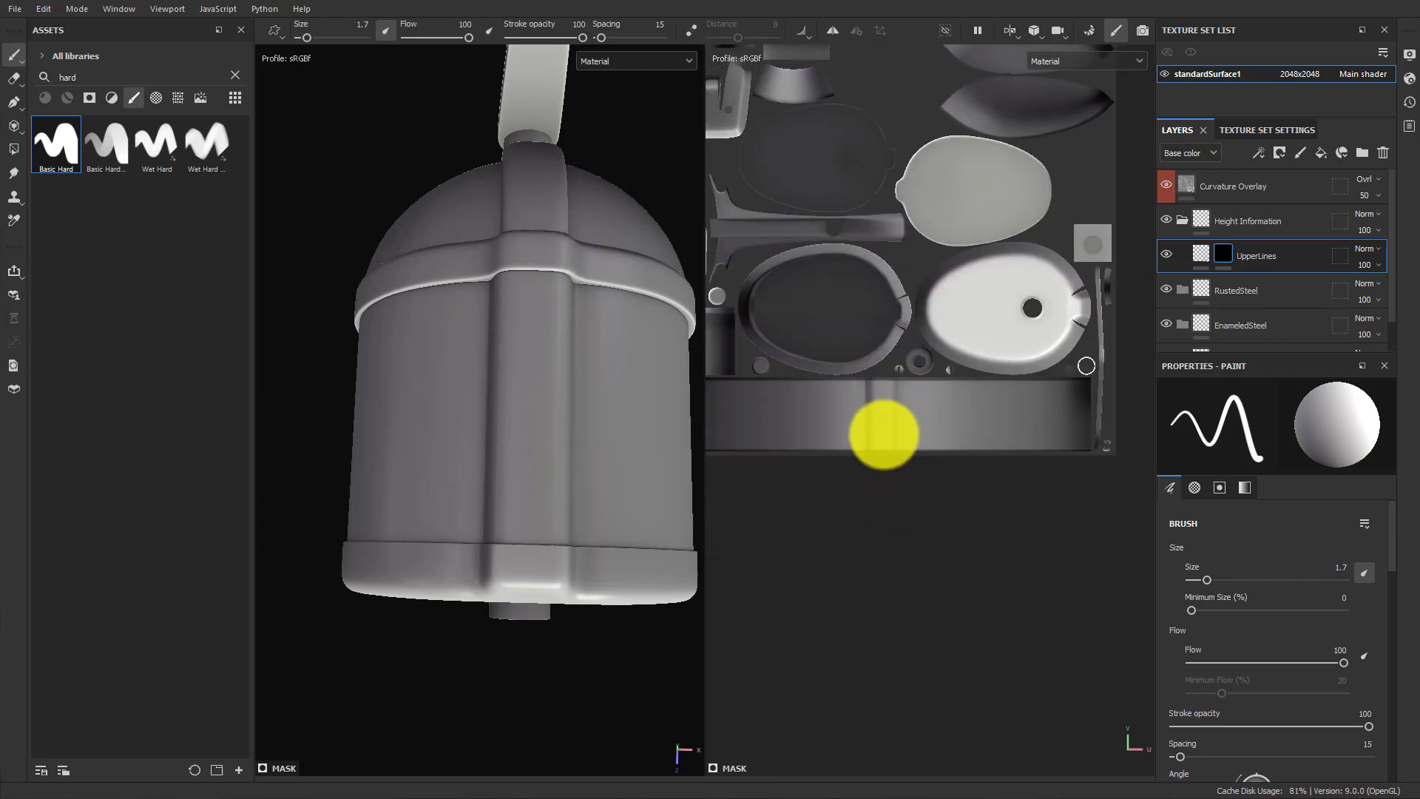
{"action": "scroll", "coordinate": [891, 446], "scroll_direction": "up", "scroll_amount": 3}
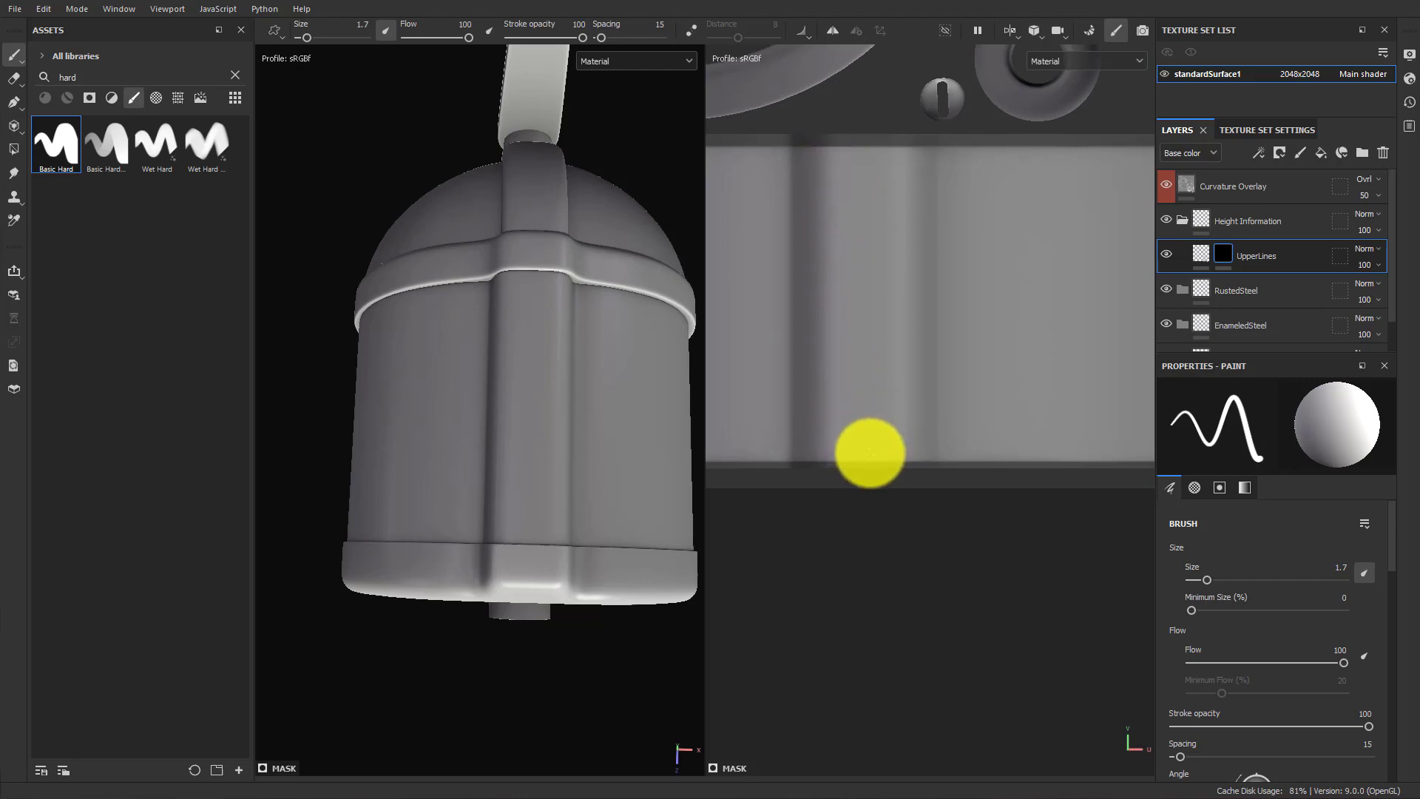
{"action": "key", "text": "shift"}
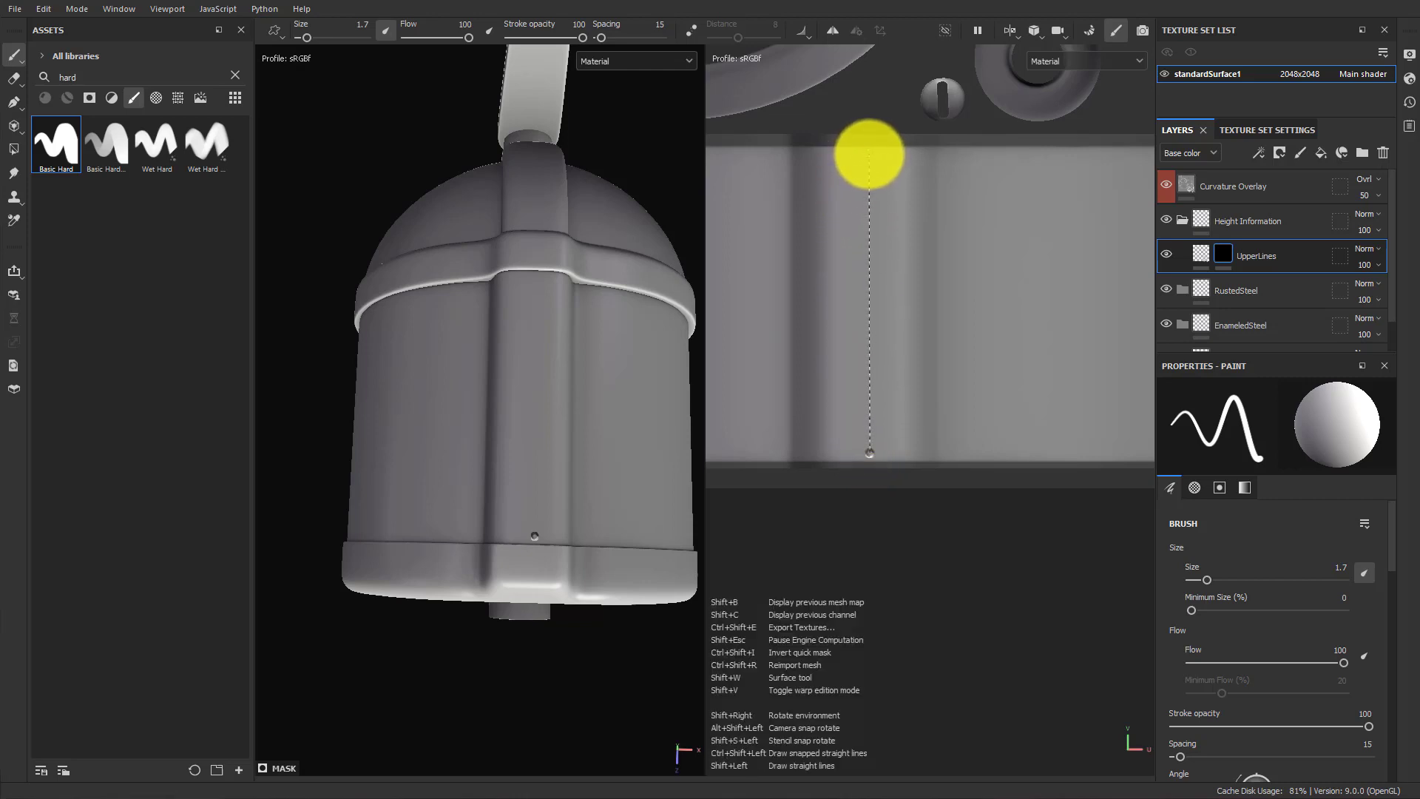
{"action": "left_click", "coordinate": [869, 154], "text": "shift"}
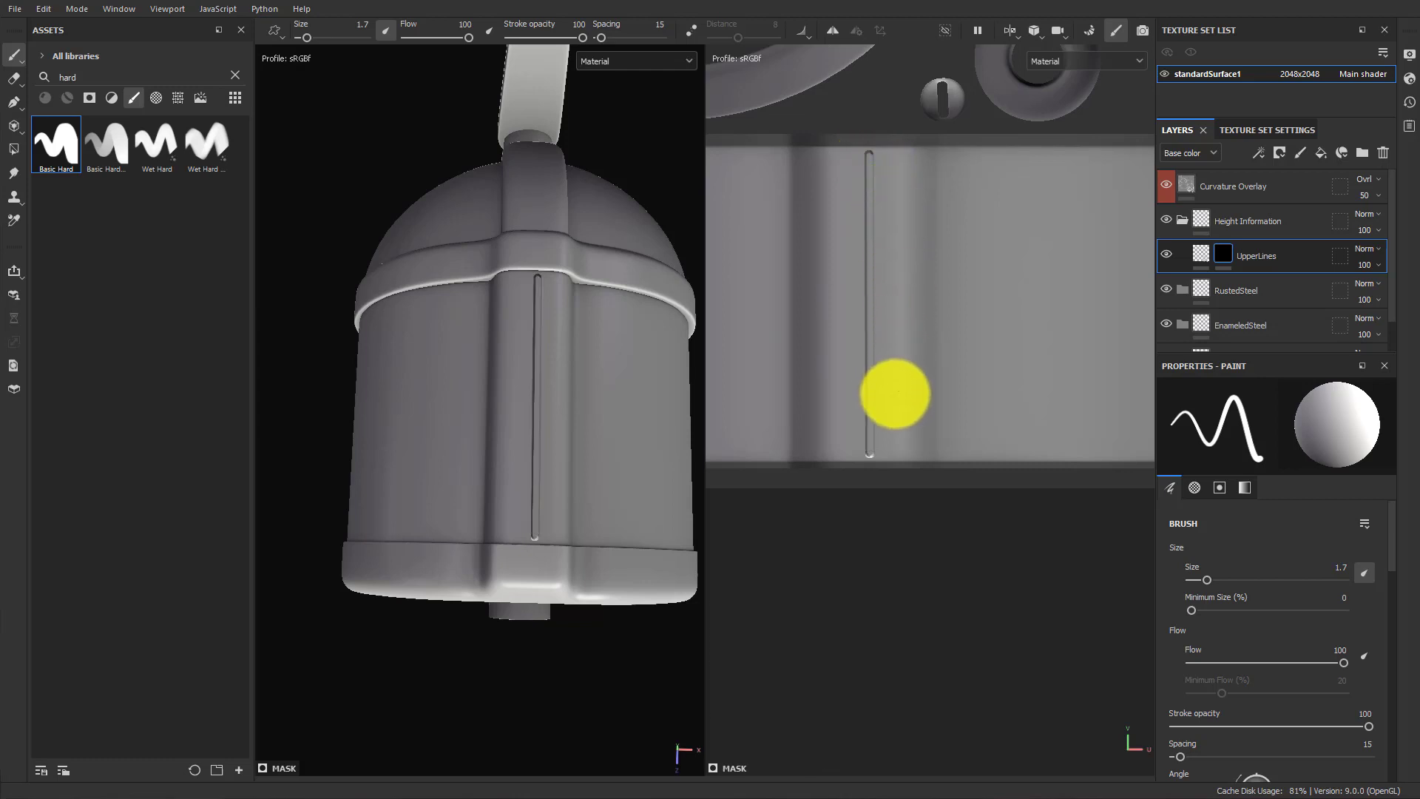
{"action": "key", "text": "ctrl+z"}
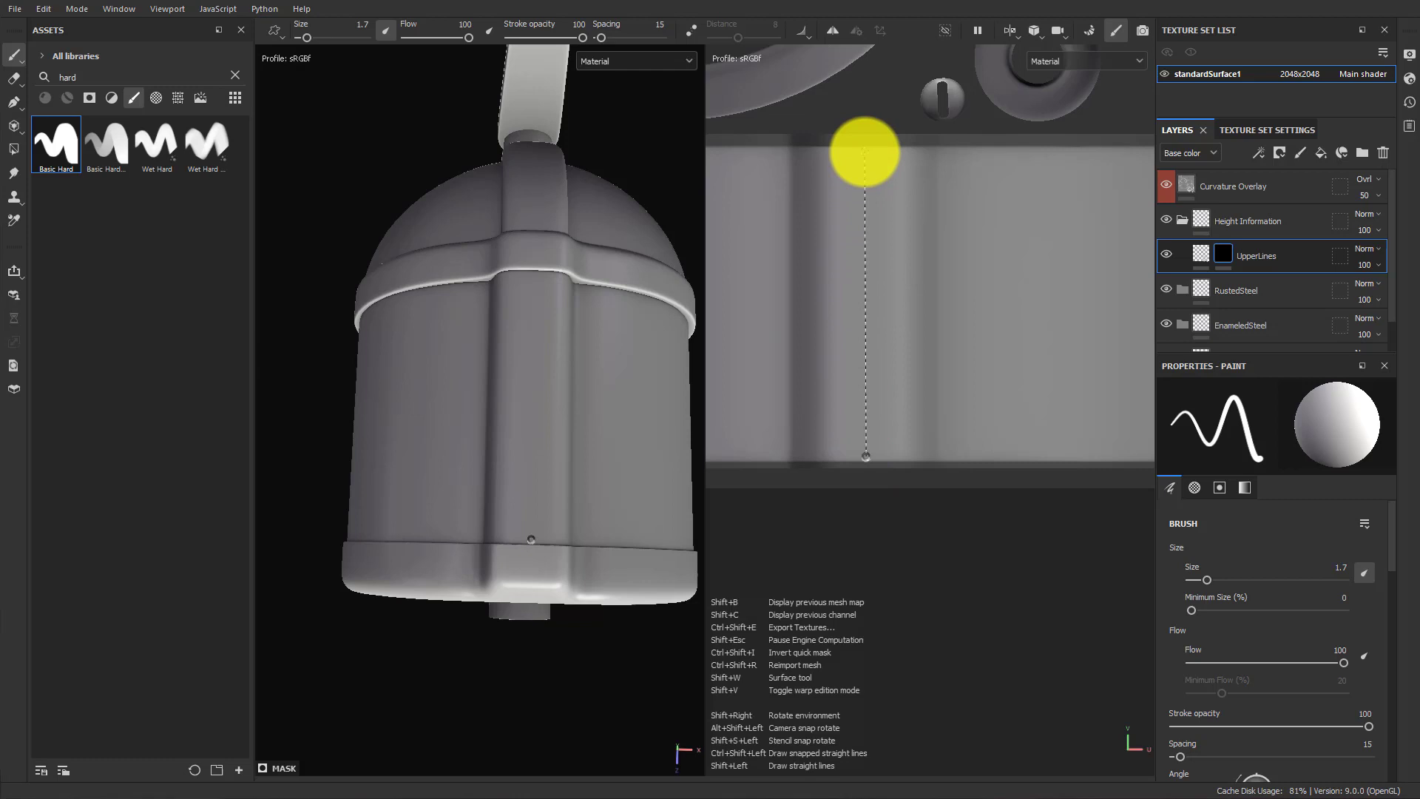
{"action": "left_click", "coordinate": [864, 153], "text": "shift"}
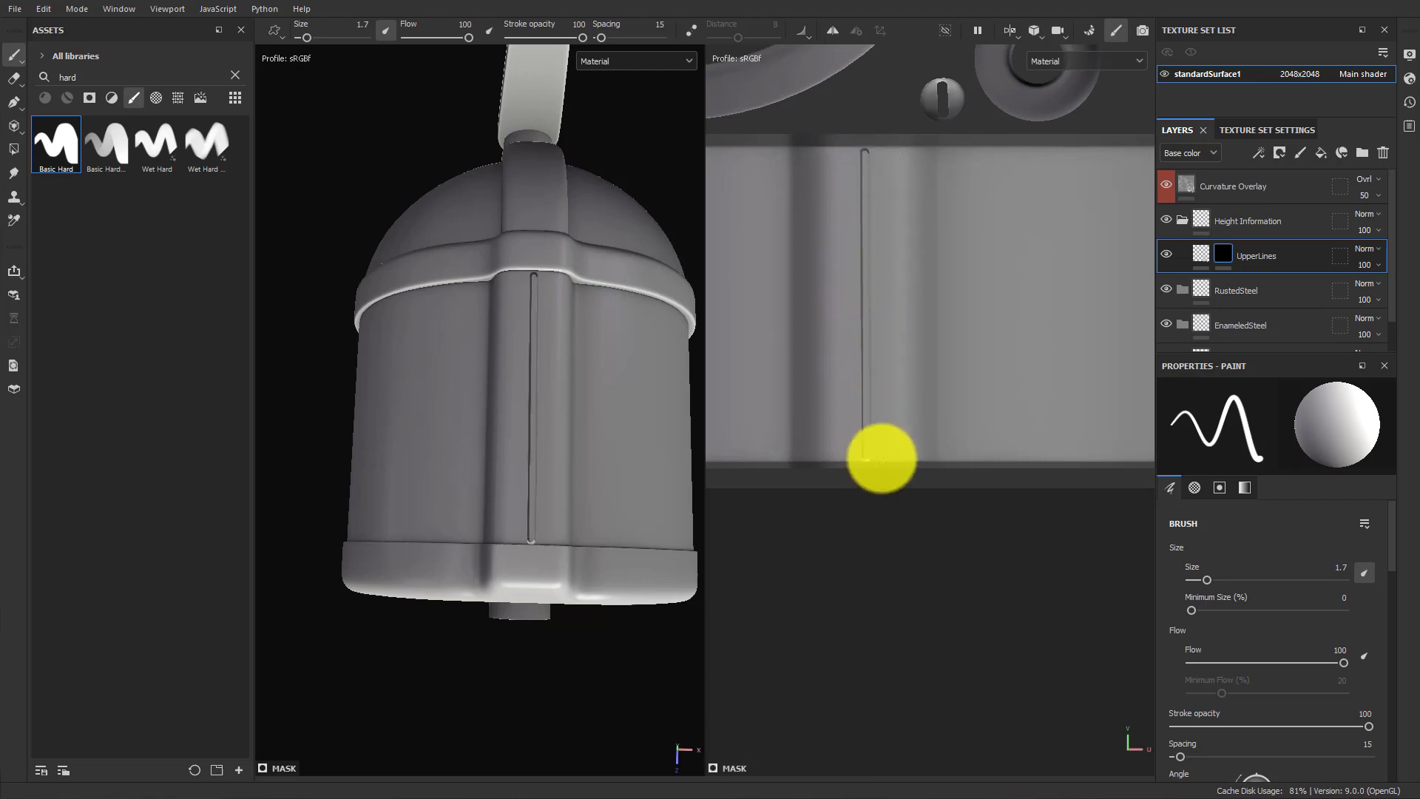
Paint one straight line on each side of the middle line, both spreading outward toward the domed end of the body.
{"action": "left_click", "coordinate": [882, 457]}
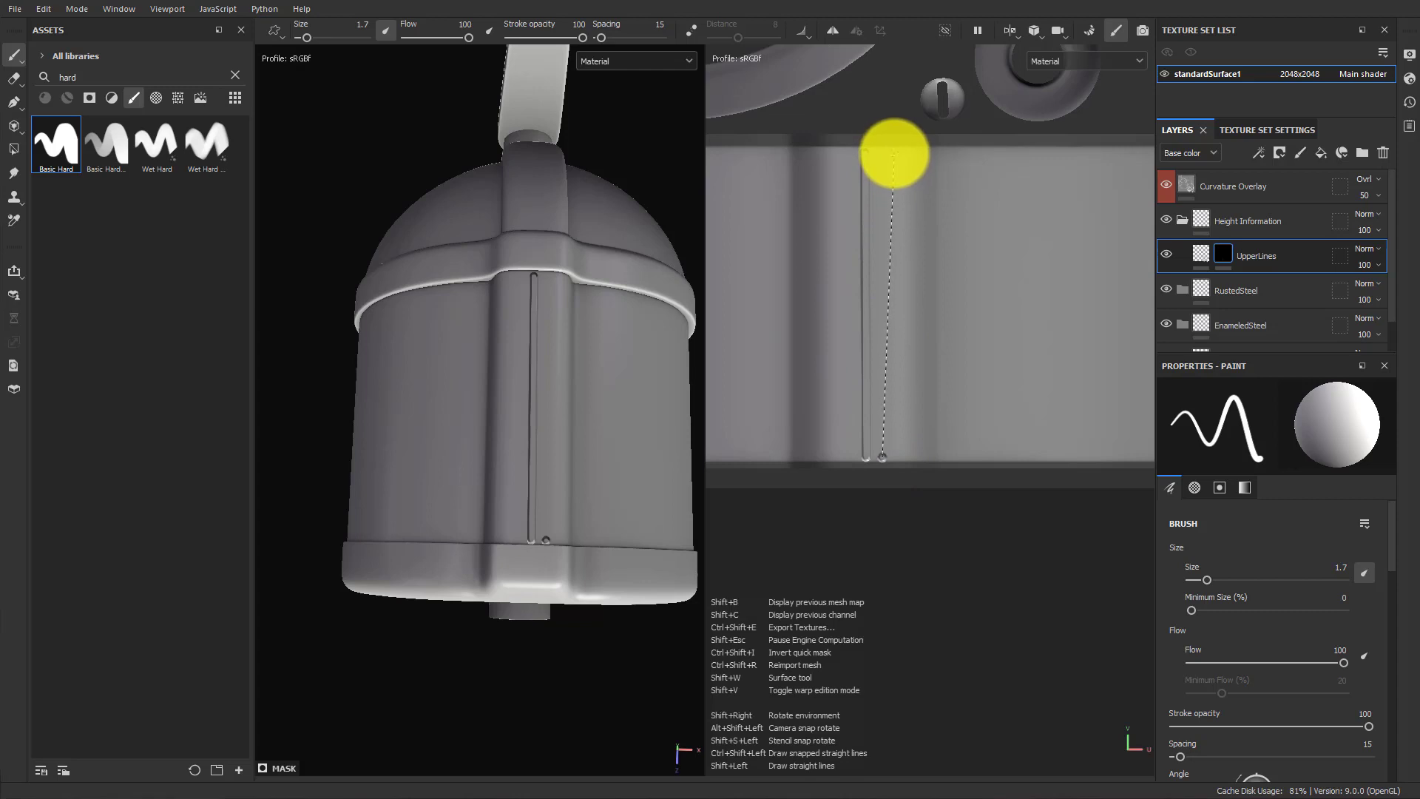
{"action": "left_click", "coordinate": [893, 153], "text": "shift"}
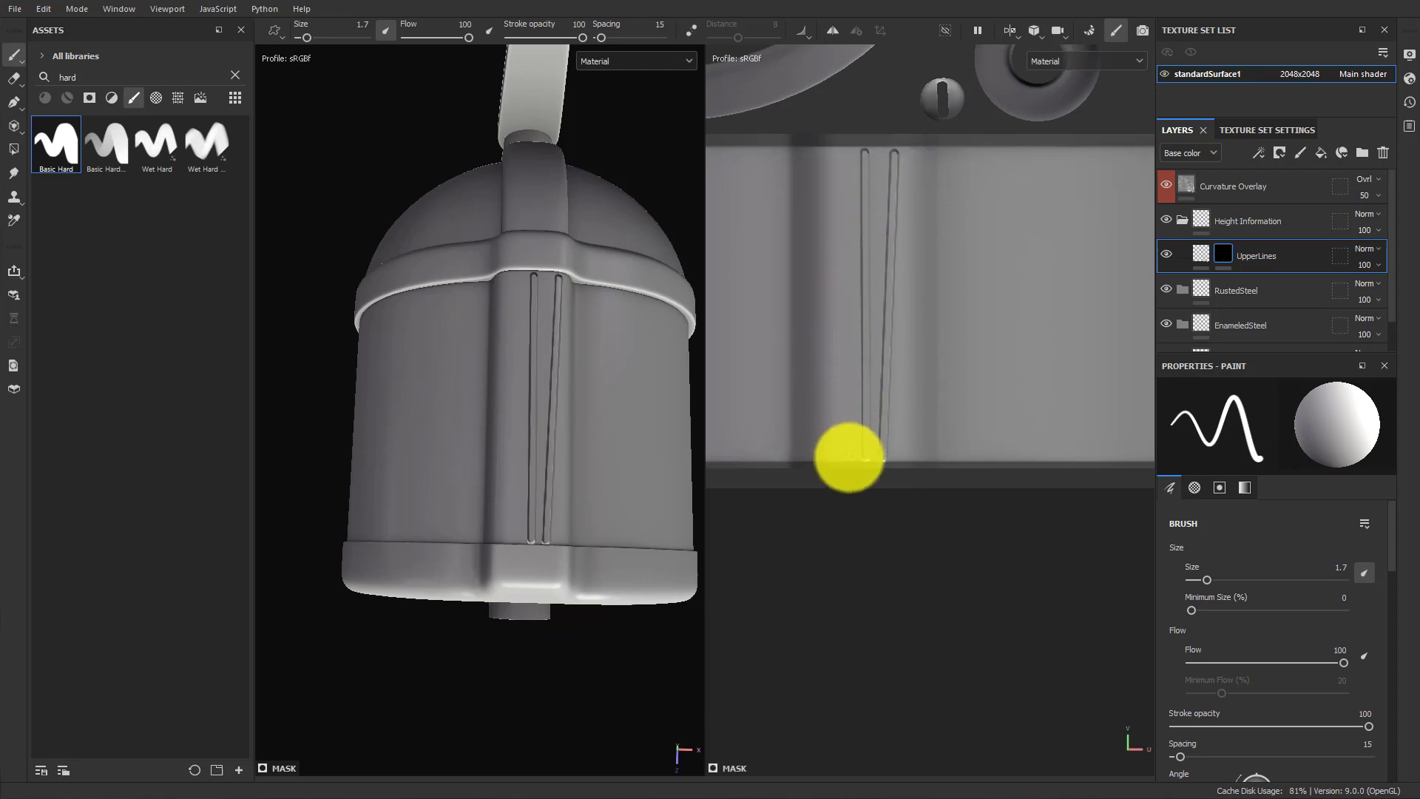
{"action": "left_click", "coordinate": [851, 458]}
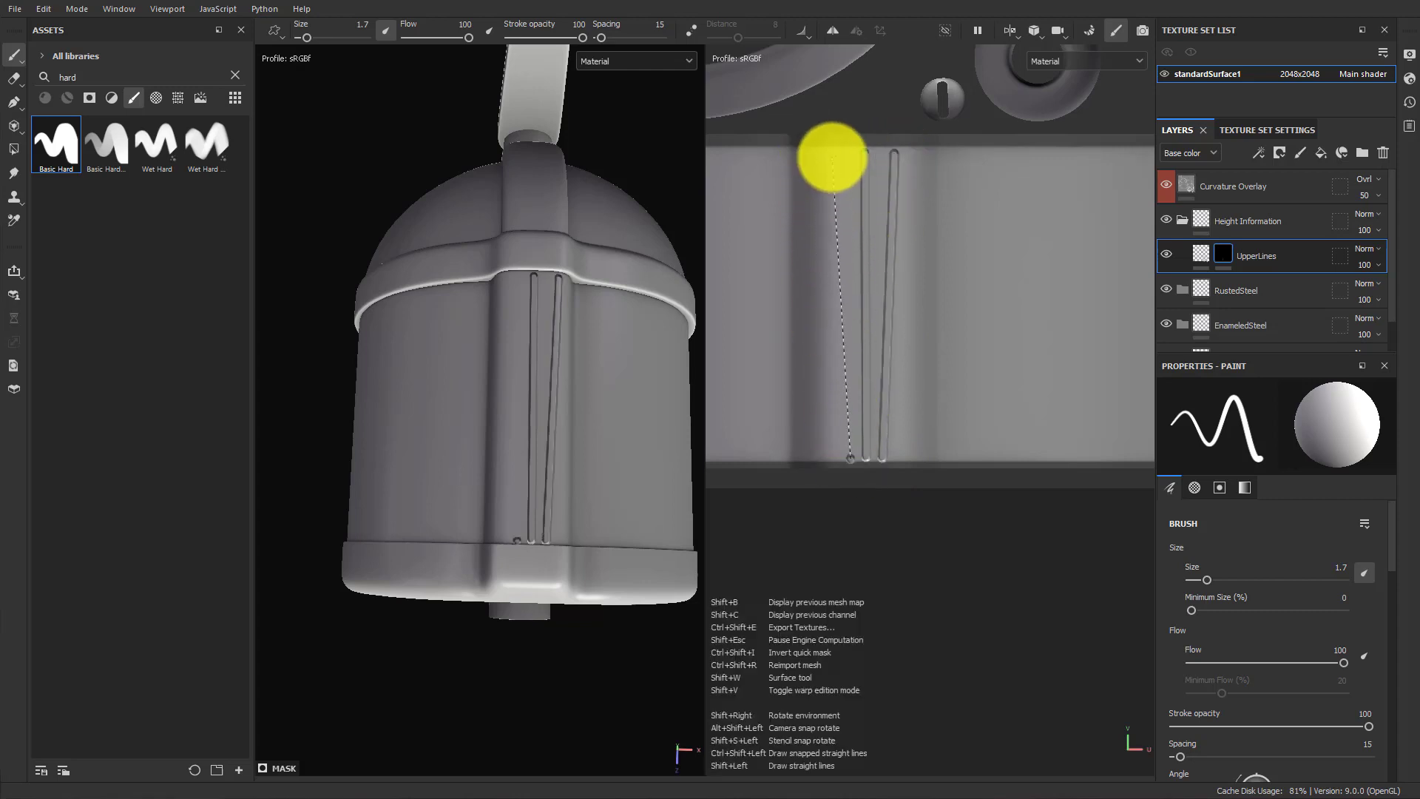
{"action": "left_click", "coordinate": [834, 153], "text": "shift"}
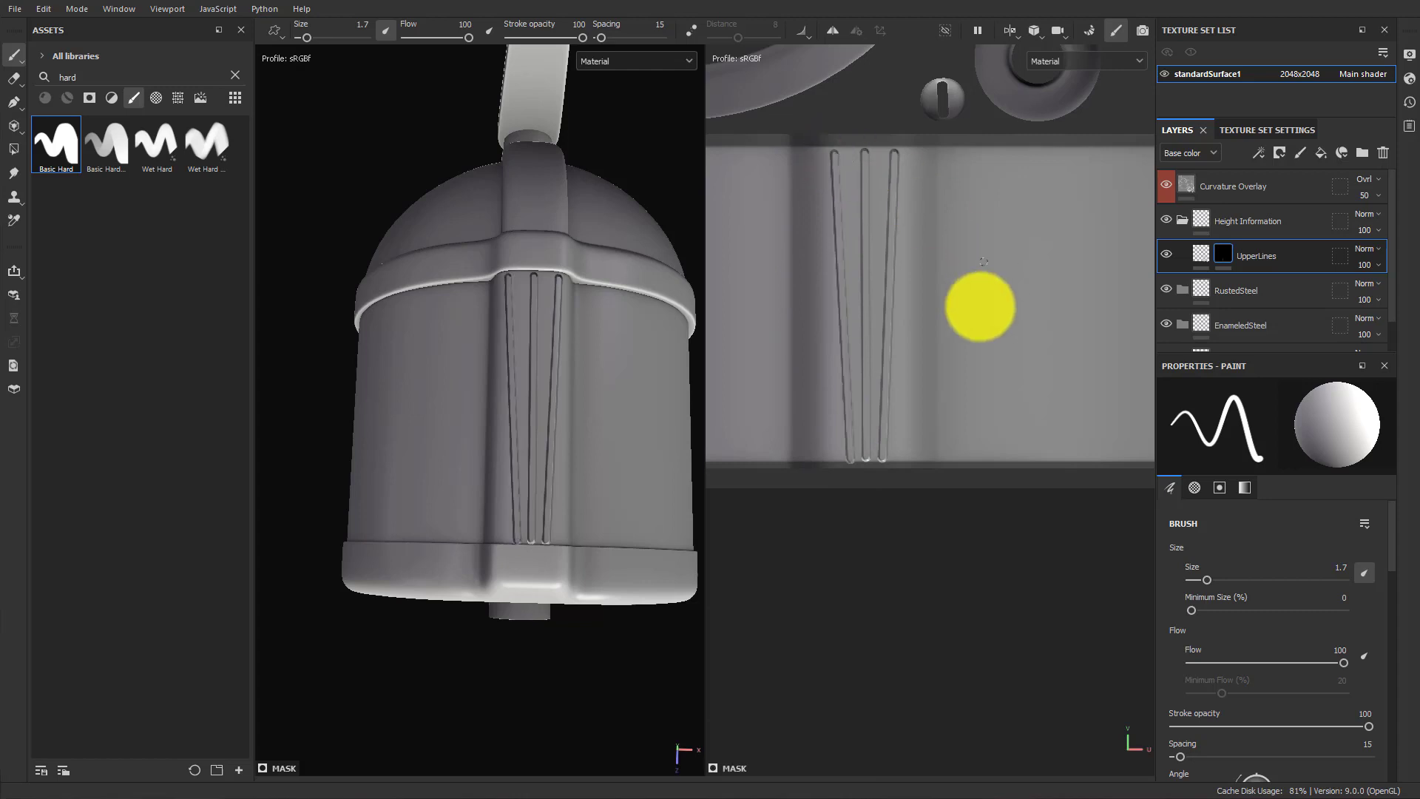
Set the brush grayscale to 0 and trim both ends of the three lines square with straight strokes in the mask.
{"action": "mouse_move", "coordinate": [476, 555]}
{"action": "left_mouse_down", "text": "alt"}
{"action": "mouse_move", "coordinate": [469, 501]}
{"action": "mouse_move", "coordinate": [530, 507]}
{"action": "mouse_move", "coordinate": [443, 529]}
{"action": "left_mouse_up", "text": "alt"}
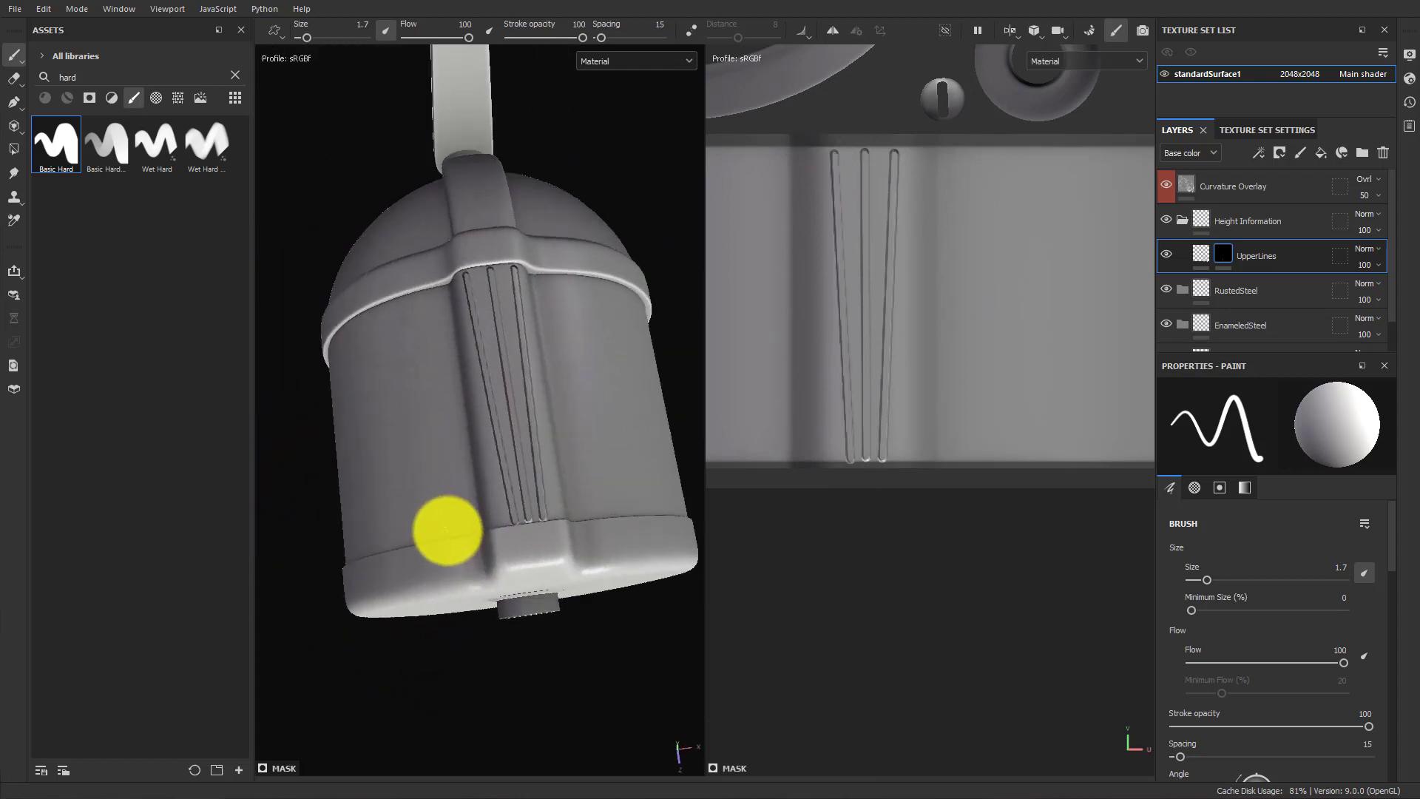
{"action": "scroll", "coordinate": [1372, 608], "scroll_direction": "down", "scroll_amount": 10}
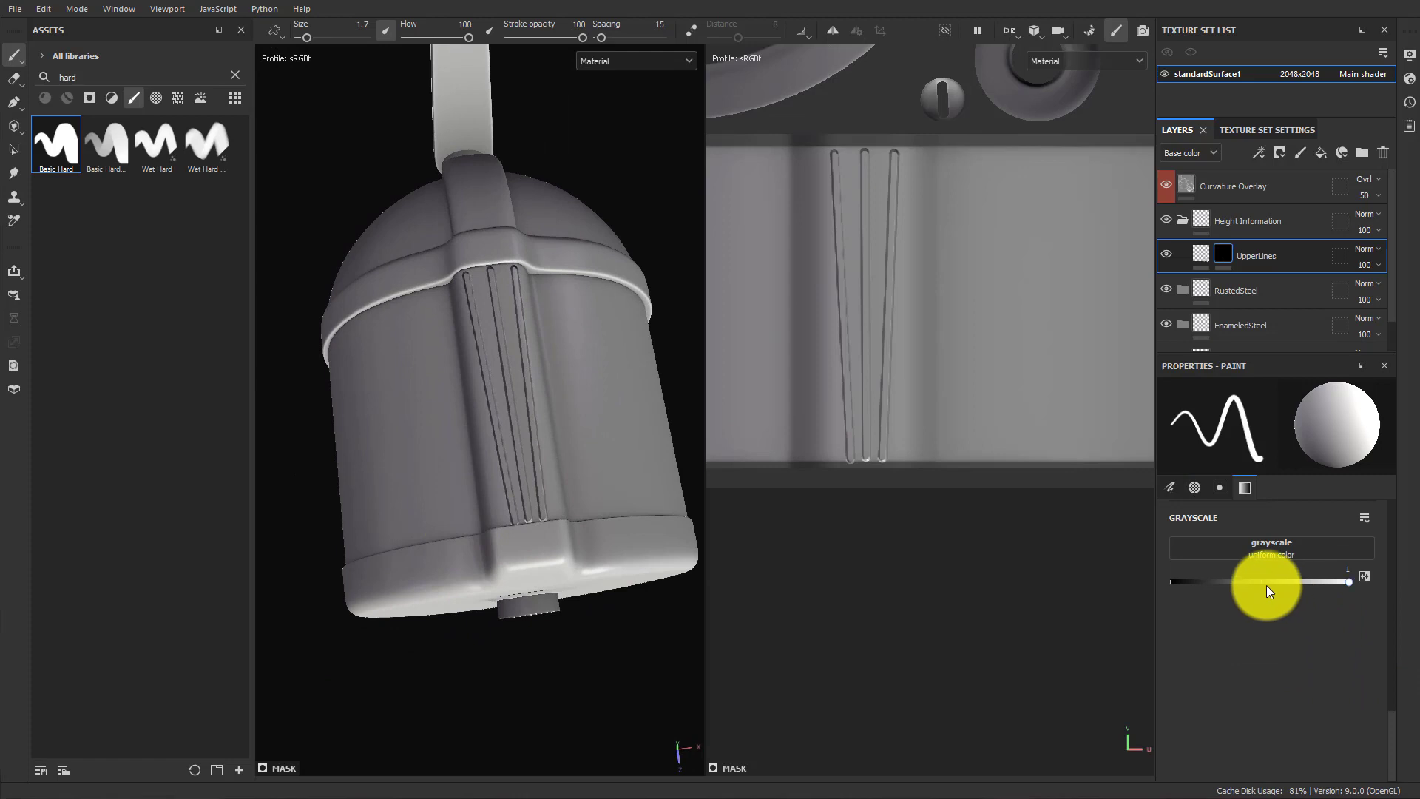
{"action": "left_click_drag", "start_coordinate": [1266, 584], "coordinate": [1116, 582]}
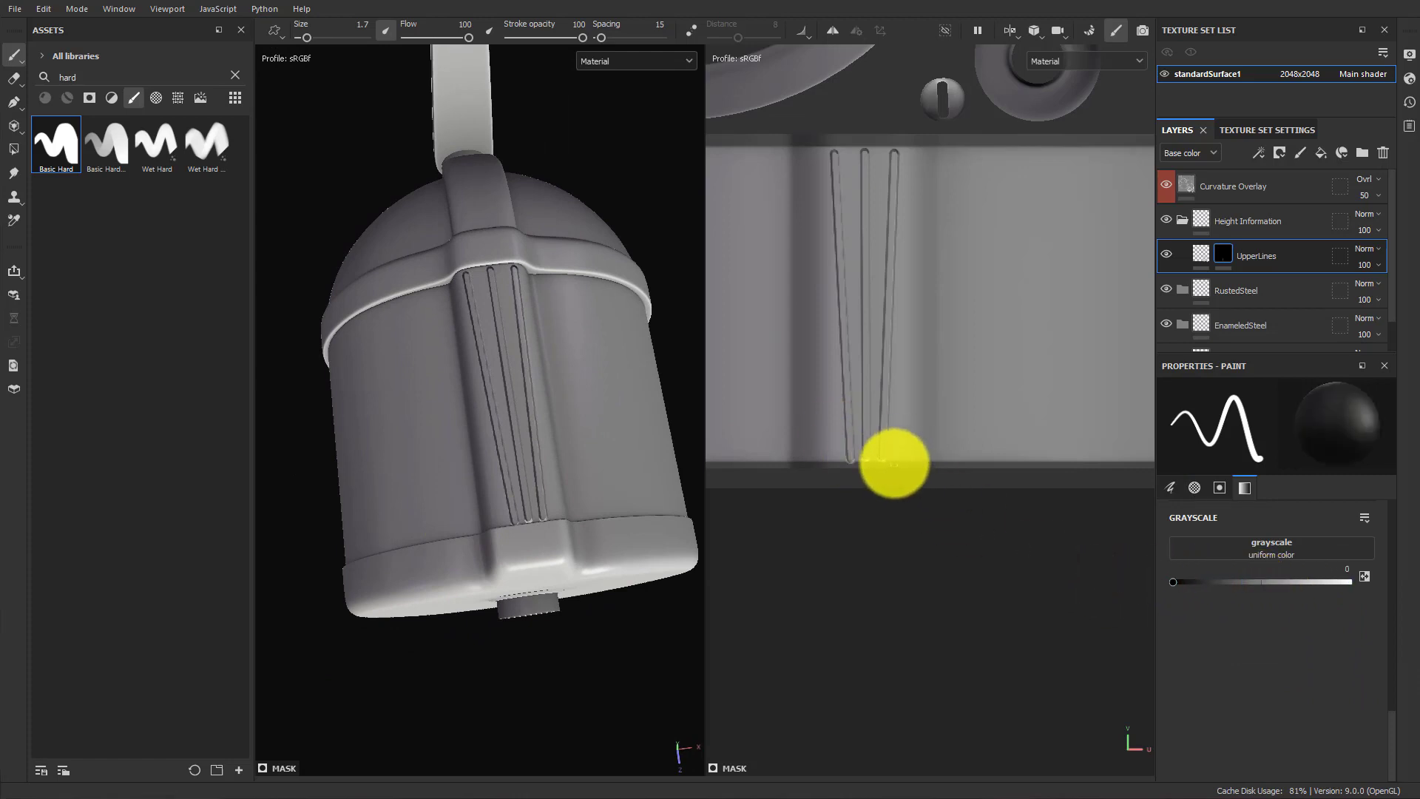
{"action": "left_click", "coordinate": [838, 463], "text": "shift"}
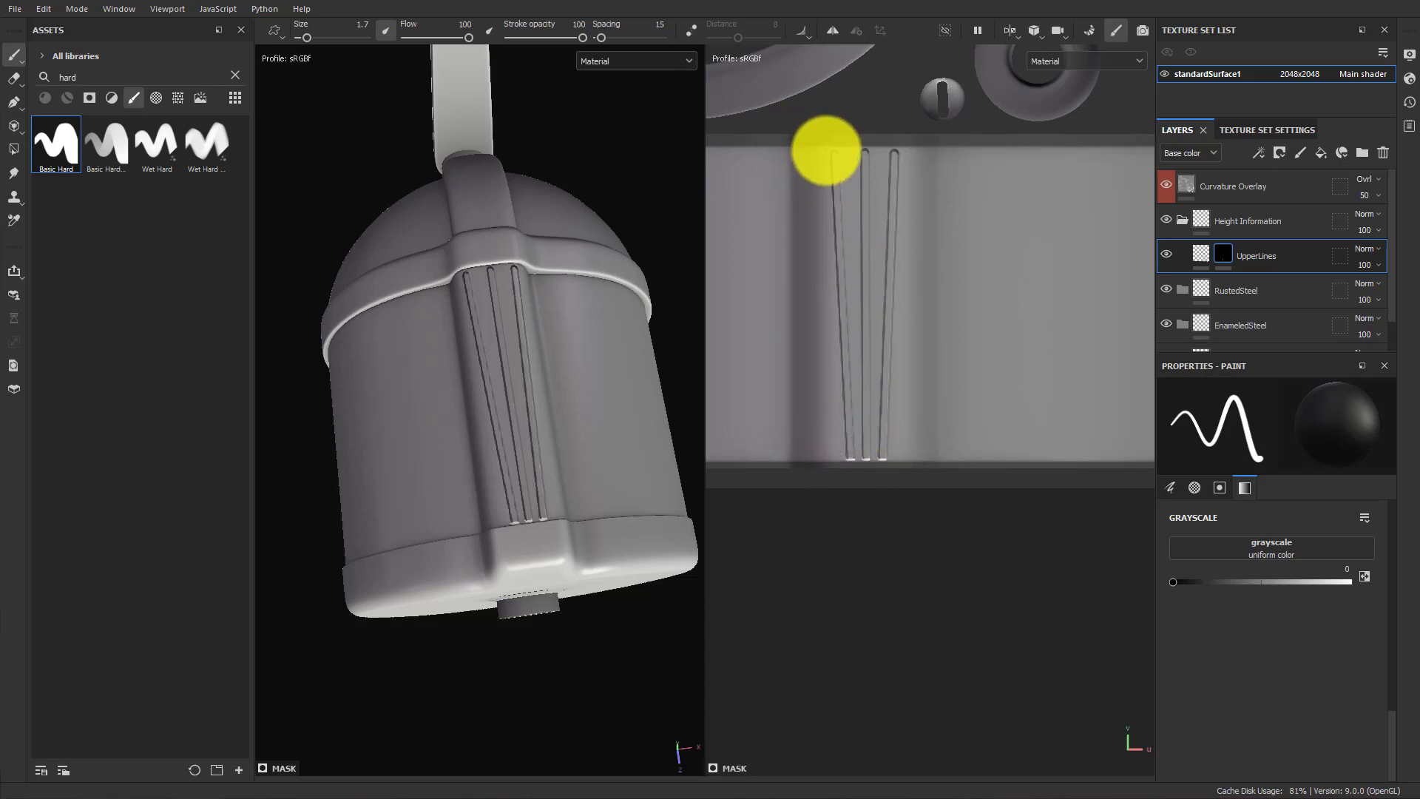
{"action": "key", "text": "shift"}
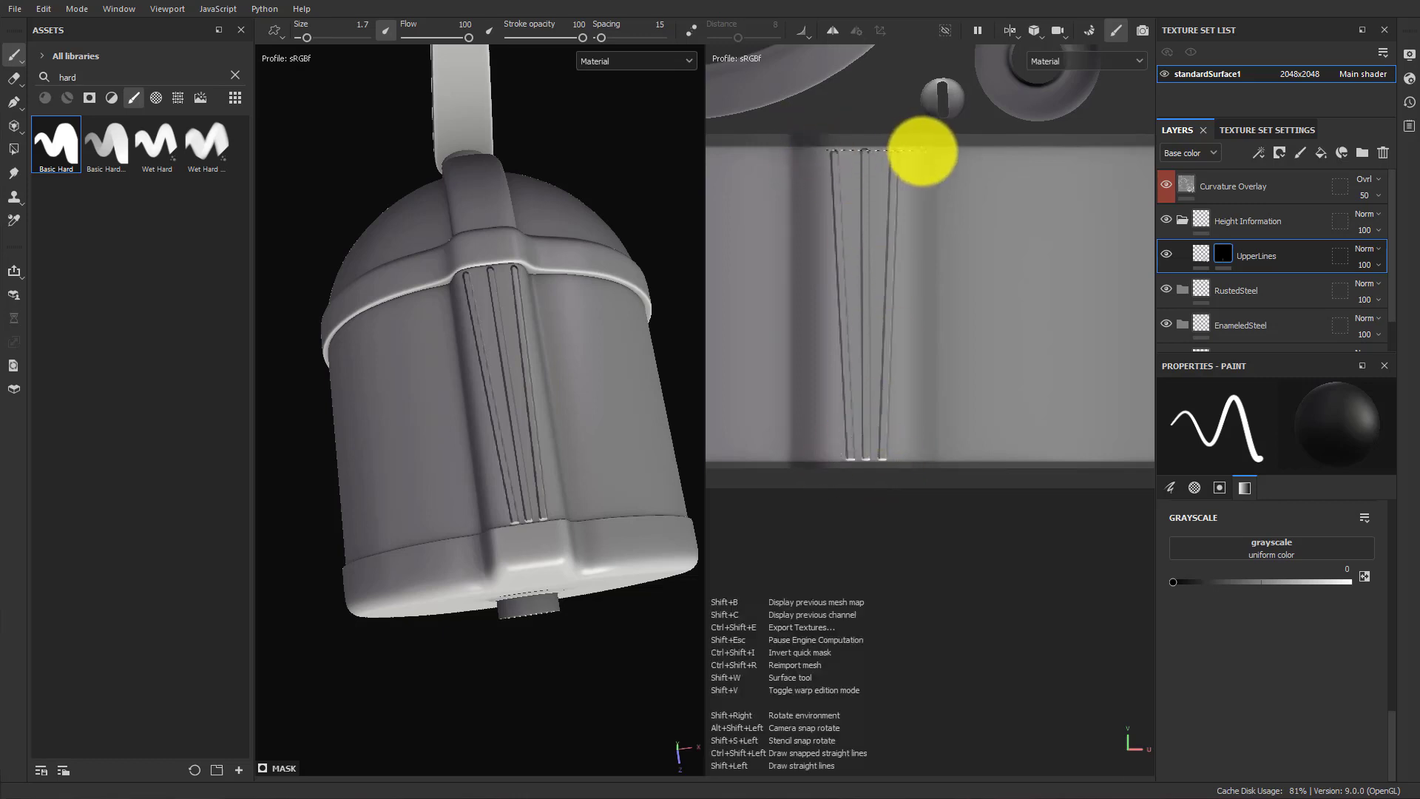
{"action": "left_click", "coordinate": [1230, 249]}
{"action": "left_click_drag", "start_coordinate": [574, 412], "coordinate": [539, 578], "text": "alt"}
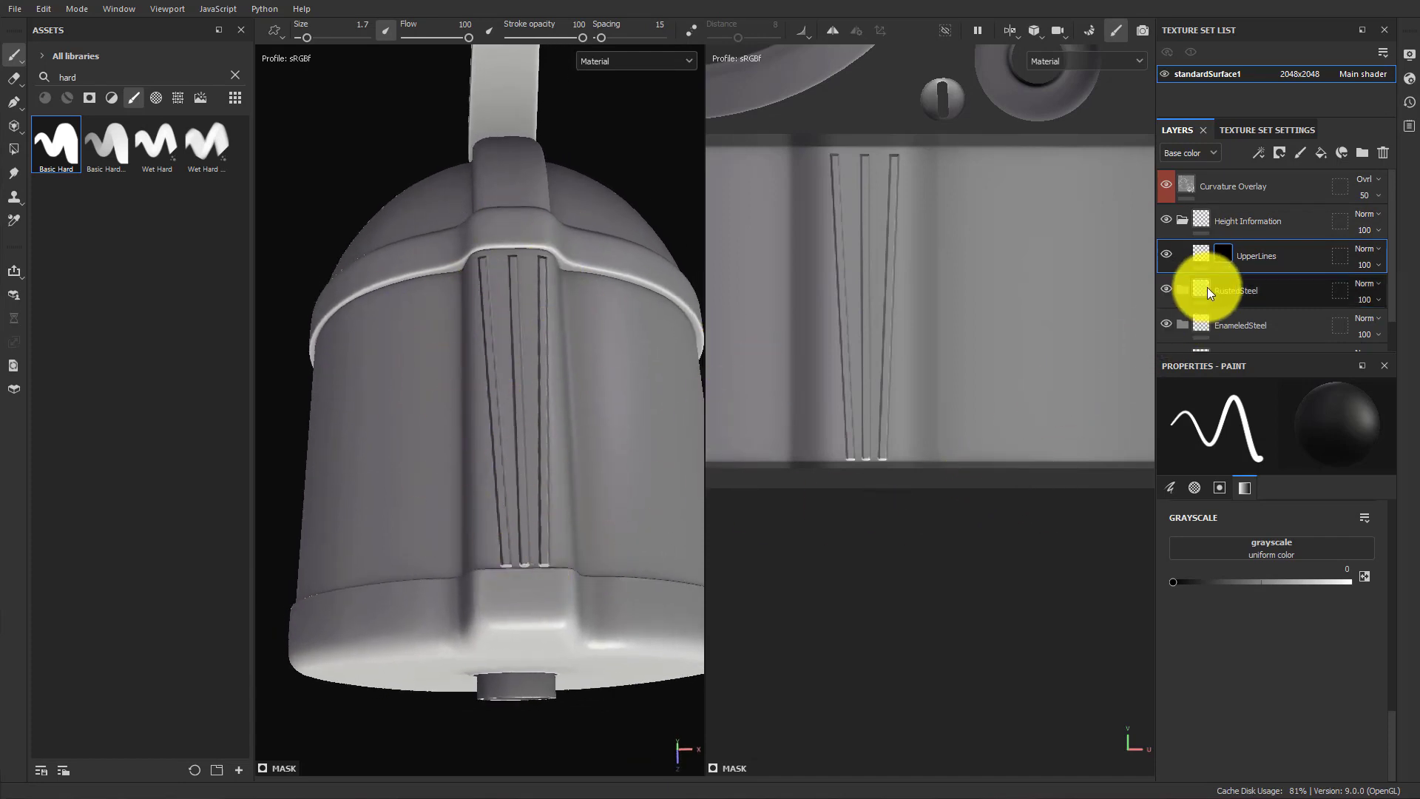
{"action": "right_click", "coordinate": [1224, 253]}
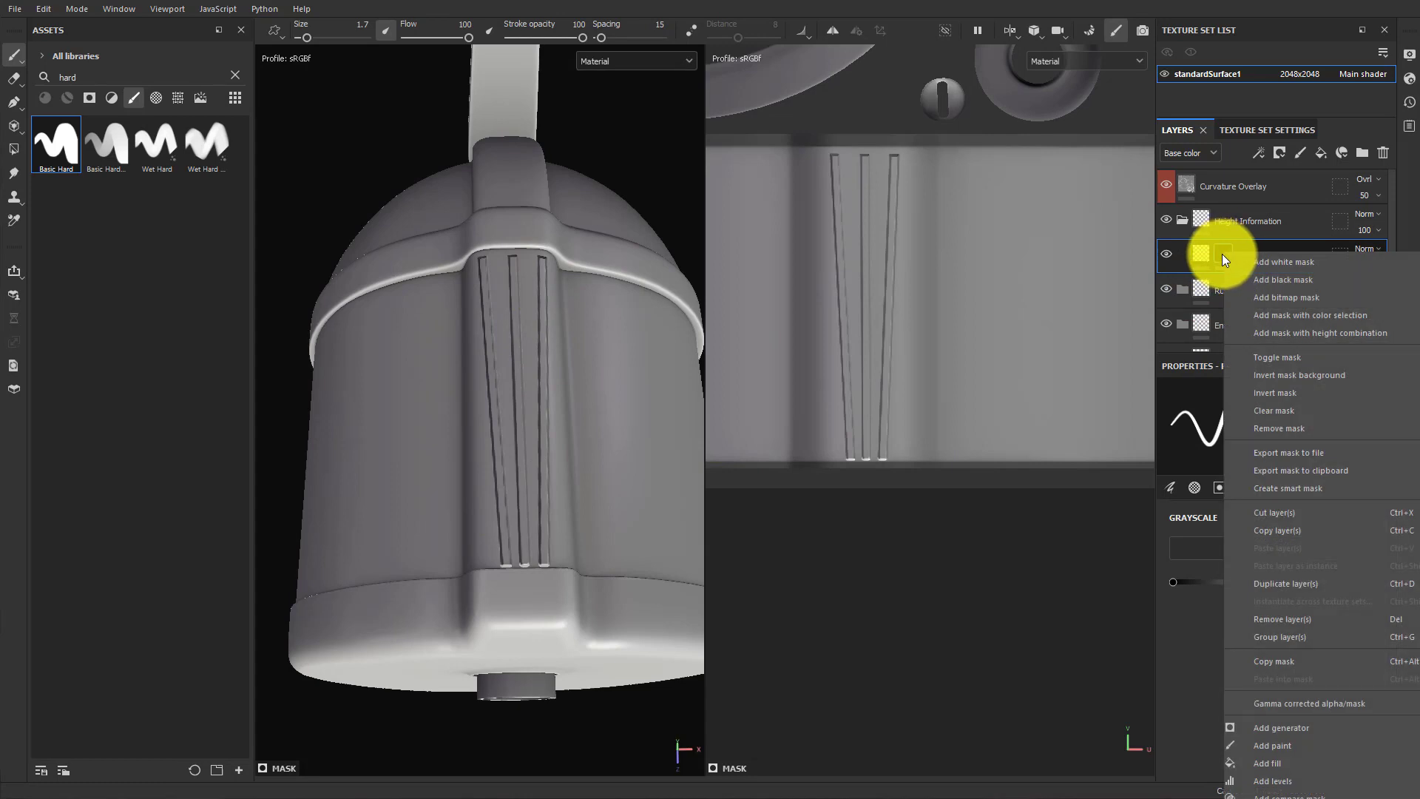
{"action": "left_click", "coordinate": [1262, 758]}
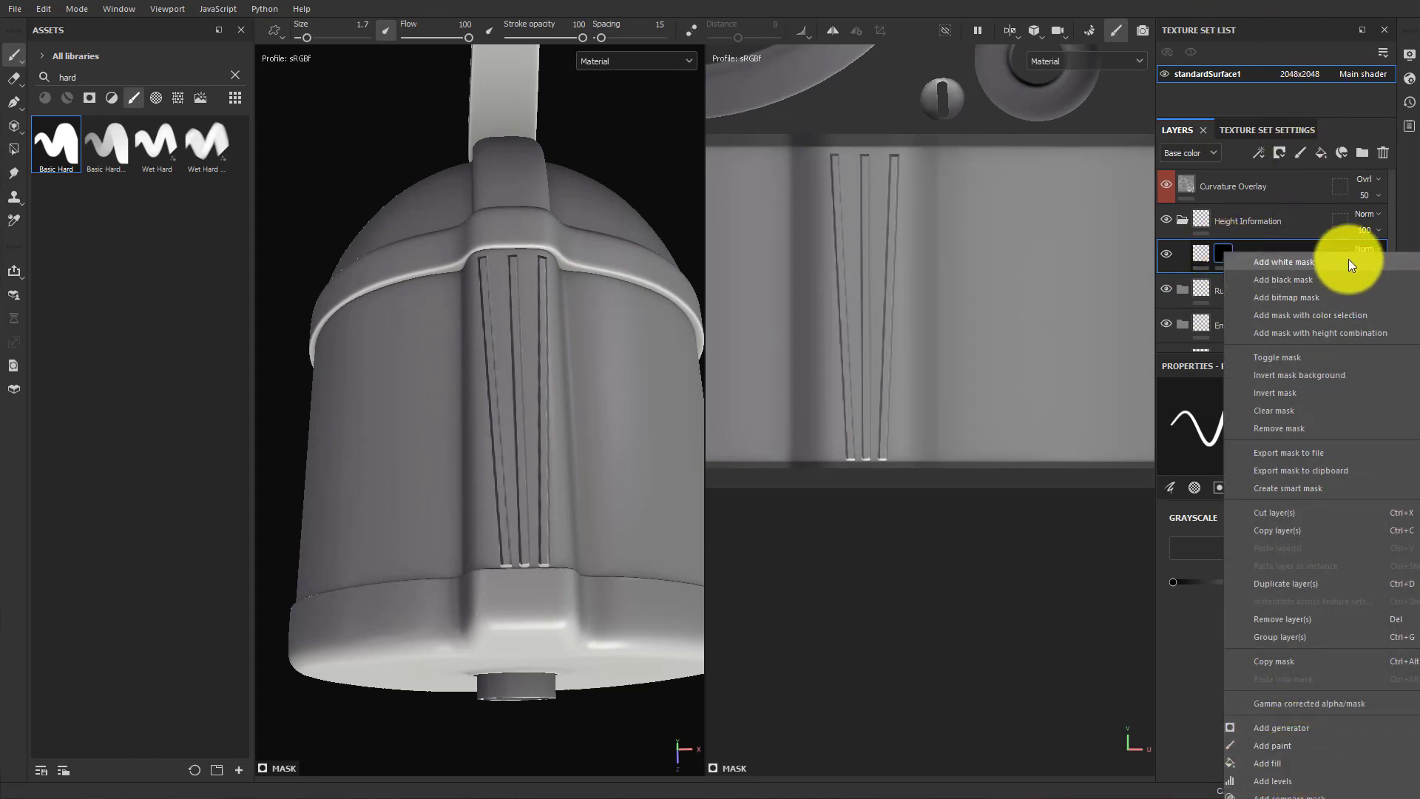
{"action": "left_click", "coordinate": [1287, 796]}
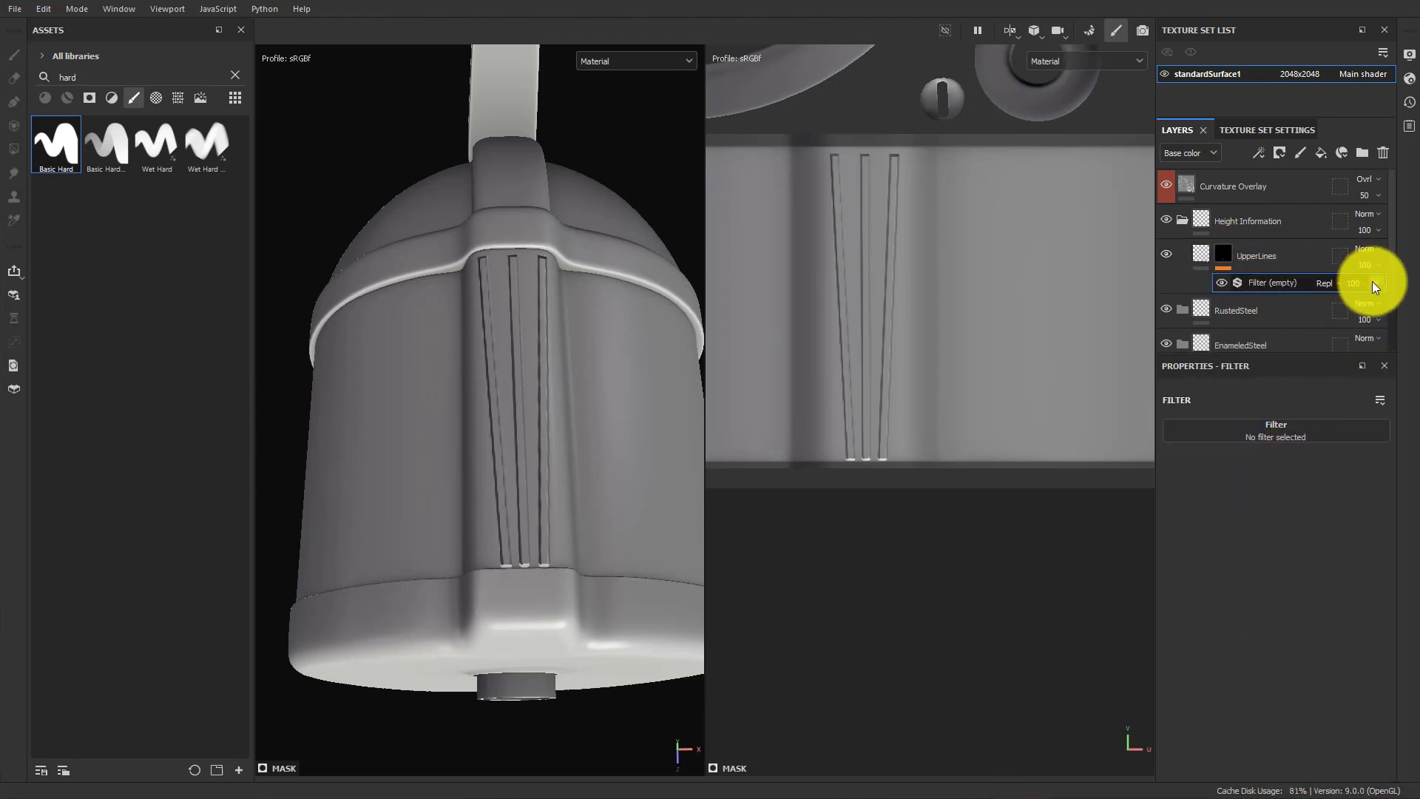
{"action": "key", "text": "ctrl+z"}
Add a Blur filter to the UpperLines mask and set its Blur Intensity to 0.4.
{"action": "right_click", "coordinate": [1225, 254]}
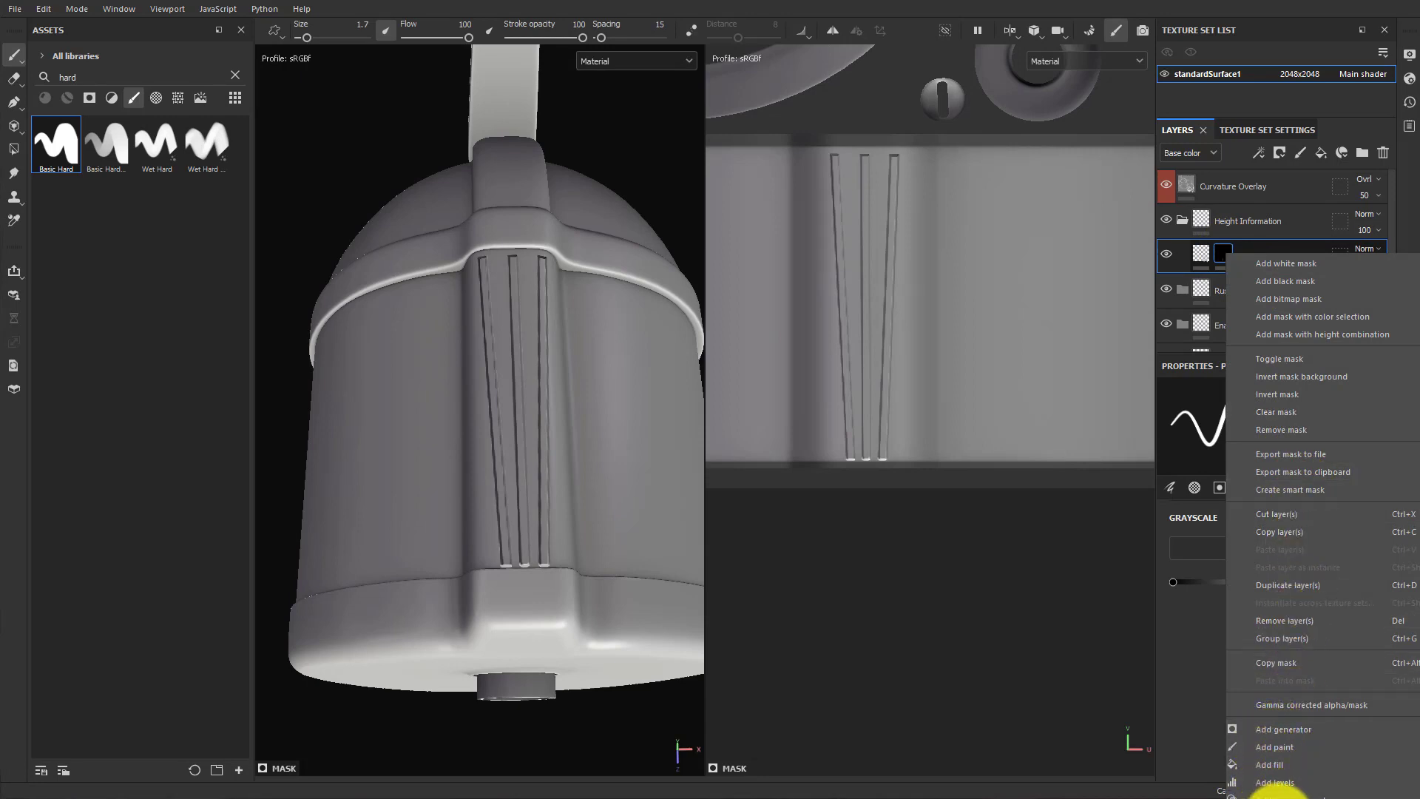
{"action": "left_click", "coordinate": [1281, 794]}
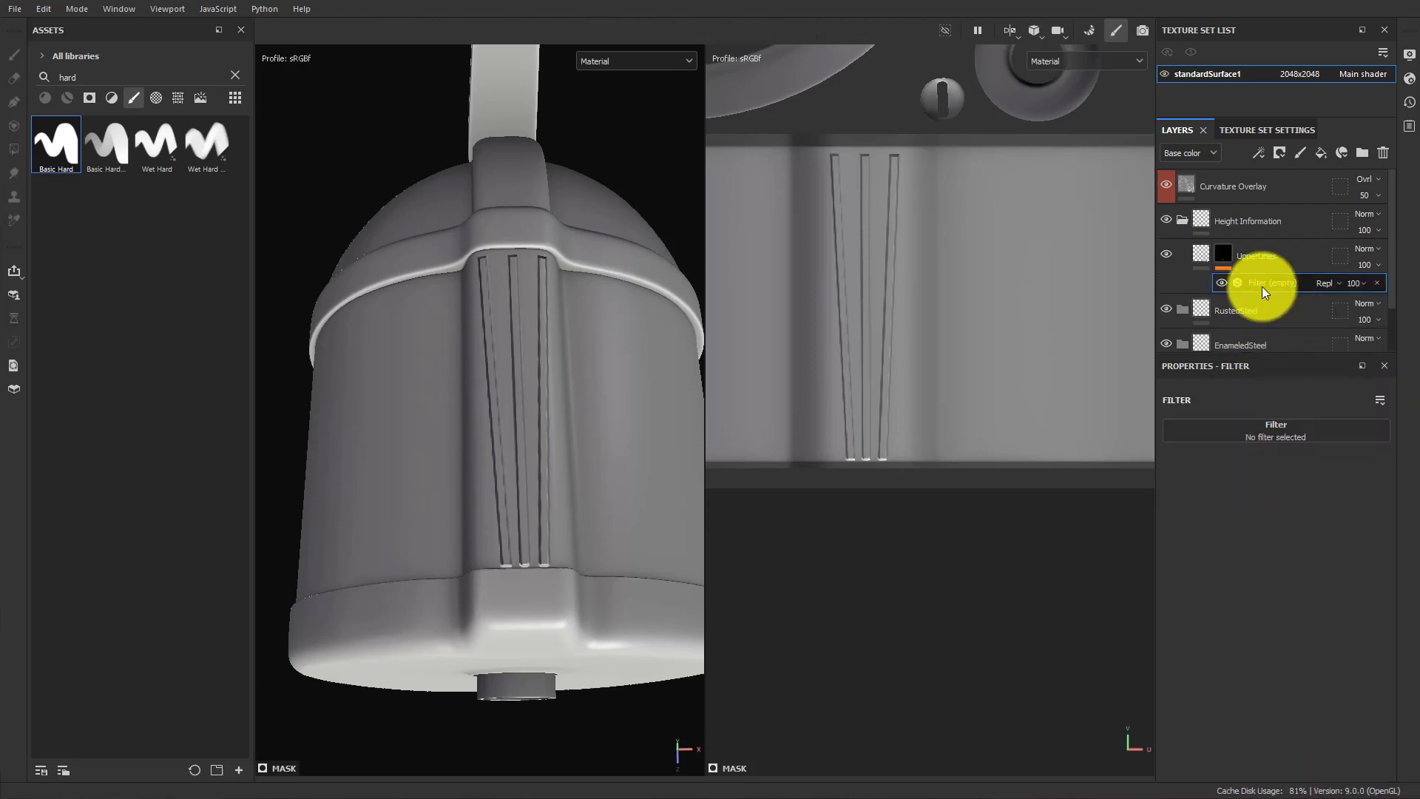
{"action": "left_click", "coordinate": [1273, 434]}
{"action": "left_click", "coordinate": [1387, 482]}
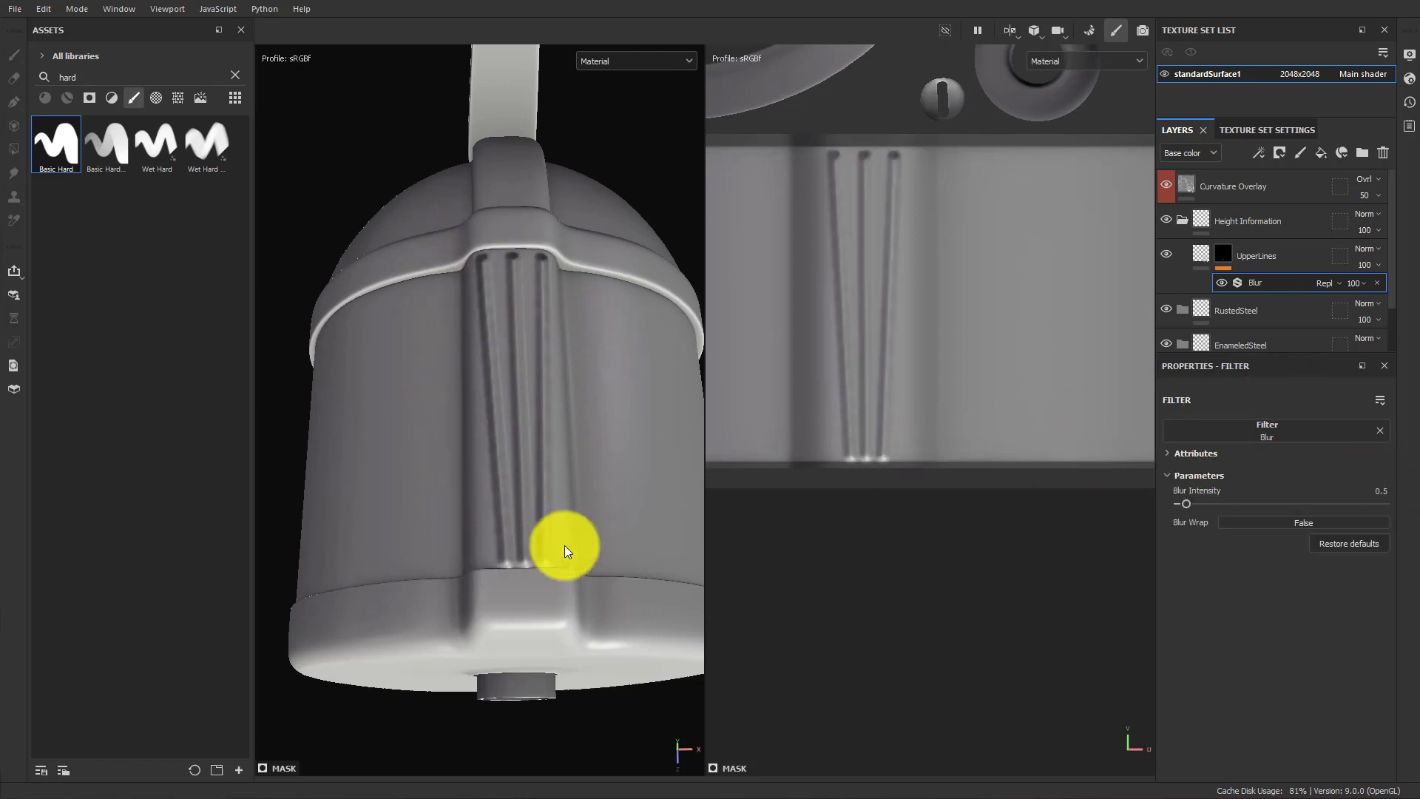
{"action": "left_click_drag", "start_coordinate": [1186, 501], "coordinate": [1182, 500]}
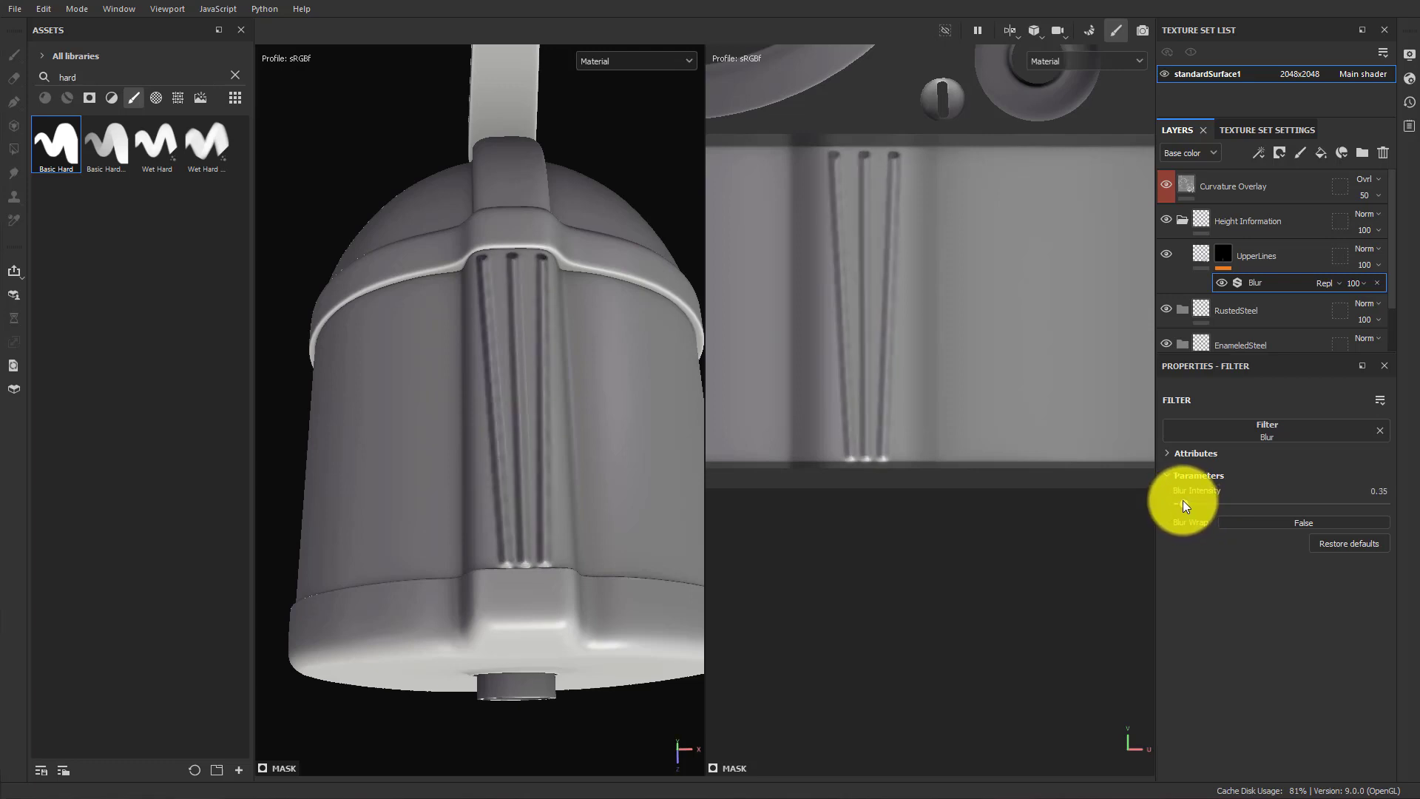
{"action": "left_click_drag", "start_coordinate": [1183, 500], "coordinate": [1184, 500]}
{"action": "left_click_drag", "start_coordinate": [514, 453], "coordinate": [450, 563], "text": "alt"}
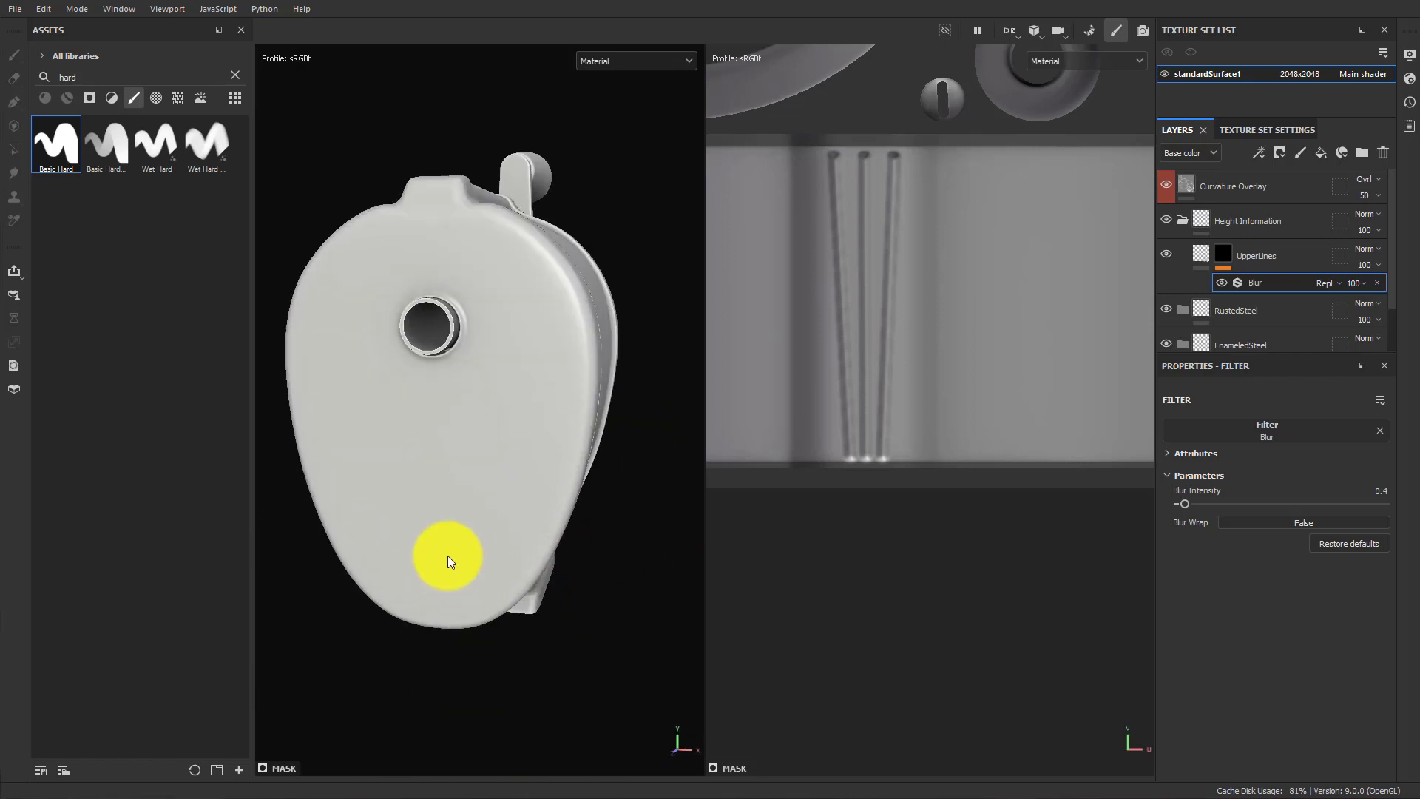
{"action": "left_click_drag", "start_coordinate": [488, 510], "coordinate": [532, 459], "text": "alt"}
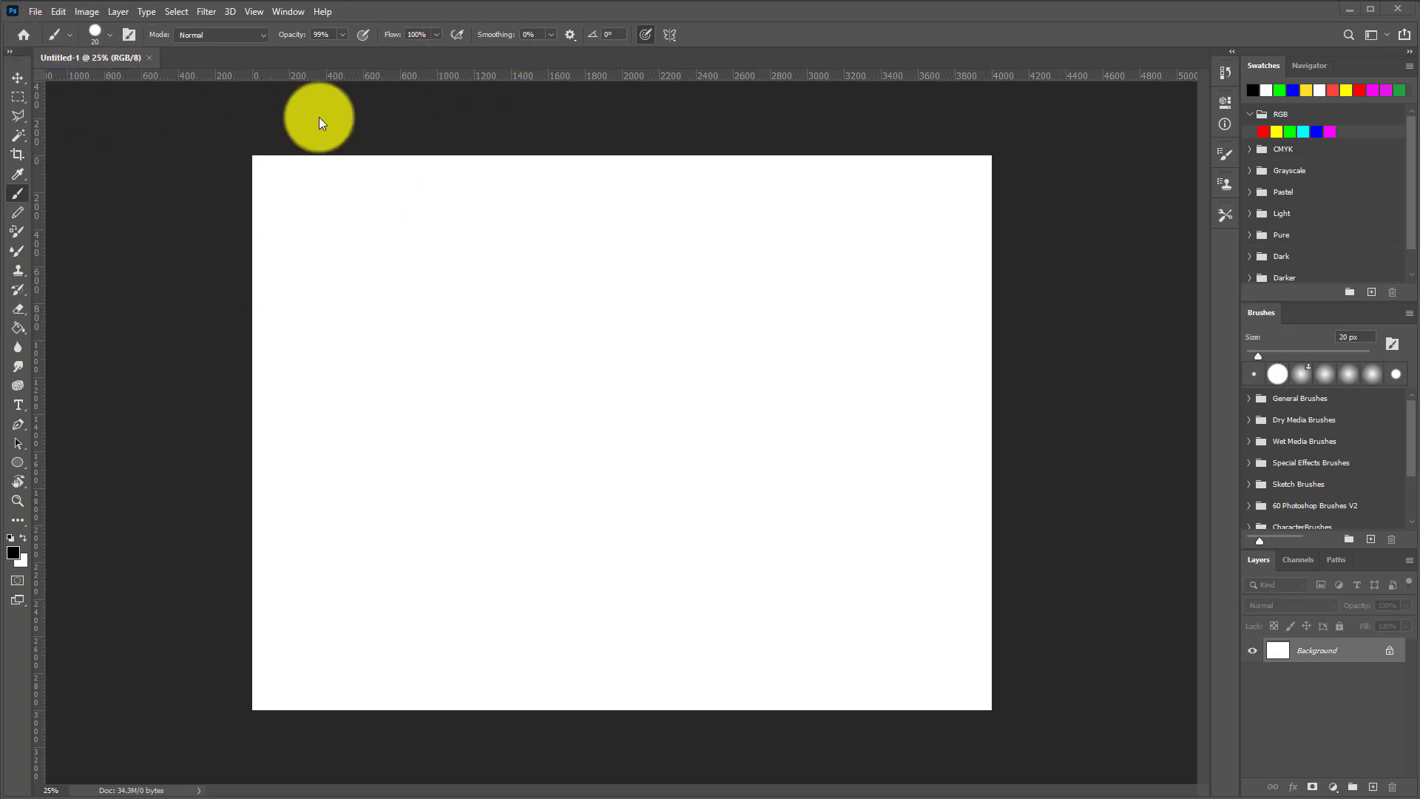
Create a new document 2048 pixels wide and 2048 pixels high.
{"action": "left_click", "coordinate": [39, 10]}
{"action": "left_click", "coordinate": [43, 30]}
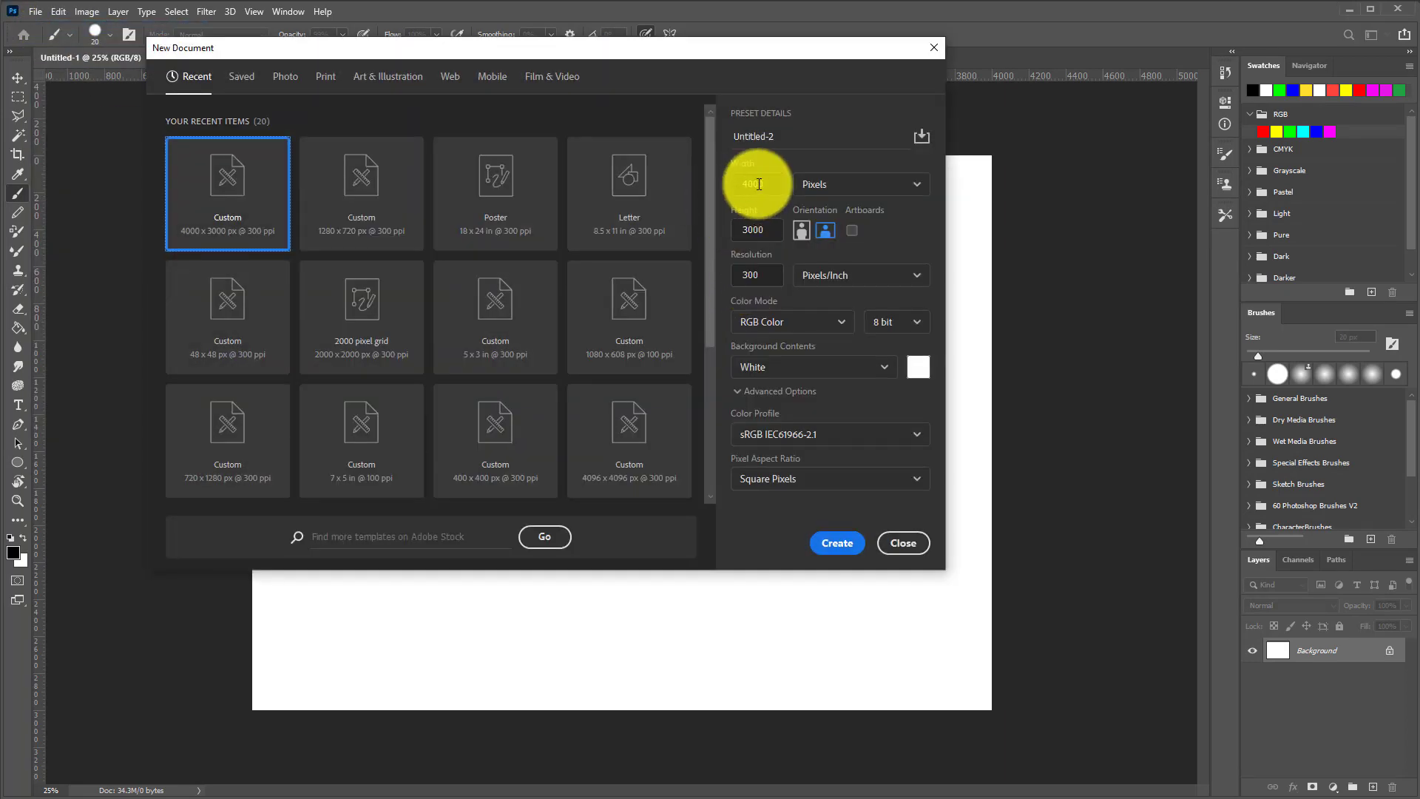
{"action": "double_click", "coordinate": [759, 184]}
{"action": "left_click", "coordinate": [856, 201]}
{"action": "left_click", "coordinate": [759, 180]}
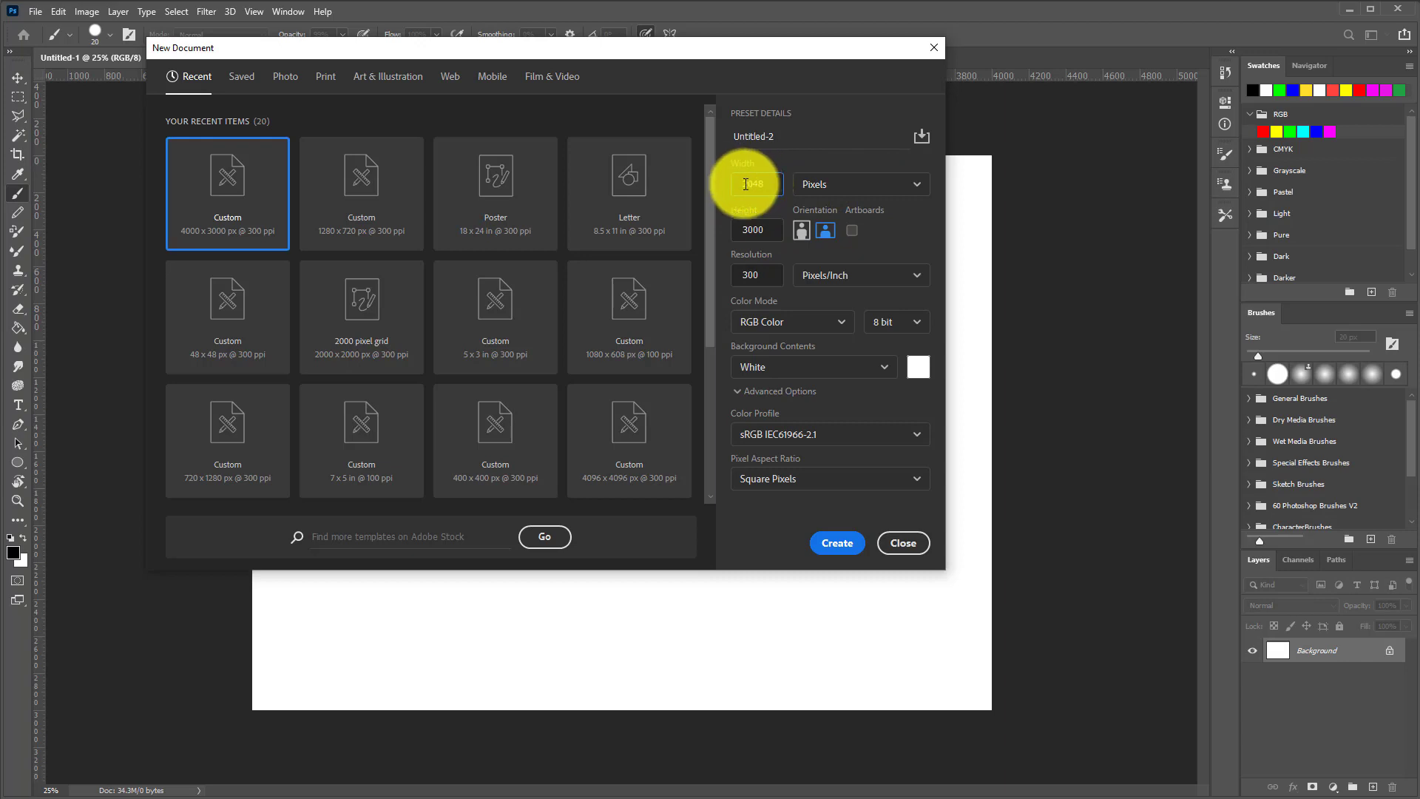
{"action": "double_click", "coordinate": [752, 231]}
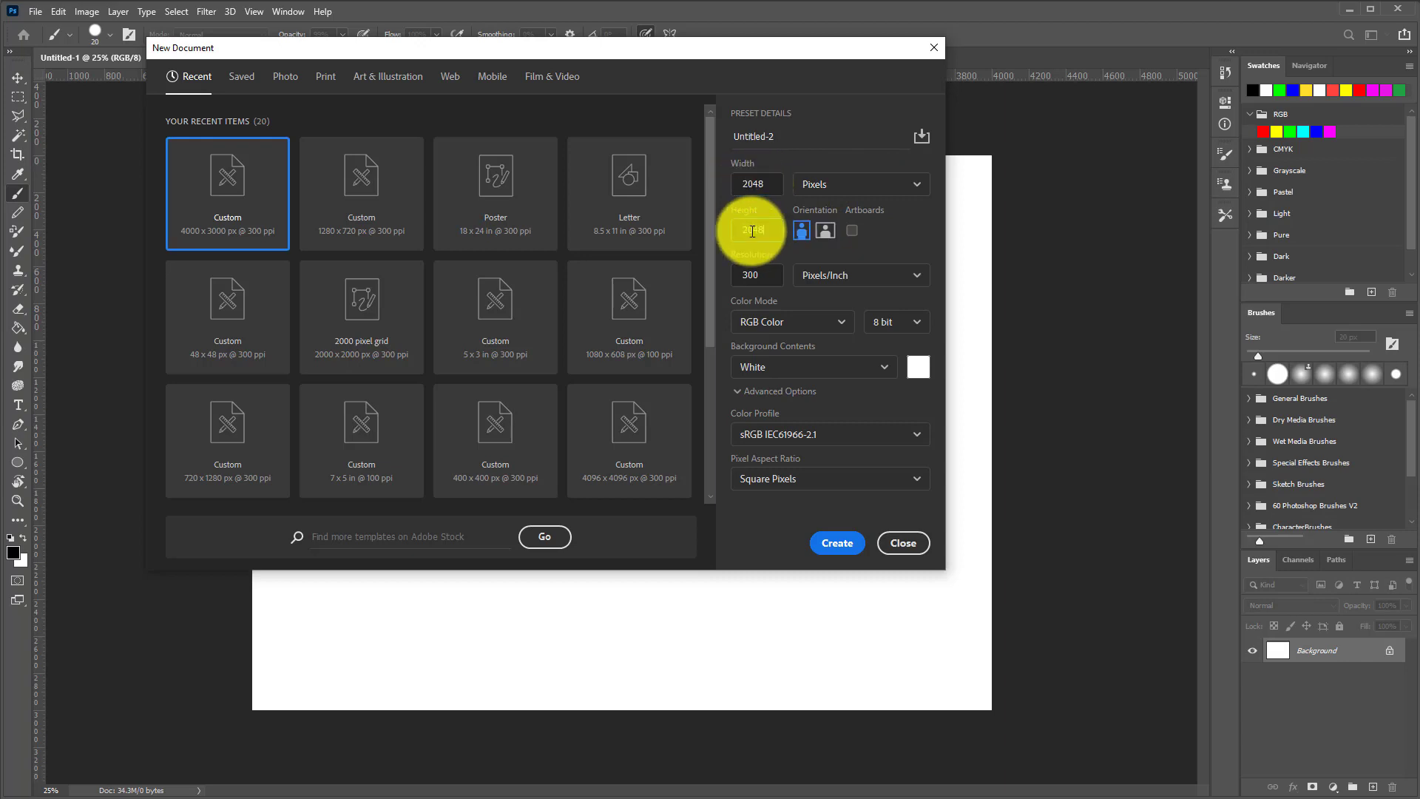
{"action": "left_click", "coordinate": [836, 542]}
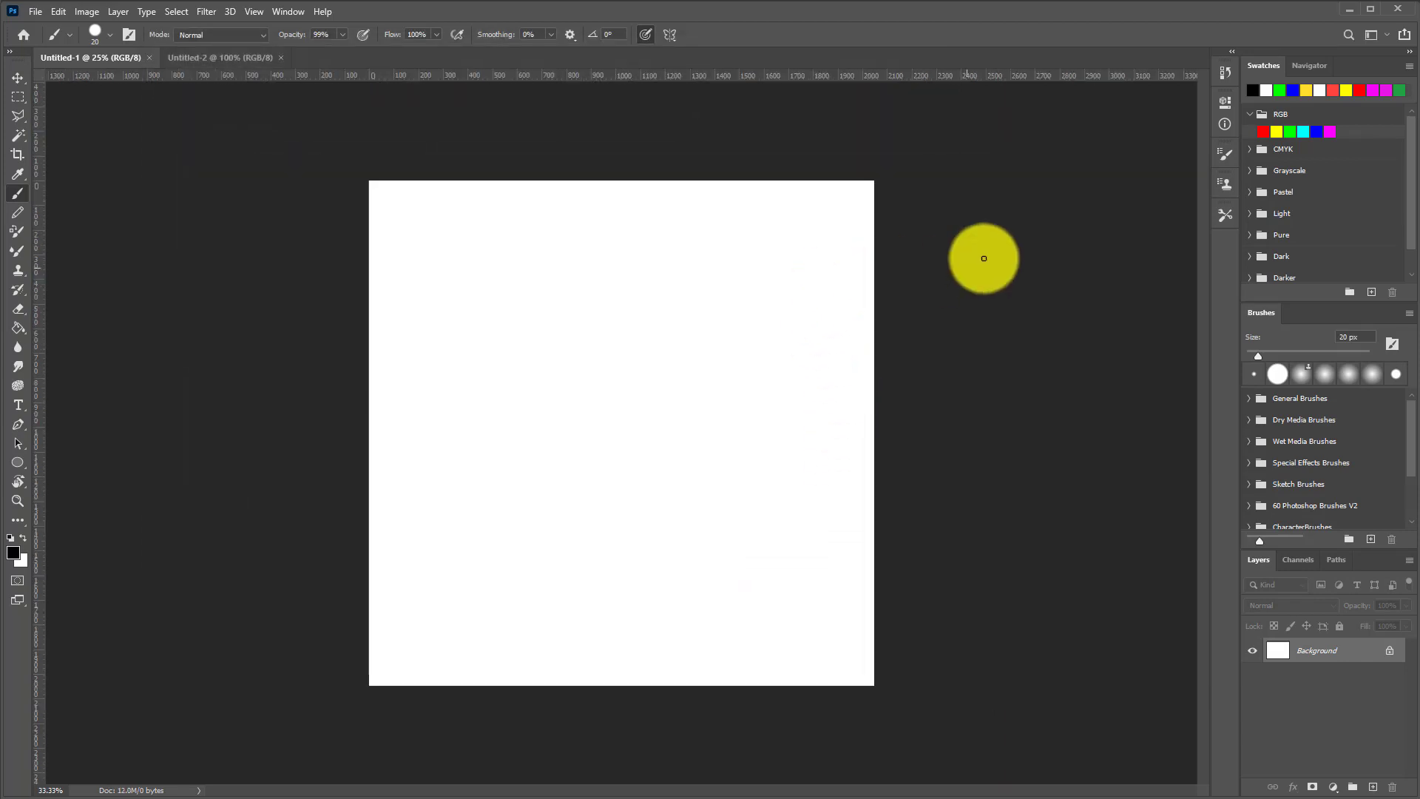
Add a new layer, fill it with black, and toggle its visibility to compare it with the white background.
{"action": "left_click", "coordinate": [1374, 788]}
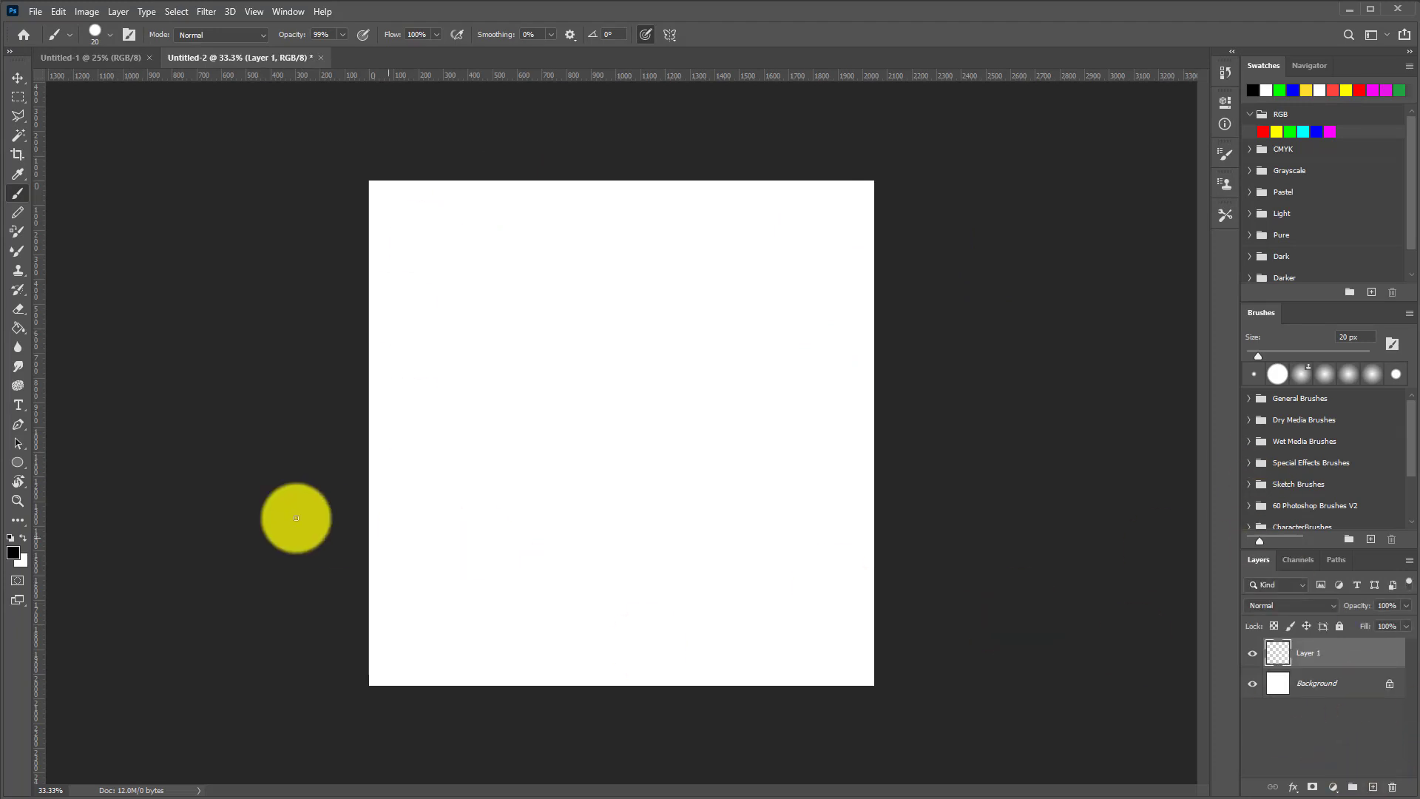
{"action": "key", "text": "g"}
{"action": "left_click", "coordinate": [516, 534]}
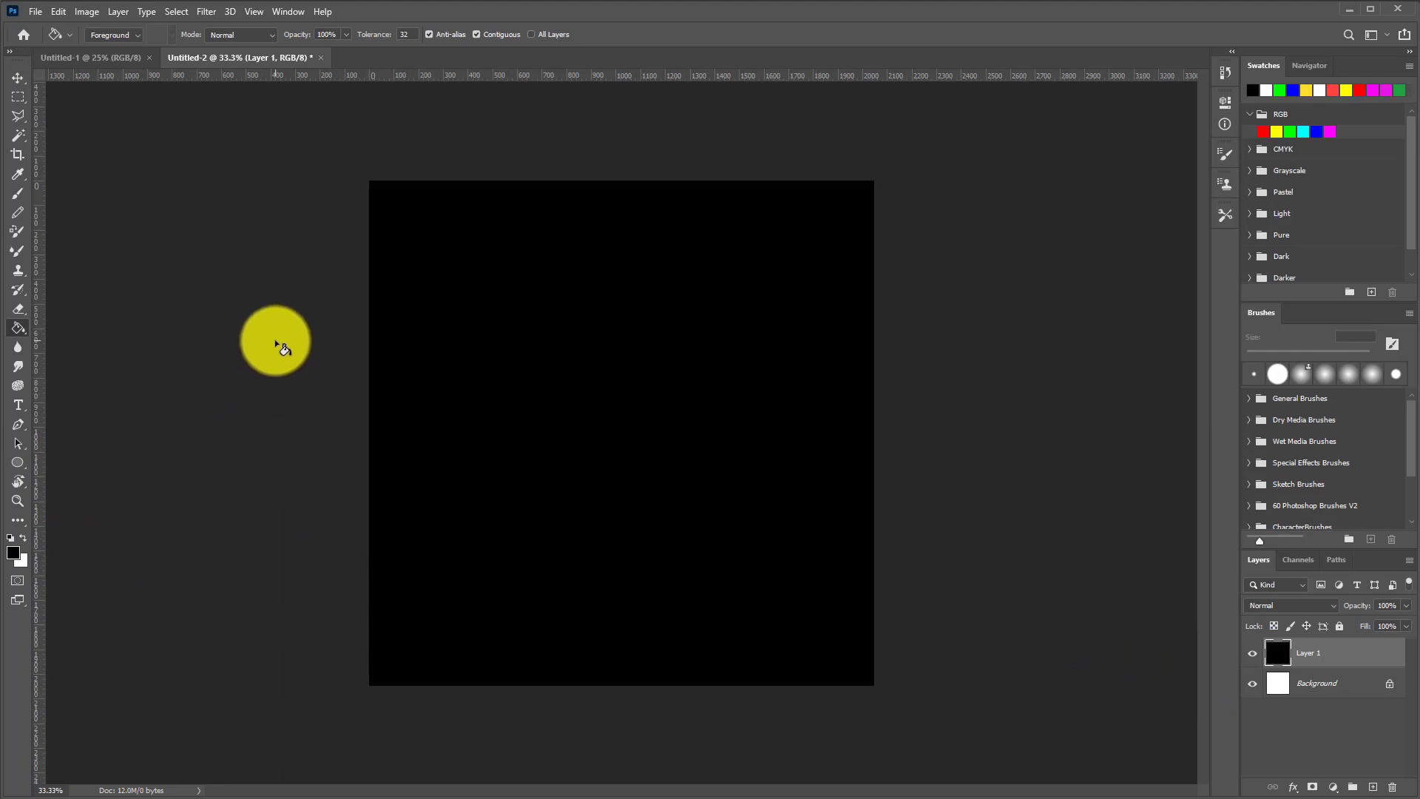
{"action": "key", "text": "t"}
{"action": "left_click", "coordinate": [1253, 655]}
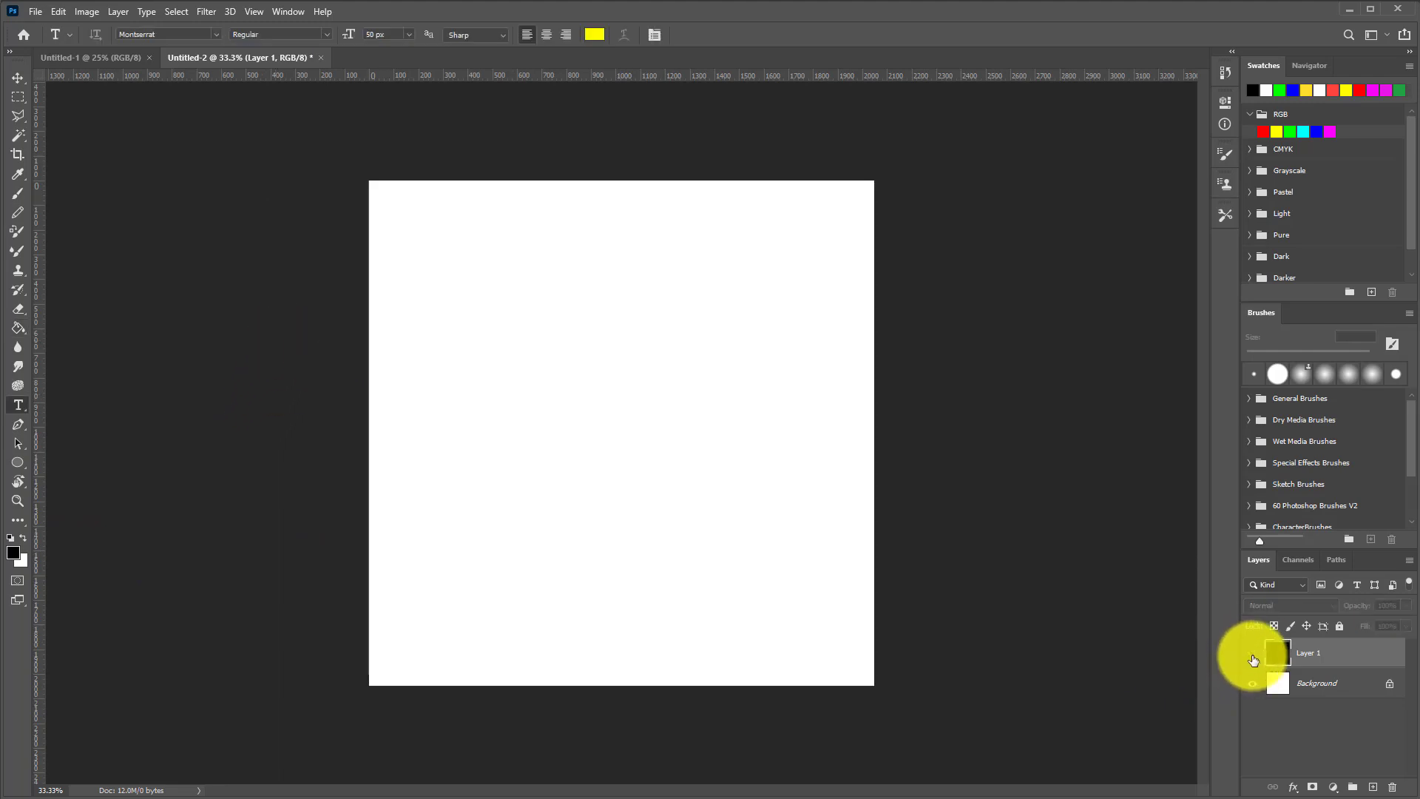
{"action": "left_click", "coordinate": [1253, 655]}
{"action": "left_click", "coordinate": [1253, 655]}
{"action": "left_click", "coordinate": [1253, 655]}
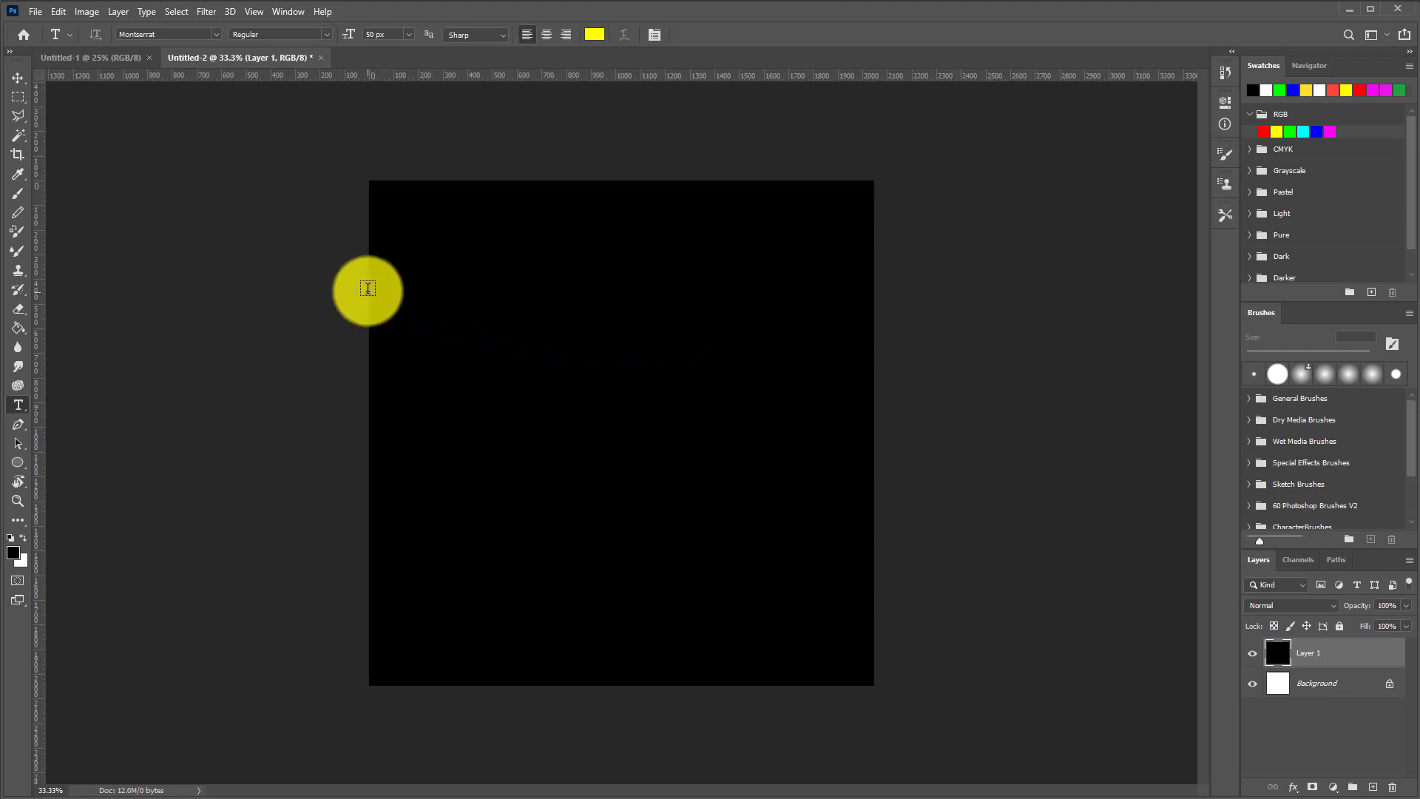
Set the text color to white (ffffff) and add the text "DEMO" on the black canvas.
{"action": "left_click", "coordinate": [596, 35]}
{"action": "left_click_drag", "start_coordinate": [510, 354], "coordinate": [364, 261]}
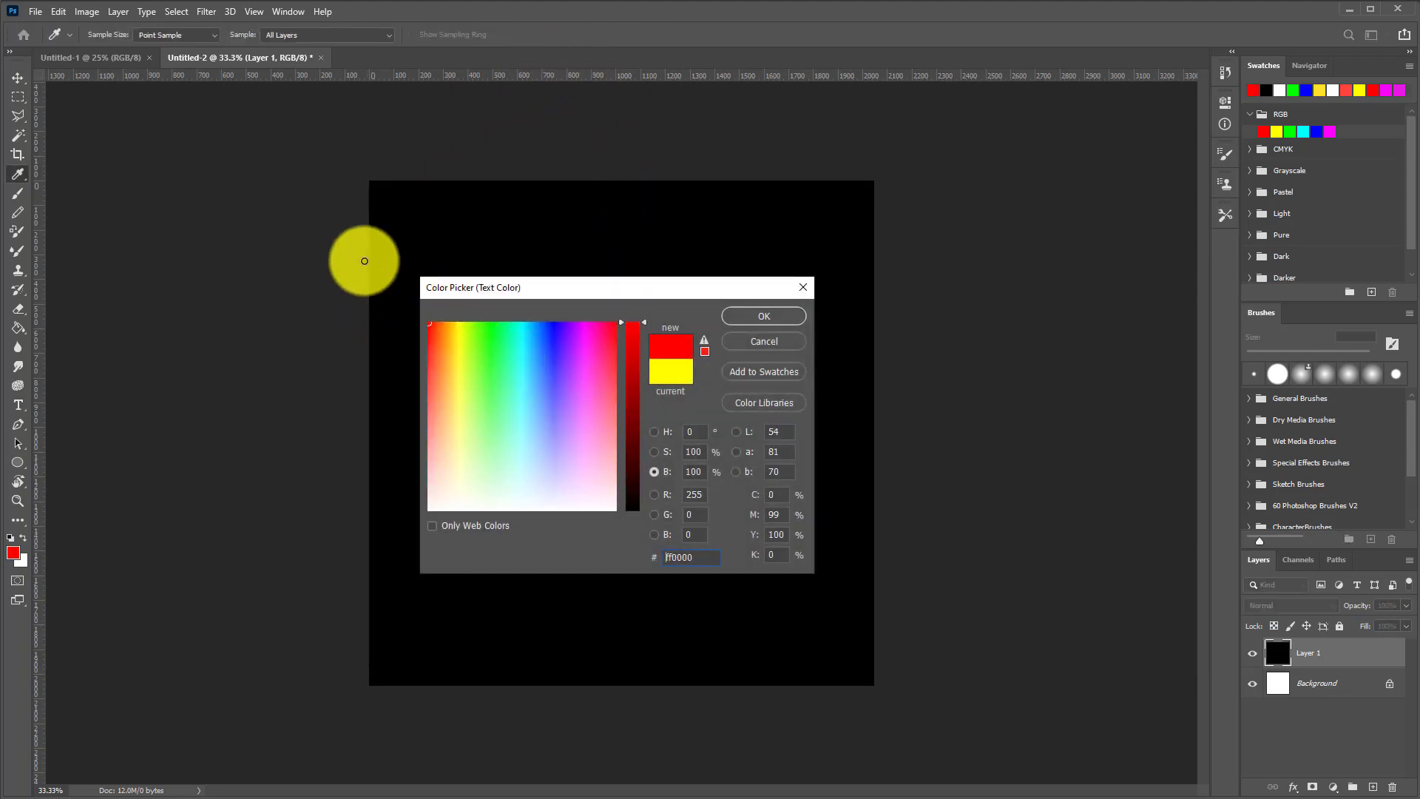
{"action": "left_click_drag", "start_coordinate": [463, 416], "coordinate": [384, 571]}
{"action": "left_click", "coordinate": [763, 317]}
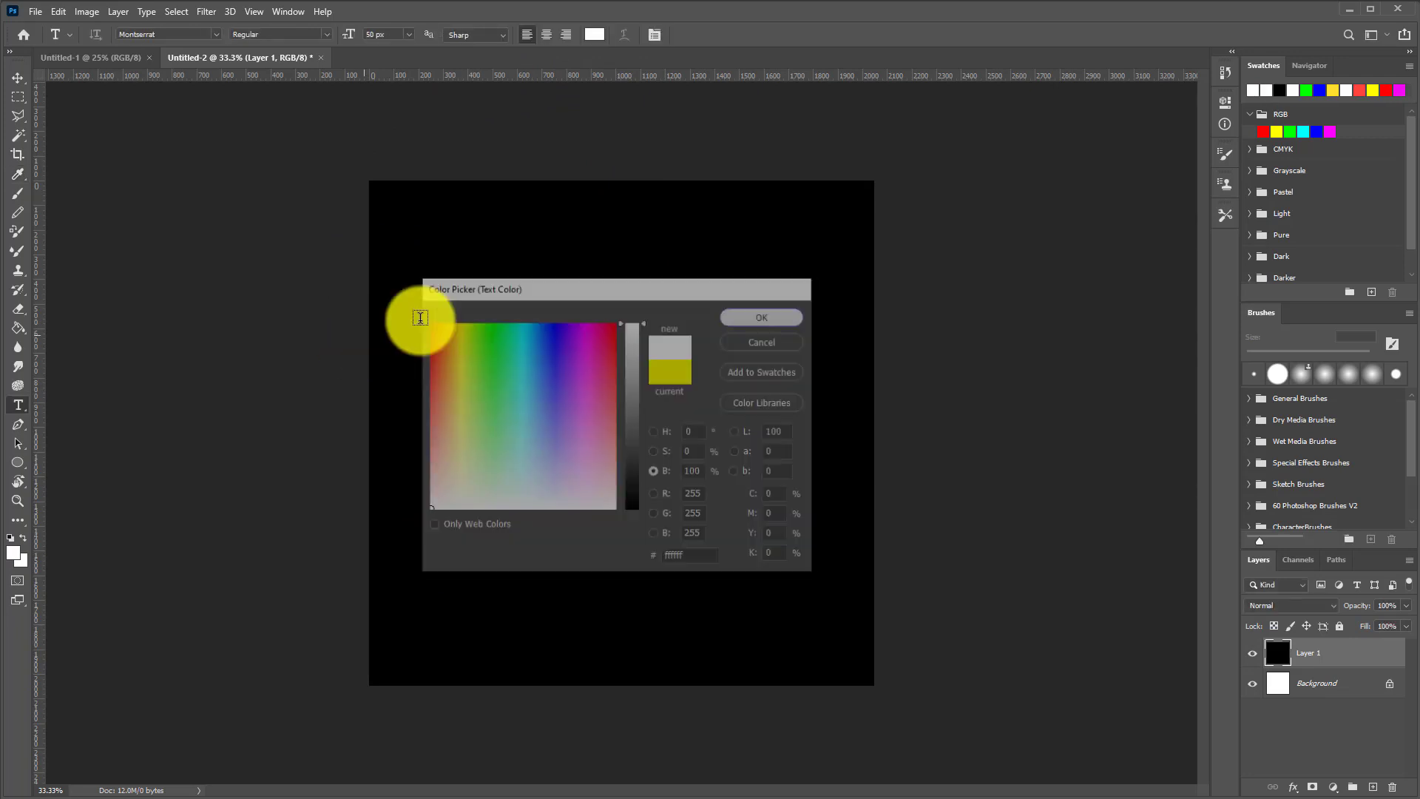
{"action": "left_click", "coordinate": [715, 417]}
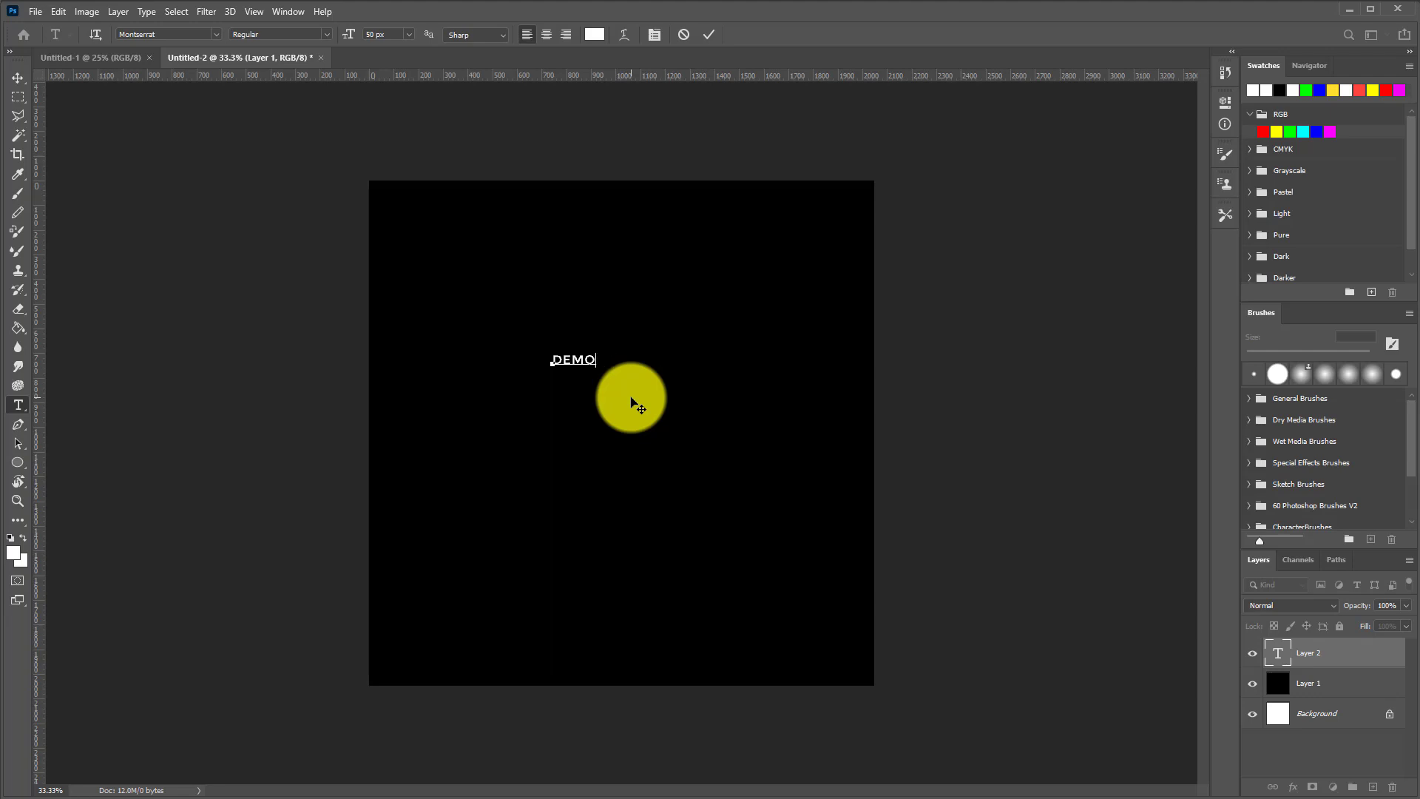
Enlarge the DEMO text to about 514% width and 853% height and center it slightly above the canvas middle.
{"action": "left_click", "coordinate": [19, 79]}
{"action": "left_click_drag", "start_coordinate": [584, 365], "coordinate": [638, 398]}
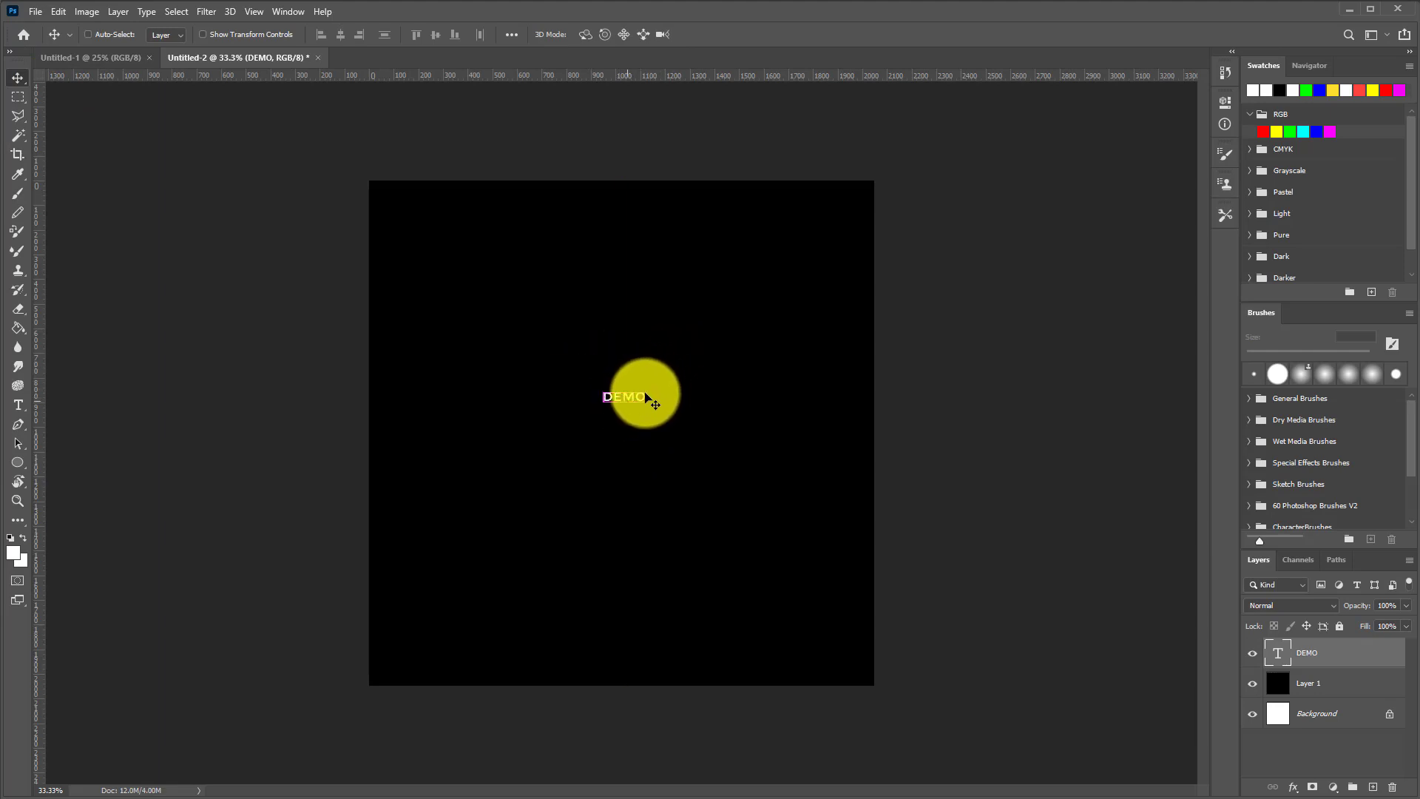
{"action": "key", "text": "ctrl+t"}
{"action": "left_click_drag", "start_coordinate": [643, 393], "coordinate": [827, 285]}
{"action": "left_click_drag", "start_coordinate": [755, 334], "coordinate": [647, 400]}
{"action": "key", "text": "Return"}
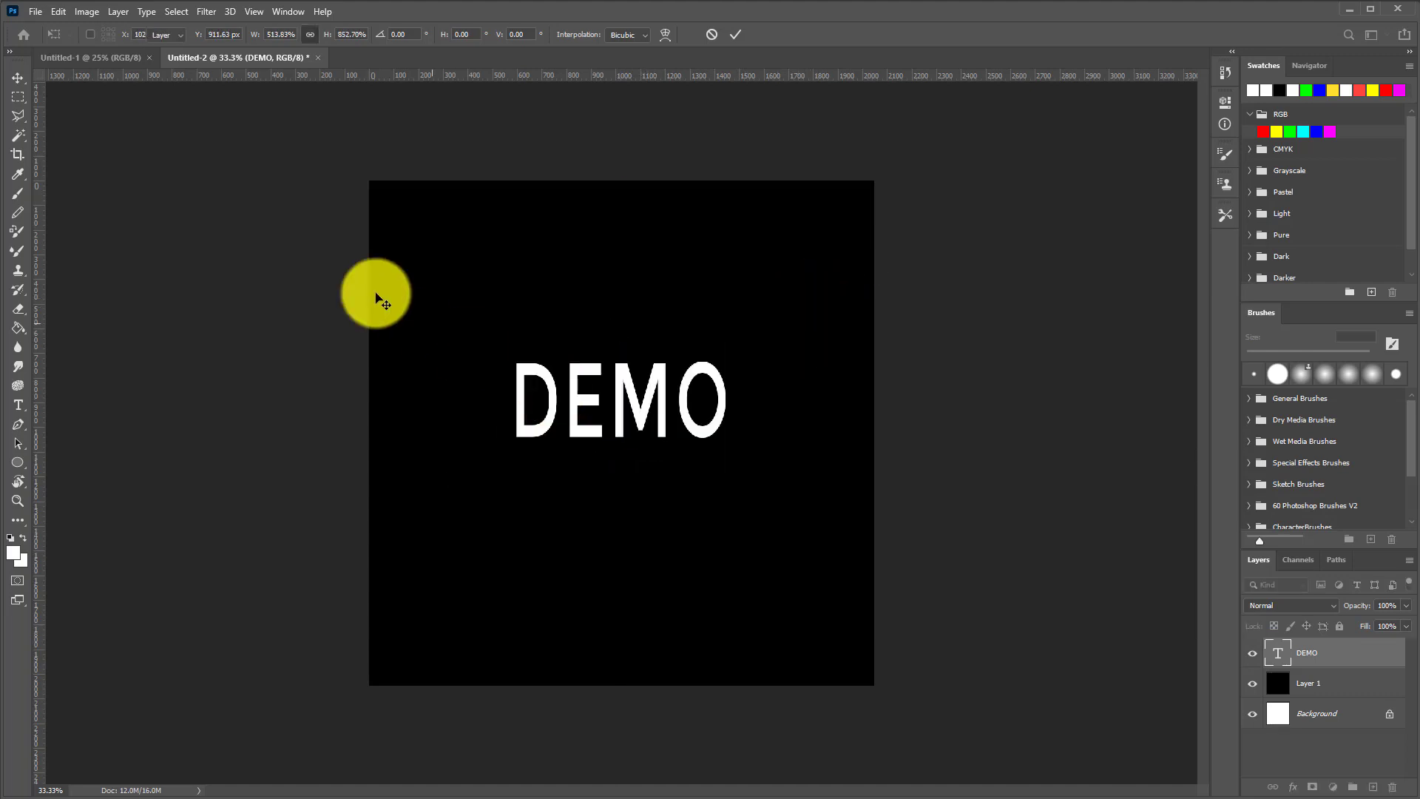
Outline a wide, shallow V-shaped selection beneath the DEMO text with the Polygonal Lasso.
{"action": "left_click", "coordinate": [22, 120]}
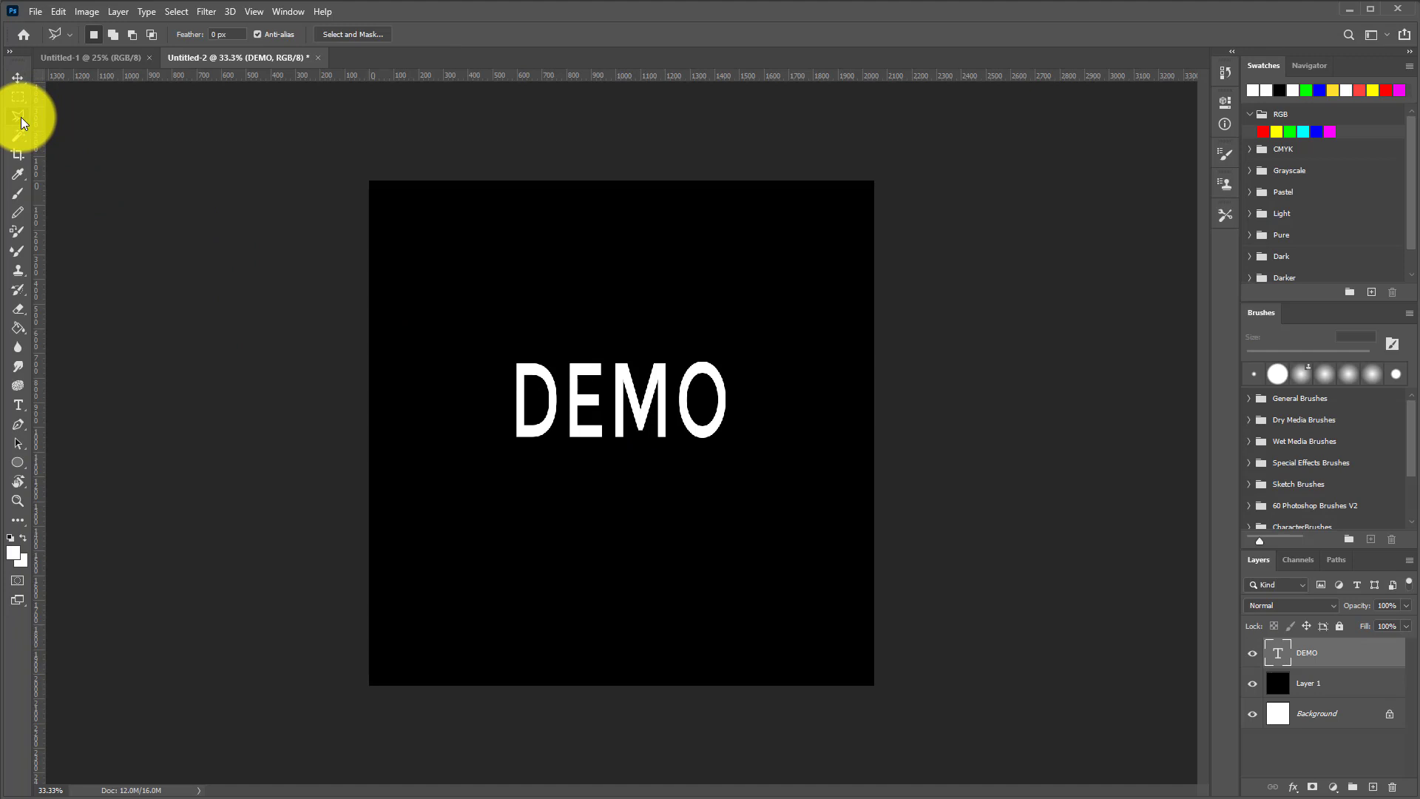
{"action": "left_click", "coordinate": [479, 448]}
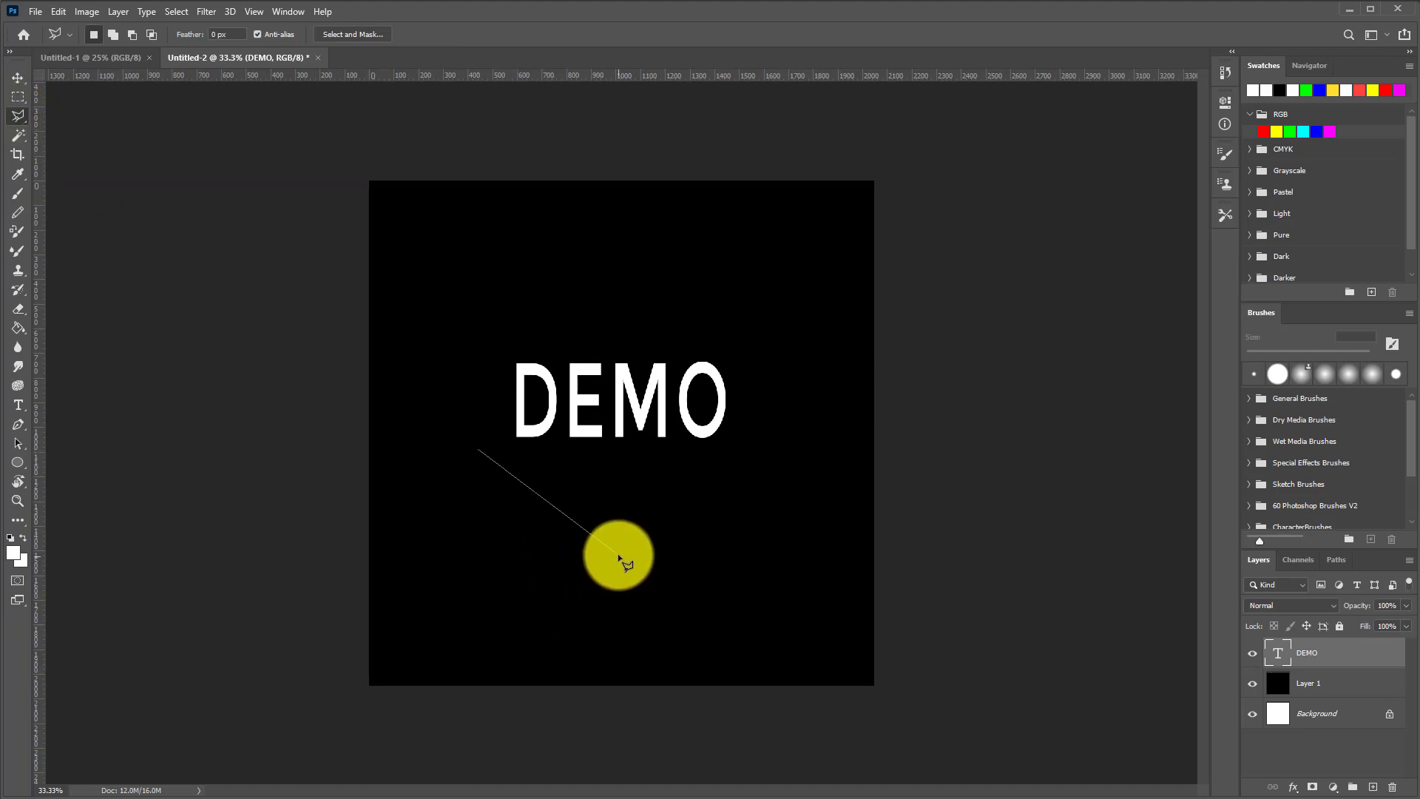
{"action": "left_click", "coordinate": [618, 555]}
{"action": "left_click", "coordinate": [772, 443]}
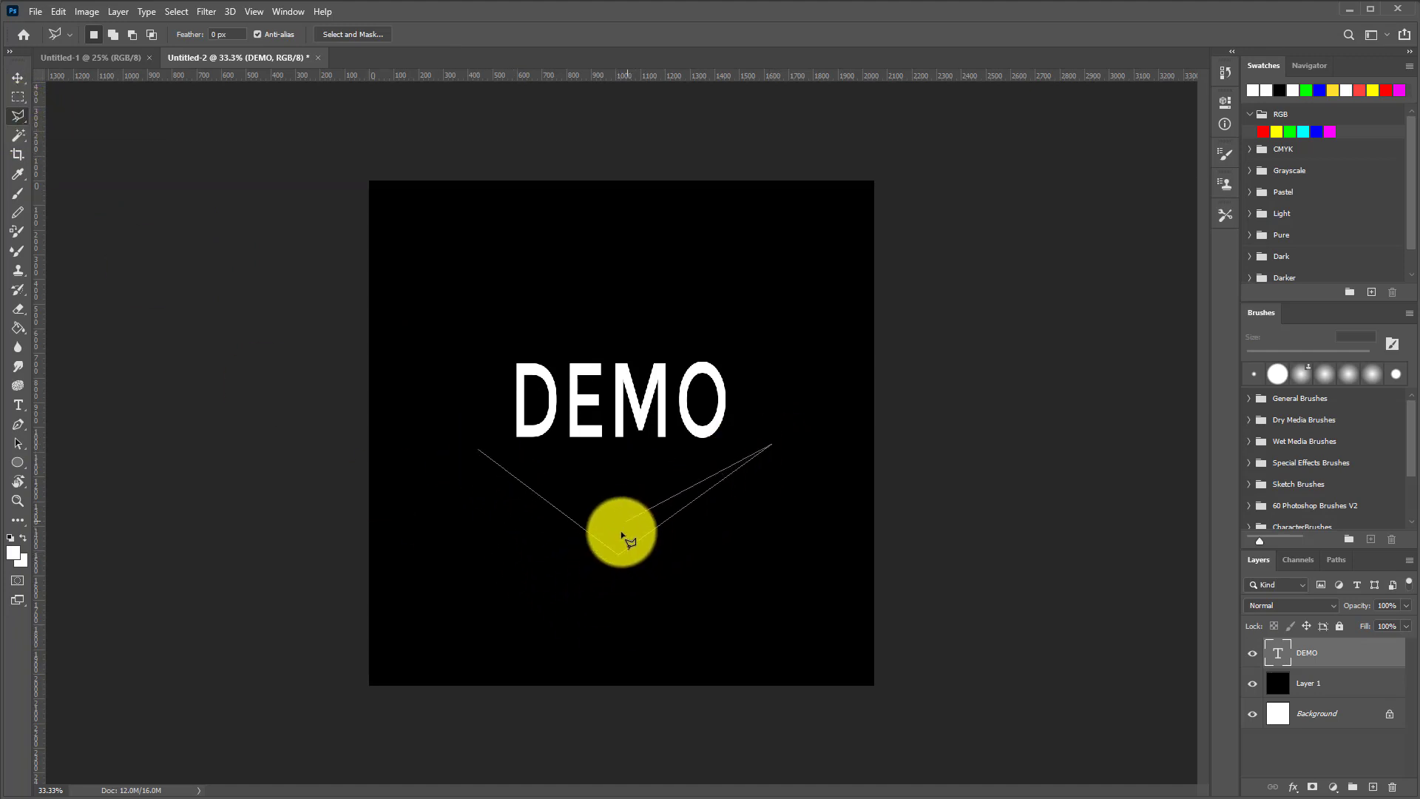
{"action": "left_click", "coordinate": [623, 528]}
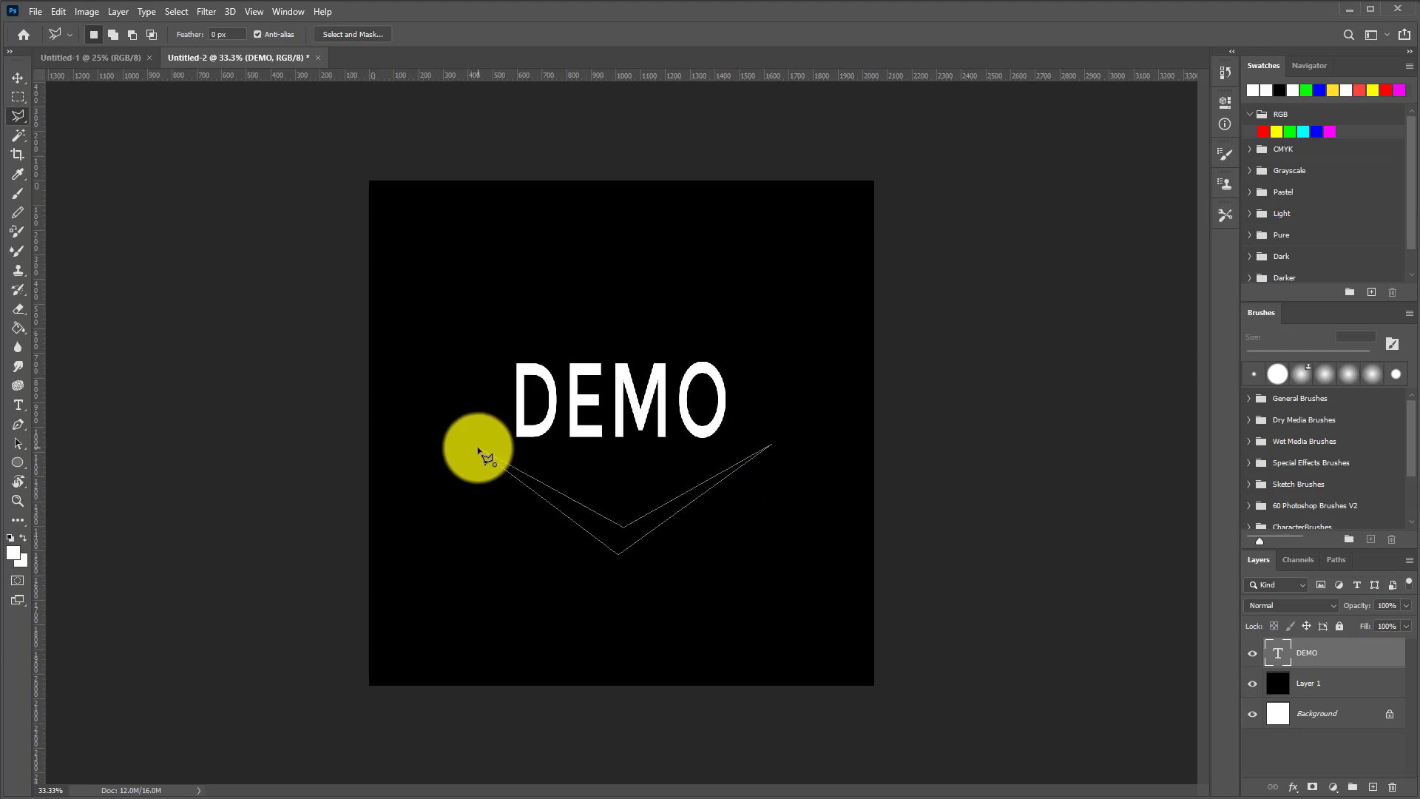
{"action": "left_click", "coordinate": [479, 451]}
Add a new layer above the text and fill the V-shaped selection with white.
{"action": "key", "text": "g"}
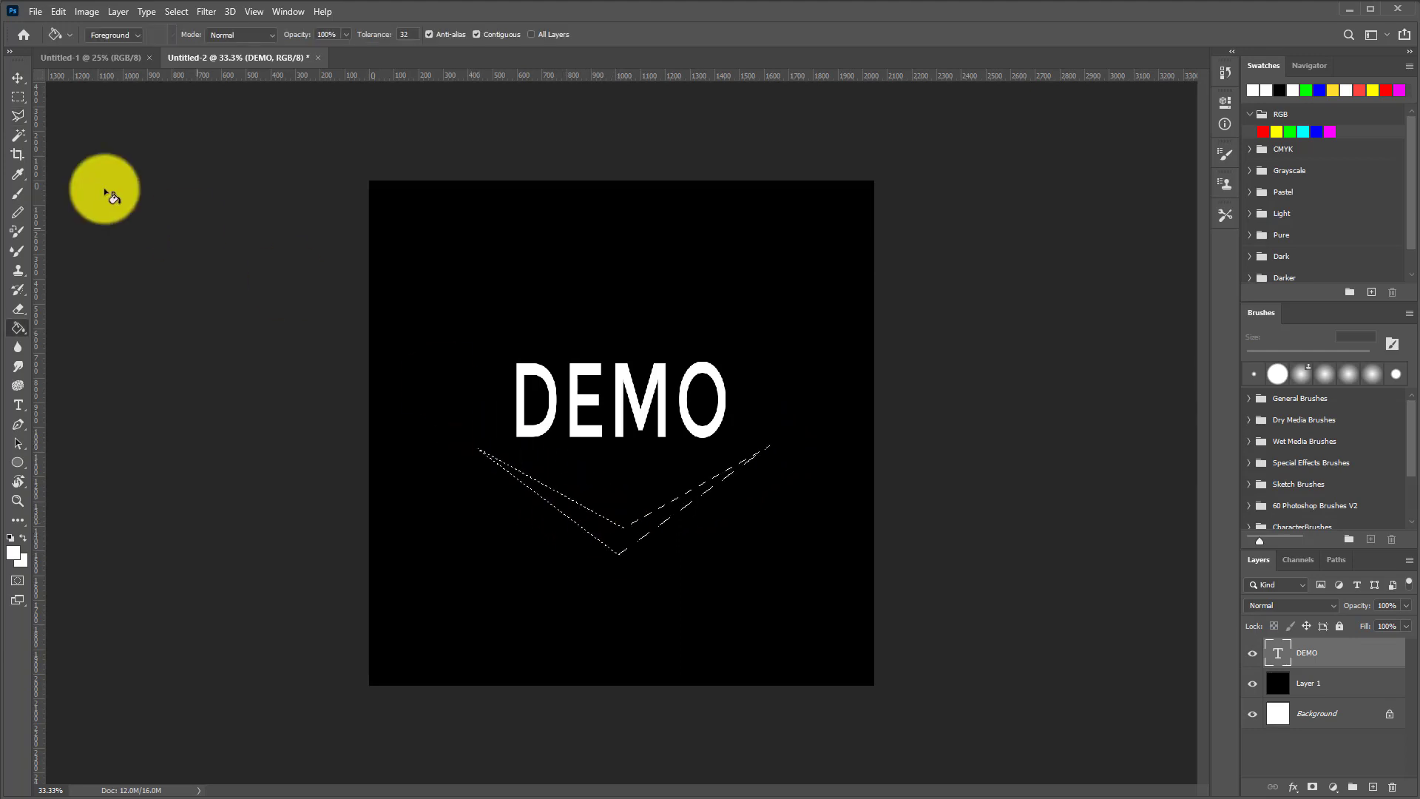
{"action": "left_click", "coordinate": [1372, 787]}
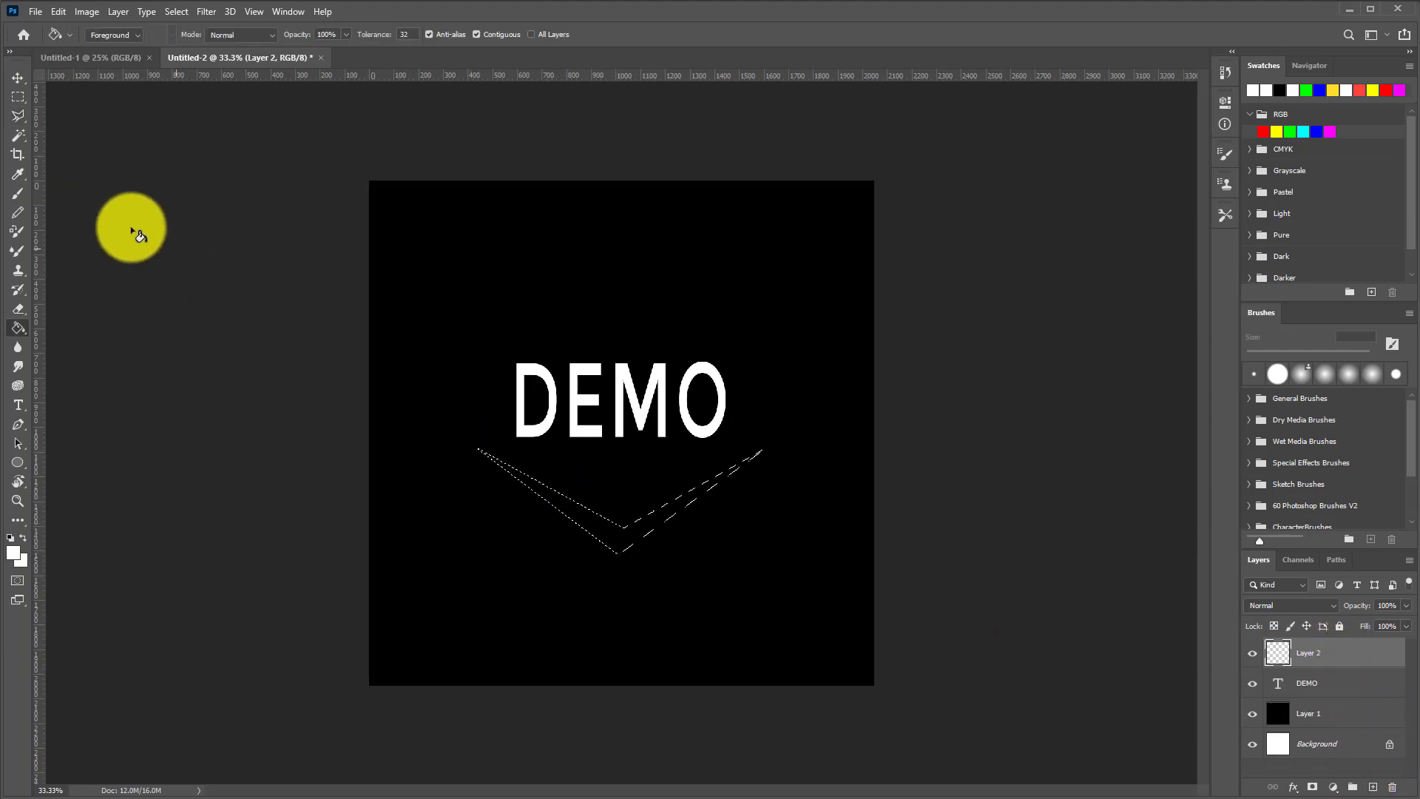
{"action": "left_click", "coordinate": [673, 527]}
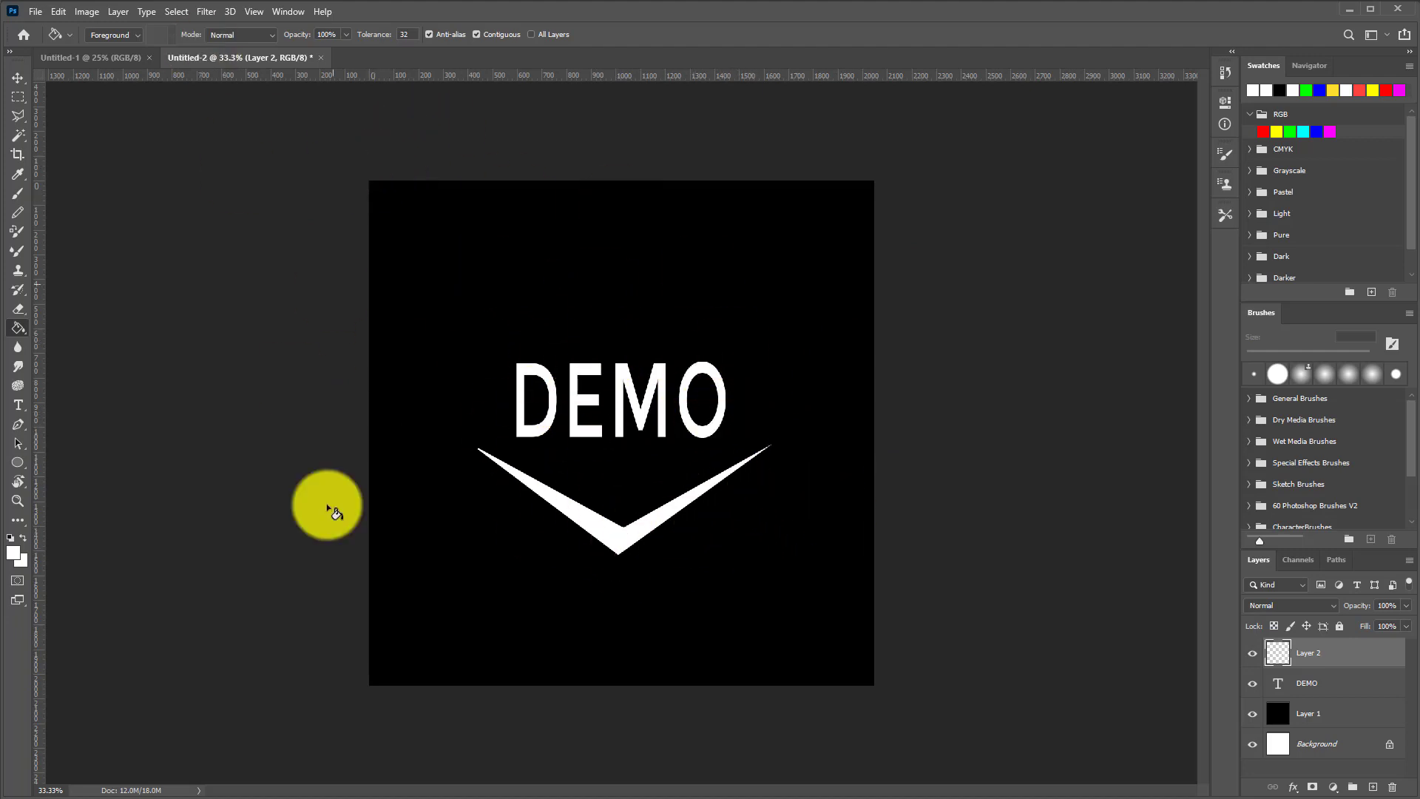
Scale the V shape and the DEMO text together to about 147% and center them on the canvas.
{"action": "left_click", "coordinate": [1323, 684], "text": "shift"}
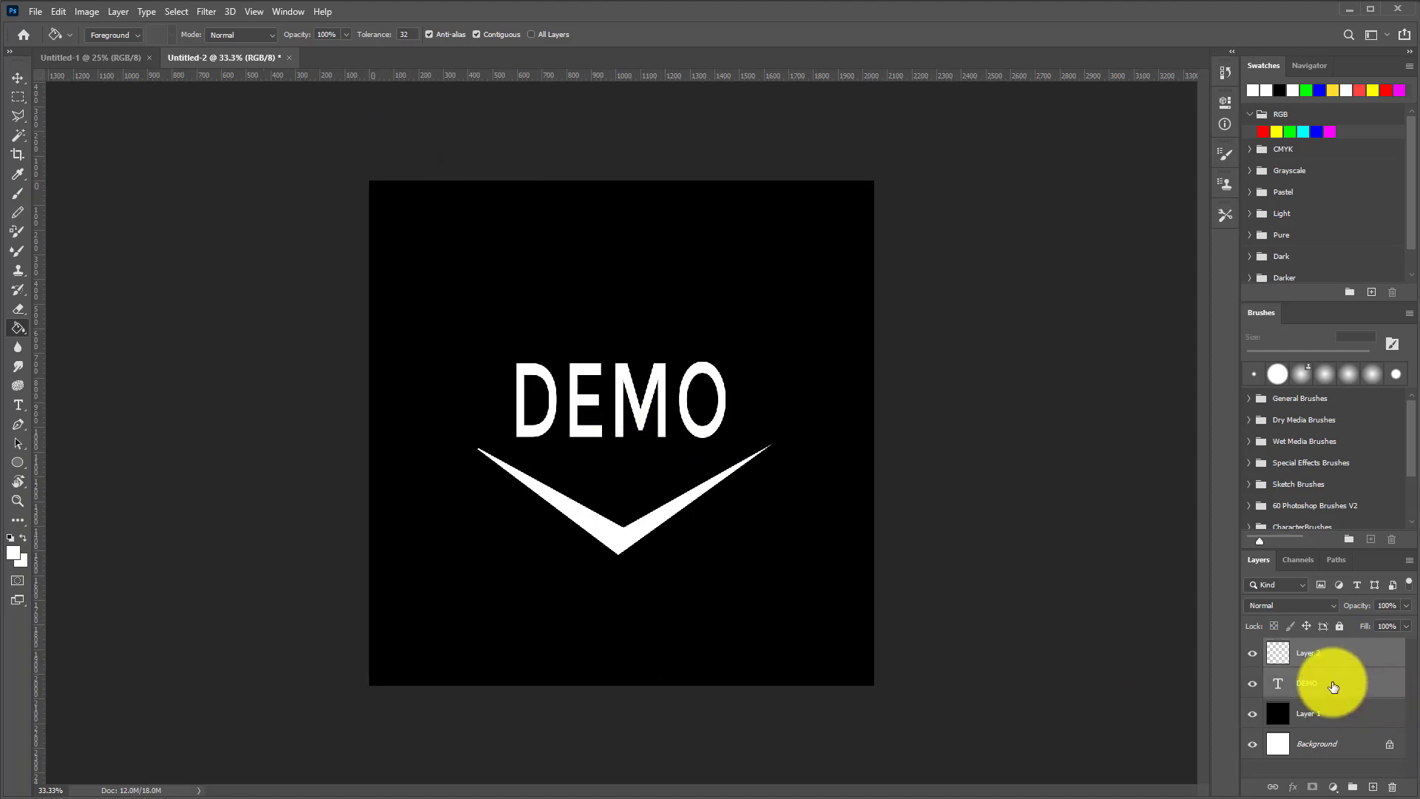
{"action": "key", "text": "ctrl+t"}
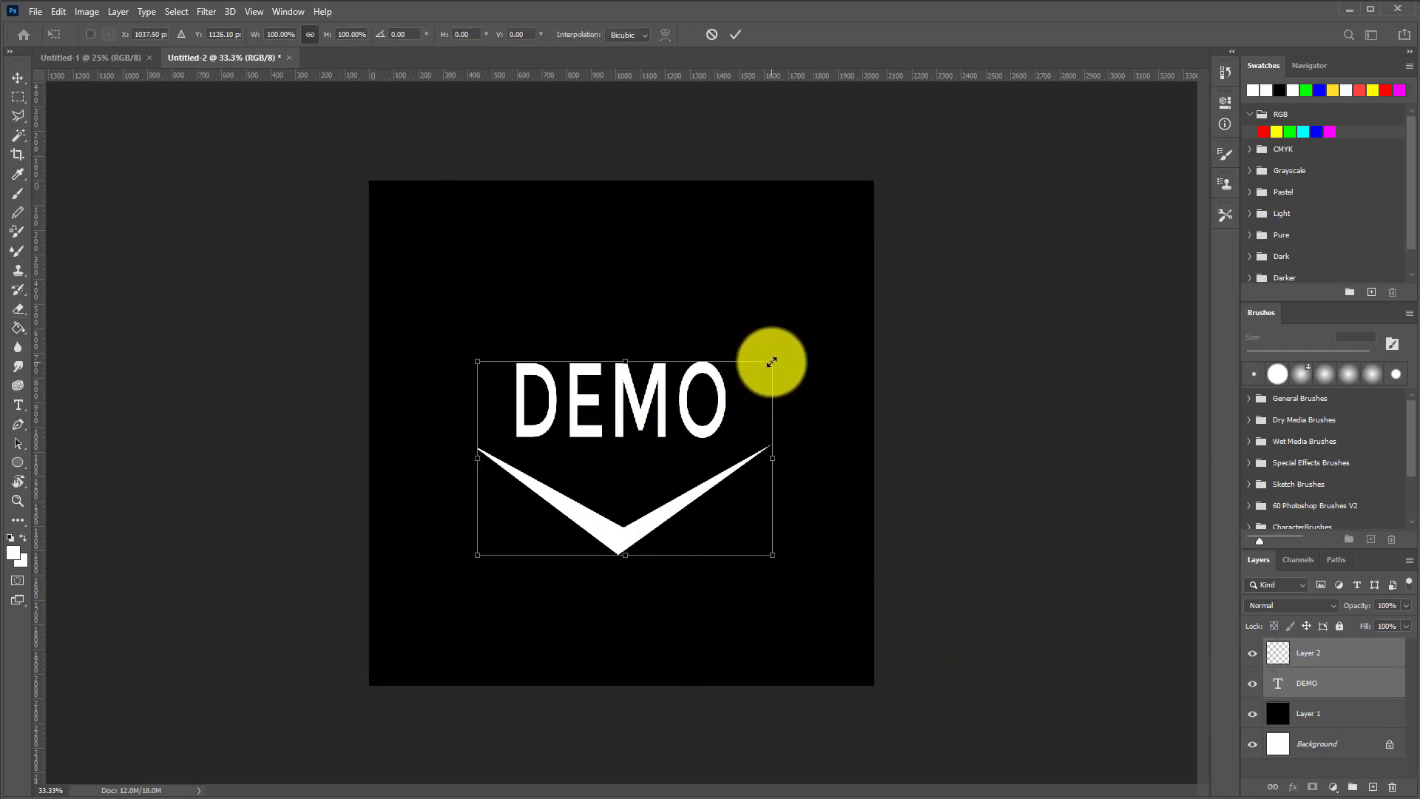
{"action": "left_click_drag", "start_coordinate": [771, 362], "coordinate": [909, 266]}
{"action": "left_click_drag", "start_coordinate": [796, 341], "coordinate": [731, 384]}
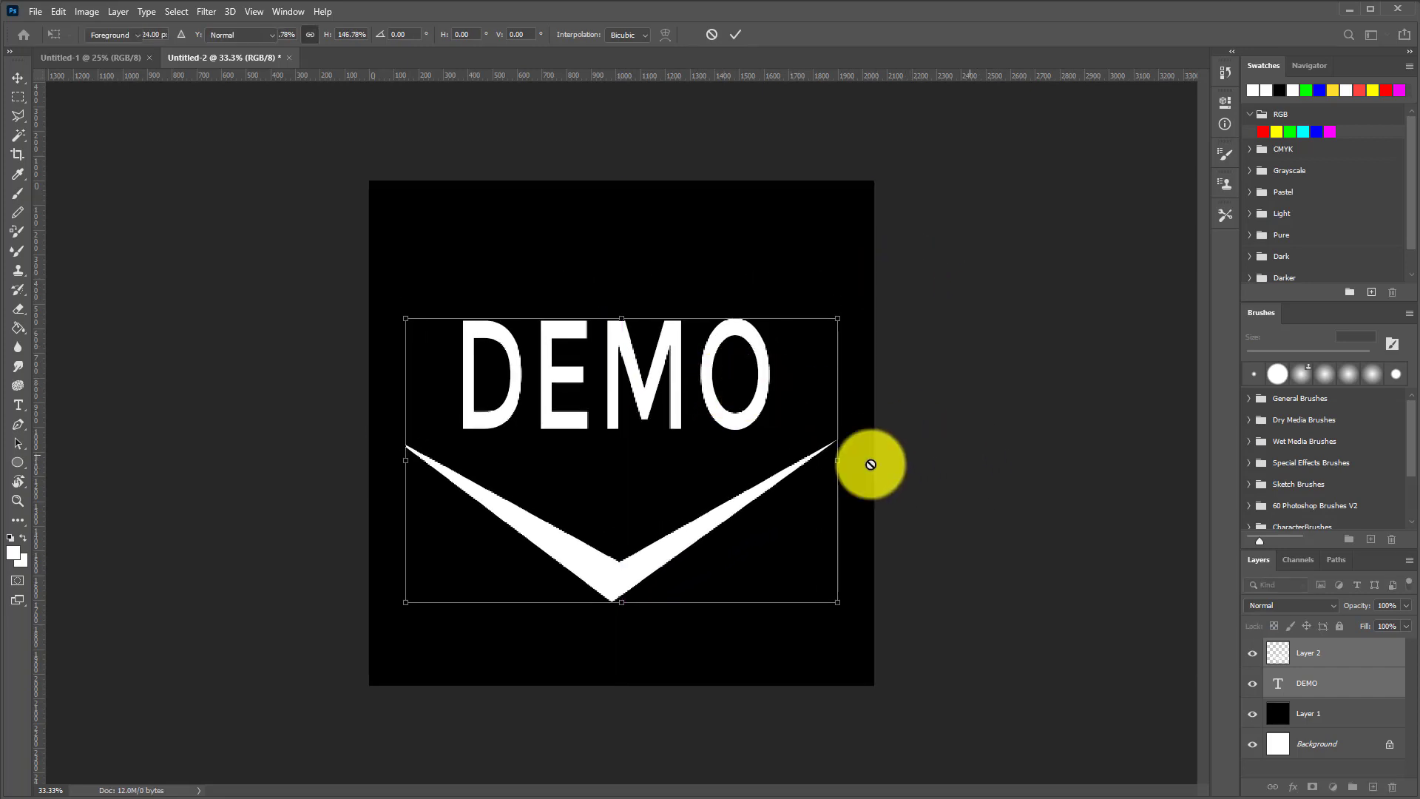
{"action": "key", "text": "Return"}
{"action": "key", "text": "g"}
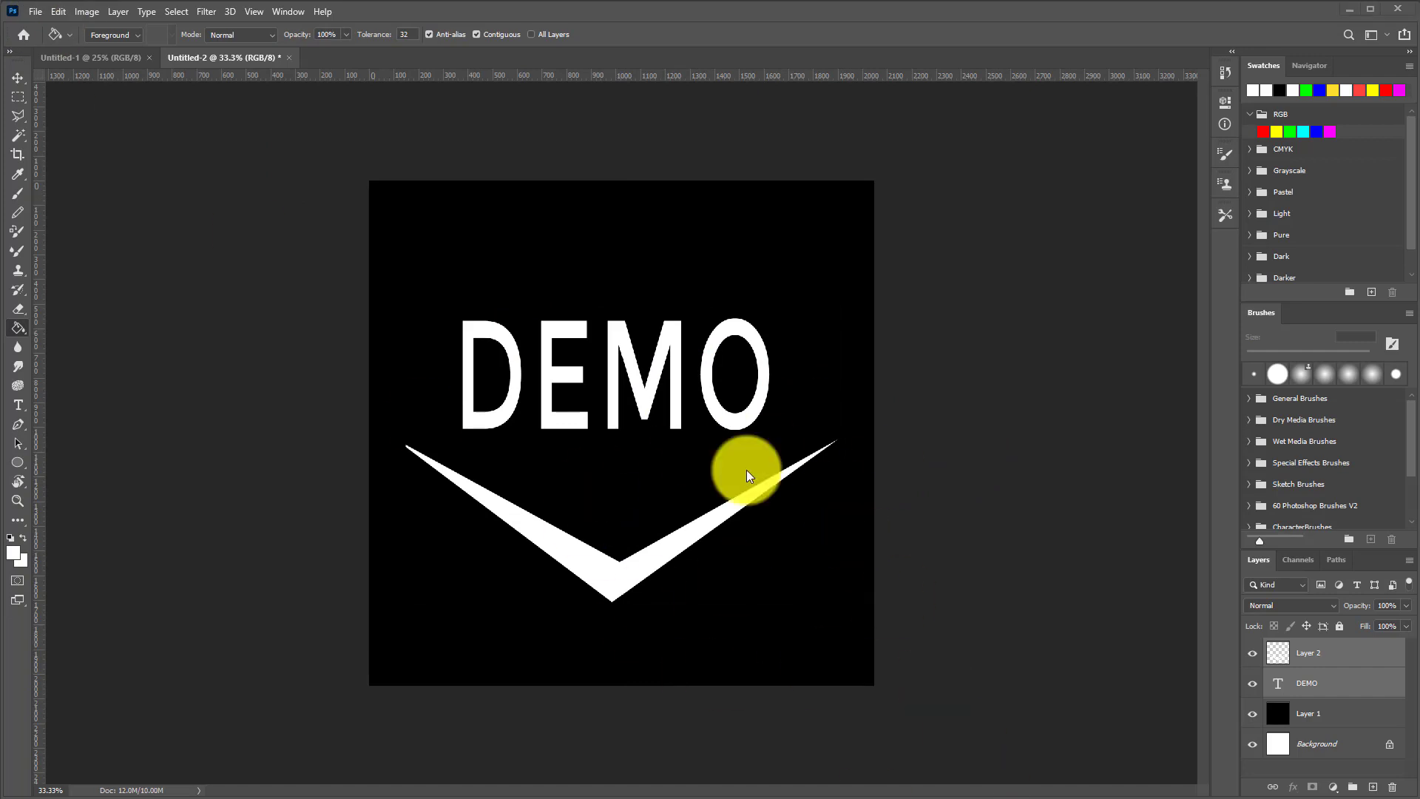
Export the finished DEMO artwork as a PNG image.
{"action": "left_click", "coordinate": [35, 13]}
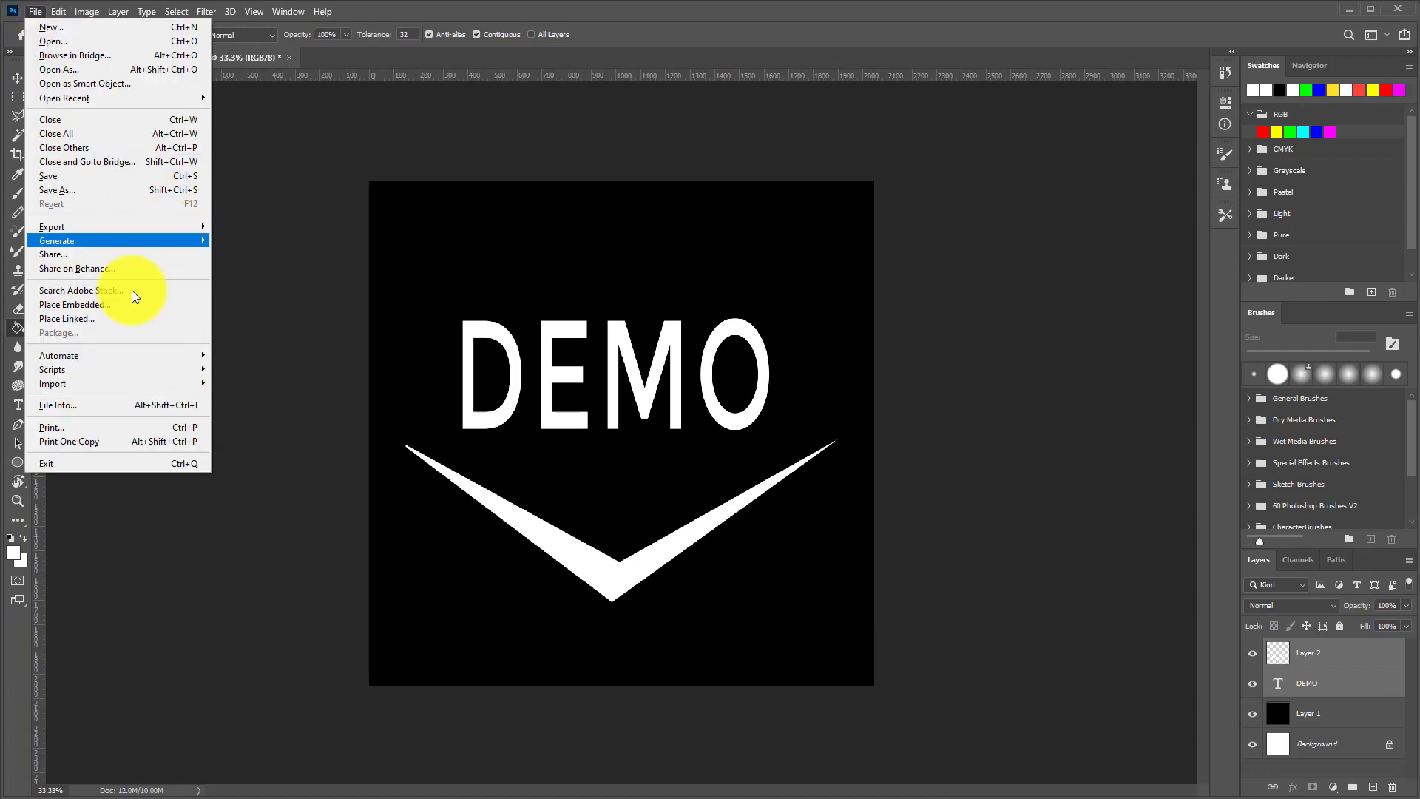
{"action": "mouse_move", "coordinate": [127, 231]}
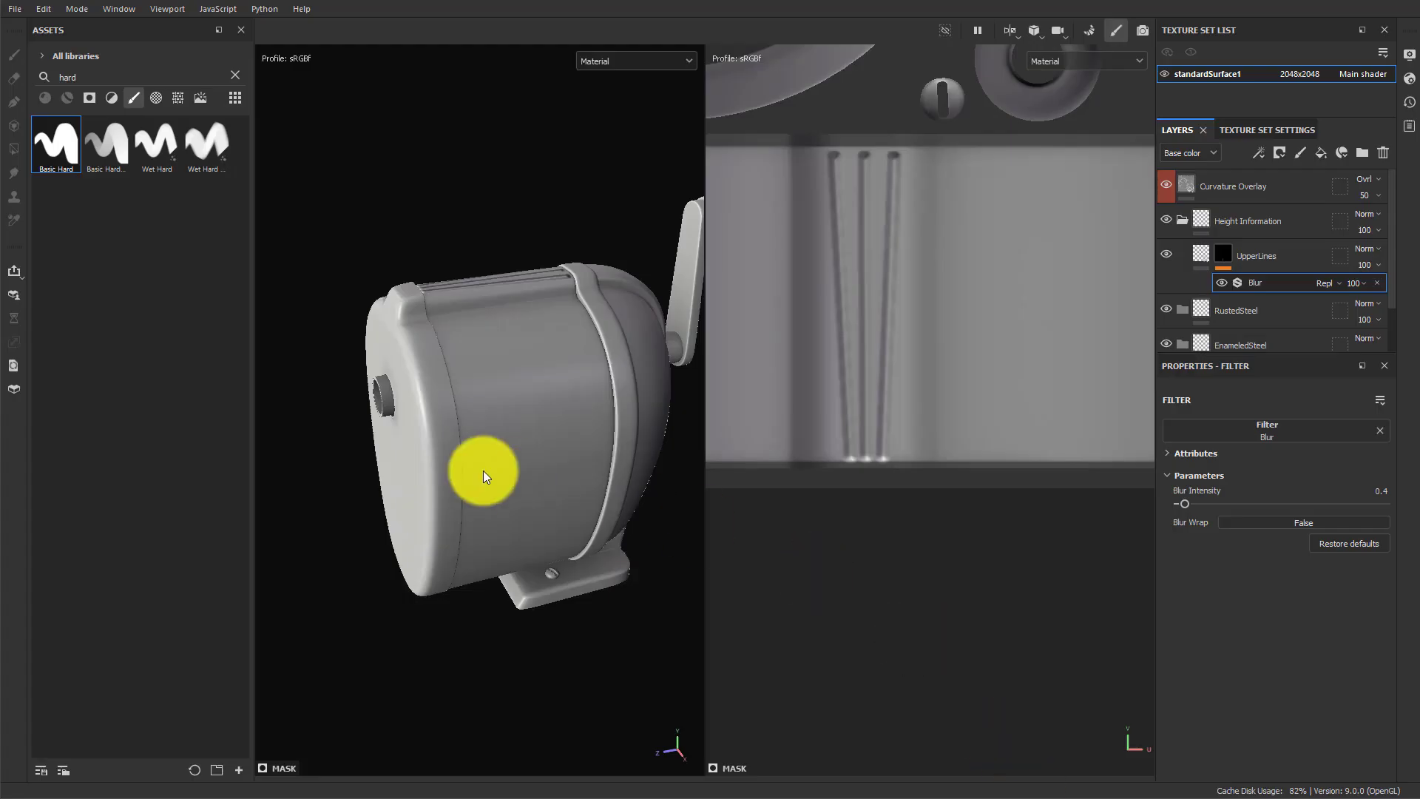
Switch to Substance 3D Painter, clear the asset search, and browse to the project's sourceimages folder for resources to import.
{"action": "left_click", "coordinate": [233, 76]}
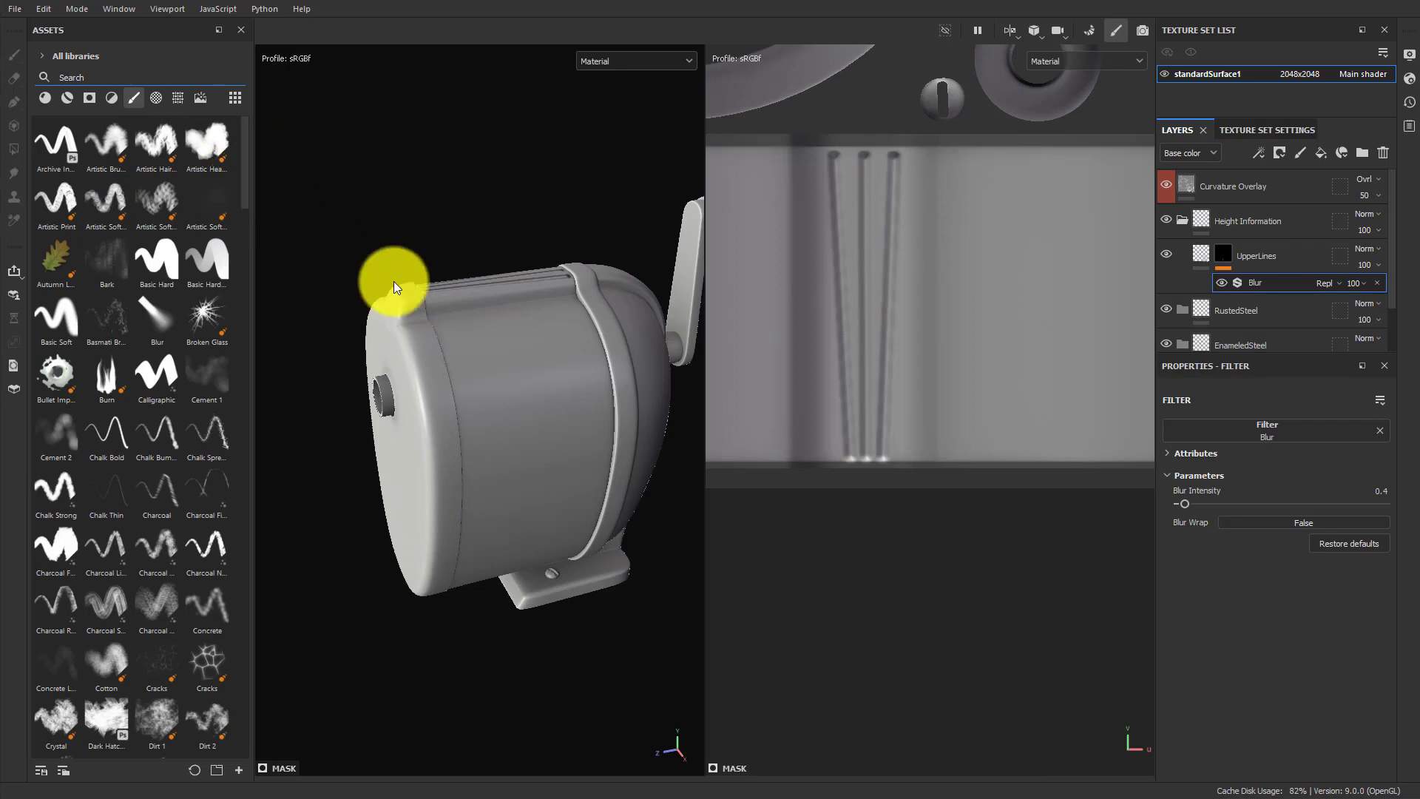
{"action": "left_click", "coordinate": [238, 770]}
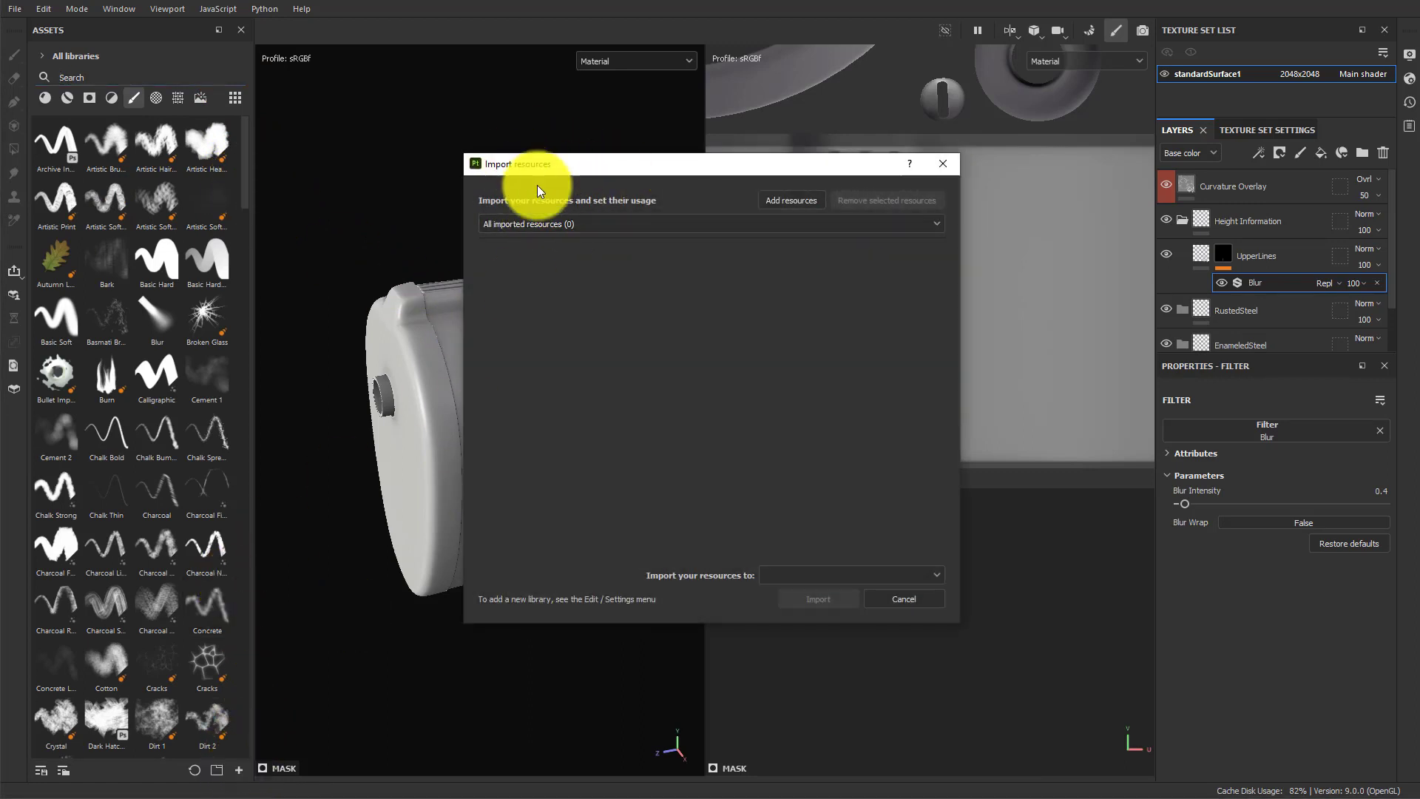
{"action": "left_click", "coordinate": [790, 202]}
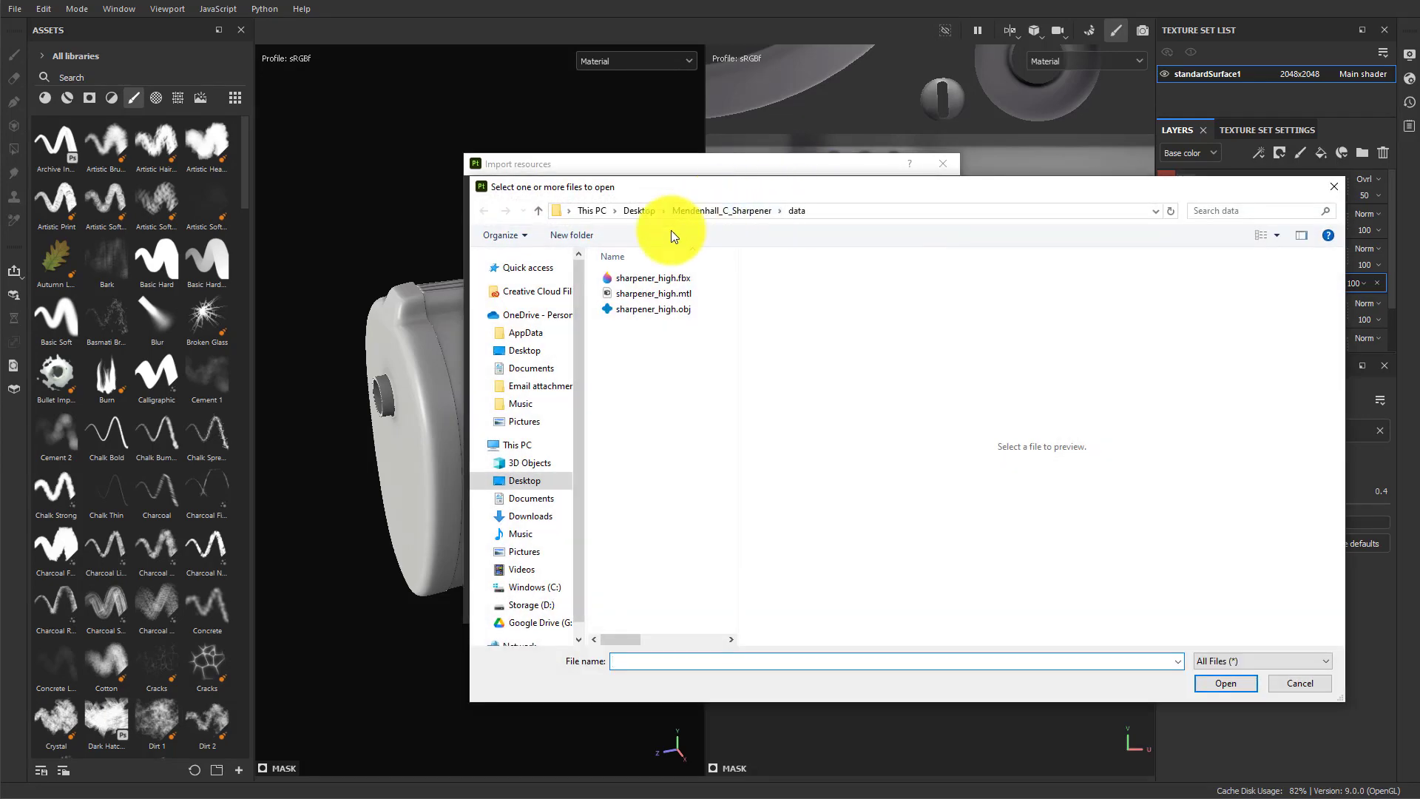
{"action": "left_click", "coordinate": [726, 210]}
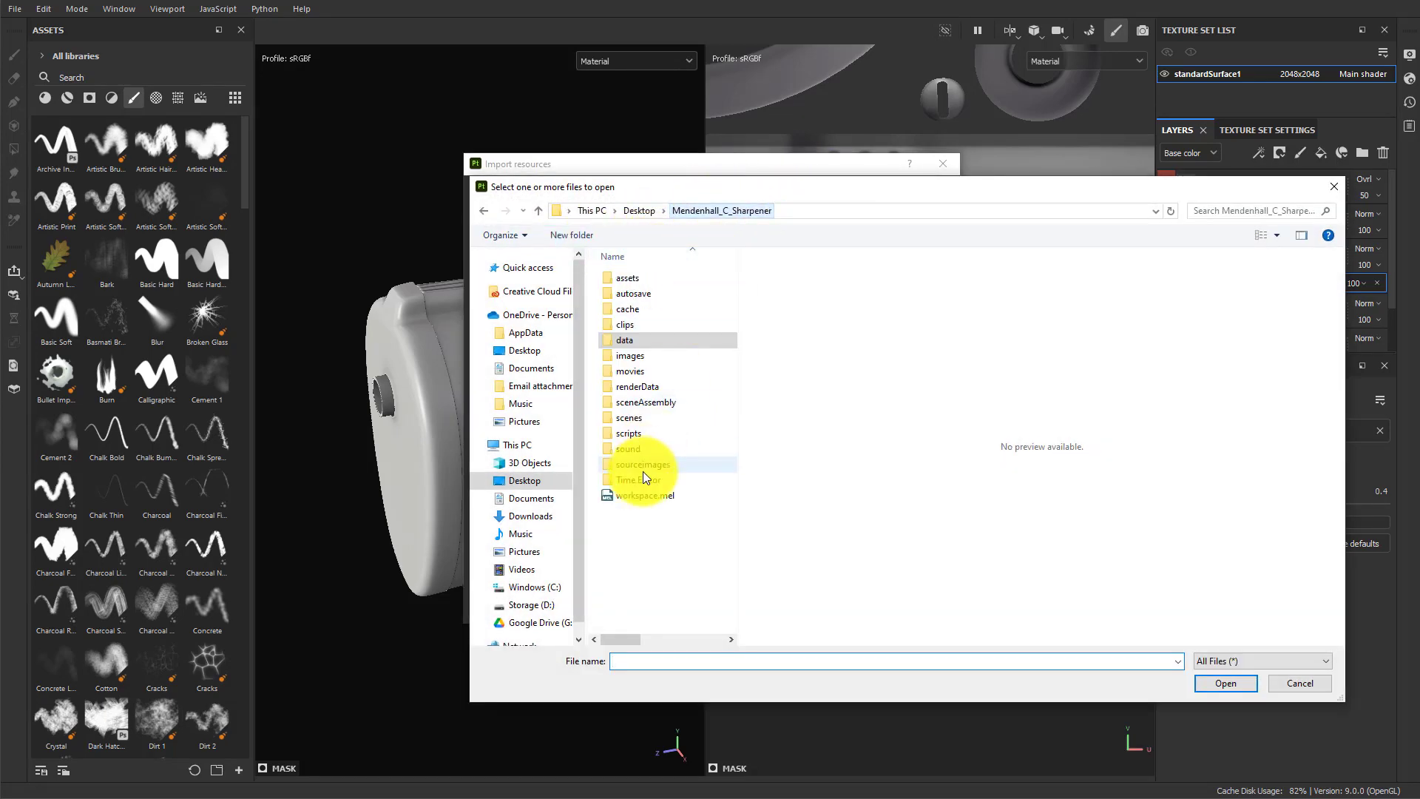
{"action": "double_click", "coordinate": [658, 470]}
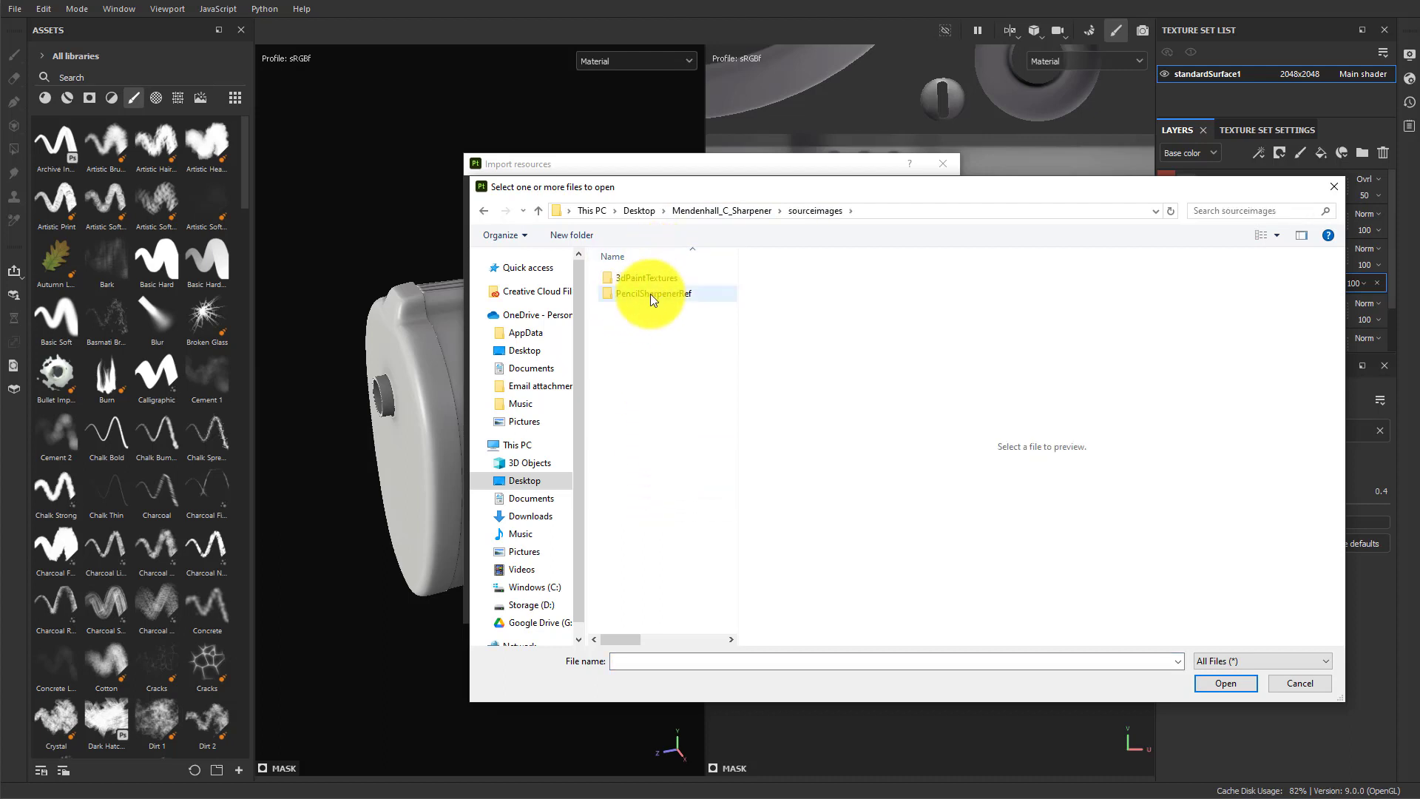
Add DemoStamp.png from the PencilSharpenerRef folder to the resources being imported.
{"action": "left_click", "coordinate": [1253, 663]}
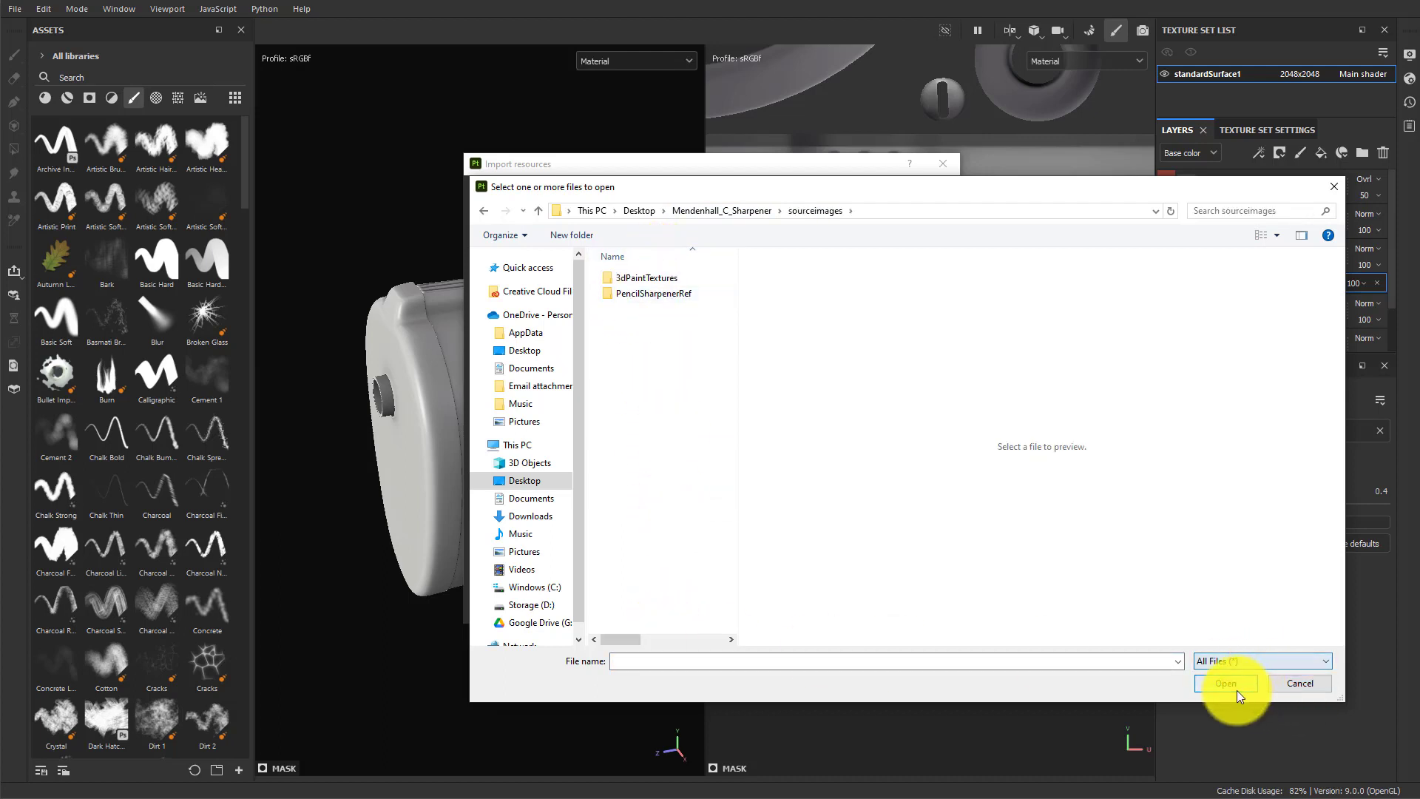
{"action": "left_click", "coordinate": [1279, 684]}
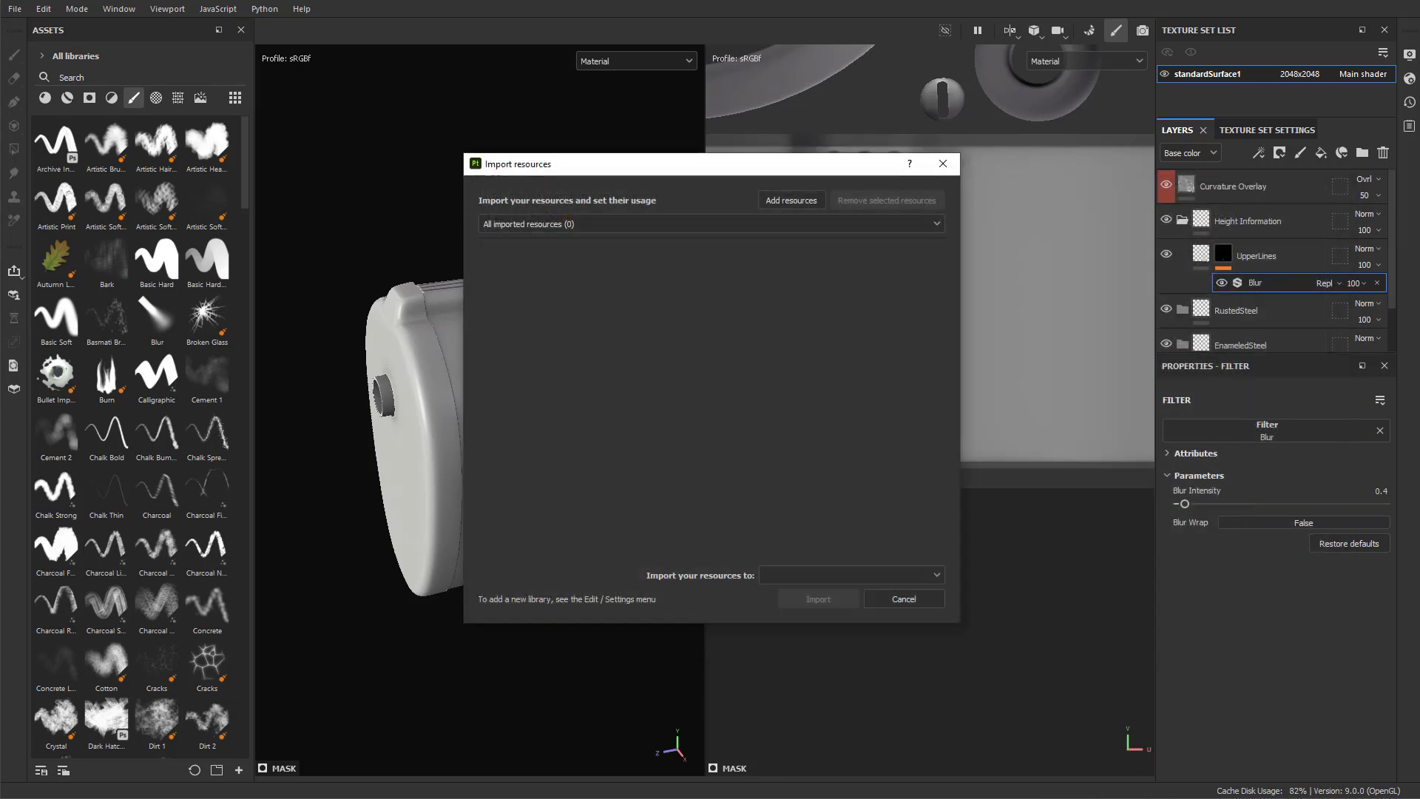
{"action": "left_click", "coordinate": [793, 200]}
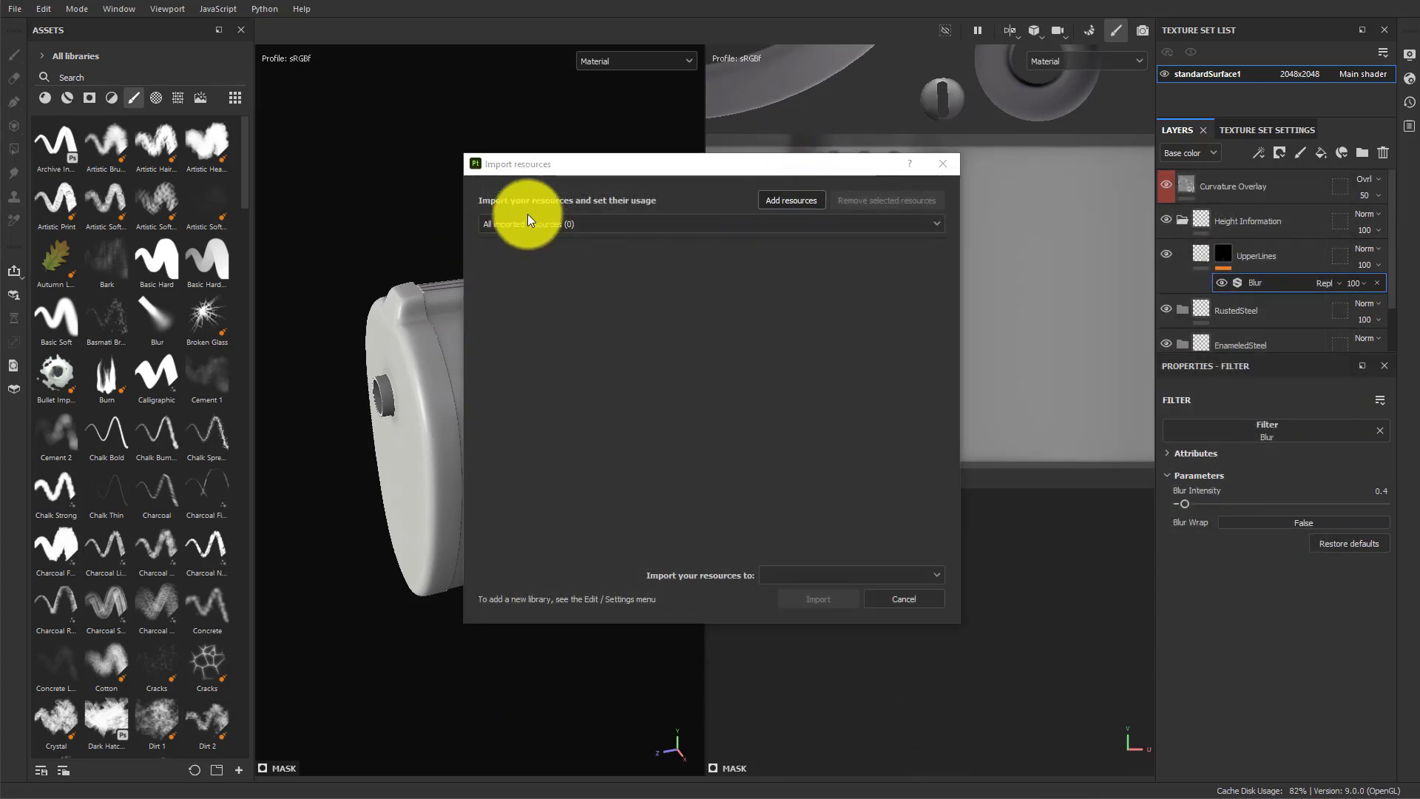
{"action": "double_click", "coordinate": [635, 293]}
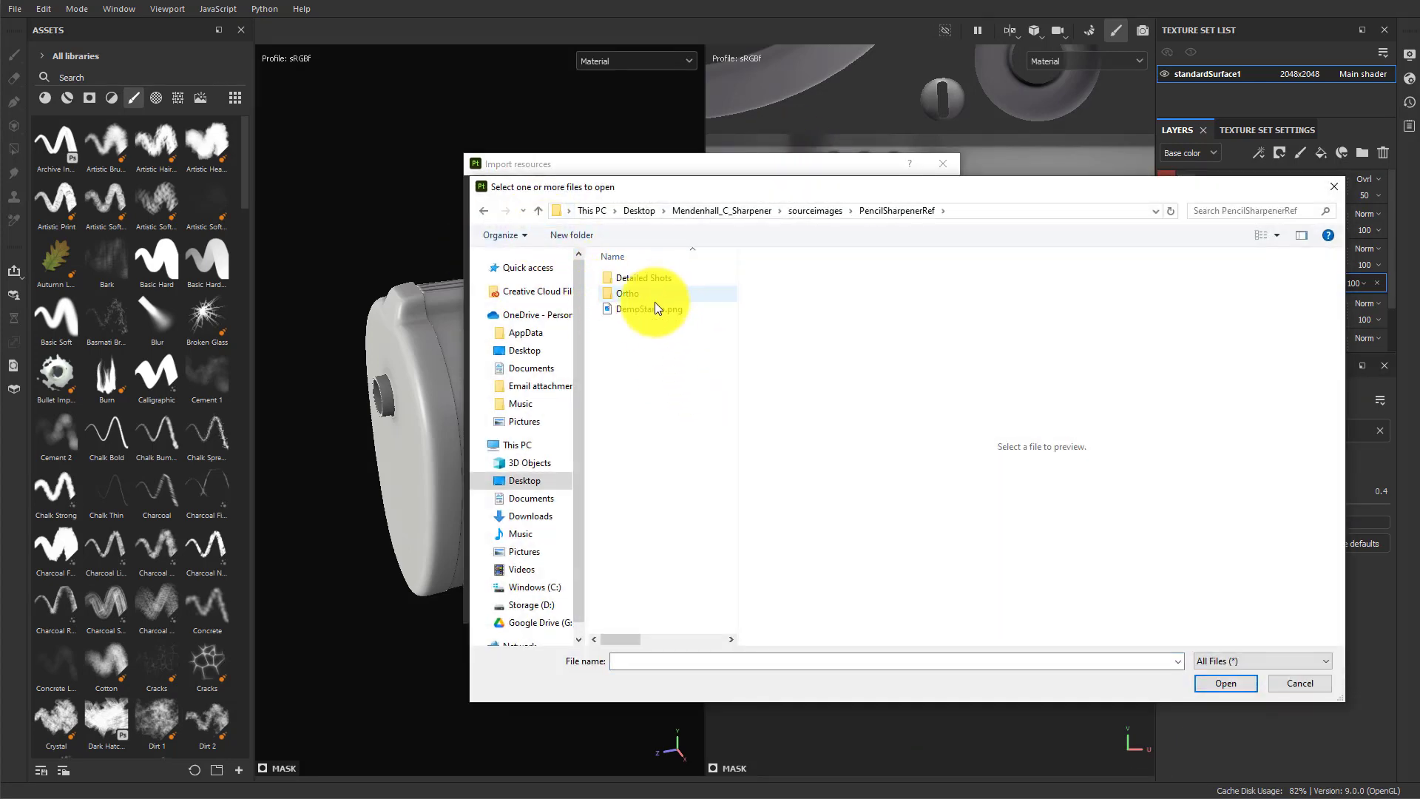
{"action": "left_click", "coordinate": [650, 308]}
{"action": "left_click", "coordinate": [1236, 683]}
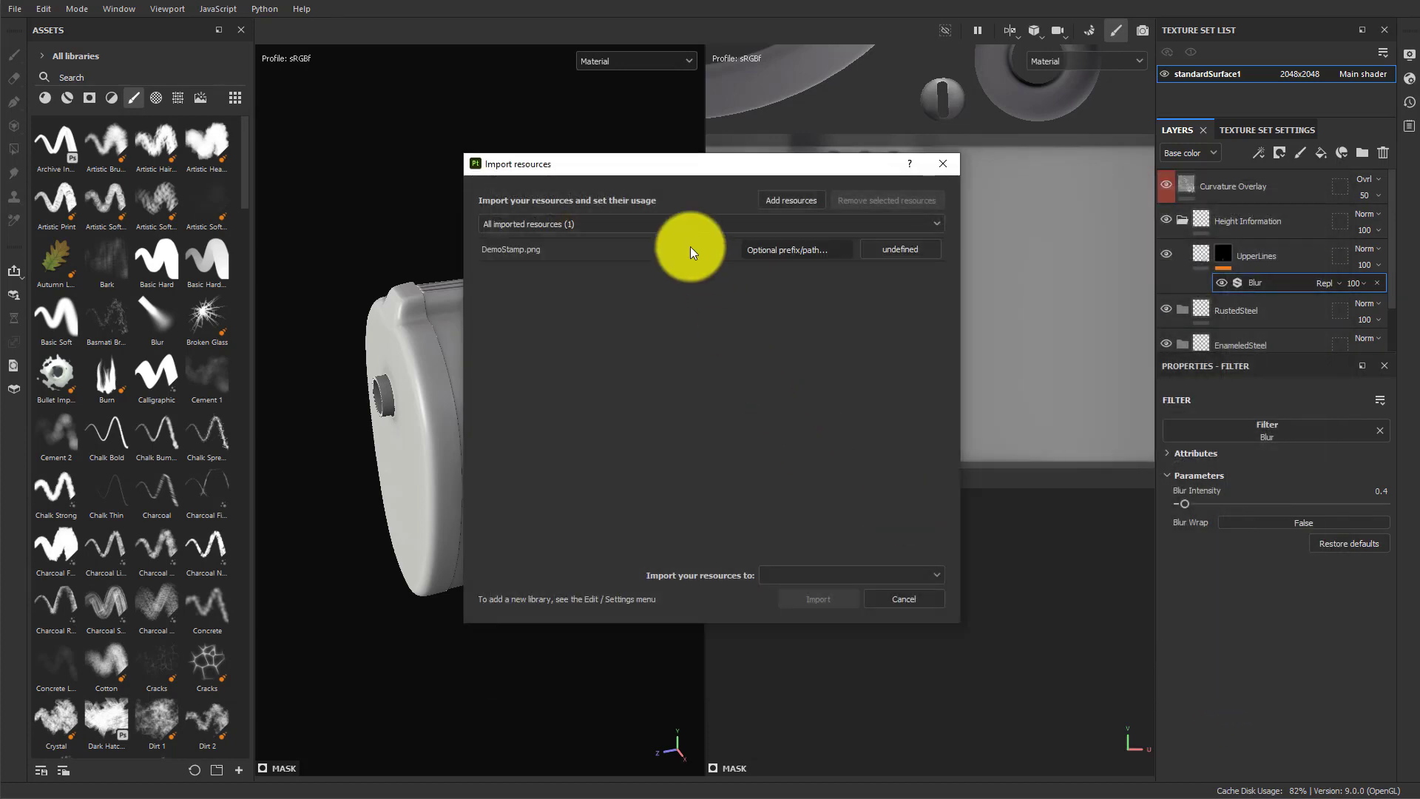
Set DemoStamp.png's usage to alpha and import it into the current project.
{"action": "left_click", "coordinate": [899, 266]}
{"action": "left_click", "coordinate": [925, 262]}
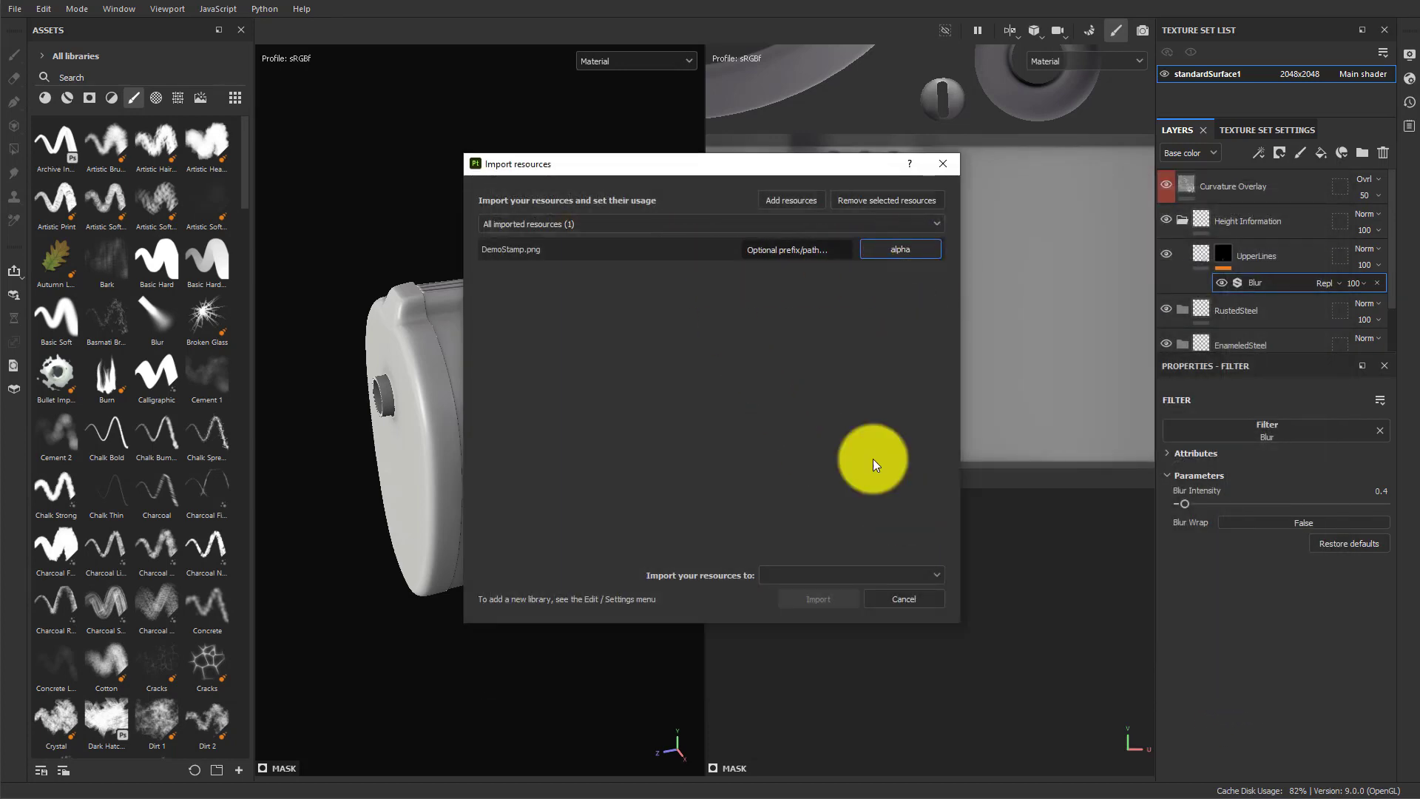
{"action": "left_click", "coordinate": [784, 576]}
{"action": "left_click", "coordinate": [804, 610]}
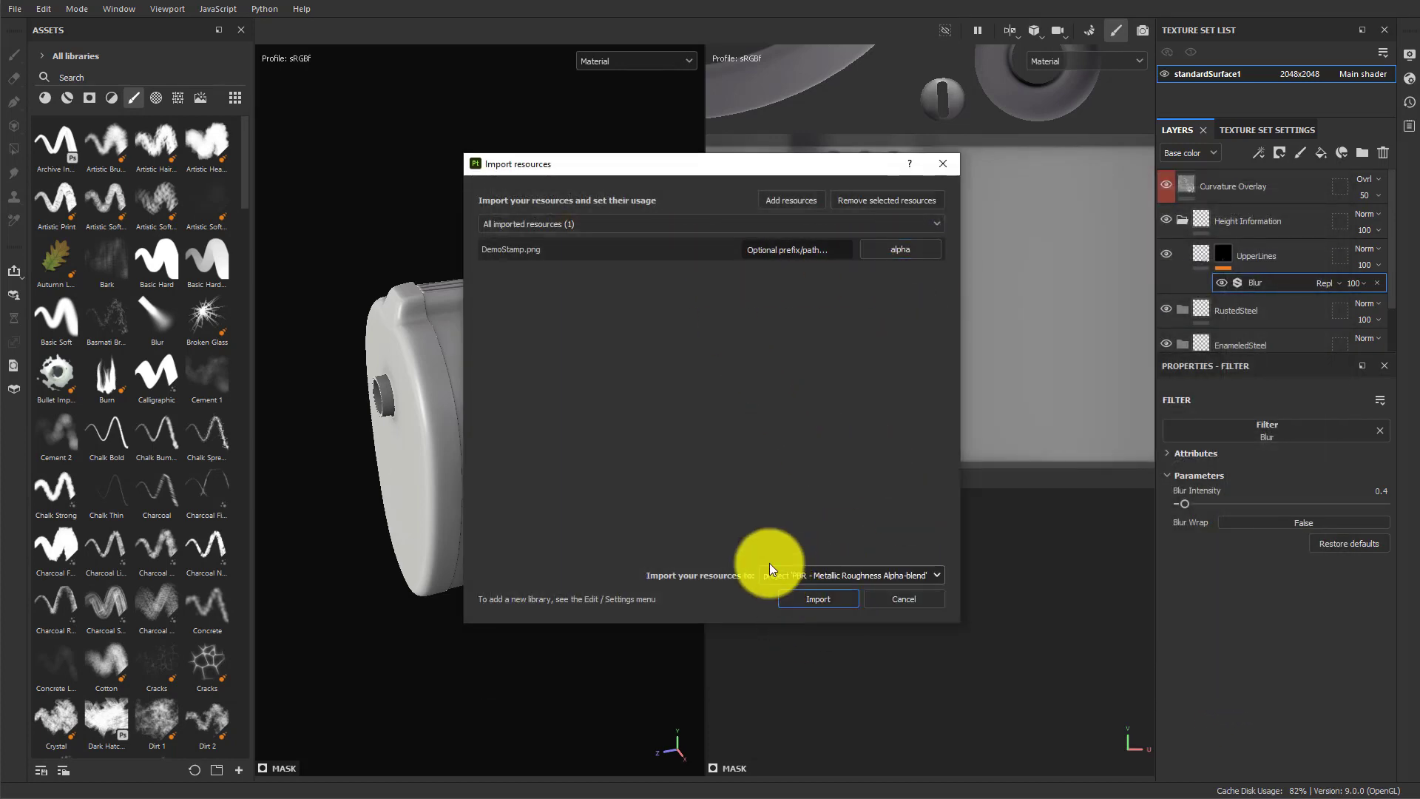
{"action": "left_click", "coordinate": [813, 600]}
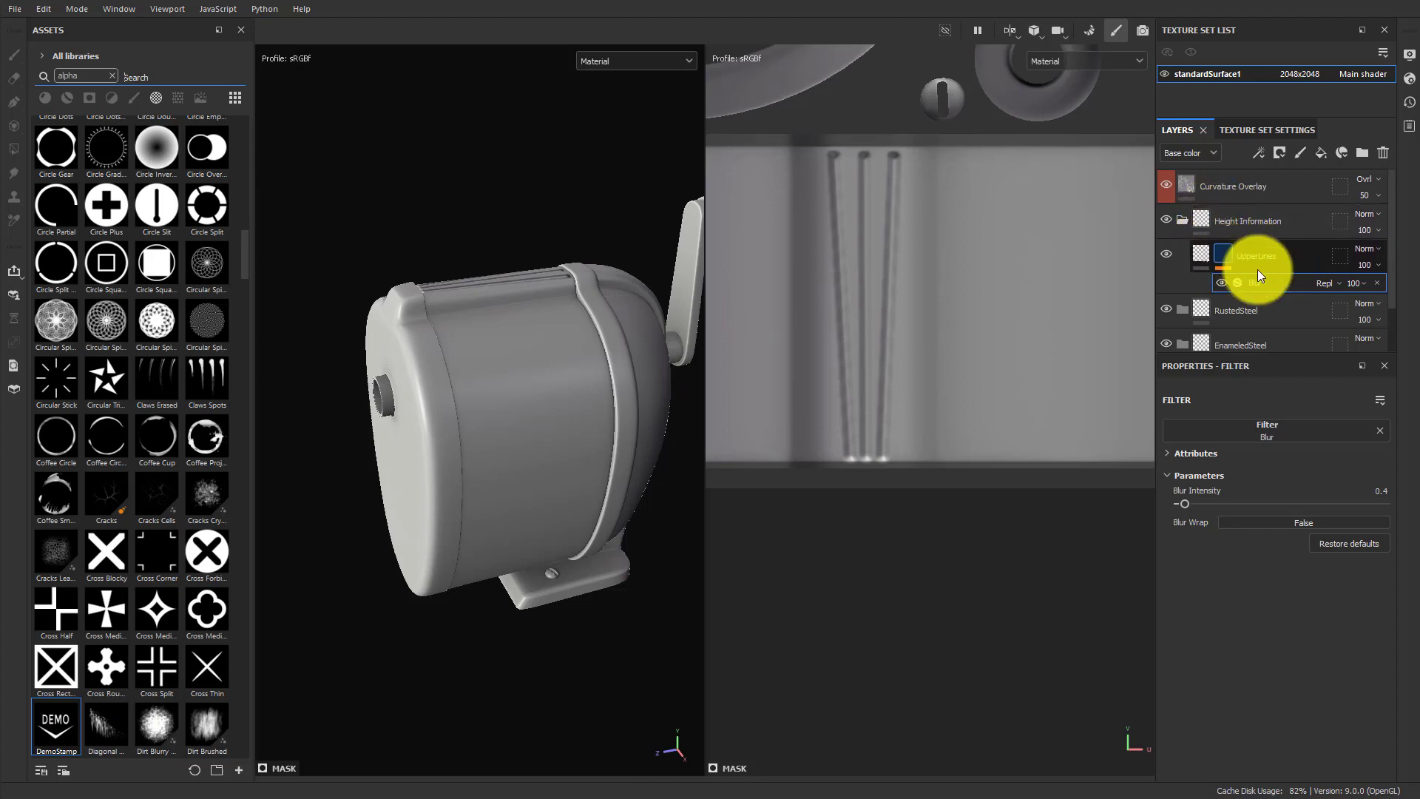
Select the UpperLines layer's mask for painting and enlarge the brush size to about 19.8.
{"action": "double_click", "coordinate": [1260, 229]}
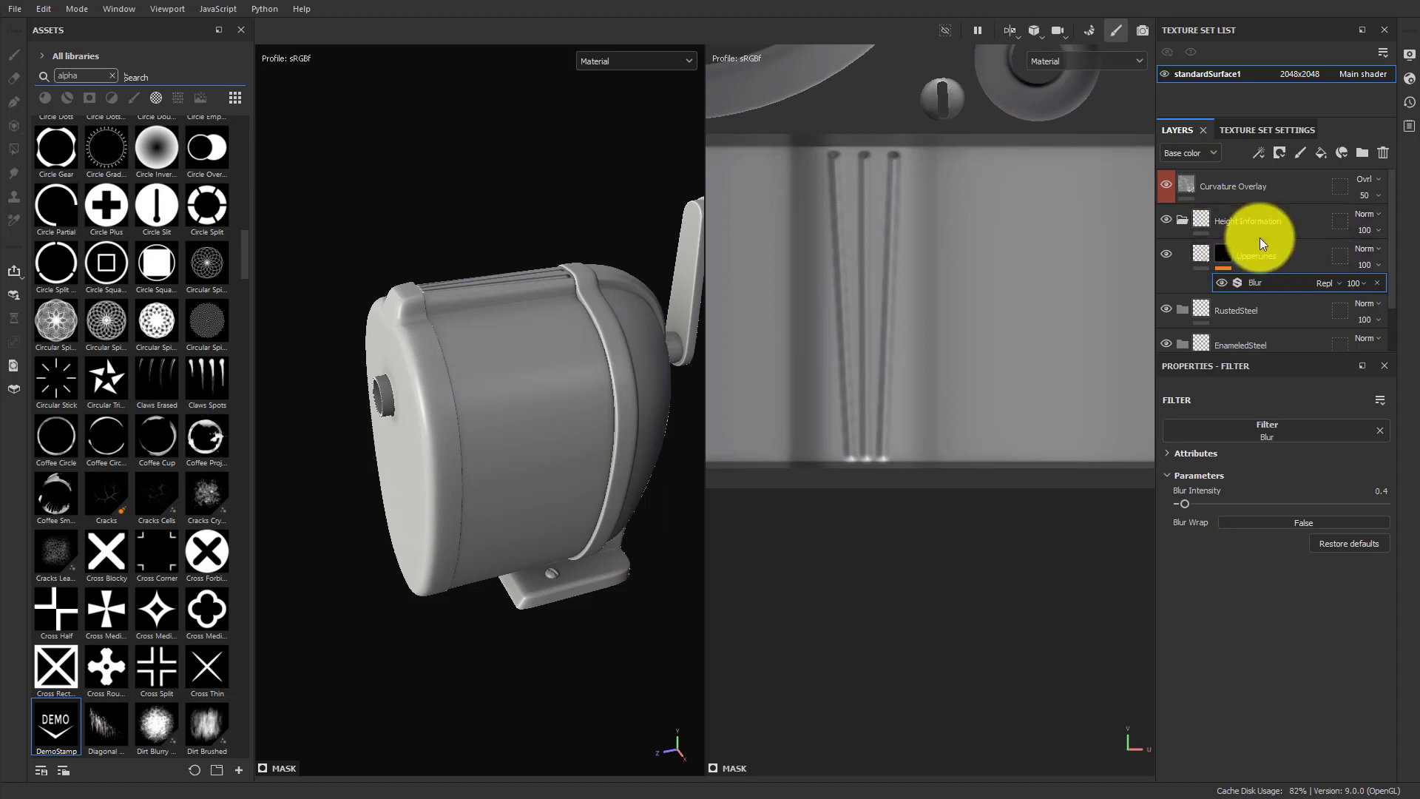
{"action": "left_click", "coordinate": [1262, 225]}
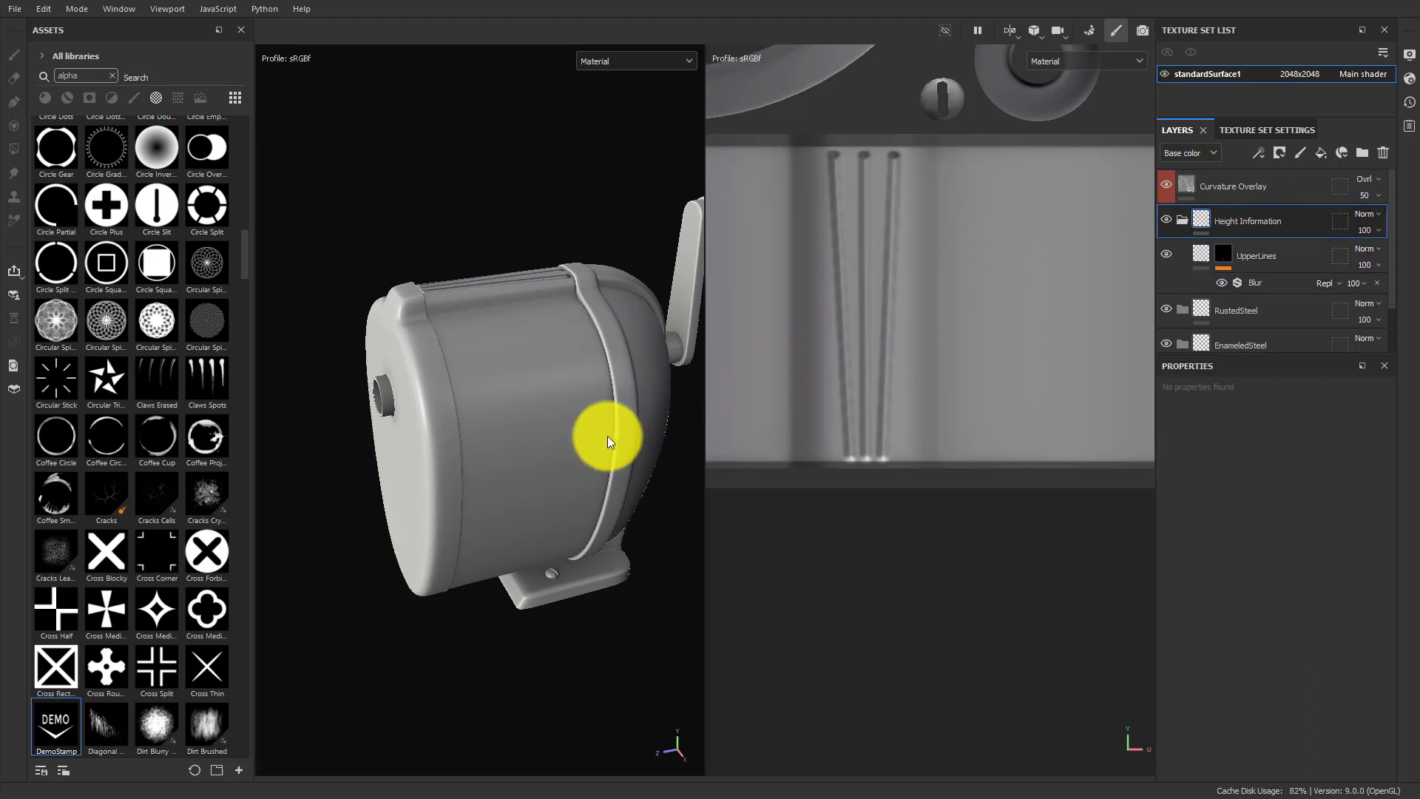
{"action": "mouse_move", "coordinate": [536, 473]}
{"action": "left_mouse_down", "text": "alt"}
{"action": "mouse_move", "coordinate": [590, 421]}
{"action": "mouse_move", "coordinate": [441, 387]}
{"action": "mouse_move", "coordinate": [599, 339]}
{"action": "mouse_move", "coordinate": [568, 262]}
{"action": "mouse_move", "coordinate": [320, 317]}
{"action": "mouse_move", "coordinate": [469, 317]}
{"action": "mouse_move", "coordinate": [596, 355]}
{"action": "mouse_move", "coordinate": [564, 374]}
{"action": "left_mouse_up", "text": "alt"}
{"action": "left_click", "coordinate": [1261, 251]}
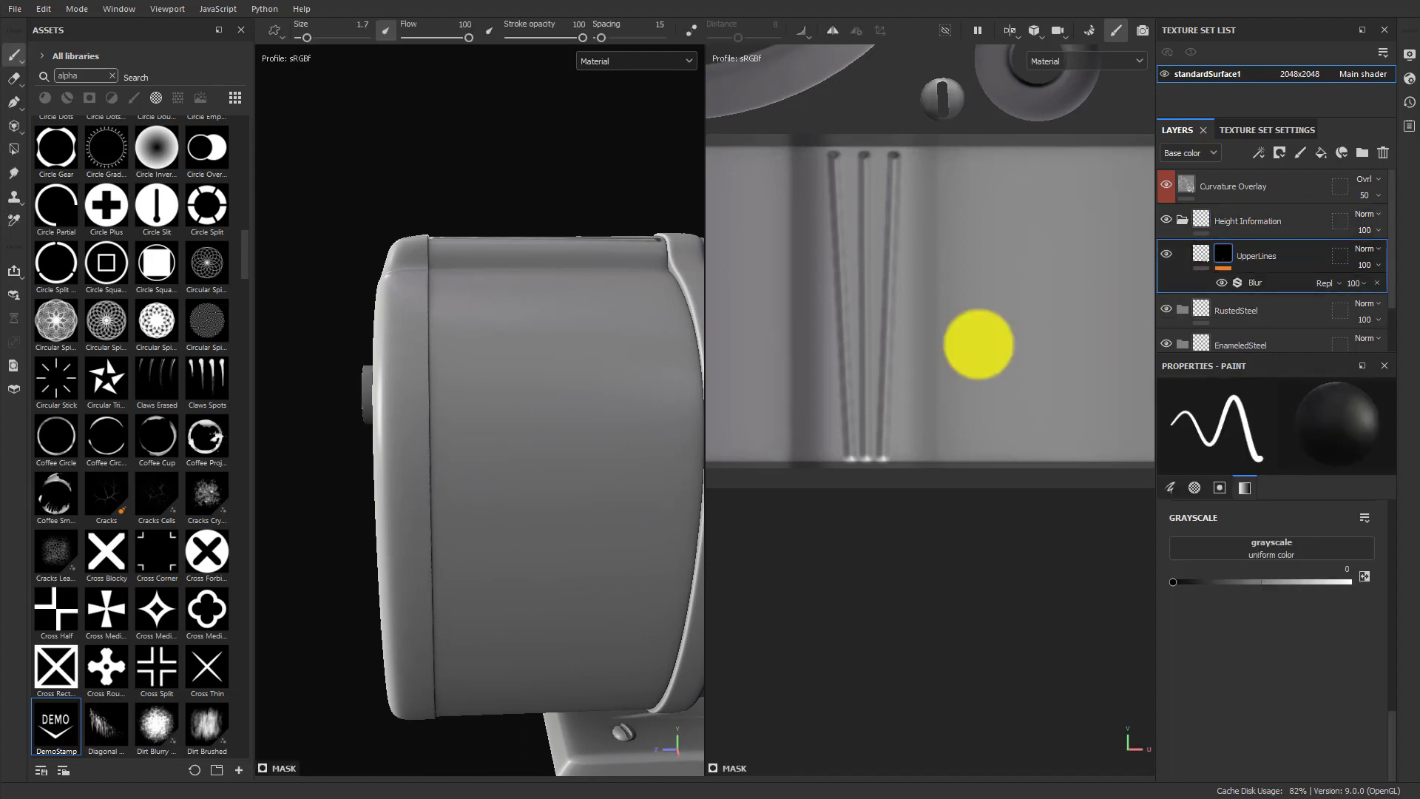
{"action": "scroll", "coordinate": [1251, 587], "scroll_direction": "up", "scroll_amount": 10}
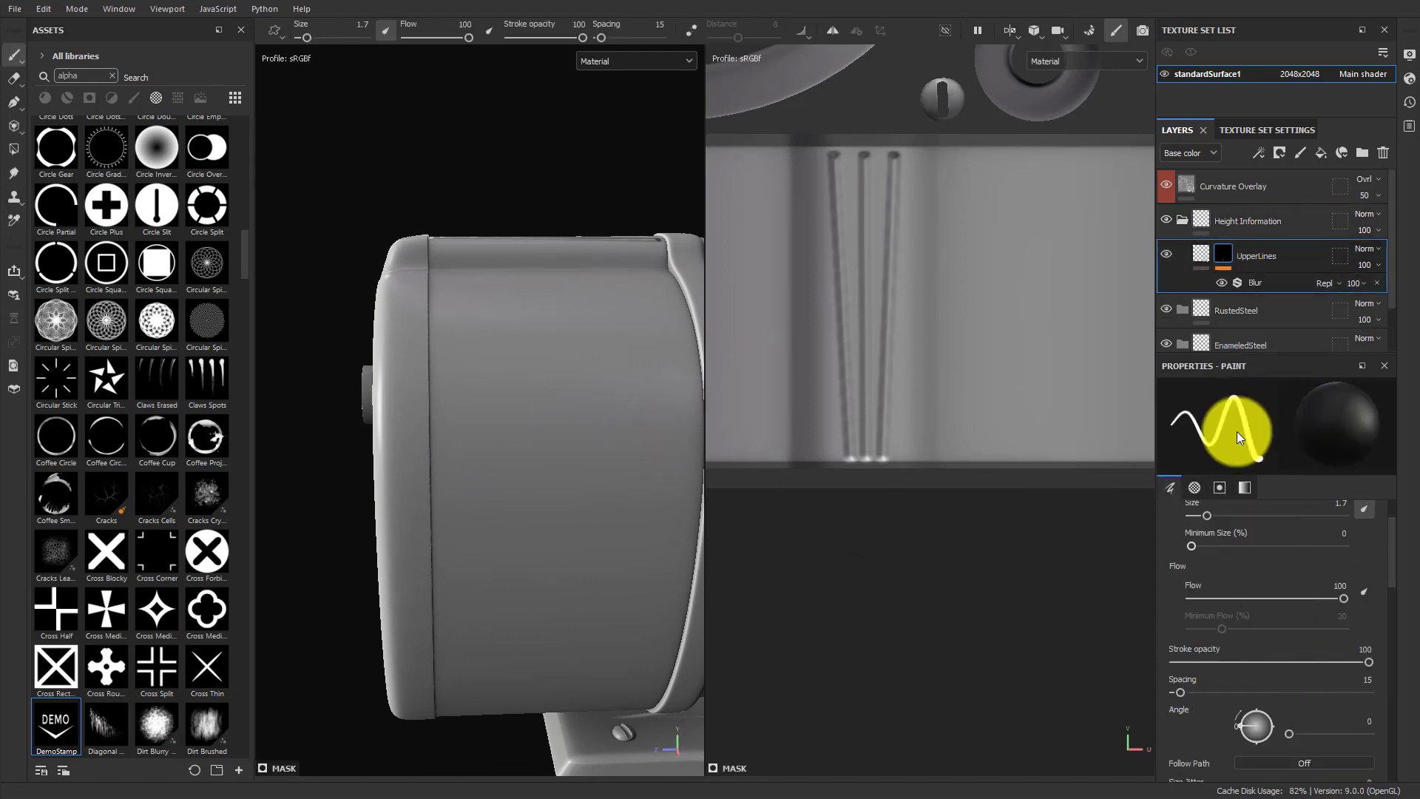
{"action": "left_click", "coordinate": [1221, 256]}
{"action": "scroll", "coordinate": [1280, 599], "scroll_direction": "up", "scroll_amount": 1}
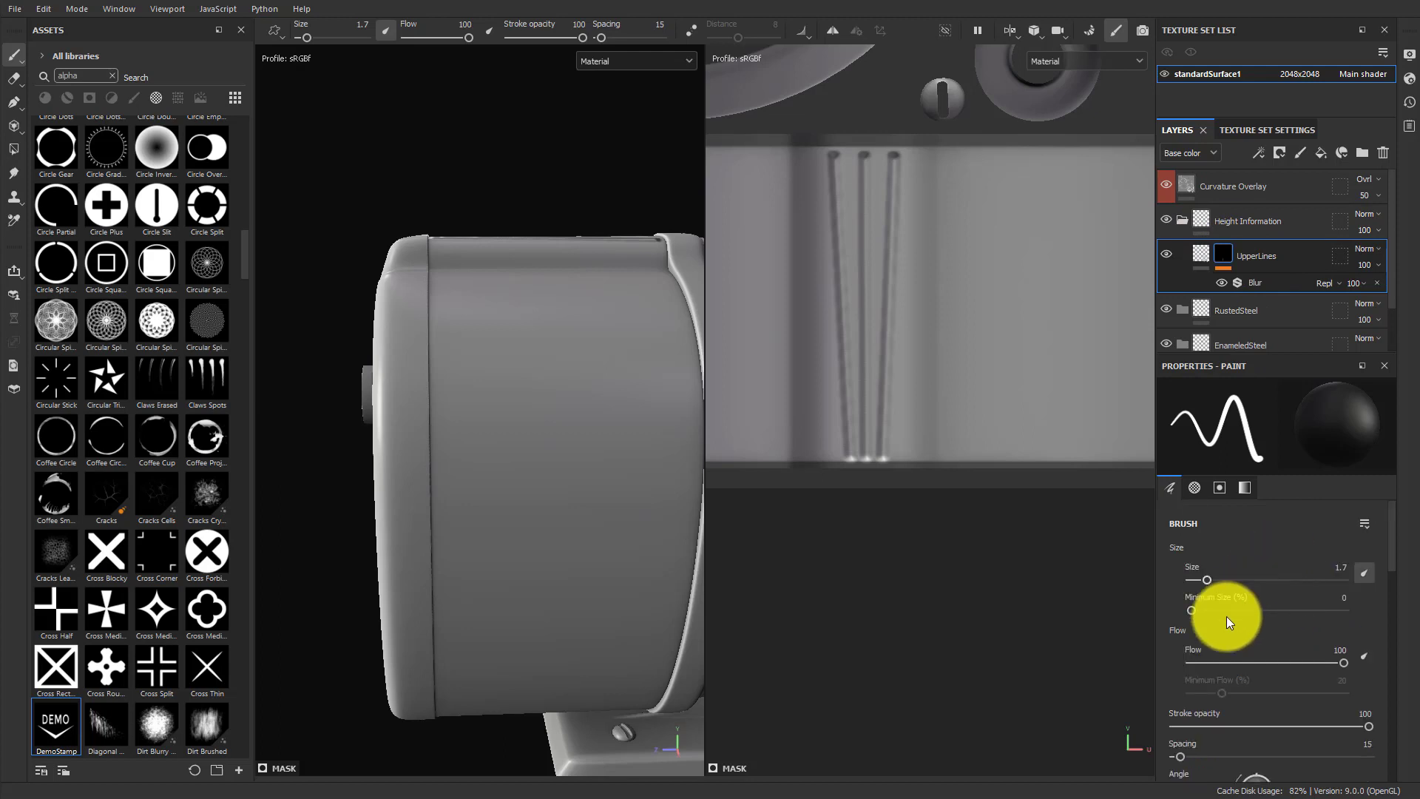
{"action": "left_click_drag", "start_coordinate": [1213, 583], "coordinate": [1256, 583]}
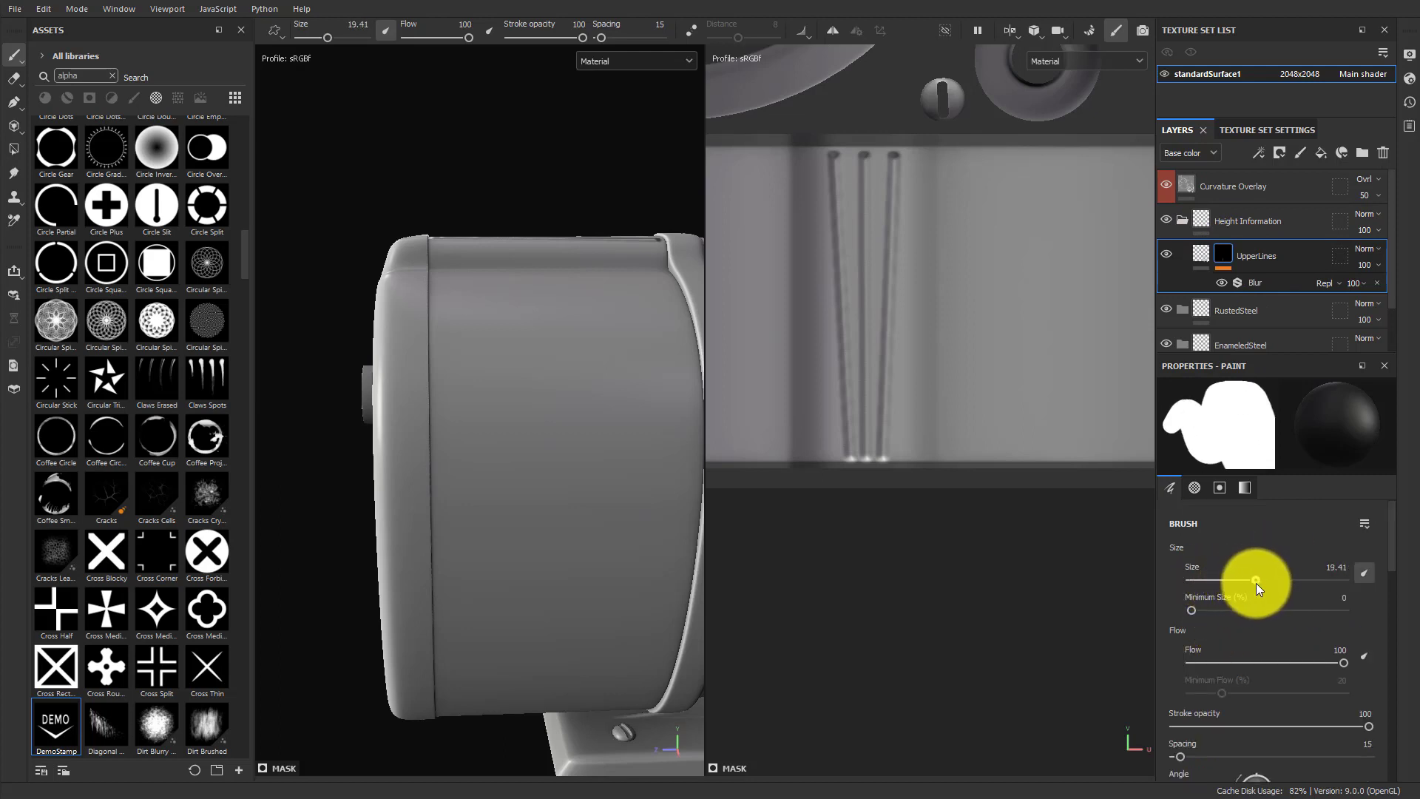
Replace the brush's alpha shape with the imported DemoStamp.
{"action": "scroll", "coordinate": [1258, 666], "scroll_direction": "down", "scroll_amount": 5}
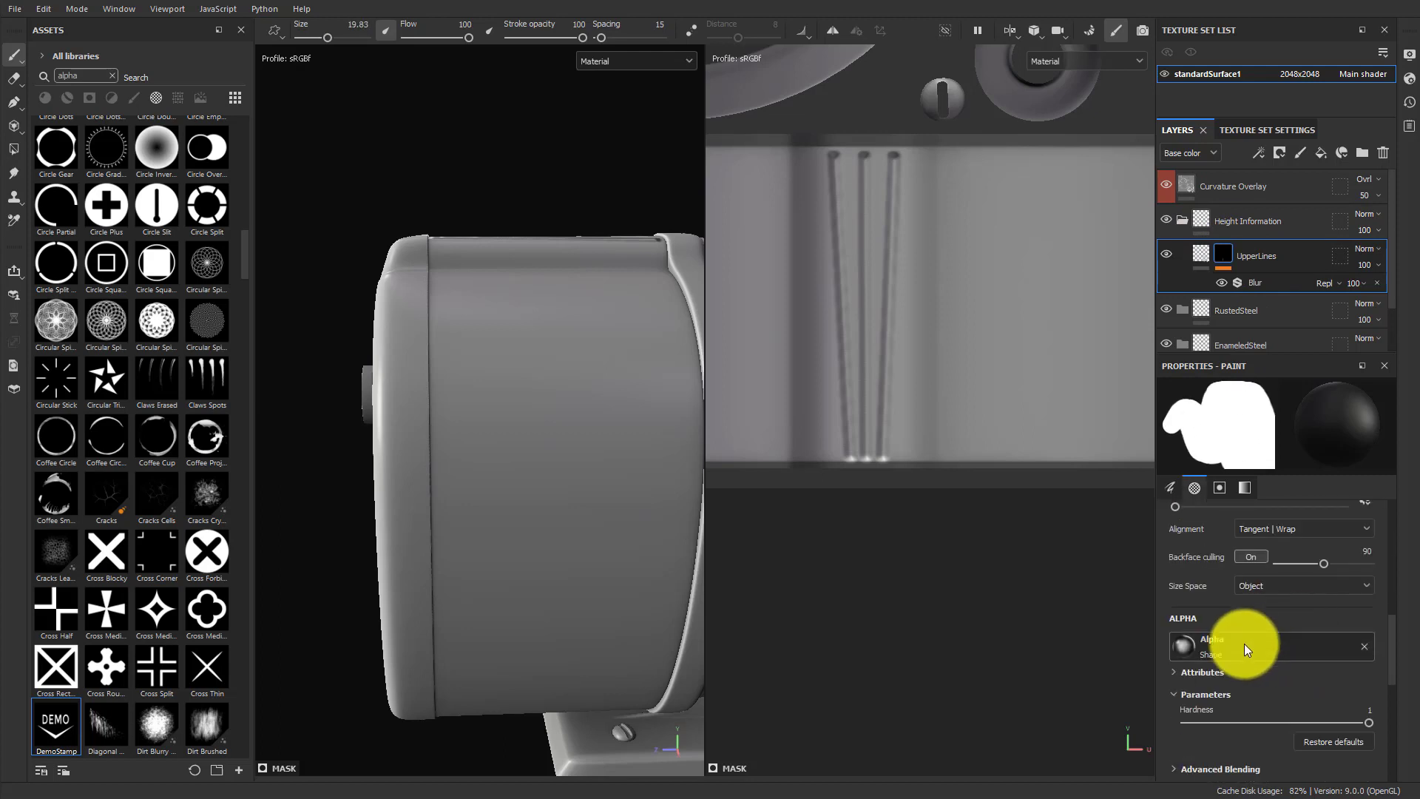
{"action": "left_click", "coordinate": [1244, 643]}
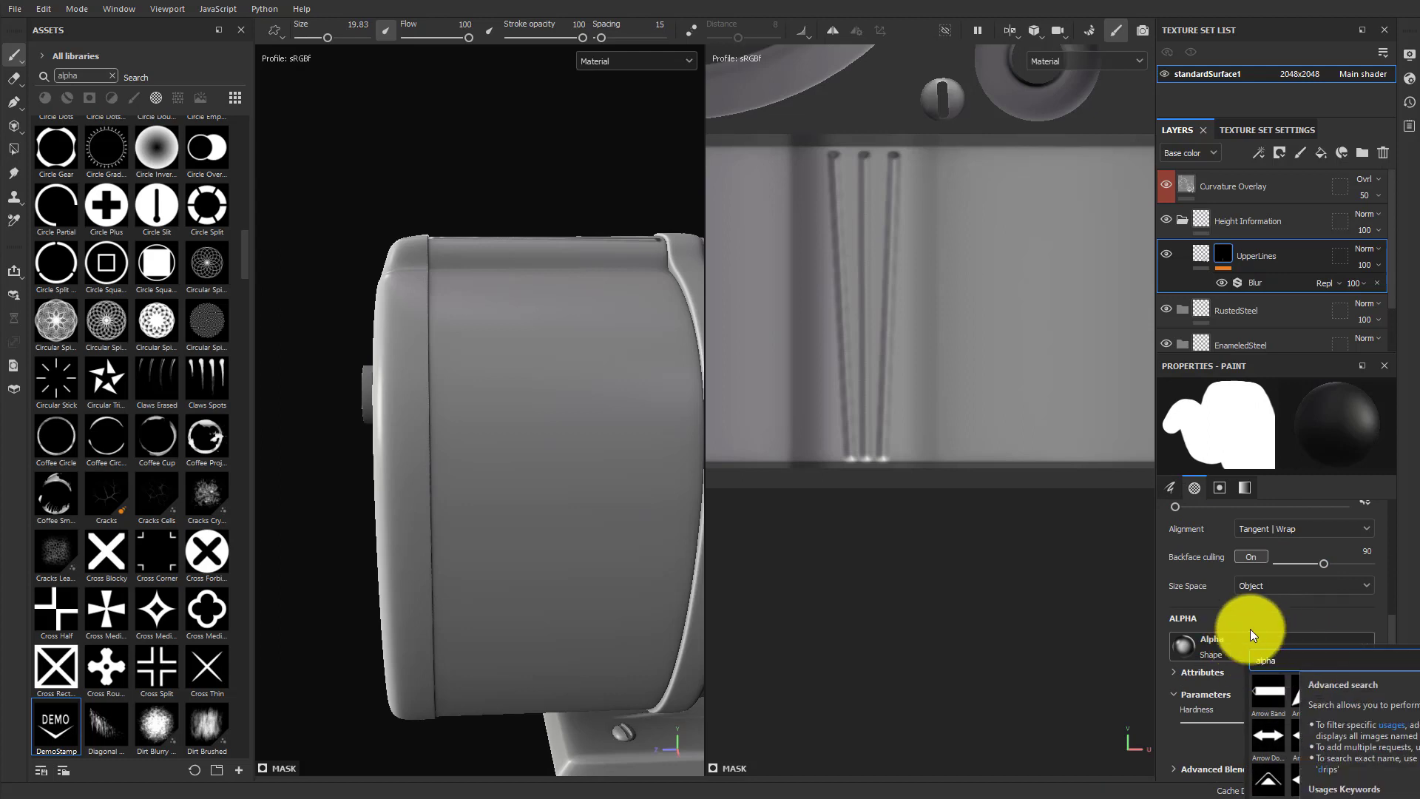
{"action": "left_click", "coordinate": [1225, 621]}
{"action": "mouse_move", "coordinate": [50, 725]}
{"action": "left_mouse_down"}
{"action": "mouse_move", "coordinate": [571, 601]}
{"action": "mouse_move", "coordinate": [1233, 654]}
{"action": "left_mouse_up"}
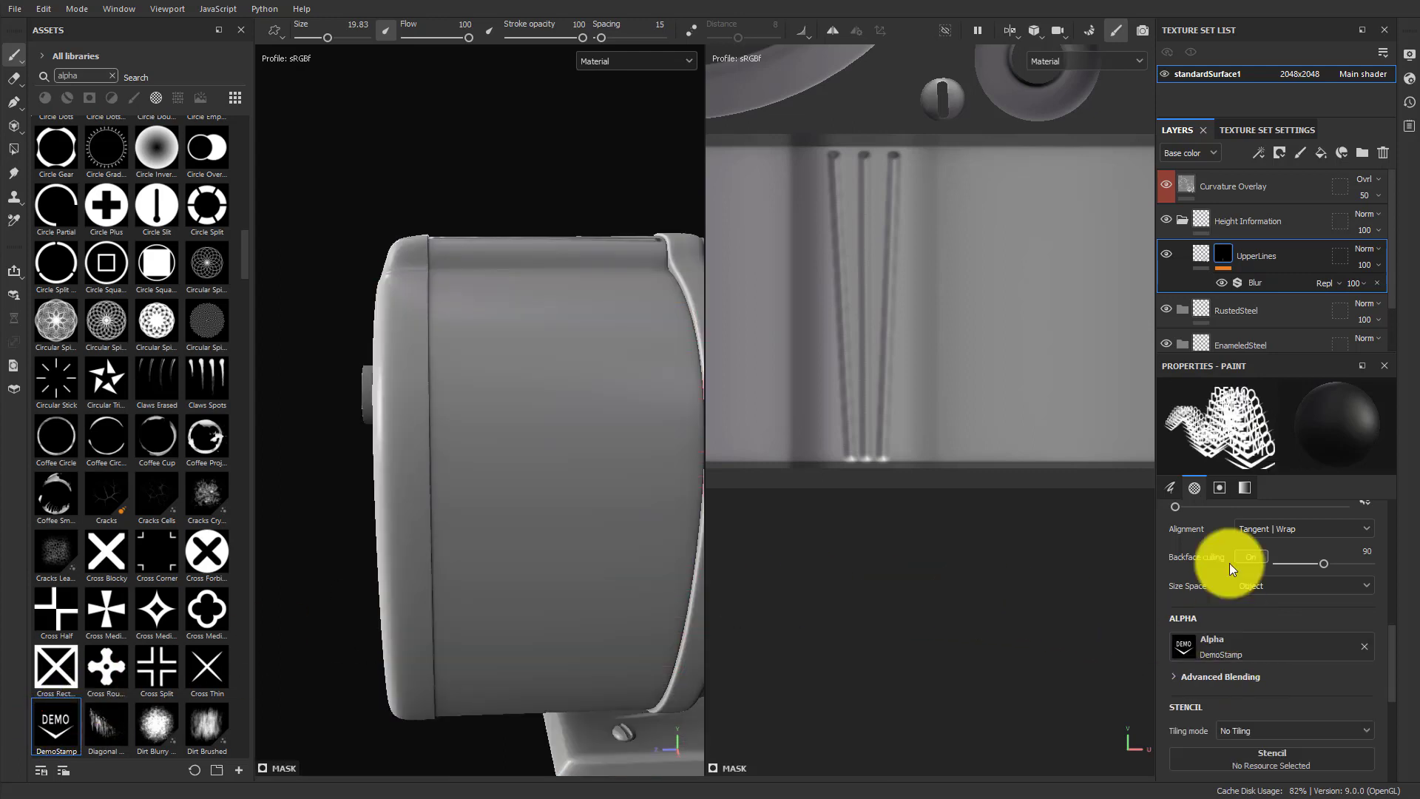
{"action": "scroll", "coordinate": [1253, 567], "scroll_direction": "up", "scroll_amount": 5}
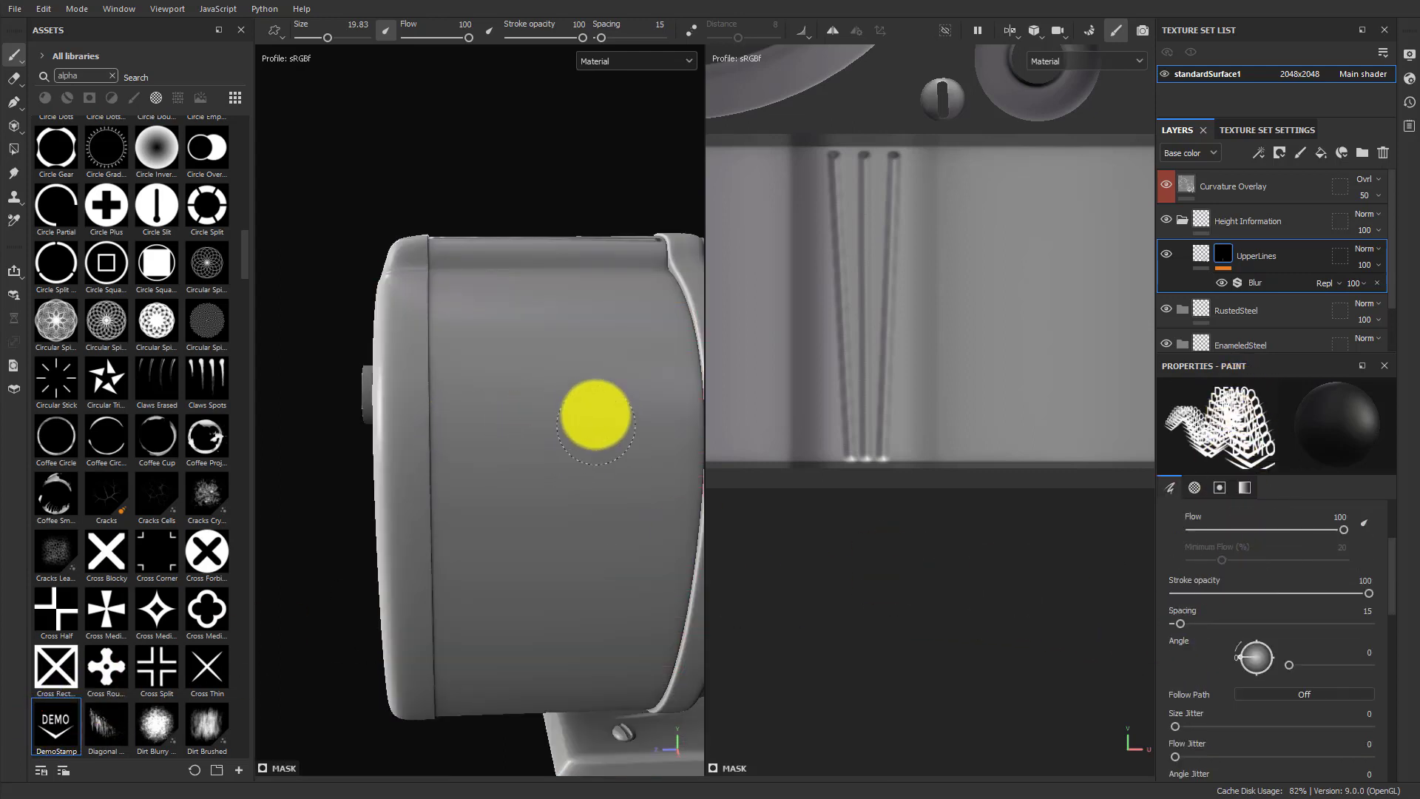
Check the Top.png reference photo for the lettering's placement and return to the matching side of the model.
{"action": "mouse_move", "coordinate": [546, 474]}
{"action": "left_mouse_down", "text": "alt"}
{"action": "mouse_move", "coordinate": [738, 481]}
{"action": "mouse_move", "coordinate": [510, 735]}
{"action": "left_mouse_up", "text": "alt"}
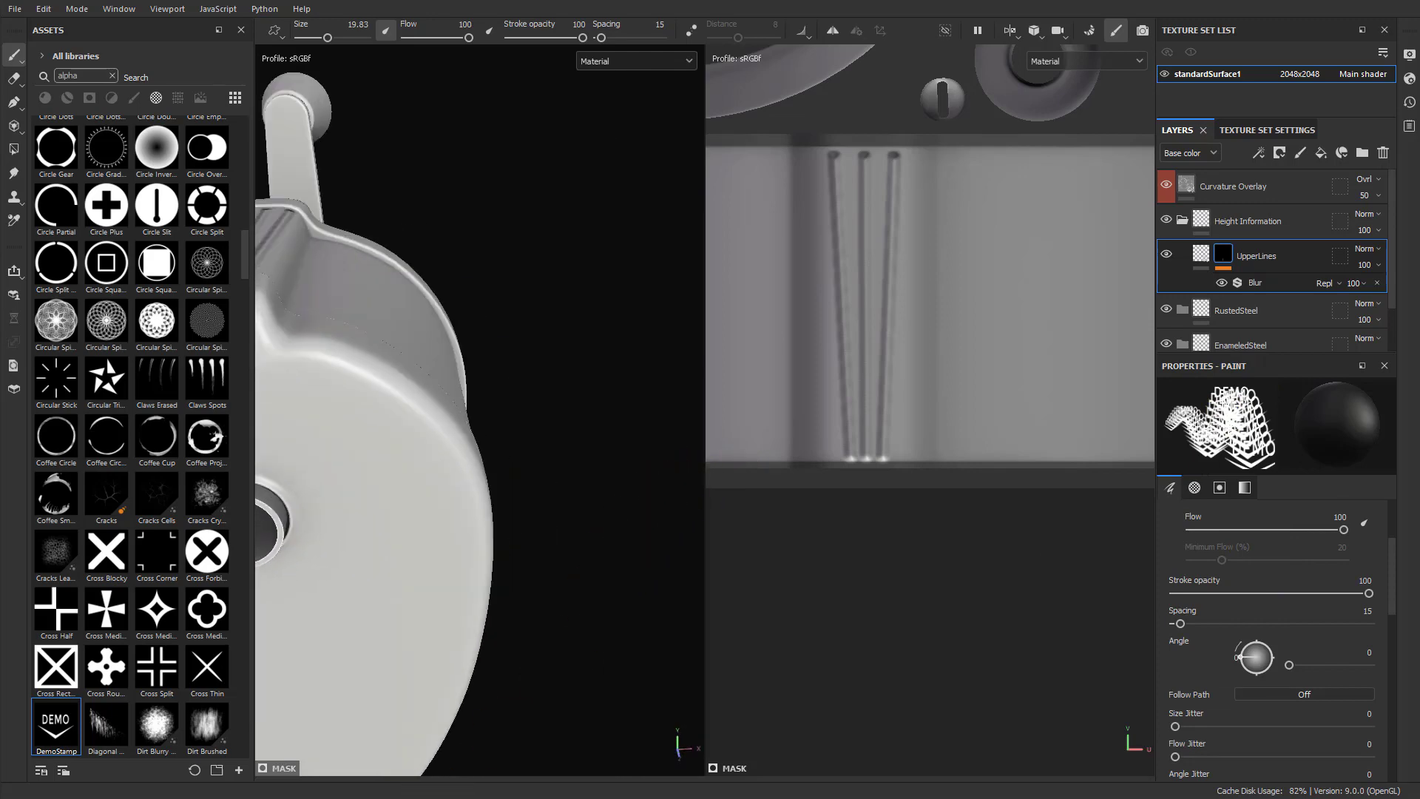
{"action": "key", "text": "alt+Tab"}
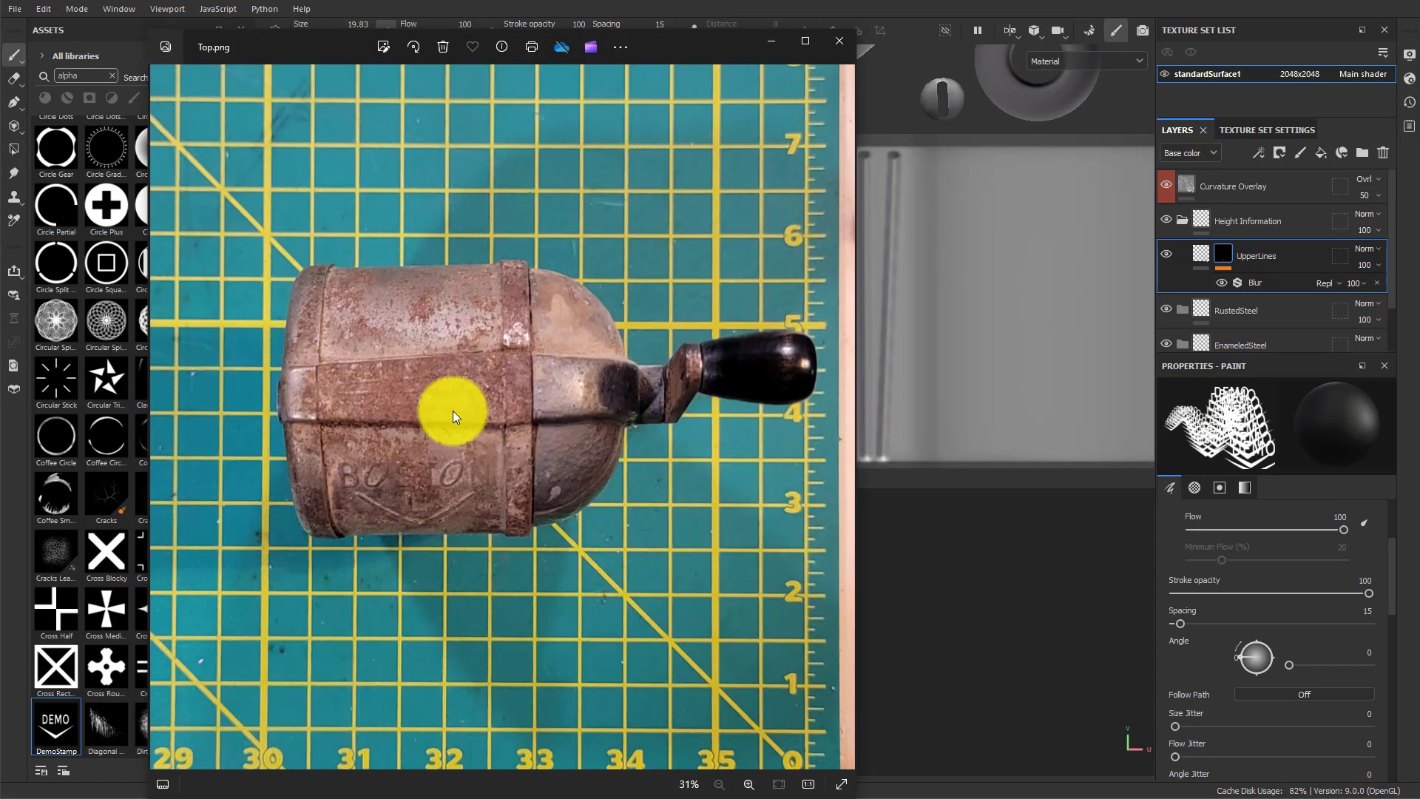
{"action": "left_click", "coordinate": [838, 46]}
{"action": "left_click_drag", "start_coordinate": [476, 498], "coordinate": [491, 301], "text": "alt"}
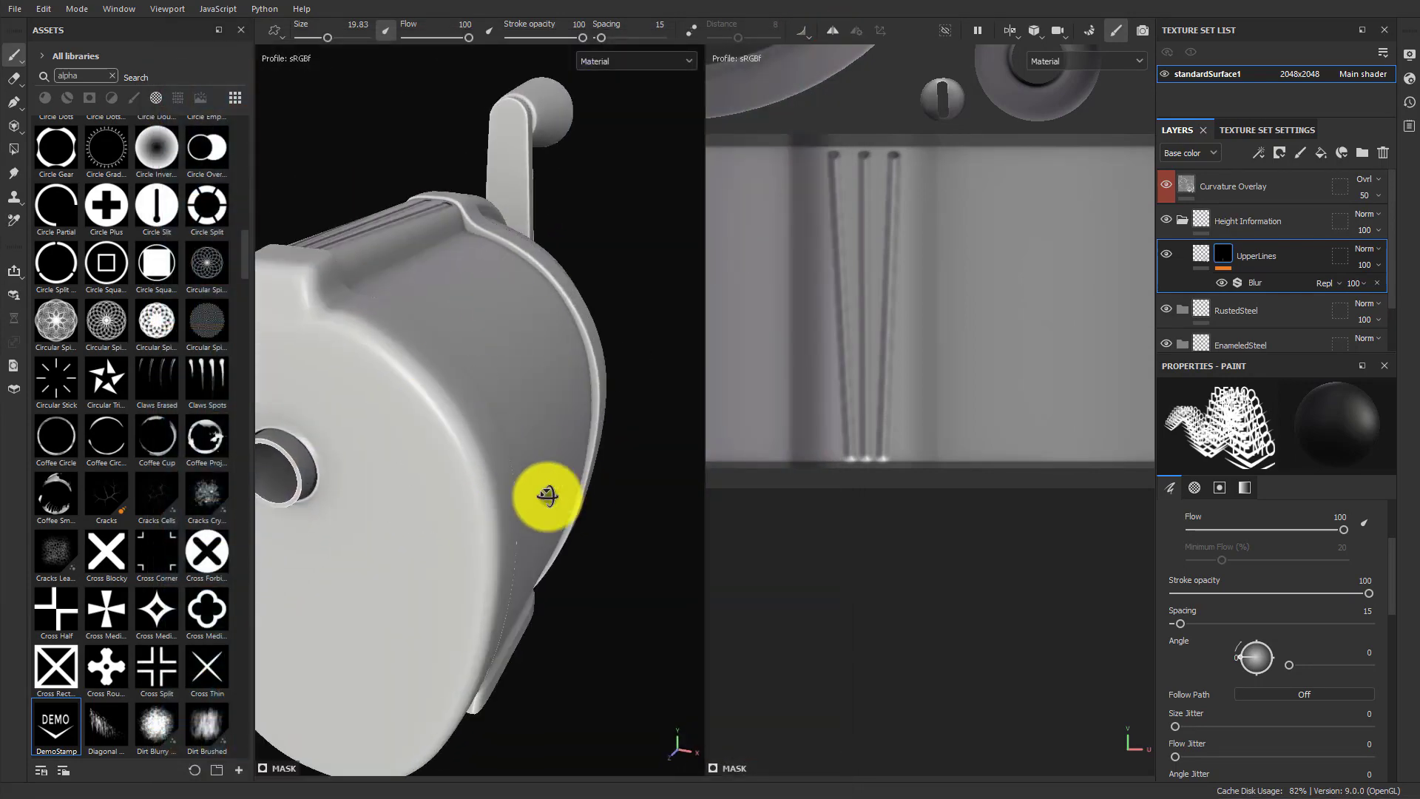
{"action": "left_click_drag", "start_coordinate": [548, 496], "coordinate": [508, 532], "text": "alt"}
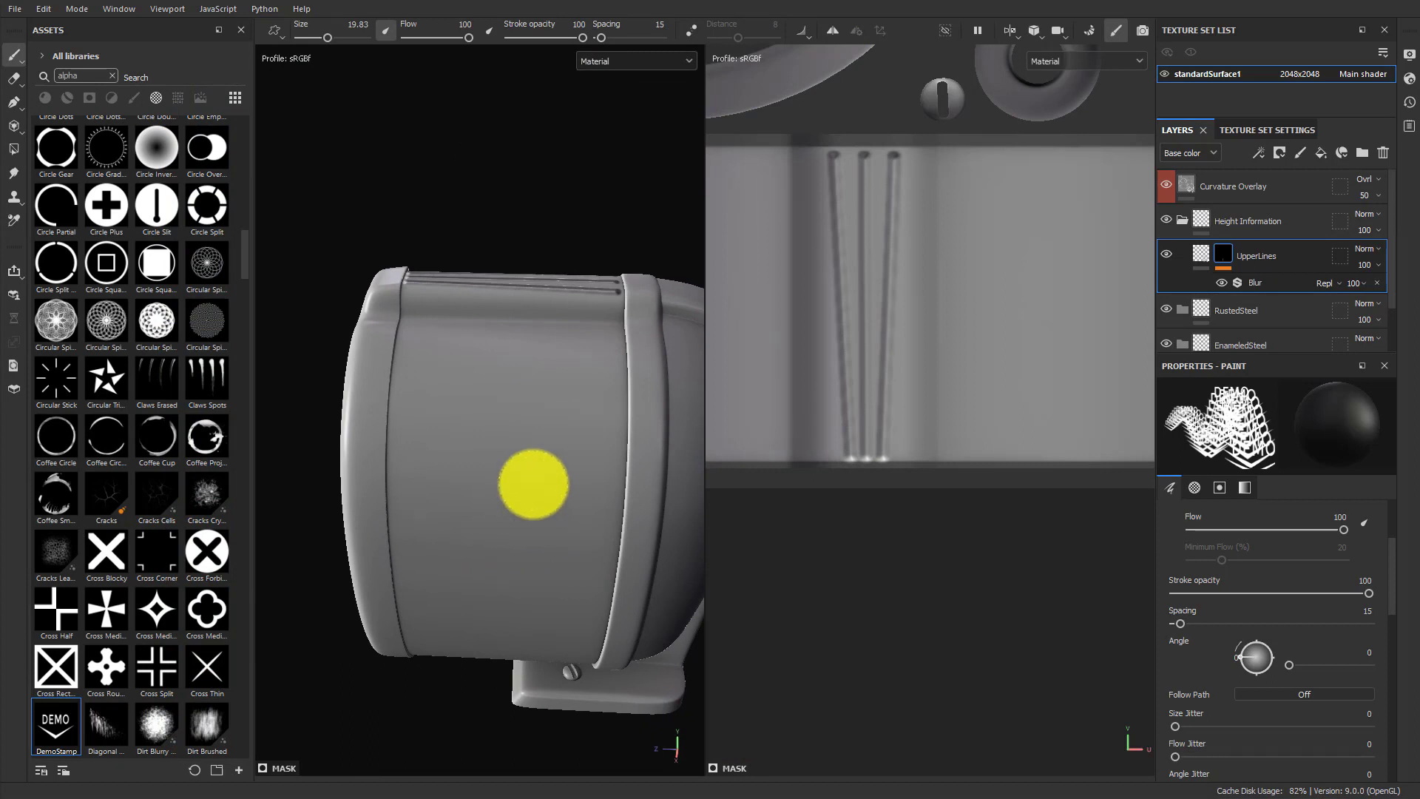
Resize the stamp brush to 61.65 so the DEMO design fits the side of the sharpener body.
{"action": "key", "text": "bracketright"}
{"action": "key", "text": "bracketright"}
{"action": "key", "text": "bracketright"}
{"action": "key", "text": "bracketright"}
{"action": "key", "text": "bracketright"}
{"action": "key", "text": "bracketright"}
{"action": "key", "text": "bracketright"}
{"action": "key", "text": "bracketright"}
{"action": "key", "text": "bracketright"}
{"action": "key", "text": "bracketright"}
{"action": "key", "text": "bracketright"}
{"action": "key", "text": "bracketright"}
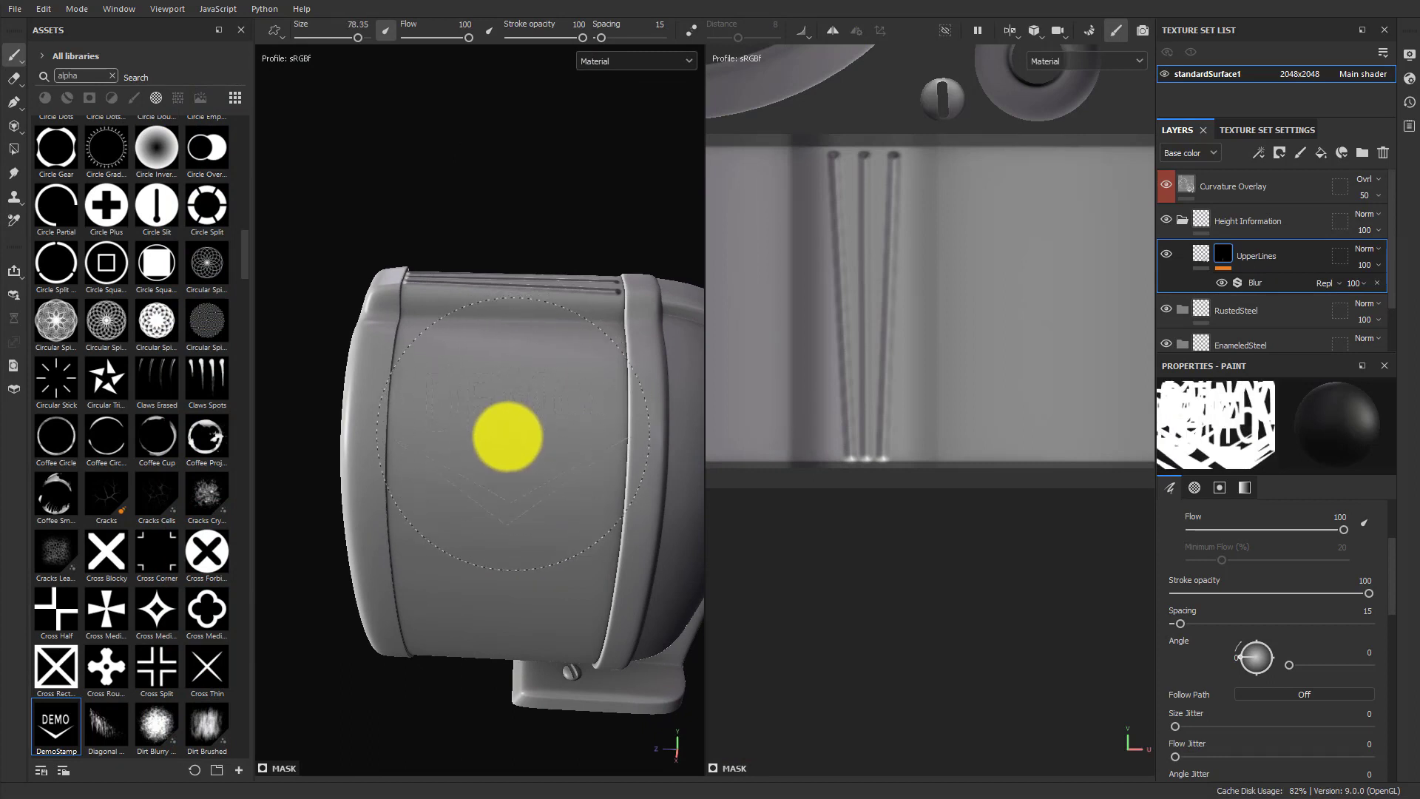
{"action": "key", "text": "bracketleft"}
{"action": "key", "text": "bracketleft"}
{"action": "key", "text": "bracketleft"}
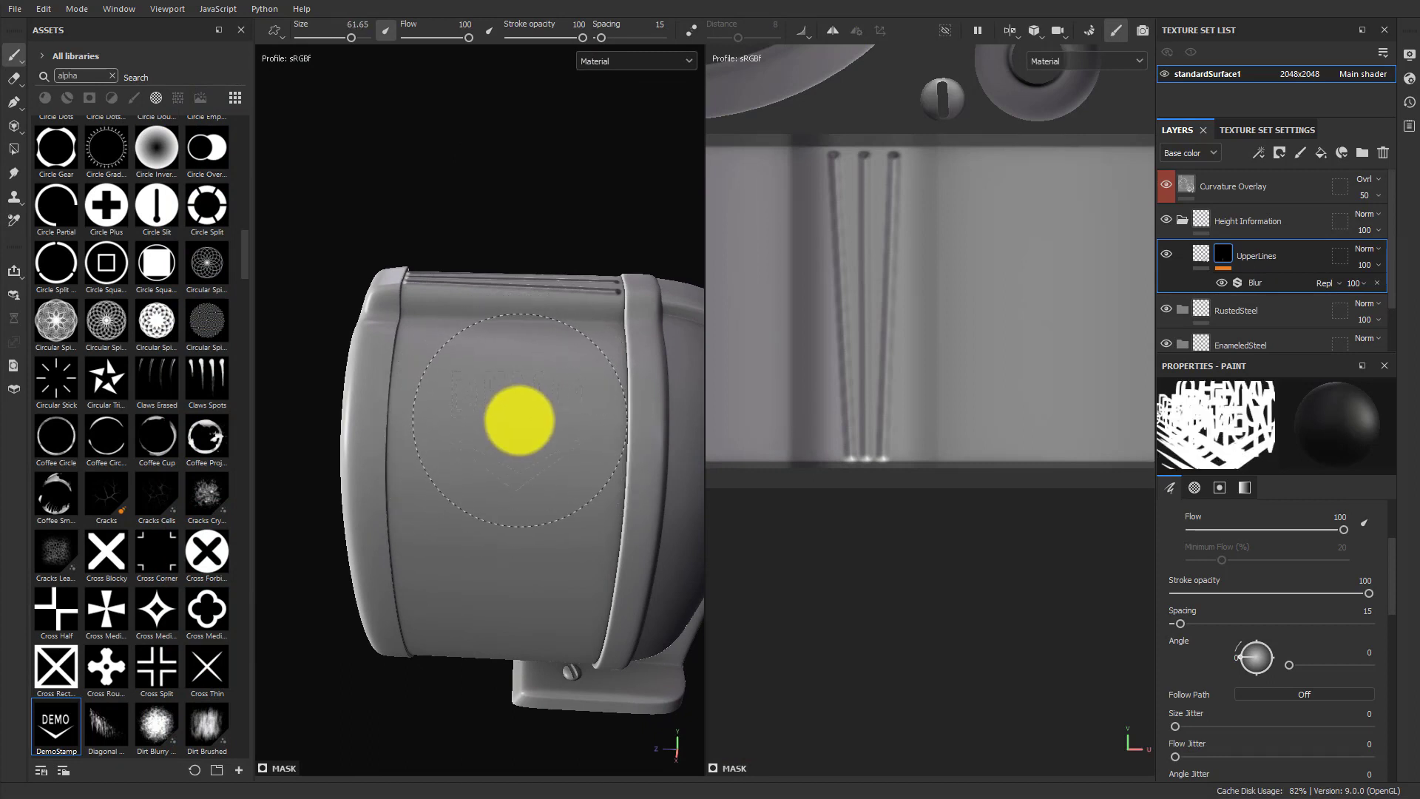
Set the brush's grayscale value to 1 and stamp the DEMO design once on the body's side, below the three grooves.
{"action": "left_click_drag", "start_coordinate": [520, 420], "coordinate": [518, 510], "text": "alt"}
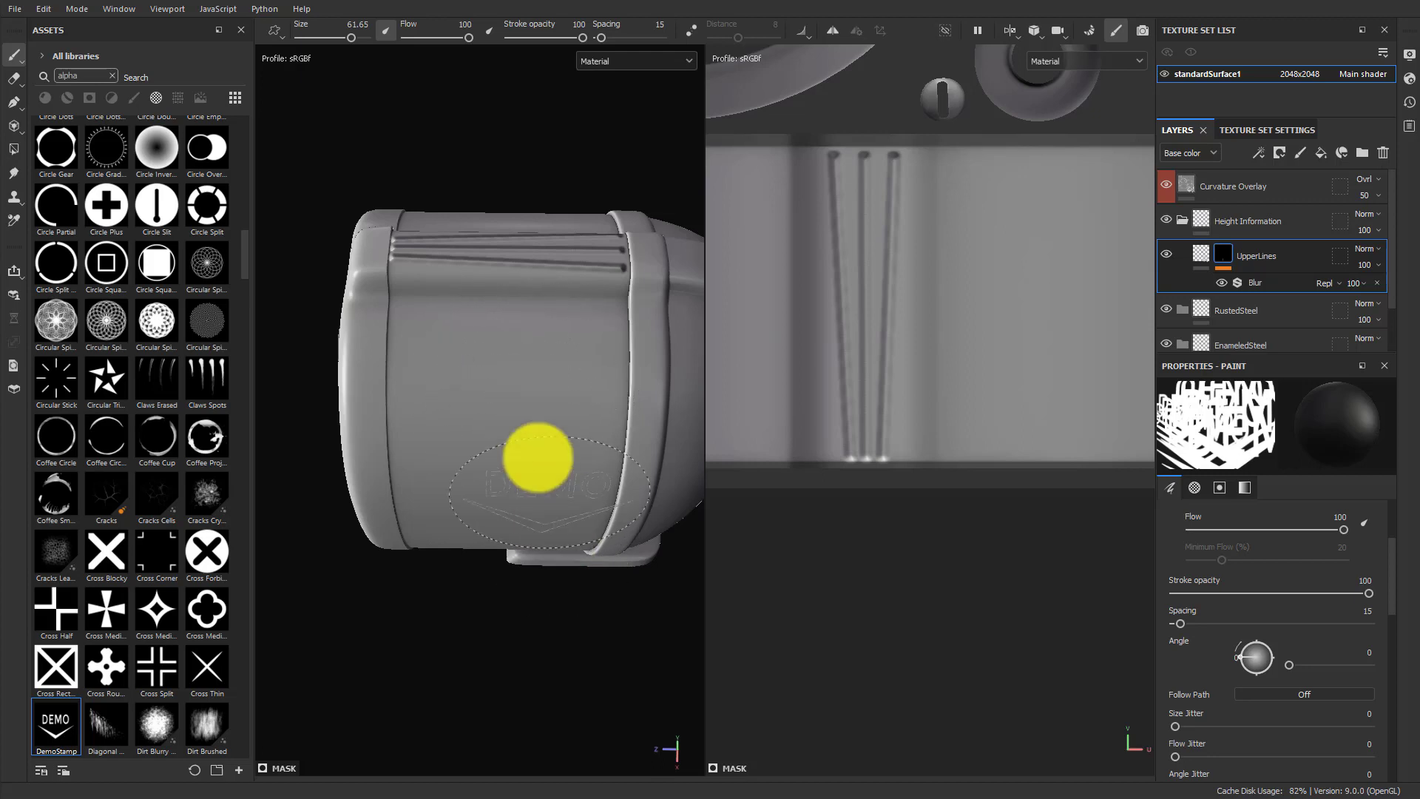
{"action": "scroll", "coordinate": [1257, 660], "scroll_direction": "down", "scroll_amount": 10}
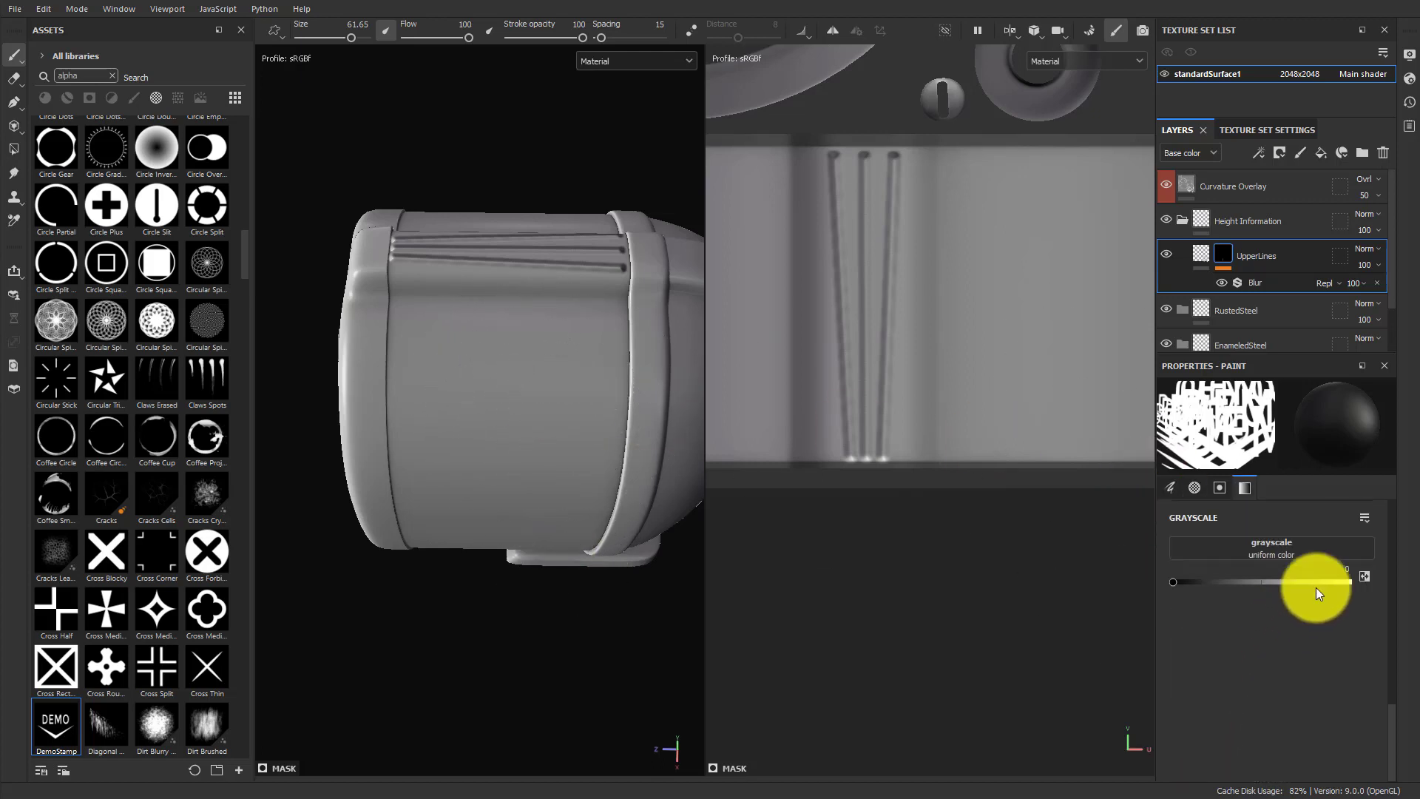
{"action": "left_click_drag", "start_coordinate": [1316, 588], "coordinate": [1399, 585]}
{"action": "left_click", "coordinate": [513, 386]}
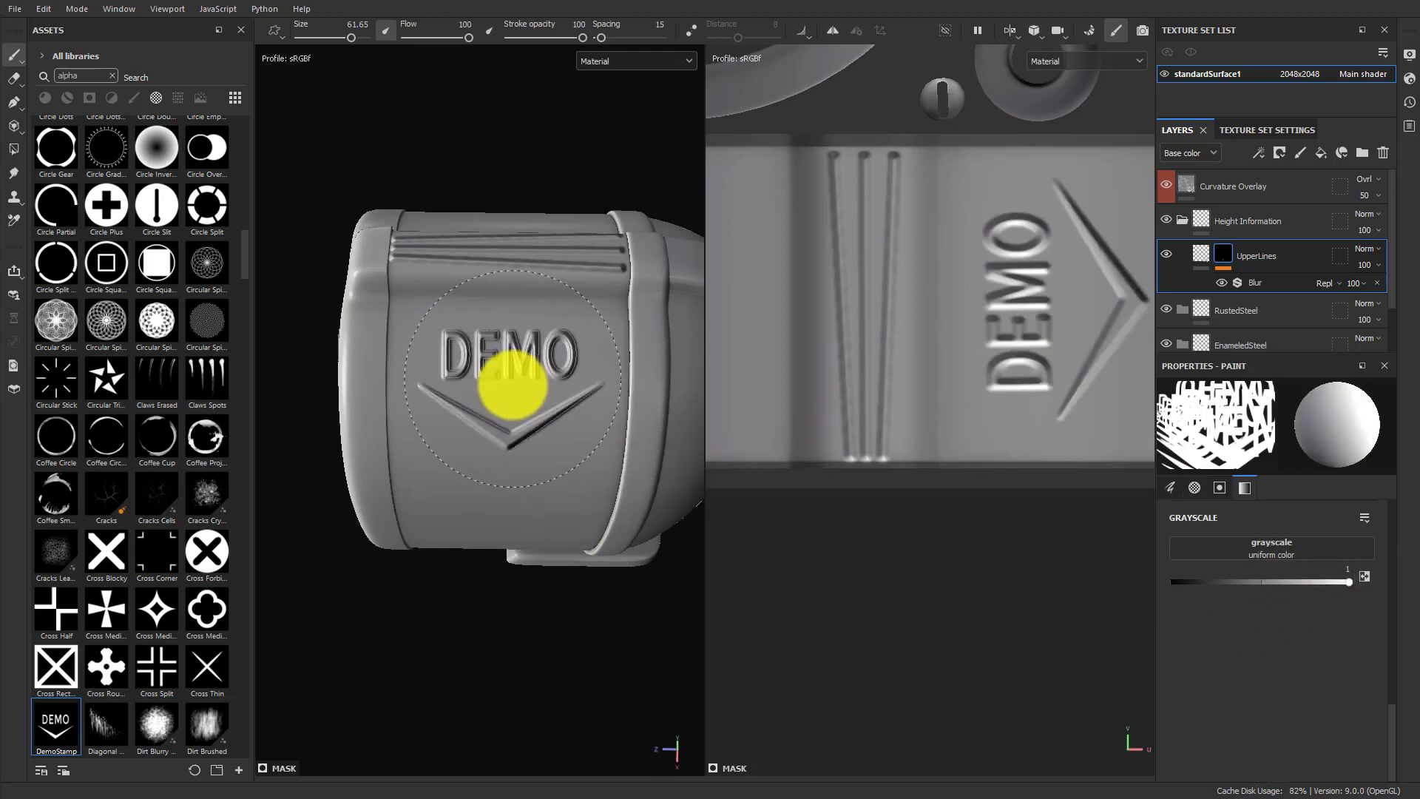
Rotate the environment lighting and examine the DEMO stamp's relief on the body from several angles.
{"action": "mouse_move", "coordinate": [412, 612]}
{"action": "left_mouse_down", "text": "alt"}
{"action": "mouse_move", "coordinate": [482, 526]}
{"action": "mouse_move", "coordinate": [453, 500]}
{"action": "mouse_move", "coordinate": [494, 504]}
{"action": "left_mouse_up", "text": "alt"}
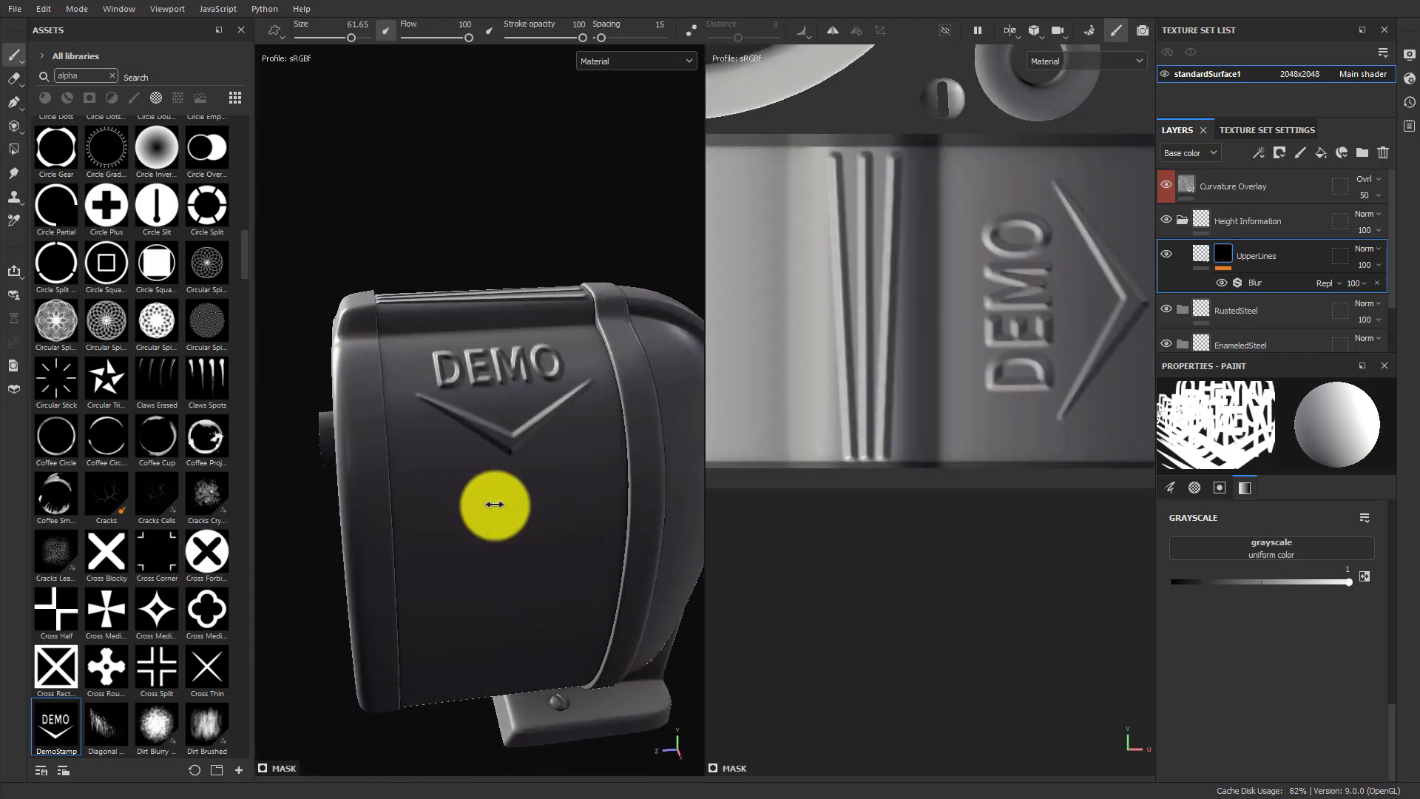
{"action": "mouse_move", "coordinate": [494, 504]}
{"action": "right_mouse_down", "text": "shift"}
{"action": "mouse_move", "coordinate": [378, 491]}
{"action": "mouse_move", "coordinate": [611, 491]}
{"action": "right_mouse_up", "text": "shift"}
{"action": "right_click_drag", "start_coordinate": [450, 491], "coordinate": [485, 500], "text": "shift"}
{"action": "mouse_move", "coordinate": [486, 585]}
{"action": "left_mouse_down", "text": "alt"}
{"action": "mouse_move", "coordinate": [485, 564]}
{"action": "mouse_move", "coordinate": [412, 508]}
{"action": "mouse_move", "coordinate": [475, 586]}
{"action": "left_mouse_up", "text": "alt"}
{"action": "left_click_drag", "start_coordinate": [598, 441], "coordinate": [449, 547], "text": "alt"}
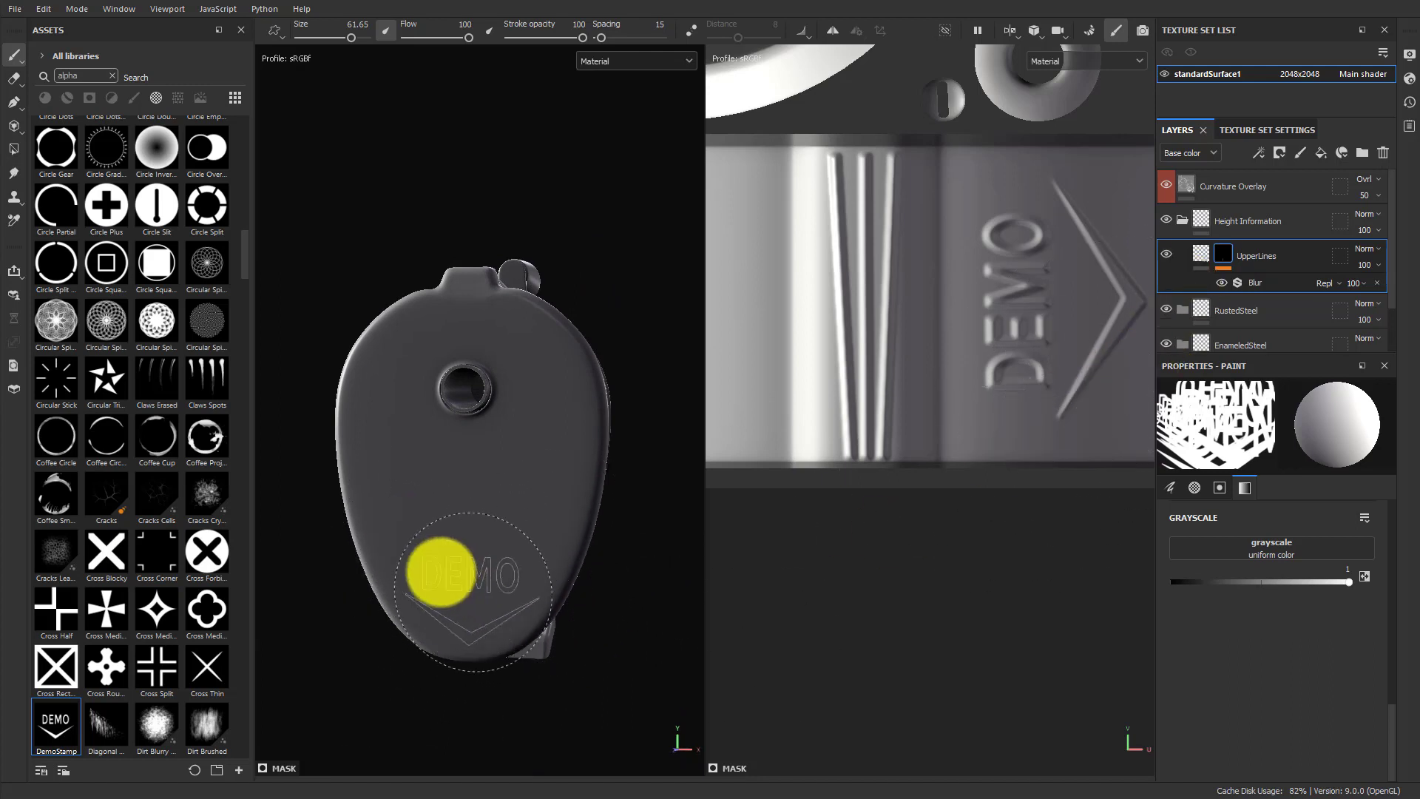
{"action": "mouse_move", "coordinate": [469, 593]}
{"action": "left_mouse_down", "text": "alt"}
{"action": "mouse_move", "coordinate": [484, 606]}
{"action": "mouse_move", "coordinate": [437, 558]}
{"action": "mouse_move", "coordinate": [548, 497]}
{"action": "left_mouse_up", "text": "alt"}
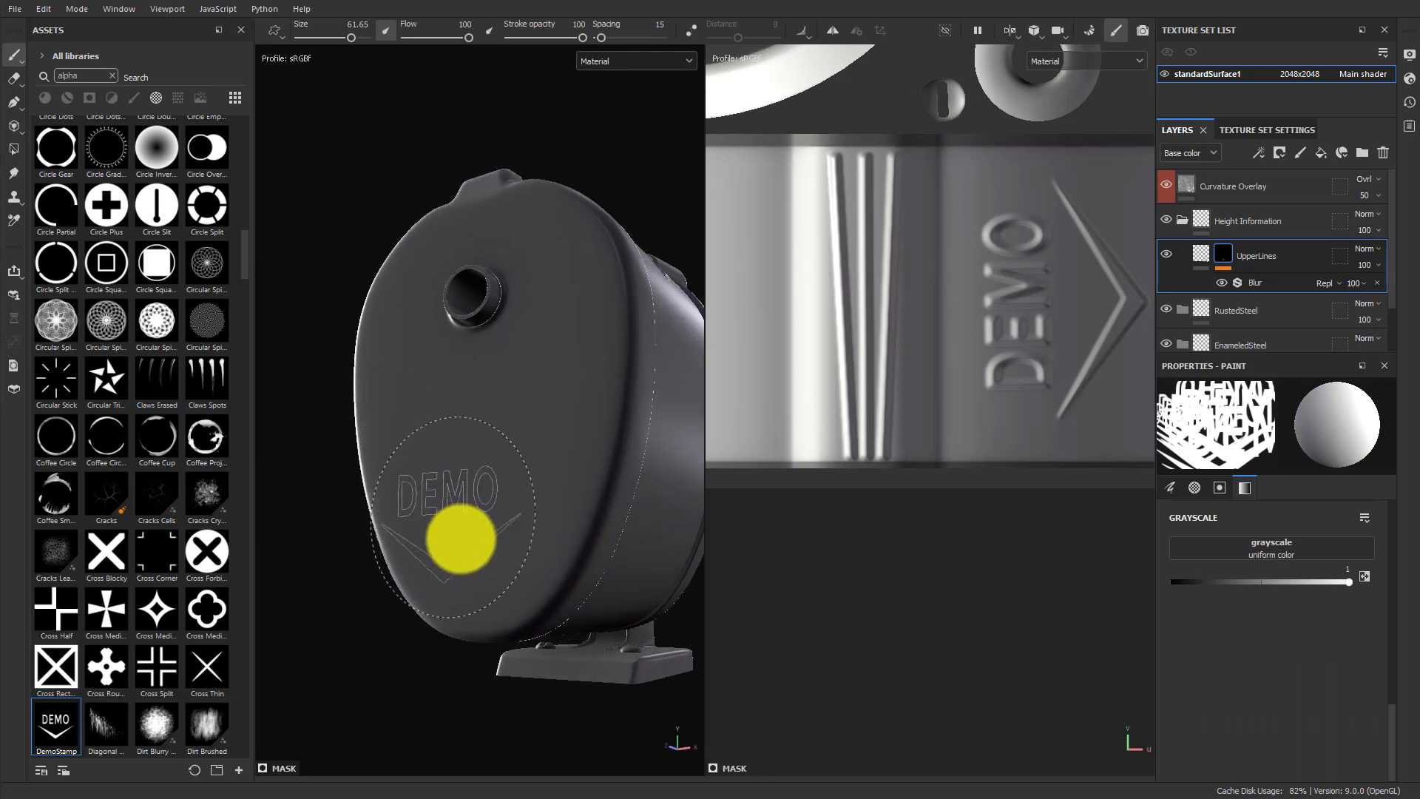
{"action": "mouse_move", "coordinate": [459, 533]}
{"action": "left_mouse_down", "text": "alt"}
{"action": "mouse_move", "coordinate": [468, 554]}
{"action": "mouse_move", "coordinate": [420, 608]}
{"action": "left_mouse_up", "text": "alt"}
{"action": "middle_click_drag", "start_coordinate": [419, 608], "coordinate": [388, 652], "text": "alt"}
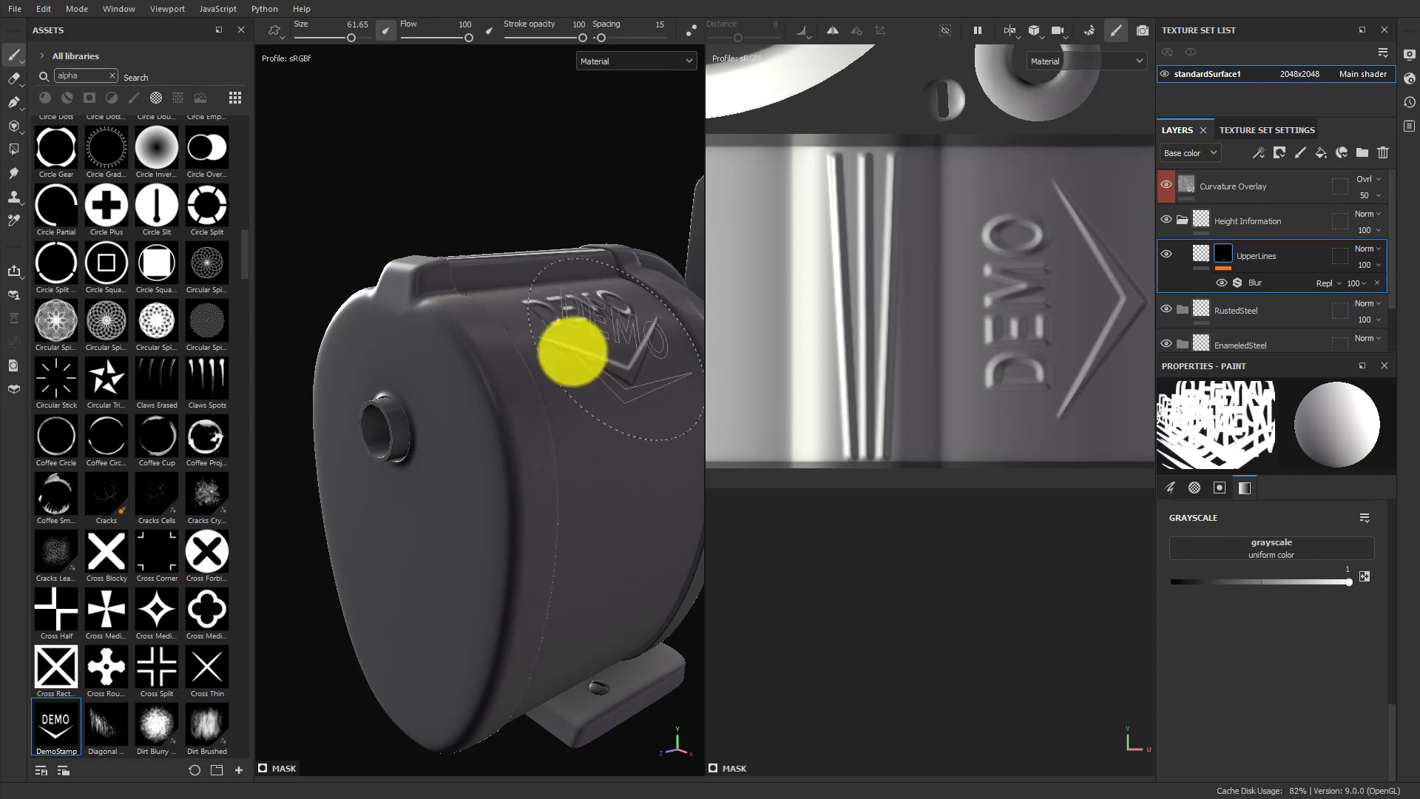
{"action": "left_click_drag", "start_coordinate": [462, 562], "coordinate": [636, 651], "text": "alt"}
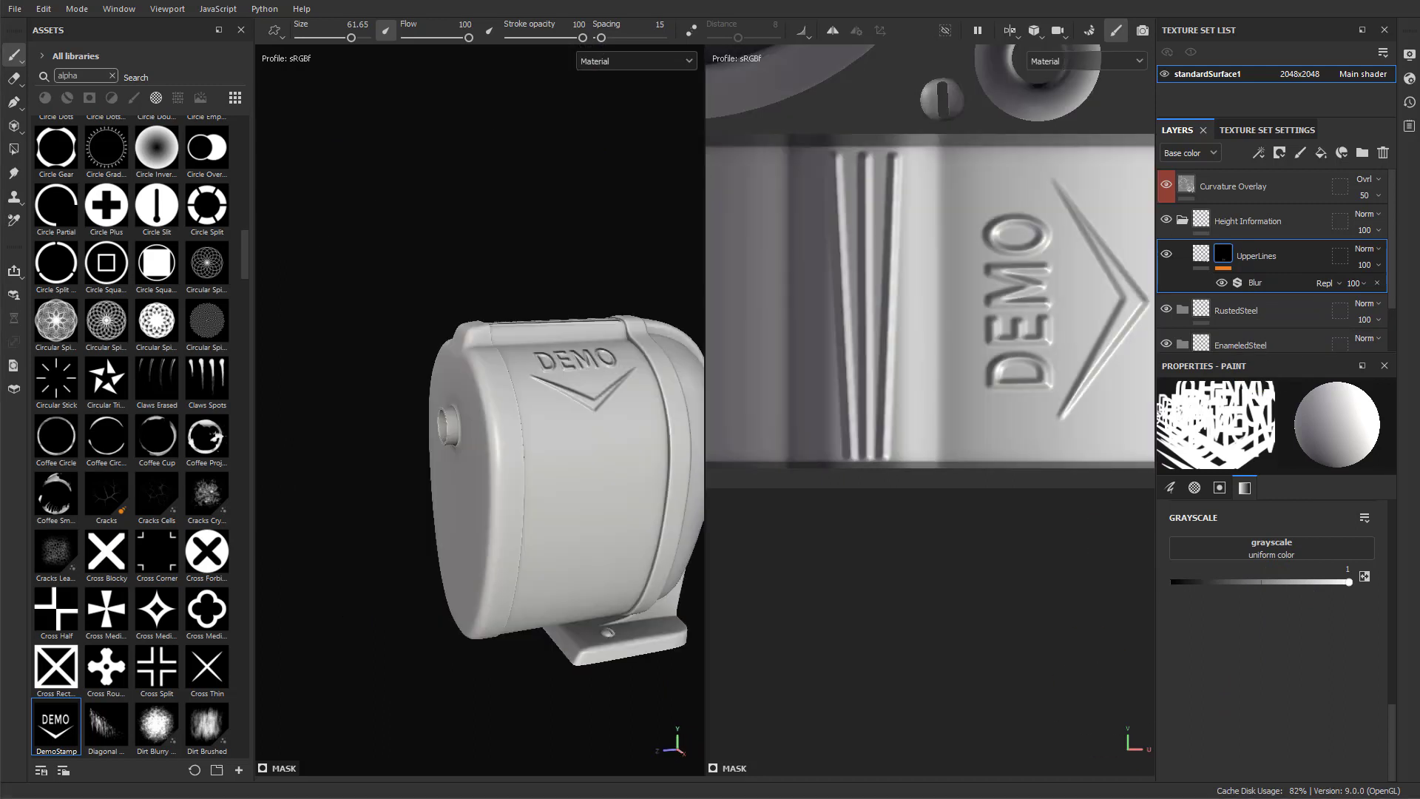
Collapse the Height Information folder, select the RustedSteel folder, and show all materials without the alpha search filter.
{"action": "left_click", "coordinate": [1181, 220]}
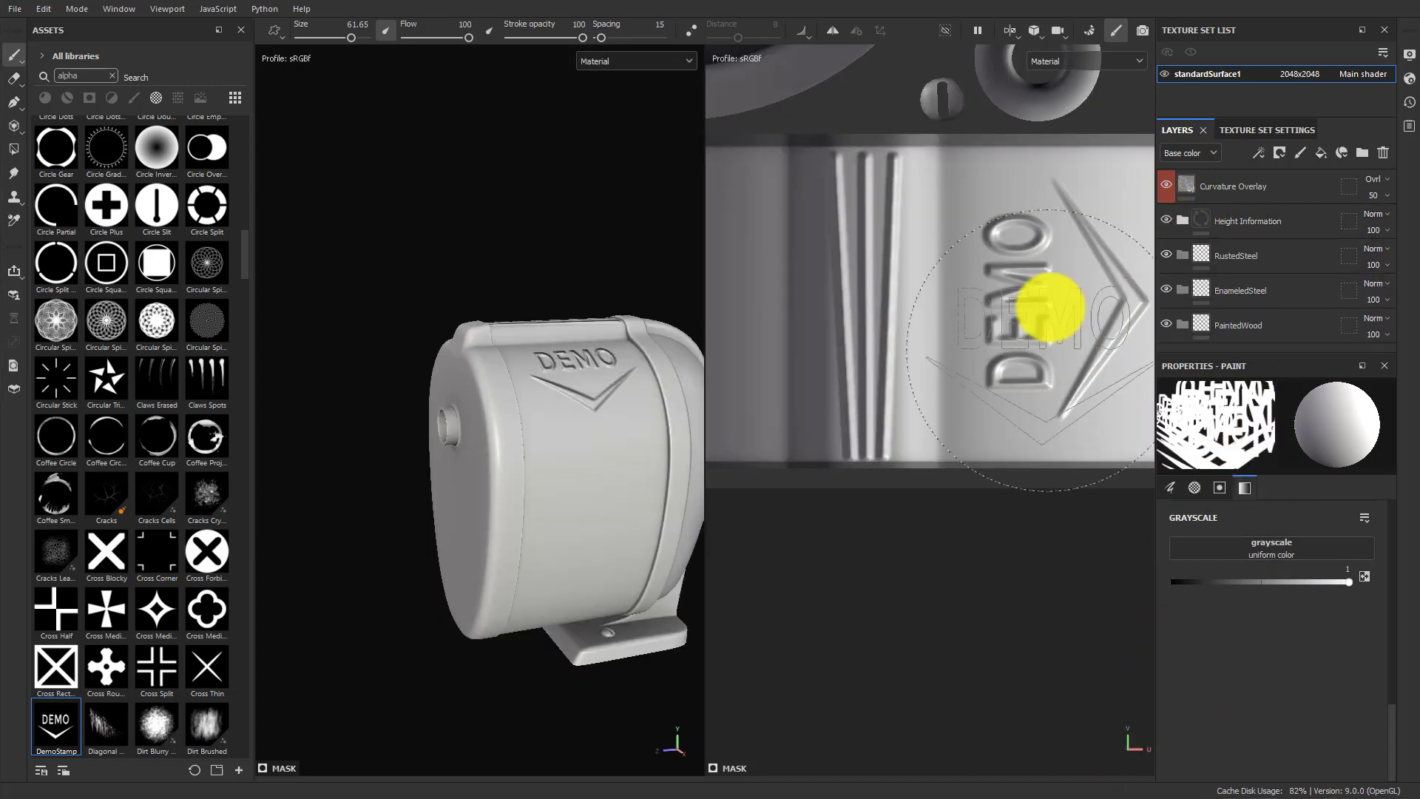
{"action": "left_click", "coordinate": [1223, 255]}
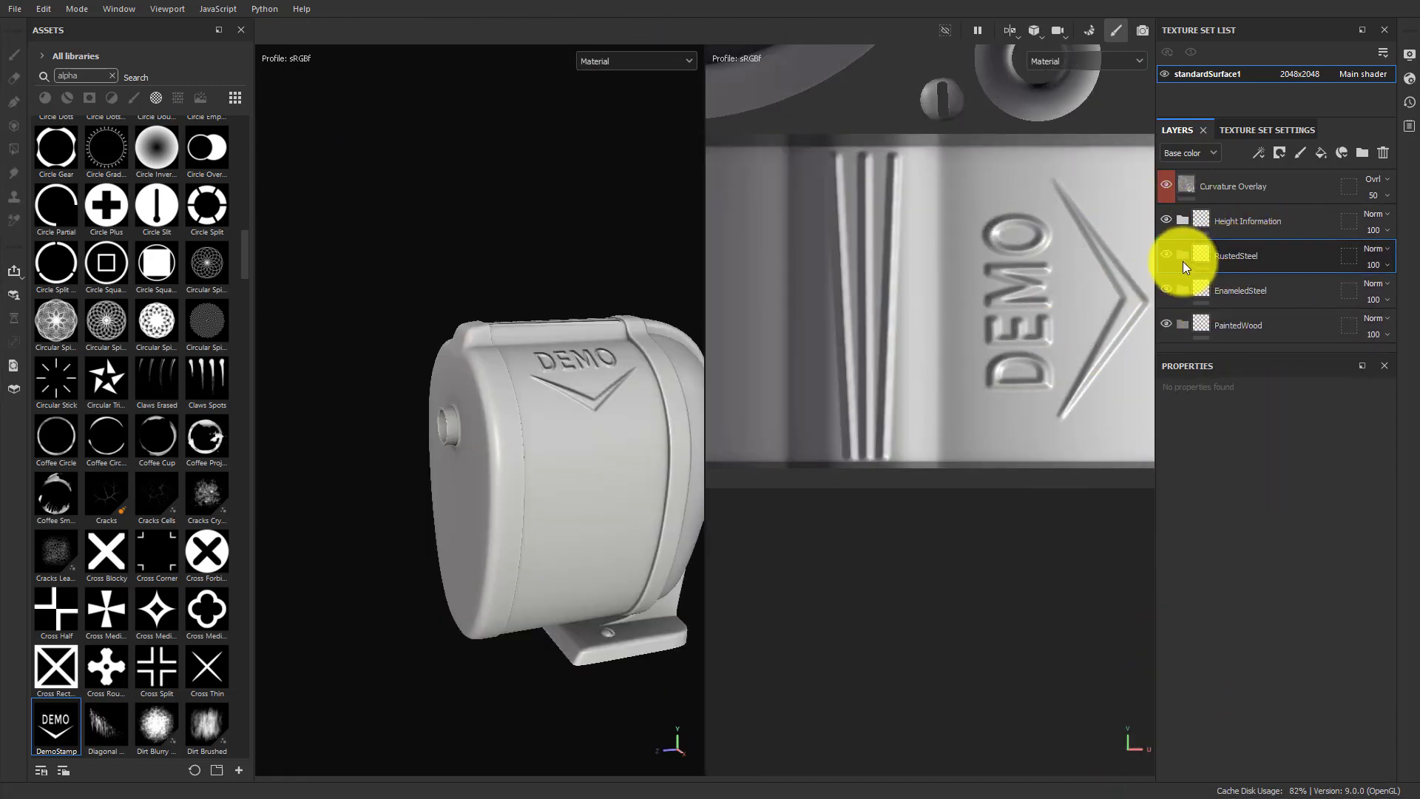
{"action": "left_click", "coordinate": [109, 77]}
{"action": "left_click", "coordinate": [45, 97]}
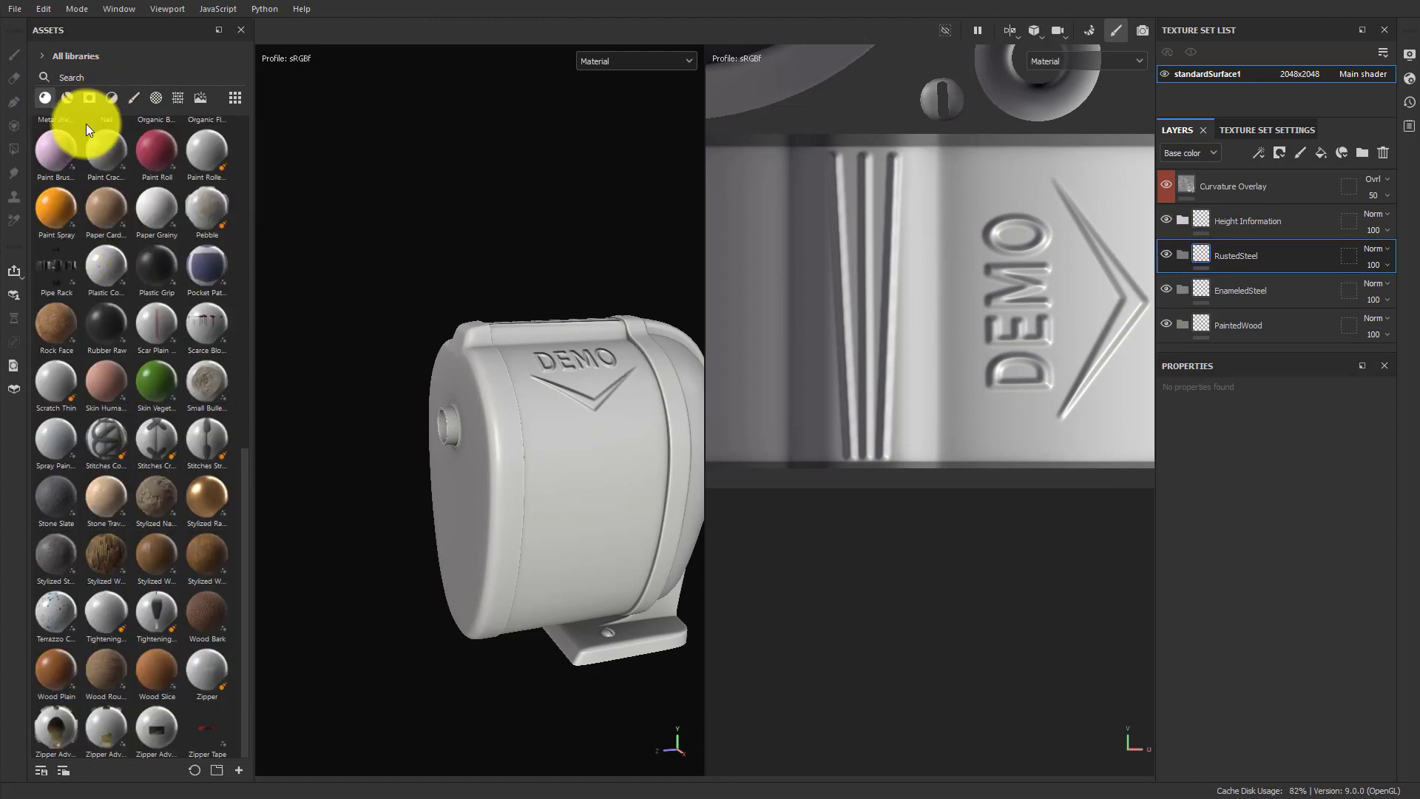
Find the Metal Sandblasted material in the library and add it as a layer inside the RustedSteel folder.
{"action": "scroll", "coordinate": [149, 539], "scroll_direction": "down", "scroll_amount": 10}
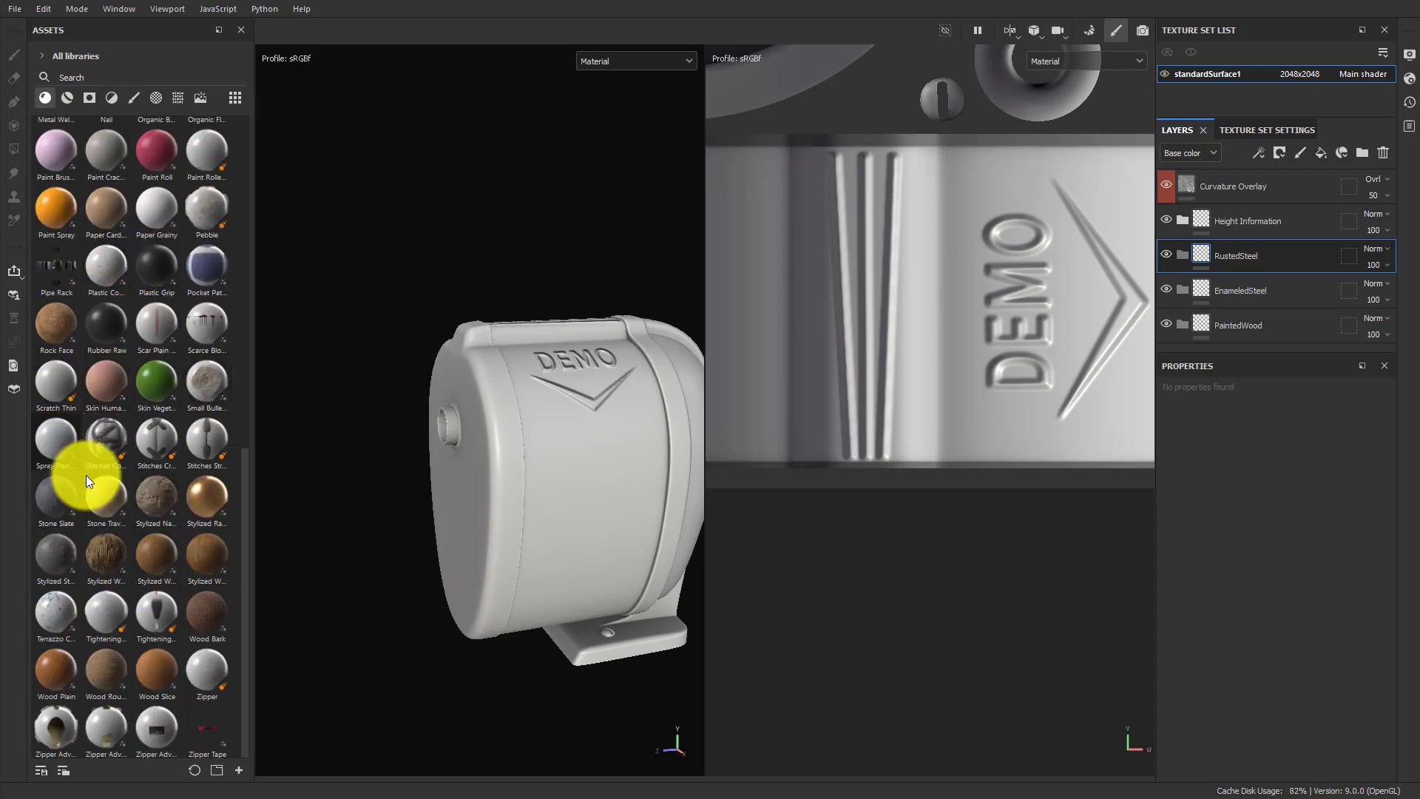
{"action": "scroll", "coordinate": [154, 578], "scroll_direction": "up", "scroll_amount": 10}
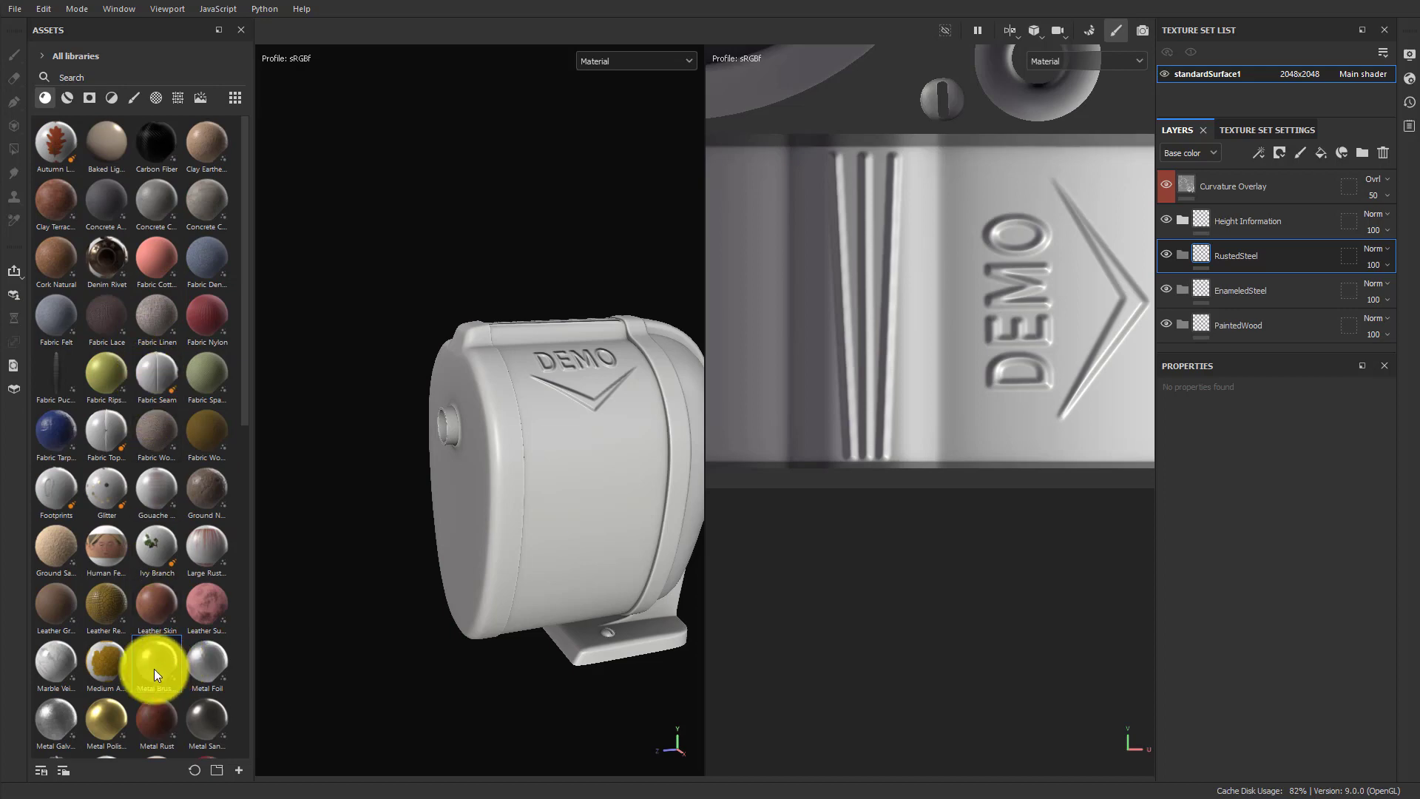
{"action": "mouse_move", "coordinate": [154, 668]}
{"action": "left_mouse_down"}
{"action": "mouse_move", "coordinate": [637, 432]}
{"action": "mouse_move", "coordinate": [150, 650]}
{"action": "left_mouse_up"}
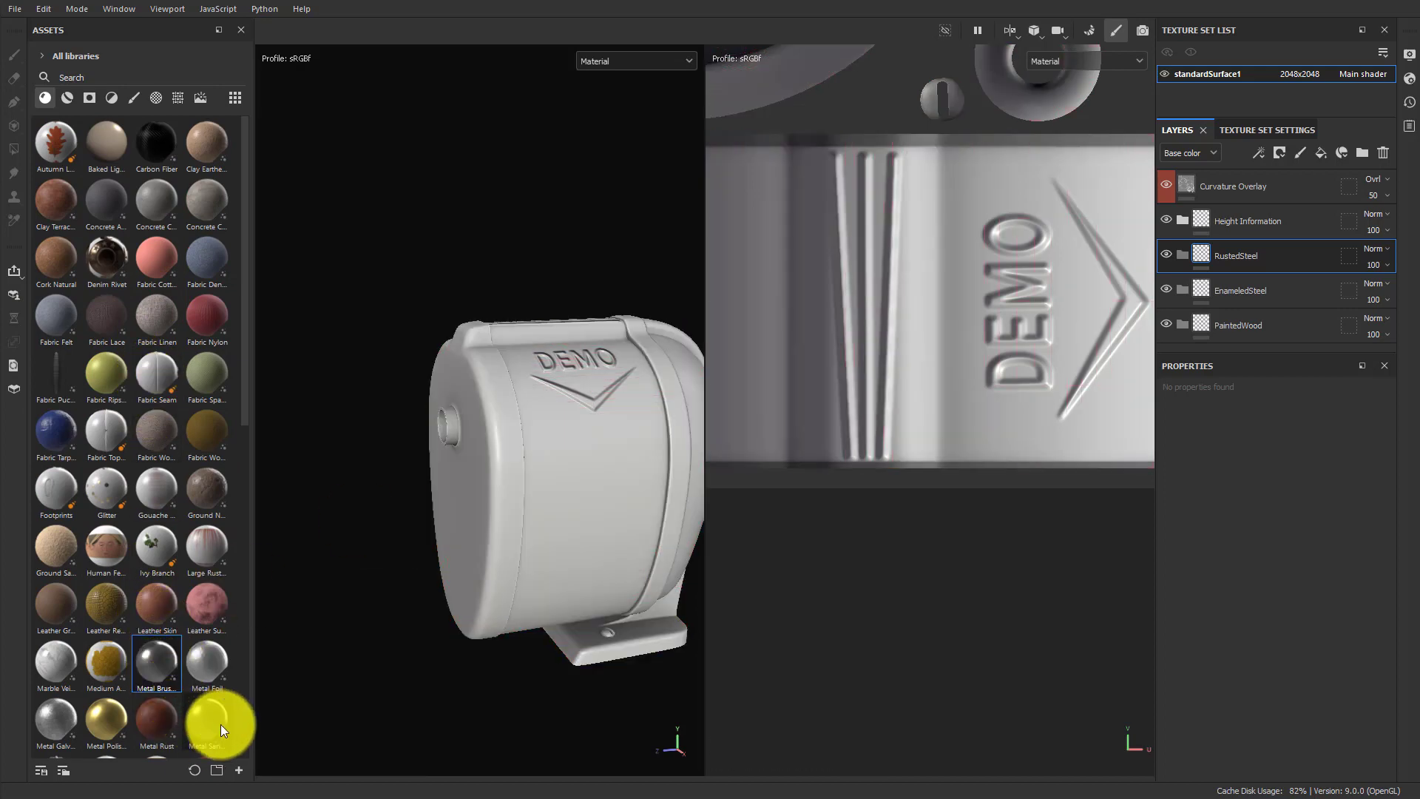
{"action": "left_click_drag", "start_coordinate": [221, 728], "coordinate": [1245, 256]}
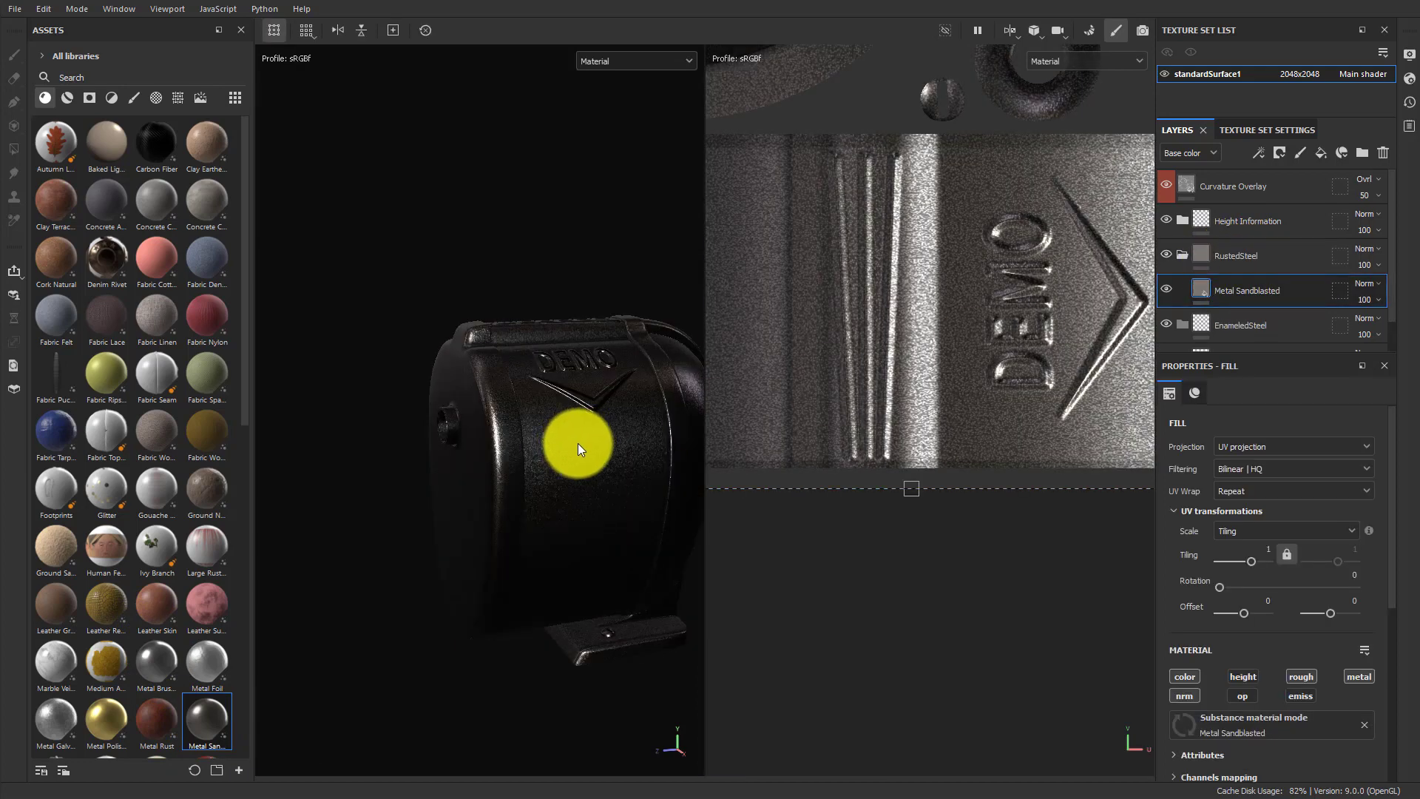
Set the Metal Sandblasted layer to tri-planar projection and raise its tiling to 3.47.
{"action": "middle_click_drag", "start_coordinate": [562, 463], "coordinate": [629, 433]}
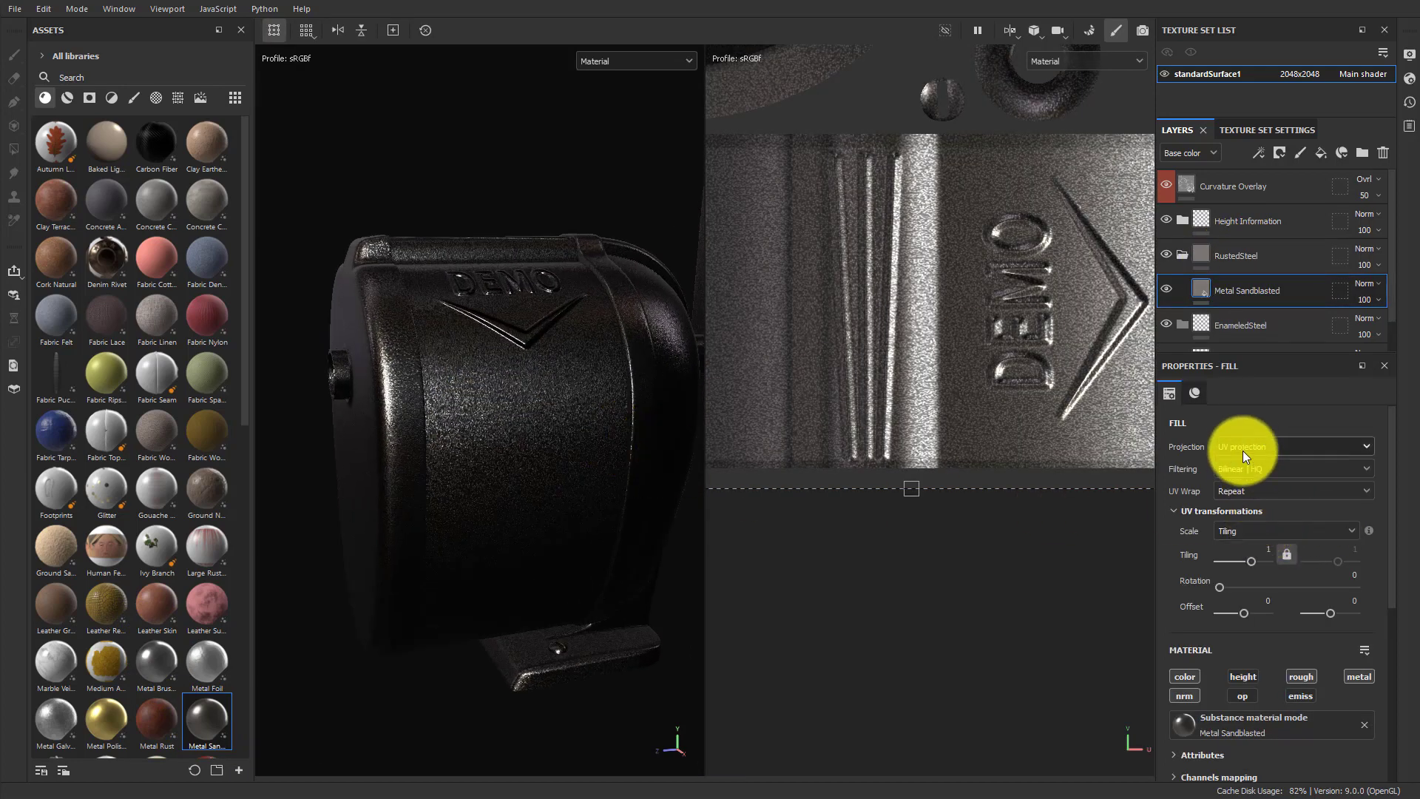
{"action": "left_click", "coordinate": [1242, 447]}
{"action": "left_click", "coordinate": [1250, 494]}
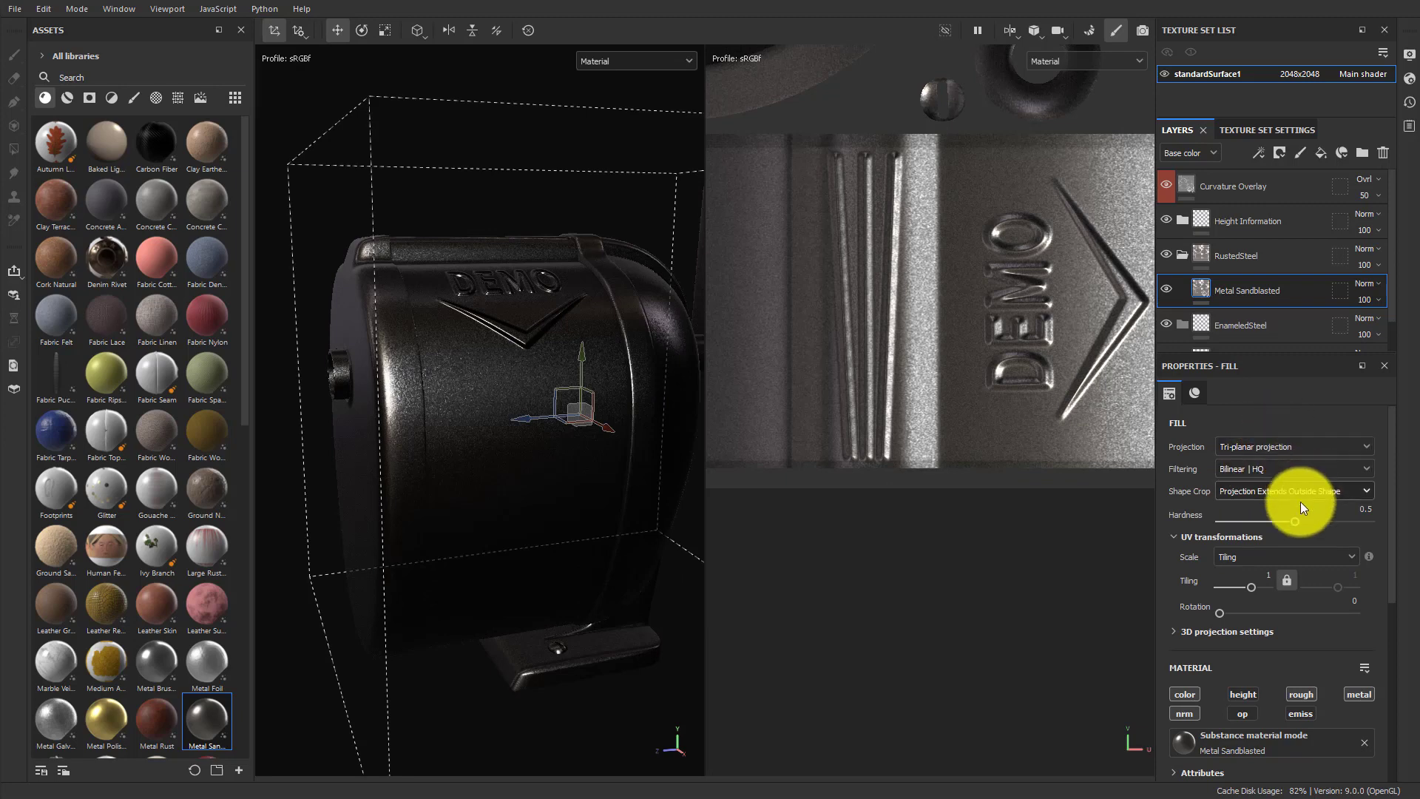
{"action": "left_click_drag", "start_coordinate": [1254, 587], "coordinate": [1254, 587]}
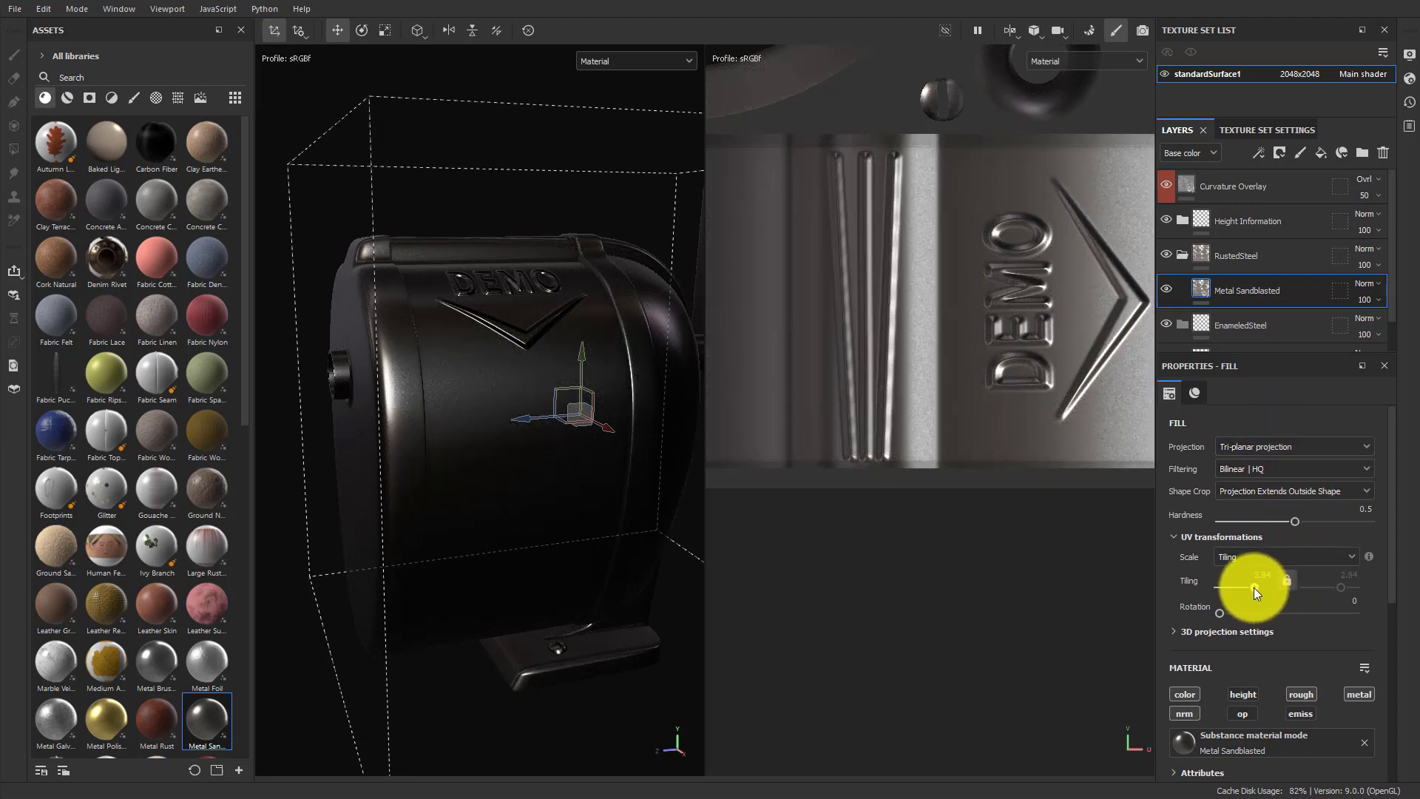
Set the Metal Sandblasted material's grain intensity to 0.27.
{"action": "scroll", "coordinate": [1320, 539], "scroll_direction": "down", "scroll_amount": 3}
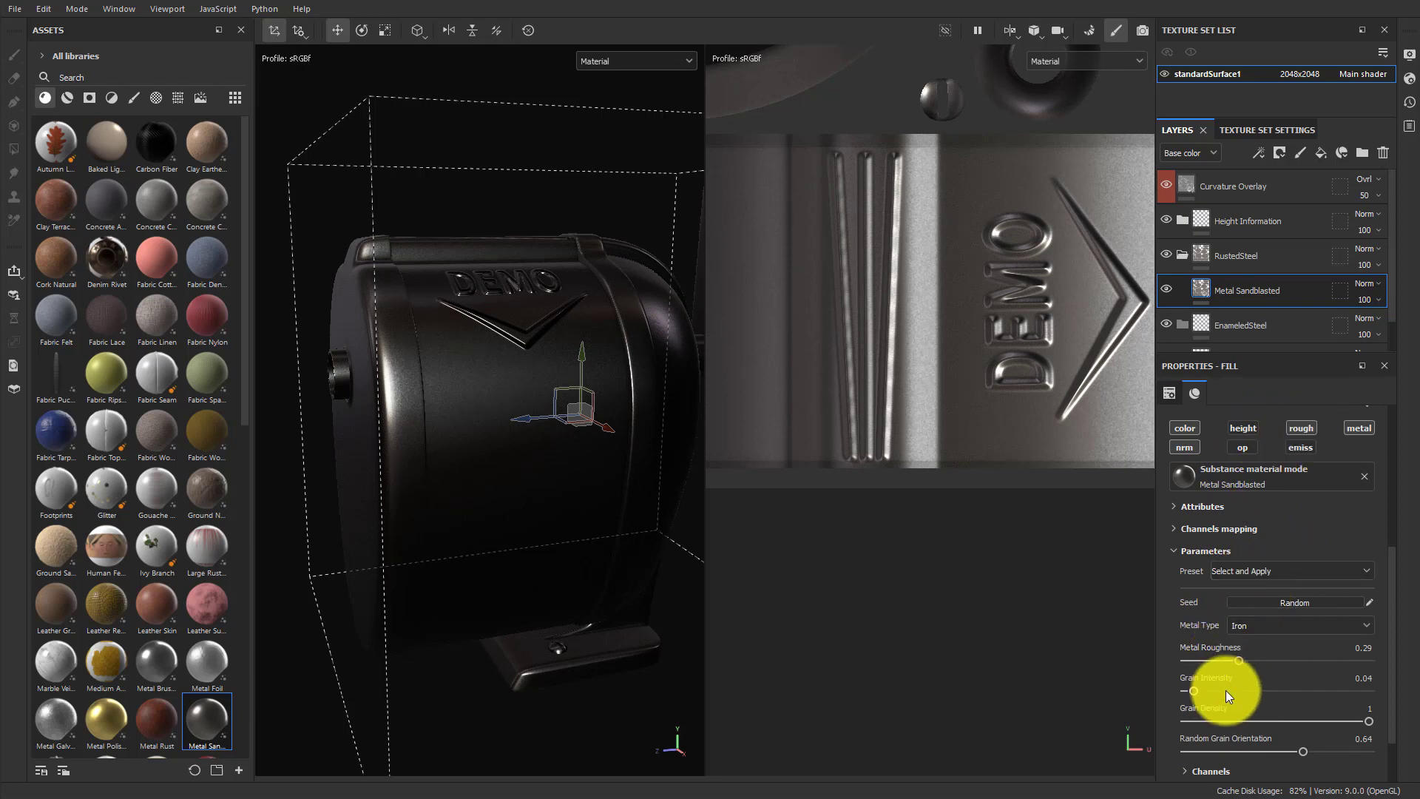
{"action": "left_click_drag", "start_coordinate": [1197, 691], "coordinate": [1235, 691]}
{"action": "scroll", "coordinate": [1285, 640], "scroll_direction": "down", "scroll_amount": 1}
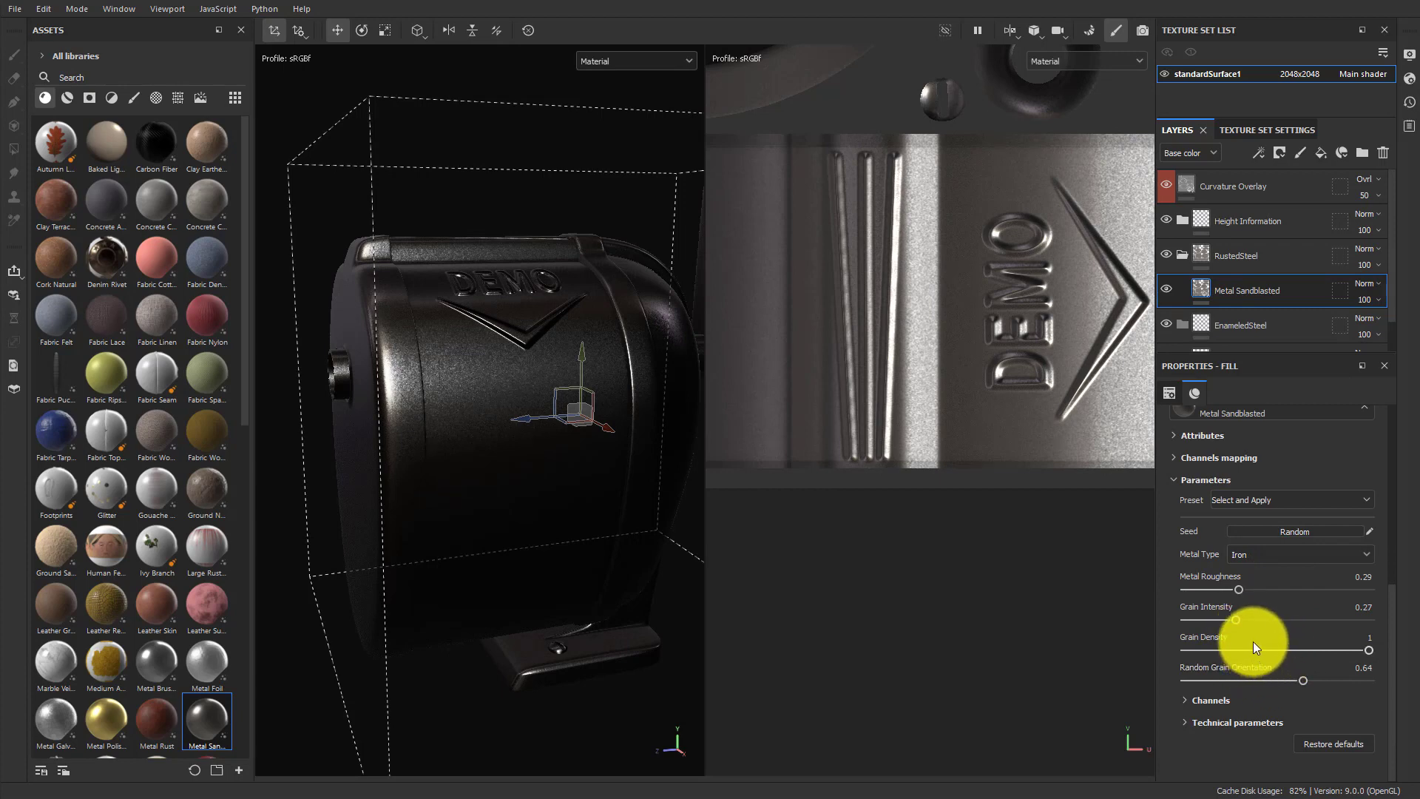
{"action": "scroll", "coordinate": [1244, 626], "scroll_direction": "up", "scroll_amount": 3}
{"action": "scroll", "coordinate": [1253, 609], "scroll_direction": "up", "scroll_amount": 2}
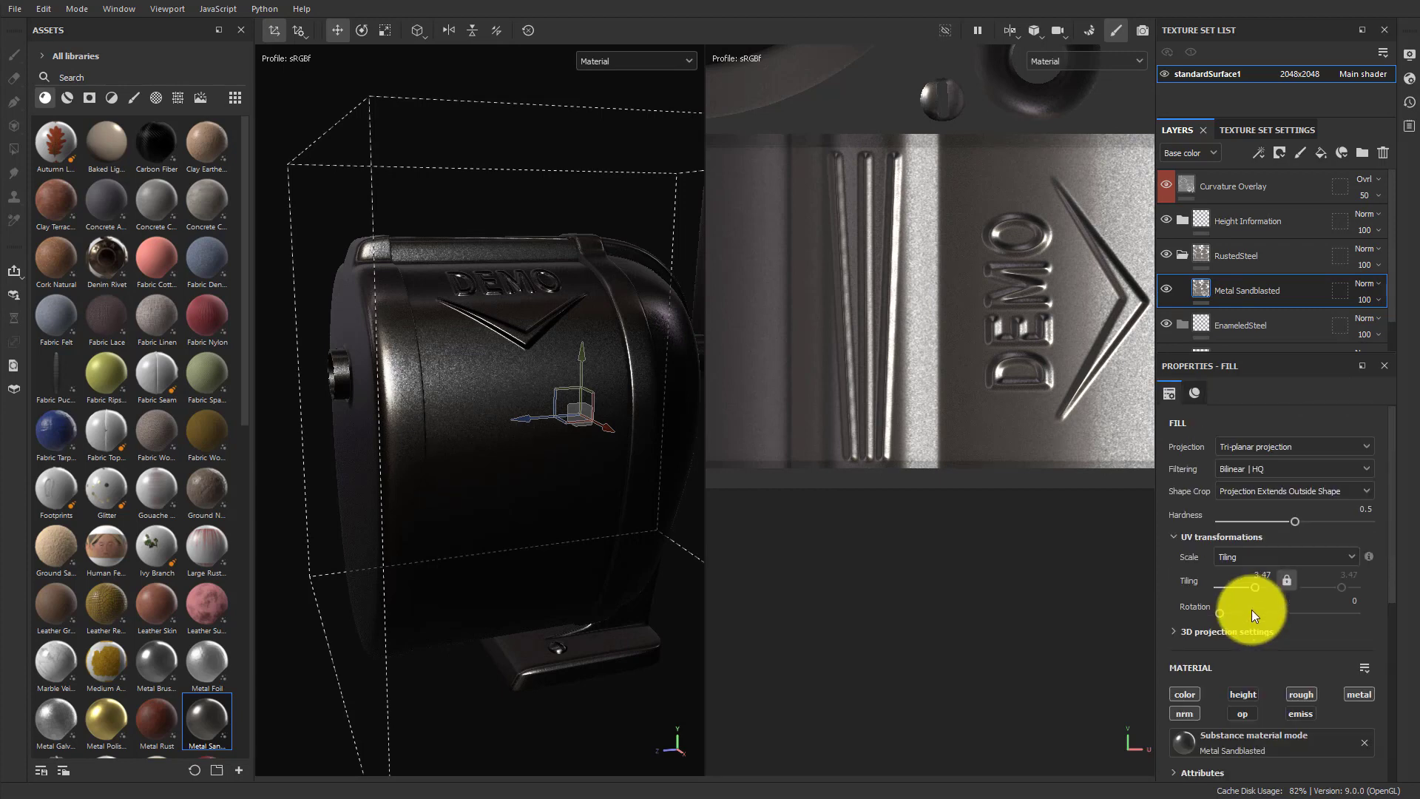
Examine the sandblasted metal on the sharpener body, and delete the Metal Sandblasted layer from the RustedSteel folder.
{"action": "left_click_drag", "start_coordinate": [587, 433], "coordinate": [576, 675], "text": "alt"}
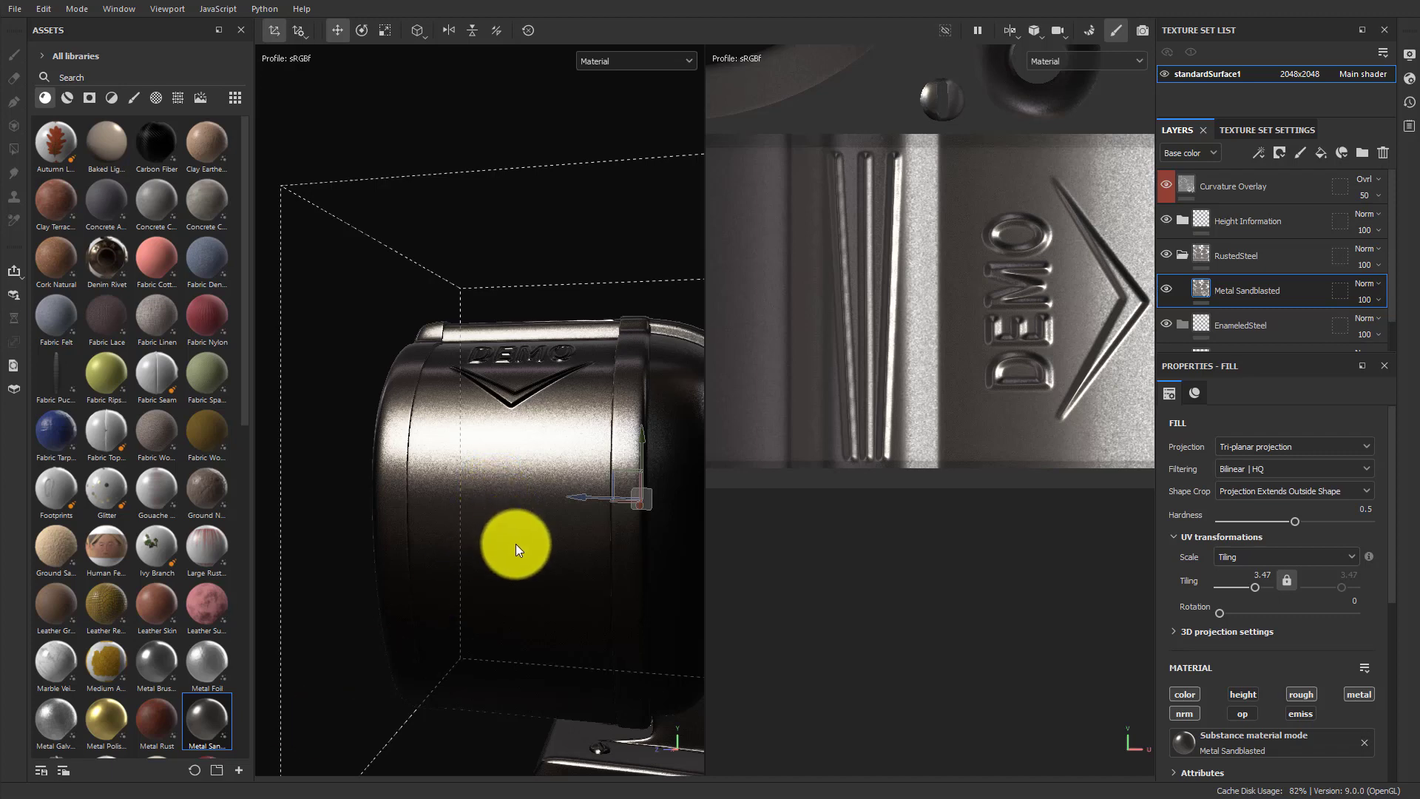
{"action": "left_click_drag", "start_coordinate": [460, 528], "coordinate": [576, 510], "text": "alt"}
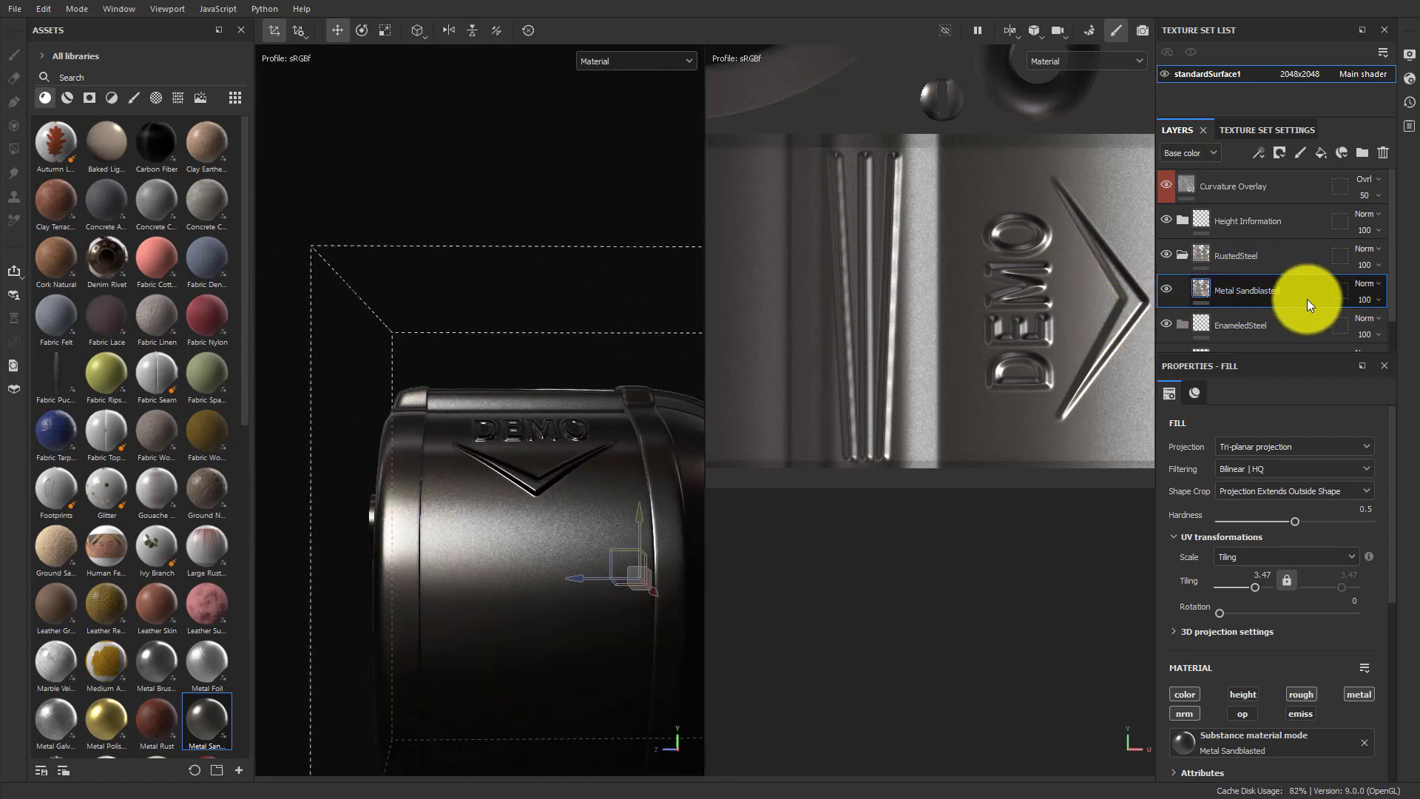
{"action": "key", "text": "Delete"}
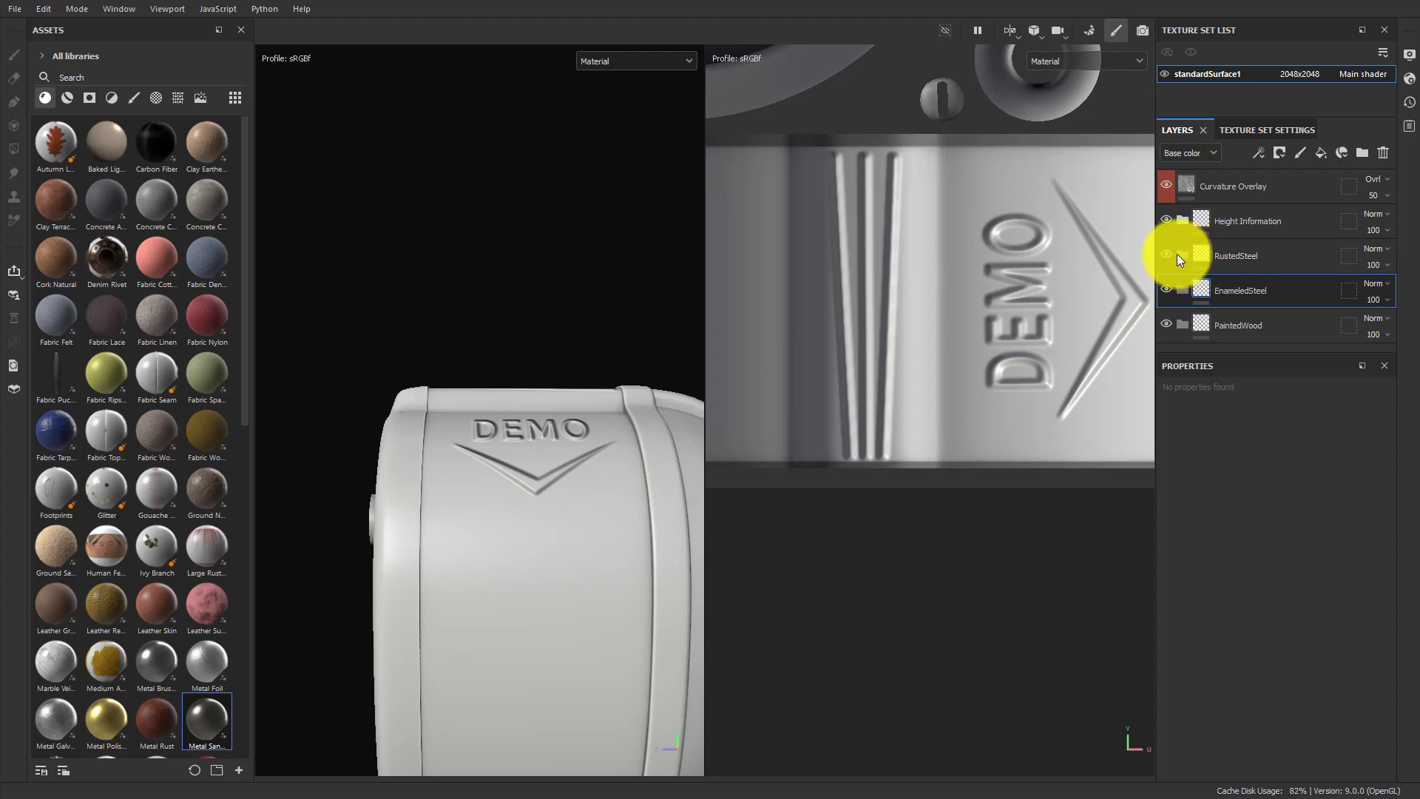
Add a new fill layer inside the RustedSteel folder.
{"action": "double_click", "coordinate": [1234, 257]}
{"action": "left_click", "coordinate": [1190, 256]}
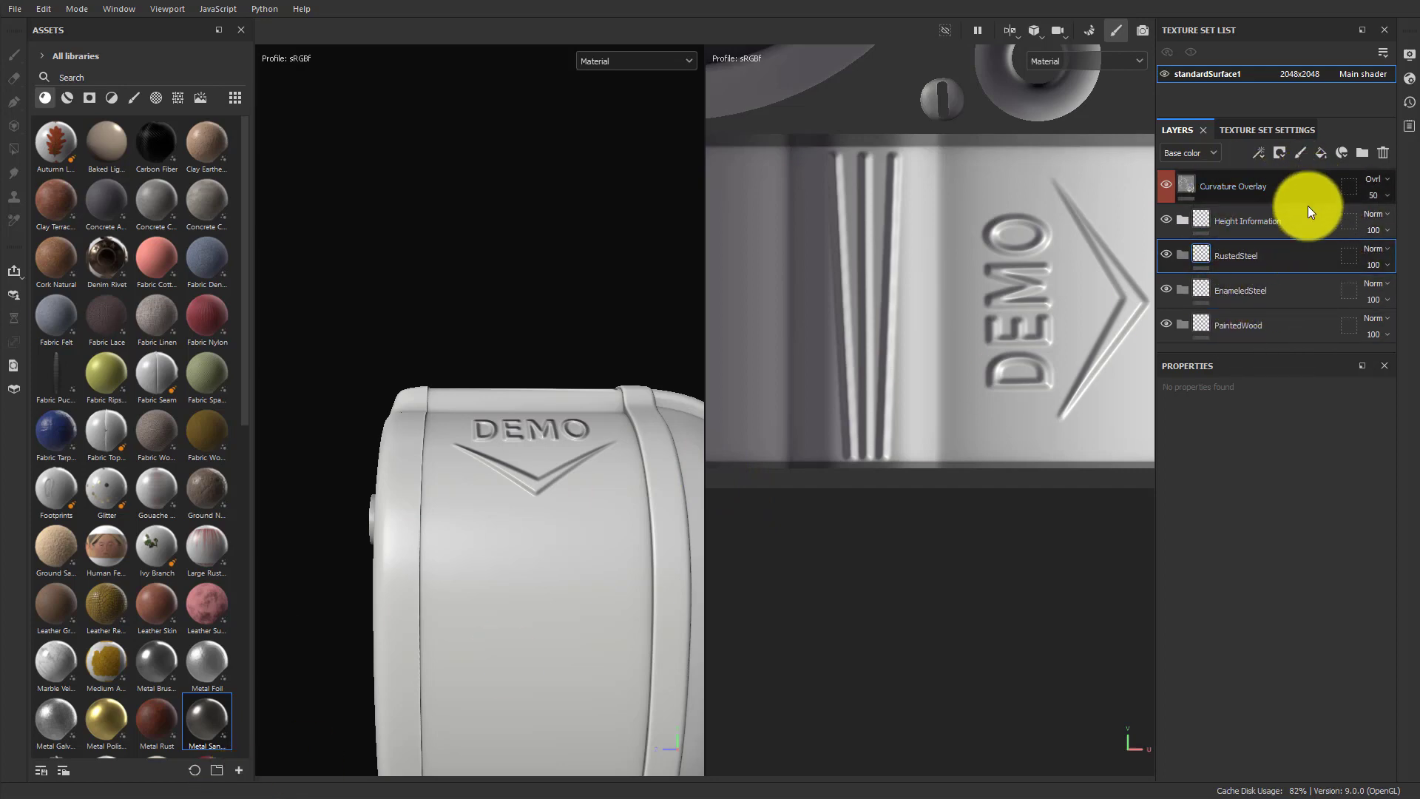
{"action": "left_click", "coordinate": [1321, 153]}
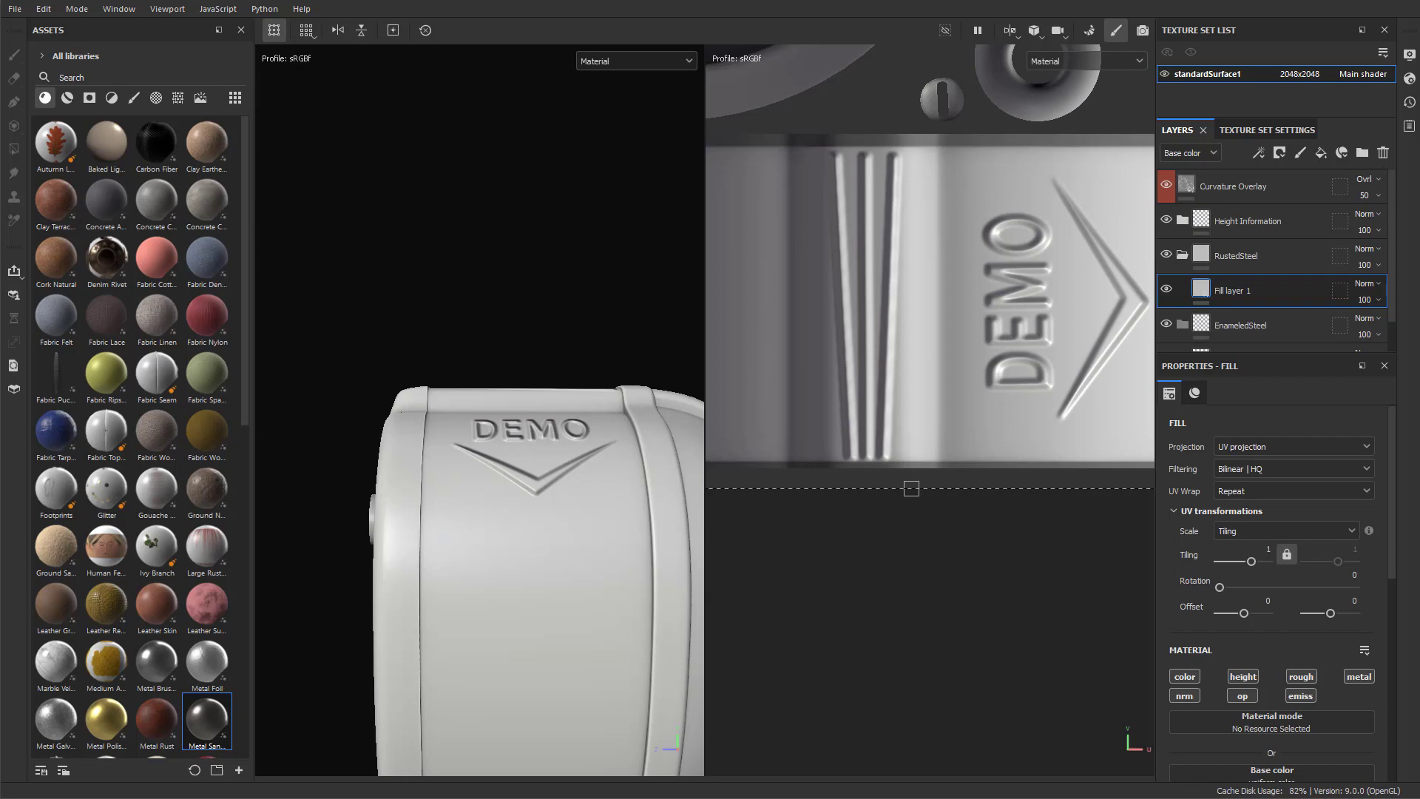
Switch to the browser, copy the steel gray hex code 71797E from the search result, and minimize the browser.
{"action": "mouse_move", "coordinate": [384, 195]}
{"action": "left_mouse_down"}
{"action": "mouse_move", "coordinate": [691, 131]}
{"action": "mouse_move", "coordinate": [647, 96]}
{"action": "mouse_move", "coordinate": [581, 108]}
{"action": "left_mouse_up"}
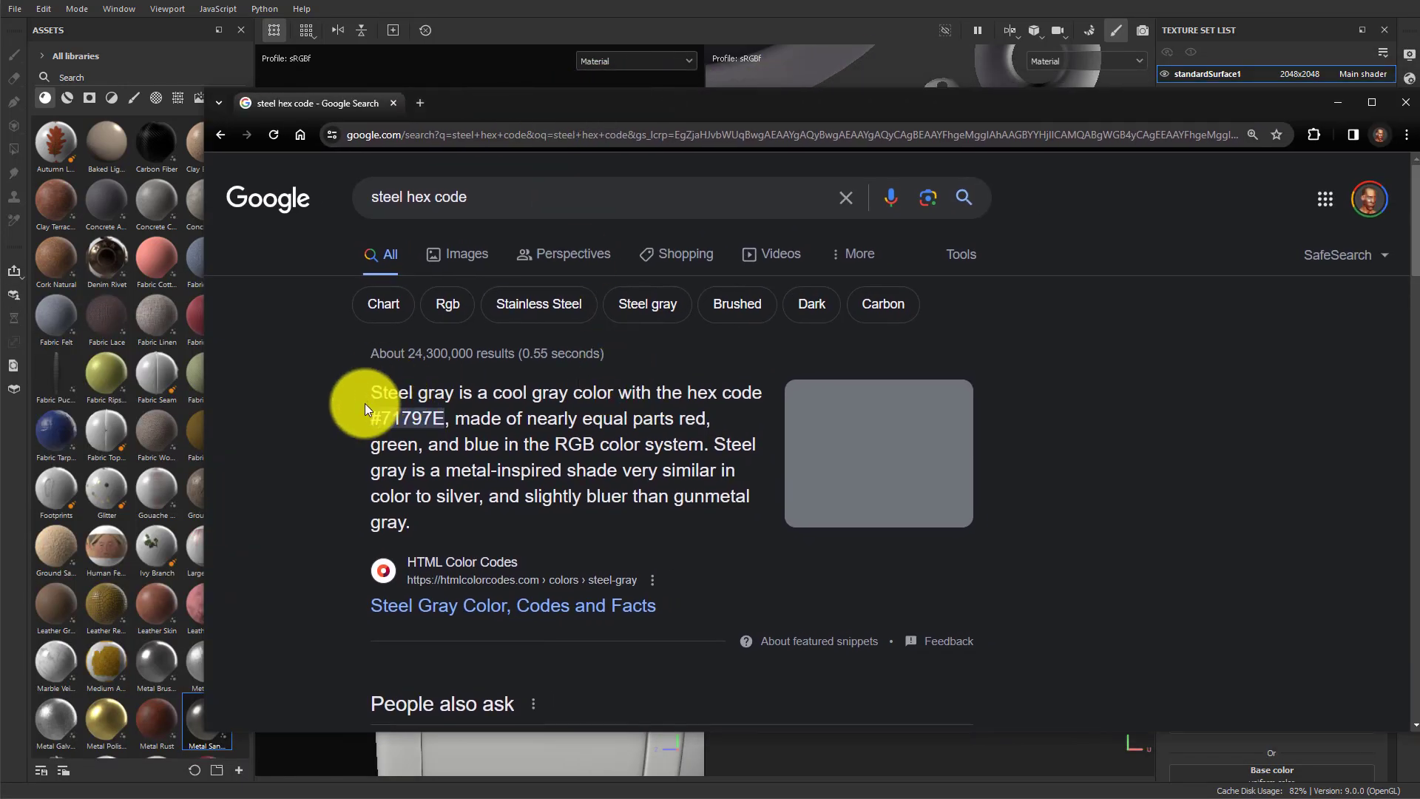
{"action": "left_click_drag", "start_coordinate": [369, 420], "coordinate": [444, 419]}
{"action": "key", "text": "ctrl+c"}
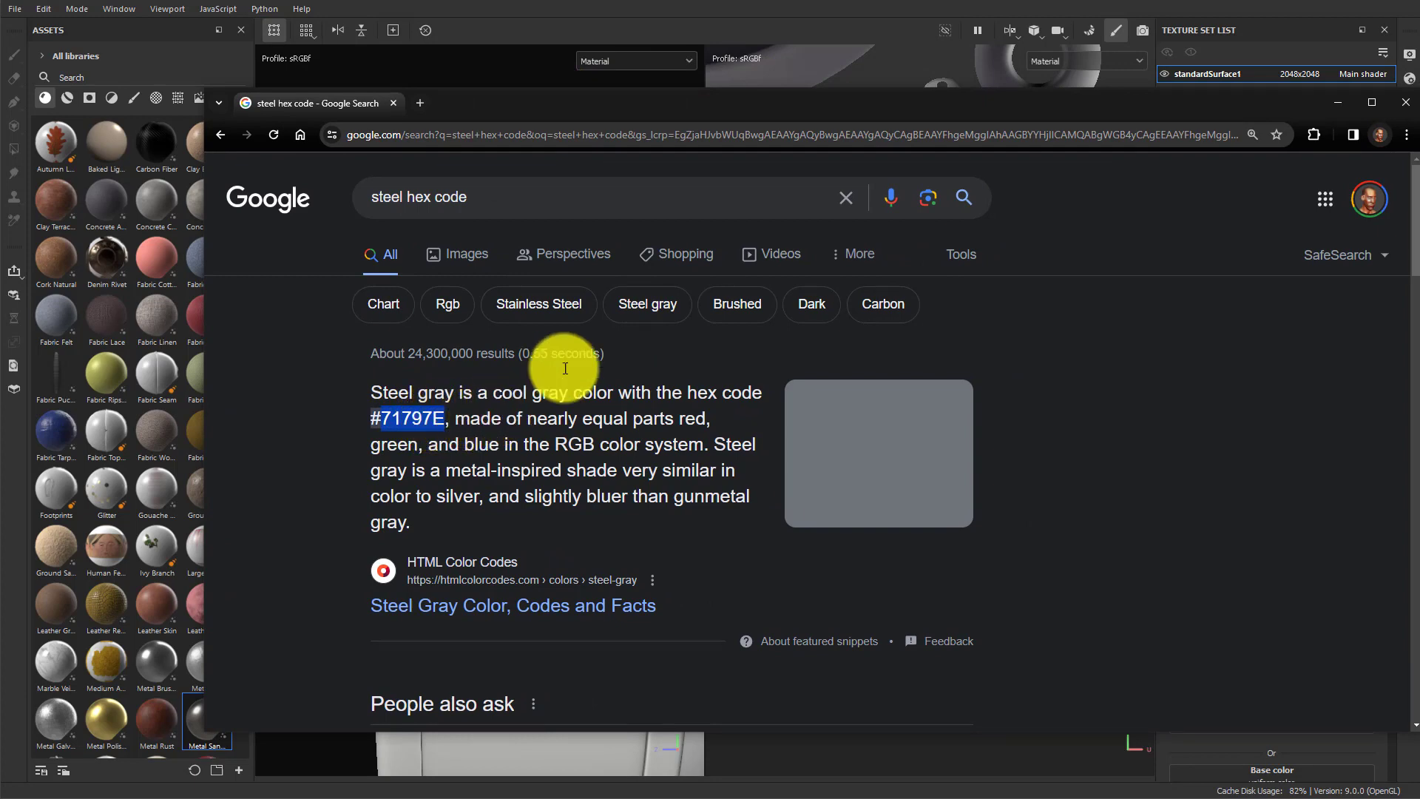
{"action": "left_click", "coordinate": [1338, 102]}
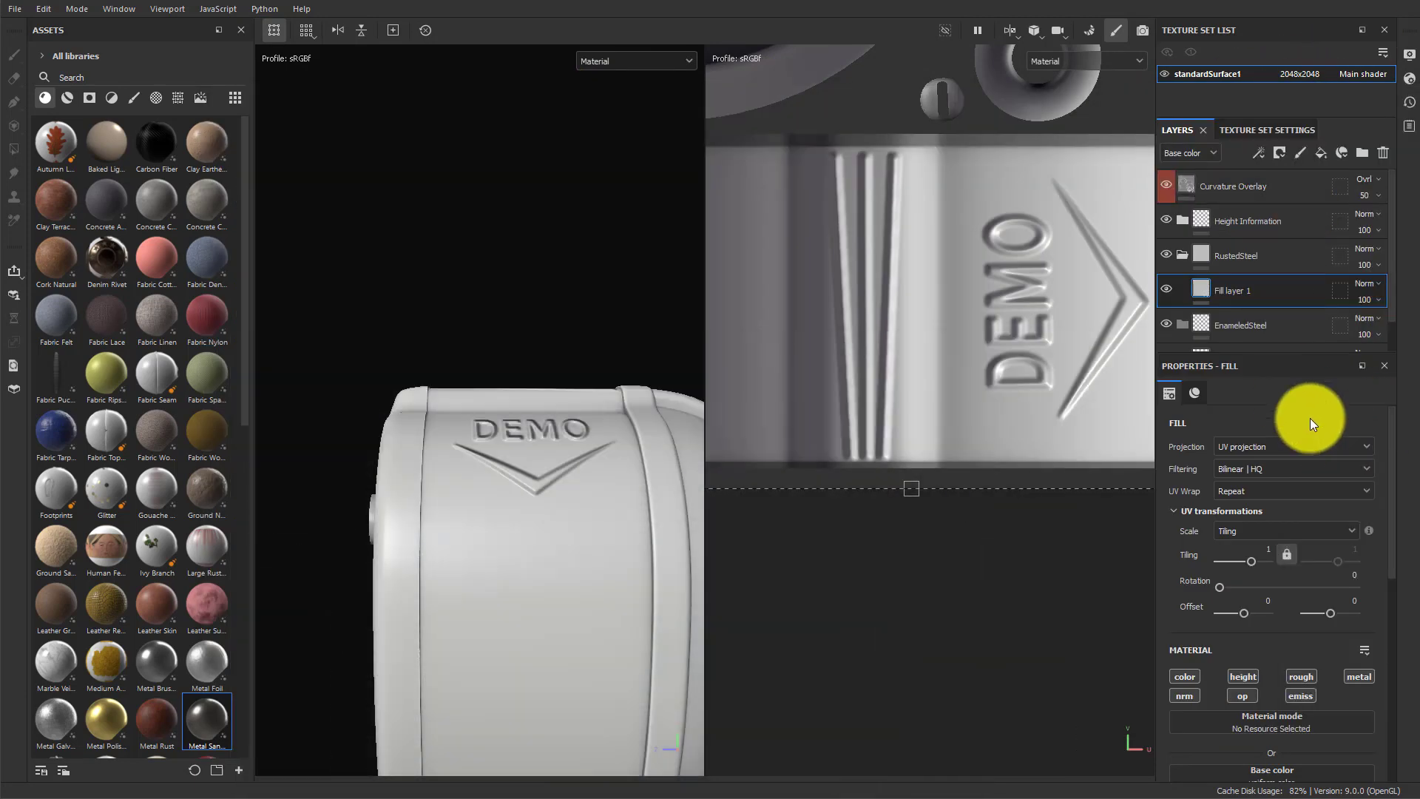
Set the new fill layer's projection to tri-planar.
{"action": "scroll", "coordinate": [1267, 640], "scroll_direction": "down", "scroll_amount": 3}
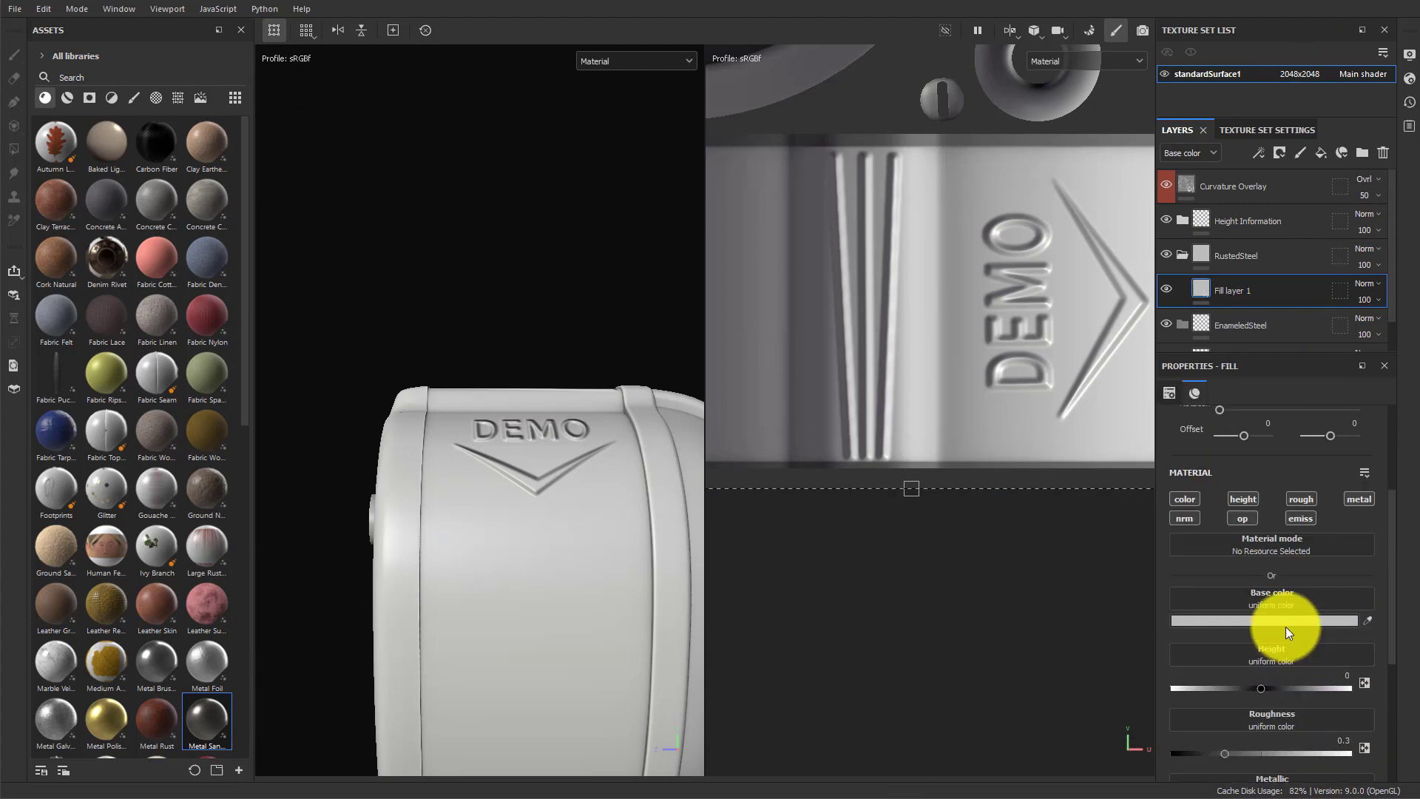
{"action": "scroll", "coordinate": [1285, 627], "scroll_direction": "up", "scroll_amount": 3}
{"action": "left_click", "coordinate": [1238, 448]}
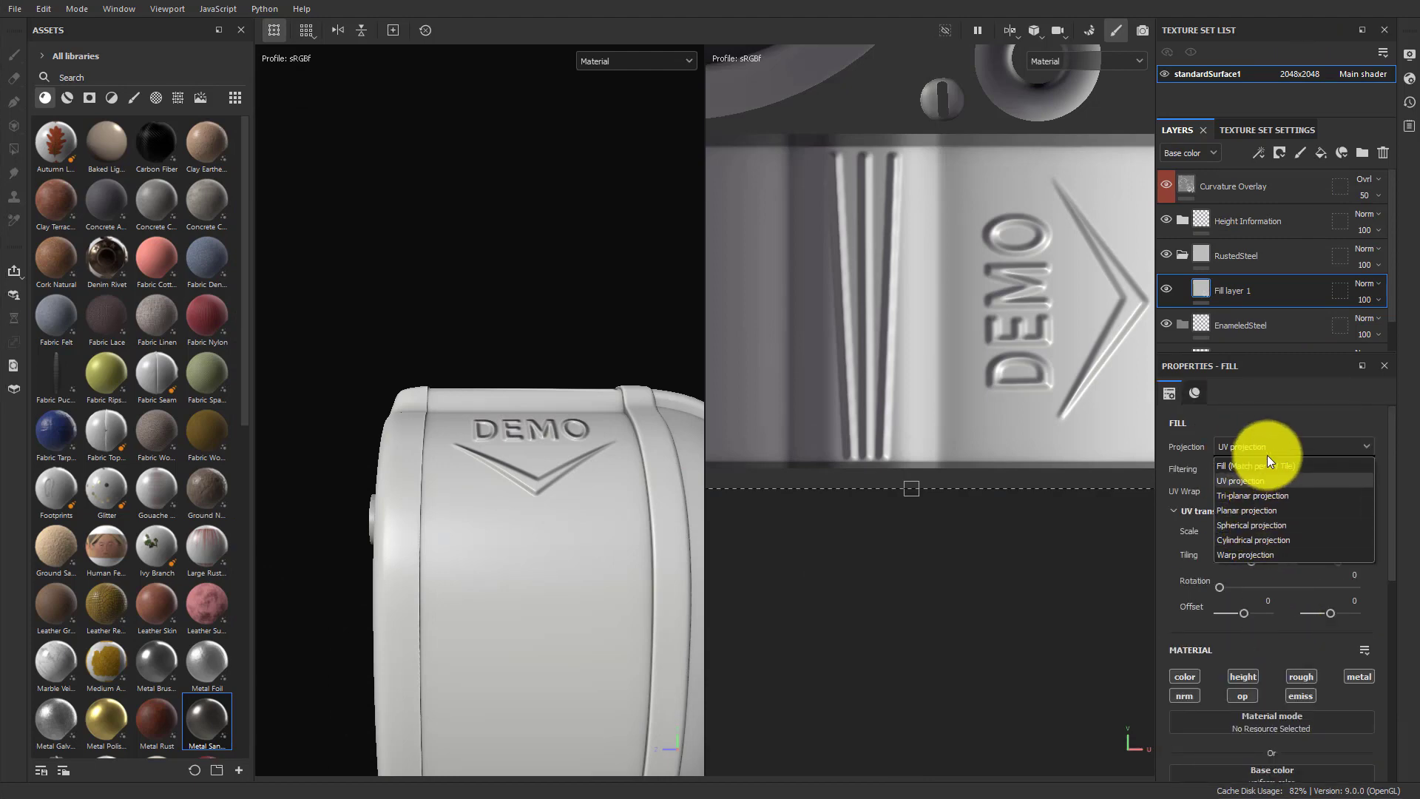
{"action": "left_click", "coordinate": [1260, 495]}
Set the fill layer's base color to hex 71797E.
{"action": "scroll", "coordinate": [1267, 602], "scroll_direction": "down", "scroll_amount": 5}
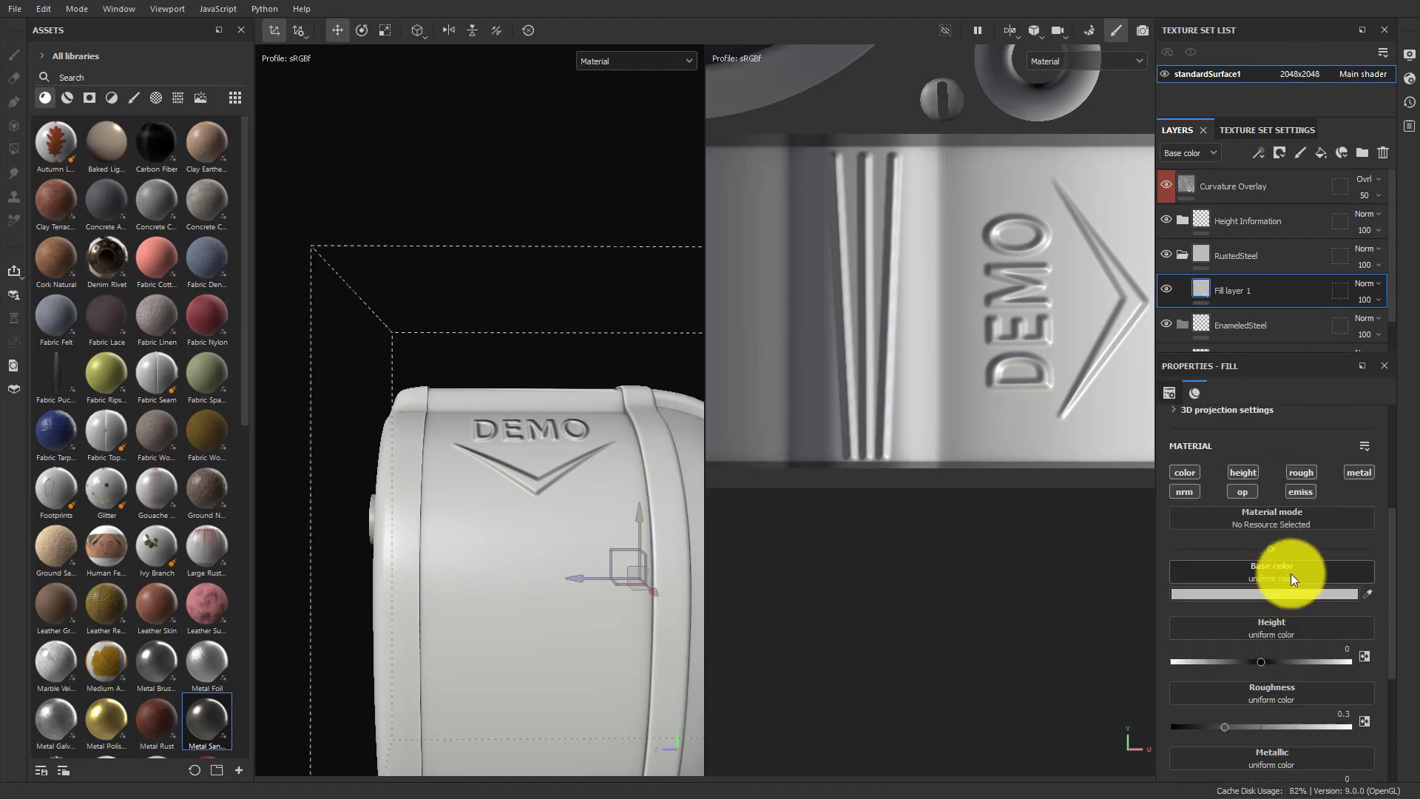
{"action": "left_click", "coordinate": [1356, 595]}
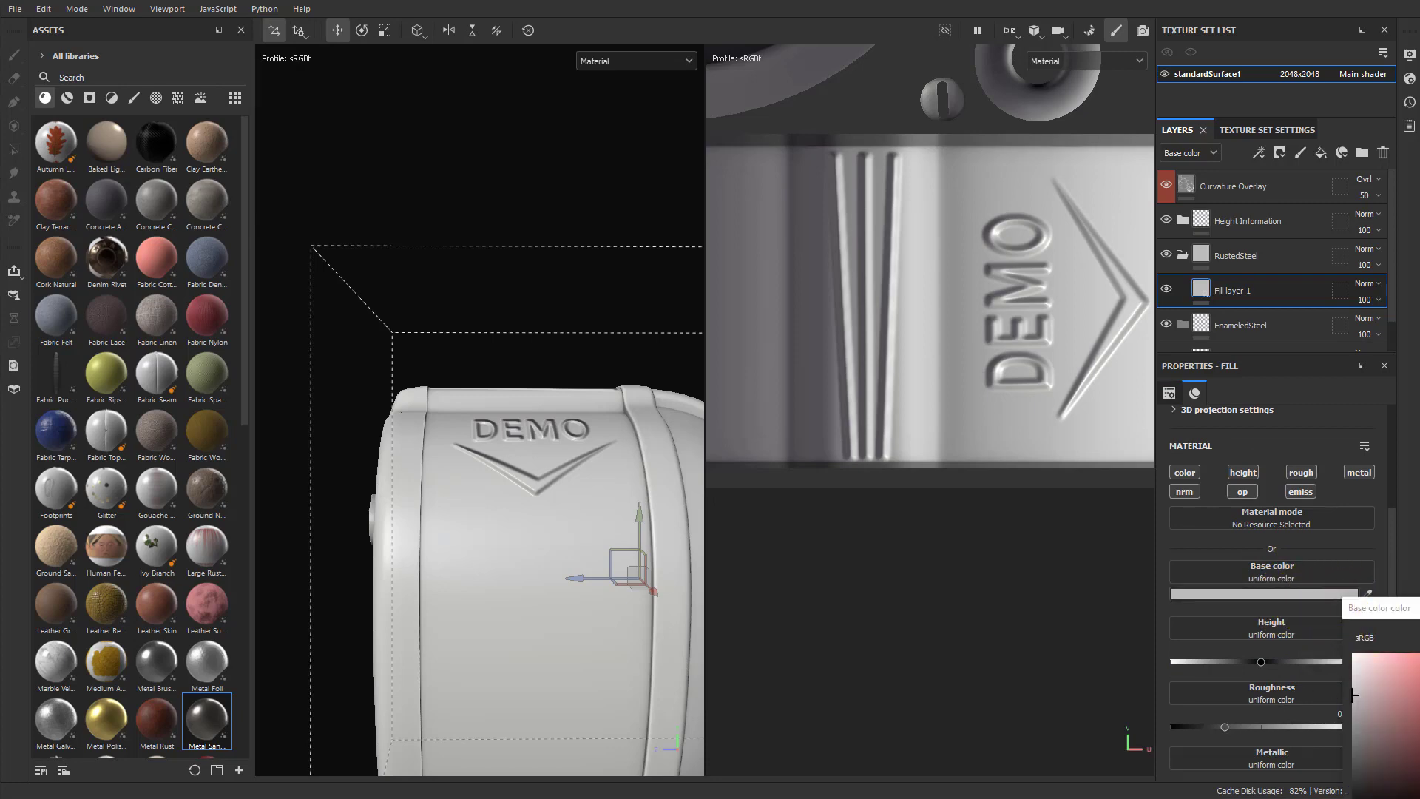
{"action": "left_click_drag", "start_coordinate": [1395, 606], "coordinate": [911, 363]}
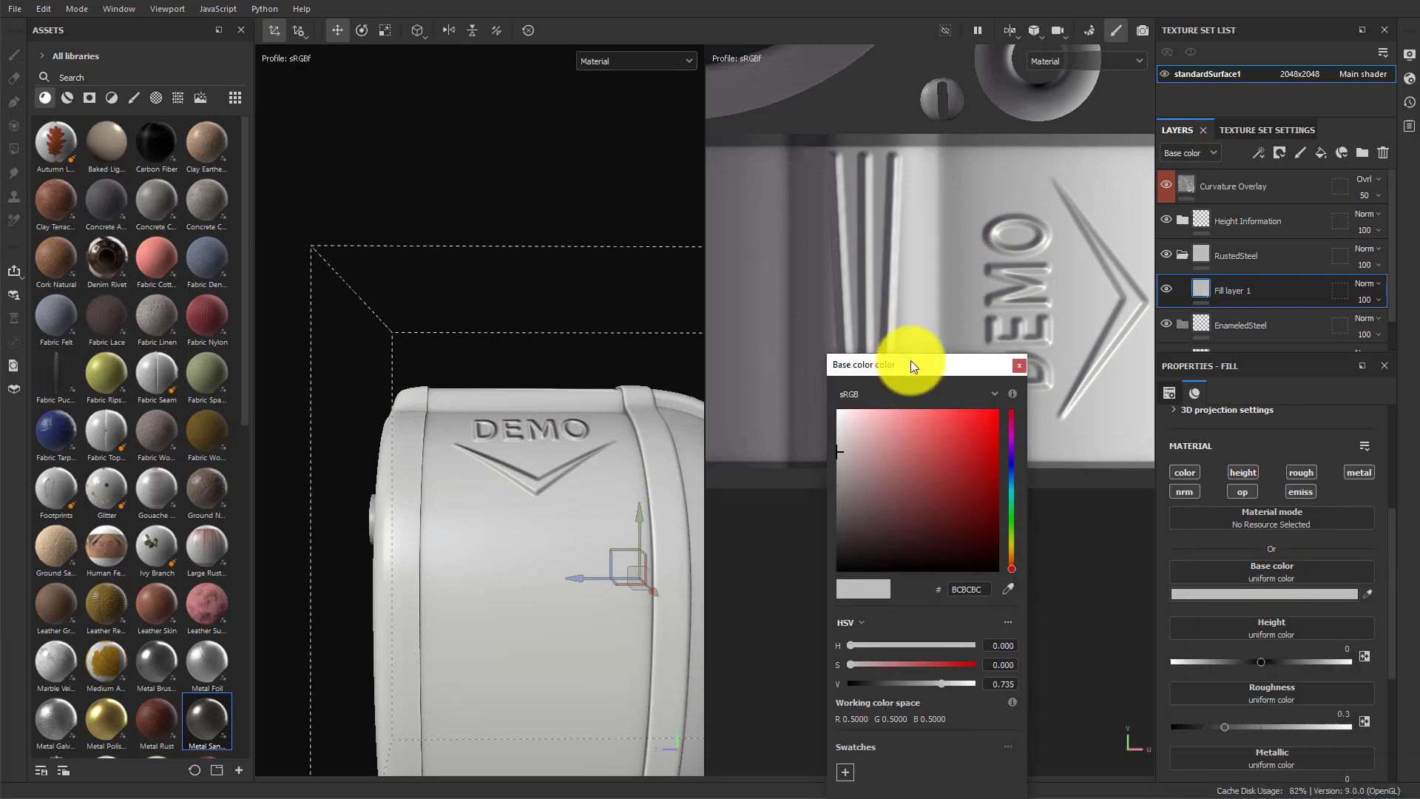
{"action": "double_click", "coordinate": [969, 589]}
{"action": "key", "text": "ctrl+v"}
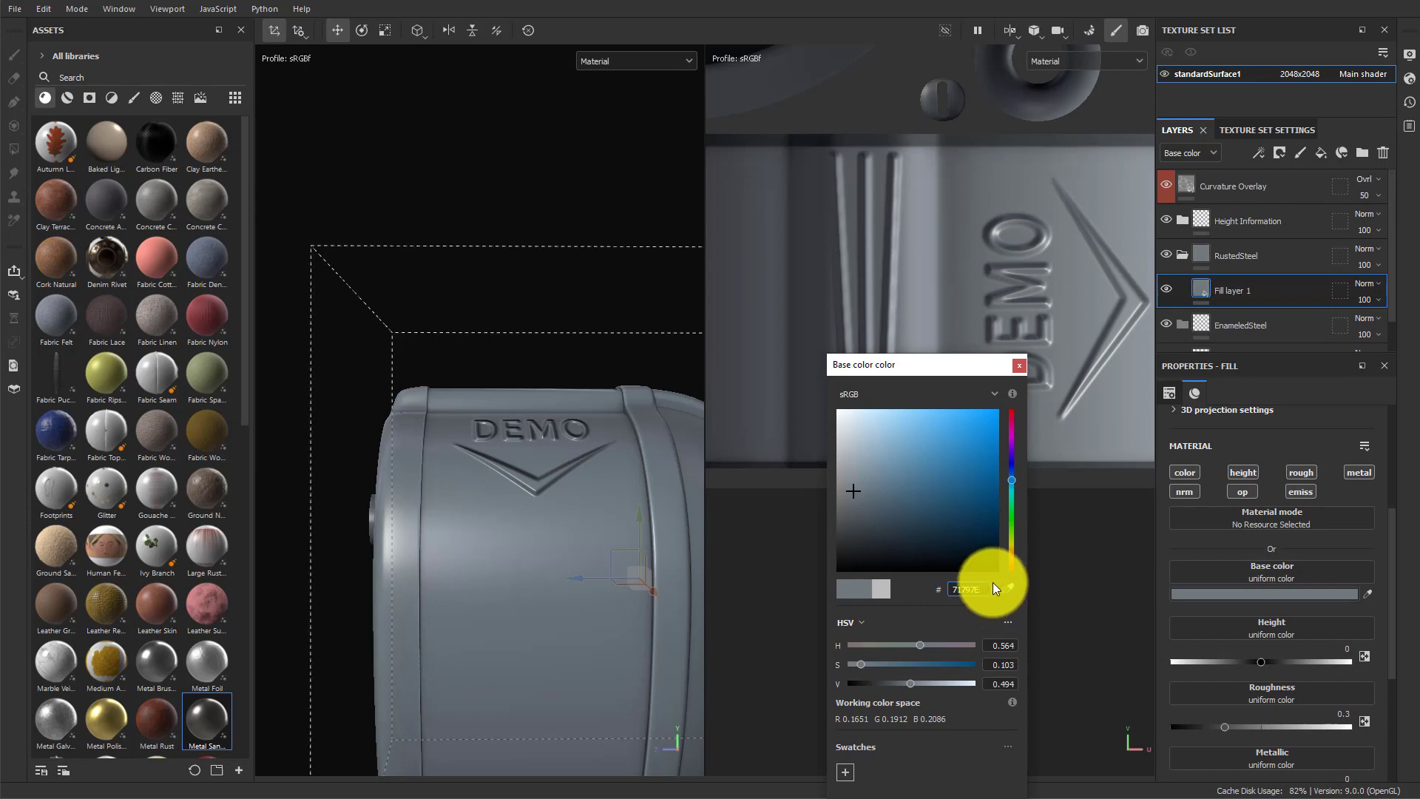
{"action": "left_click", "coordinate": [1287, 535]}
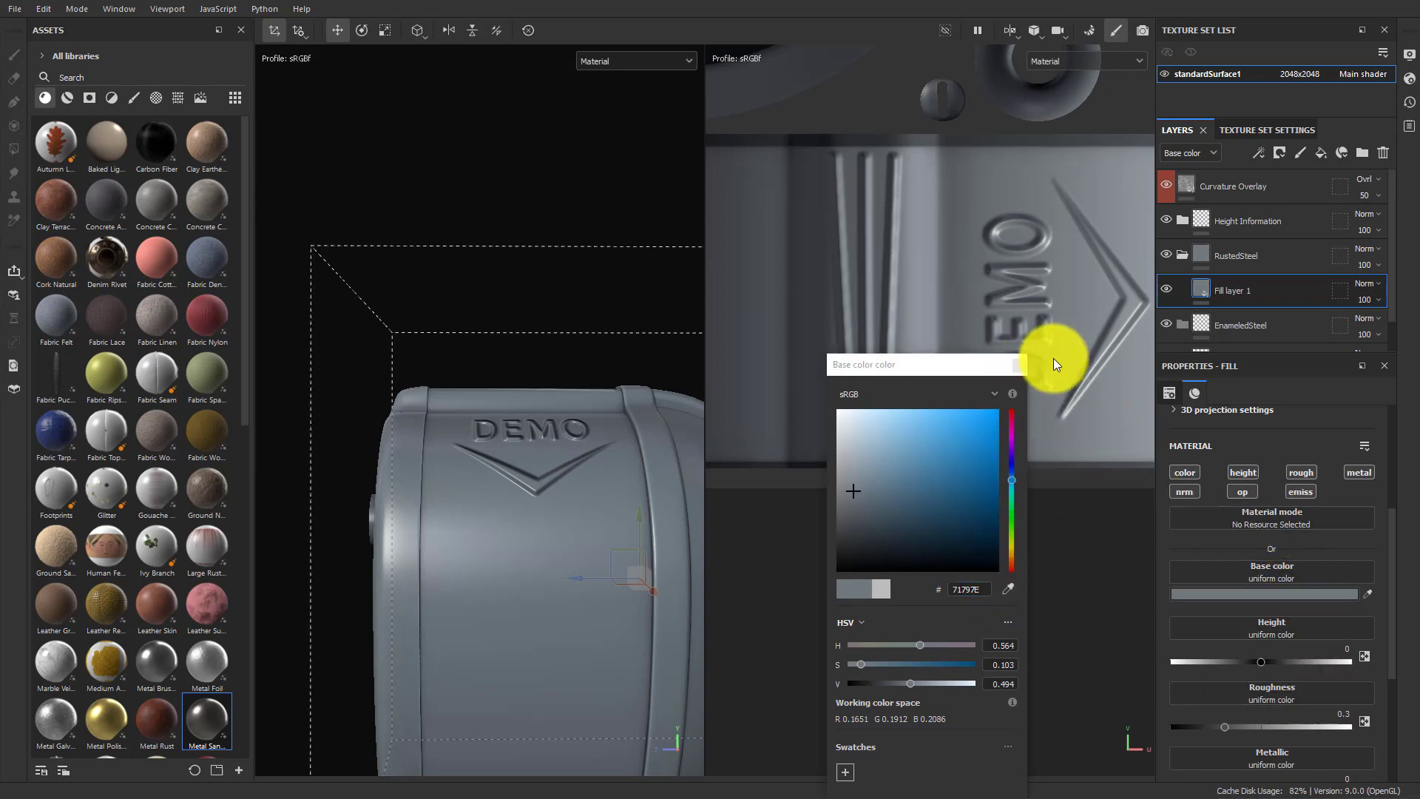
{"action": "left_click", "coordinate": [1024, 368]}
Keep only the color, roughness and metallic channels on the fill layer, with roughness 0.2286 and metallic 1.
{"action": "left_click", "coordinate": [1249, 468]}
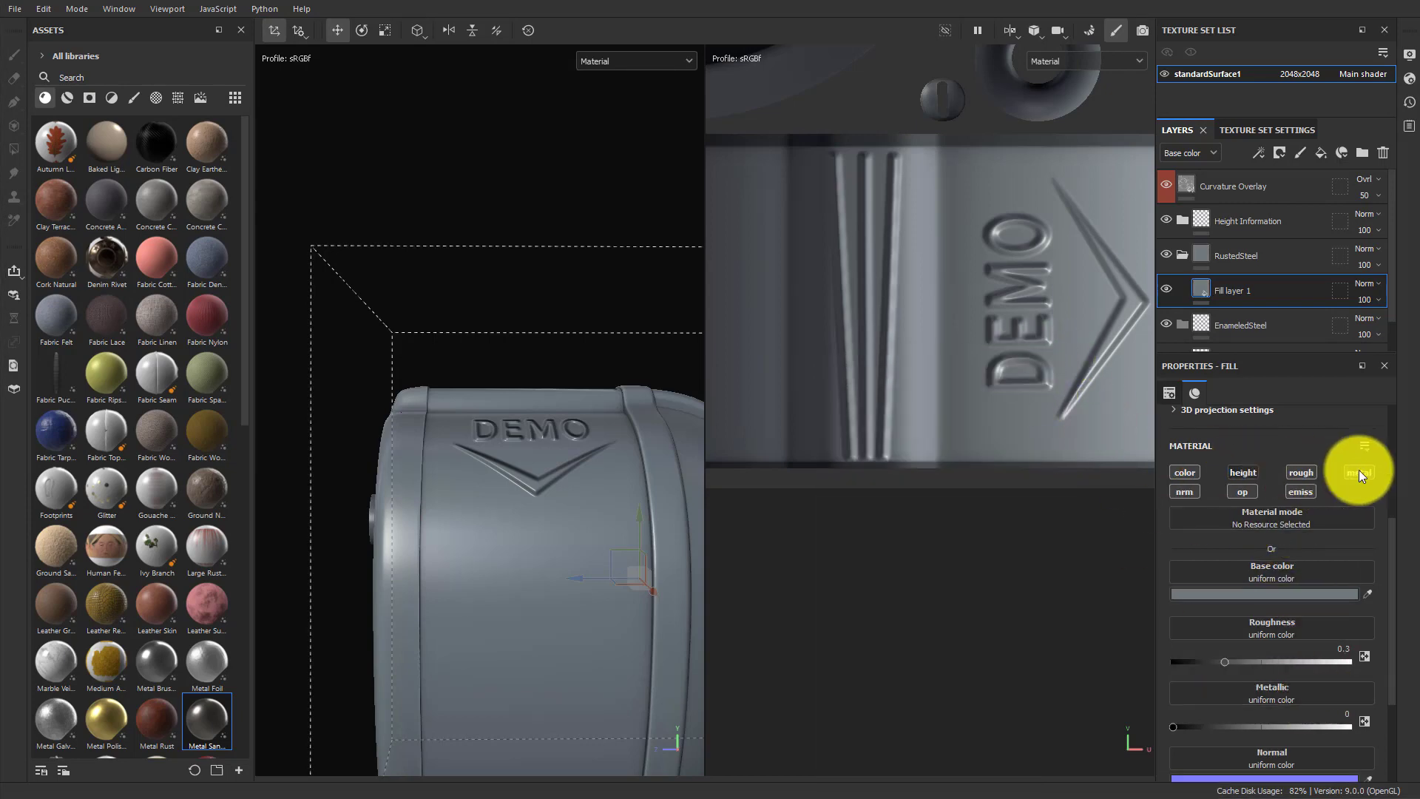
{"action": "left_click", "coordinate": [1182, 492]}
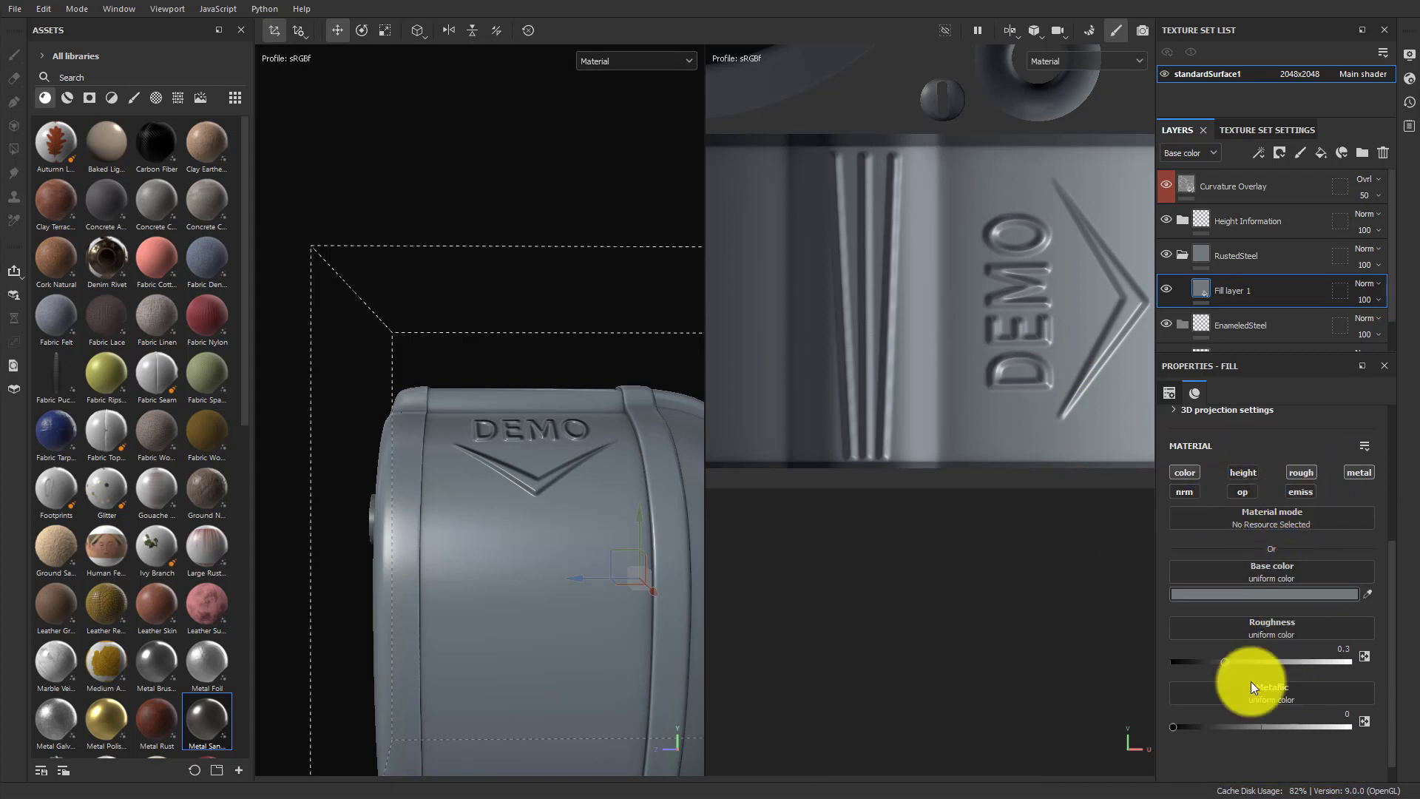
{"action": "left_click_drag", "start_coordinate": [1226, 663], "coordinate": [1211, 662]}
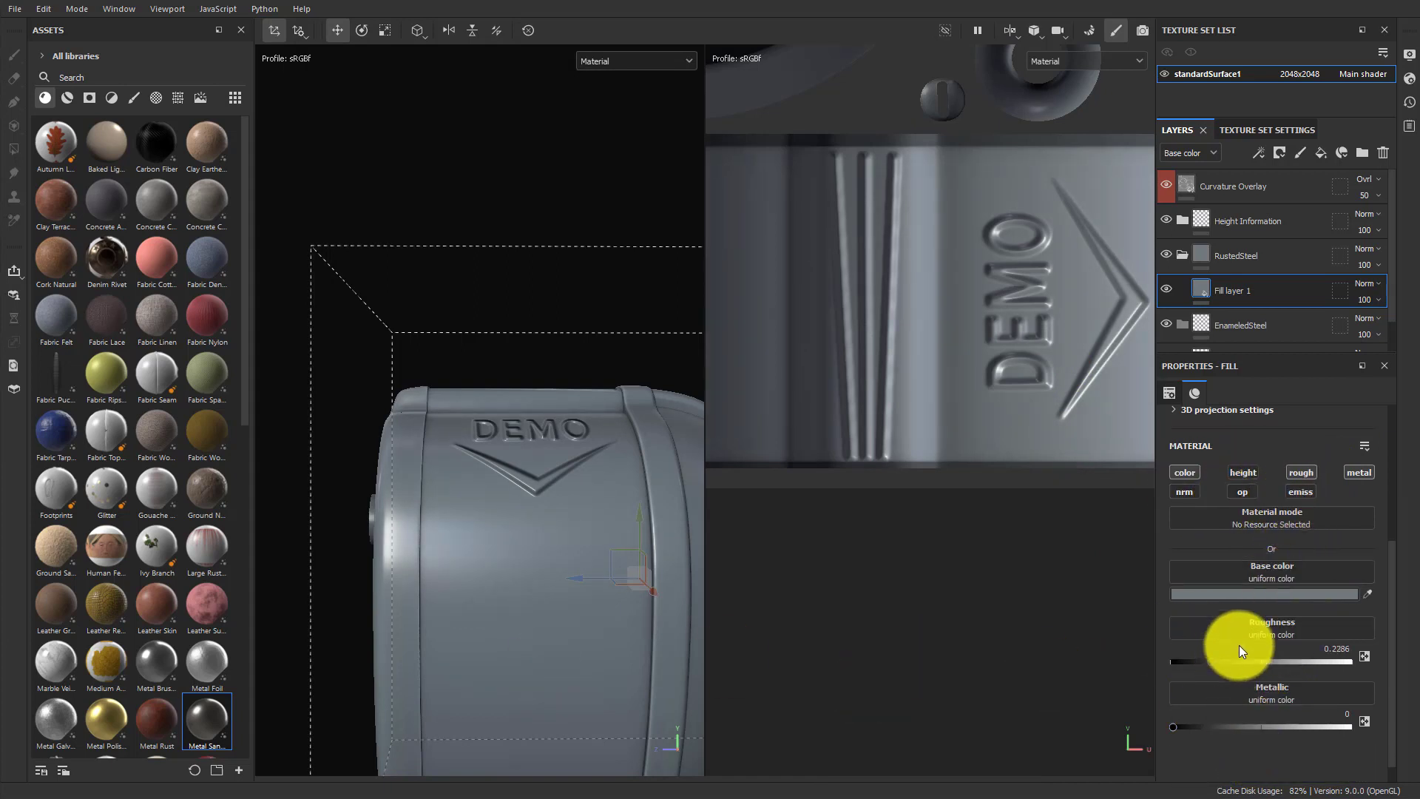
{"action": "left_click_drag", "start_coordinate": [1271, 727], "coordinate": [1351, 727]}
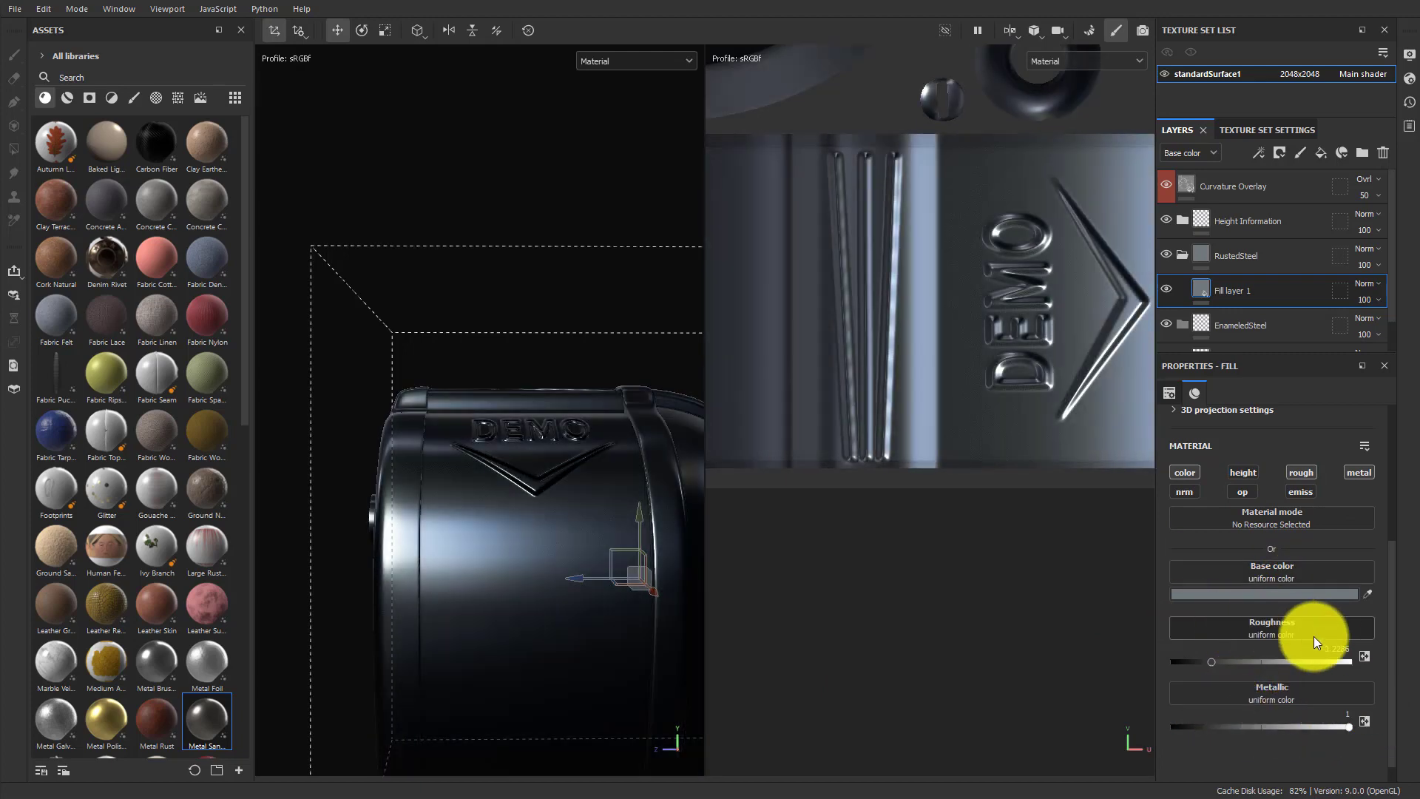
Rename the steel fill layer BaseMetal and add another fill layer above it named Discoloration.
{"action": "double_click", "coordinate": [1241, 292]}
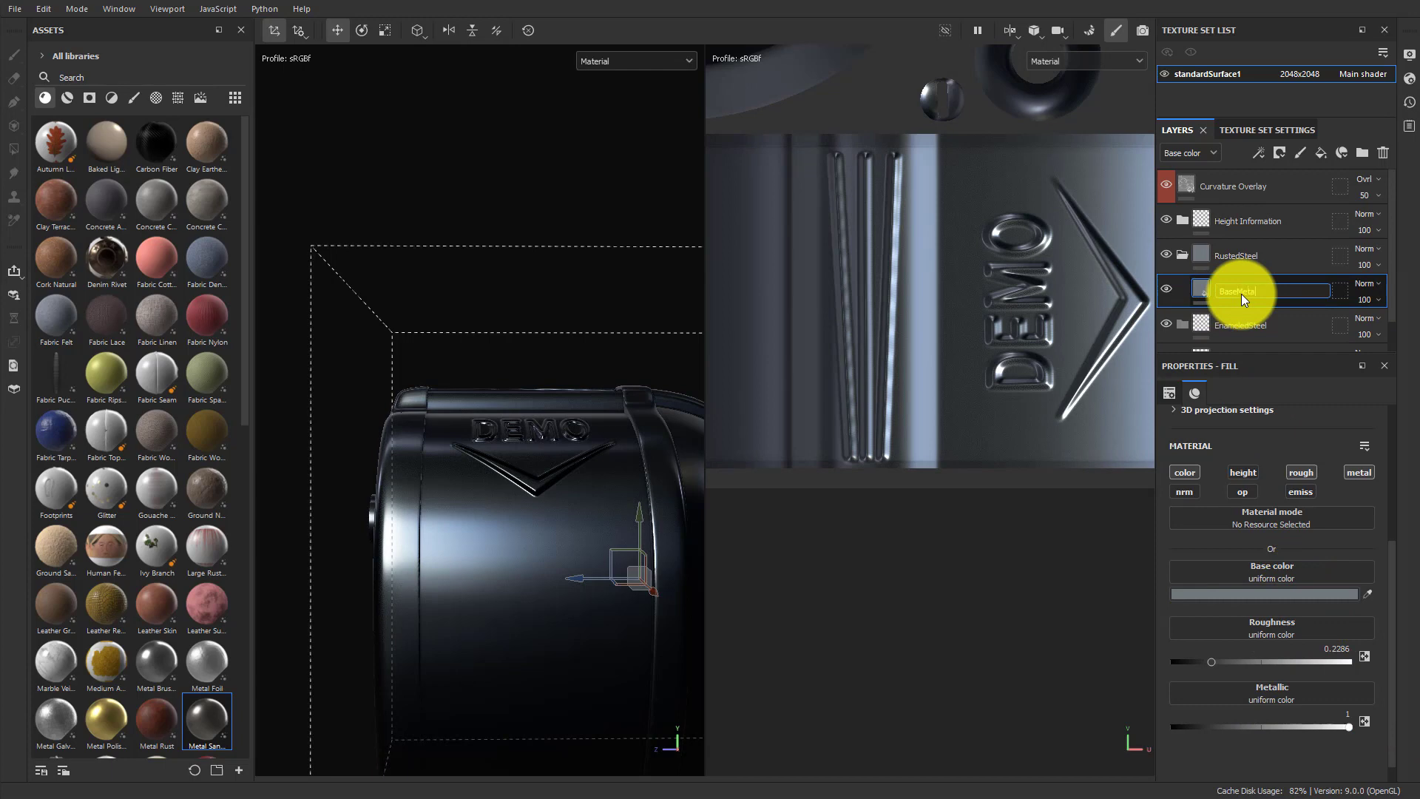
{"action": "key", "text": "Return"}
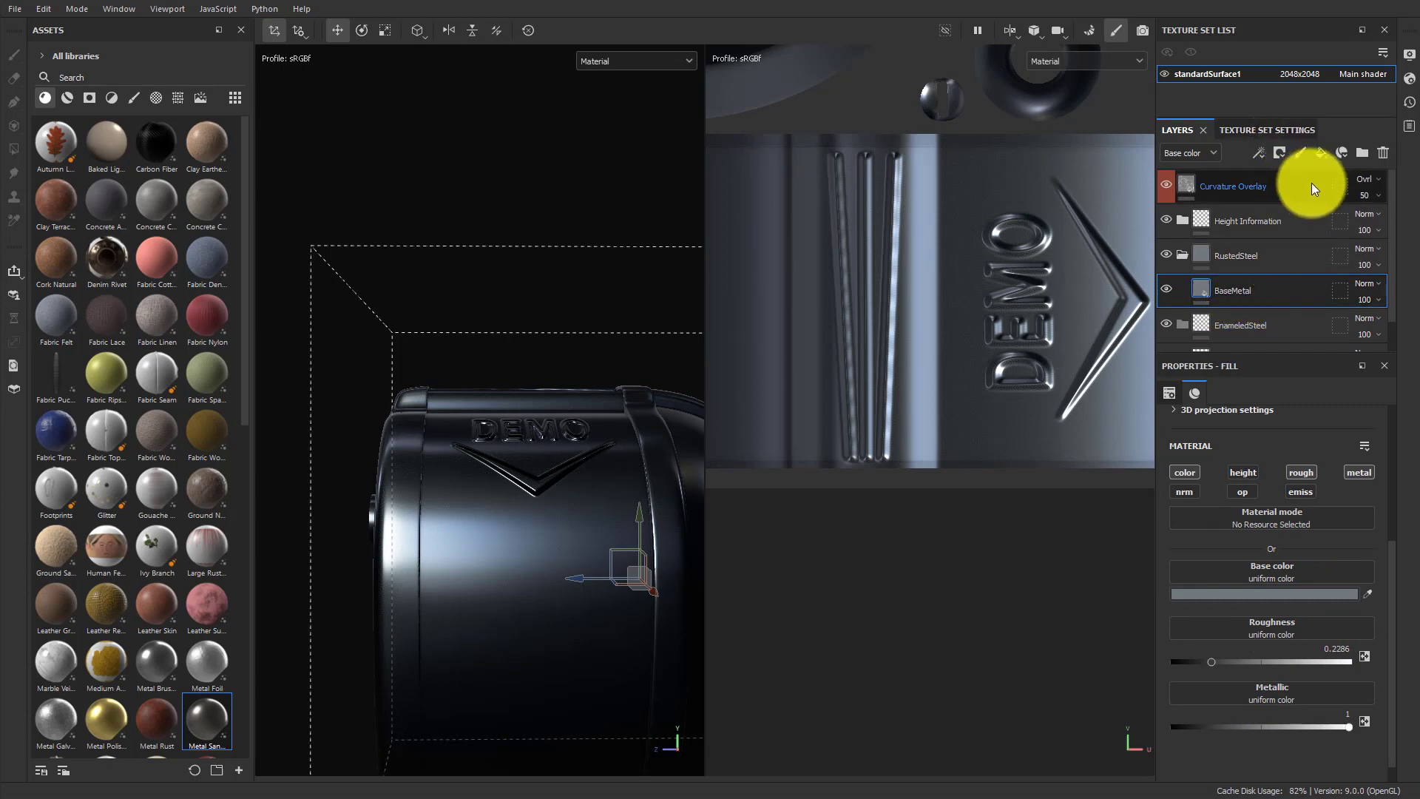
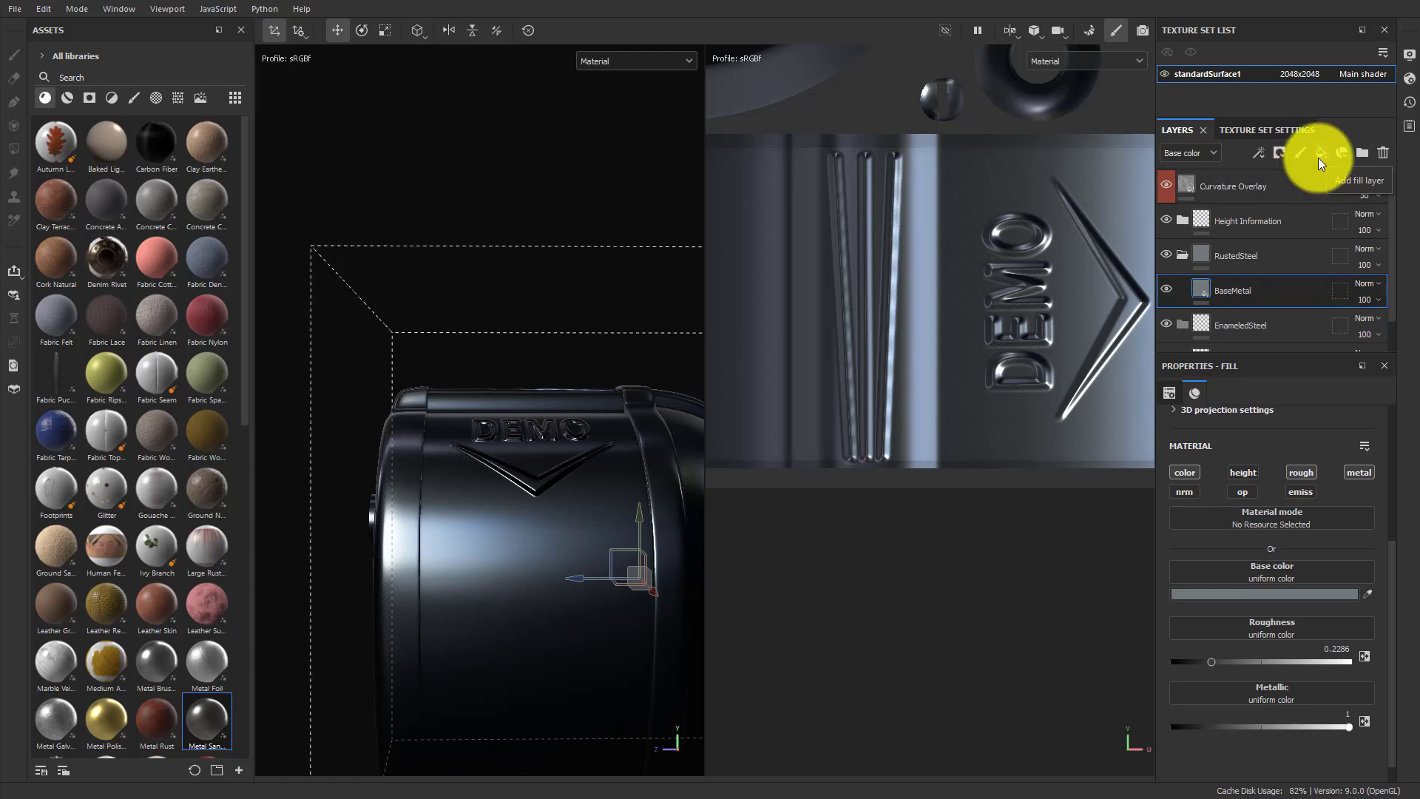
{"action": "double_click", "coordinate": [1227, 291]}
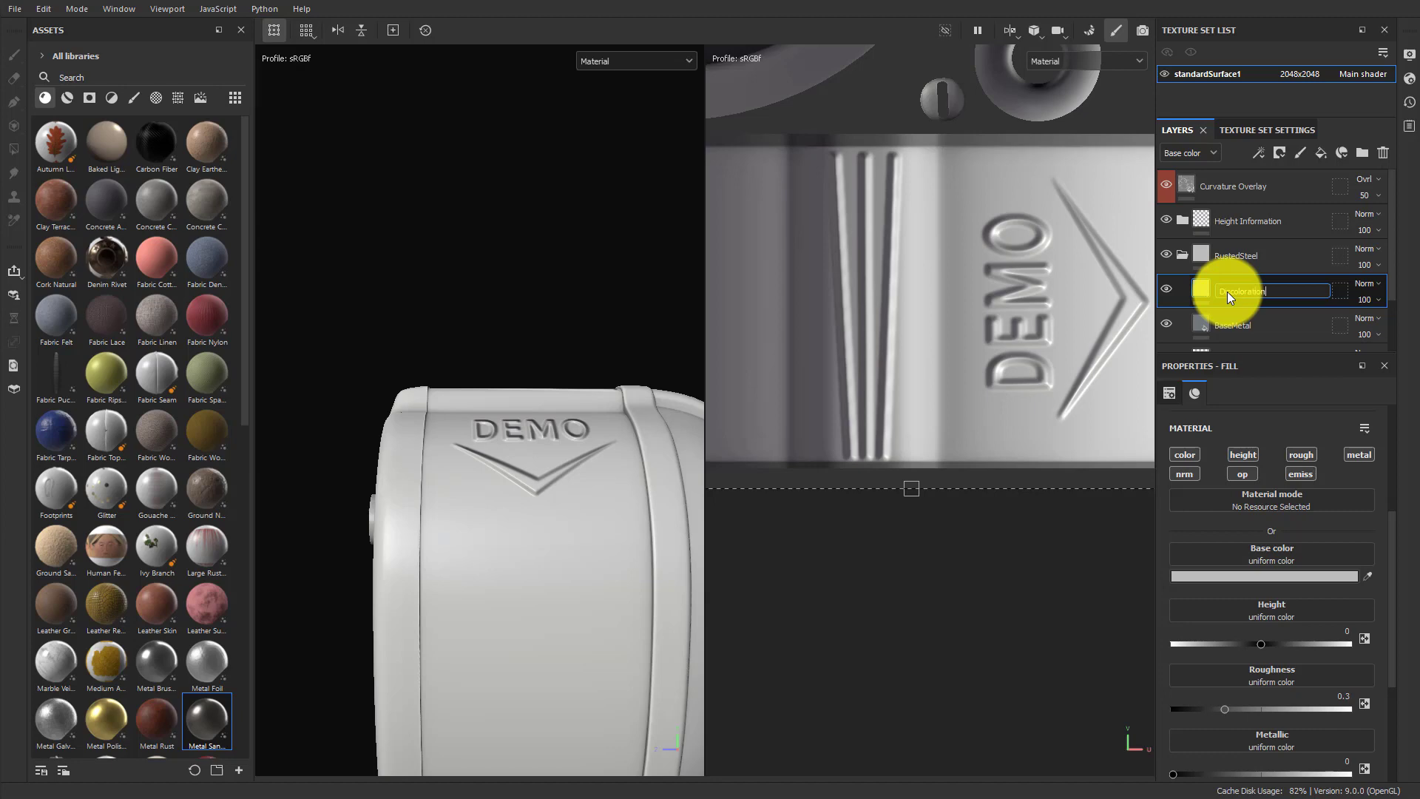
{"action": "left_click", "coordinate": [1295, 317]}
{"action": "left_click", "coordinate": [1292, 297]}
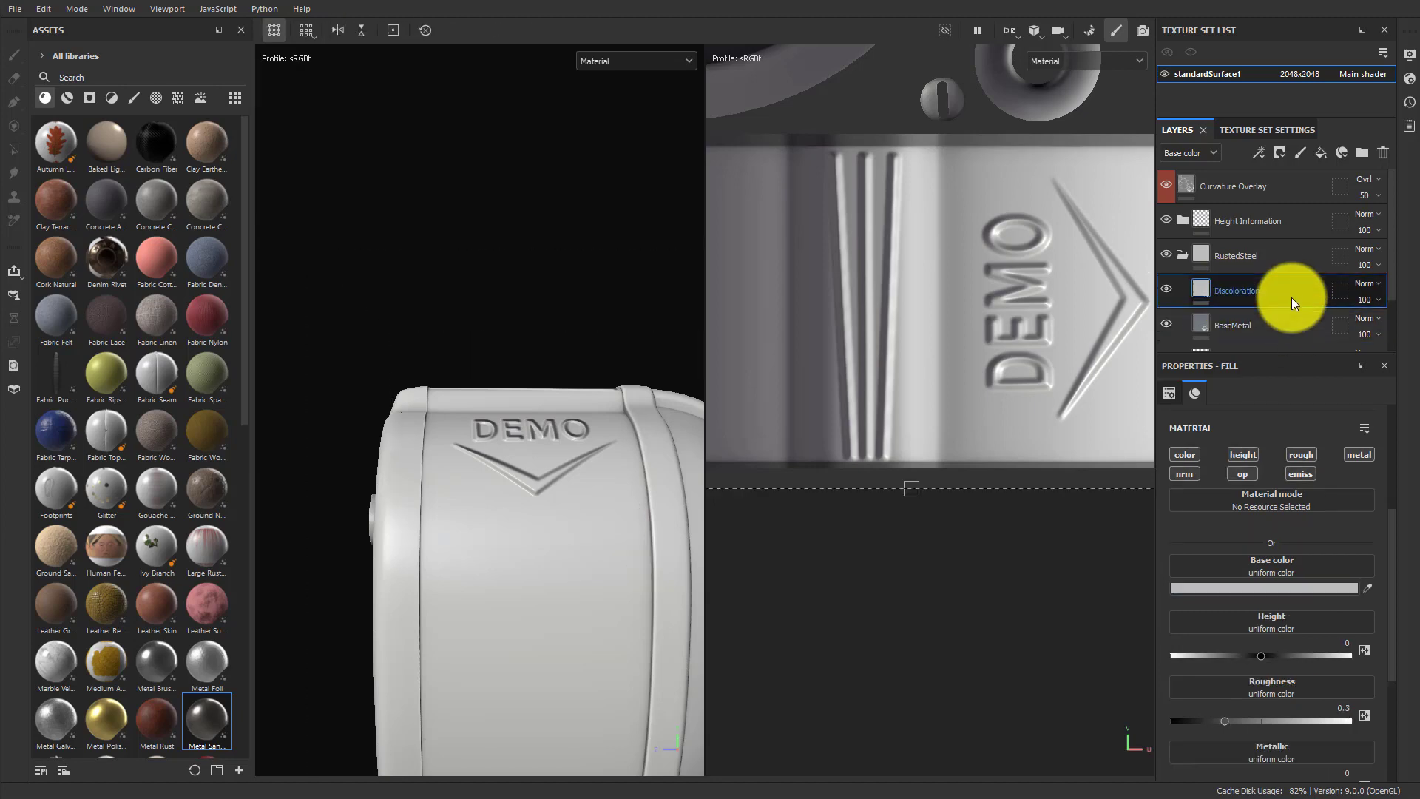
{"action": "scroll", "coordinate": [1257, 562], "scroll_direction": "down", "scroll_amount": 3}
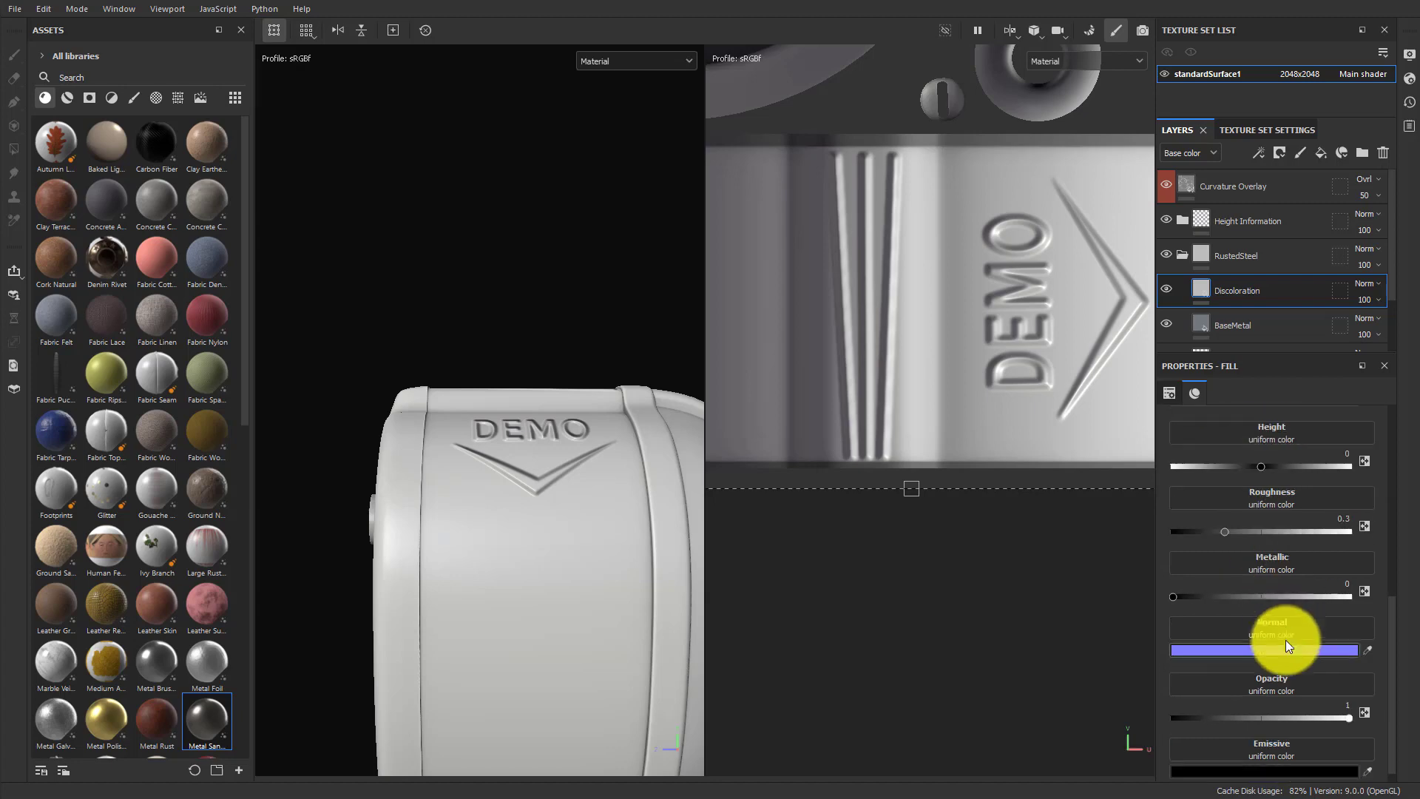
Disable every channel except color on the Discoloration layer, turning off height, roughness, metallic, normal, opacity and emissive.
{"action": "scroll", "coordinate": [1250, 518], "scroll_direction": "up", "scroll_amount": 5}
{"action": "left_click", "coordinate": [1242, 589]}
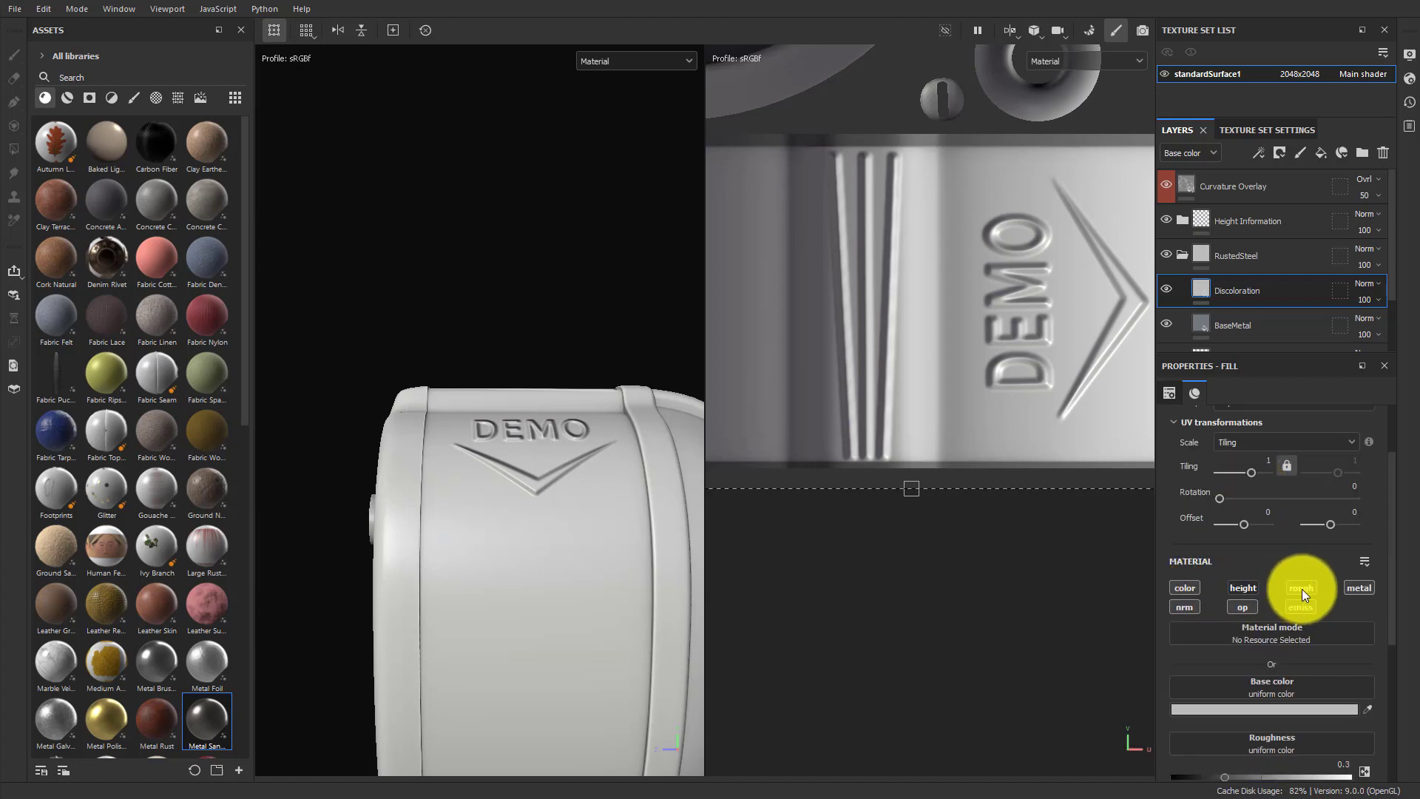
{"action": "left_click", "coordinate": [1301, 588]}
{"action": "left_click", "coordinate": [1352, 588]}
{"action": "left_click", "coordinate": [1303, 606]}
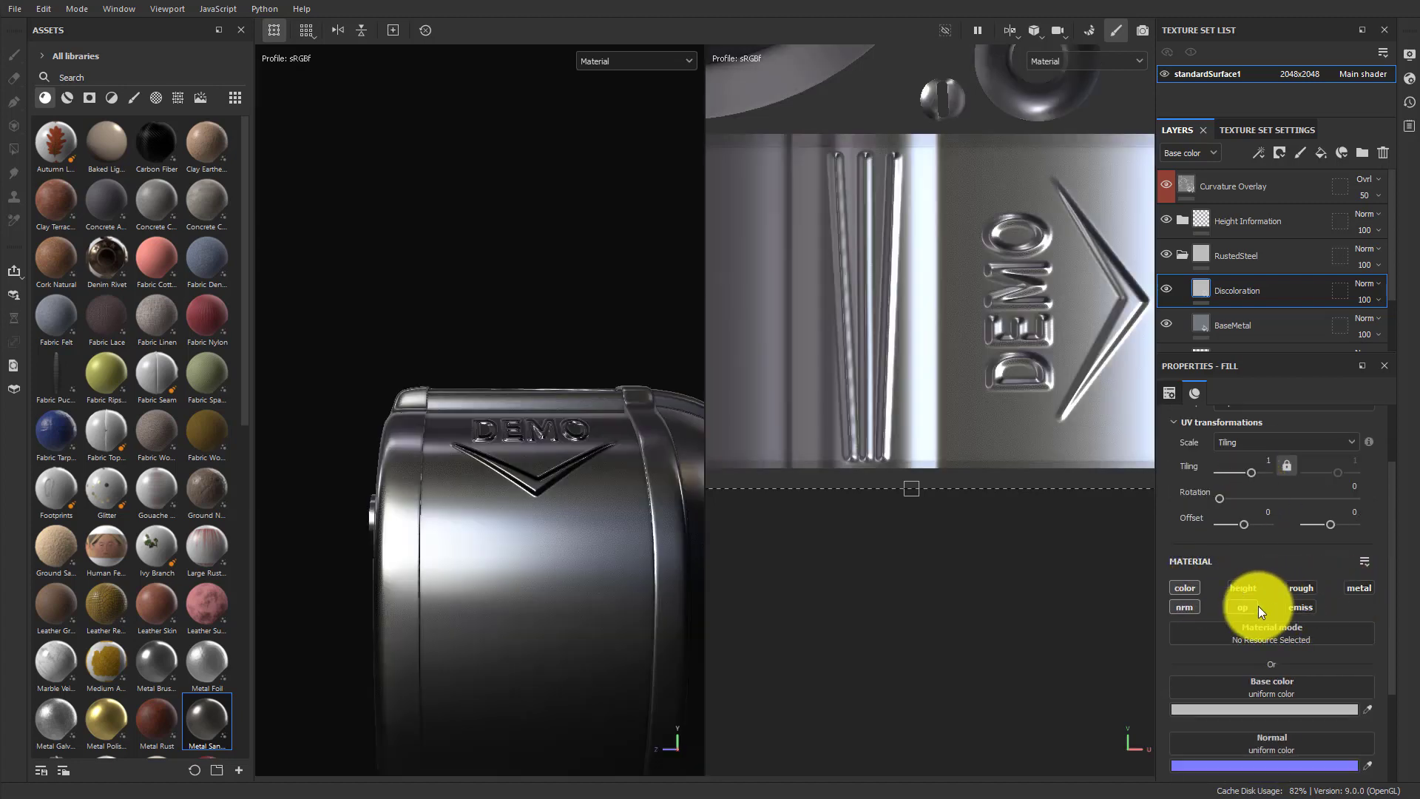
{"action": "left_click", "coordinate": [1184, 607]}
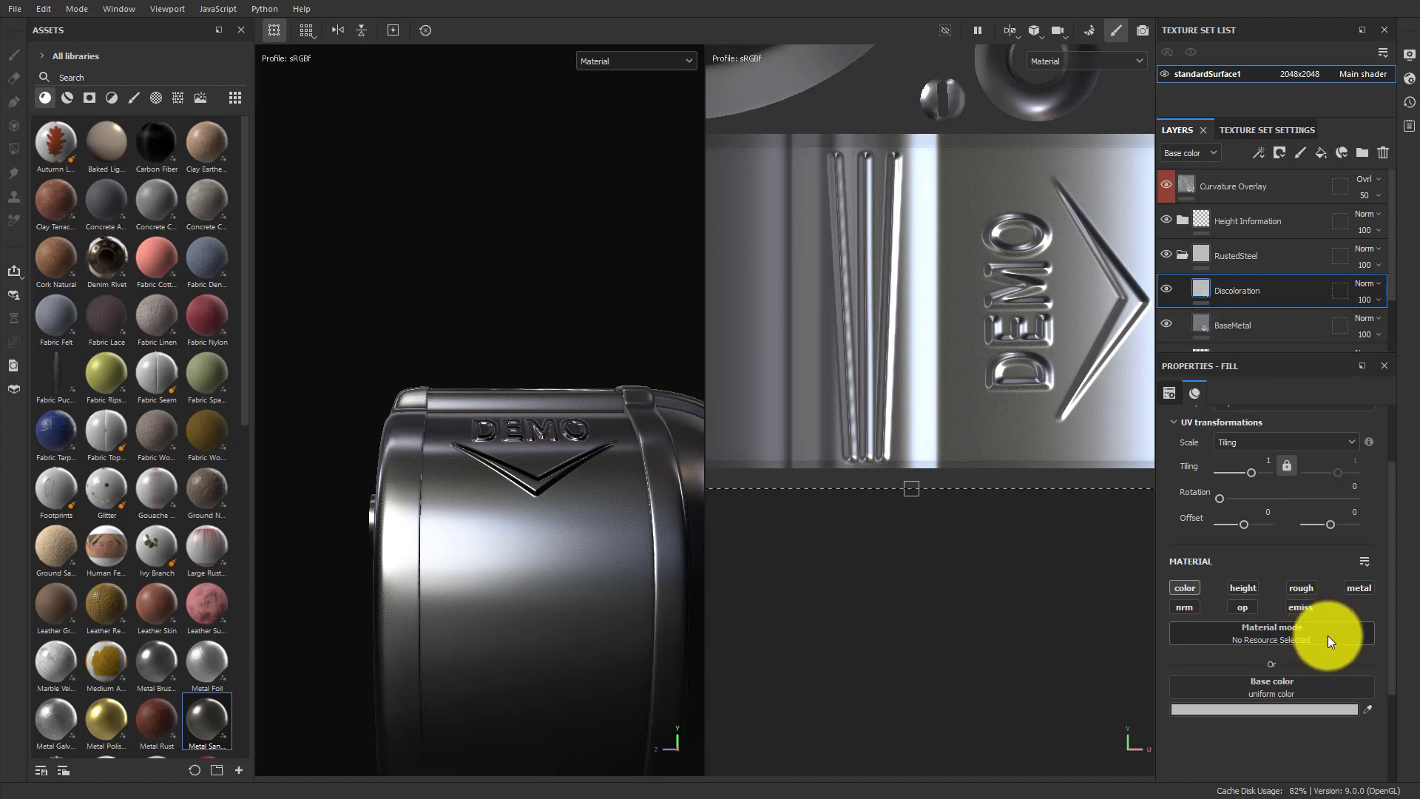
Search the base color resources for grunge and assign Grunge Brushed Dust to the Discoloration layer.
{"action": "scroll", "coordinate": [1328, 636], "scroll_direction": "down", "scroll_amount": 3}
{"action": "left_click", "coordinate": [1290, 559]}
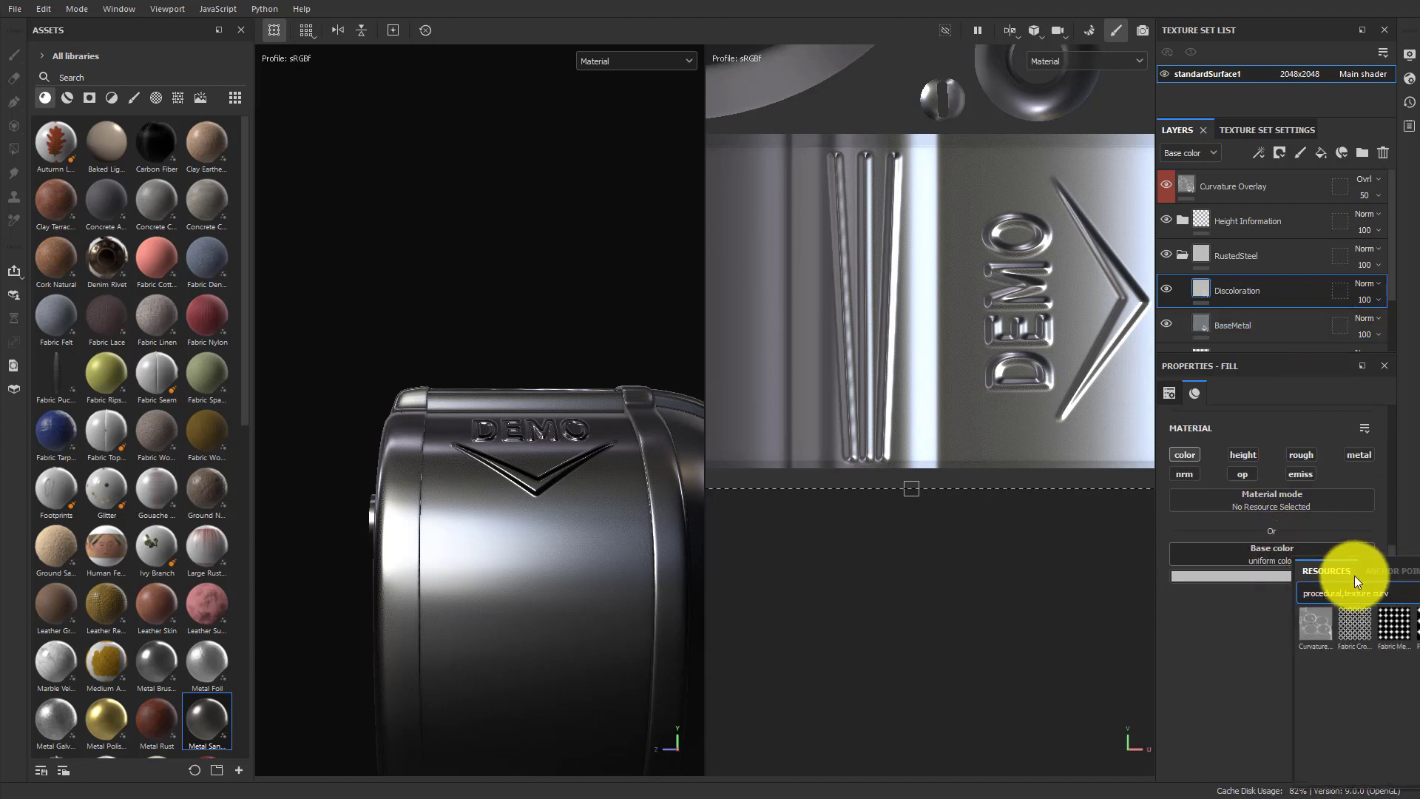
{"action": "key", "text": "BackSpace"}
{"action": "key", "text": "BackSpace"}
{"action": "key", "text": "BackSpace"}
{"action": "key", "text": "BackSpace"}
{"action": "type", "text": "g"}
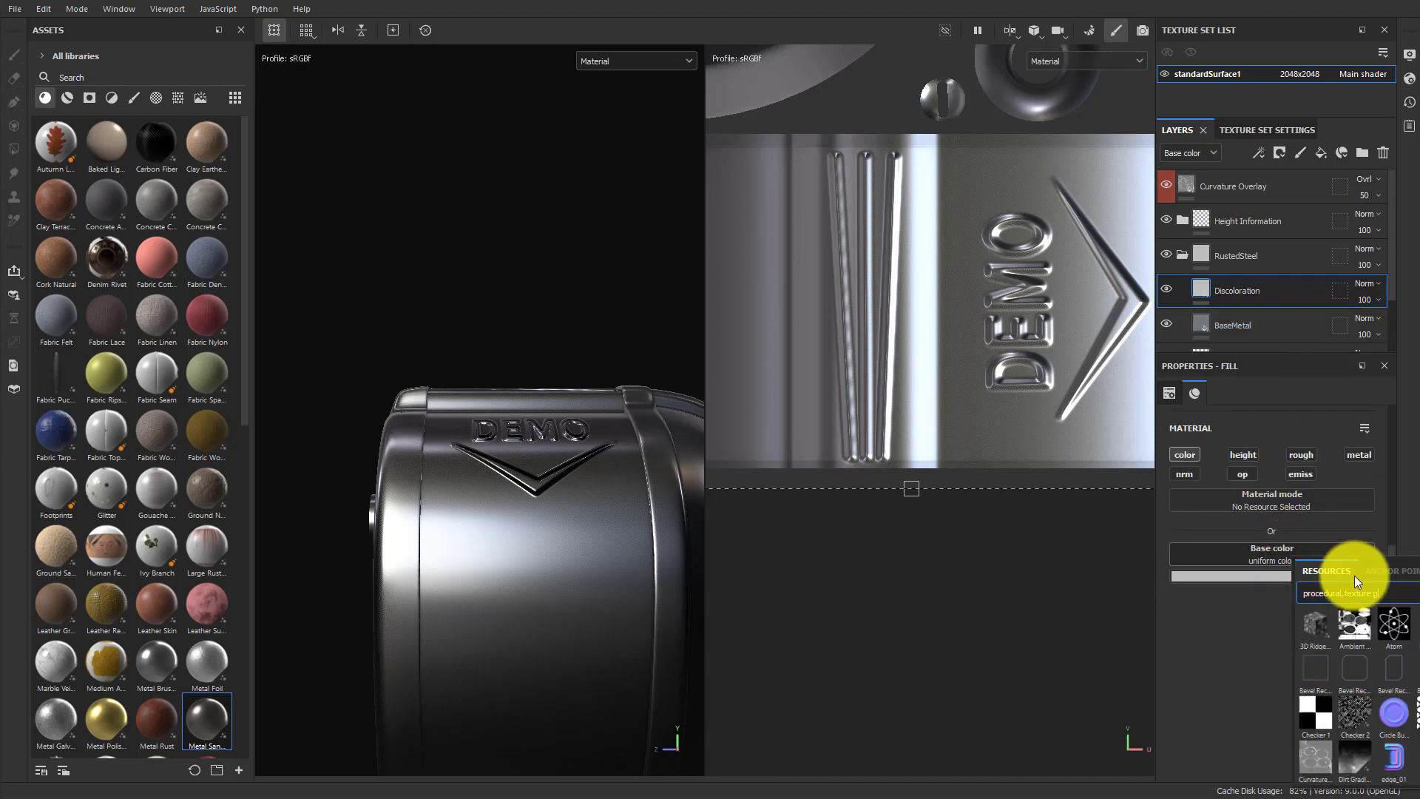
{"action": "type", "text": "runge"}
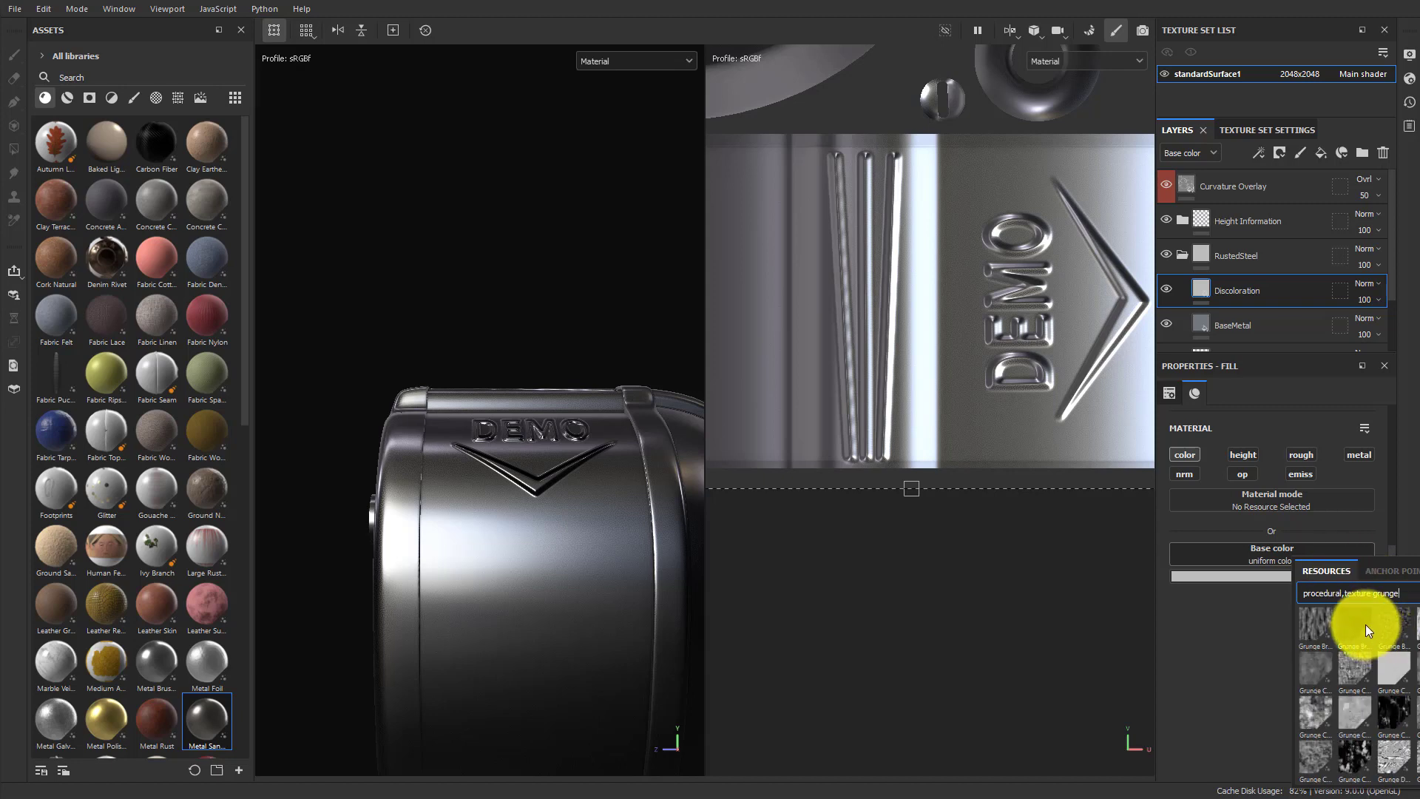
{"action": "left_click", "coordinate": [1364, 623]}
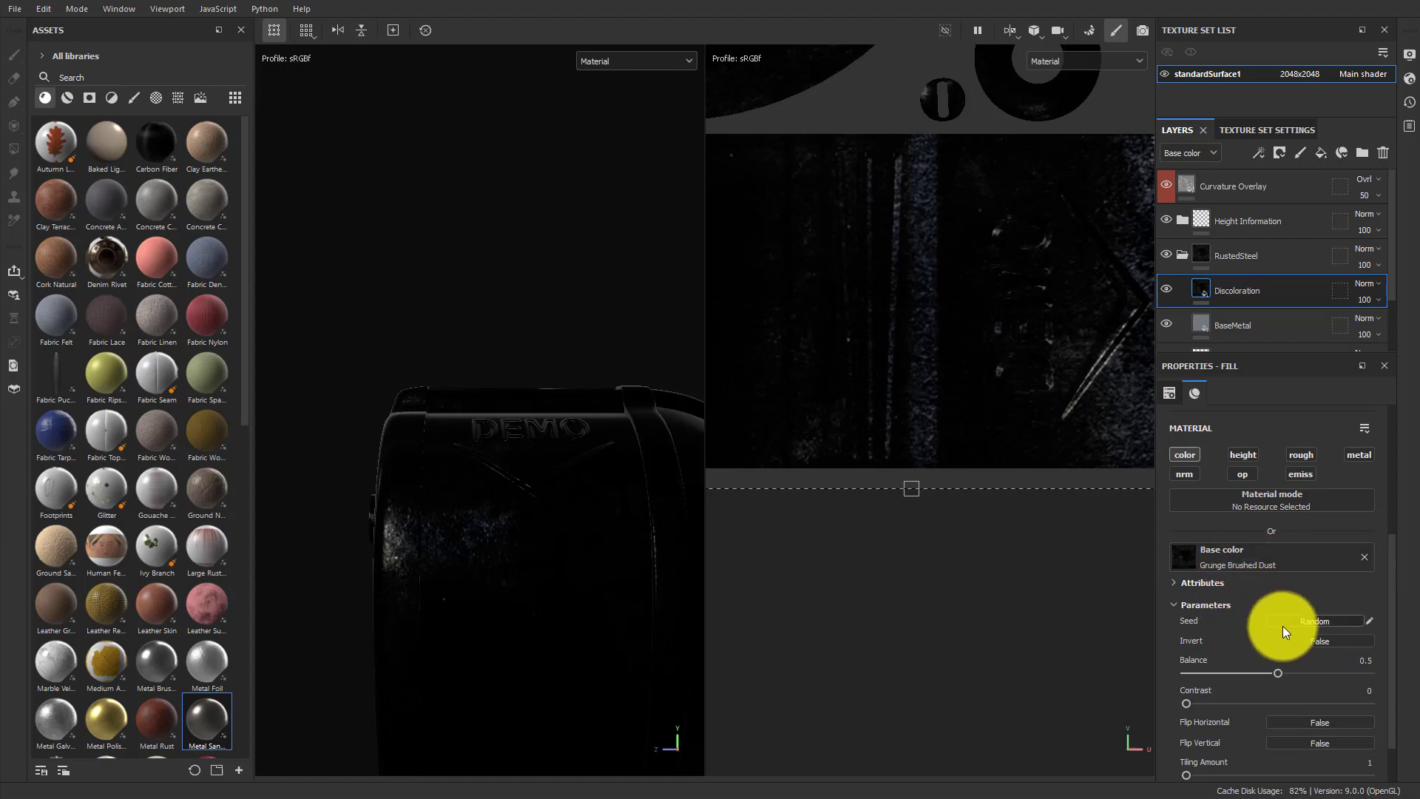
Set the Grunge Brushed Dust balance to 0.74 and inspect the model under changed lighting.
{"action": "left_click_drag", "start_coordinate": [1274, 674], "coordinate": [1324, 674]}
{"action": "left_click_drag", "start_coordinate": [476, 545], "coordinate": [542, 538], "text": "alt"}
{"action": "right_click_drag", "start_coordinate": [541, 538], "coordinate": [503, 536], "text": "shift"}
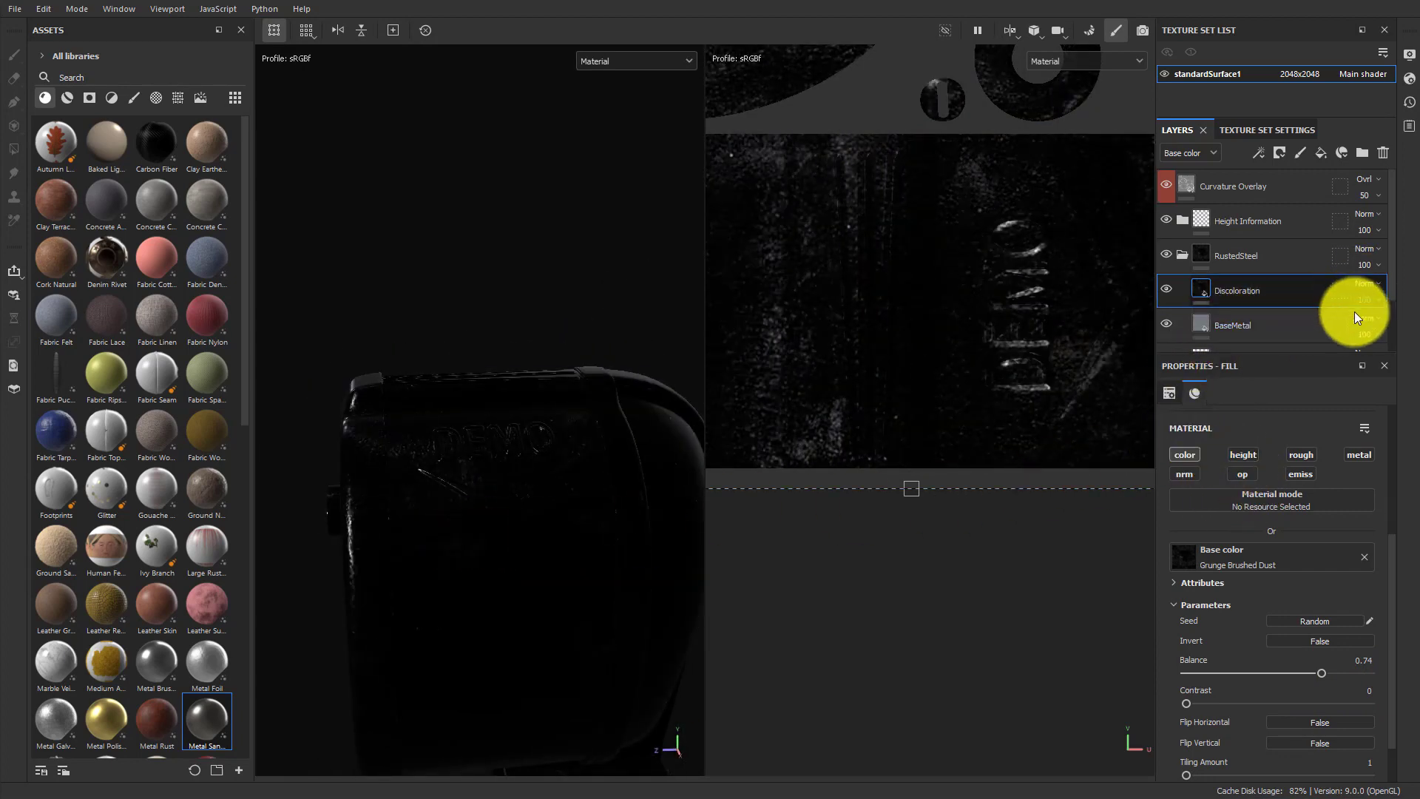
Set the Discoloration layer to Overlay blending at 36 opacity and replace its base color texture with Grunge Concrete Dirty.
{"action": "left_click", "coordinate": [1364, 284]}
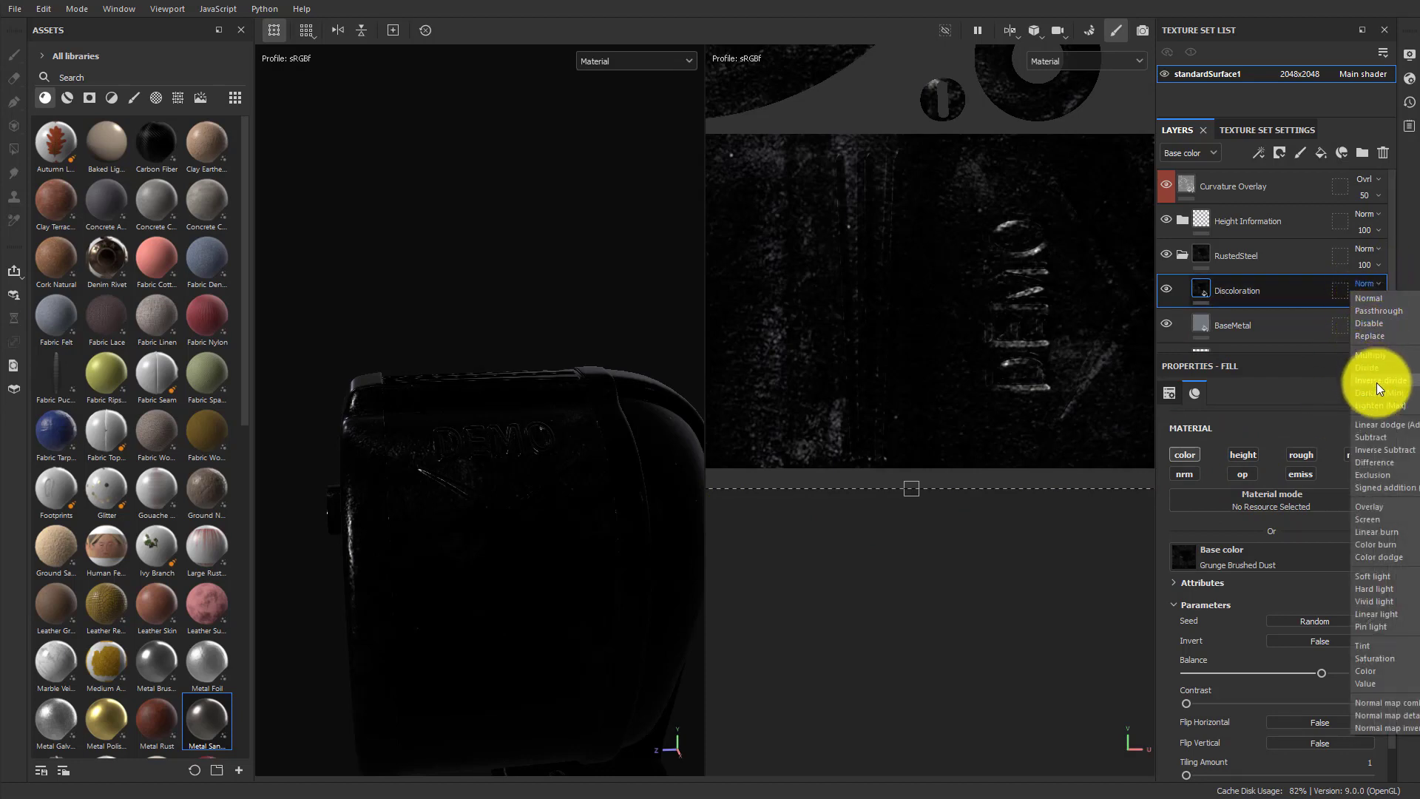
{"action": "left_click", "coordinate": [1377, 507]}
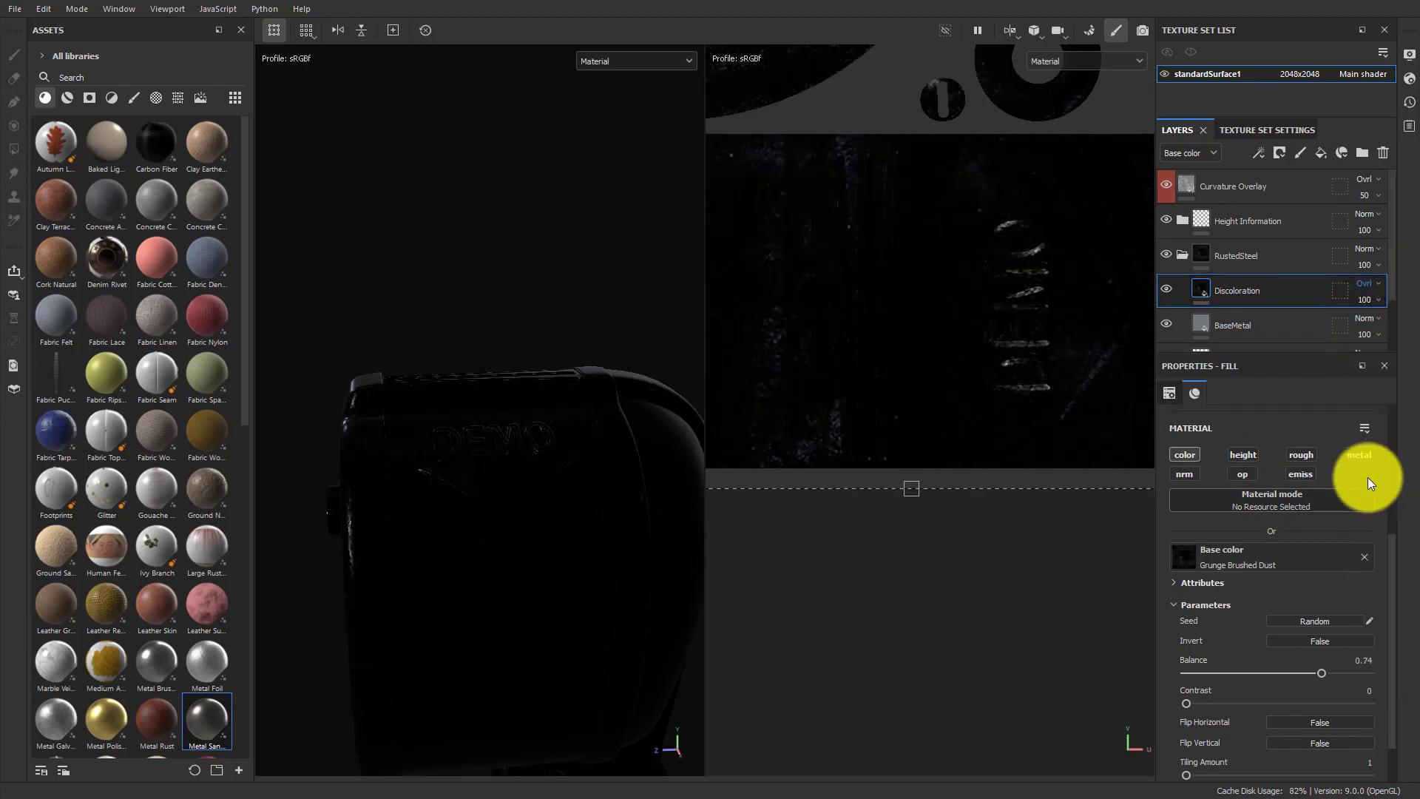
{"action": "left_click", "coordinate": [1364, 300]}
{"action": "mouse_move", "coordinate": [1405, 331]}
{"action": "left_mouse_down"}
{"action": "mouse_move", "coordinate": [1360, 331]}
{"action": "mouse_move", "coordinate": [1401, 329]}
{"action": "mouse_move", "coordinate": [1380, 330]}
{"action": "left_mouse_up"}
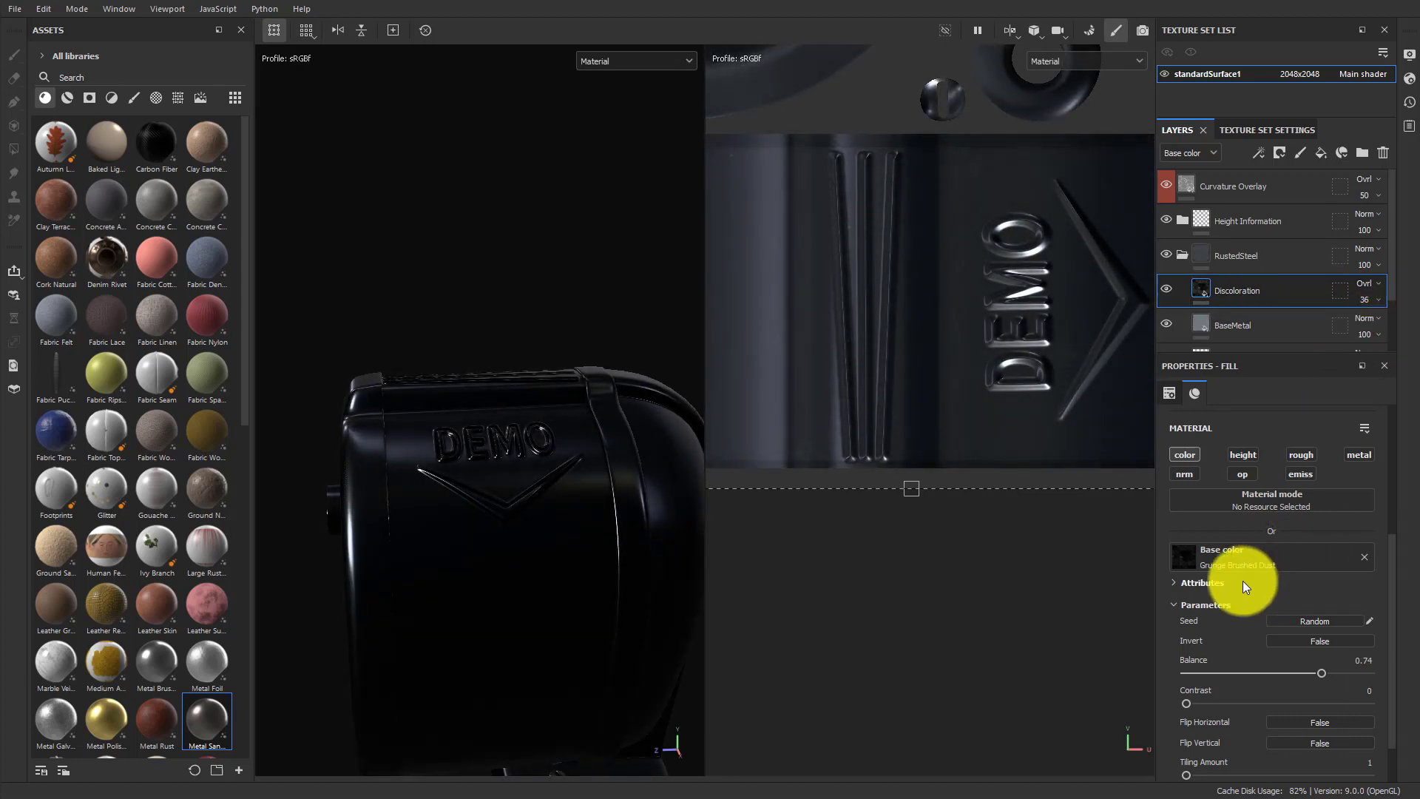
{"action": "left_click", "coordinate": [1249, 560]}
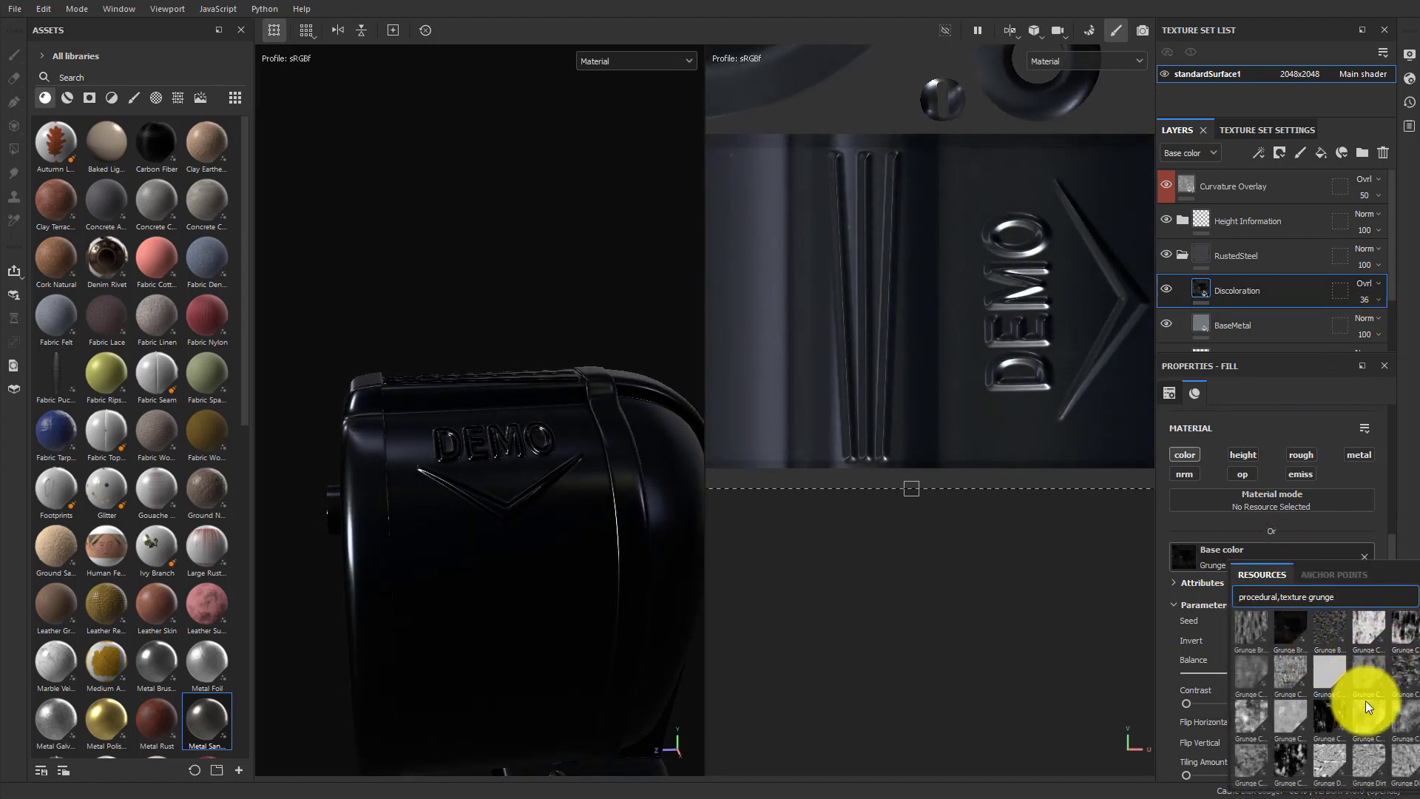
{"action": "left_click", "coordinate": [1362, 673]}
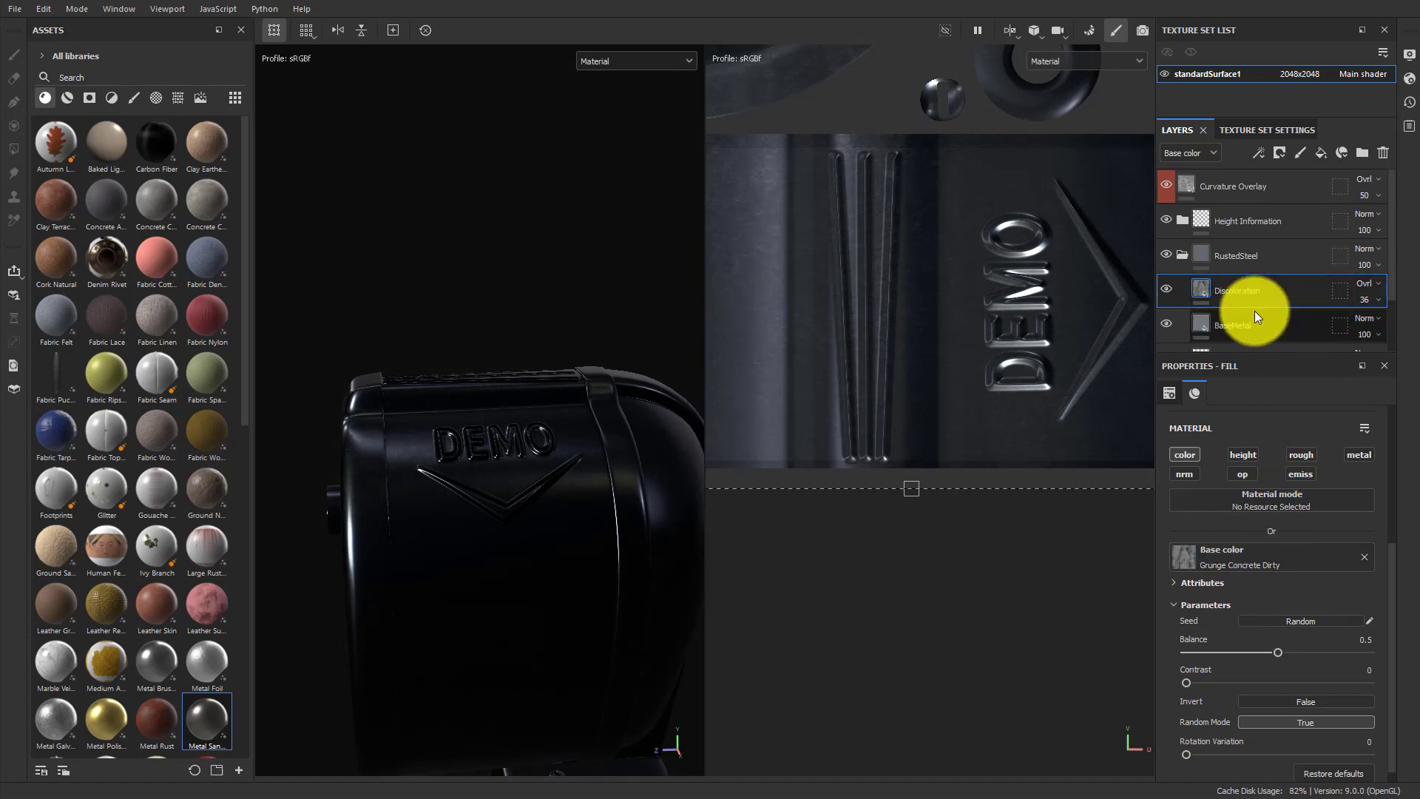
Switch to the 3D-only view and compare the model with the Discoloration layer hidden and shown.
{"action": "left_click", "coordinate": [1166, 289]}
{"action": "mouse_move", "coordinate": [605, 517]}
{"action": "left_mouse_down", "text": "alt"}
{"action": "mouse_move", "coordinate": [552, 513]}
{"action": "mouse_move", "coordinate": [602, 453]}
{"action": "mouse_move", "coordinate": [480, 329]}
{"action": "mouse_move", "coordinate": [434, 415]}
{"action": "mouse_move", "coordinate": [458, 369]}
{"action": "left_mouse_up", "text": "alt"}
{"action": "left_click", "coordinate": [1010, 29]}
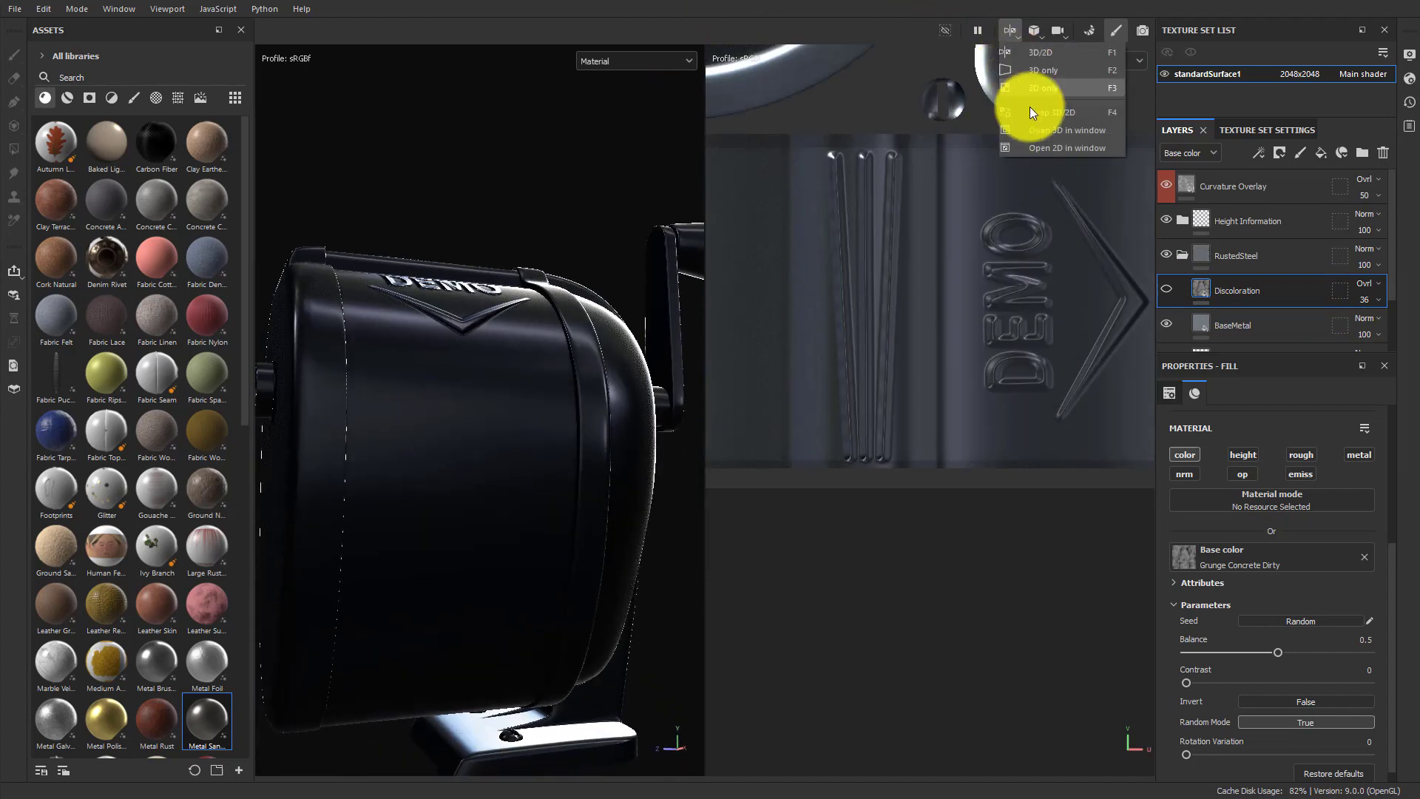
{"action": "left_click", "coordinate": [1041, 70]}
{"action": "left_click_drag", "start_coordinate": [1000, 128], "coordinate": [902, 510], "text": "alt"}
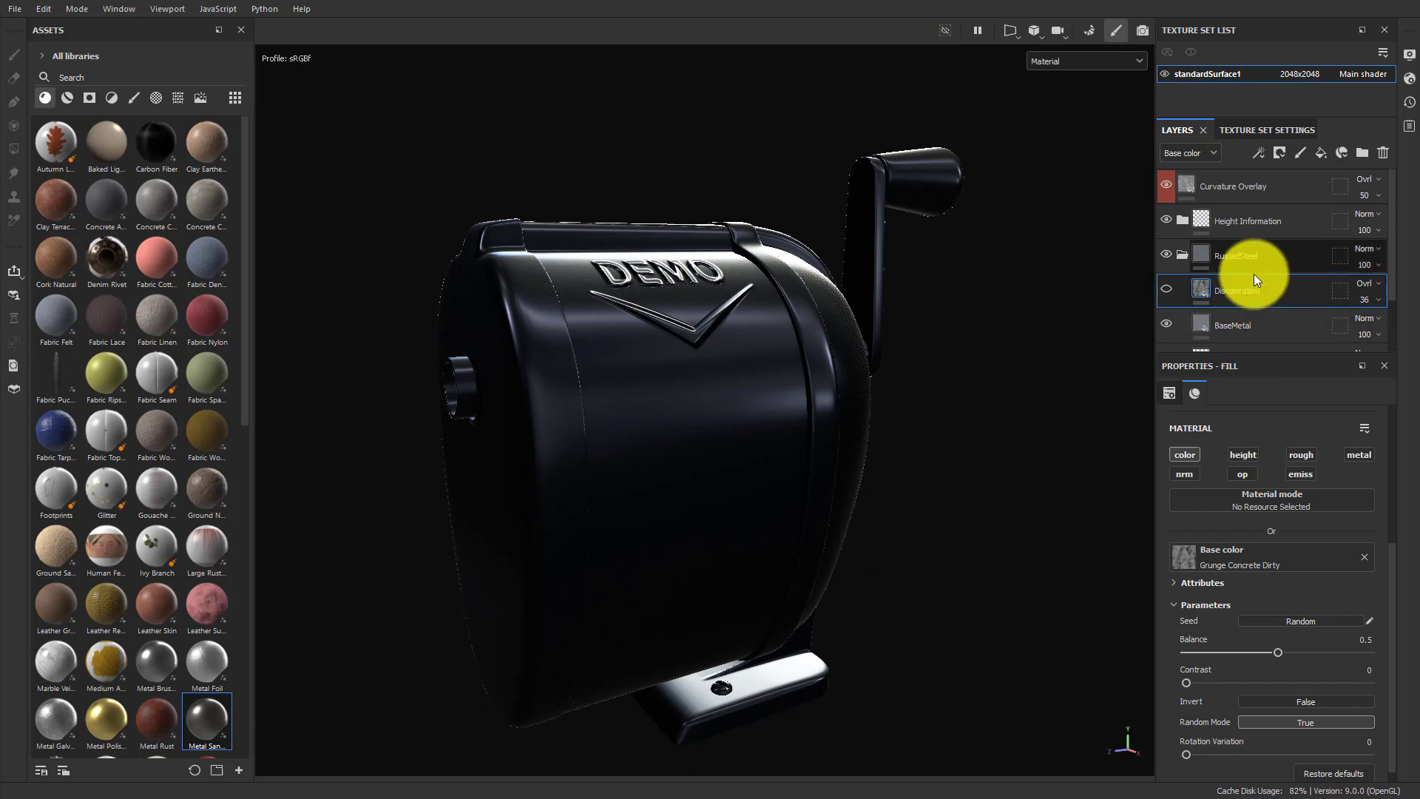
{"action": "left_click", "coordinate": [1168, 290]}
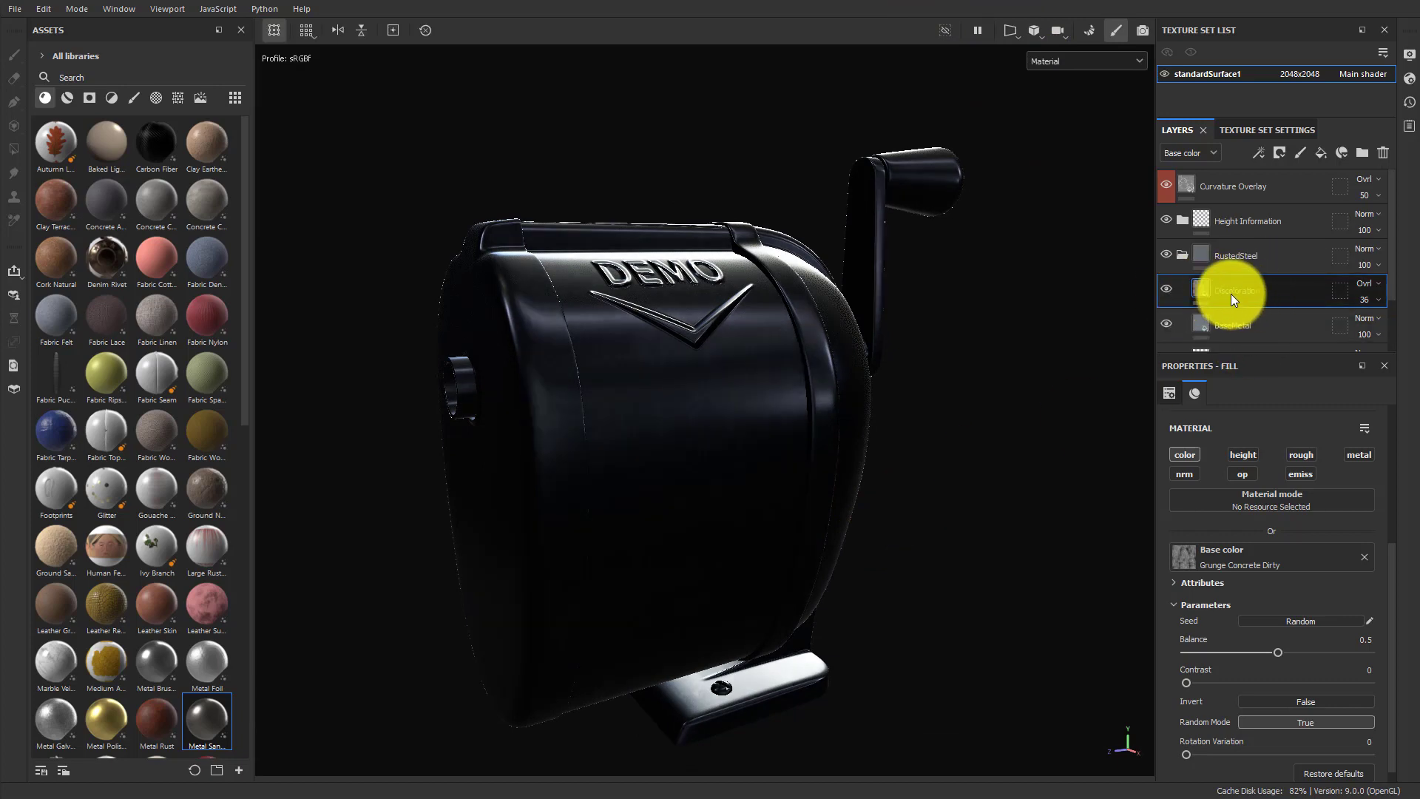
Add a fill effect to the Discoloration layer and set its base color to purple, hex BC79D4.
{"action": "right_click", "coordinate": [1230, 295]}
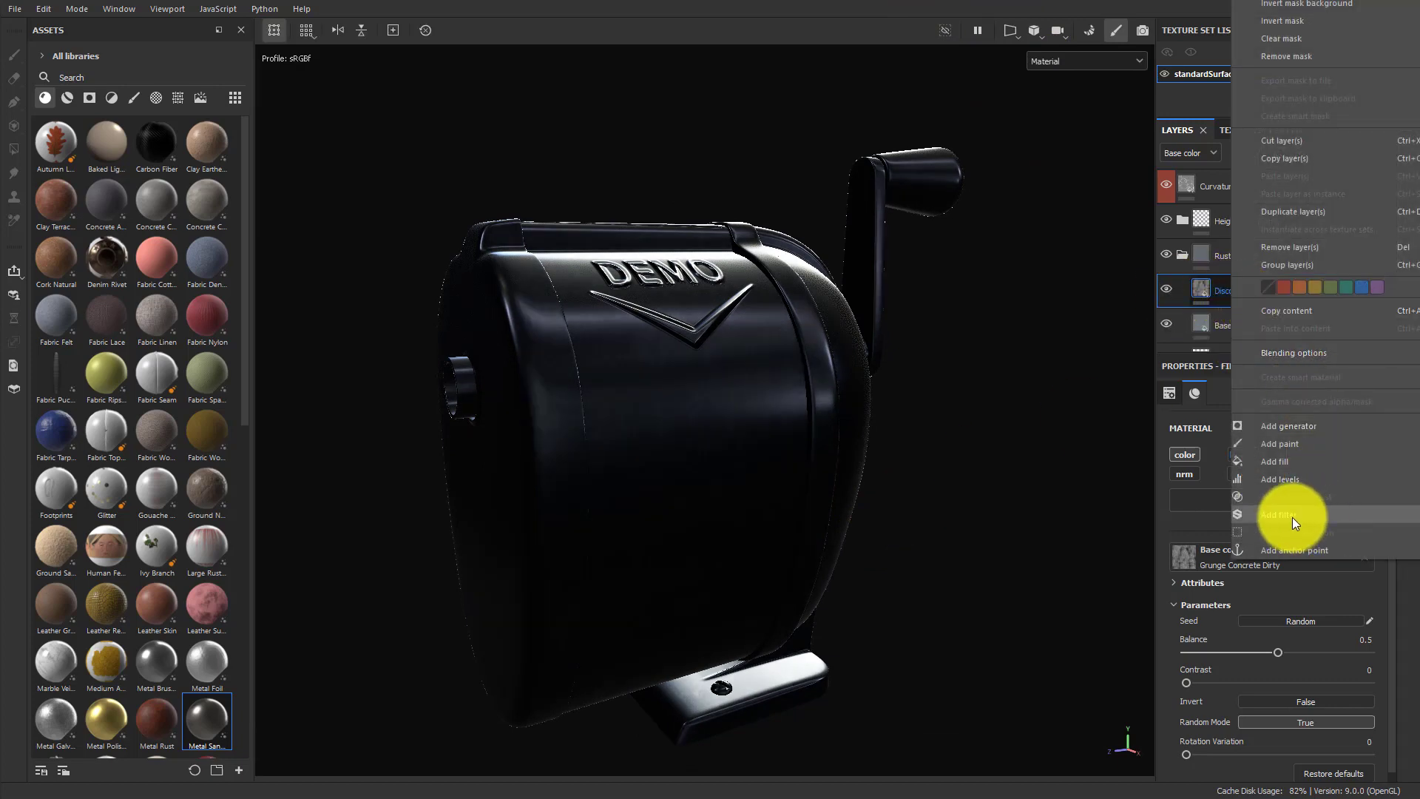
{"action": "left_click", "coordinate": [1286, 460]}
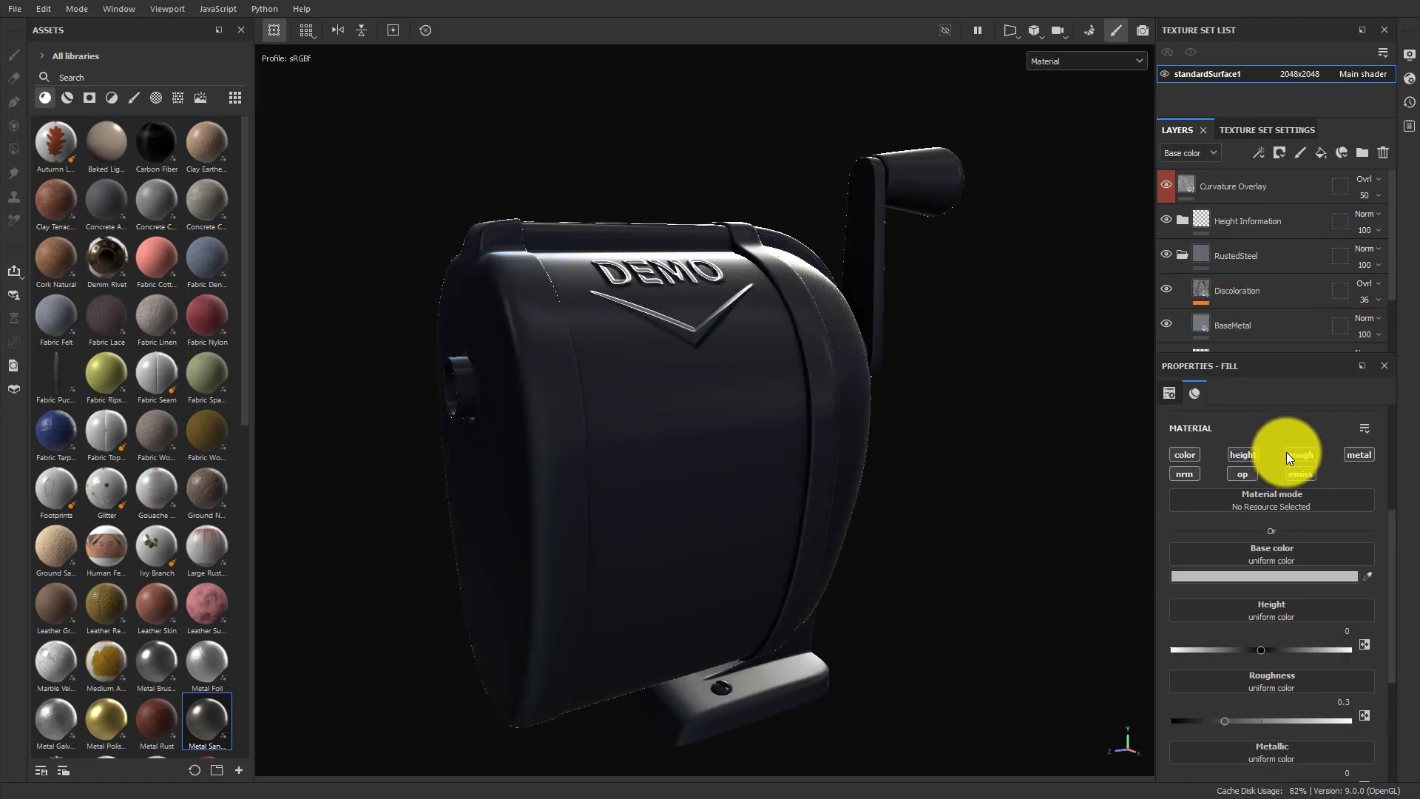
{"action": "left_click", "coordinate": [1263, 576]}
{"action": "left_click", "coordinate": [956, 427]}
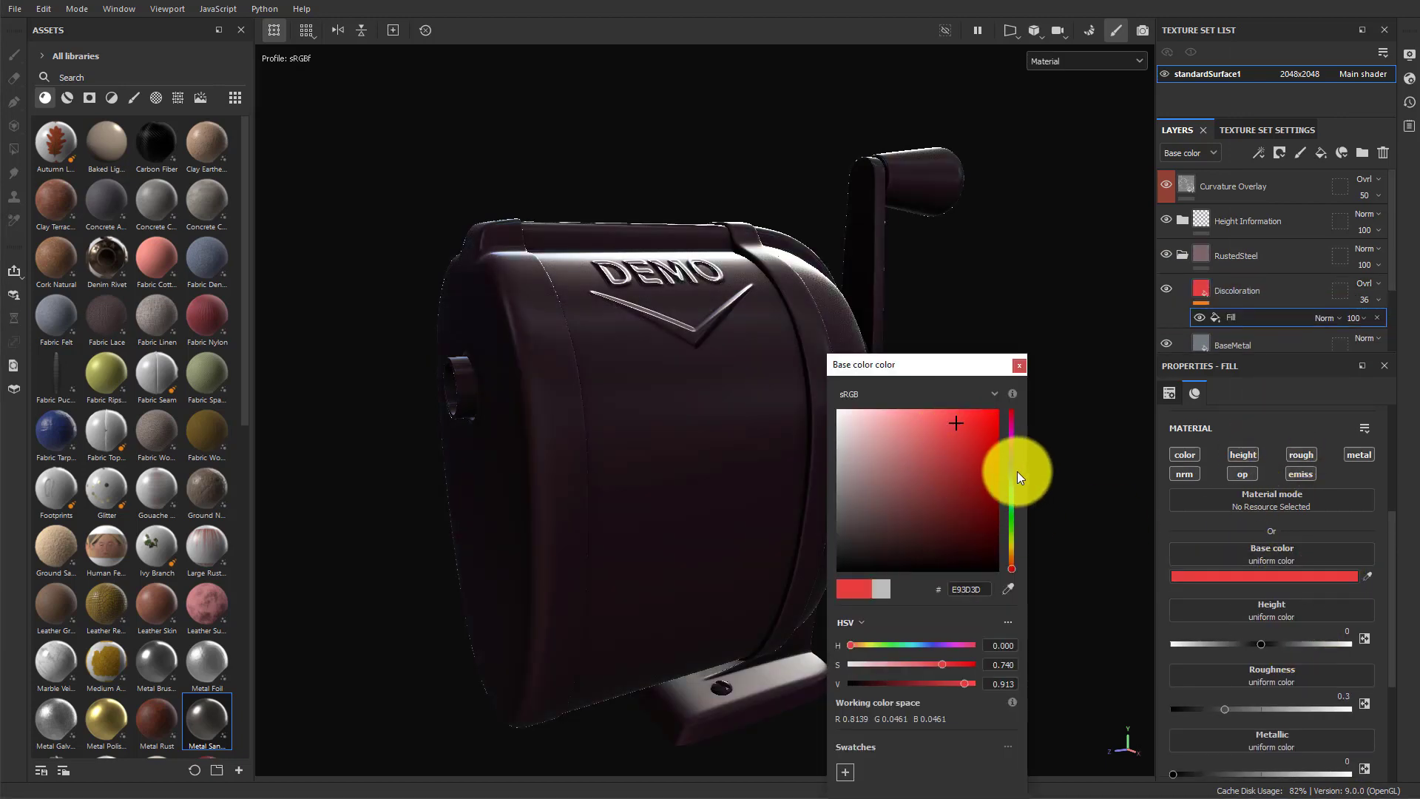
{"action": "left_click_drag", "start_coordinate": [1012, 476], "coordinate": [907, 437]}
{"action": "left_click", "coordinate": [1123, 442]}
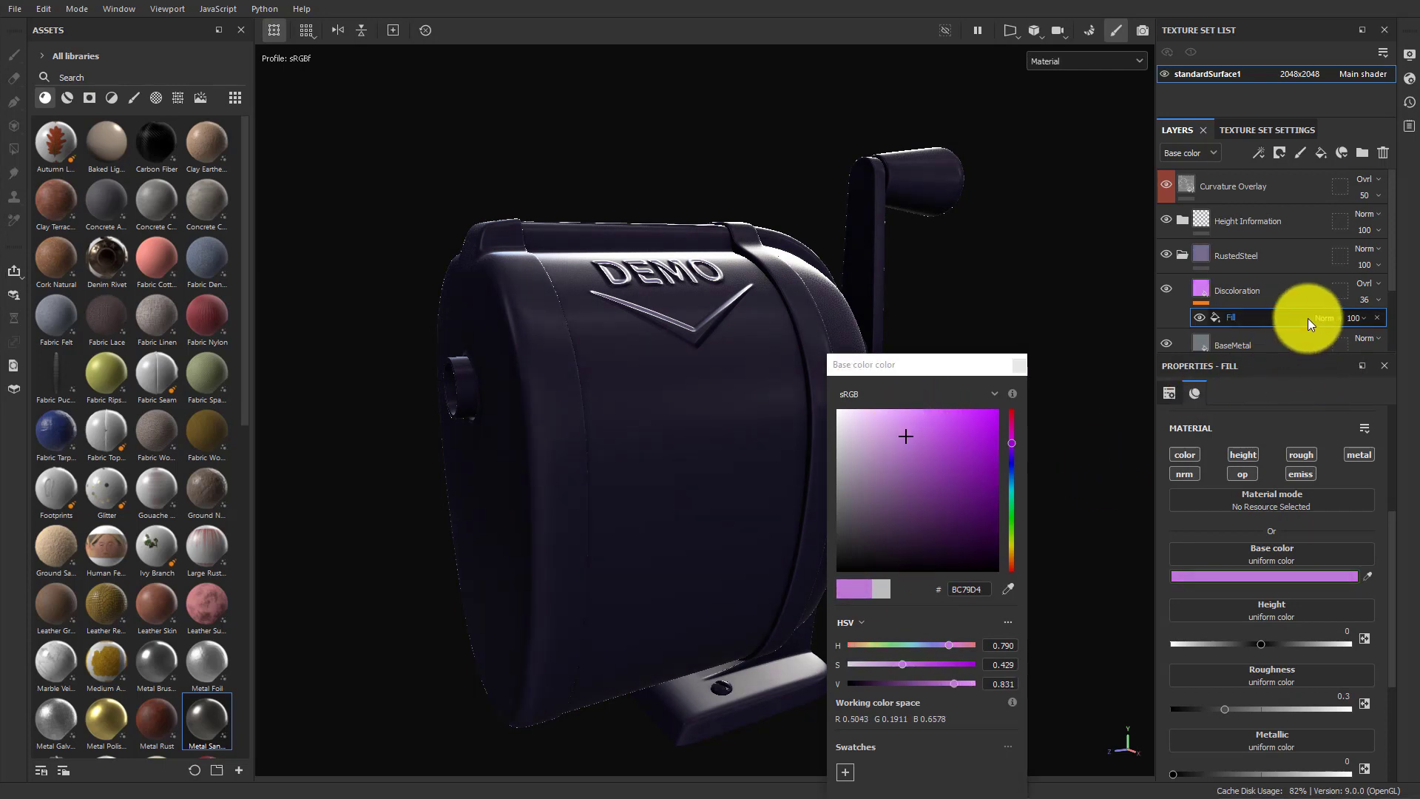
Set the purple fill effect's blending mode to Overlay and inspect the discoloration from several angles and under changed lighting.
{"action": "left_click", "coordinate": [1342, 321]}
{"action": "left_click", "coordinate": [1338, 540]}
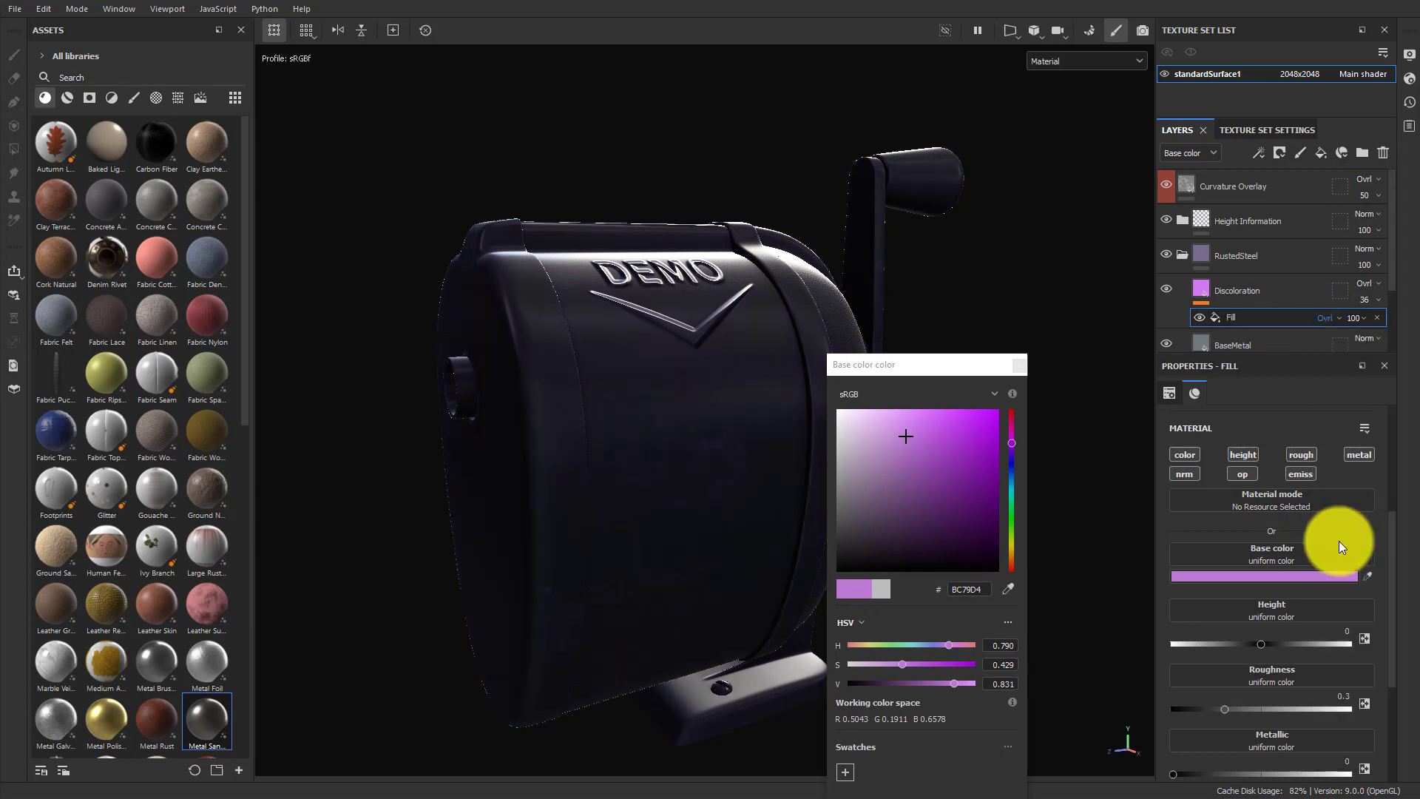
{"action": "left_click", "coordinate": [1019, 365]}
{"action": "left_click_drag", "start_coordinate": [760, 412], "coordinate": [584, 325], "text": "alt"}
{"action": "right_click_drag", "start_coordinate": [584, 325], "coordinate": [637, 342], "text": "shift"}
{"action": "left_click_drag", "start_coordinate": [636, 342], "coordinate": [683, 390], "text": "alt"}
{"action": "middle_click_drag", "start_coordinate": [682, 385], "coordinate": [692, 403], "text": "alt"}
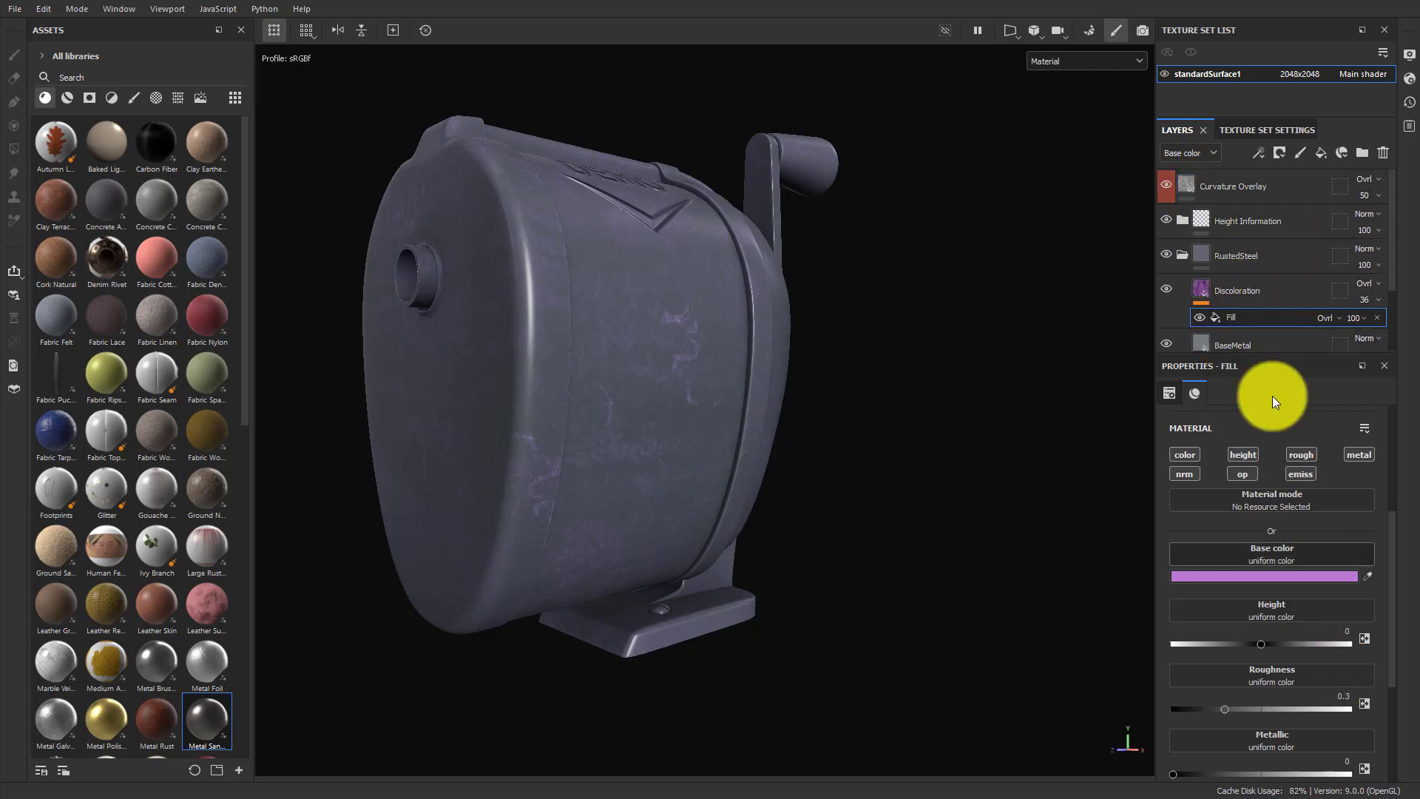
Check the BaseMetal layer's settings and compare the model with the Discoloration layer and its color channel switched off and on.
{"action": "left_click", "coordinate": [1246, 344]}
{"action": "scroll", "coordinate": [1370, 340], "scroll_direction": "down", "scroll_amount": 2}
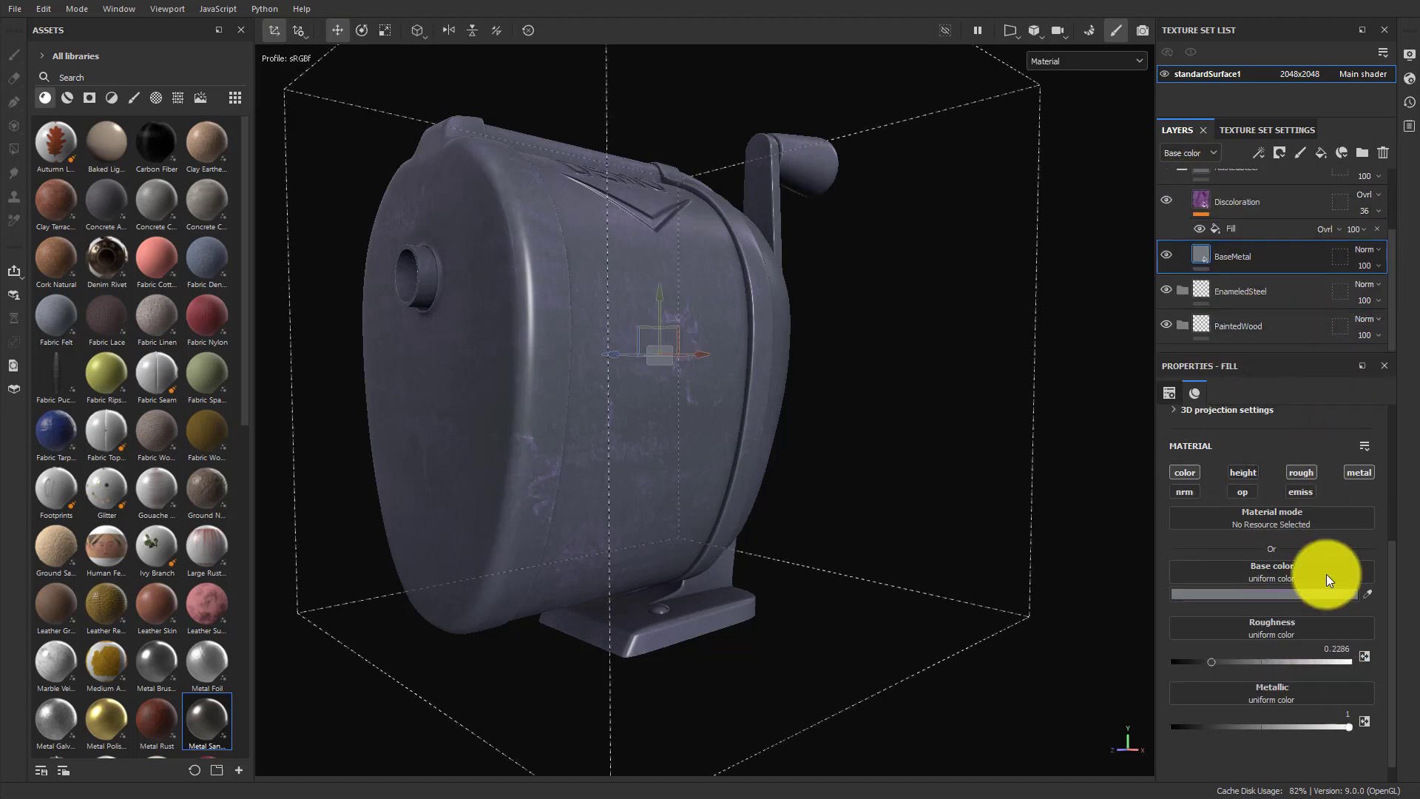
{"action": "left_click", "coordinate": [1165, 200]}
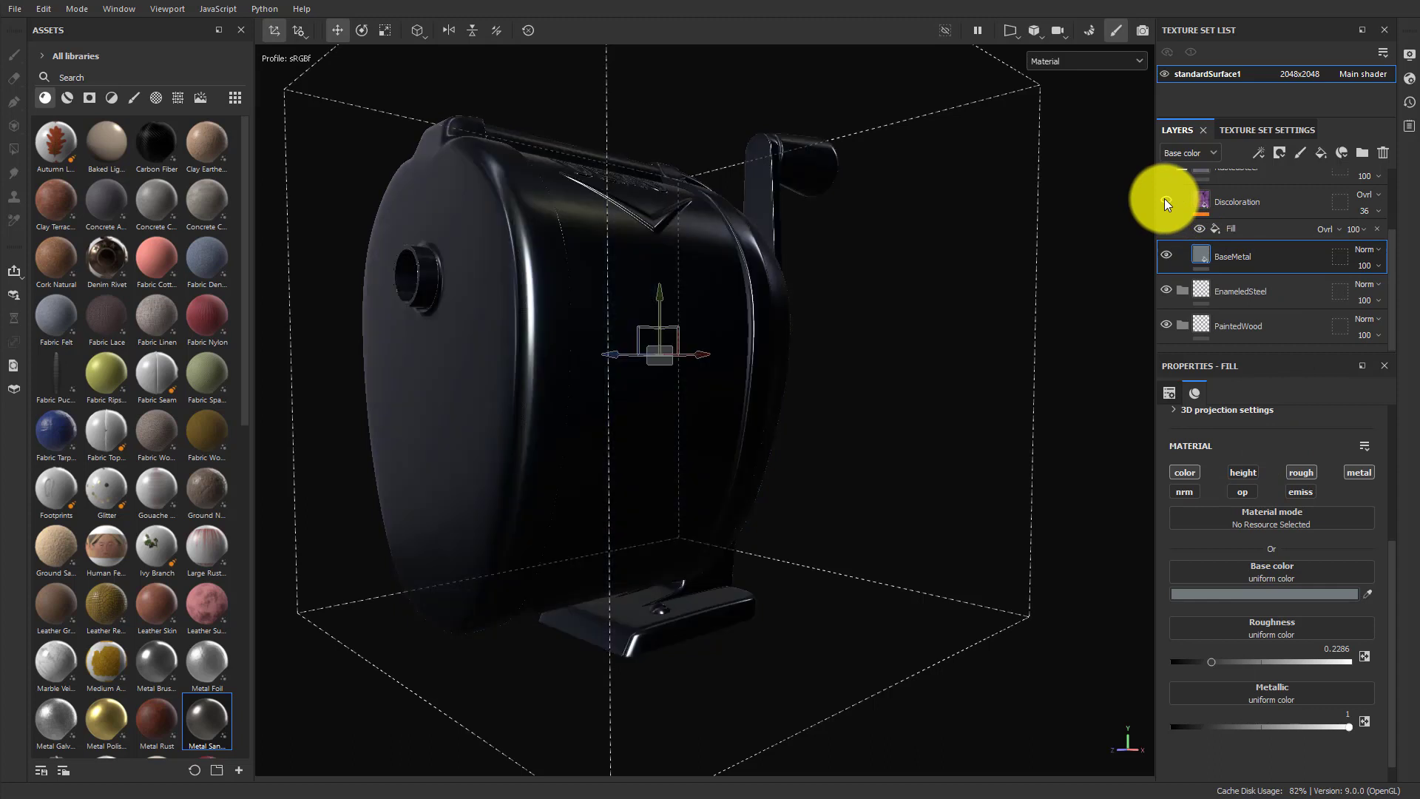
{"action": "left_click", "coordinate": [1164, 198]}
{"action": "left_click", "coordinate": [1242, 206]}
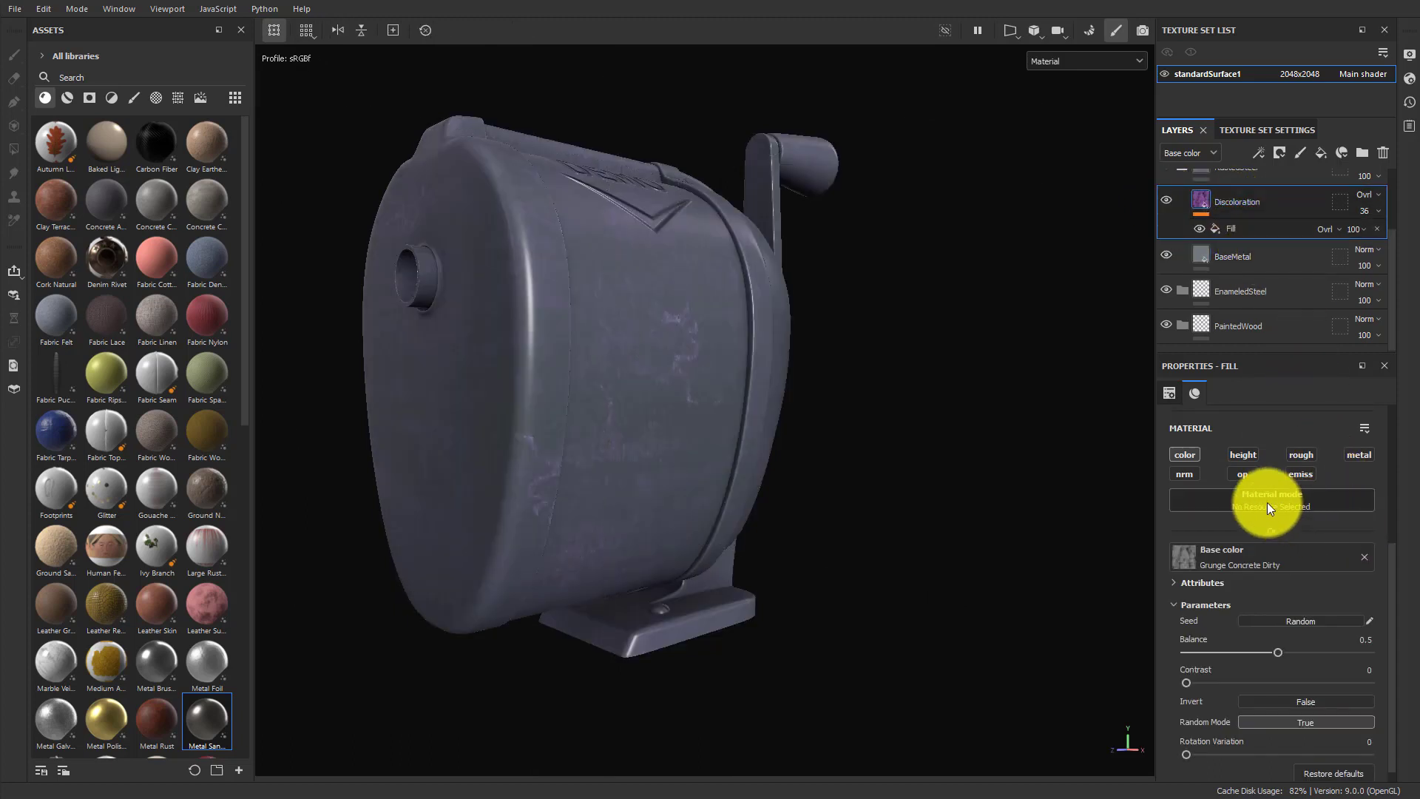
{"action": "left_click", "coordinate": [1192, 456]}
{"action": "left_click", "coordinate": [1191, 456]}
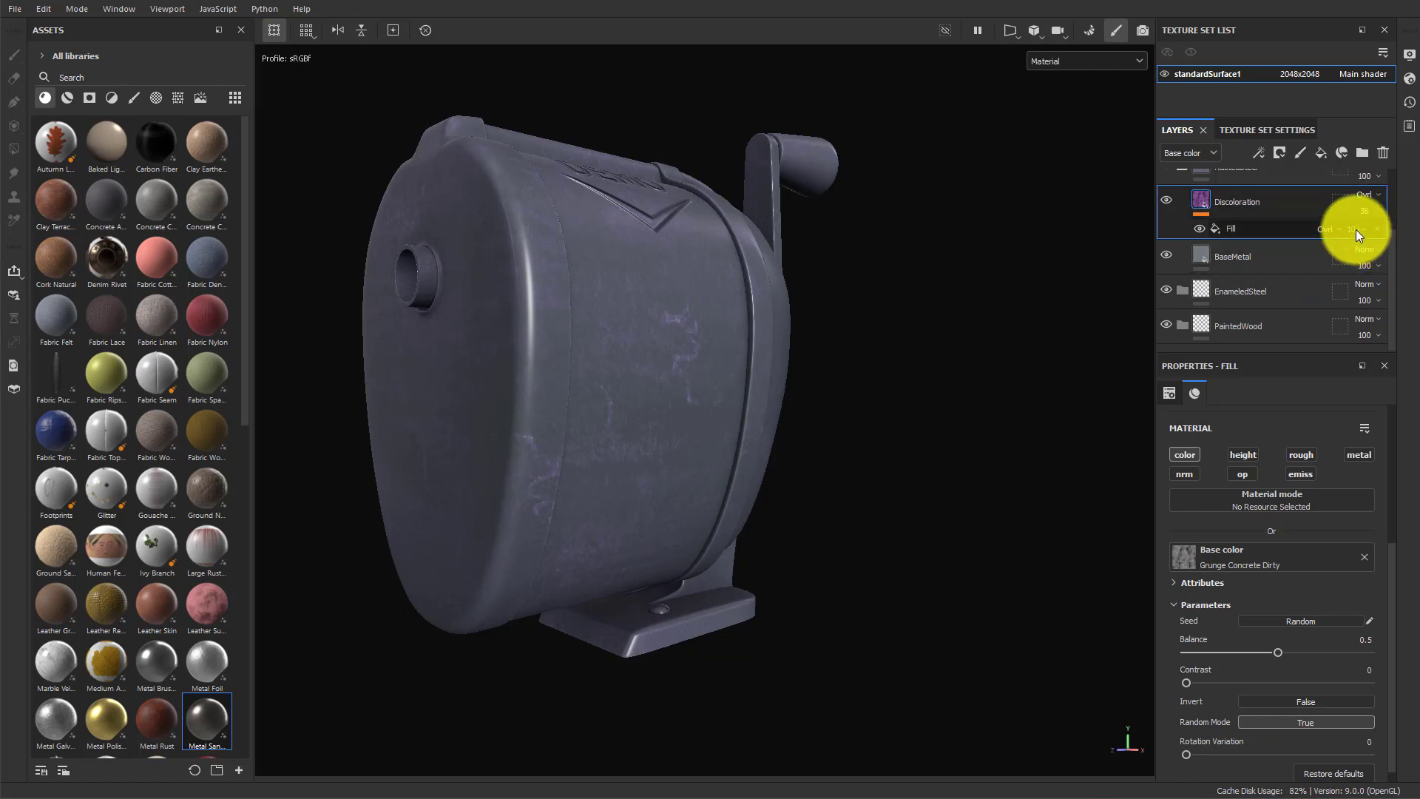
Set the purple fill effect's opacity to 29 and the Discoloration layer's opacity to 42.
{"action": "left_click_drag", "start_coordinate": [1356, 229], "coordinate": [1369, 256]}
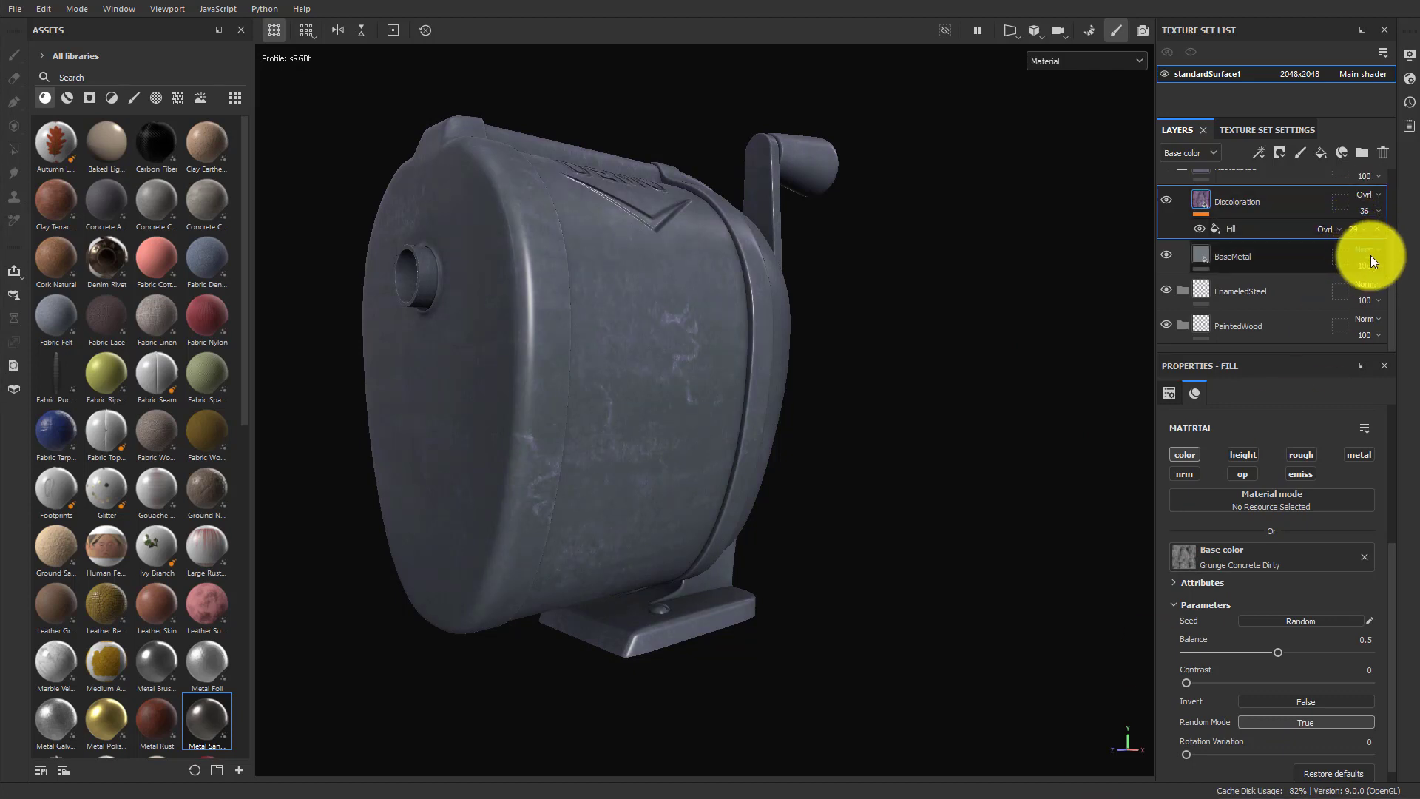
{"action": "mouse_move", "coordinate": [1382, 234]}
{"action": "left_mouse_down"}
{"action": "mouse_move", "coordinate": [1356, 233]}
{"action": "mouse_move", "coordinate": [1374, 232]}
{"action": "left_mouse_up"}
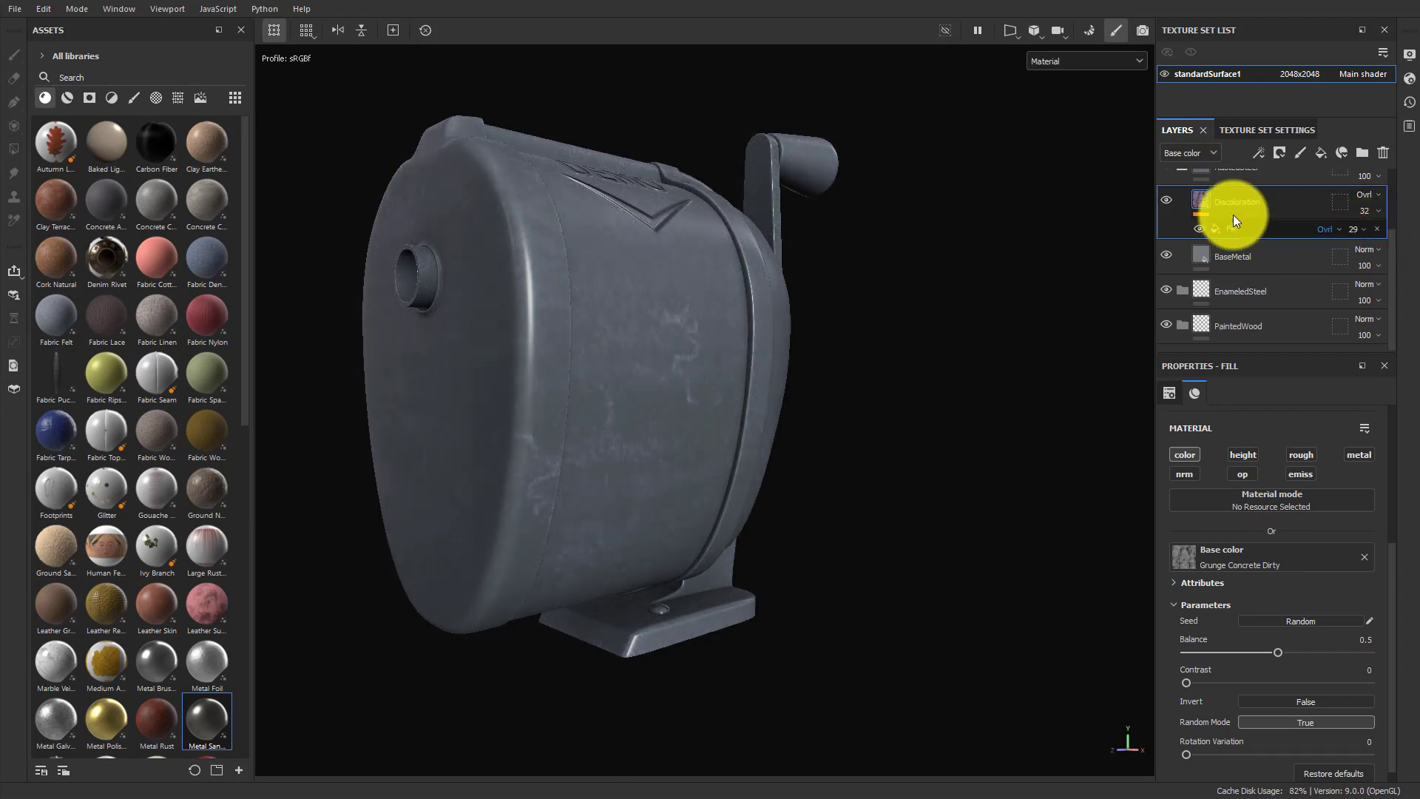
{"action": "left_click_drag", "start_coordinate": [751, 340], "coordinate": [842, 608], "text": "alt"}
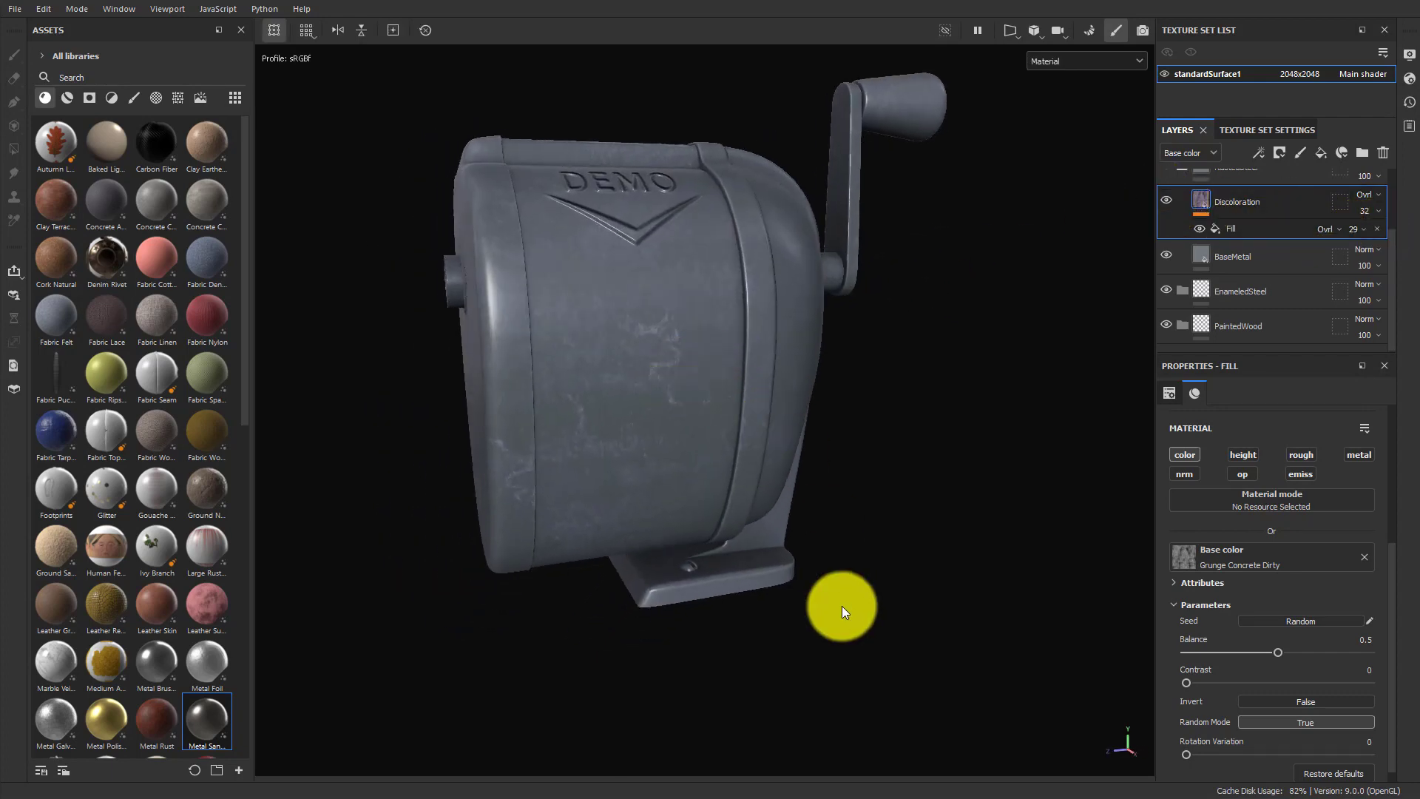
{"action": "left_click_drag", "start_coordinate": [925, 401], "coordinate": [1378, 247], "text": "alt"}
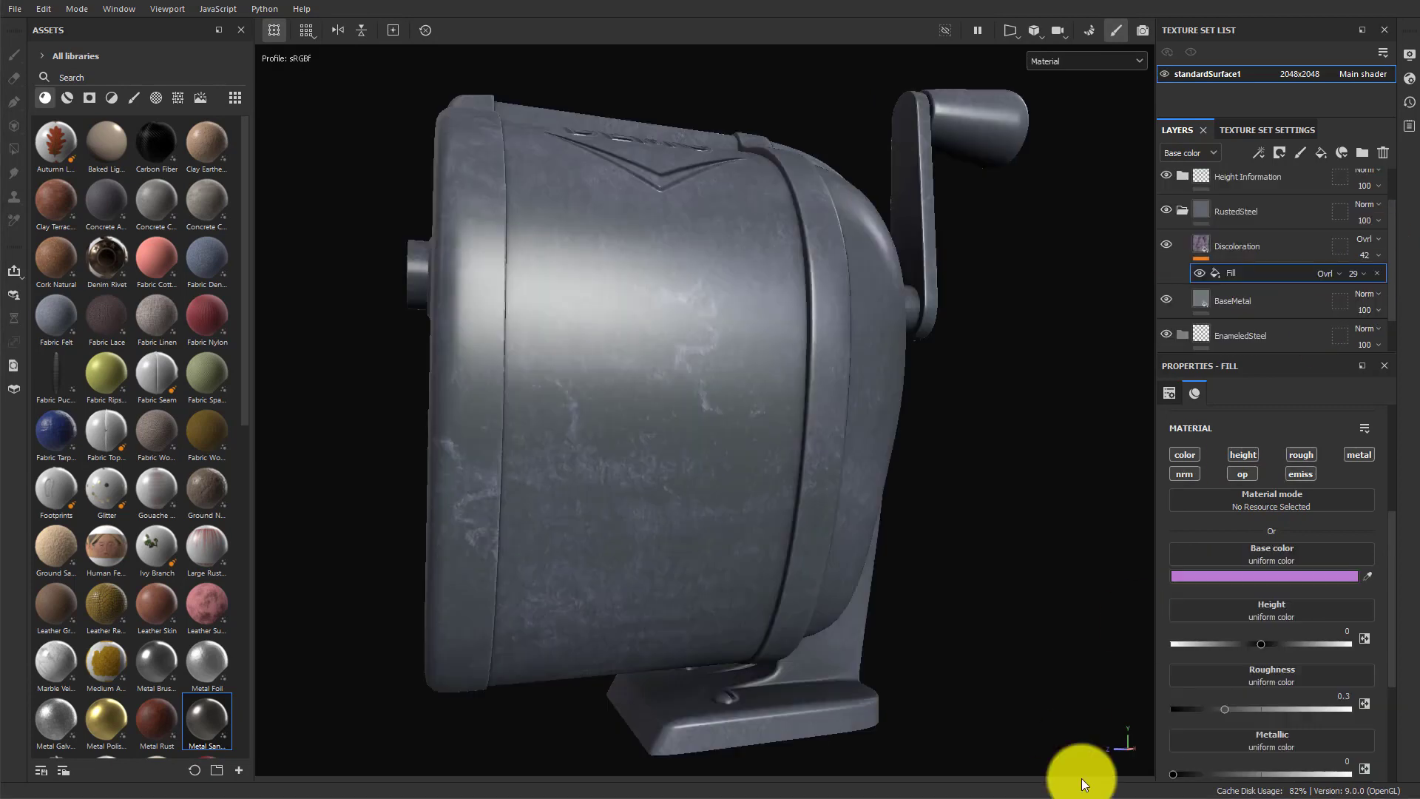
Keep only the color channel on the purple fill effect, disabling height, roughness, metallic, normal, opacity and emissive.
{"action": "left_click", "coordinate": [1241, 455]}
{"action": "left_click", "coordinate": [1300, 455]}
{"action": "left_click", "coordinate": [1300, 474]}
{"action": "left_click", "coordinate": [1359, 455]}
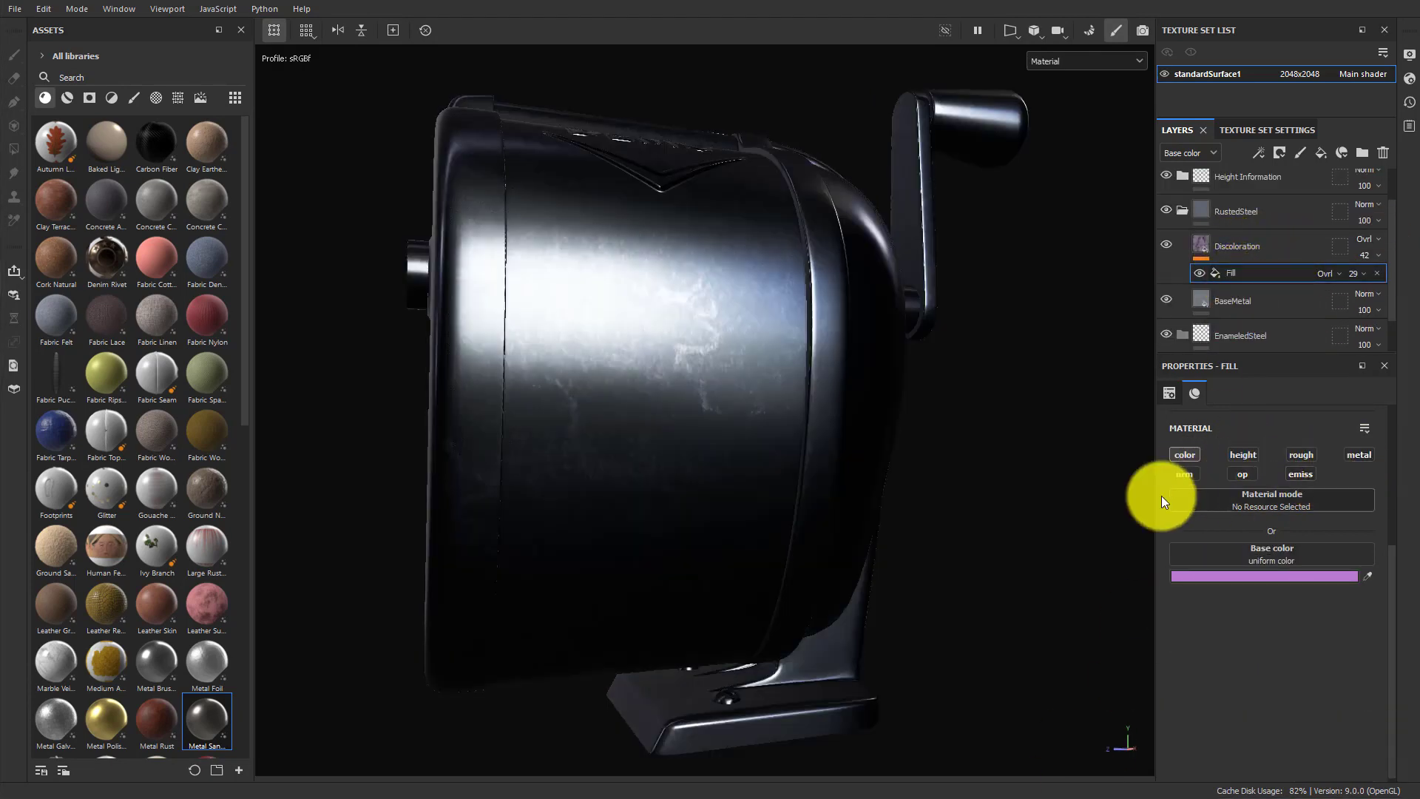
Raise the Discoloration layer's opacity to 57 and check the grunge on the sharpener's cylindrical body.
{"action": "mouse_move", "coordinate": [977, 484]}
{"action": "left_mouse_down", "text": "alt"}
{"action": "mouse_move", "coordinate": [893, 482]}
{"action": "mouse_move", "coordinate": [969, 406]}
{"action": "mouse_move", "coordinate": [998, 498]}
{"action": "left_mouse_up", "text": "alt"}
{"action": "left_click_drag", "start_coordinate": [837, 448], "coordinate": [804, 428], "text": "alt"}
{"action": "right_click_drag", "start_coordinate": [804, 428], "coordinate": [821, 428], "text": "shift"}
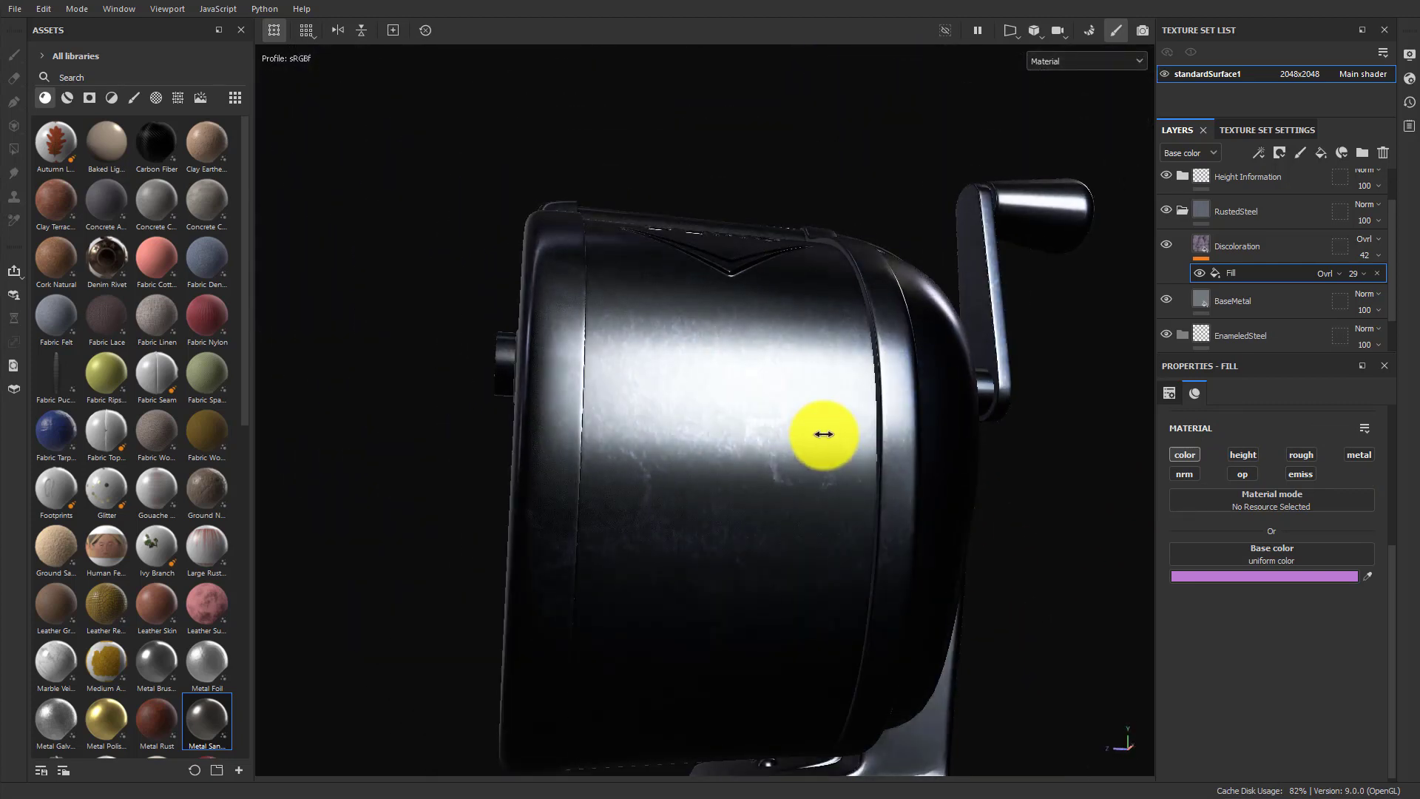
{"action": "left_click", "coordinate": [1222, 251]}
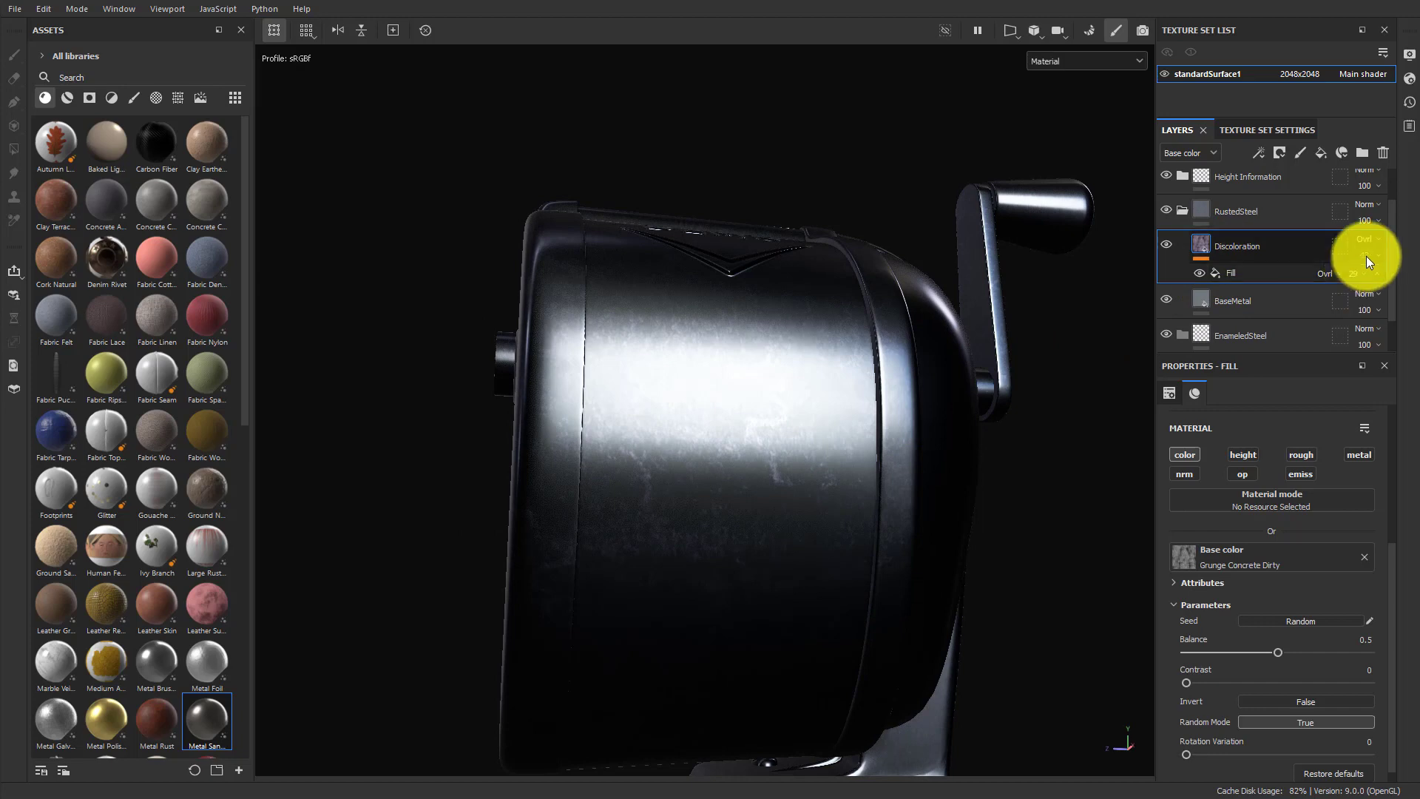
{"action": "left_click", "coordinate": [1306, 277]}
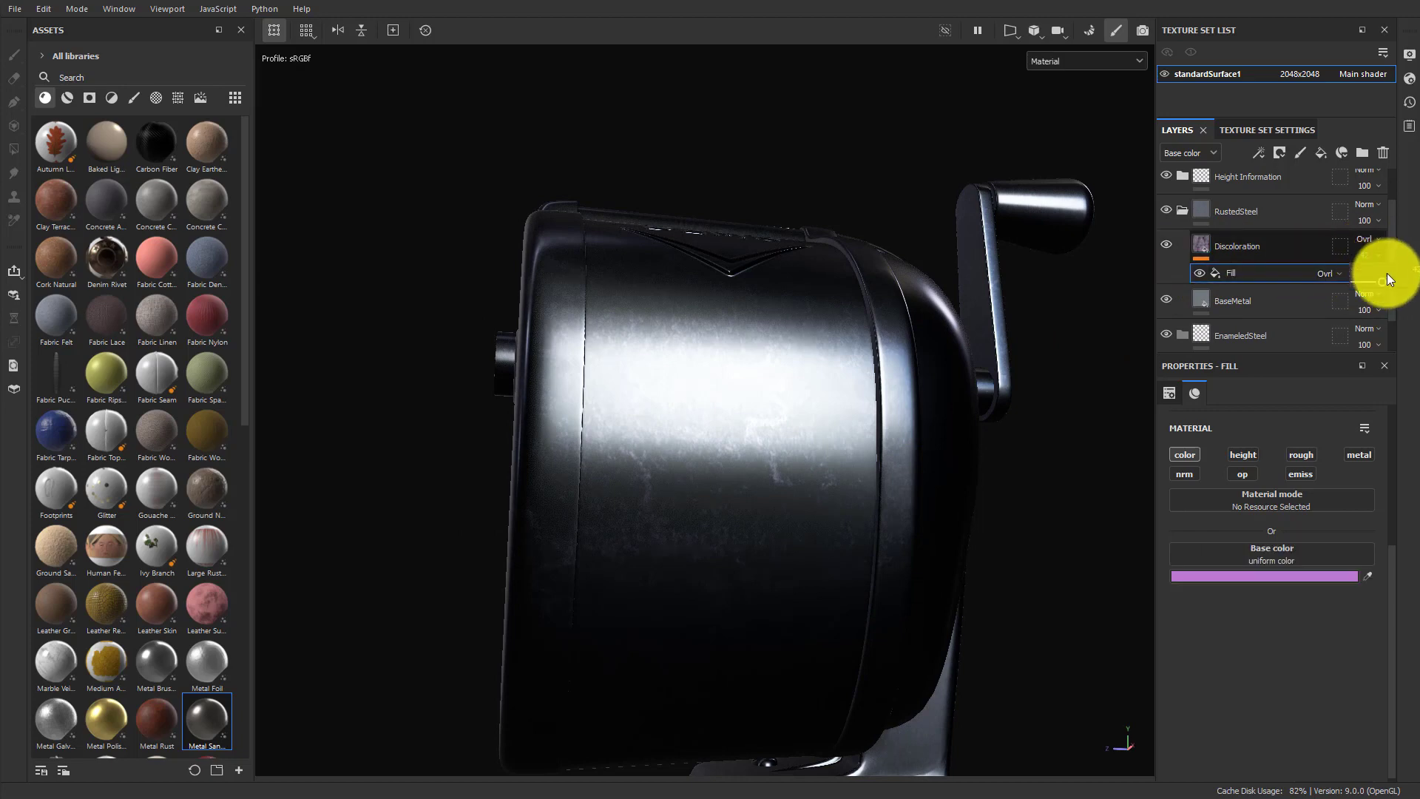
{"action": "left_click_drag", "start_coordinate": [1386, 281], "coordinate": [1391, 281]}
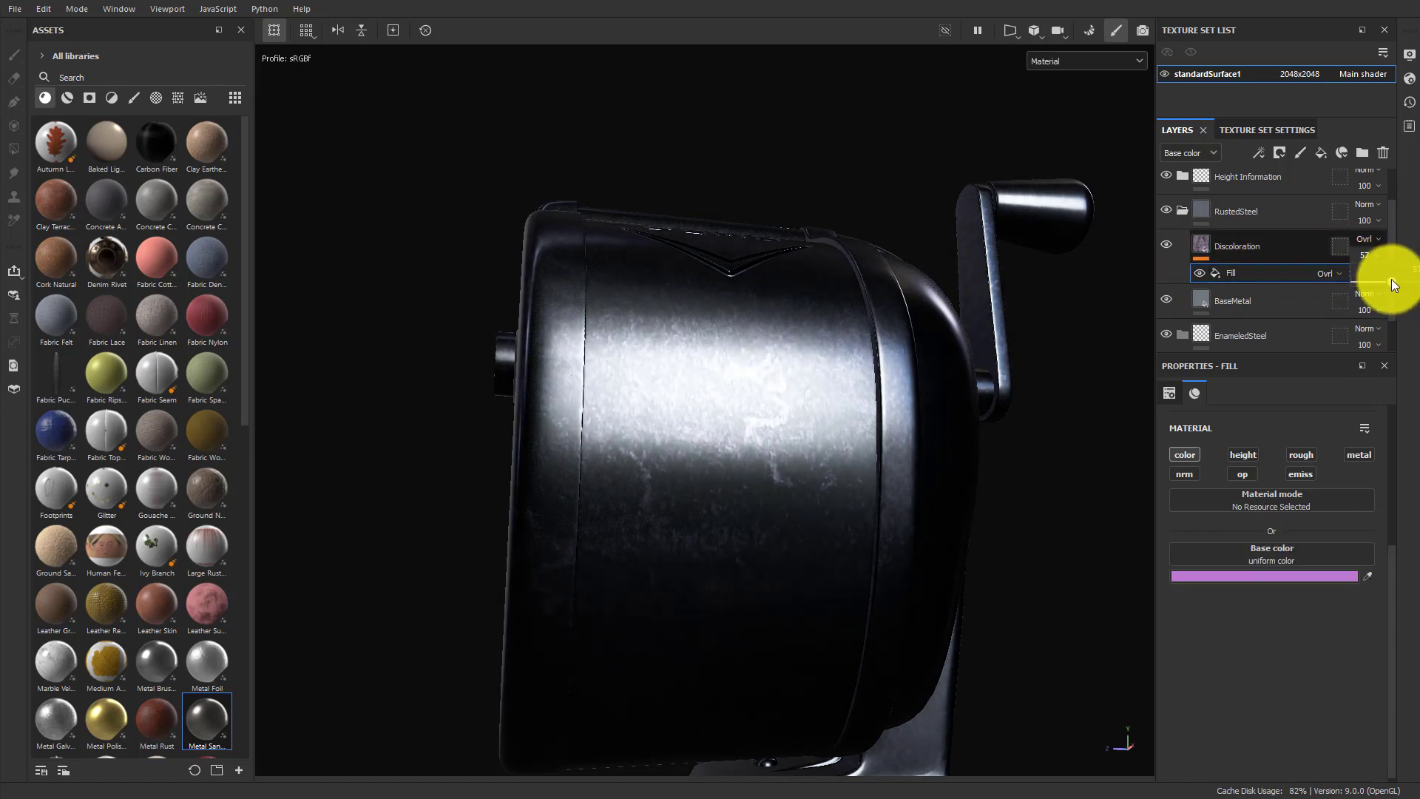
{"action": "left_click_drag", "start_coordinate": [919, 415], "coordinate": [824, 476], "text": "alt"}
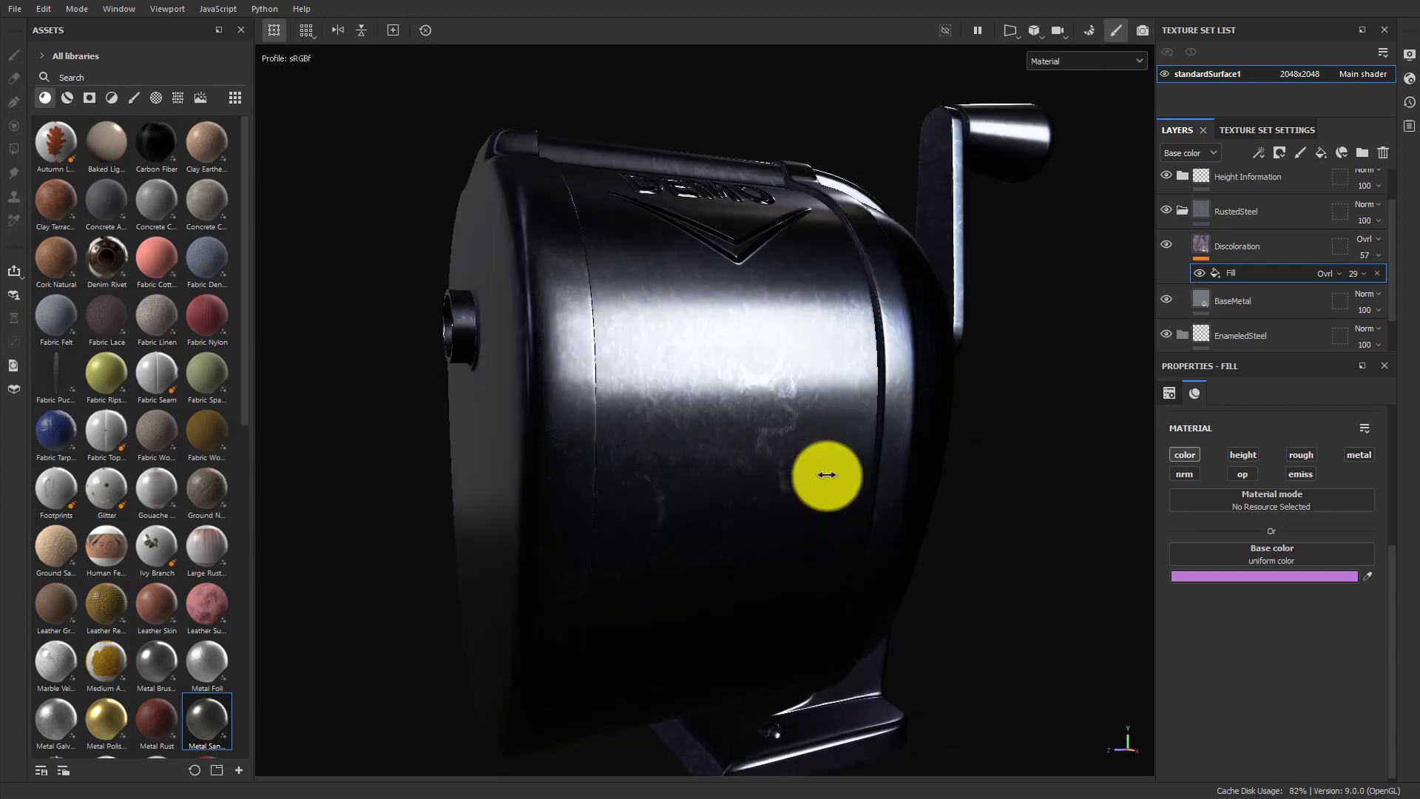
Duplicate the Discoloration layer inside the RustedSteel folder, keeping Grunge Concrete Dirty as the copy's base color texture.
{"action": "right_click", "coordinate": [1245, 248]}
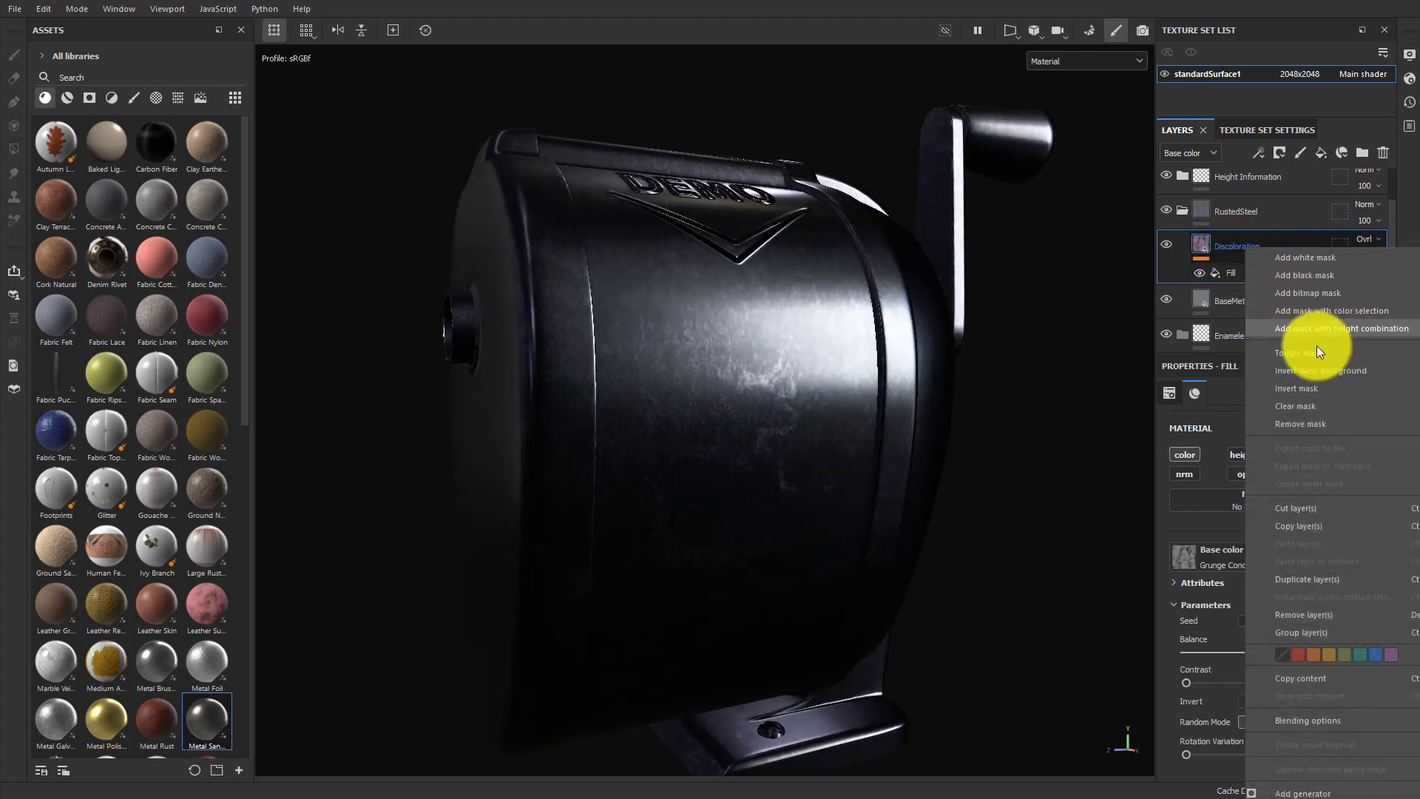
{"action": "left_click", "coordinate": [1331, 579]}
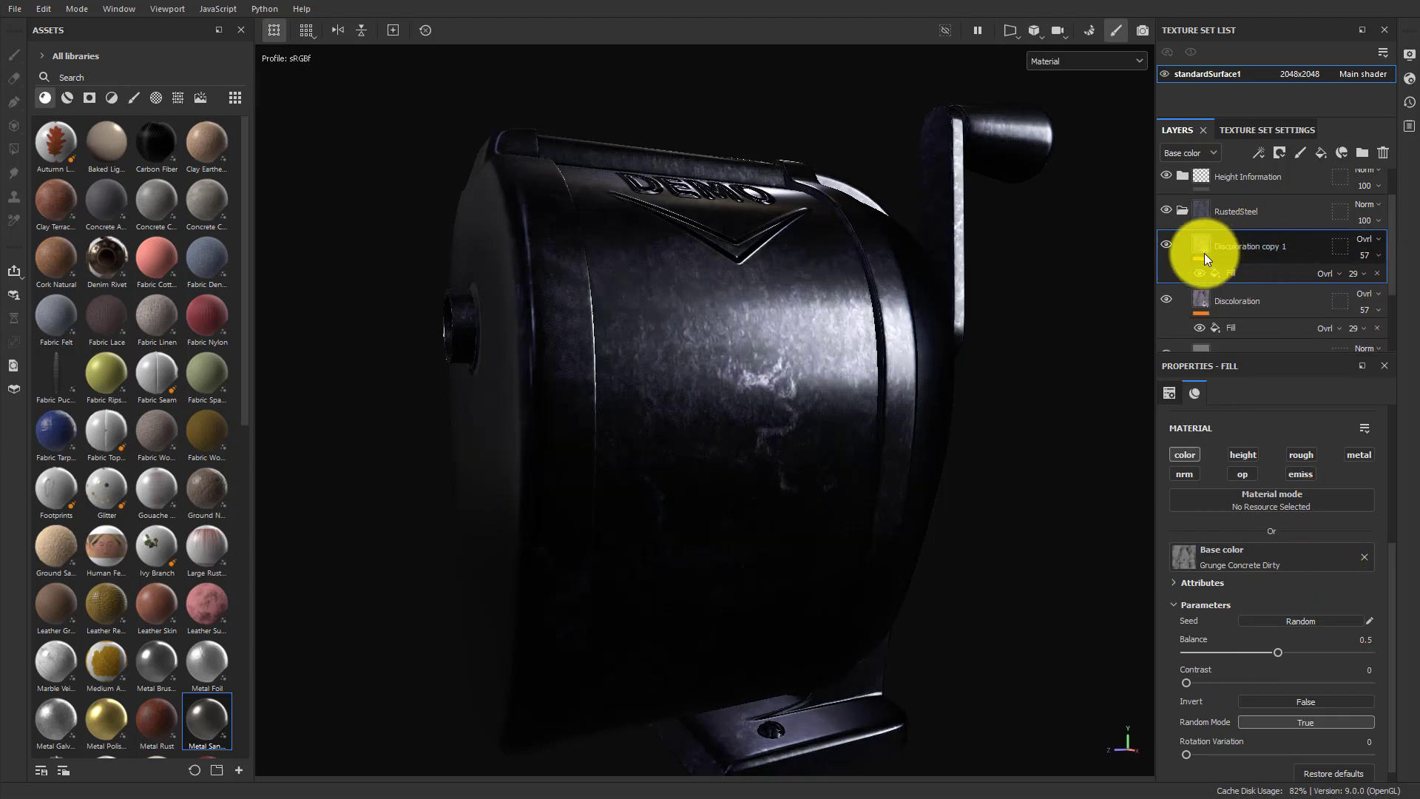
{"action": "left_click", "coordinate": [1249, 564]}
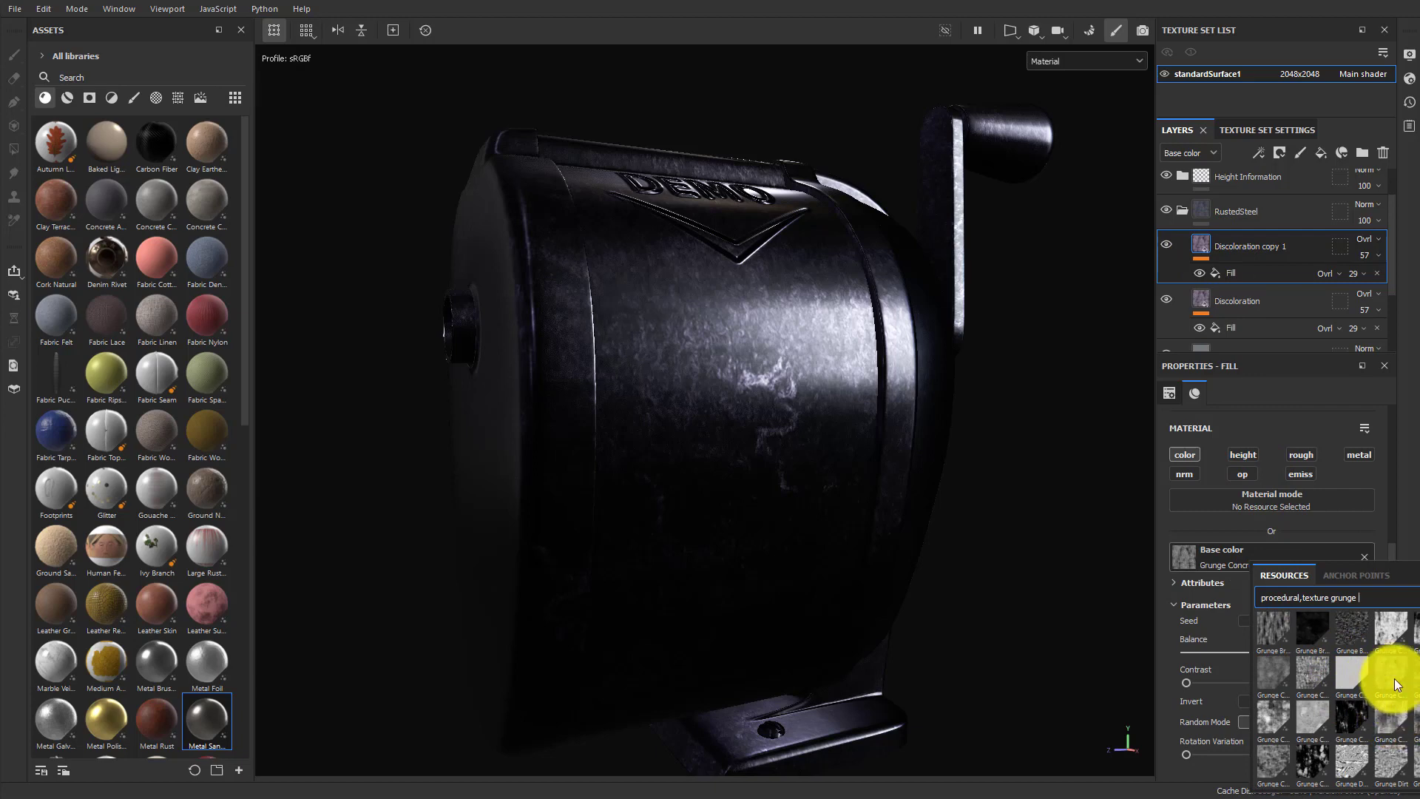
{"action": "left_click", "coordinate": [1344, 665]}
Switch the duplicated Discoloration layer from UV to a 3D projection and set its tiling to 1.82.
{"action": "scroll", "coordinate": [1270, 575], "scroll_direction": "up", "scroll_amount": 3}
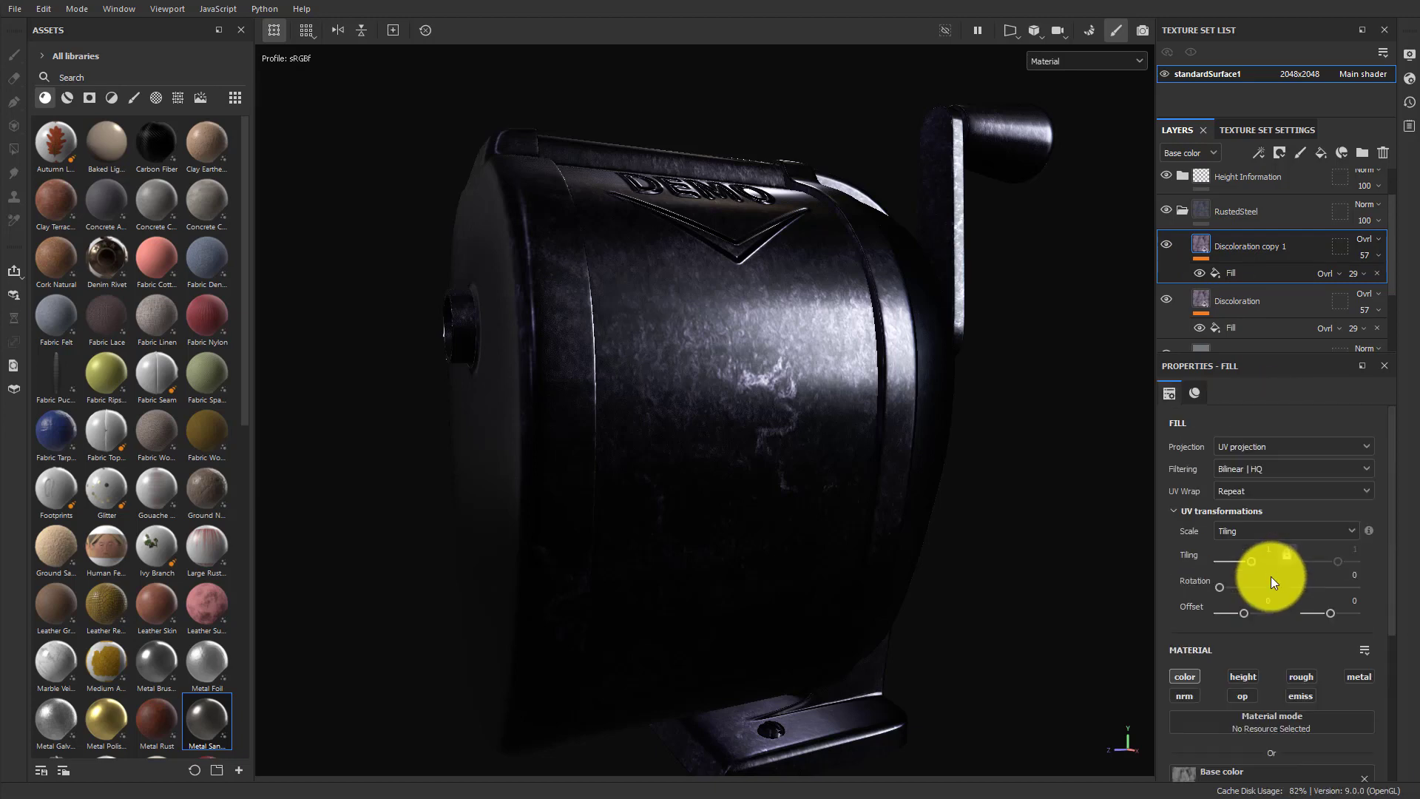
{"action": "left_click", "coordinate": [1245, 444]}
{"action": "left_click", "coordinate": [1251, 496]}
{"action": "scroll", "coordinate": [1272, 607], "scroll_direction": "down", "scroll_amount": 3}
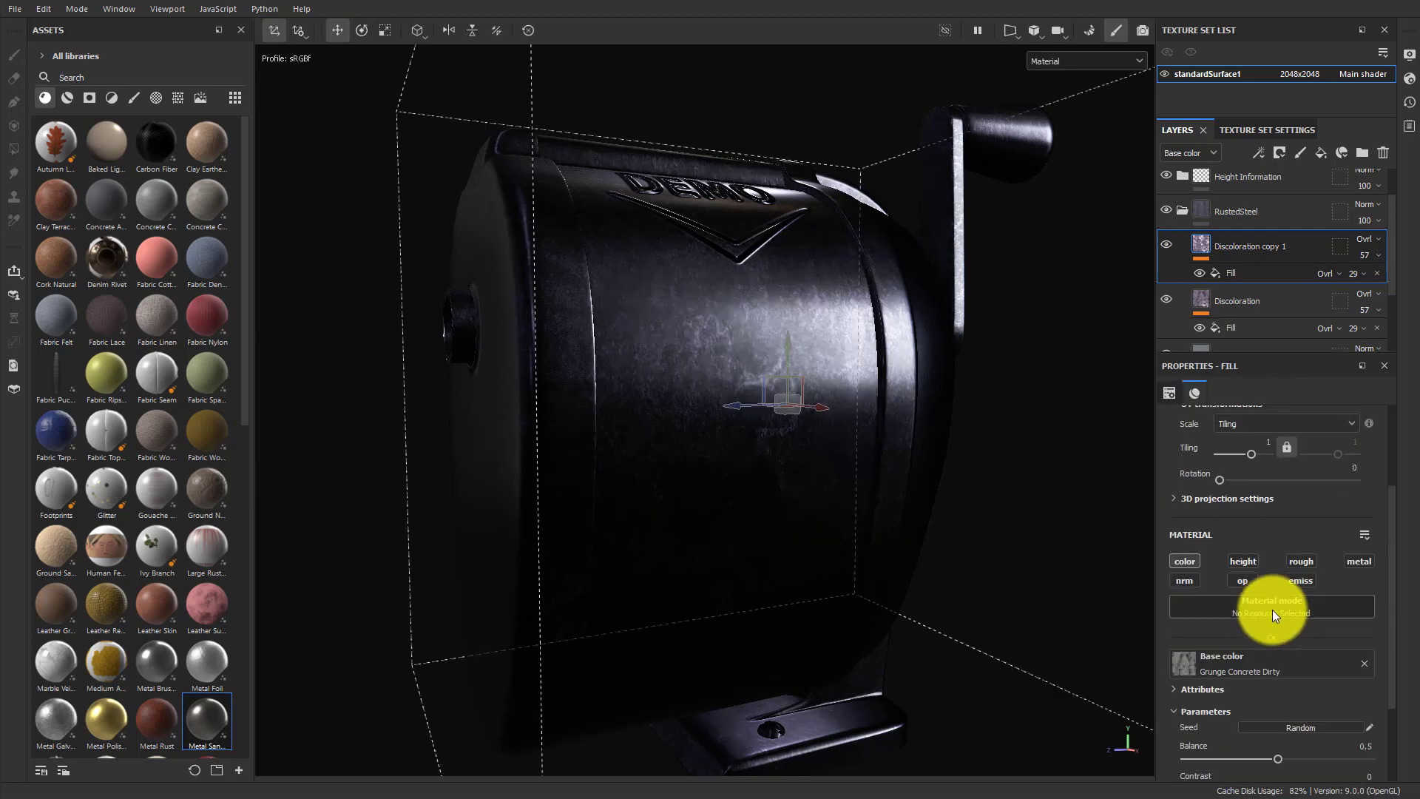
{"action": "left_click_drag", "start_coordinate": [1246, 453], "coordinate": [1211, 466]}
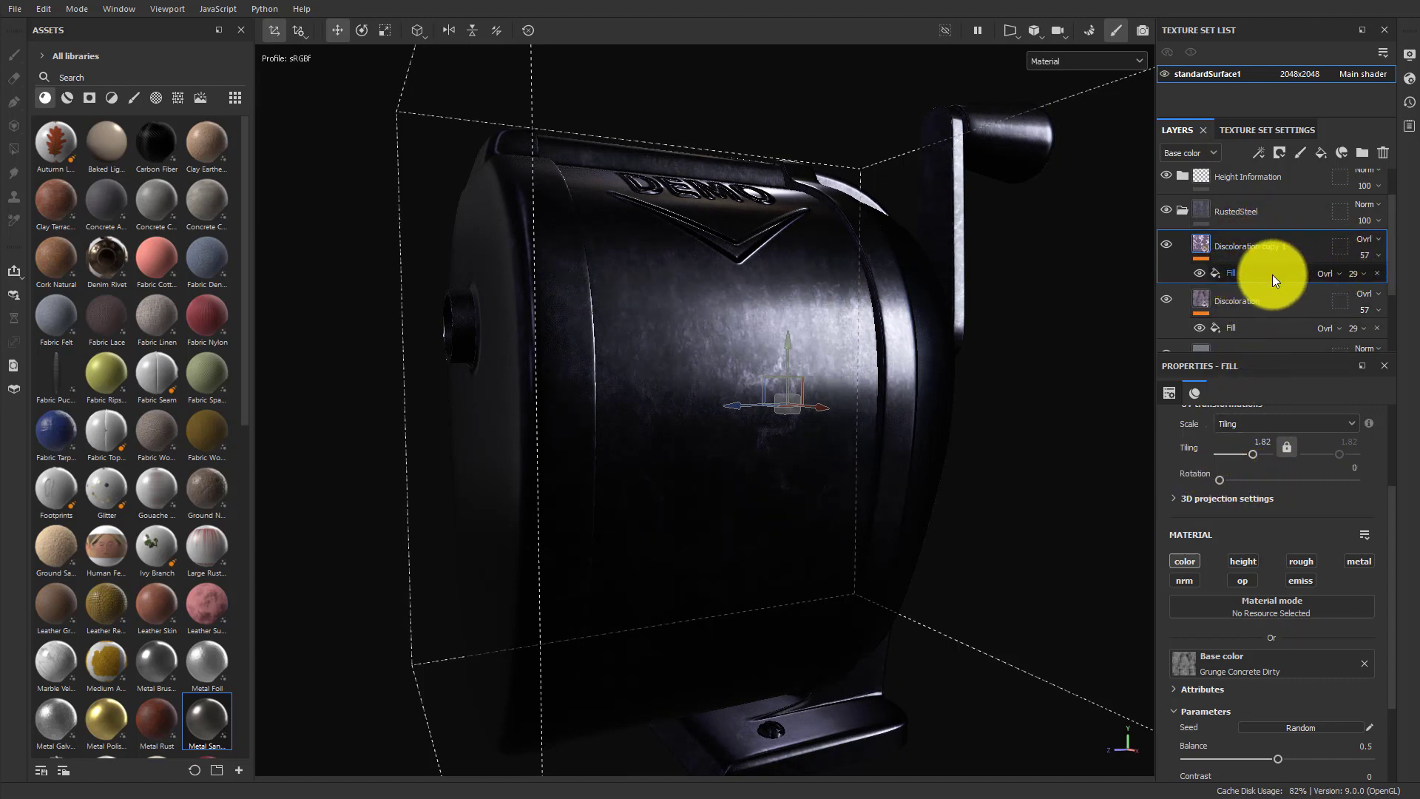
Change the duplicated Discoloration layer's fill effect to a muted yellow base color and inspect the body from several angles.
{"action": "left_click", "coordinate": [1240, 276]}
{"action": "left_click", "coordinate": [1258, 665]}
{"action": "left_click_drag", "start_coordinate": [1011, 466], "coordinate": [1012, 547]}
{"action": "left_click_drag", "start_coordinate": [954, 473], "coordinate": [903, 441]}
{"action": "left_click", "coordinate": [1020, 365]}
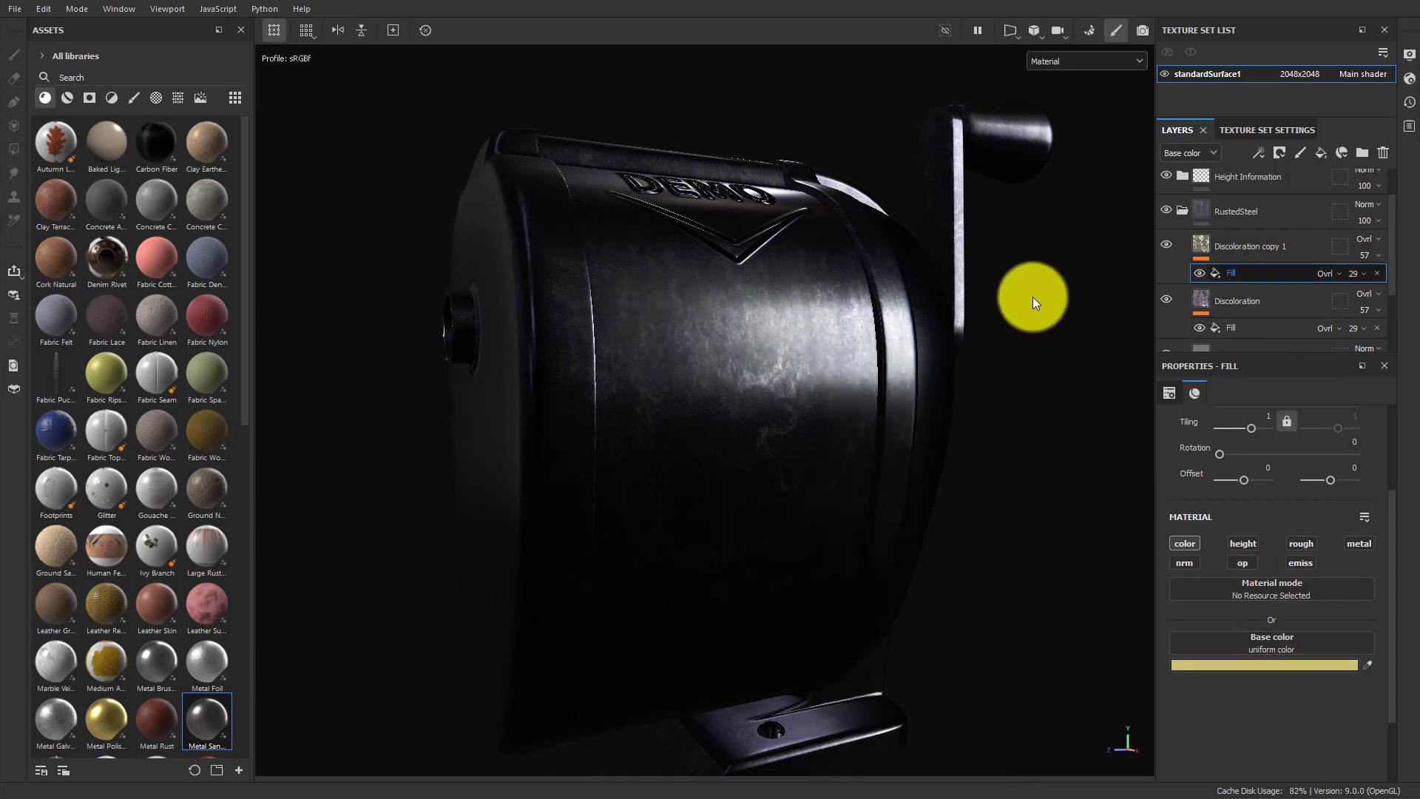
{"action": "left_click_drag", "start_coordinate": [1030, 301], "coordinate": [813, 354], "text": "alt"}
{"action": "right_click_drag", "start_coordinate": [813, 354], "coordinate": [831, 360], "text": "shift"}
{"action": "left_click_drag", "start_coordinate": [802, 391], "coordinate": [862, 412], "text": "alt"}
Add a fill layer at the top of the RustedSteel folder and rename it RoughPass.
{"action": "left_click", "coordinate": [1243, 214]}
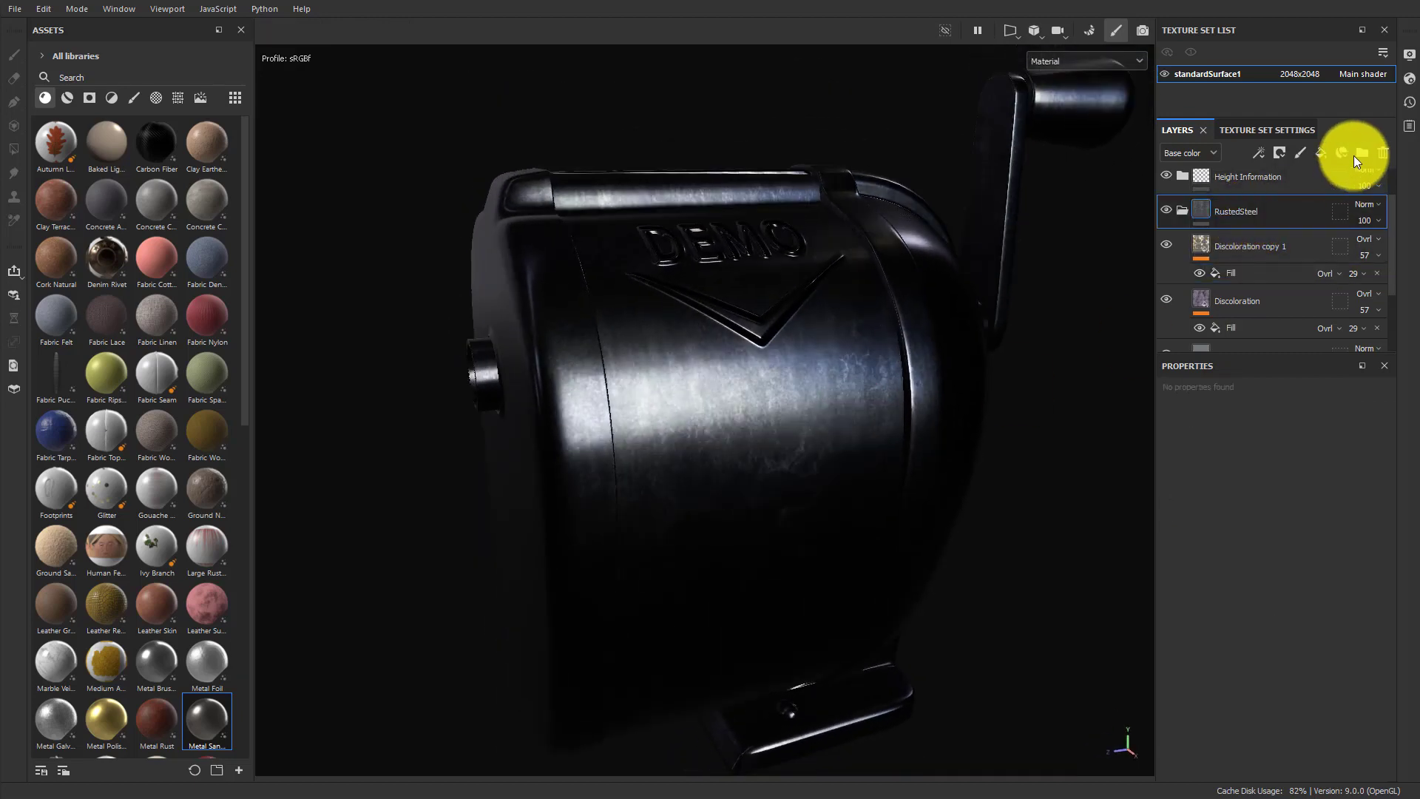
{"action": "left_click", "coordinate": [1322, 153]}
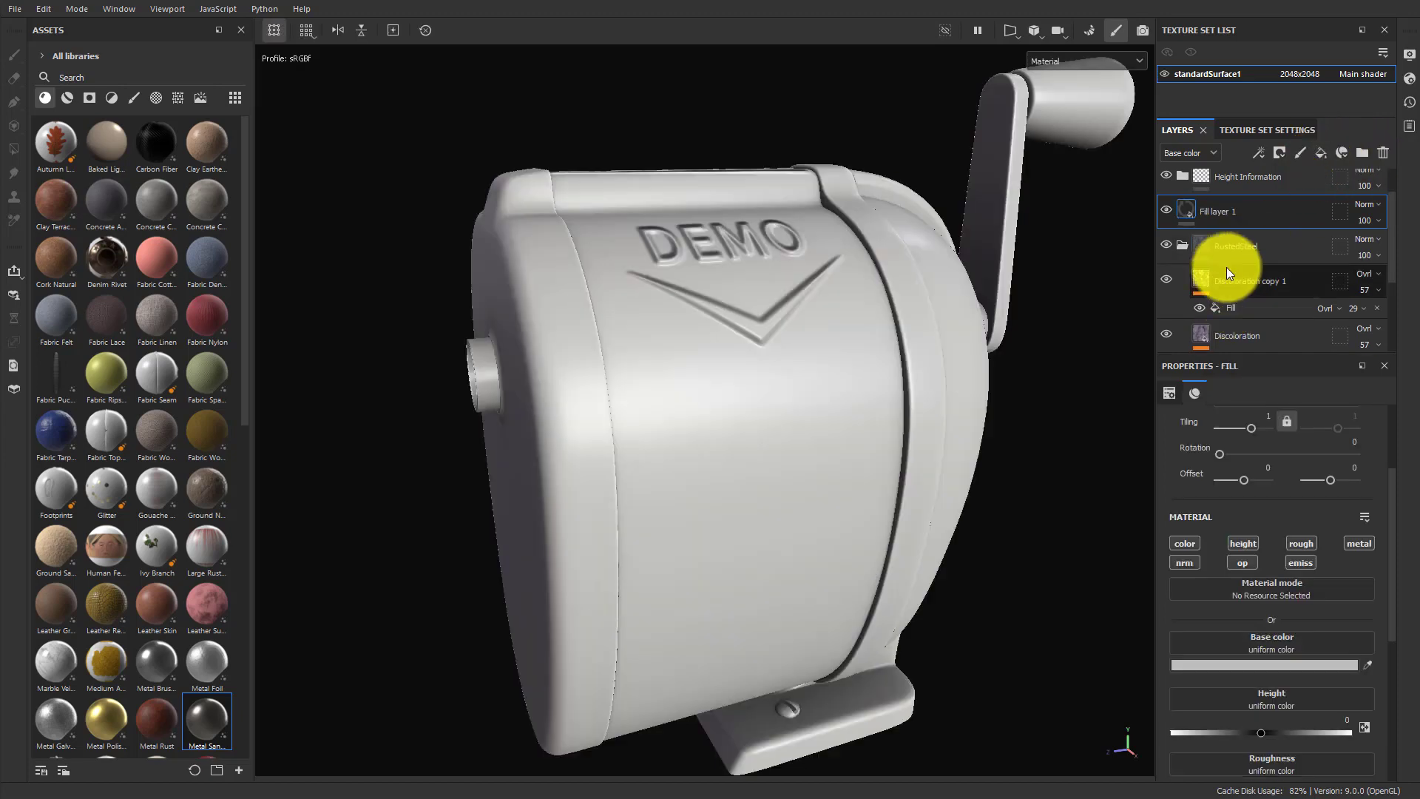
{"action": "left_click_drag", "start_coordinate": [1196, 207], "coordinate": [1236, 276]}
{"action": "double_click", "coordinate": [1238, 245]}
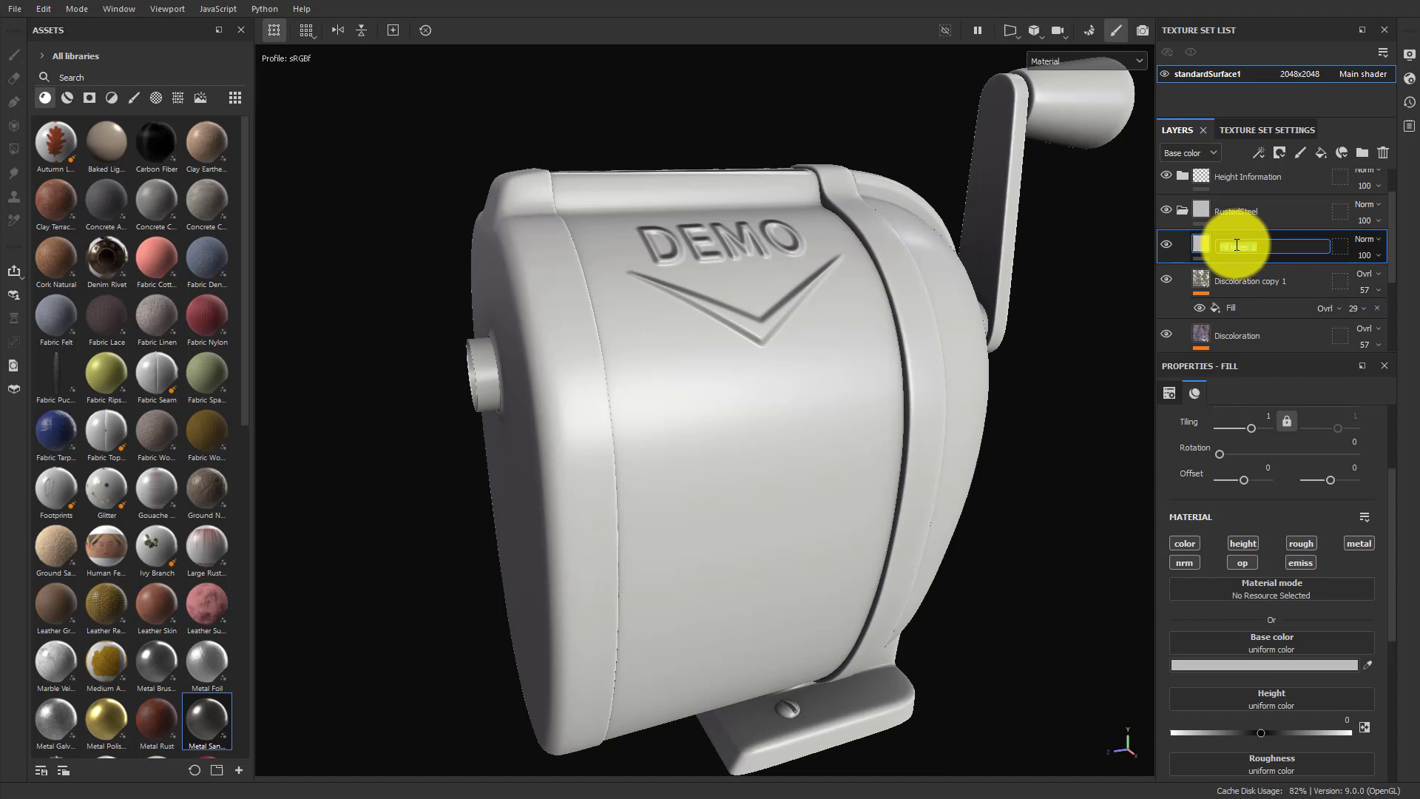
{"action": "type", "text": "Roughness"}
{"action": "key", "text": "Return"}
Keep only the roughness channel on the RoughPass layer, disabling color, height, metallic, normal, opacity and emissive.
{"action": "left_click", "coordinate": [1184, 544]}
{"action": "left_click", "coordinate": [1243, 546]}
{"action": "left_click", "coordinate": [1358, 546]}
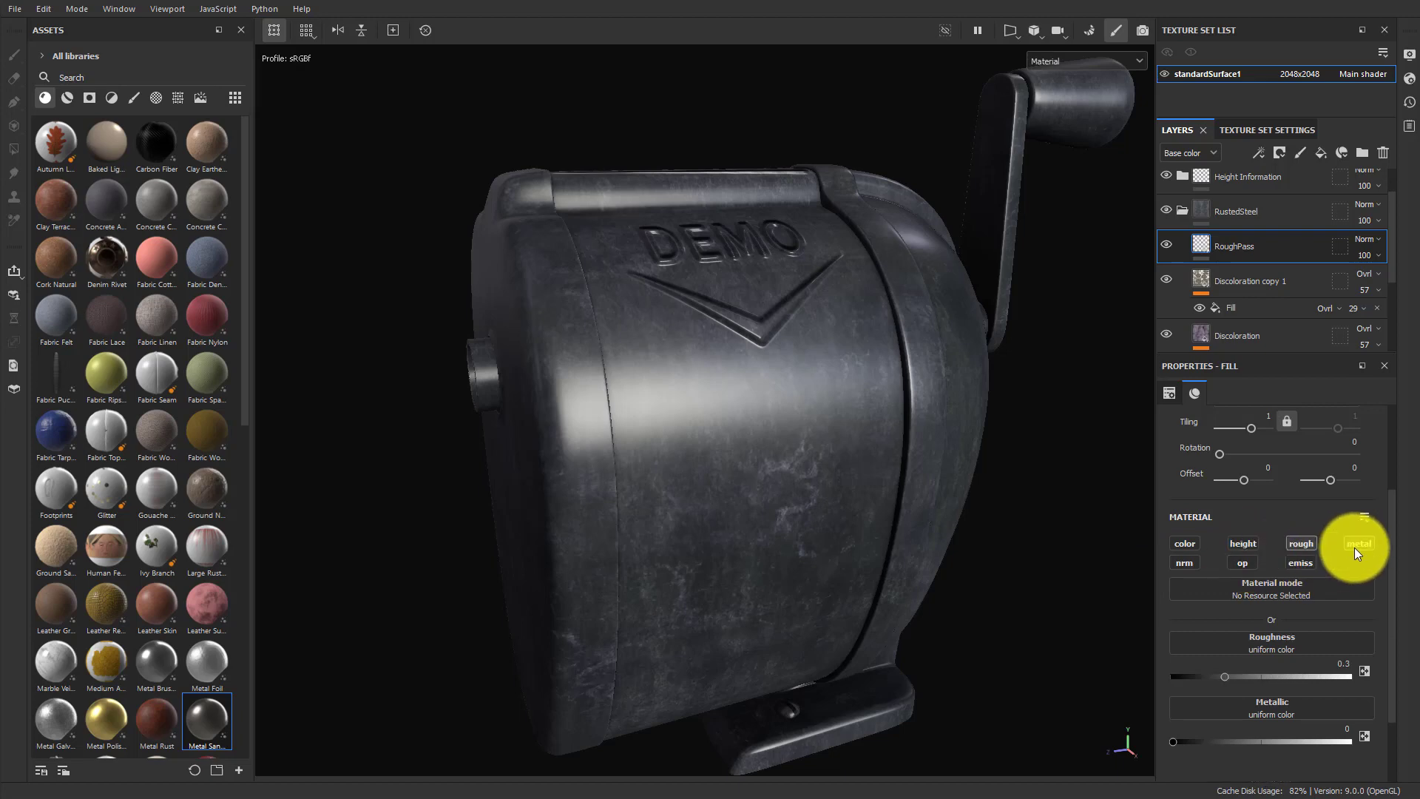
{"action": "left_click", "coordinate": [1355, 548]}
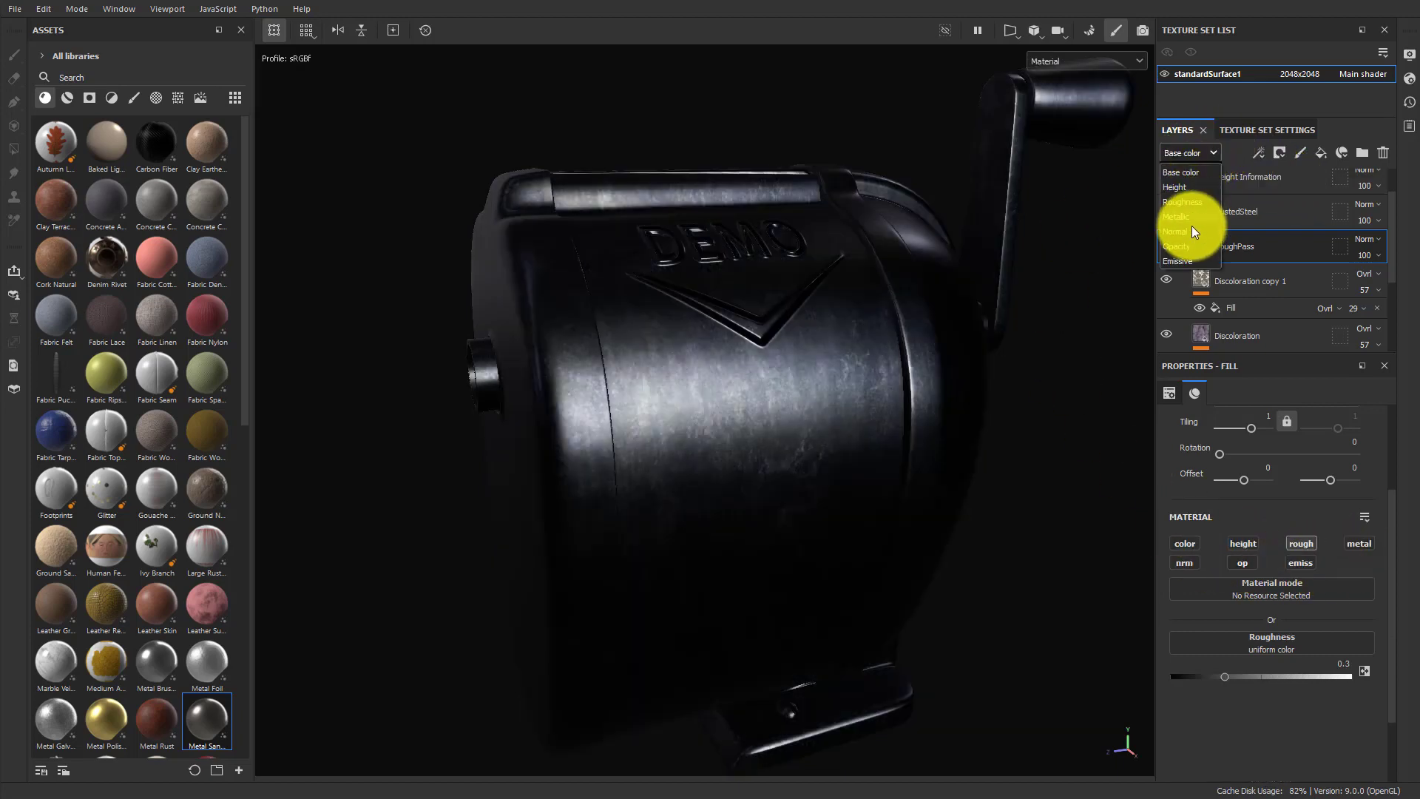
Show the roughness channel in the layer stack and set the RoughPass layer's blending mode to Overlay.
{"action": "left_click", "coordinate": [1188, 201]}
{"action": "left_click", "coordinate": [1373, 239]}
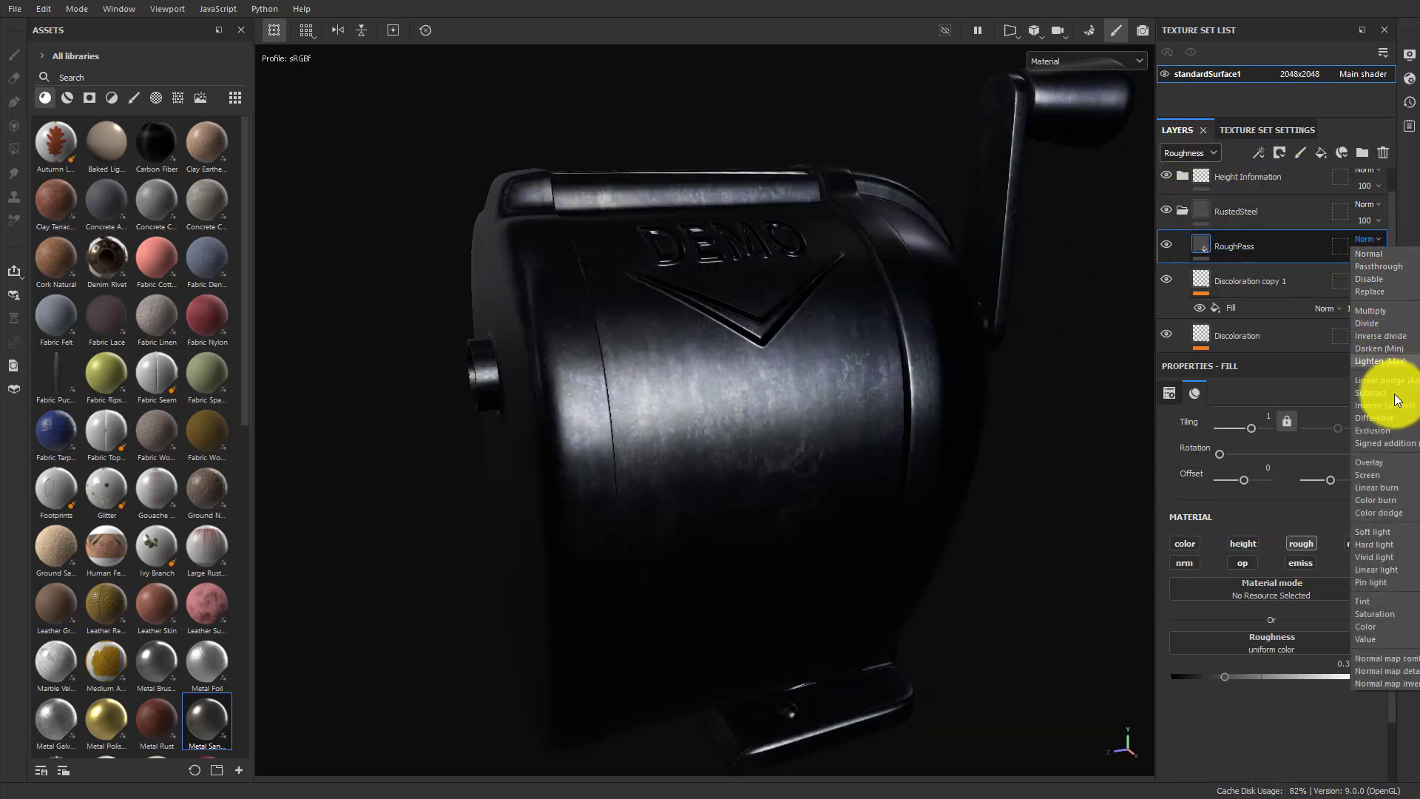
{"action": "left_click", "coordinate": [1383, 444]}
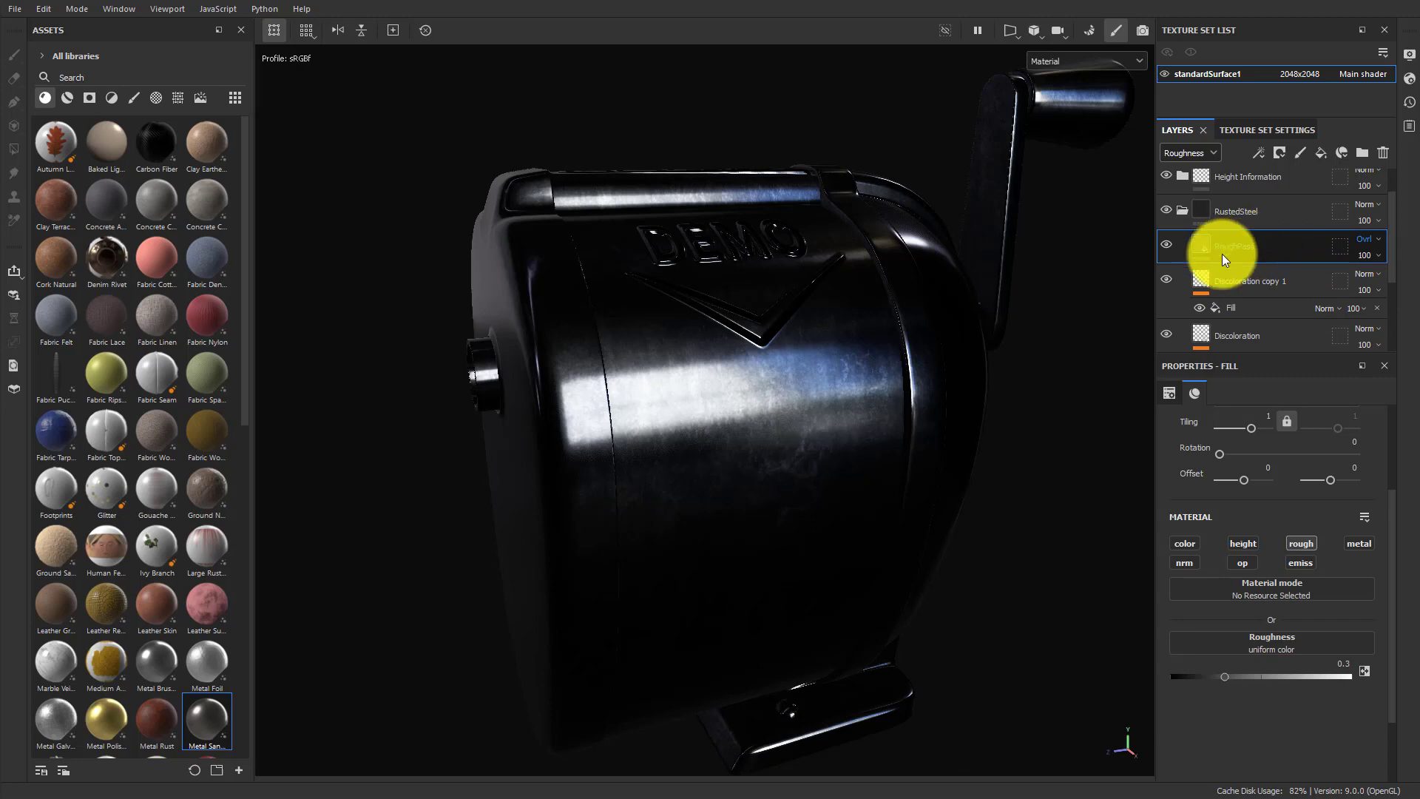
Assign the Grunge Cobweb texture to the RoughPass layer's roughness and view it on the body.
{"action": "left_click", "coordinate": [1263, 642]}
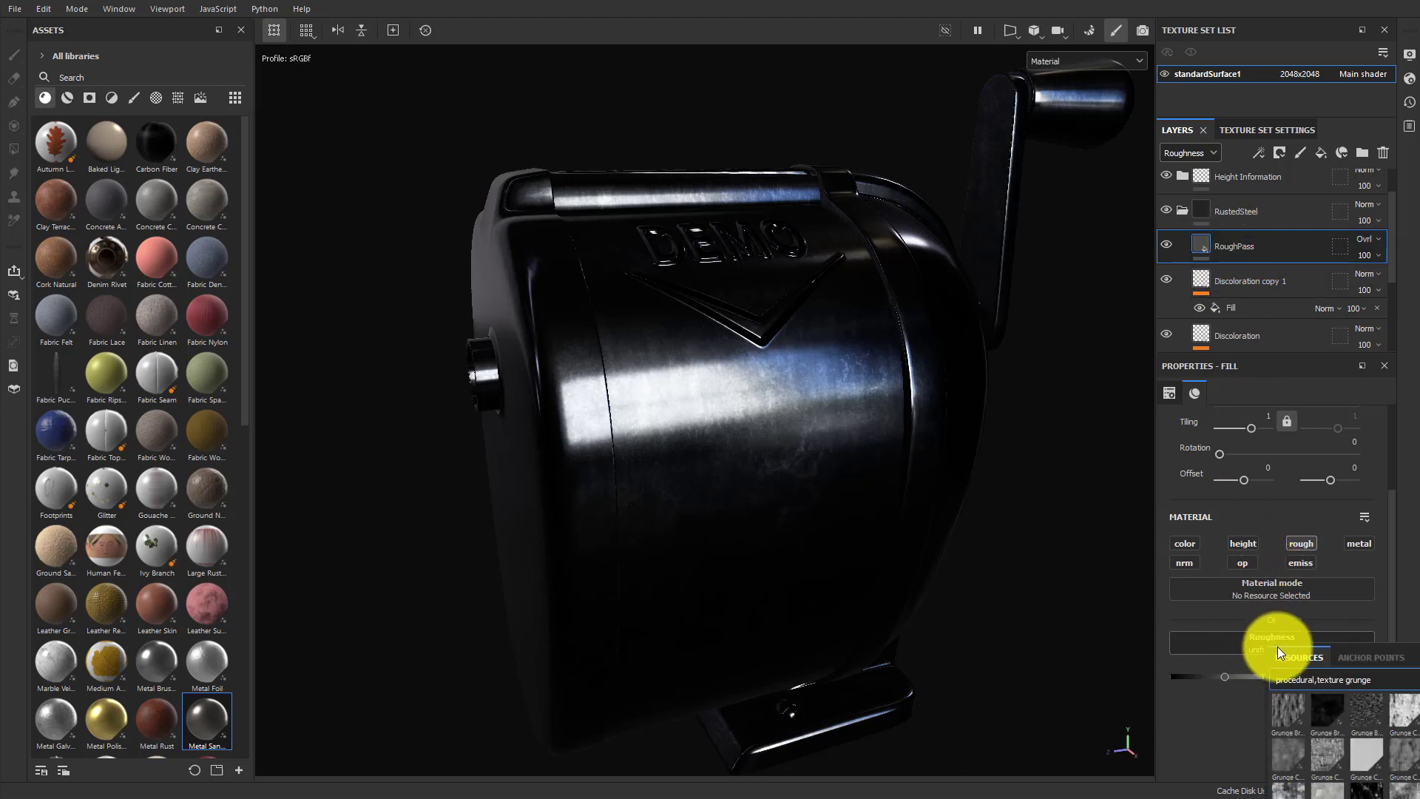
{"action": "left_click", "coordinate": [1401, 704]}
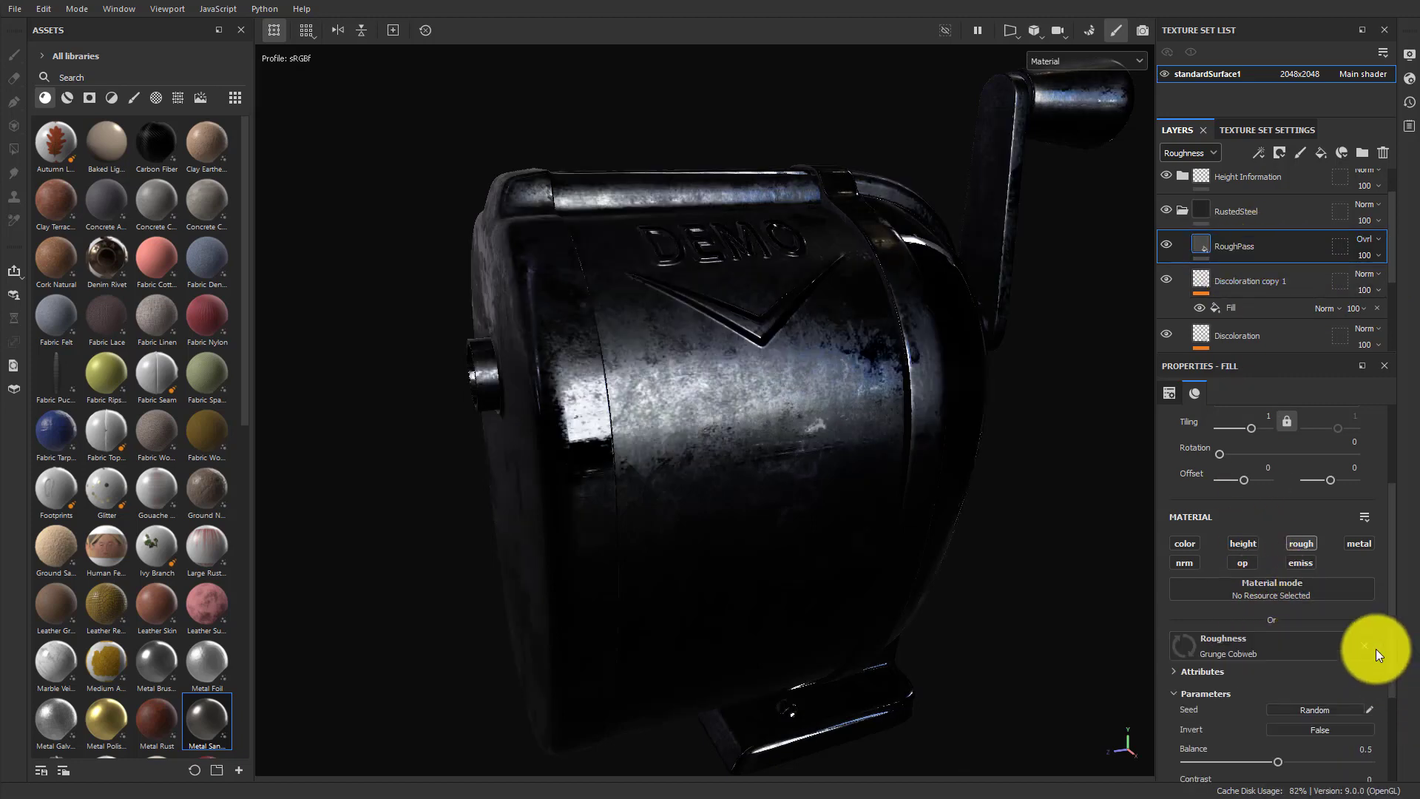
{"action": "left_click_drag", "start_coordinate": [882, 470], "coordinate": [881, 421], "text": "alt"}
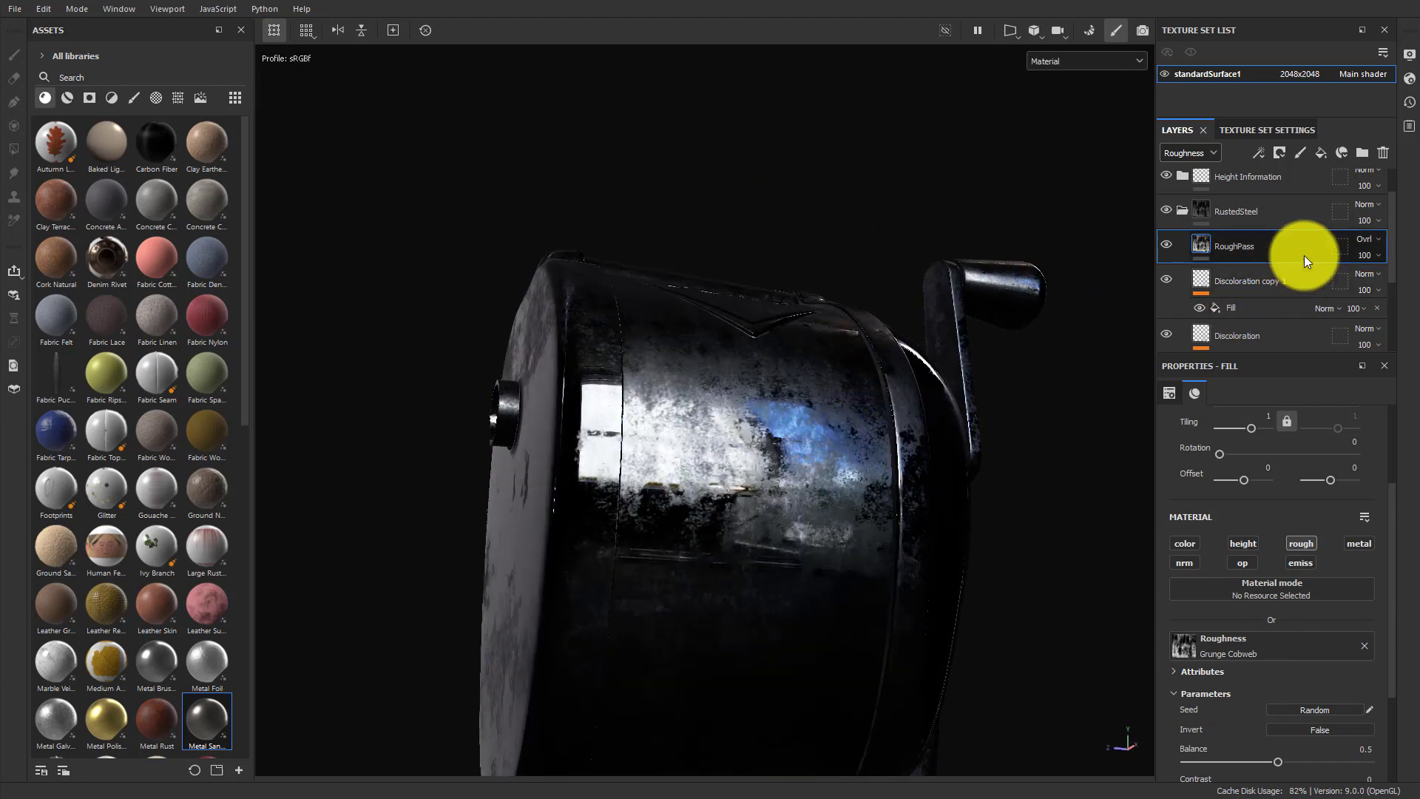
Lower the RoughPass layer's opacity to 44 and check the reflections under different angles and lighting.
{"action": "left_click", "coordinate": [1366, 256]}
{"action": "left_click_drag", "start_coordinate": [1383, 281], "coordinate": [1382, 285]}
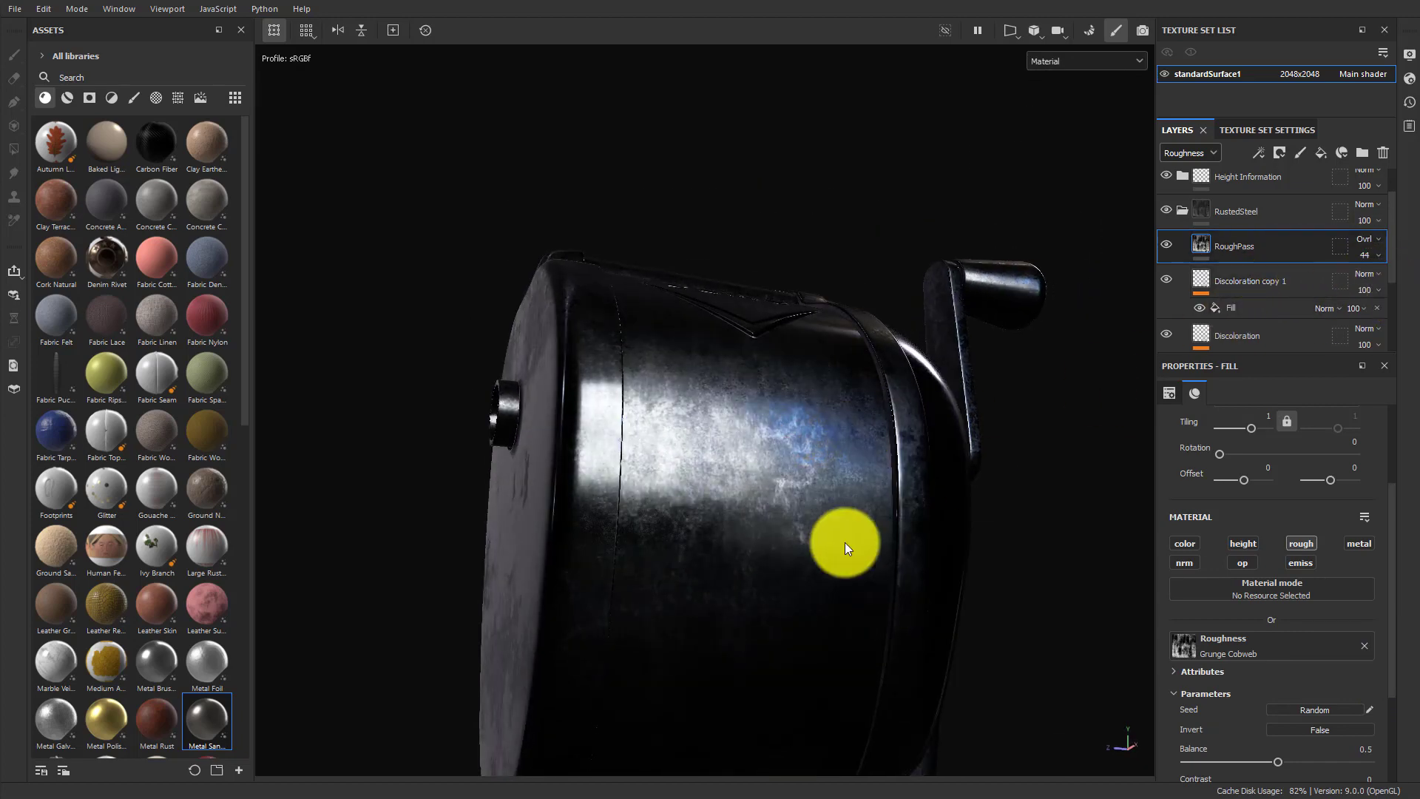
{"action": "left_click_drag", "start_coordinate": [847, 547], "coordinate": [892, 578], "text": "alt"}
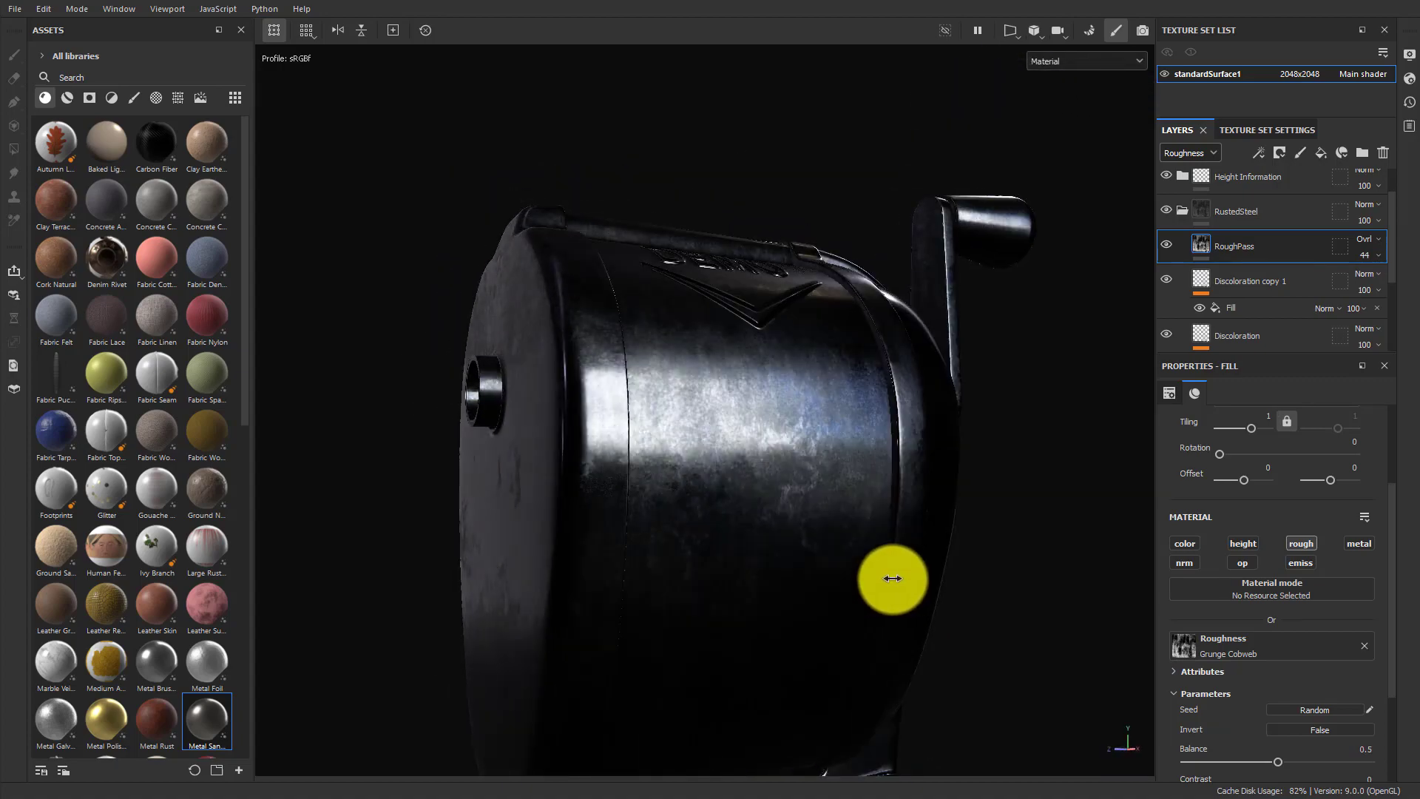
{"action": "right_click_drag", "start_coordinate": [892, 578], "coordinate": [873, 540], "text": "shift"}
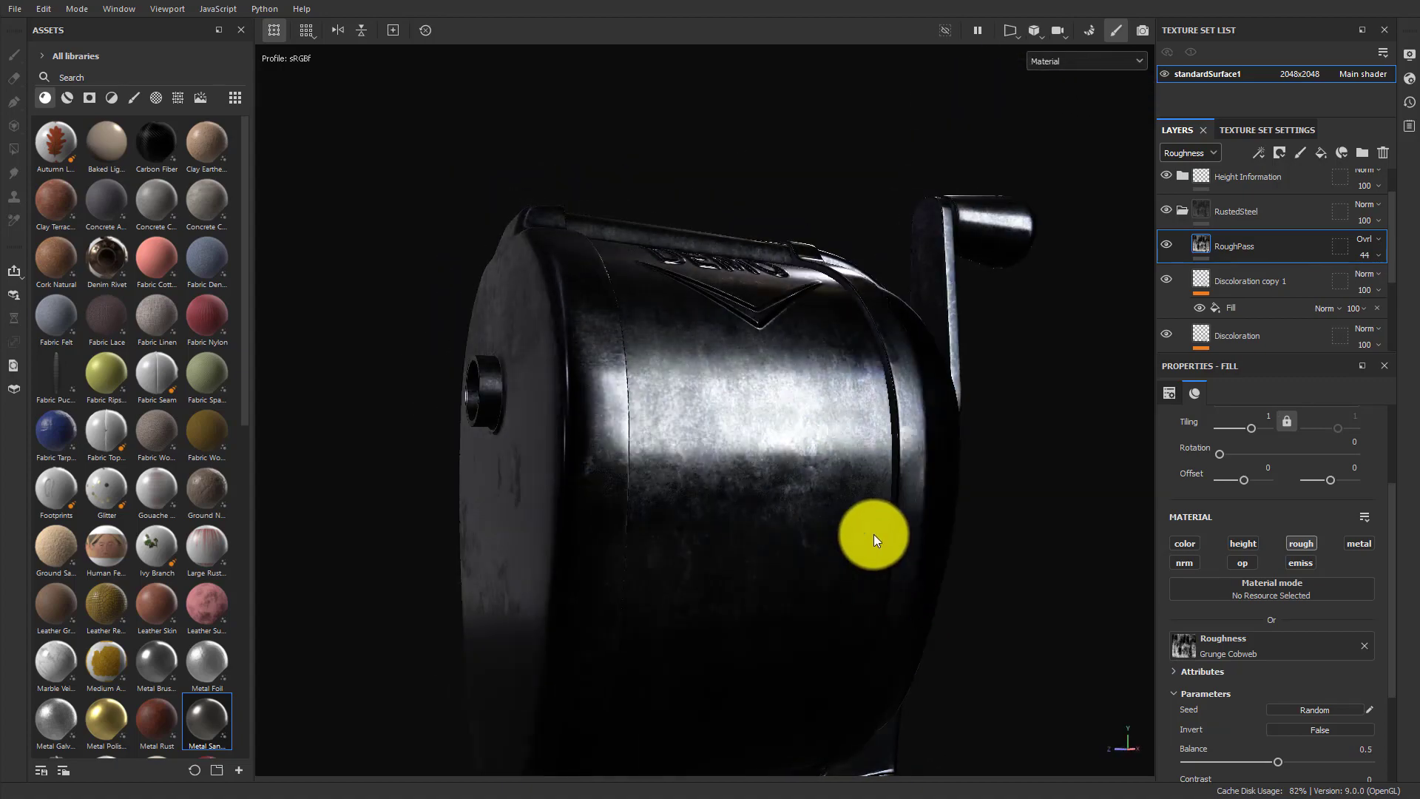
{"action": "left_click_drag", "start_coordinate": [873, 540], "coordinate": [872, 510], "text": "alt"}
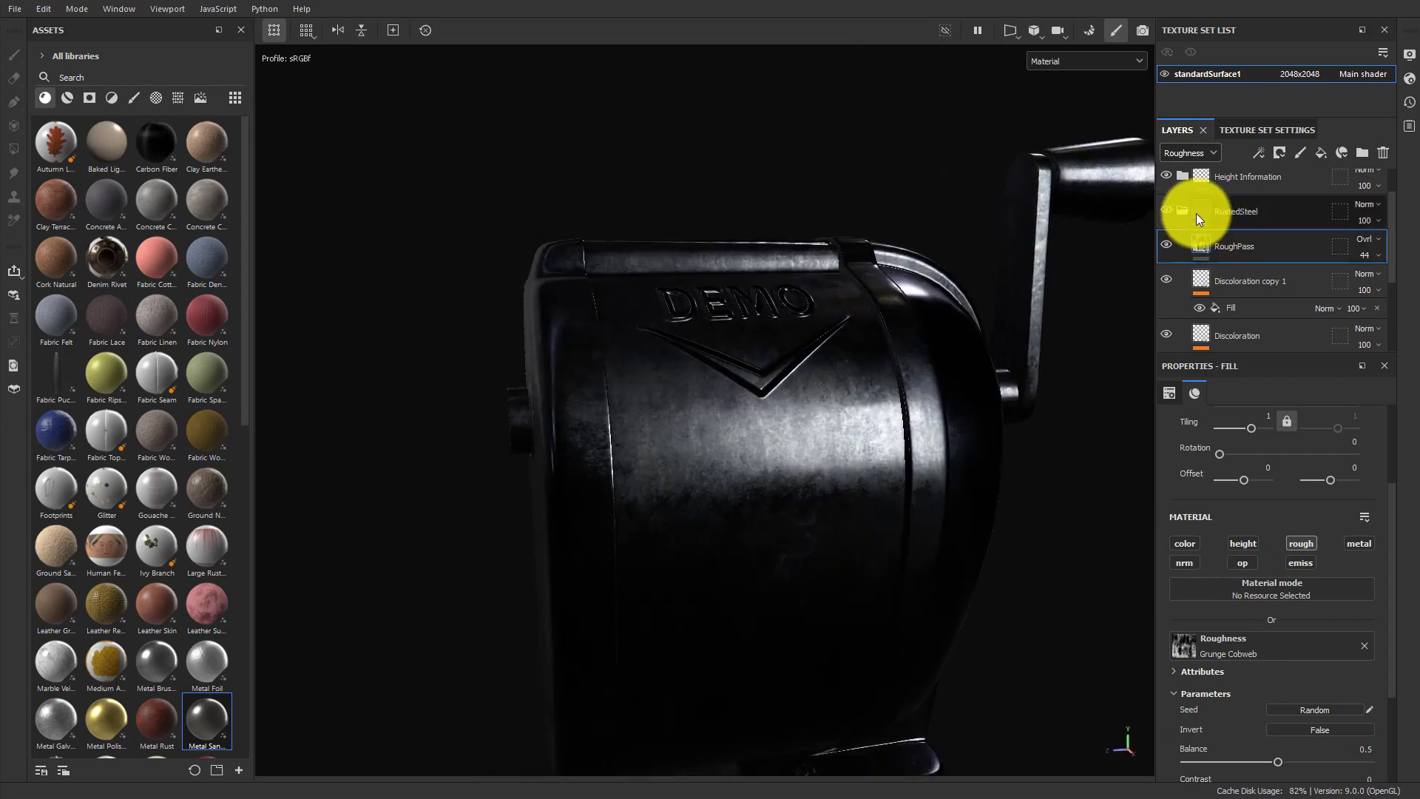
Add another fill layer above RoughPass in the RustedSteel folder and rename it Noise.
{"action": "left_click", "coordinate": [1184, 211]}
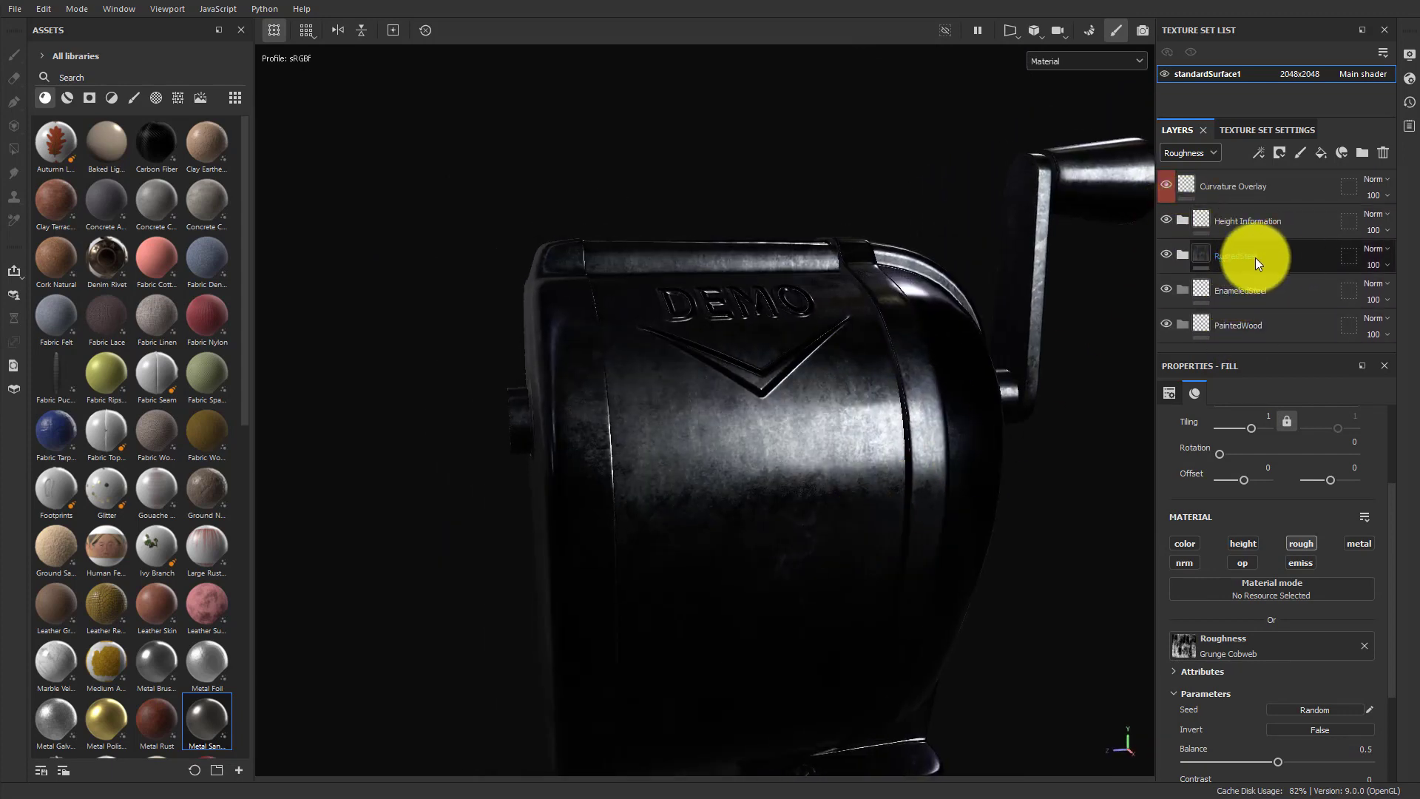
{"action": "left_click", "coordinate": [1182, 255]}
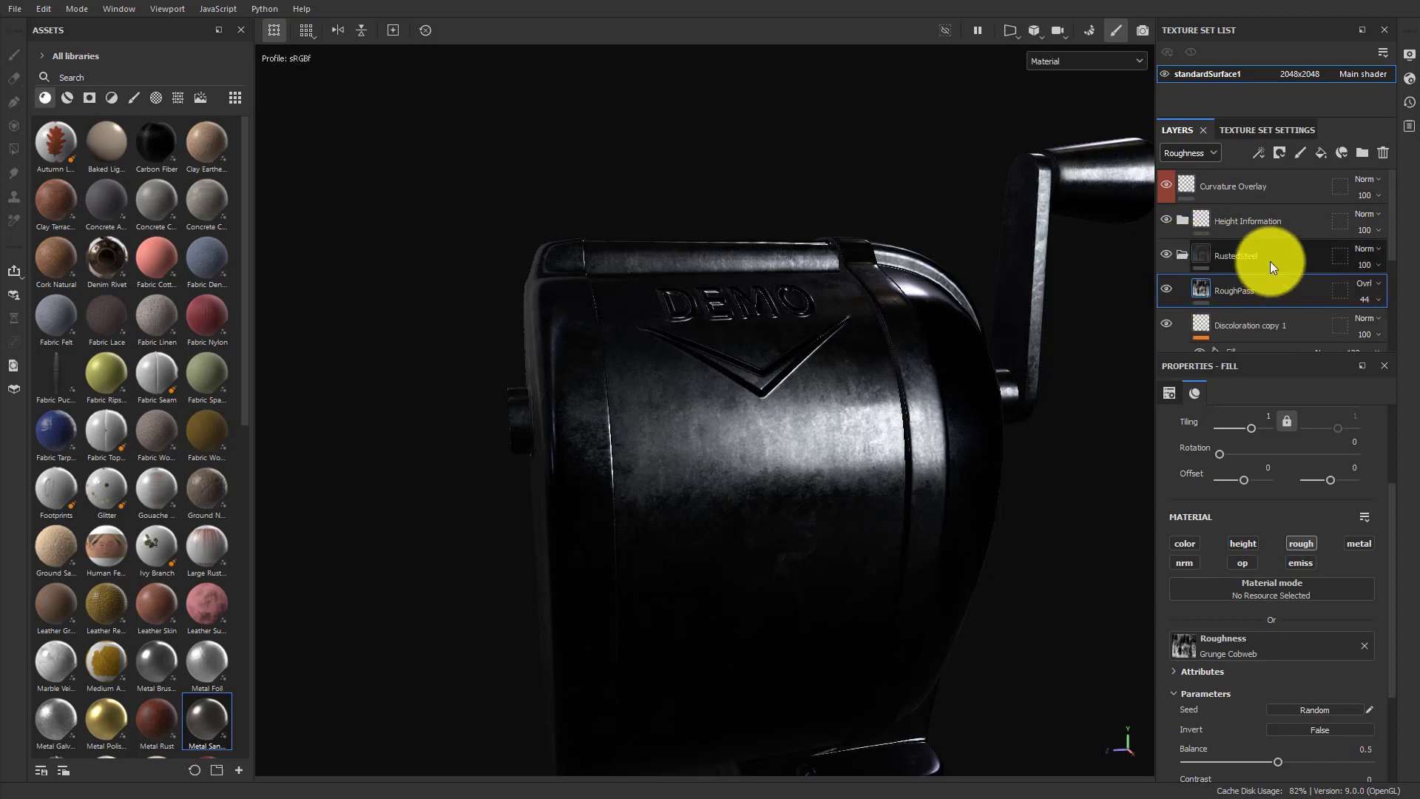
{"action": "left_click", "coordinate": [1320, 157]}
{"action": "double_click", "coordinate": [1243, 290]}
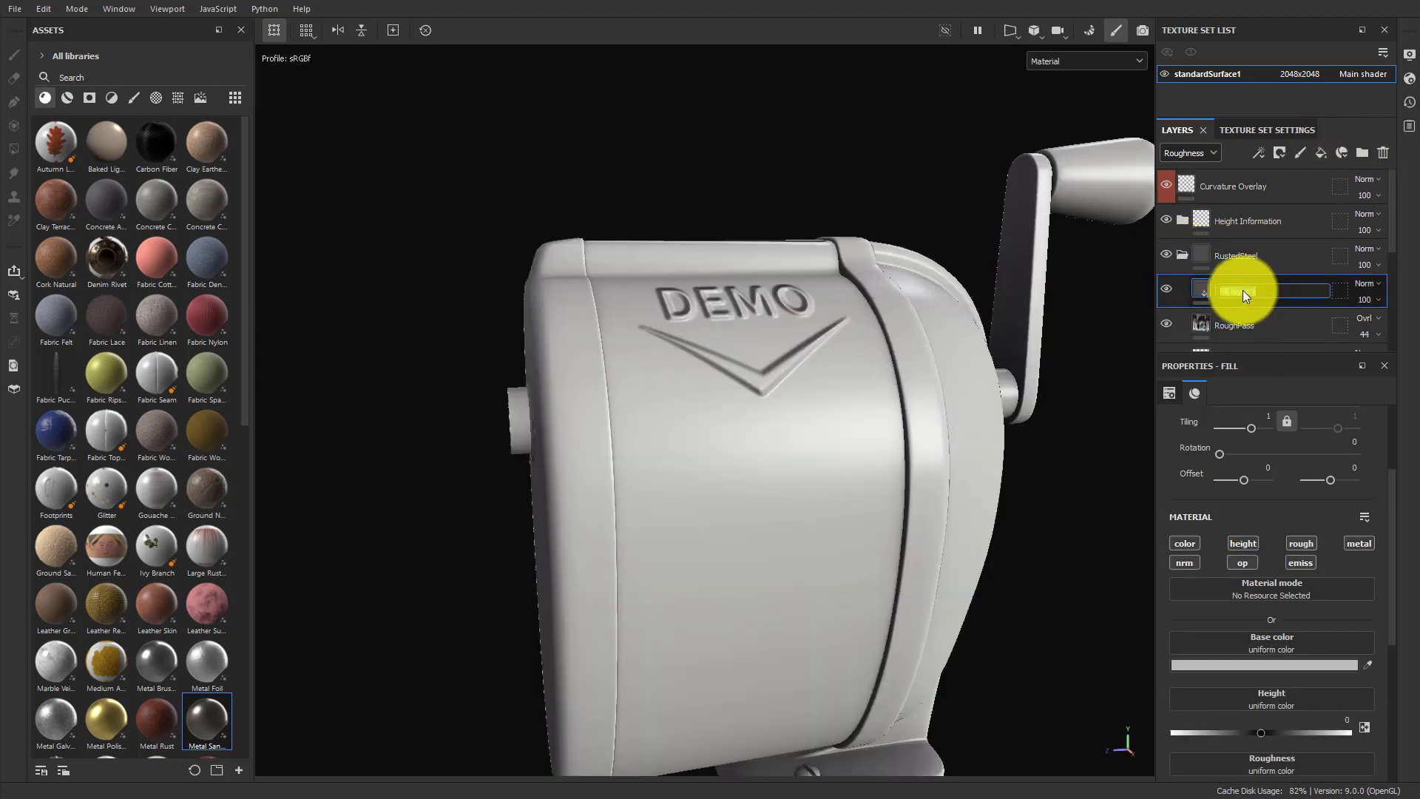
{"action": "type", "text": "Noise"}
{"action": "key", "text": "Return"}
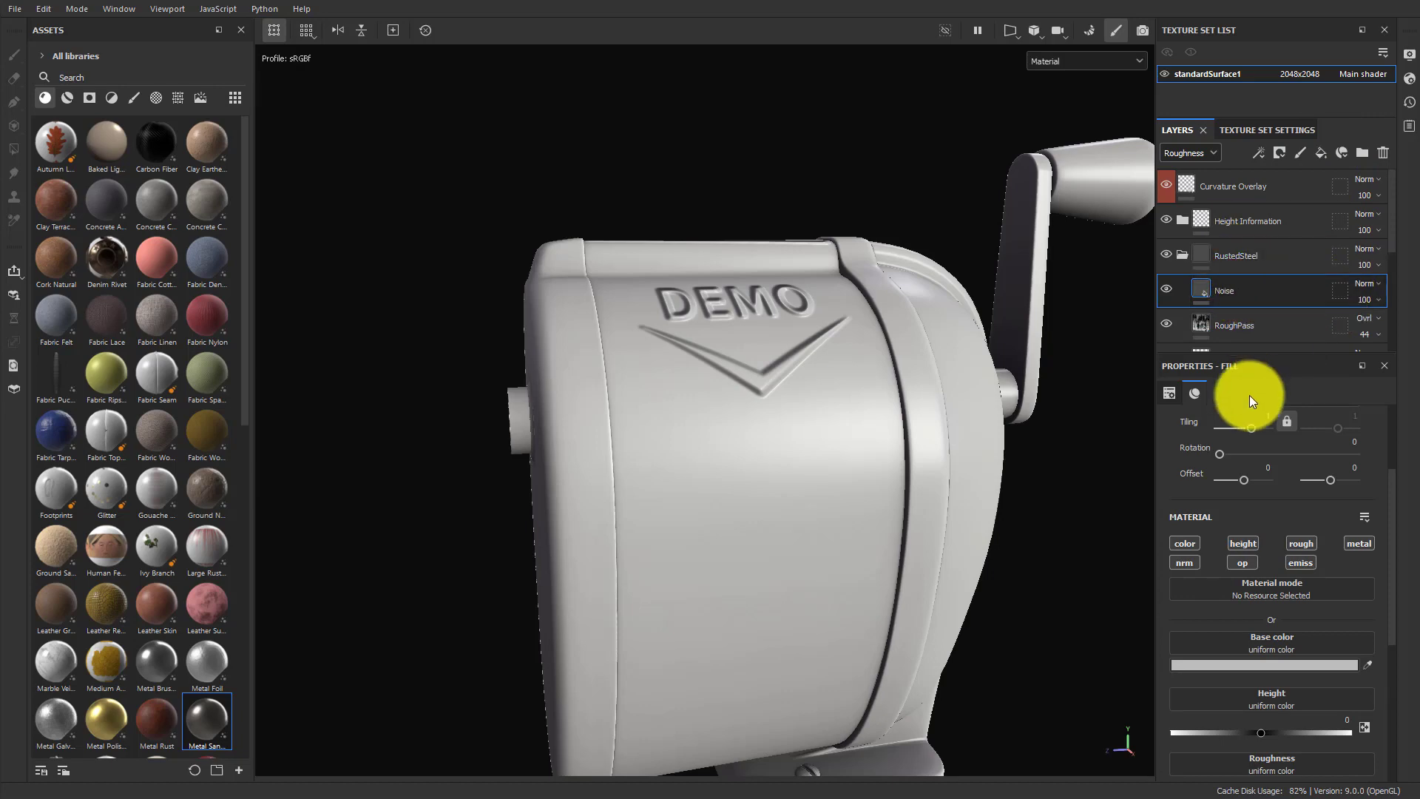
Keep only the color channel active on the Noise layer and show the base color channel in the layer stack.
{"action": "left_click", "coordinate": [1242, 546]}
{"action": "left_click", "coordinate": [1242, 561]}
{"action": "left_click", "coordinate": [1190, 562]}
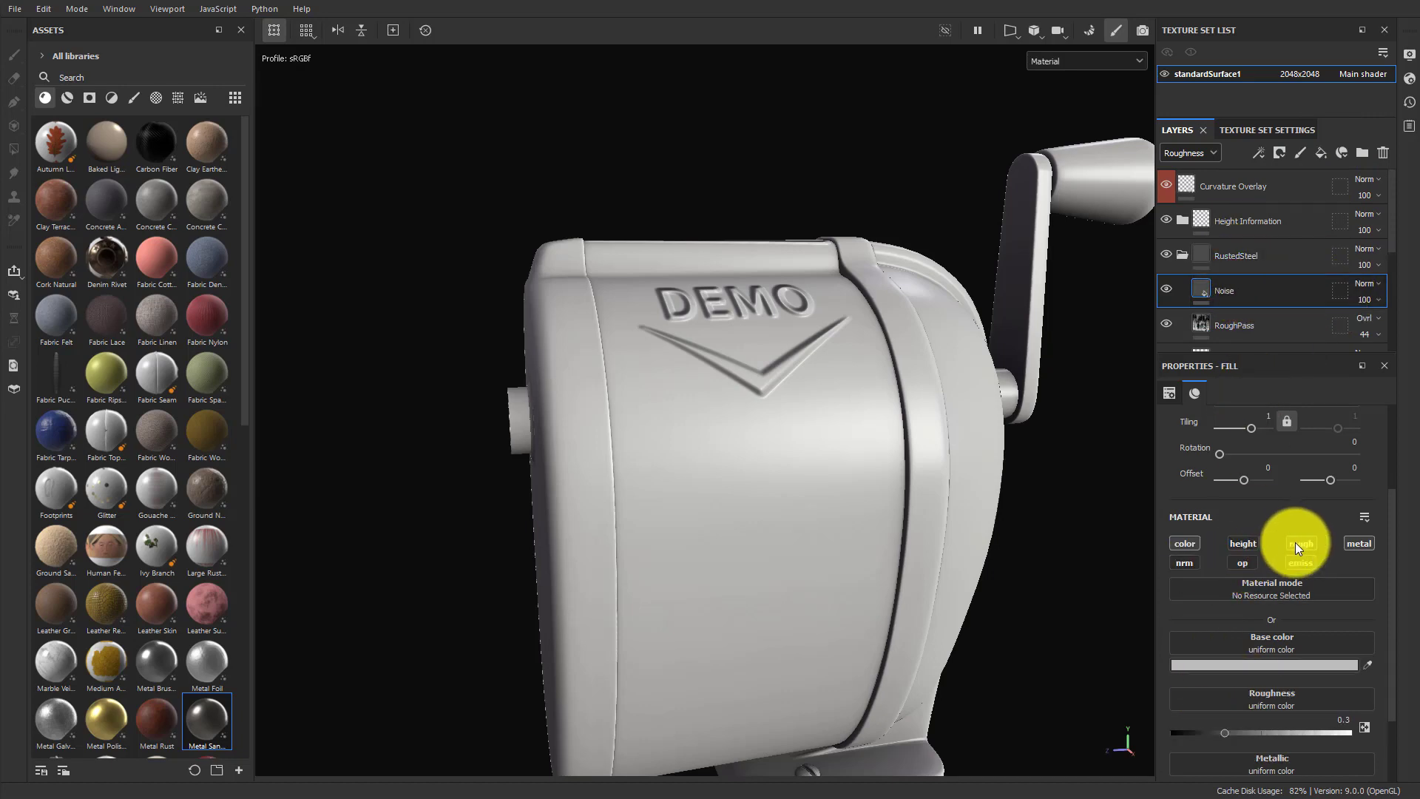
{"action": "left_click", "coordinate": [1297, 544]}
{"action": "left_click", "coordinate": [1343, 551]}
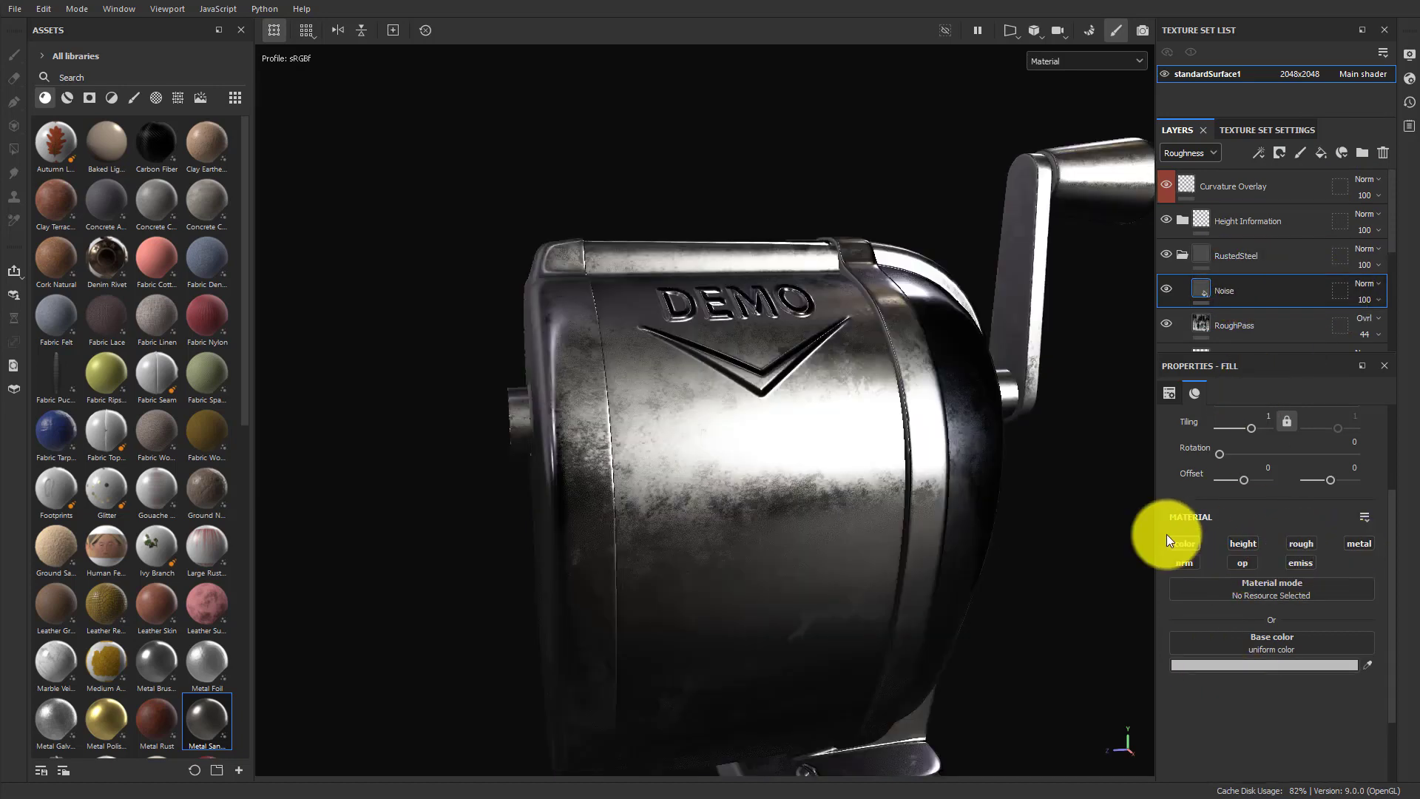
{"action": "left_click", "coordinate": [1183, 154]}
{"action": "left_click", "coordinate": [1194, 170]}
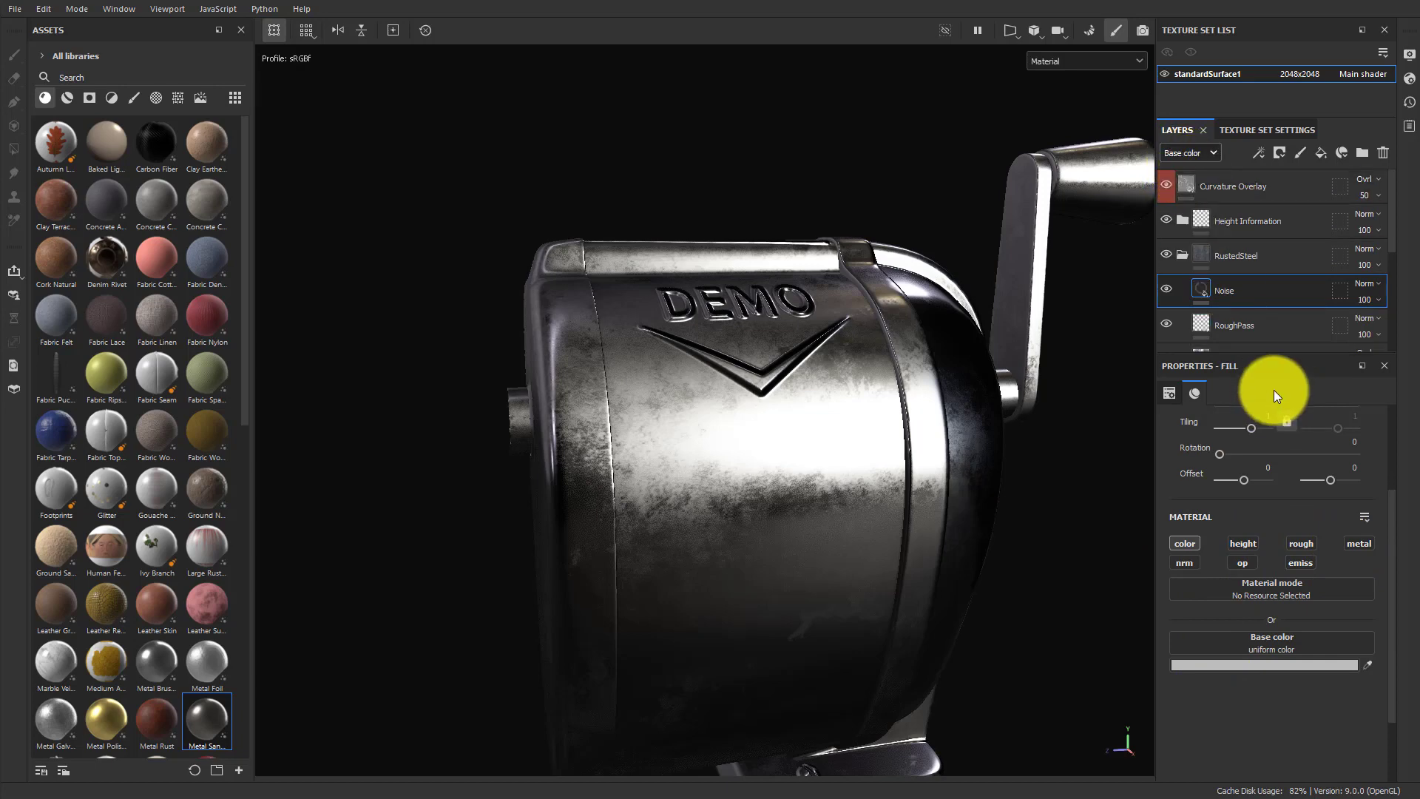
Search the base color textures for sum noise and assign a Fractal Sum texture to the Noise layer.
{"action": "left_click", "coordinate": [1252, 636]}
{"action": "key", "text": "BackSpace"}
{"action": "key", "text": "BackSpace"}
{"action": "key", "text": "BackSpace"}
{"action": "key", "text": "BackSpace"}
{"action": "key", "text": "BackSpace"}
{"action": "key", "text": "BackSpace"}
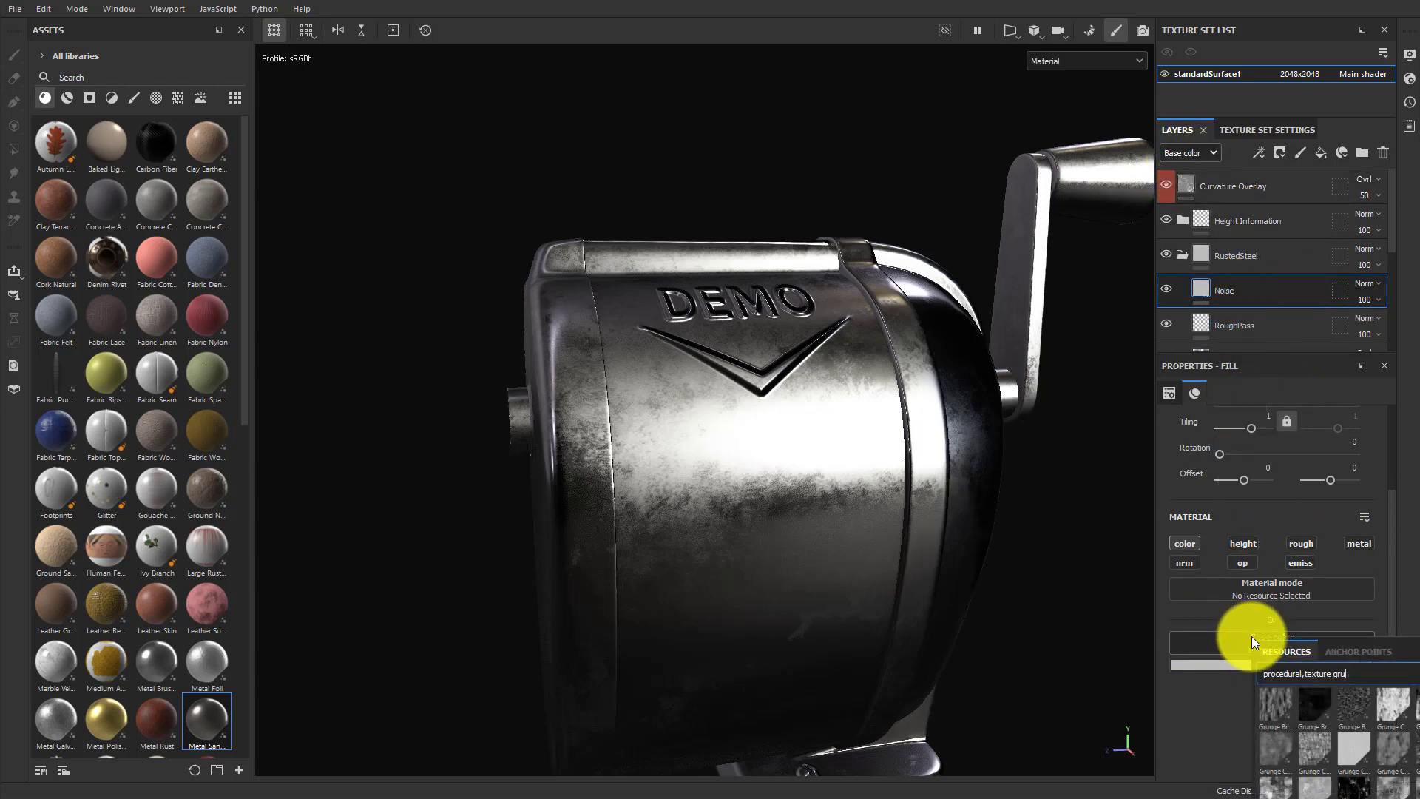
{"action": "type", "text": "sum noise"}
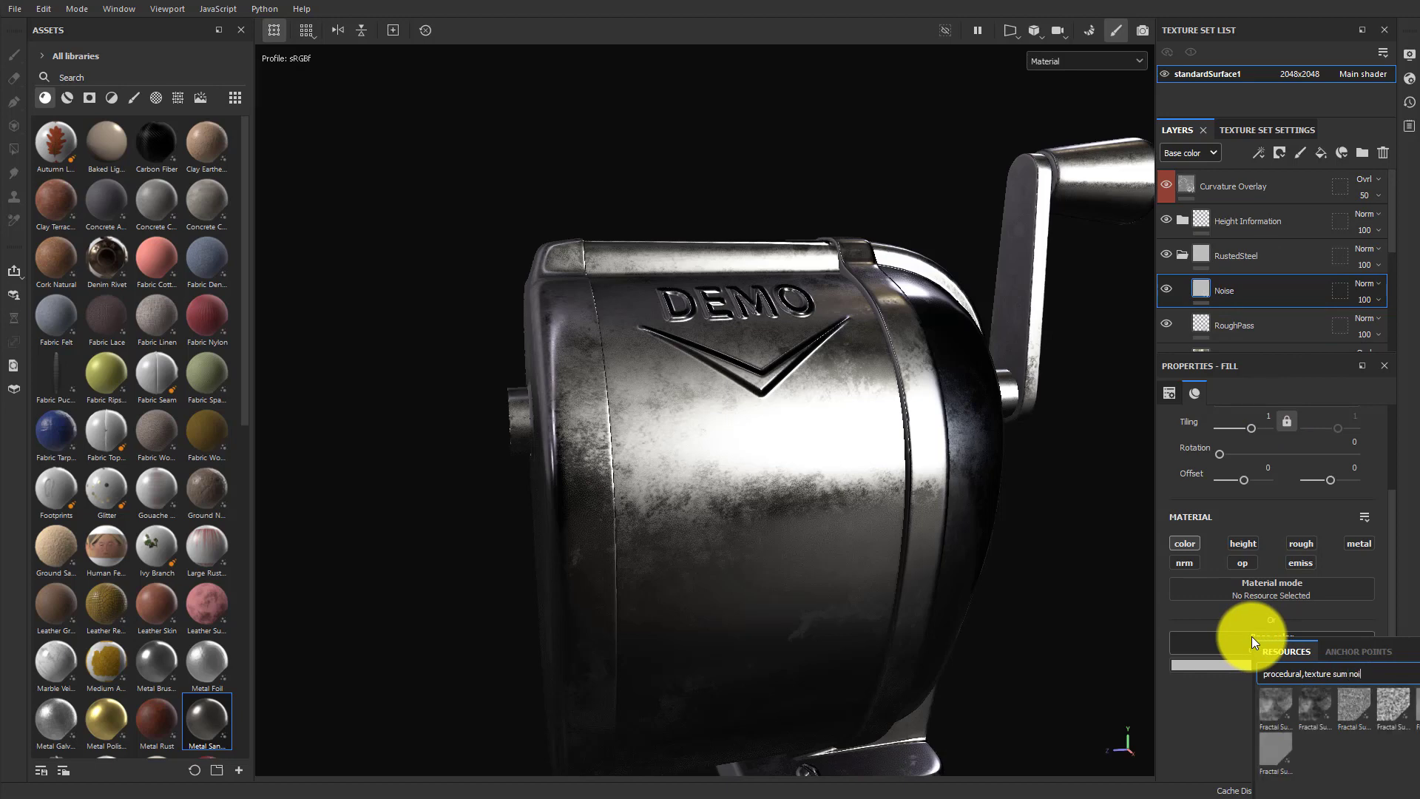
{"action": "left_click", "coordinate": [1271, 752]}
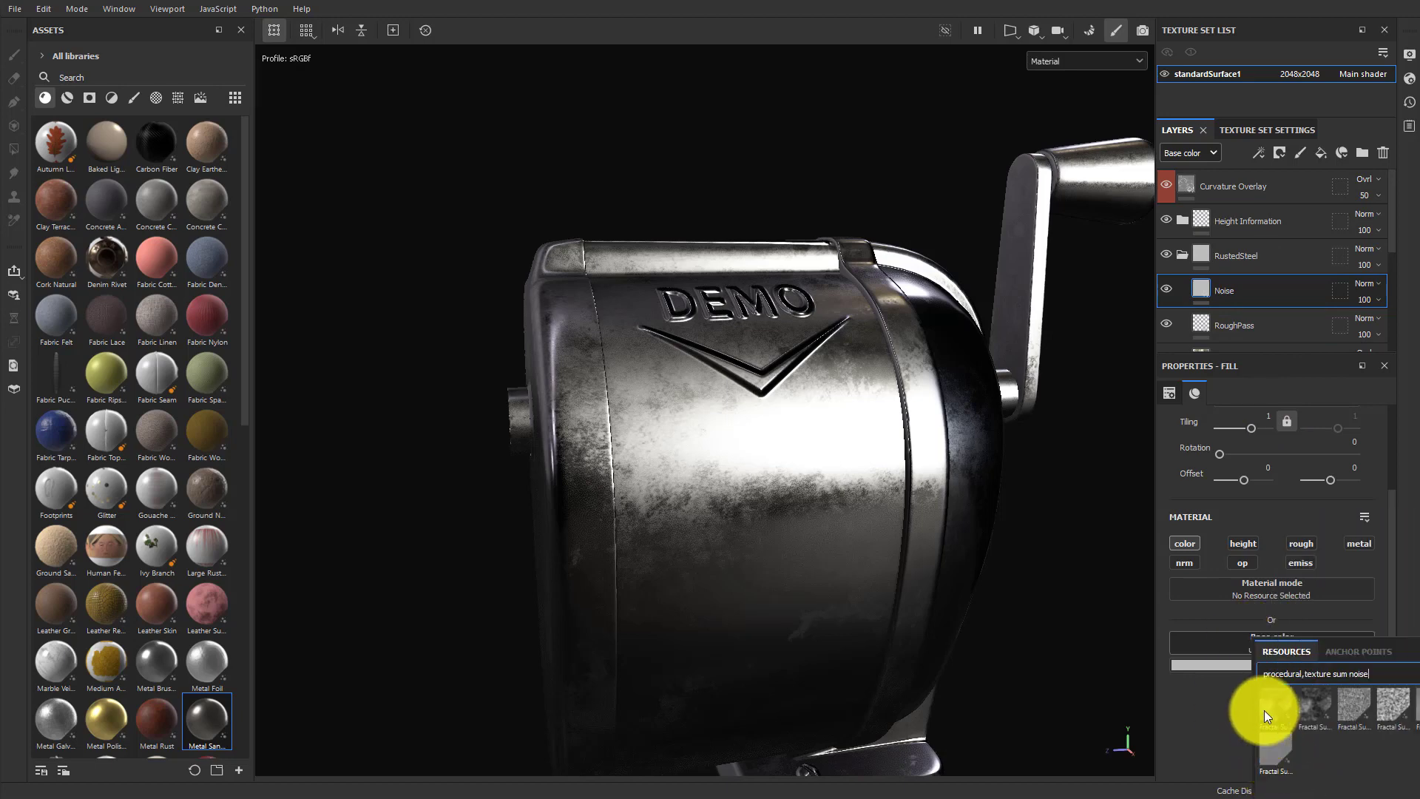
Switch the Noise layer to tri-planar projection and set its tiling to 5.9.
{"action": "scroll", "coordinate": [1252, 440], "scroll_direction": "up", "scroll_amount": 3}
{"action": "left_click", "coordinate": [1258, 444]}
{"action": "left_click", "coordinate": [1262, 494]}
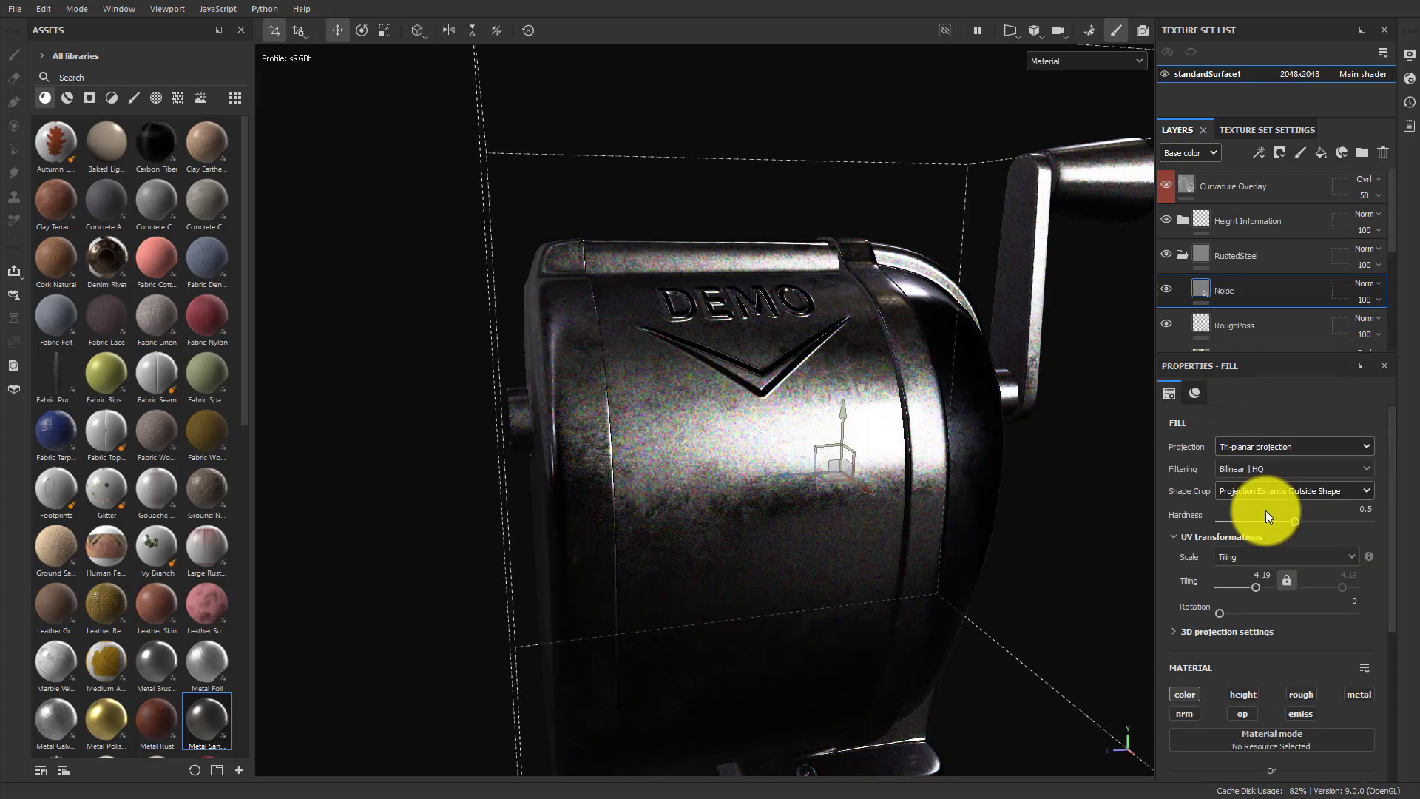
{"action": "left_click_drag", "start_coordinate": [1257, 588], "coordinate": [1257, 589]}
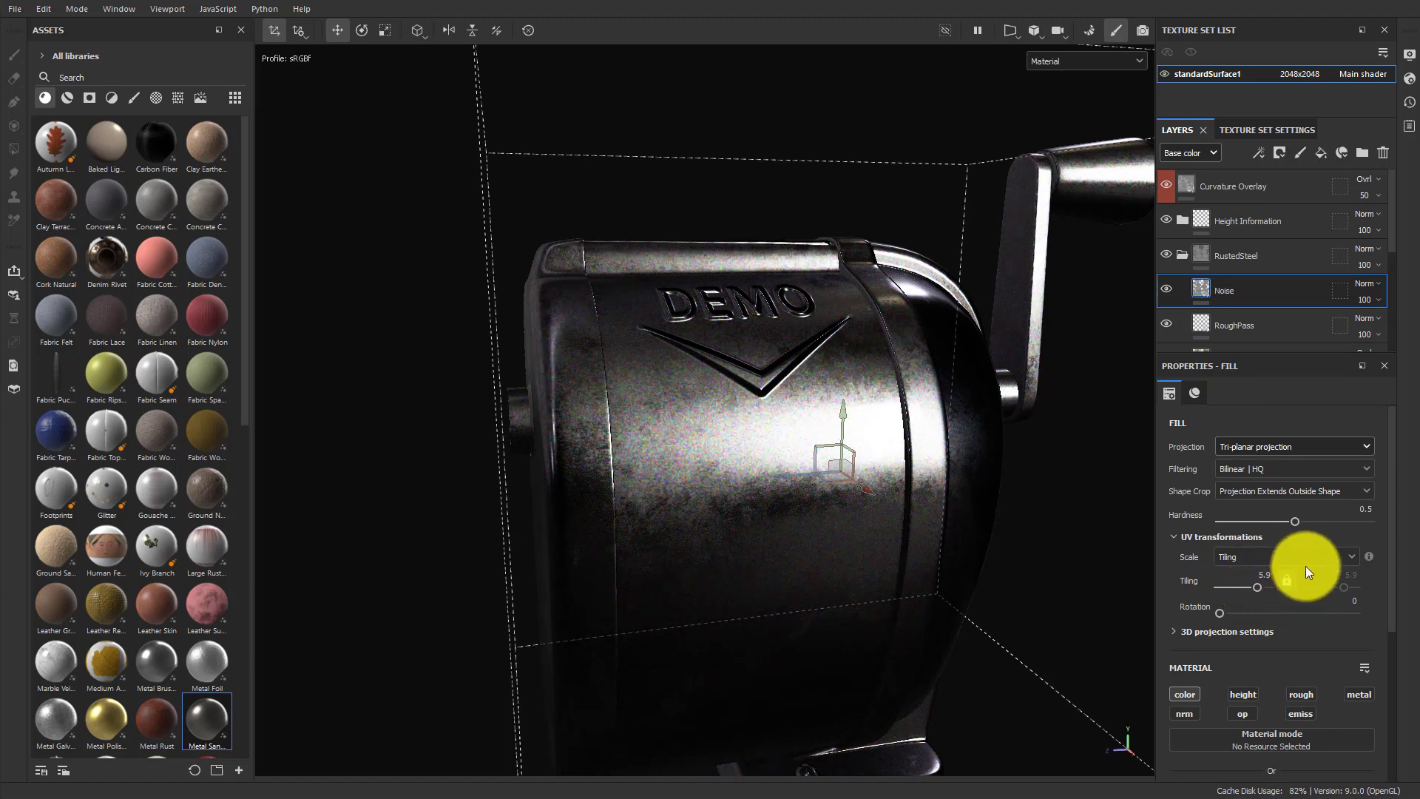
Set the Noise layer's blend mode to Overlay and its opacity to 31, and check the body from several angles.
{"action": "left_click", "coordinate": [1368, 284]}
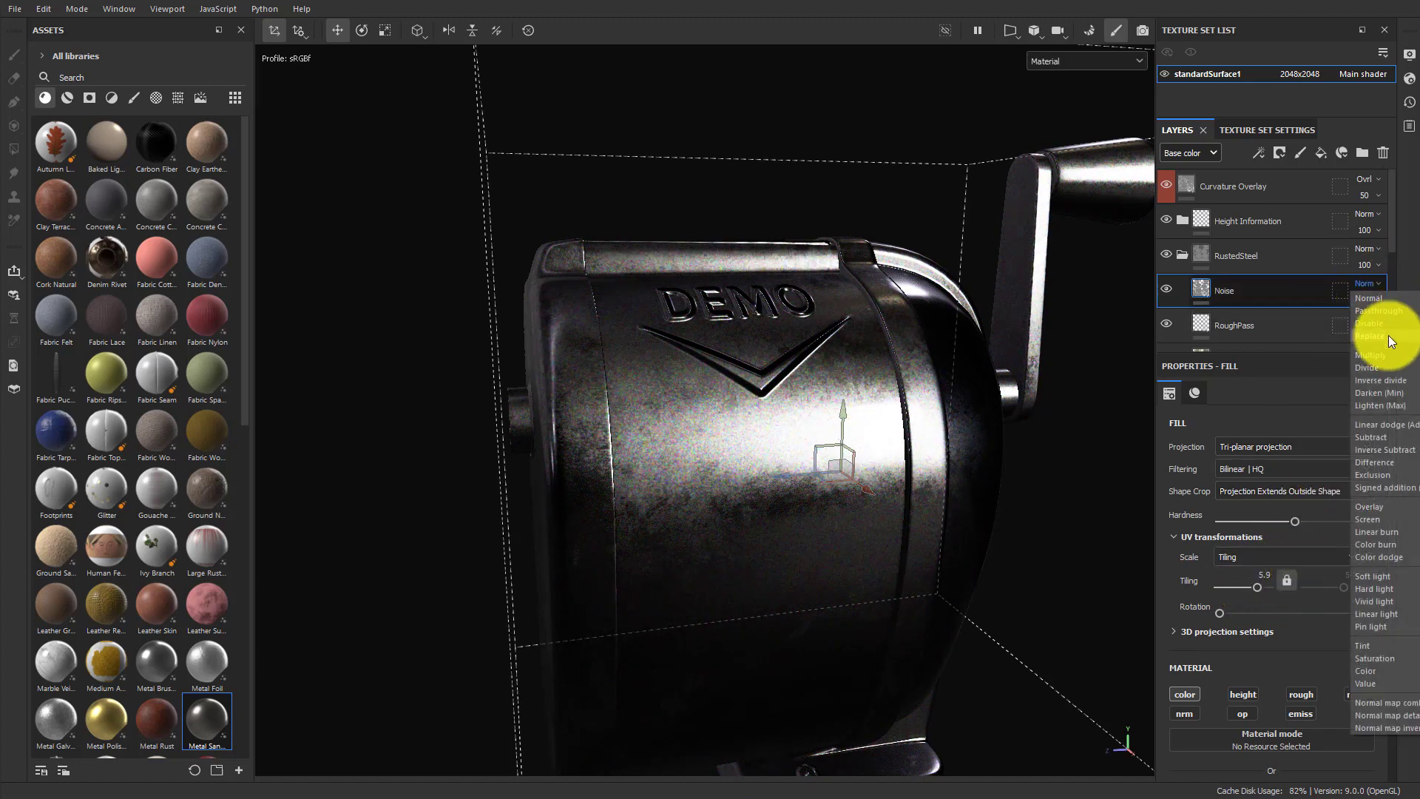
{"action": "left_click", "coordinate": [1387, 507]}
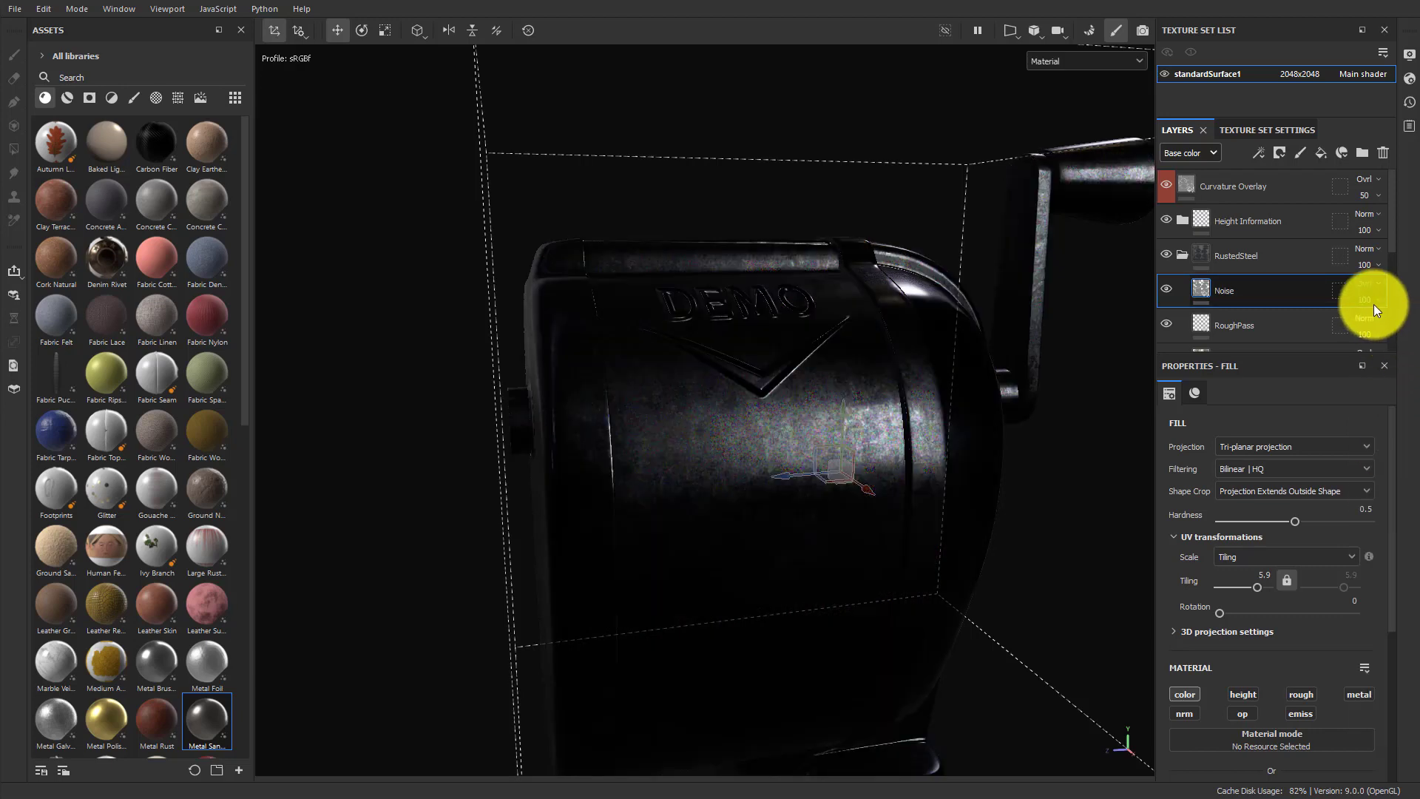
{"action": "left_click", "coordinate": [1369, 301]}
{"action": "left_click_drag", "start_coordinate": [1388, 324], "coordinate": [1376, 325]}
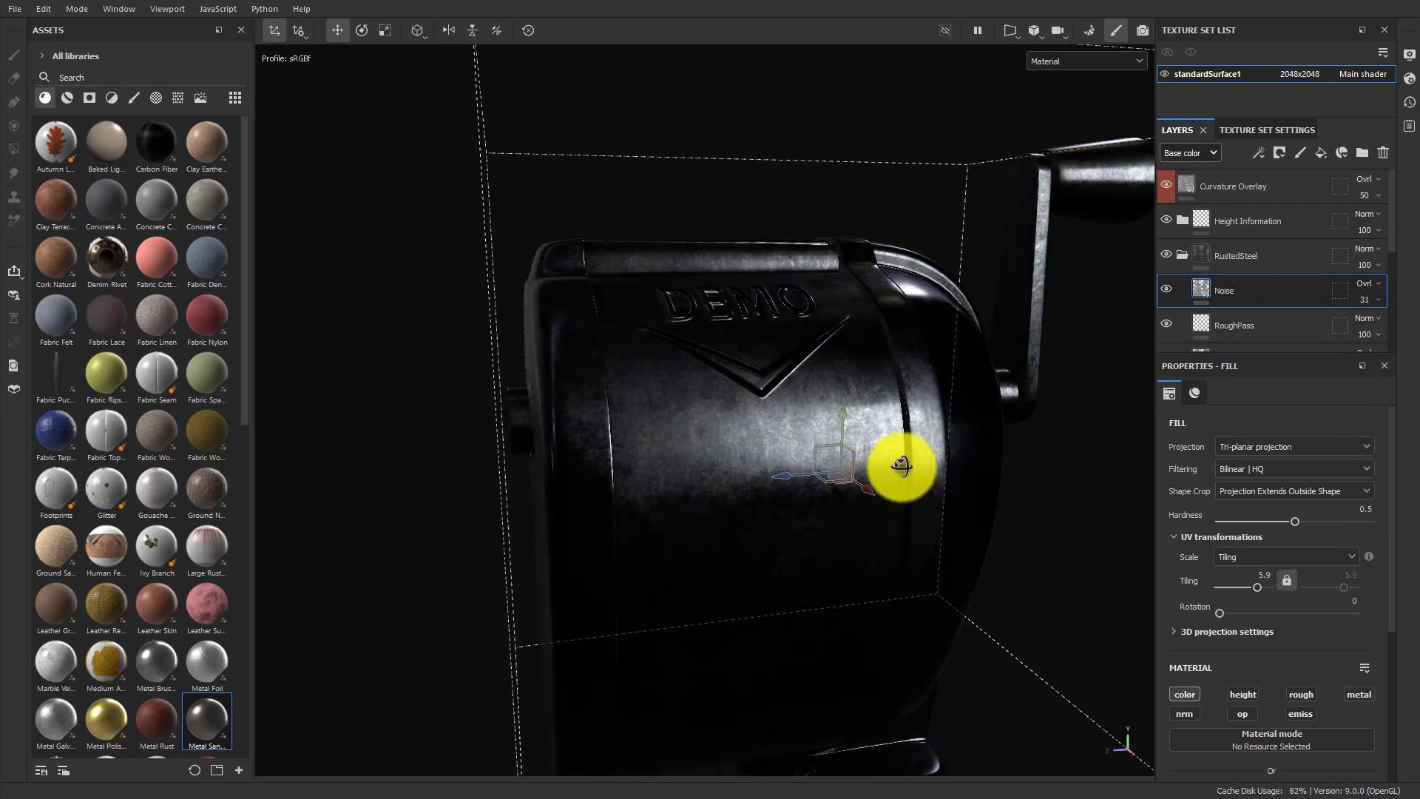
{"action": "left_click_drag", "start_coordinate": [903, 466], "coordinate": [938, 469], "text": "alt"}
{"action": "right_click_drag", "start_coordinate": [938, 469], "coordinate": [824, 476], "text": "shift"}
{"action": "left_click_drag", "start_coordinate": [823, 475], "coordinate": [921, 545], "text": "alt"}
{"action": "right_click_drag", "start_coordinate": [856, 491], "coordinate": [791, 489], "text": "shift"}
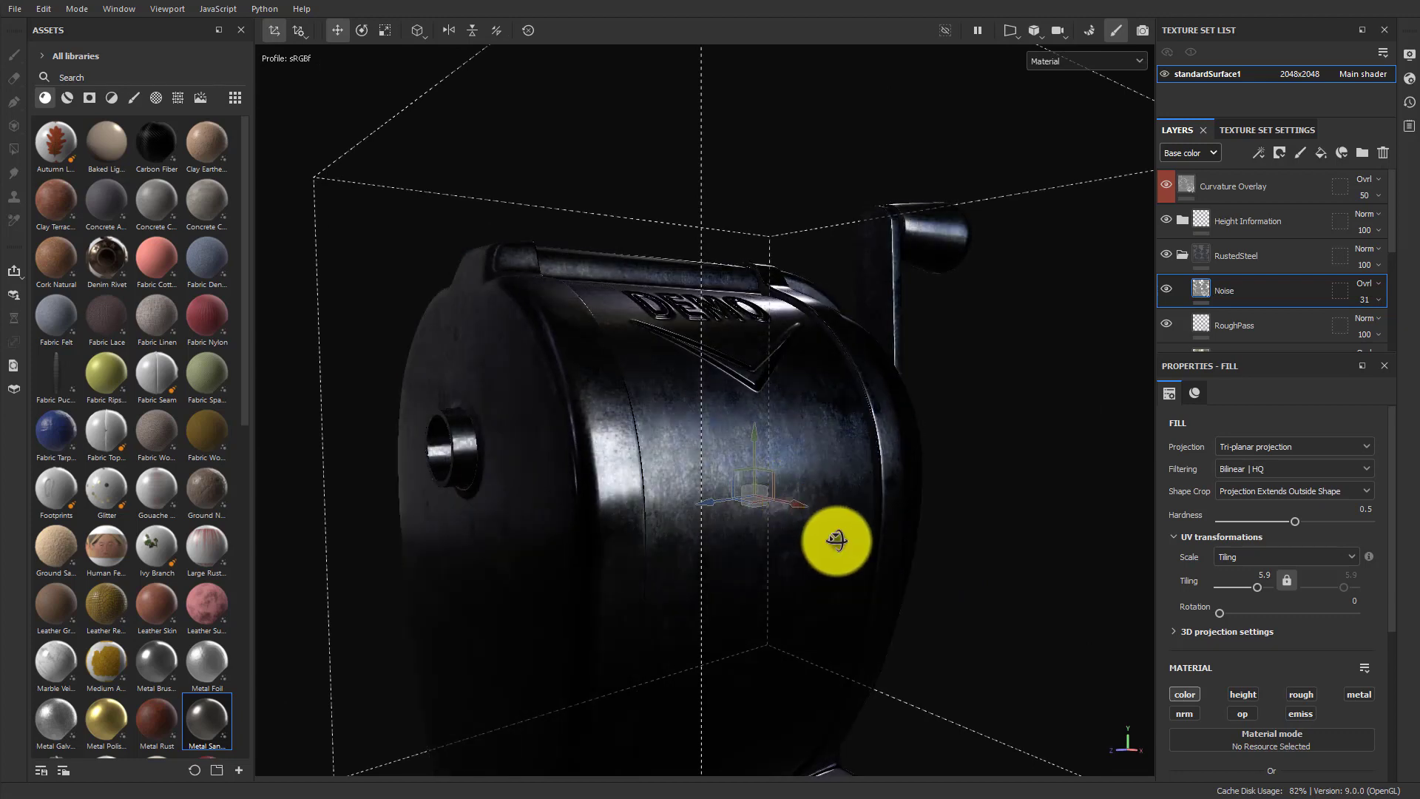
{"action": "left_click_drag", "start_coordinate": [836, 539], "coordinate": [812, 588], "text": "alt"}
Try limiting the RustedSteel folder's geometry mask to the body, back cover, front cover and sharpener hole meshes.
{"action": "left_click", "coordinate": [1187, 255]}
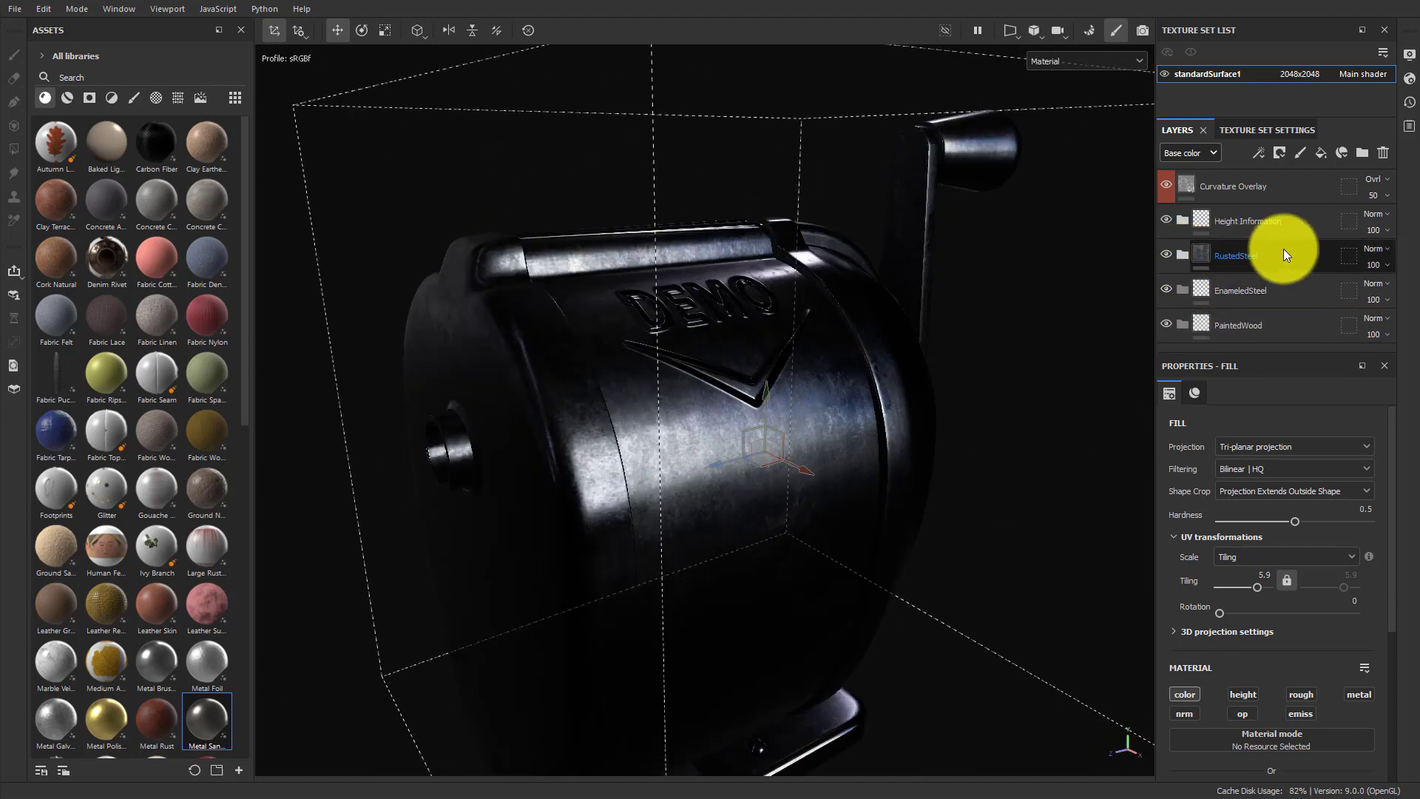
{"action": "left_click", "coordinate": [1351, 255]}
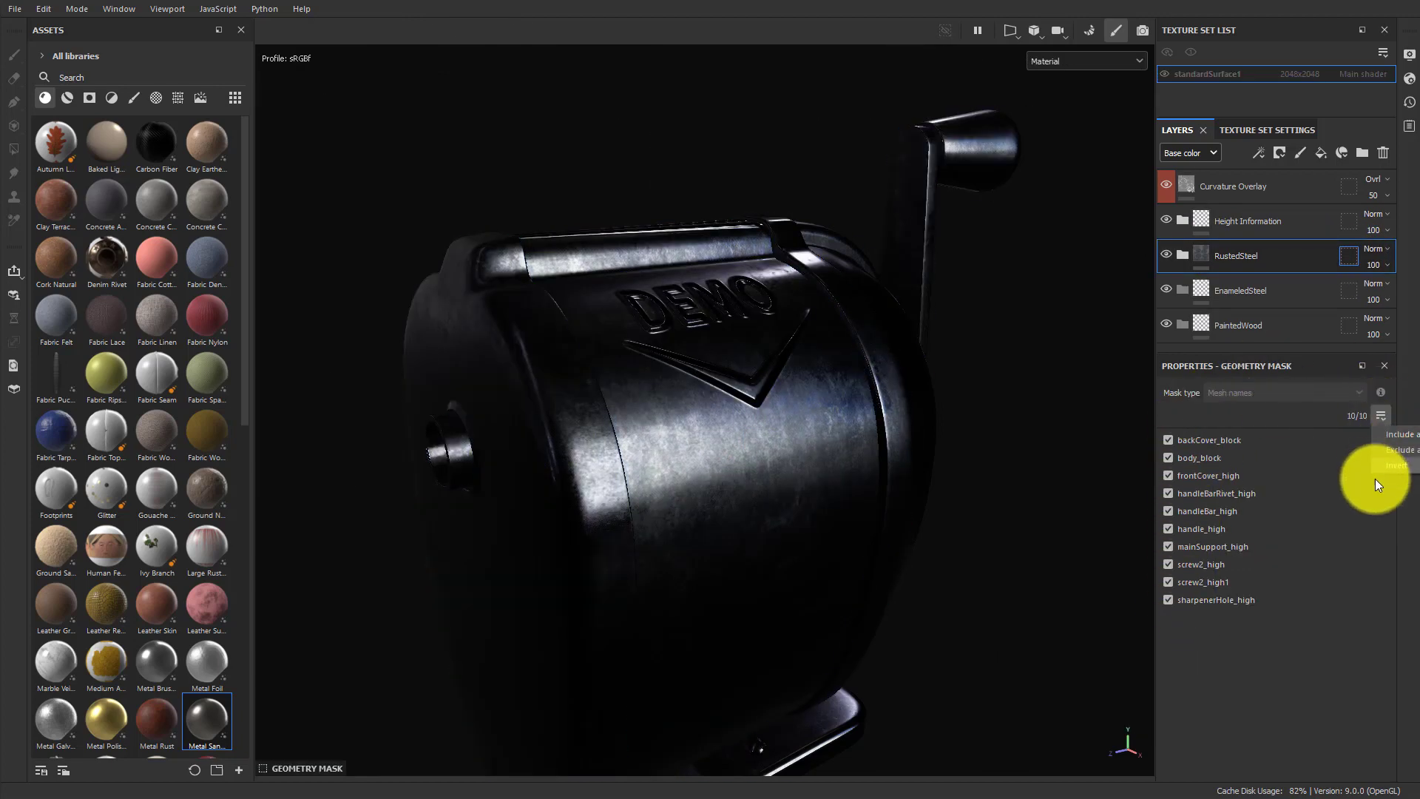
{"action": "left_click", "coordinate": [1395, 451]}
{"action": "left_click", "coordinate": [700, 601]}
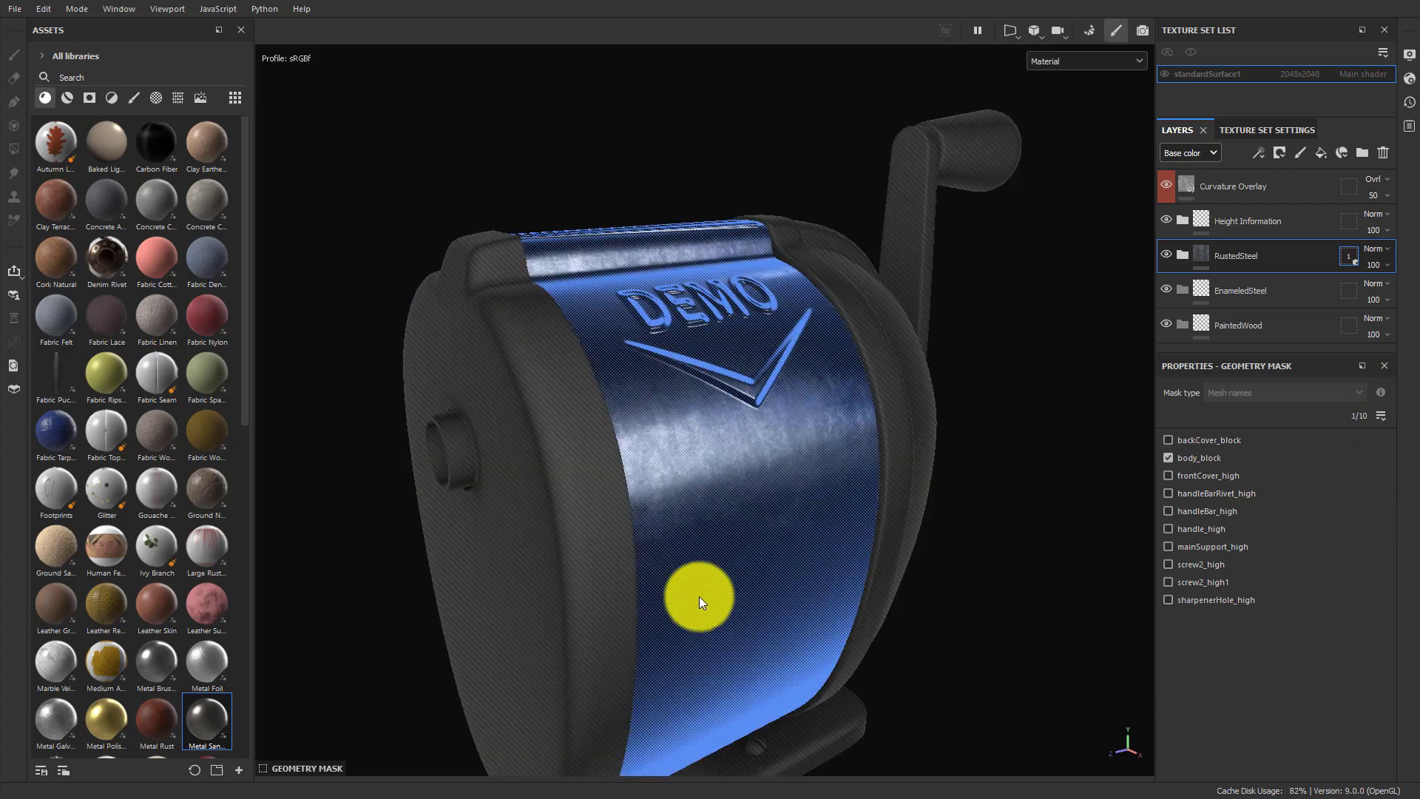
{"action": "left_click", "coordinate": [592, 518]}
{"action": "left_click", "coordinate": [880, 387]}
{"action": "left_click_drag", "start_coordinate": [969, 541], "coordinate": [516, 463], "text": "alt"}
{"action": "left_click", "coordinate": [819, 613]}
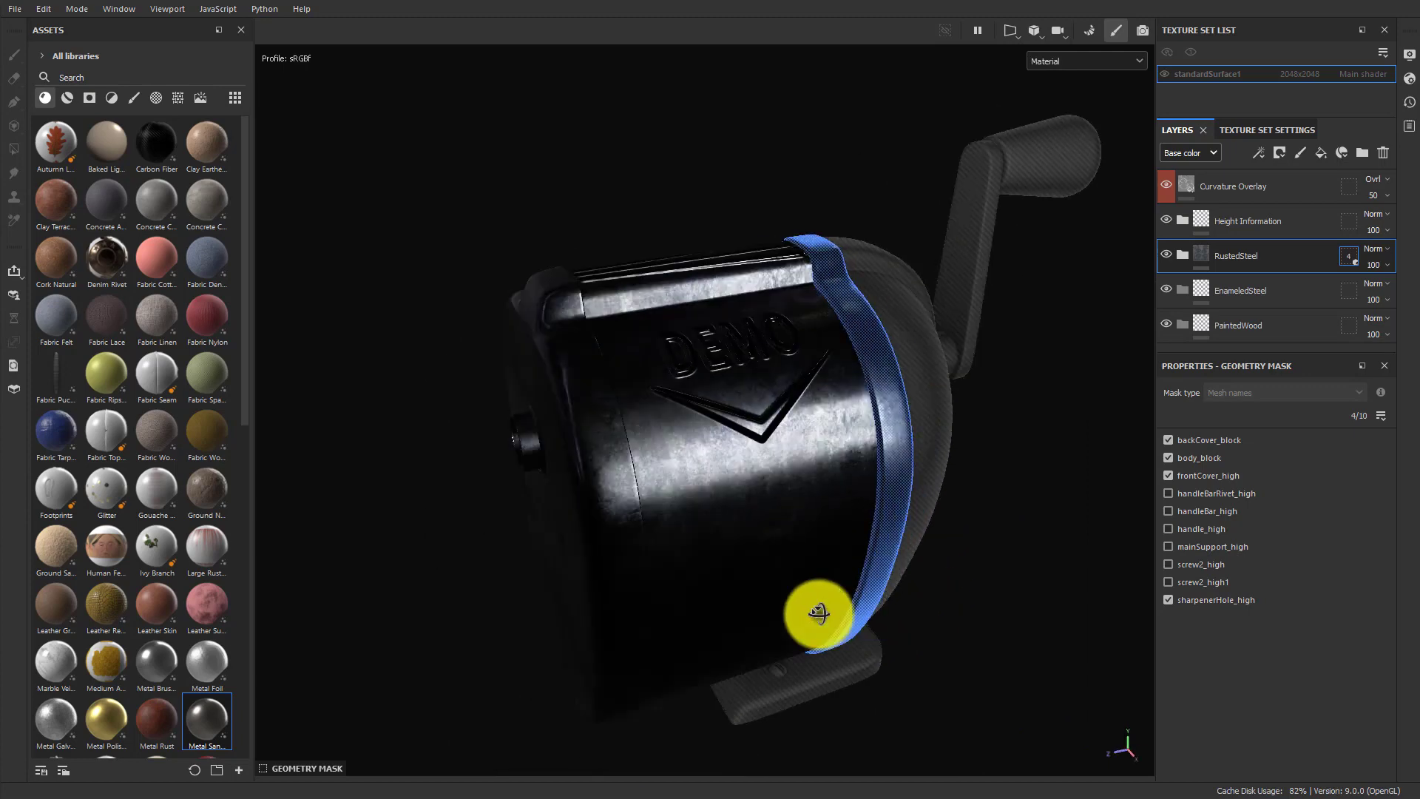
{"action": "left_click_drag", "start_coordinate": [818, 613], "coordinate": [849, 431], "text": "alt"}
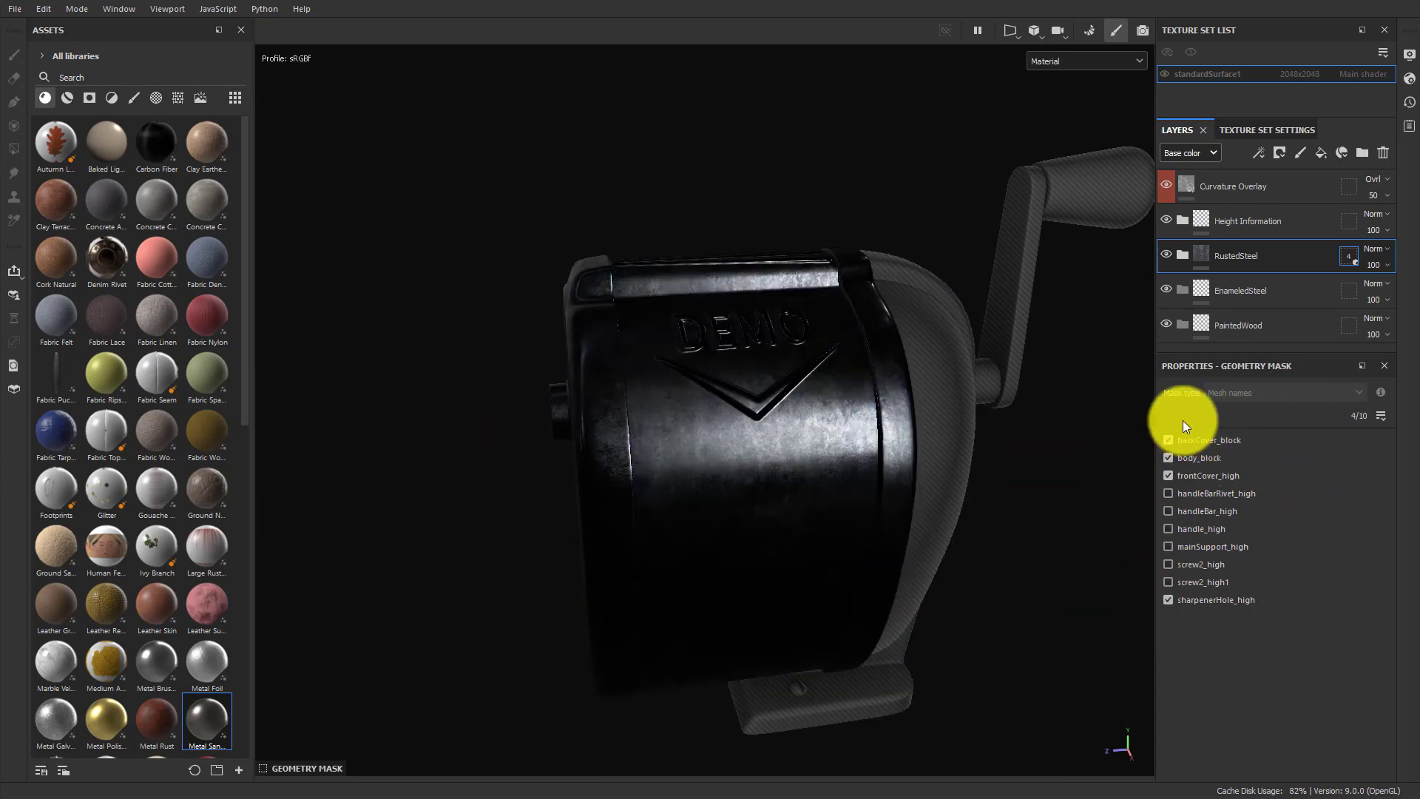
Exclude the four chosen meshes from the RustedSteel geometry mask one by one, and include all meshes again.
{"action": "left_click", "coordinate": [1168, 439]}
{"action": "left_click", "coordinate": [1168, 457]}
{"action": "left_click", "coordinate": [1168, 474]}
{"action": "left_click", "coordinate": [1169, 599]}
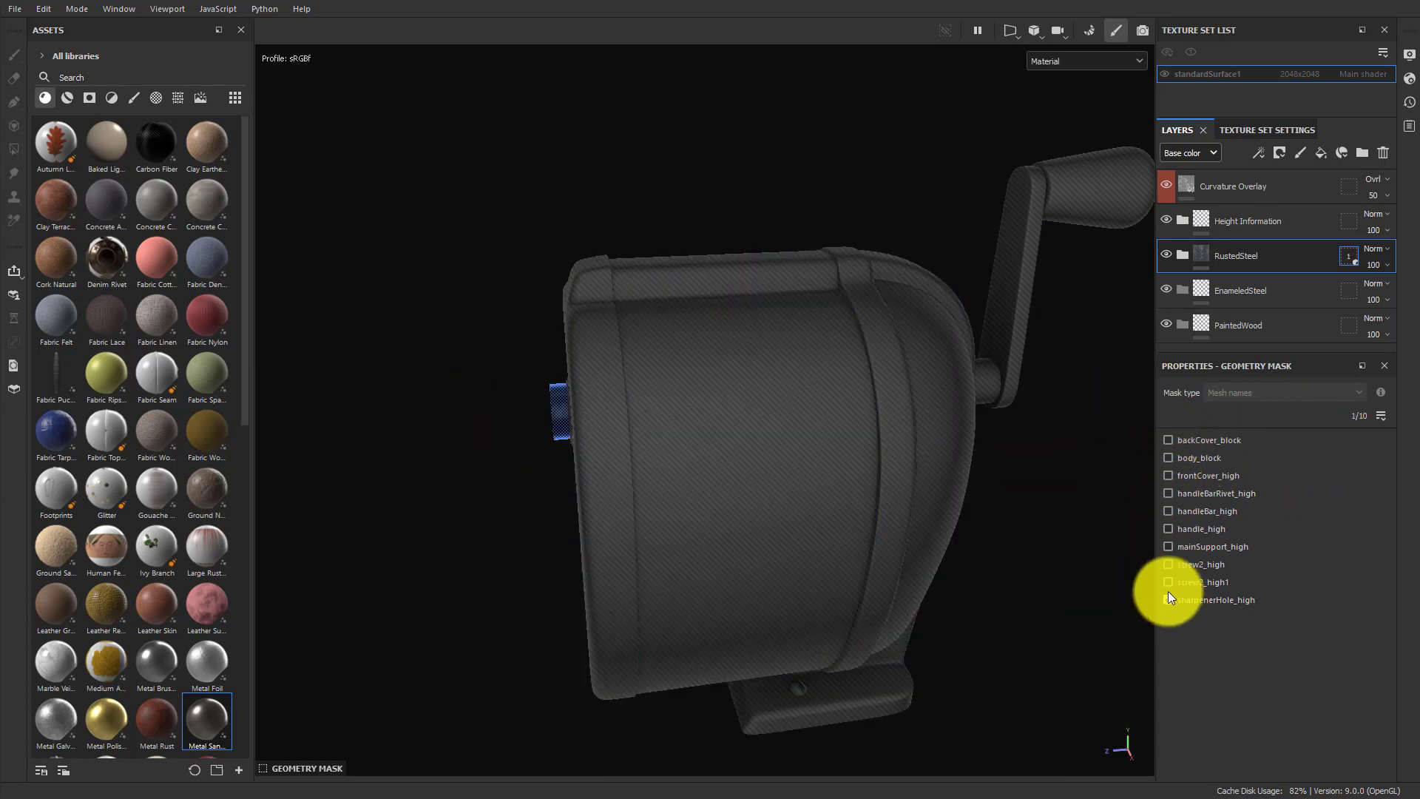
{"action": "left_click", "coordinate": [1182, 255]}
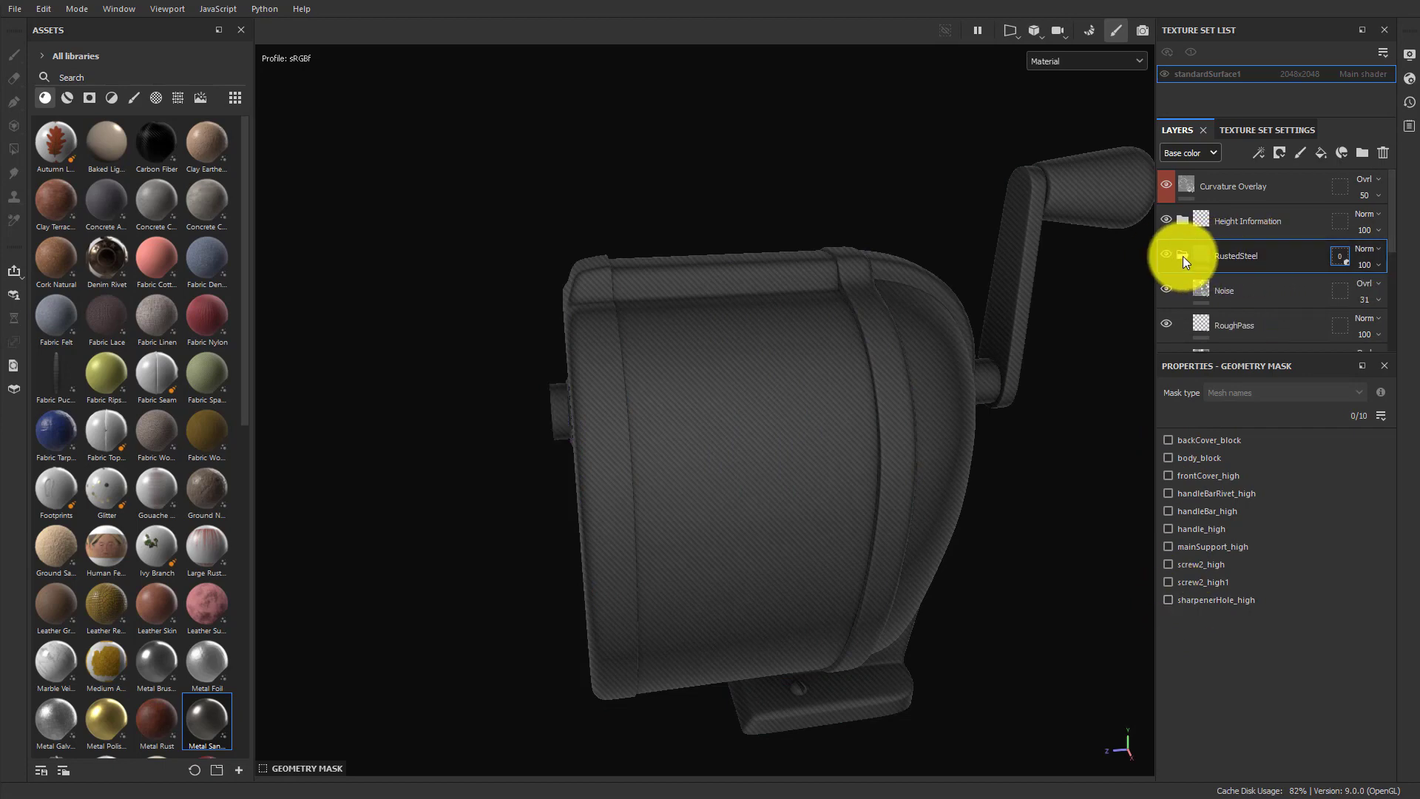
{"action": "left_click", "coordinate": [1182, 256]}
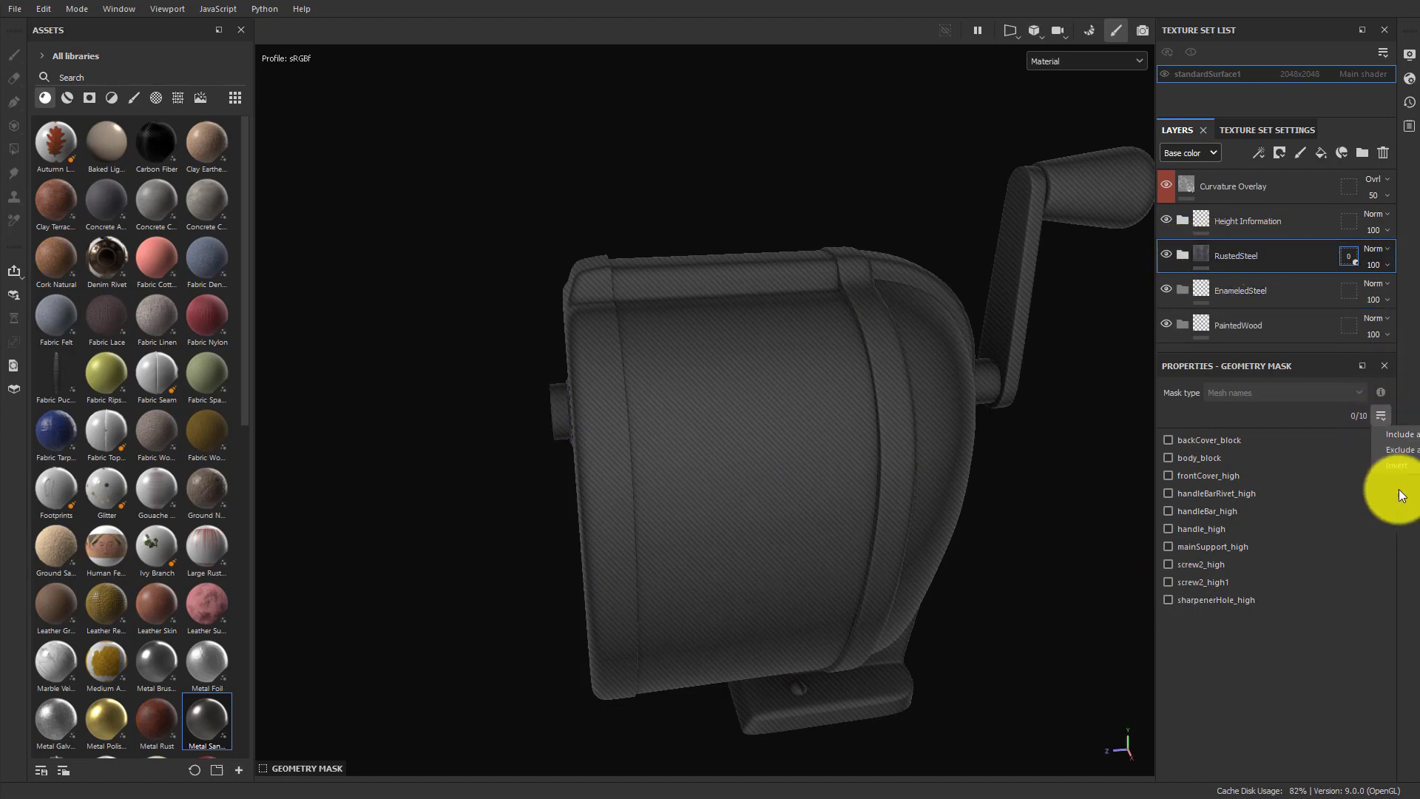
{"action": "left_click", "coordinate": [1380, 415]}
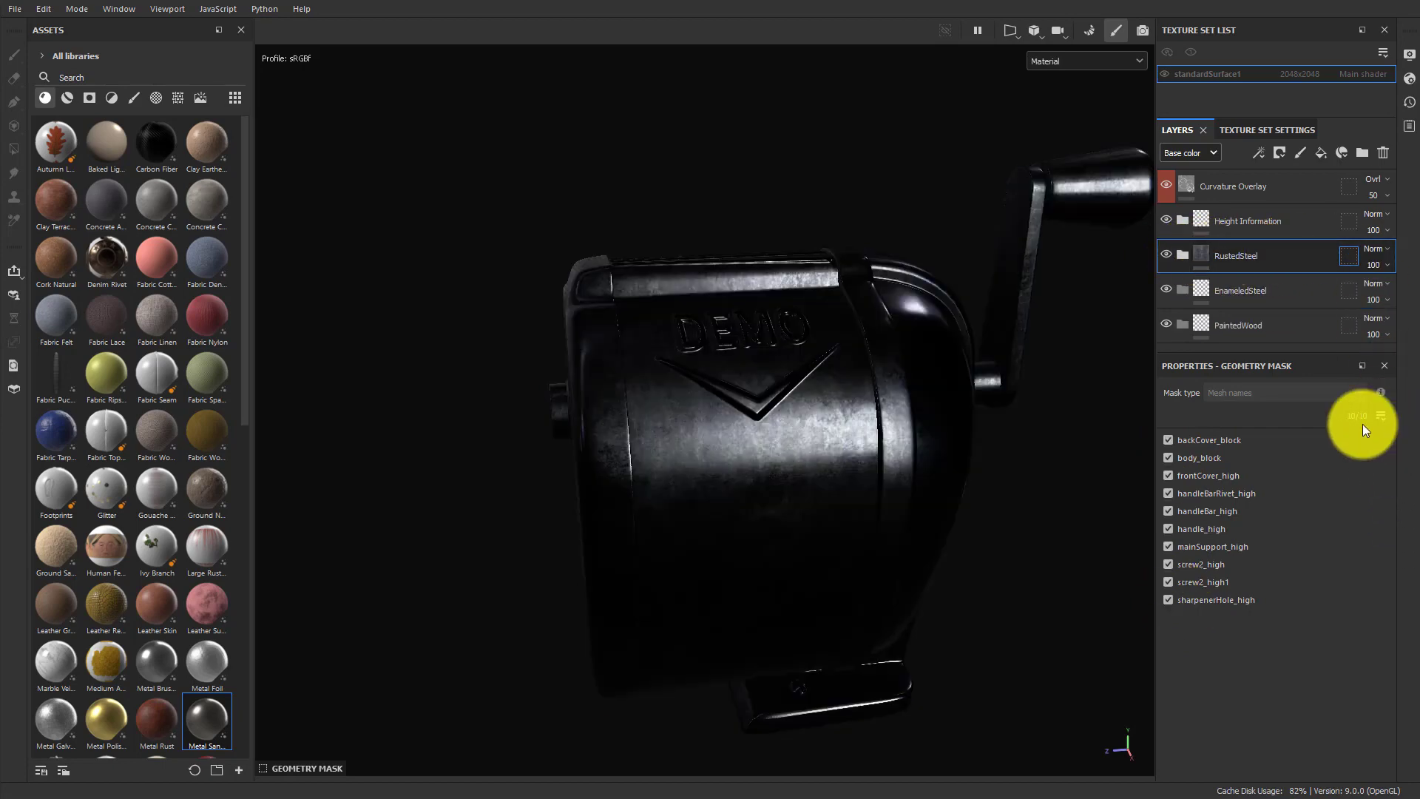
Add a black mask to the RustedSteel folder and try revealing a few body faces with Polygon Fill.
{"action": "right_click", "coordinate": [1294, 262]}
{"action": "left_click", "coordinate": [1281, 260]}
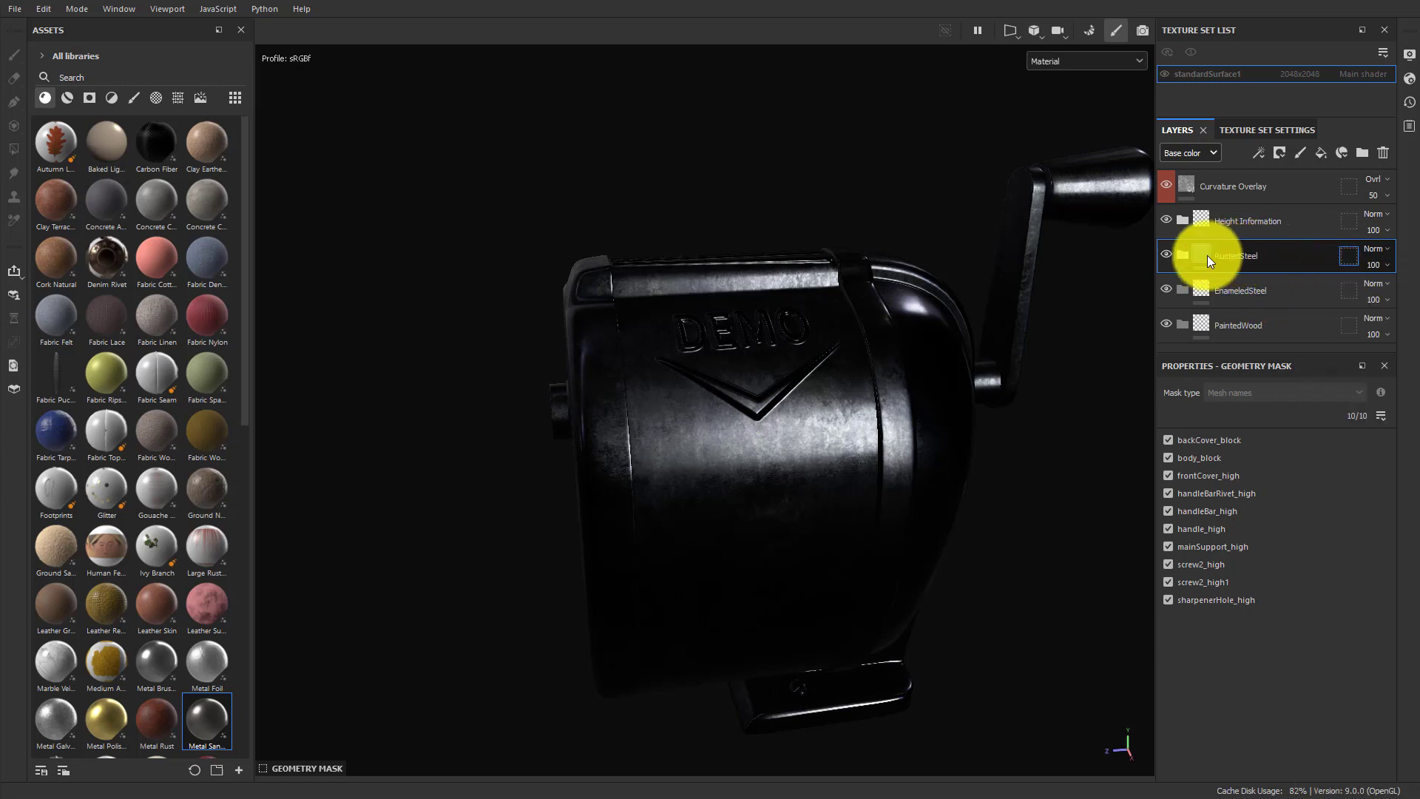
{"action": "right_click", "coordinate": [1262, 257]}
{"action": "left_click", "coordinate": [1340, 290]}
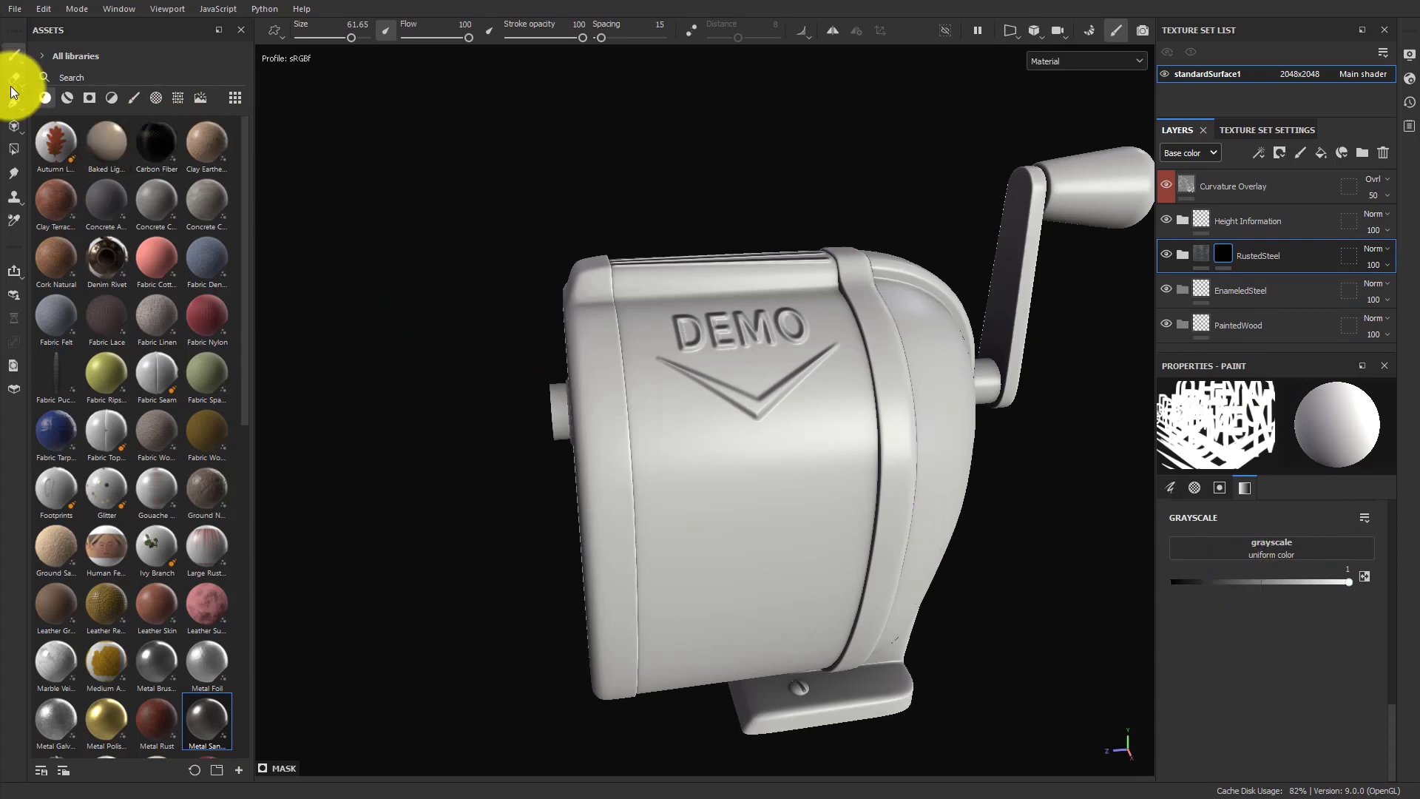
{"action": "left_click", "coordinate": [14, 152]}
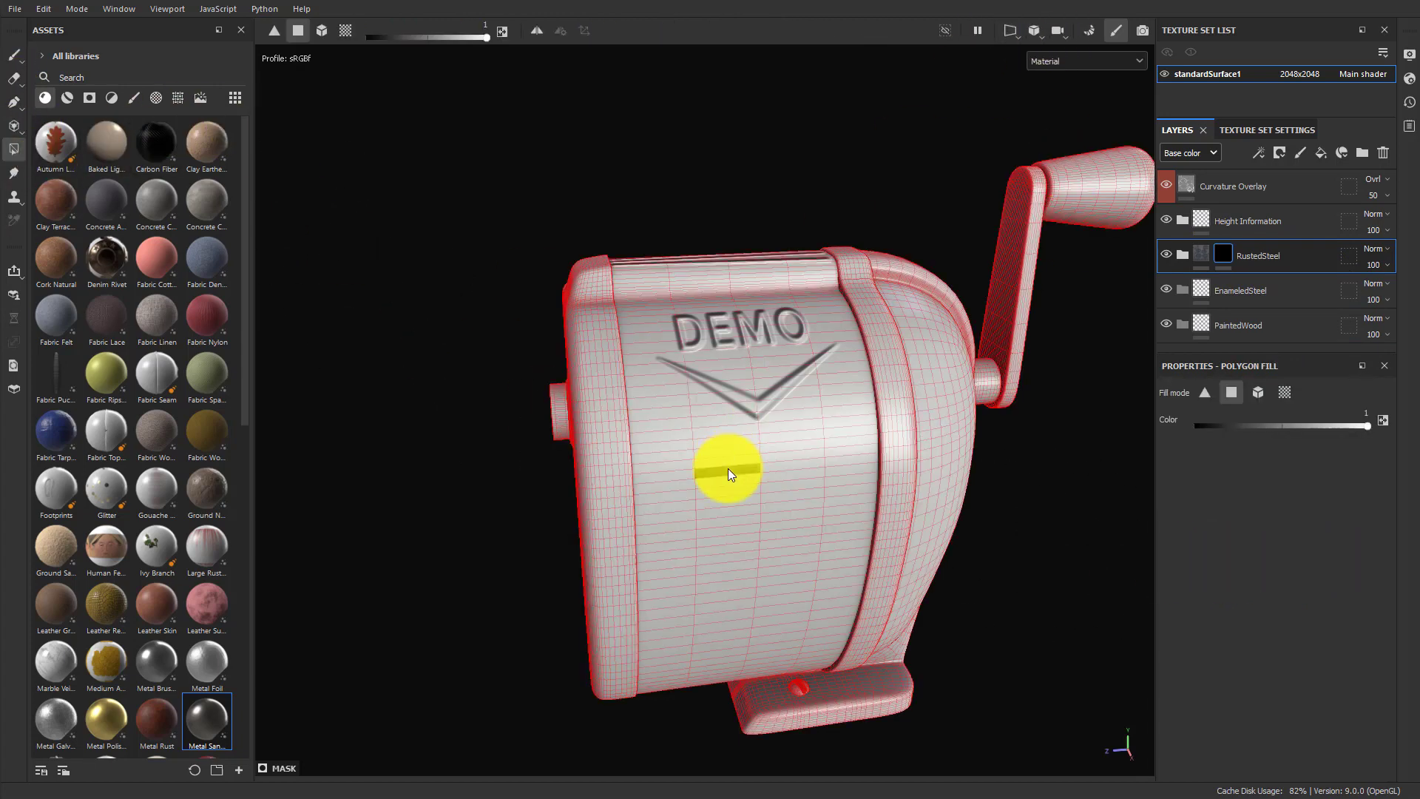
Show the 3D and 2D views side by side with the UV layout in view.
{"action": "left_click", "coordinate": [1015, 31]}
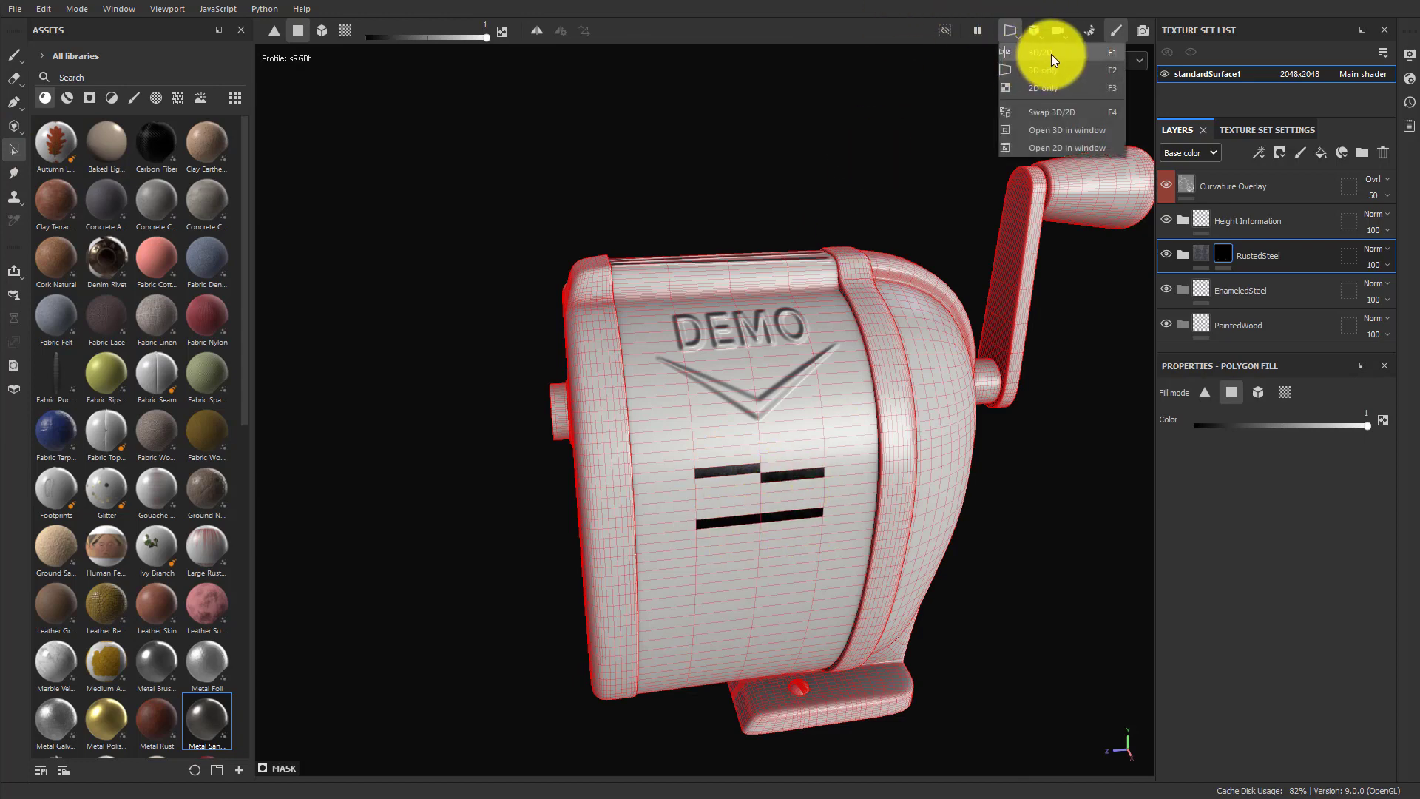
{"action": "left_click", "coordinate": [1050, 55]}
{"action": "scroll", "coordinate": [872, 370], "scroll_direction": "down", "scroll_amount": 5}
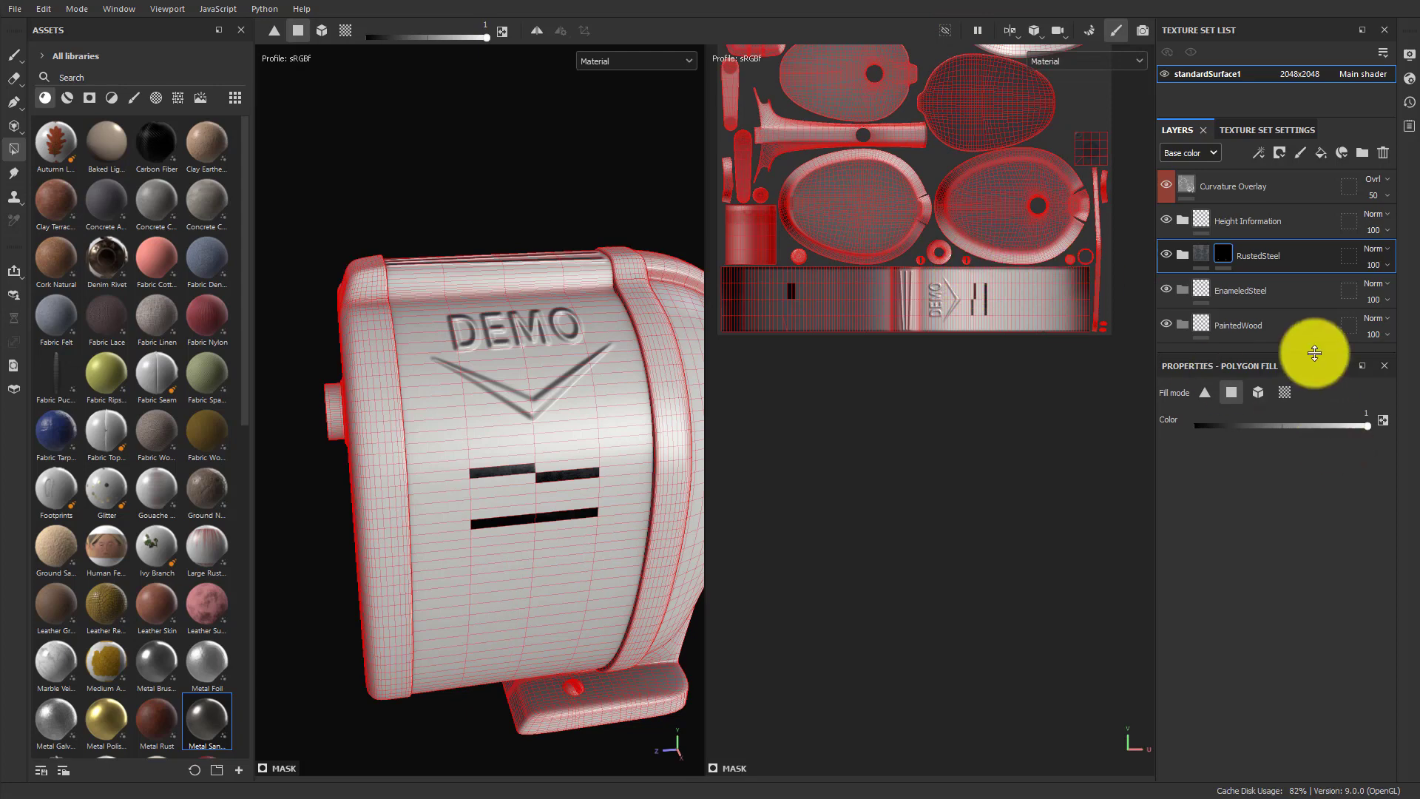
Fill the UV shells of the body, both covers and the sharpener hole into the mask using UV chunk fill.
{"action": "left_click", "coordinate": [1284, 396]}
{"action": "left_click", "coordinate": [863, 288]}
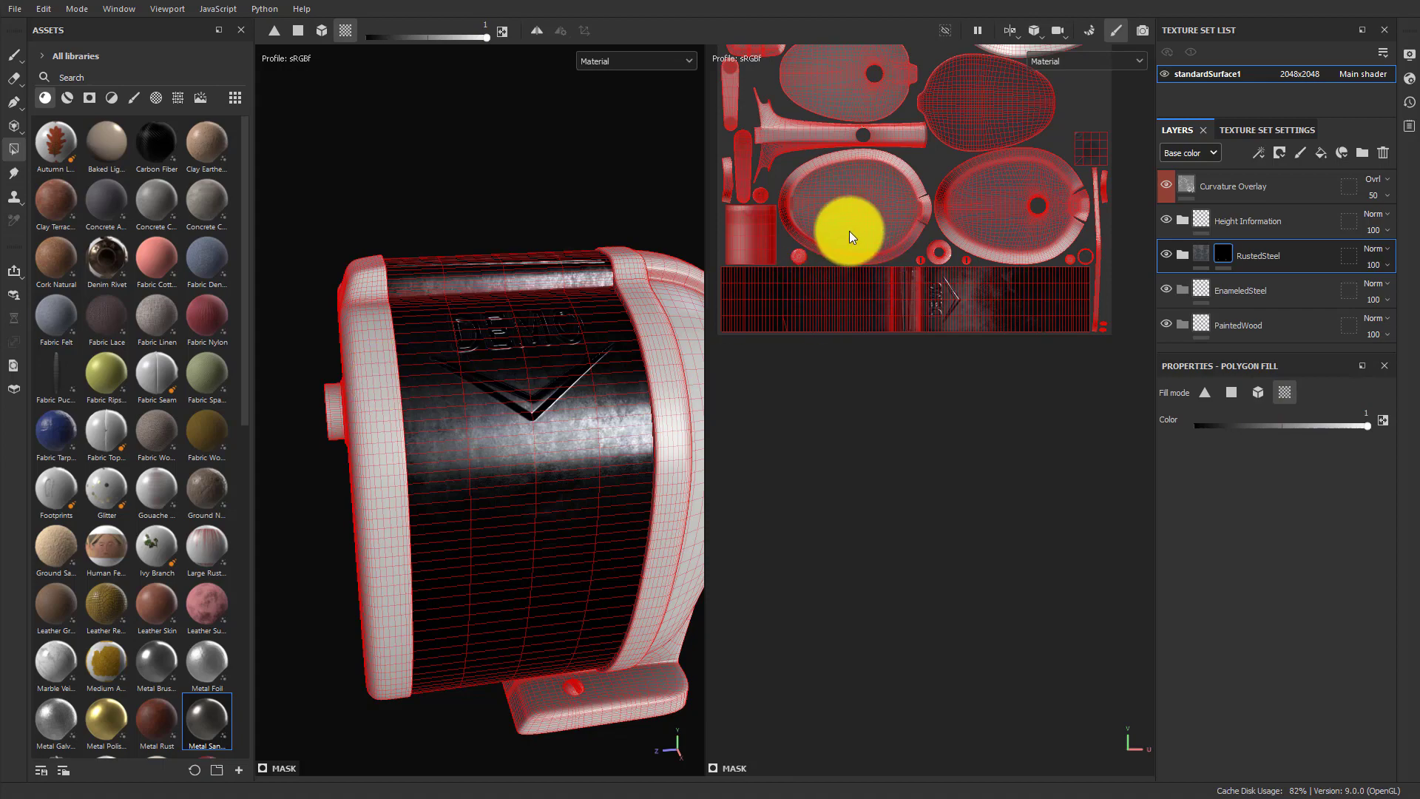
{"action": "left_click_drag", "start_coordinate": [390, 392], "coordinate": [300, 410], "text": "alt"}
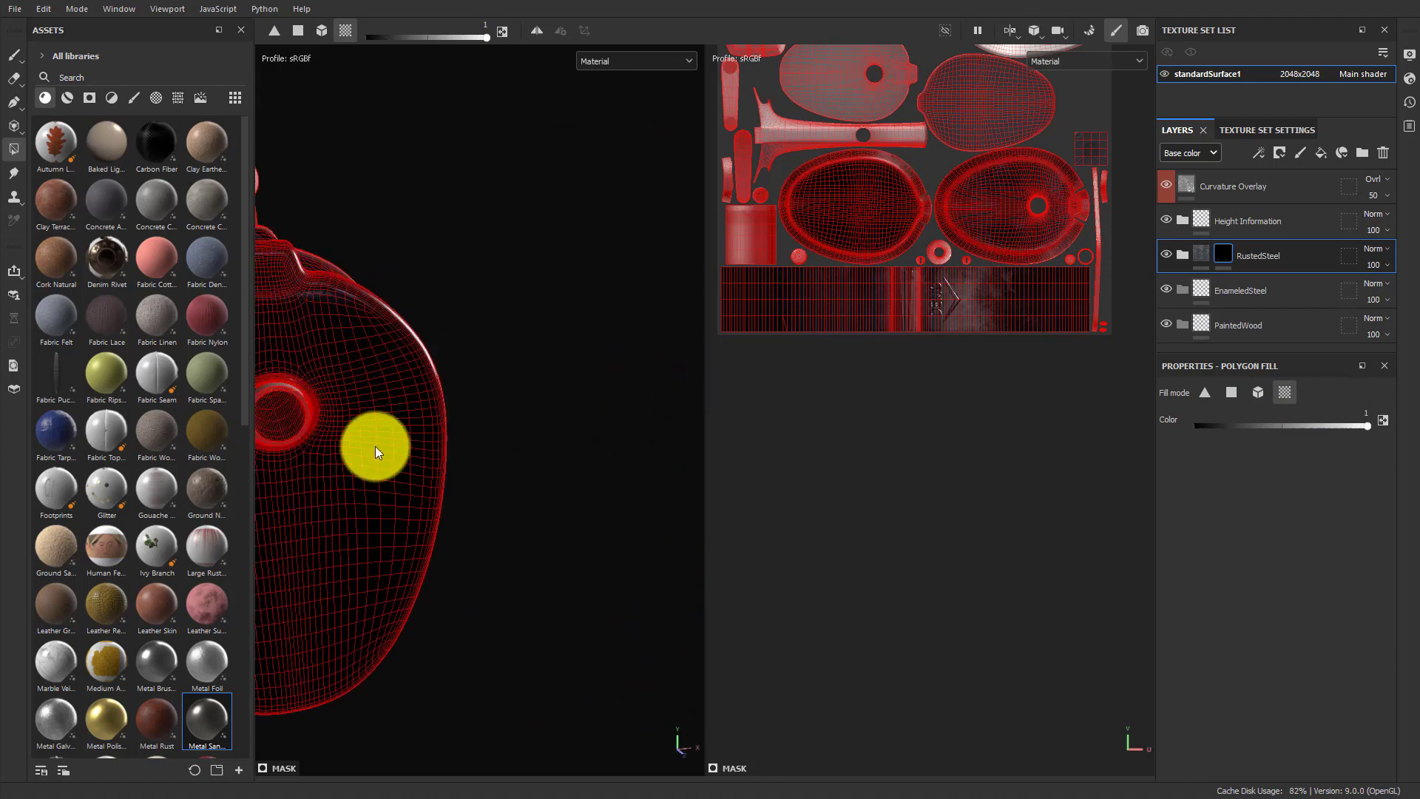
{"action": "left_click_drag", "start_coordinate": [375, 445], "coordinate": [694, 295], "text": "alt"}
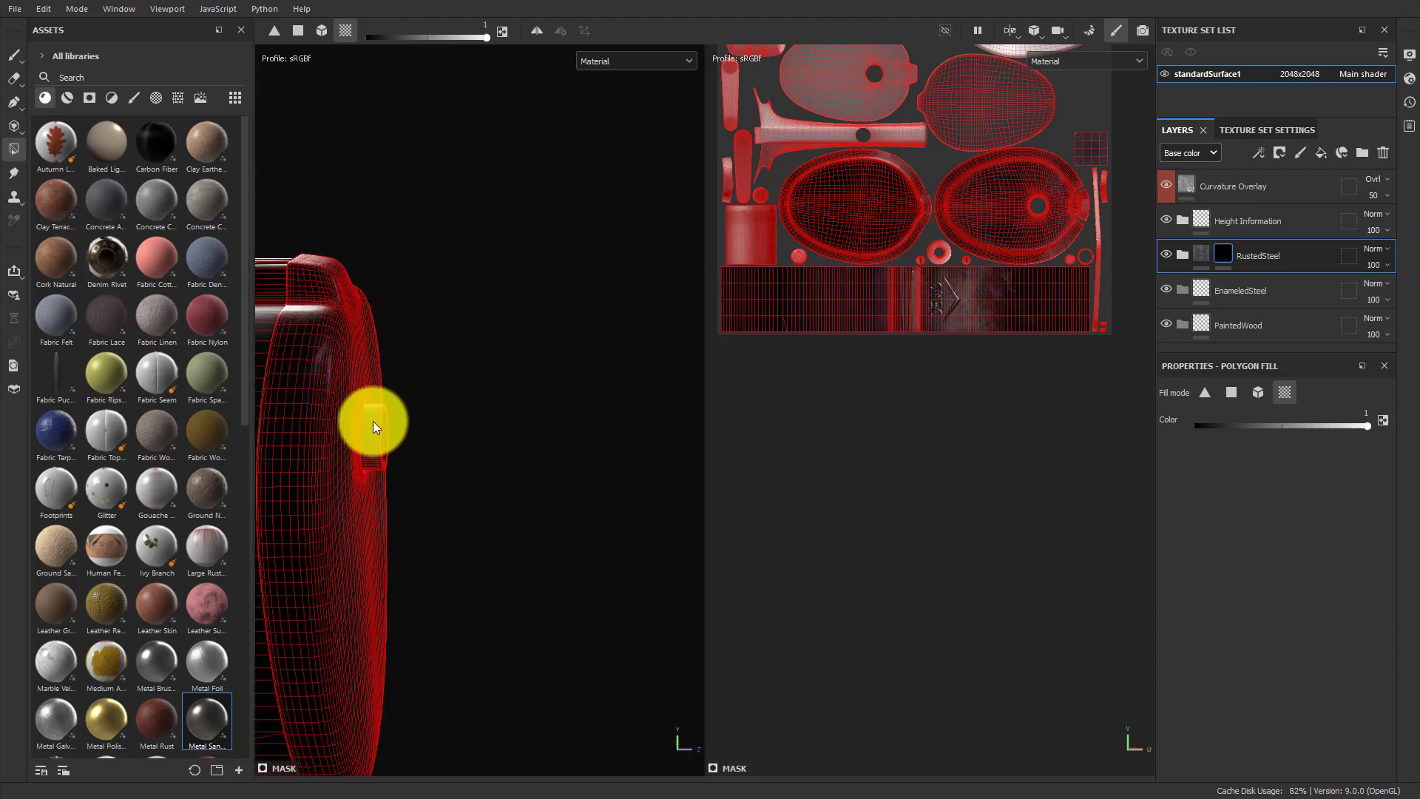
{"action": "mouse_move", "coordinate": [495, 453]}
{"action": "left_mouse_down", "text": "alt"}
{"action": "mouse_move", "coordinate": [301, 428]}
{"action": "mouse_move", "coordinate": [482, 428]}
{"action": "left_mouse_up", "text": "alt"}
Remove the painted black mask from the RustedSteel folder.
{"action": "left_click", "coordinate": [1279, 254]}
{"action": "right_click", "coordinate": [1258, 258]}
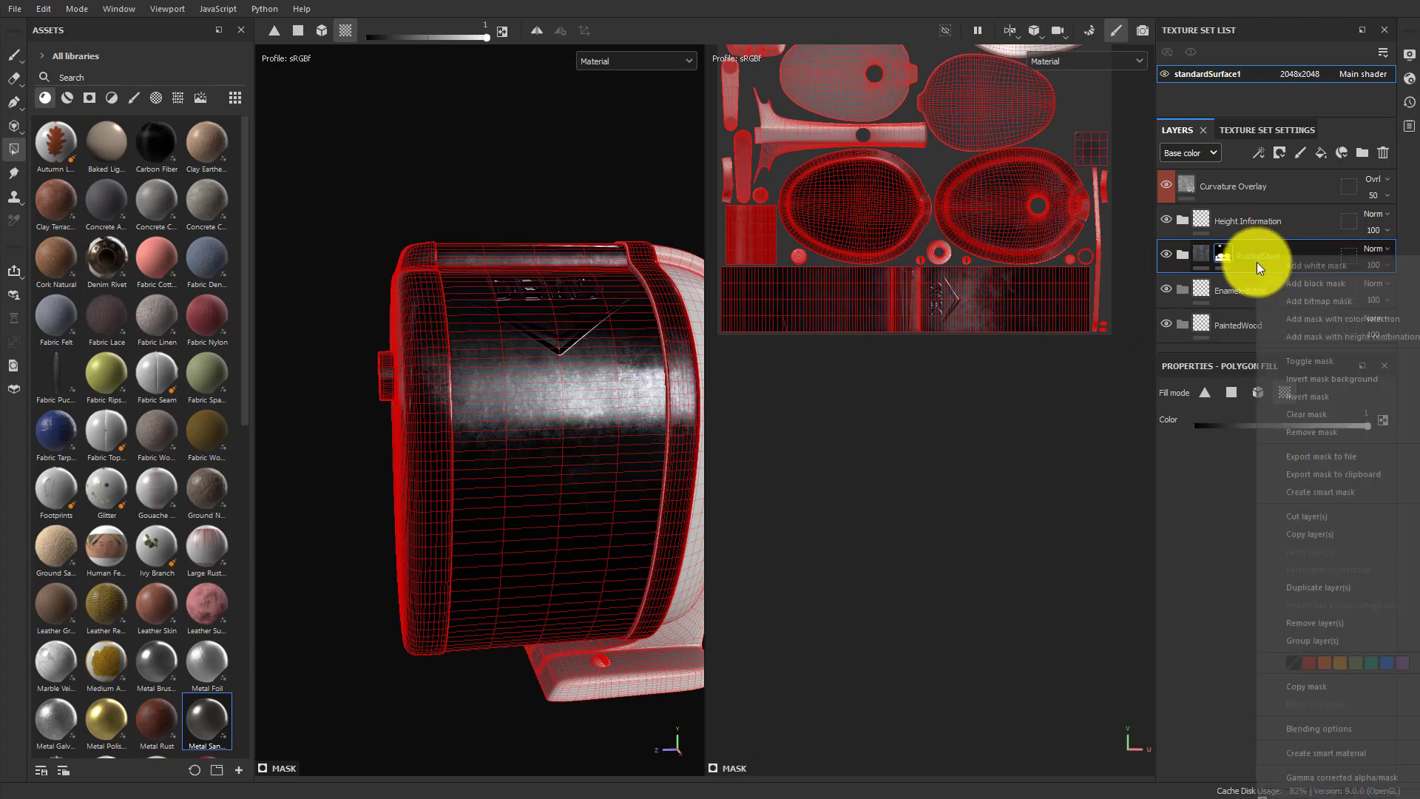
{"action": "left_click", "coordinate": [1312, 432]}
Exclude all meshes from the RustedSteel geometry mask, and include only body_block, backCover_block, frontCover_high and sharpenerHole_high.
{"action": "left_click", "coordinate": [1348, 257]}
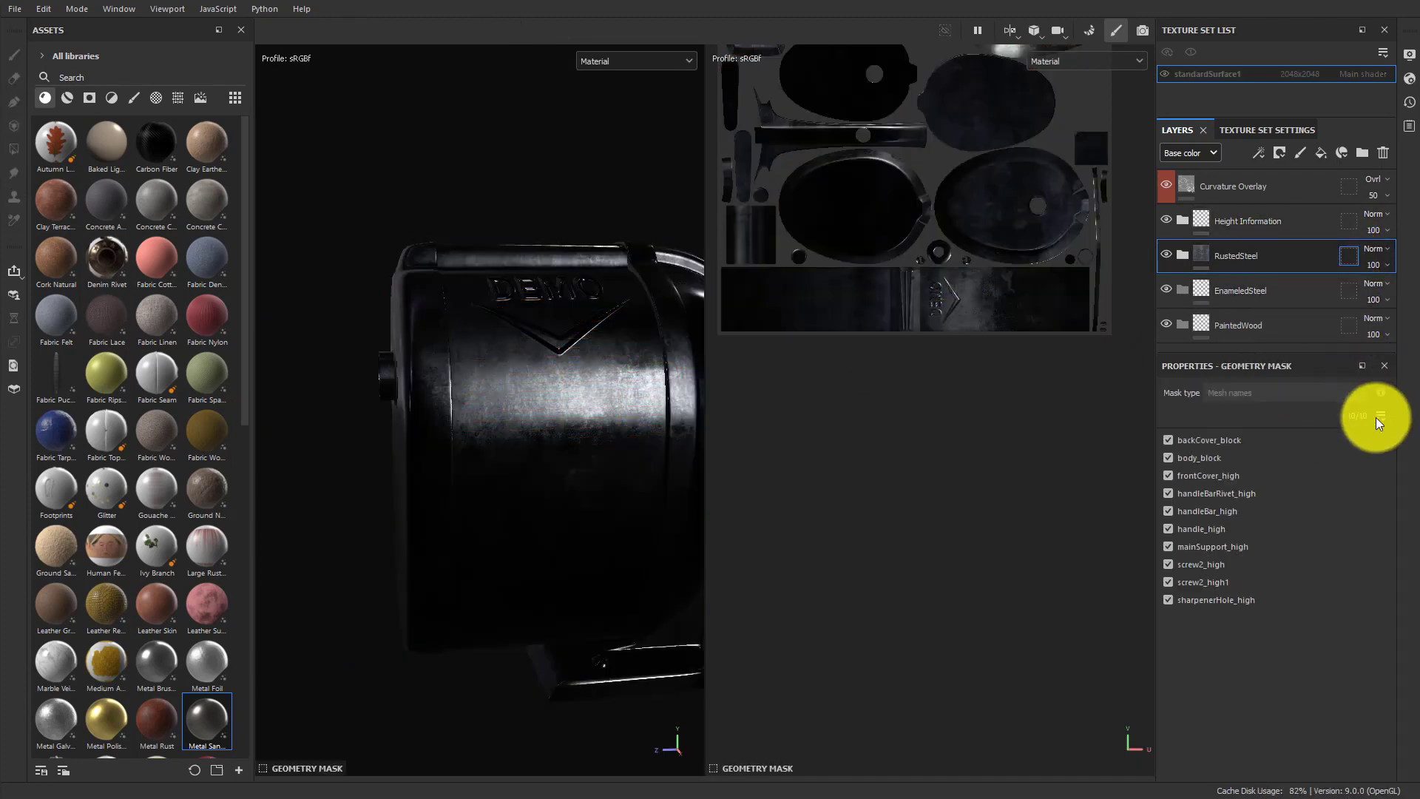
{"action": "left_click", "coordinate": [1380, 415]}
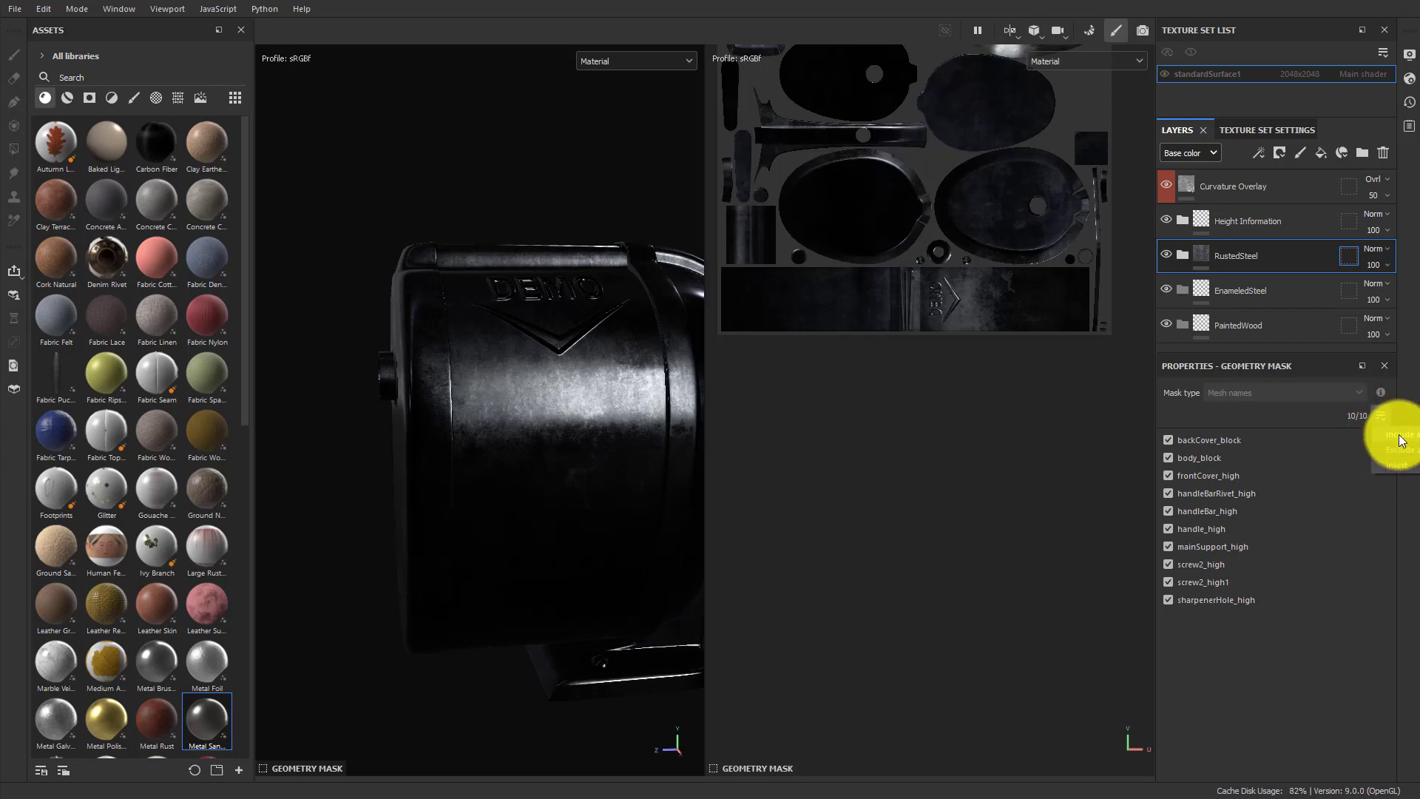
{"action": "left_click", "coordinate": [1395, 450]}
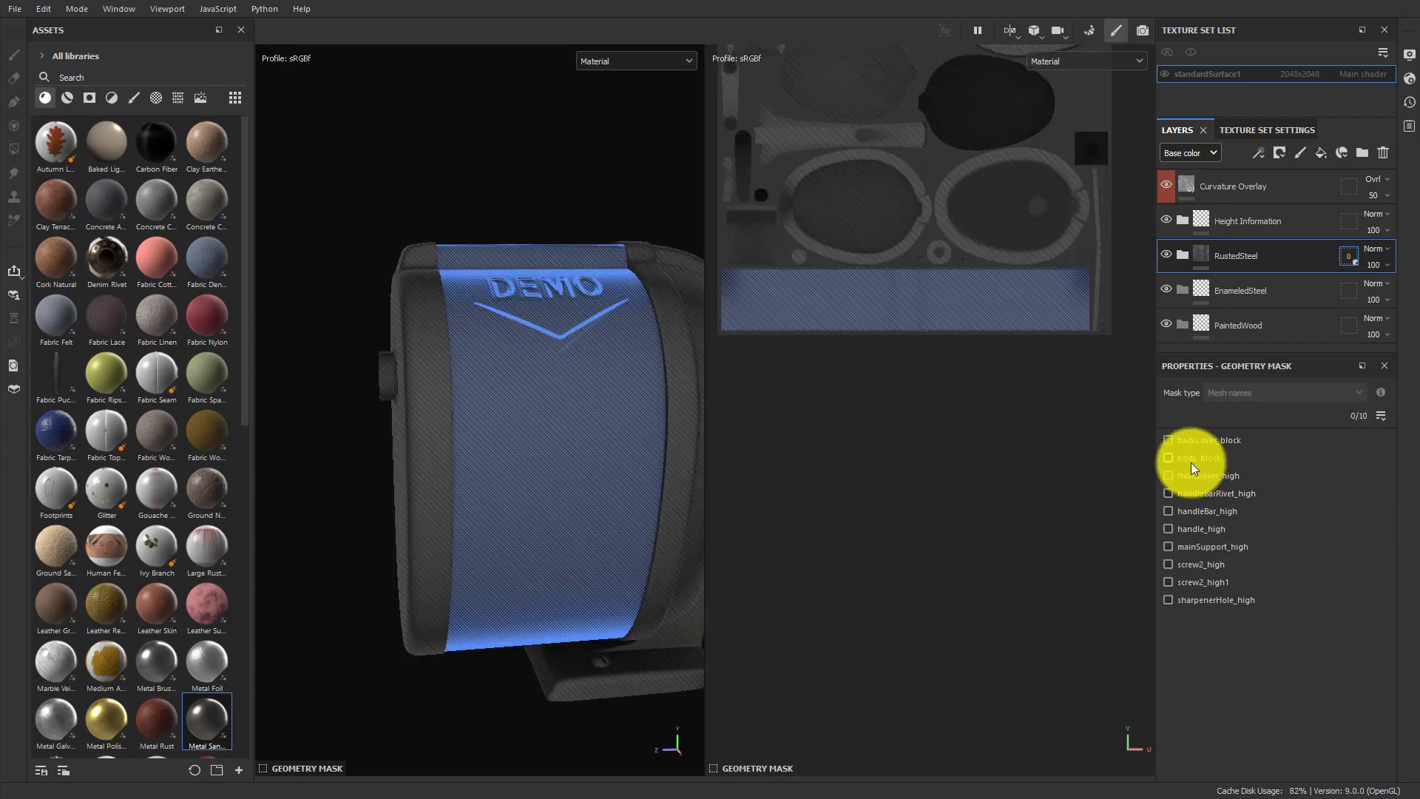
{"action": "left_click", "coordinate": [652, 408]}
{"action": "left_click", "coordinate": [679, 408]}
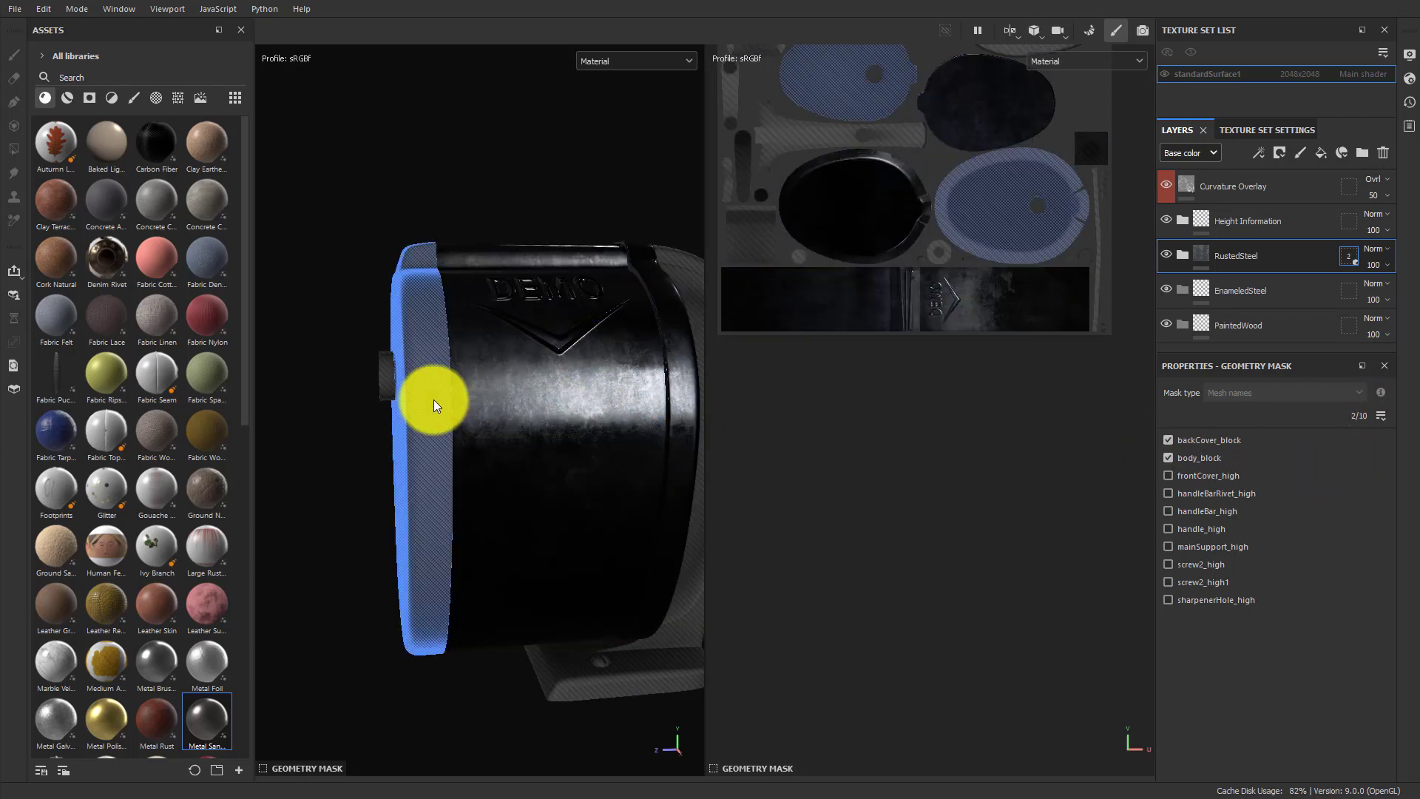
{"action": "left_click", "coordinate": [433, 399]}
{"action": "left_click", "coordinate": [384, 368]}
{"action": "left_click_drag", "start_coordinate": [398, 522], "coordinate": [412, 466], "text": "alt"}
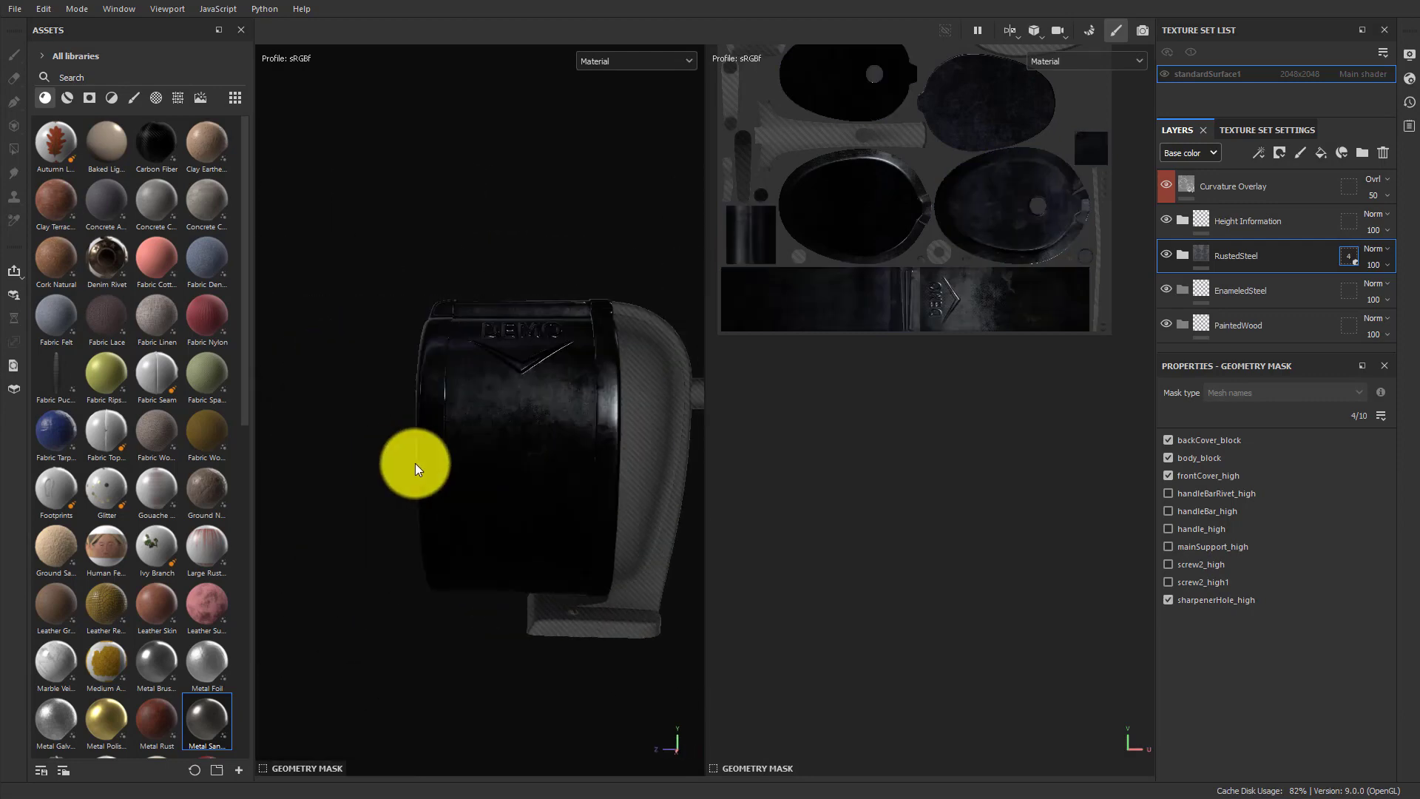
Find the Metal Rust material by searching "rust" and add it as a layer directly above RoughPass inside the RustedSteel folder.
{"action": "left_click", "coordinate": [1184, 254]}
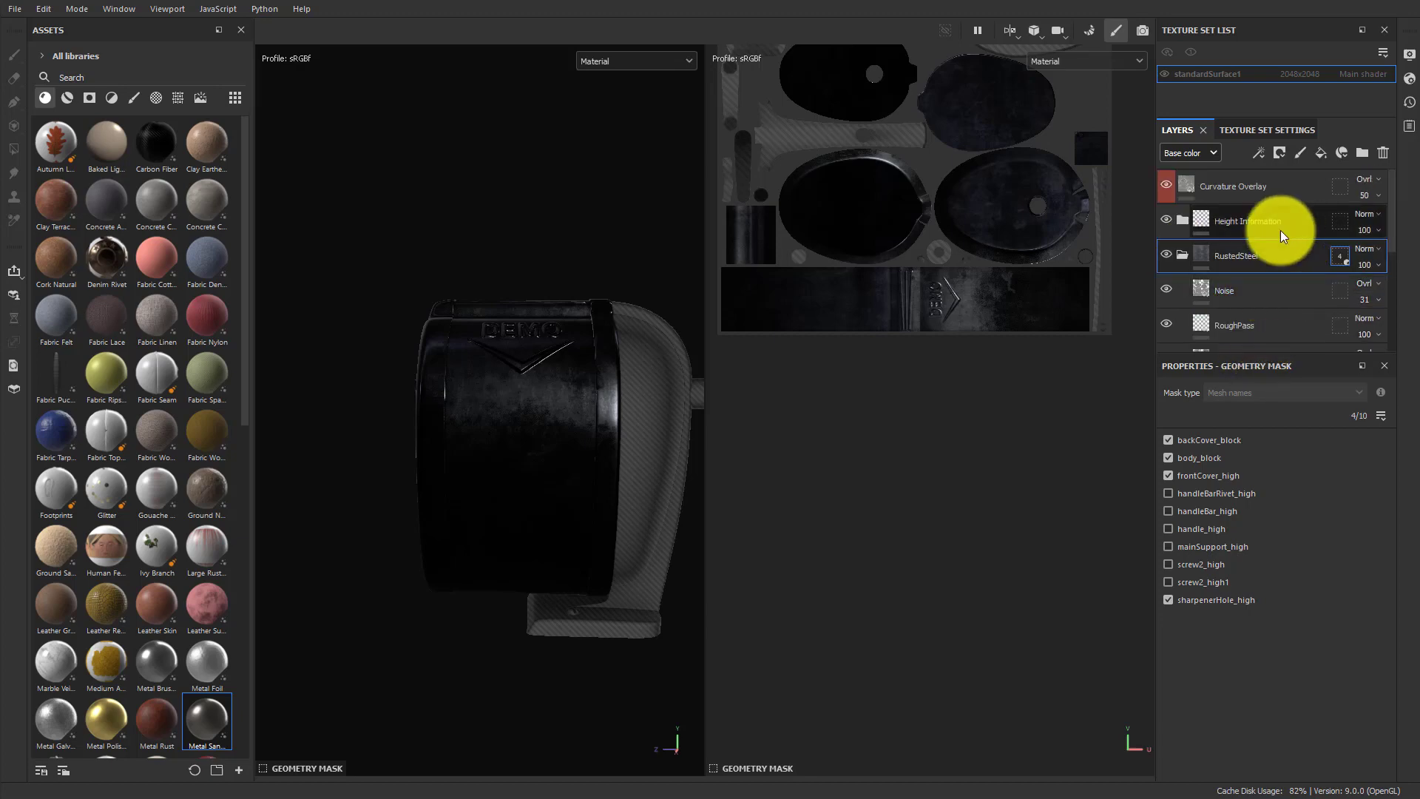
{"action": "left_click", "coordinate": [1262, 326]}
{"action": "scroll", "coordinate": [1294, 292], "scroll_direction": "down", "scroll_amount": 2}
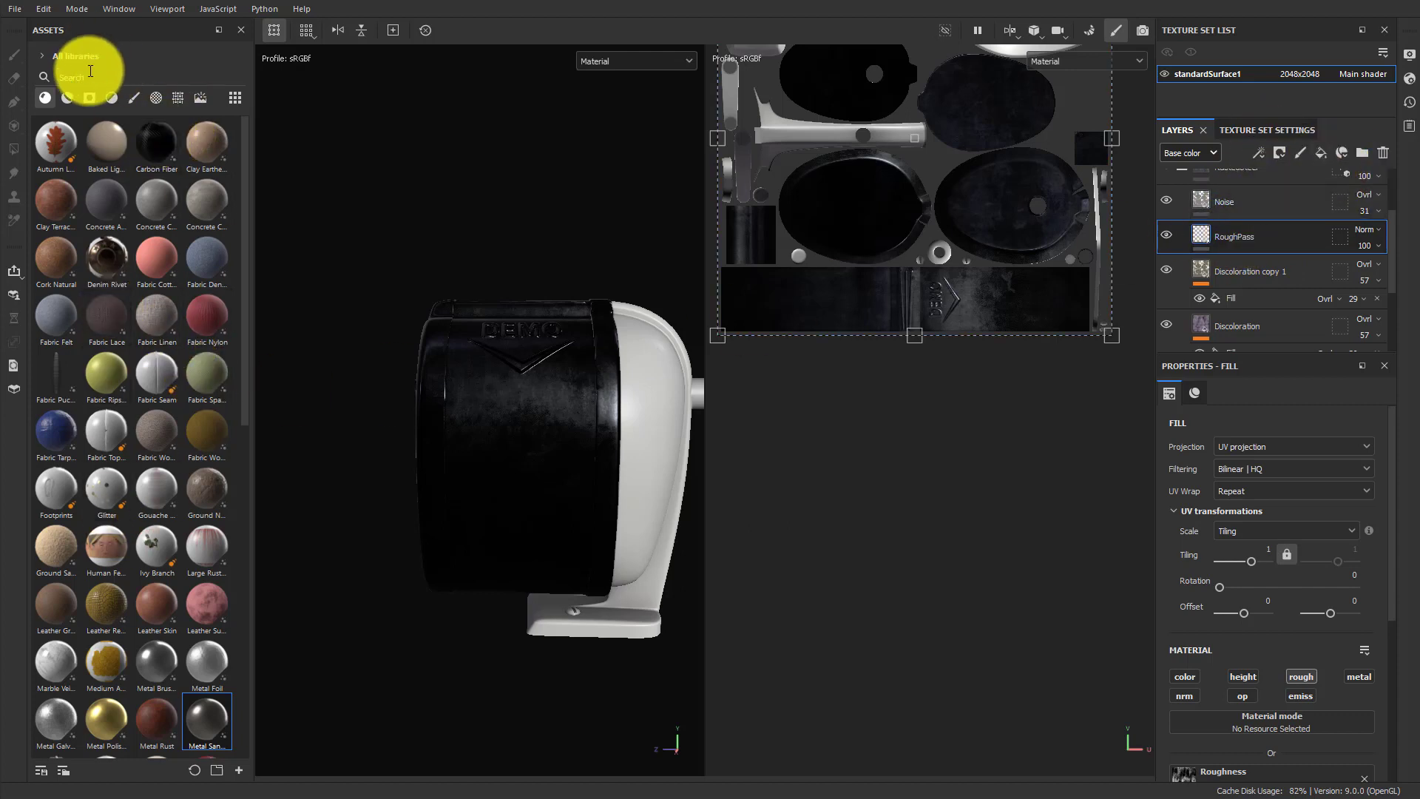
{"action": "type", "text": "rust"}
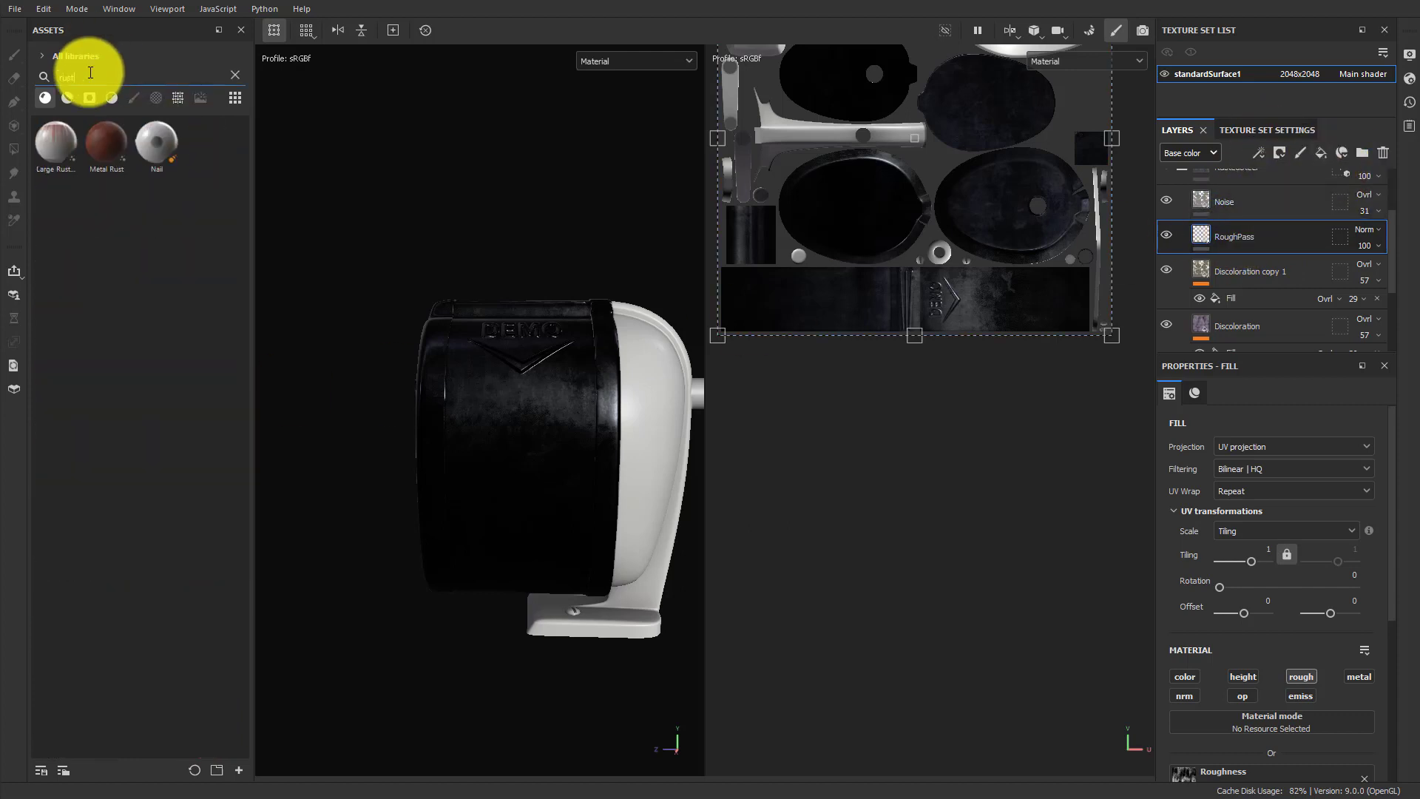
{"action": "left_click_drag", "start_coordinate": [108, 137], "coordinate": [1238, 217]}
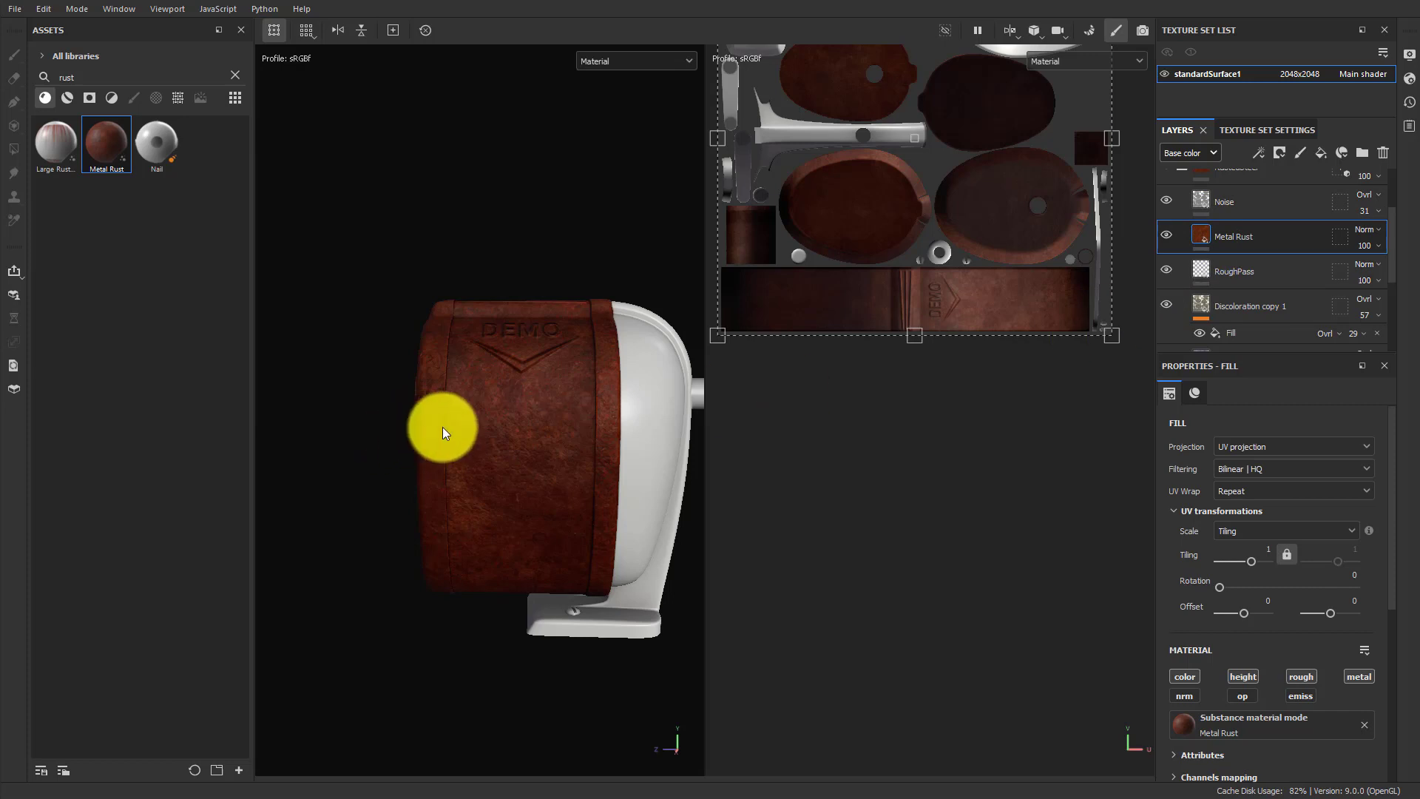
Search the smart masks for "rust".
{"action": "left_click", "coordinate": [235, 75]}
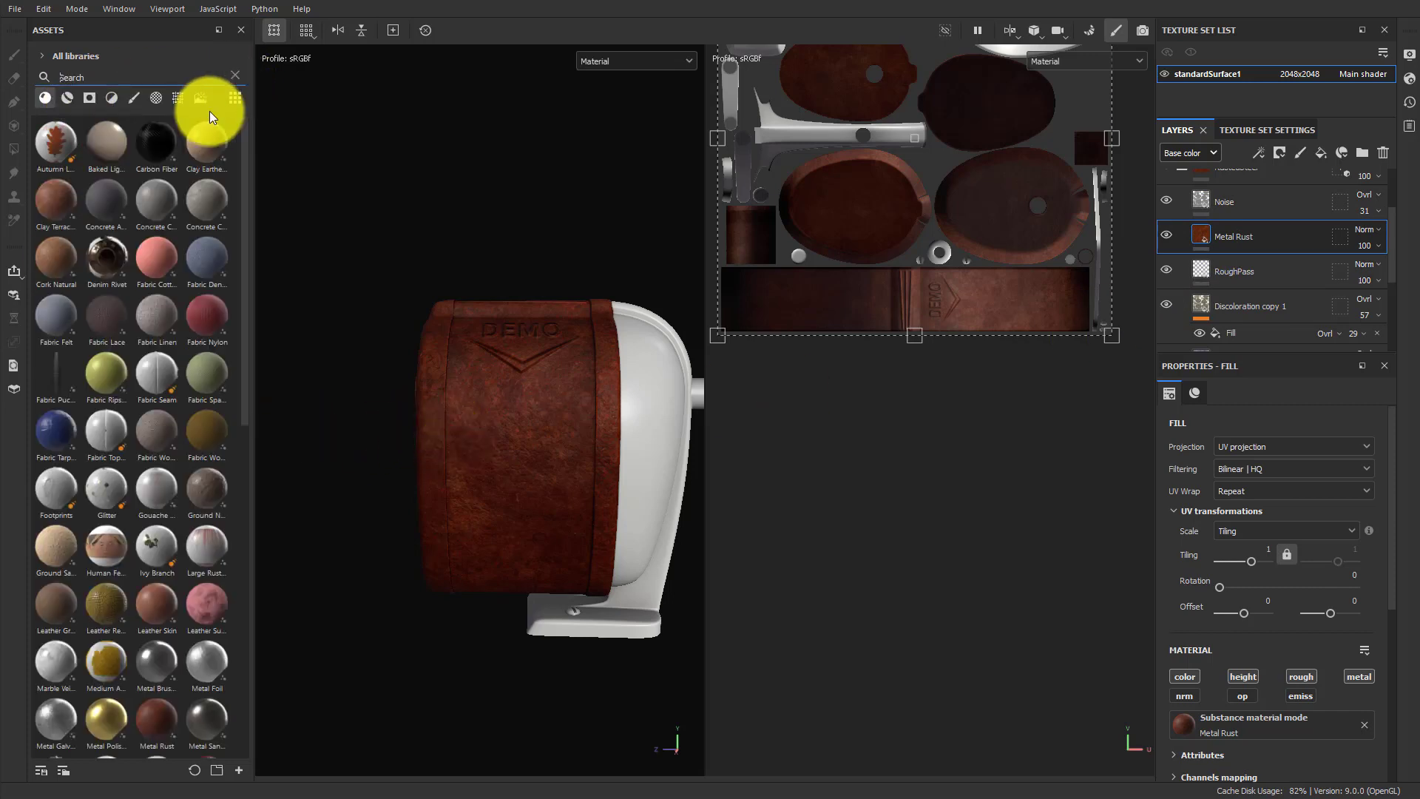
{"action": "left_click", "coordinate": [91, 102]}
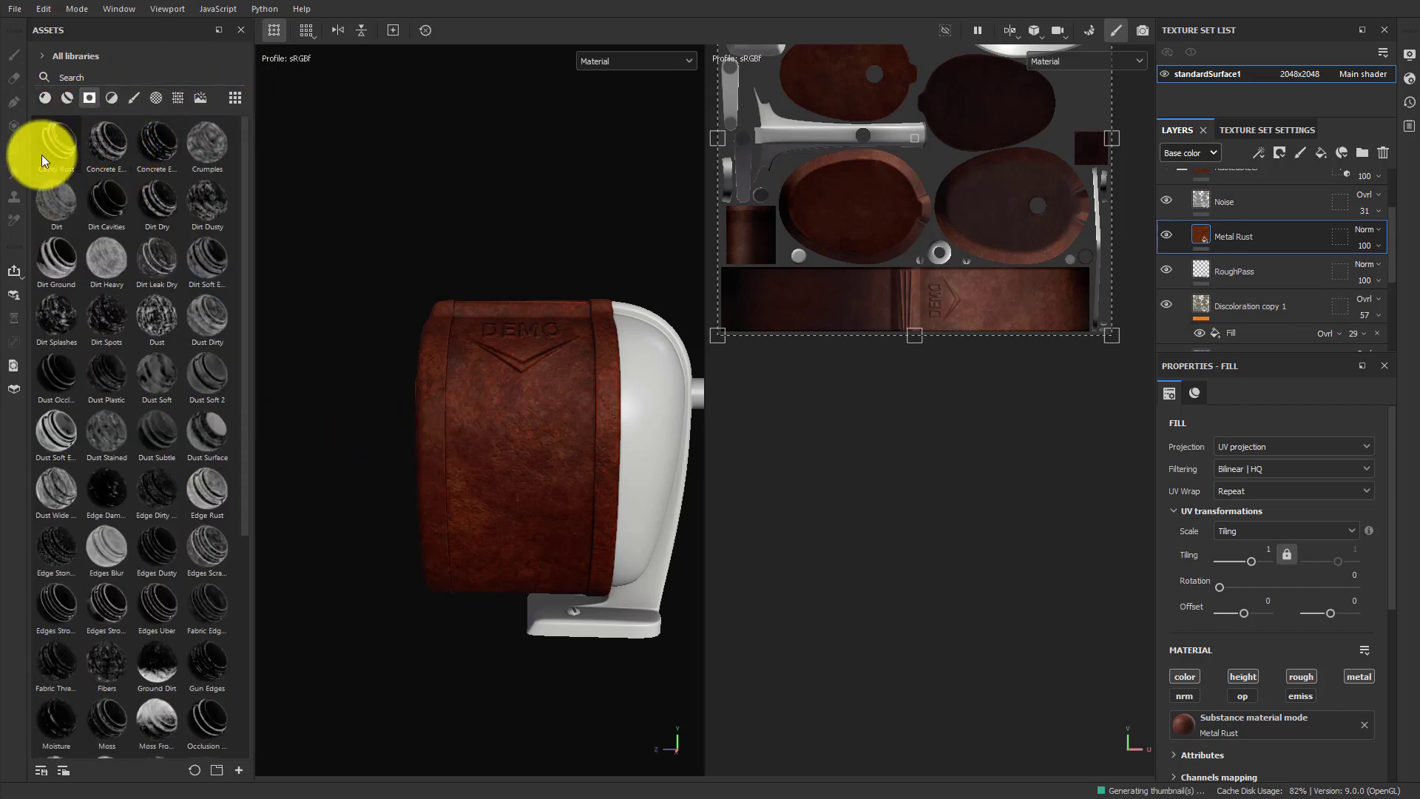
{"action": "left_click", "coordinate": [108, 78]}
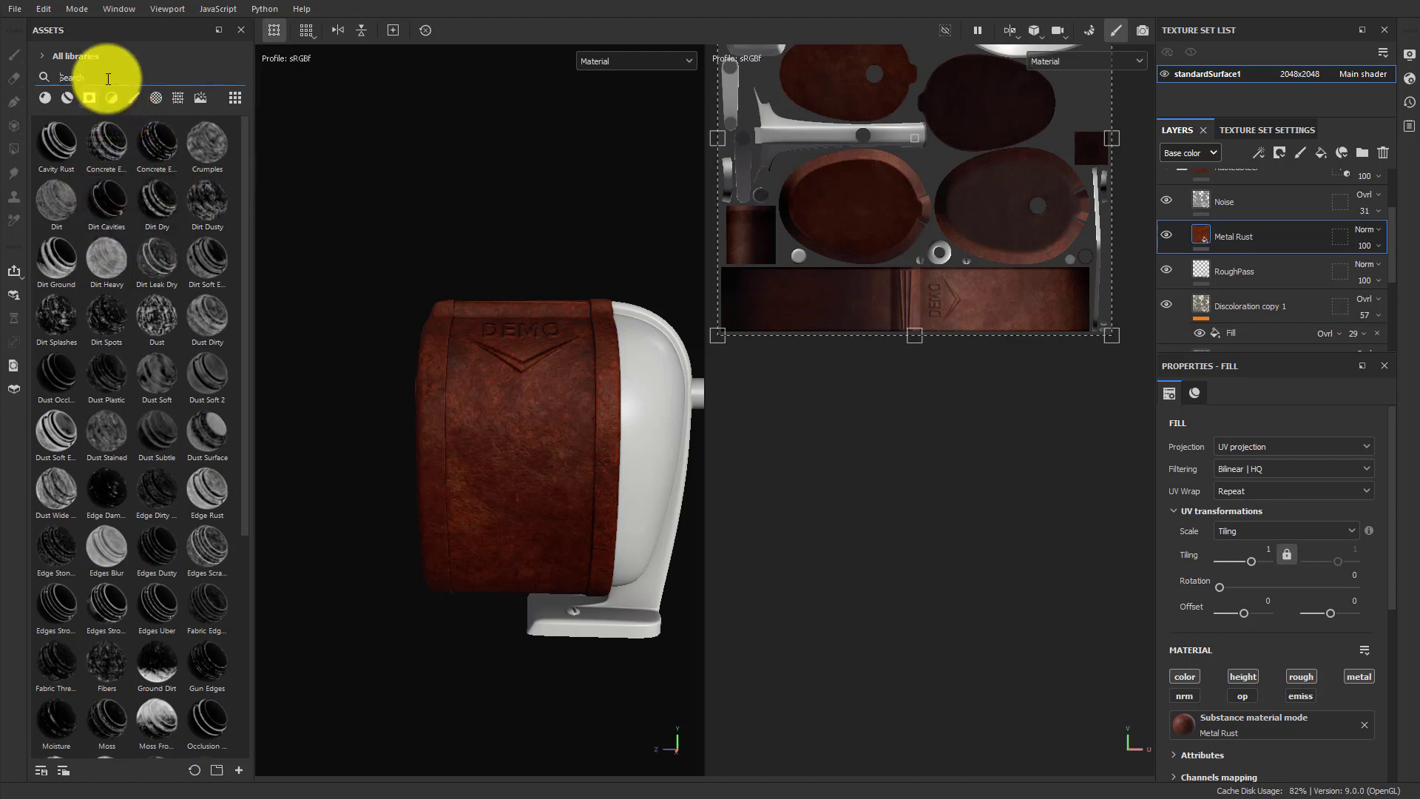
{"action": "type", "text": "rust"}
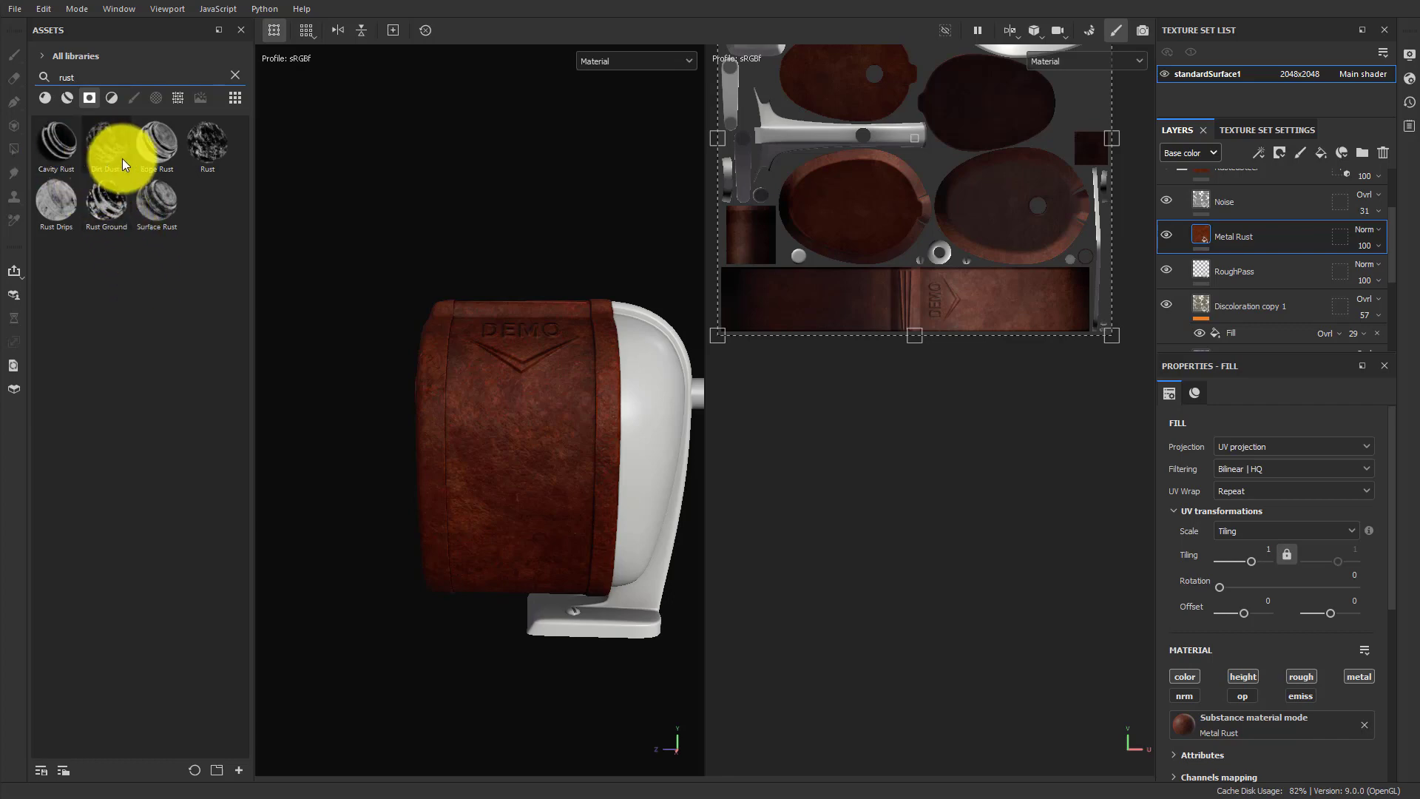
Try the Edge Rust smart mask on the Metal Rust layer and inspect it around the body.
{"action": "left_click_drag", "start_coordinate": [171, 154], "coordinate": [1219, 242]}
{"action": "left_click_drag", "start_coordinate": [549, 425], "coordinate": [633, 469], "text": "alt"}
{"action": "right_click_drag", "start_coordinate": [633, 469], "coordinate": [792, 482], "text": "alt"}
{"action": "left_click_drag", "start_coordinate": [518, 444], "coordinate": [235, 329], "text": "alt"}
{"action": "left_click", "coordinate": [14, 56]}
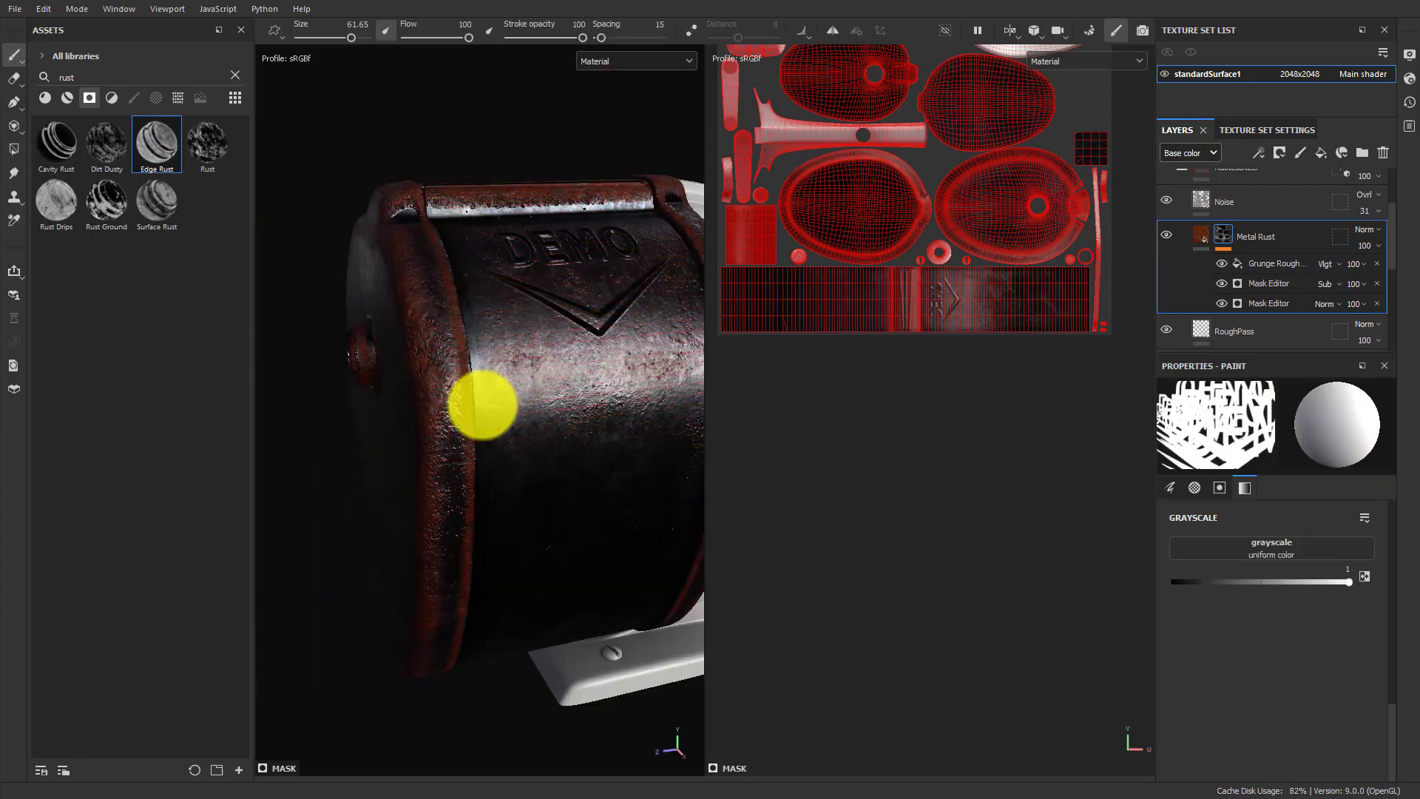
{"action": "left_click_drag", "start_coordinate": [482, 403], "coordinate": [564, 415], "text": "alt"}
{"action": "middle_click_drag", "start_coordinate": [564, 415], "coordinate": [611, 500], "text": "alt"}
{"action": "left_click_drag", "start_coordinate": [611, 500], "coordinate": [546, 439], "text": "alt"}
{"action": "mouse_move", "coordinate": [546, 439]}
{"action": "right_mouse_down", "text": "shift"}
{"action": "mouse_move", "coordinate": [692, 452]}
{"action": "mouse_move", "coordinate": [498, 434]}
{"action": "right_mouse_up", "text": "shift"}
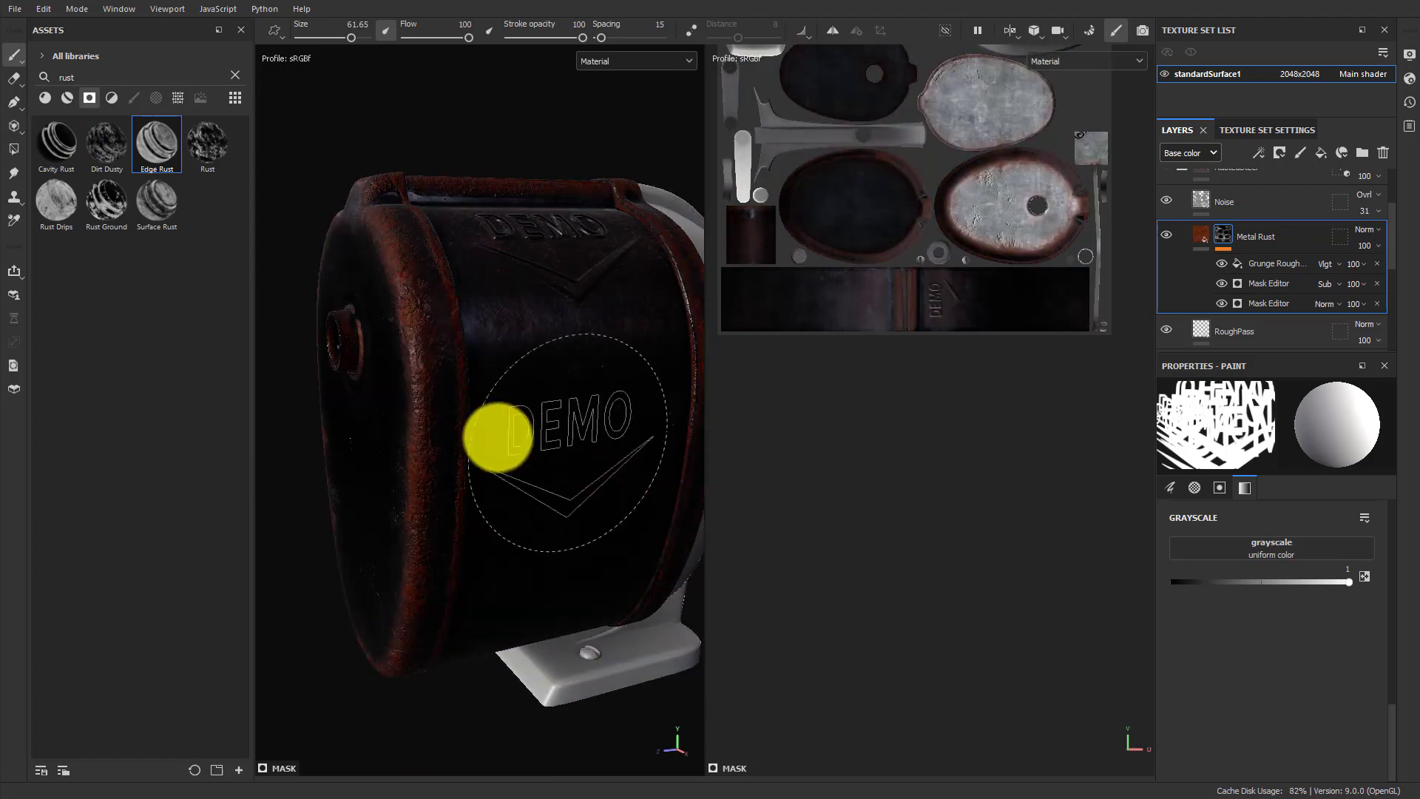
{"action": "left_click_drag", "start_coordinate": [498, 434], "coordinate": [561, 434], "text": "alt"}
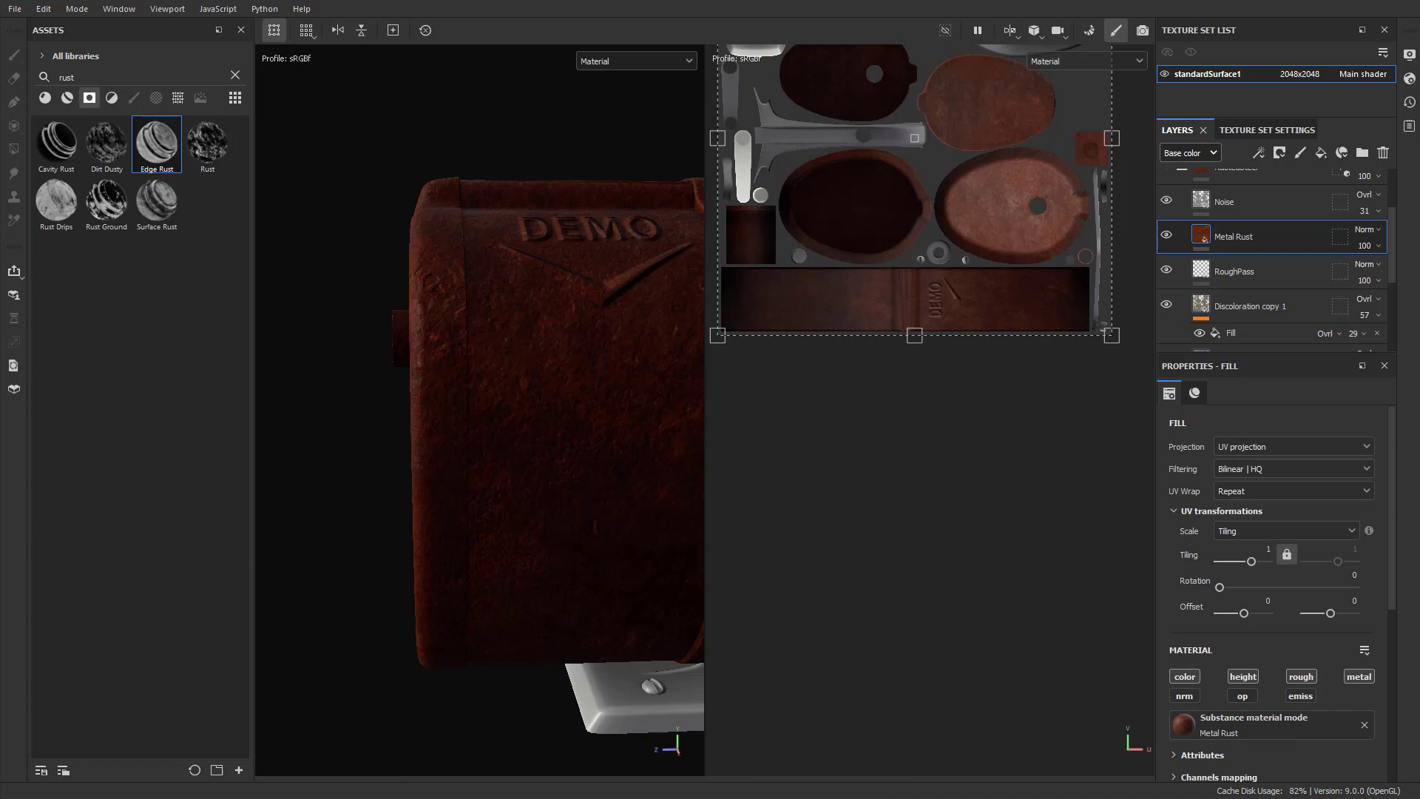
Try the Dirt Dusty smart mask on the Metal Rust layer.
{"action": "left_click_drag", "start_coordinate": [634, 539], "coordinate": [555, 534], "text": "alt"}
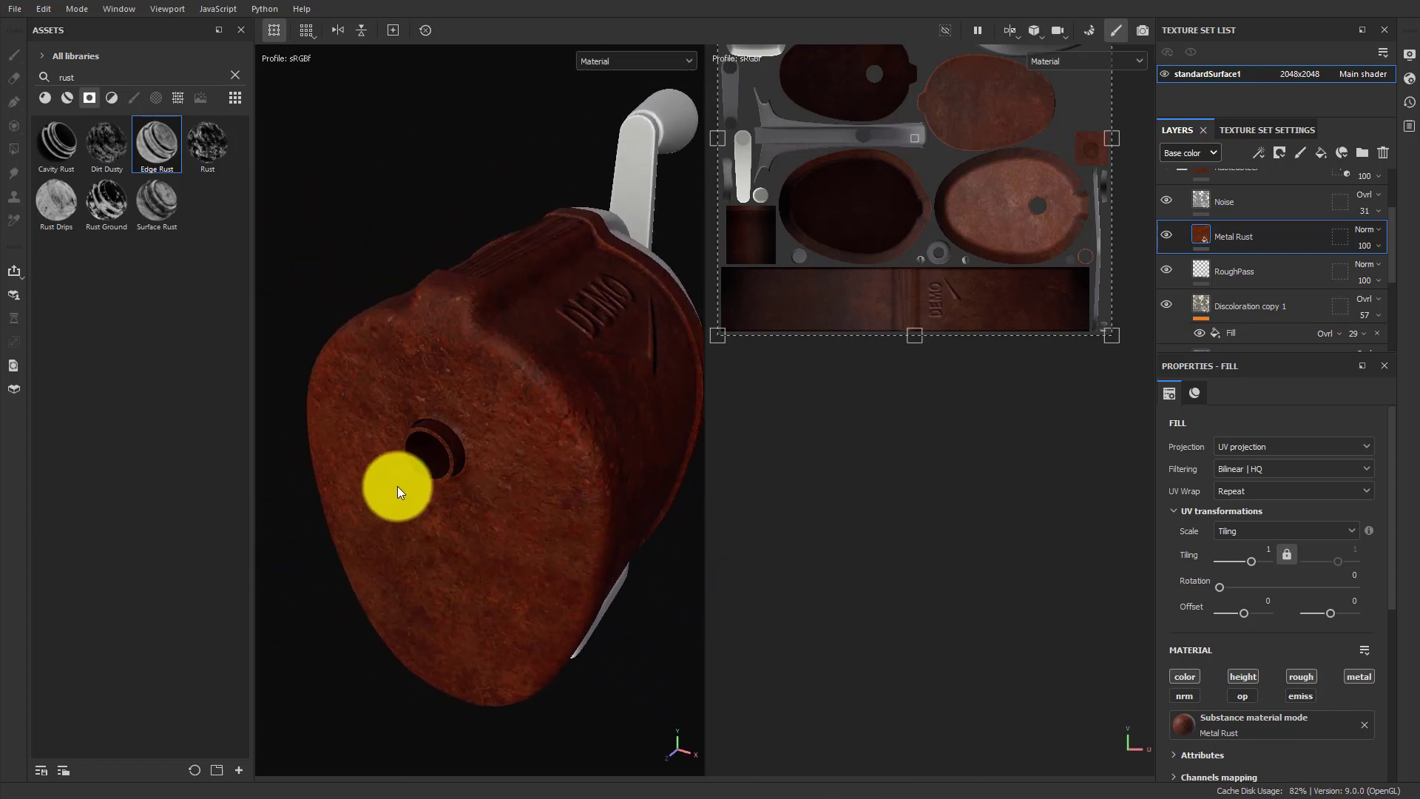
{"action": "mouse_move", "coordinate": [106, 144]}
{"action": "left_mouse_down"}
{"action": "mouse_move", "coordinate": [254, 222]}
{"action": "mouse_move", "coordinate": [1243, 244]}
{"action": "mouse_move", "coordinate": [1220, 238]}
{"action": "left_mouse_up"}
{"action": "mouse_move", "coordinate": [570, 497]}
{"action": "left_mouse_down", "text": "alt"}
{"action": "mouse_move", "coordinate": [580, 532]}
{"action": "mouse_move", "coordinate": [486, 456]}
{"action": "mouse_move", "coordinate": [573, 485]}
{"action": "mouse_move", "coordinate": [437, 451]}
{"action": "left_mouse_up", "text": "alt"}
{"action": "right_click_drag", "start_coordinate": [437, 451], "coordinate": [550, 456], "text": "alt"}
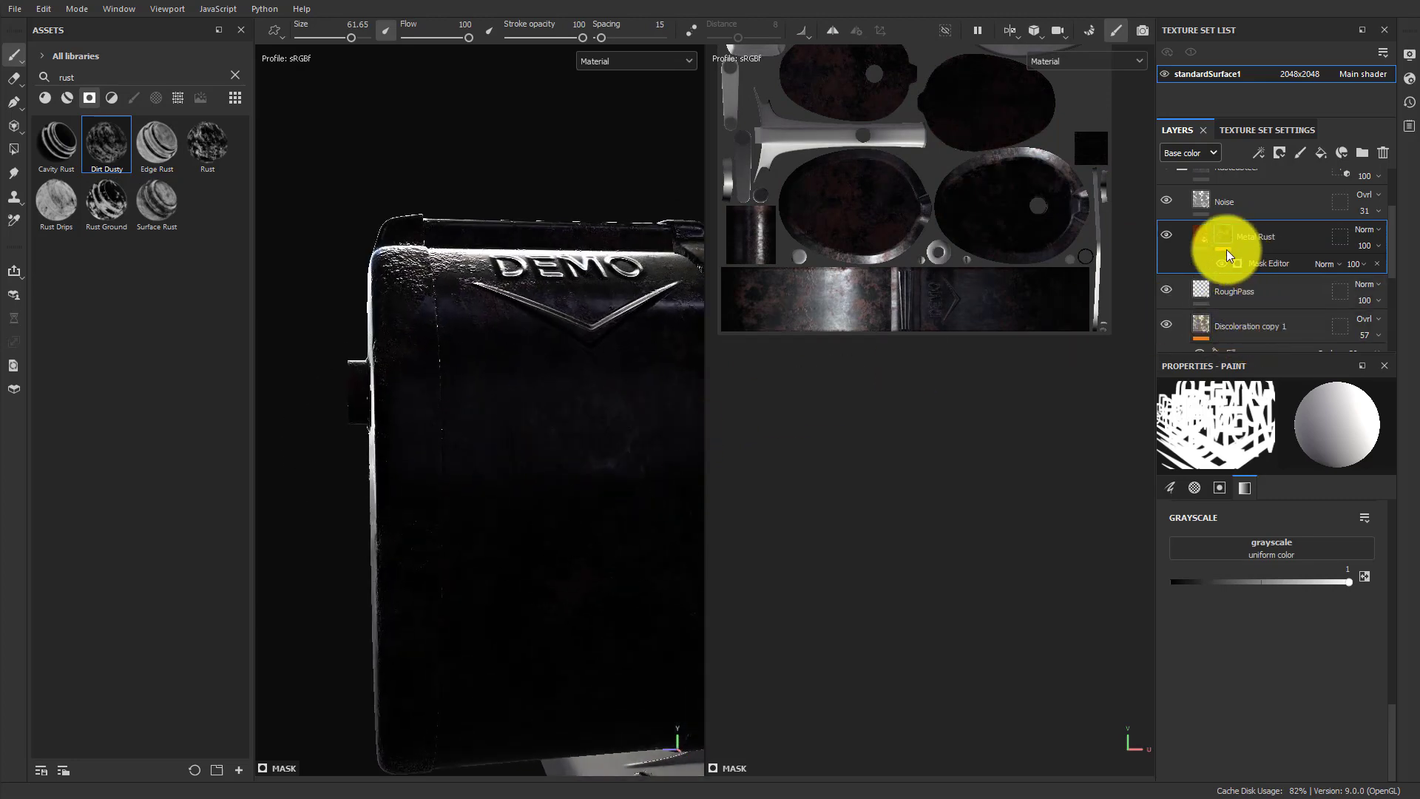
{"action": "key", "text": "ctrl+z"}
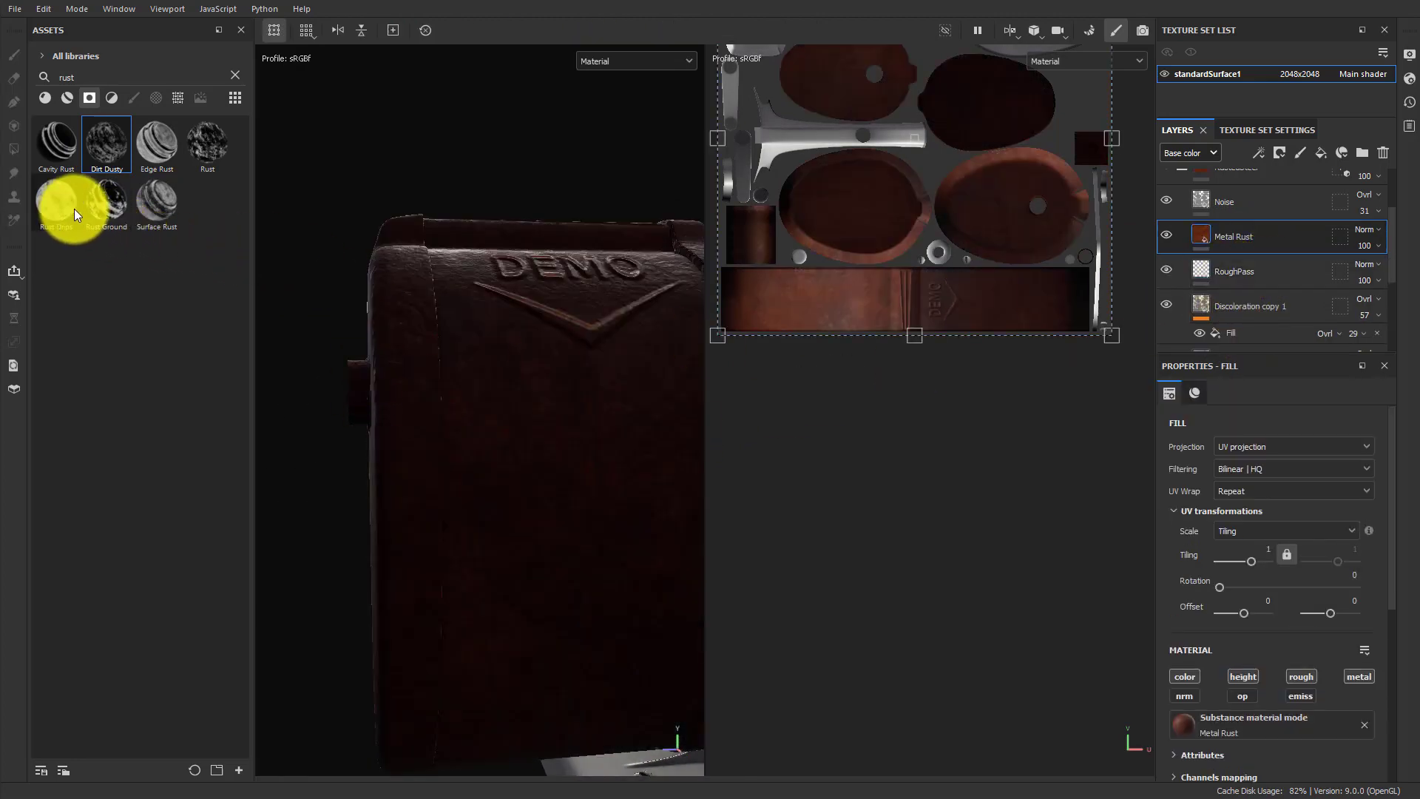
Try the Rust Ground smart mask on the Metal Rust layer and switch to the 3D-only view to judge it.
{"action": "mouse_move", "coordinate": [101, 205]}
{"action": "left_mouse_down"}
{"action": "mouse_move", "coordinate": [1099, 133]}
{"action": "mouse_move", "coordinate": [1199, 233]}
{"action": "left_mouse_up"}
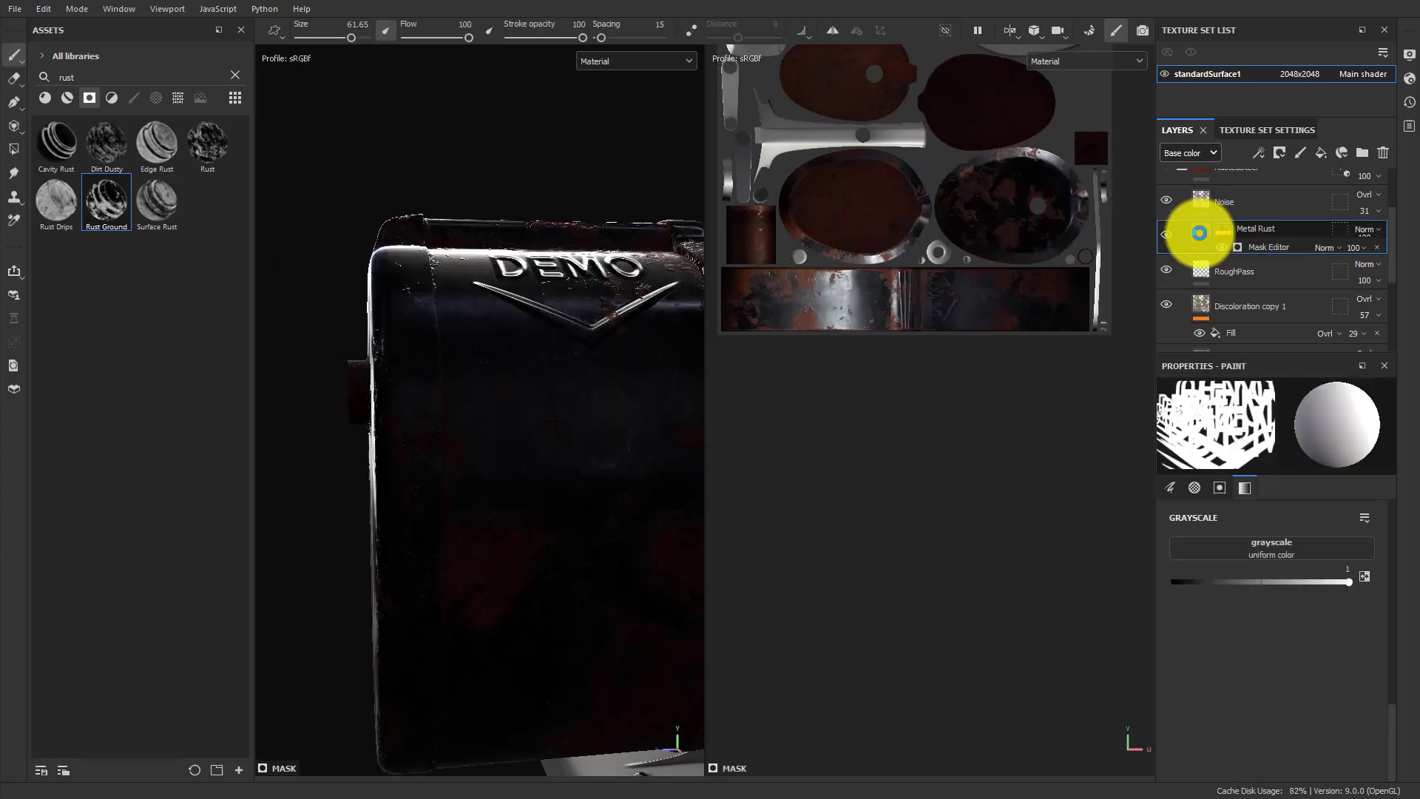
{"action": "left_click_drag", "start_coordinate": [444, 469], "coordinate": [621, 412], "text": "alt"}
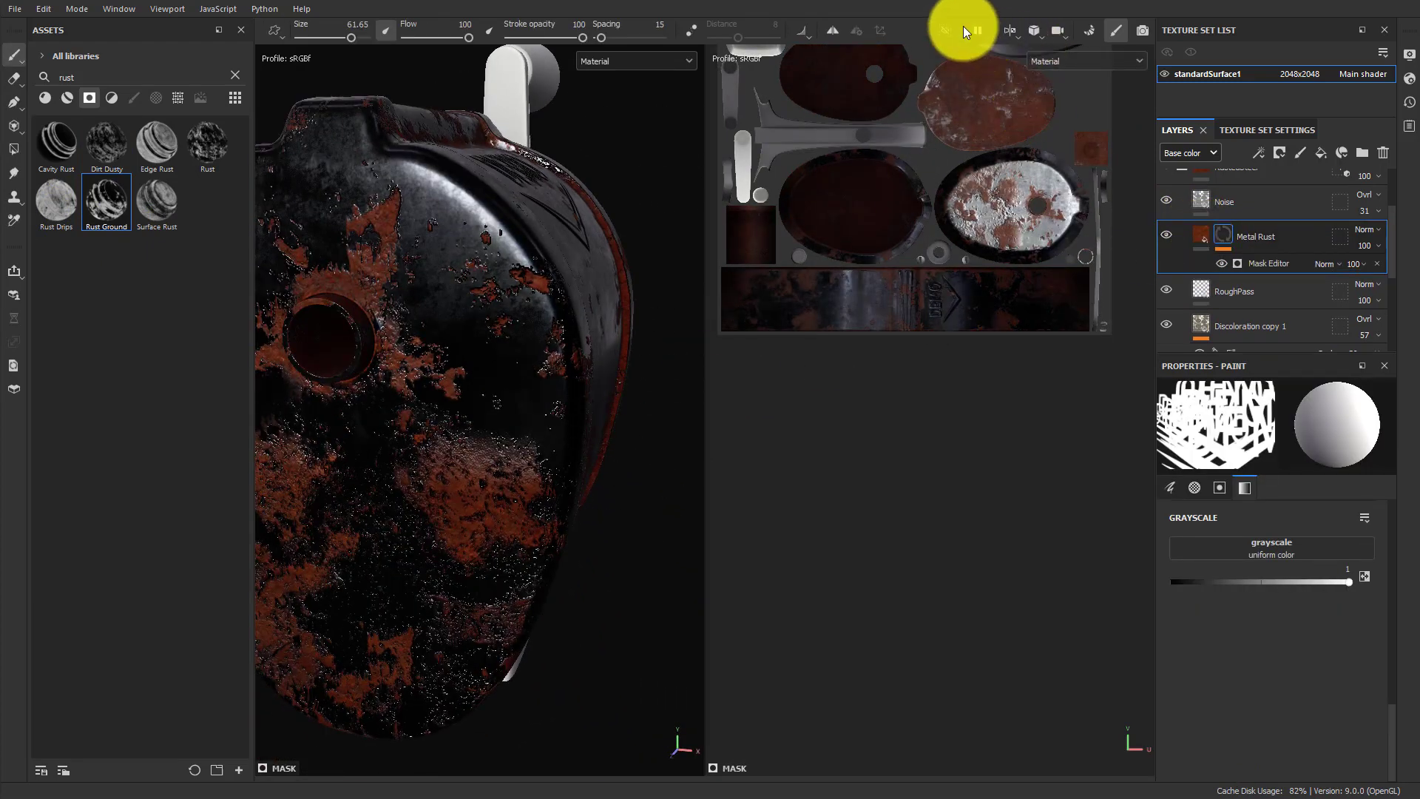
{"action": "left_click", "coordinate": [1000, 28]}
{"action": "left_click", "coordinate": [1028, 92]}
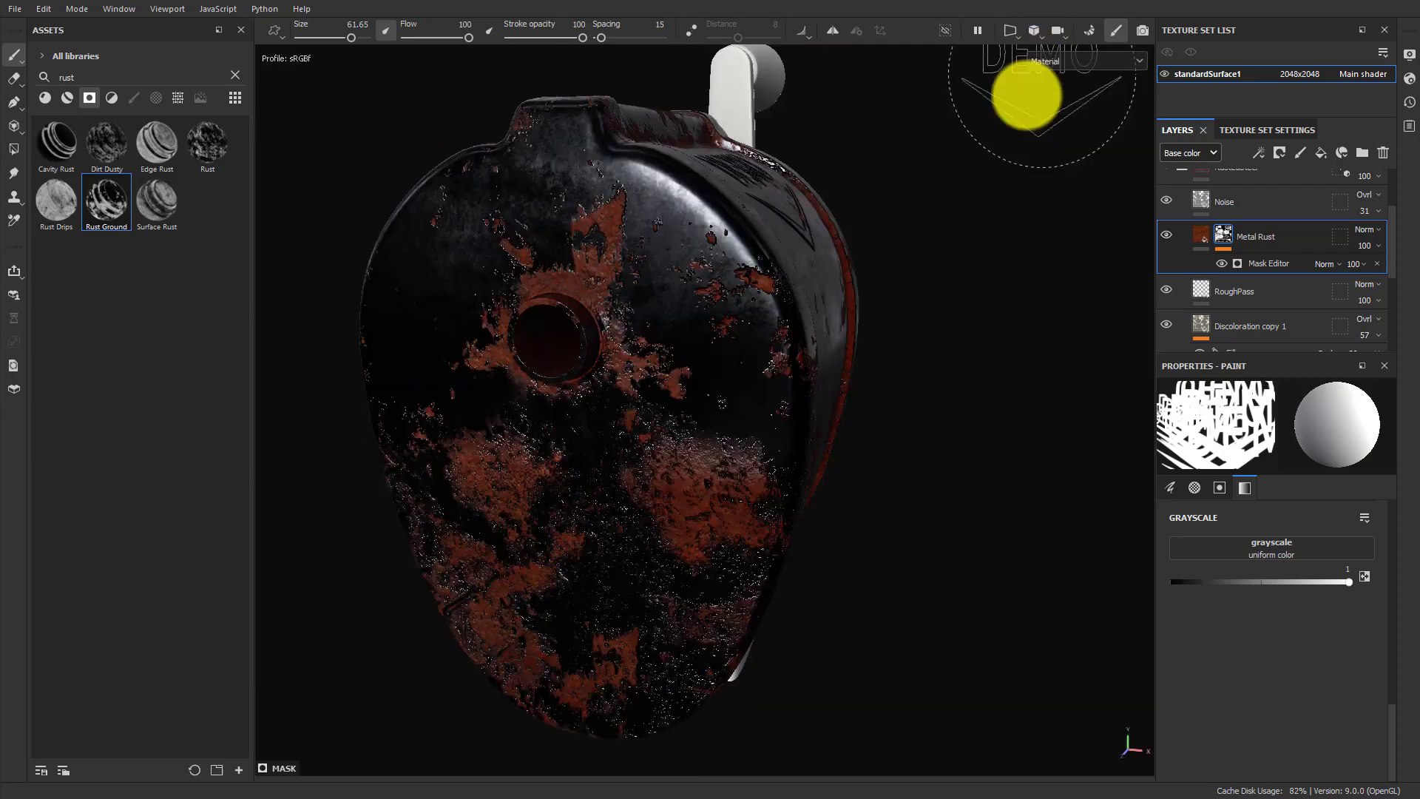
{"action": "left_click_drag", "start_coordinate": [811, 393], "coordinate": [851, 477], "text": "alt"}
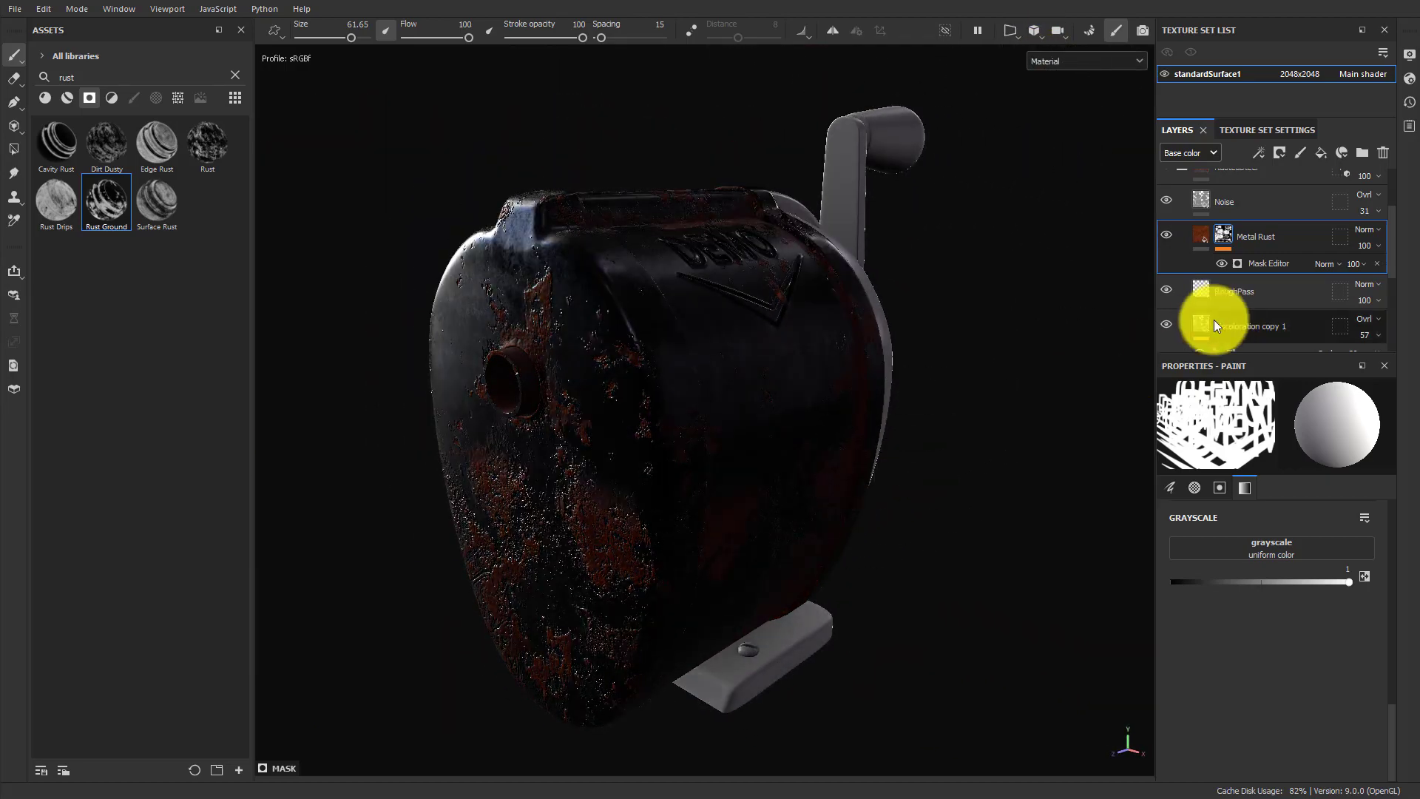
{"action": "key", "text": "ctrl+z"}
Apply the Cavity Rust smart mask to the Metal Rust layer and check it on the front cover and body seams.
{"action": "left_click_drag", "start_coordinate": [74, 148], "coordinate": [1220, 243]}
{"action": "left_click_drag", "start_coordinate": [1094, 285], "coordinate": [785, 411], "text": "alt"}
{"action": "right_click_drag", "start_coordinate": [785, 411], "coordinate": [722, 406], "text": "shift"}
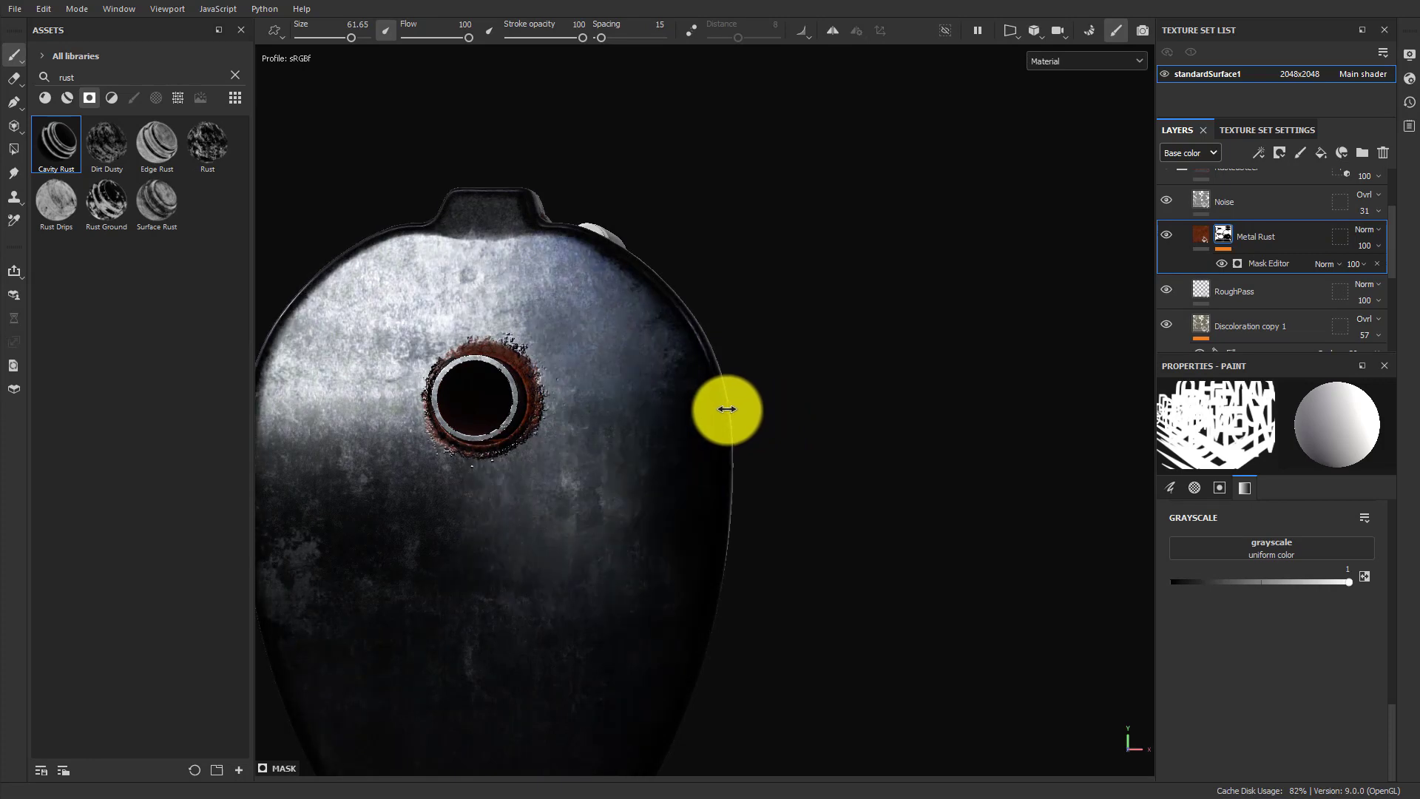
{"action": "mouse_move", "coordinate": [722, 406]}
{"action": "left_mouse_down", "text": "alt"}
{"action": "mouse_move", "coordinate": [789, 459]}
{"action": "mouse_move", "coordinate": [850, 374]}
{"action": "mouse_move", "coordinate": [642, 470]}
{"action": "mouse_move", "coordinate": [656, 507]}
{"action": "mouse_move", "coordinate": [840, 491]}
{"action": "mouse_move", "coordinate": [824, 339]}
{"action": "mouse_move", "coordinate": [873, 440]}
{"action": "mouse_move", "coordinate": [885, 564]}
{"action": "mouse_move", "coordinate": [742, 498]}
{"action": "mouse_move", "coordinate": [857, 493]}
{"action": "mouse_move", "coordinate": [935, 269]}
{"action": "mouse_move", "coordinate": [850, 403]}
{"action": "mouse_move", "coordinate": [894, 462]}
{"action": "mouse_move", "coordinate": [904, 403]}
{"action": "mouse_move", "coordinate": [865, 352]}
{"action": "mouse_move", "coordinate": [827, 390]}
{"action": "mouse_move", "coordinate": [840, 209]}
{"action": "left_mouse_up", "text": "alt"}
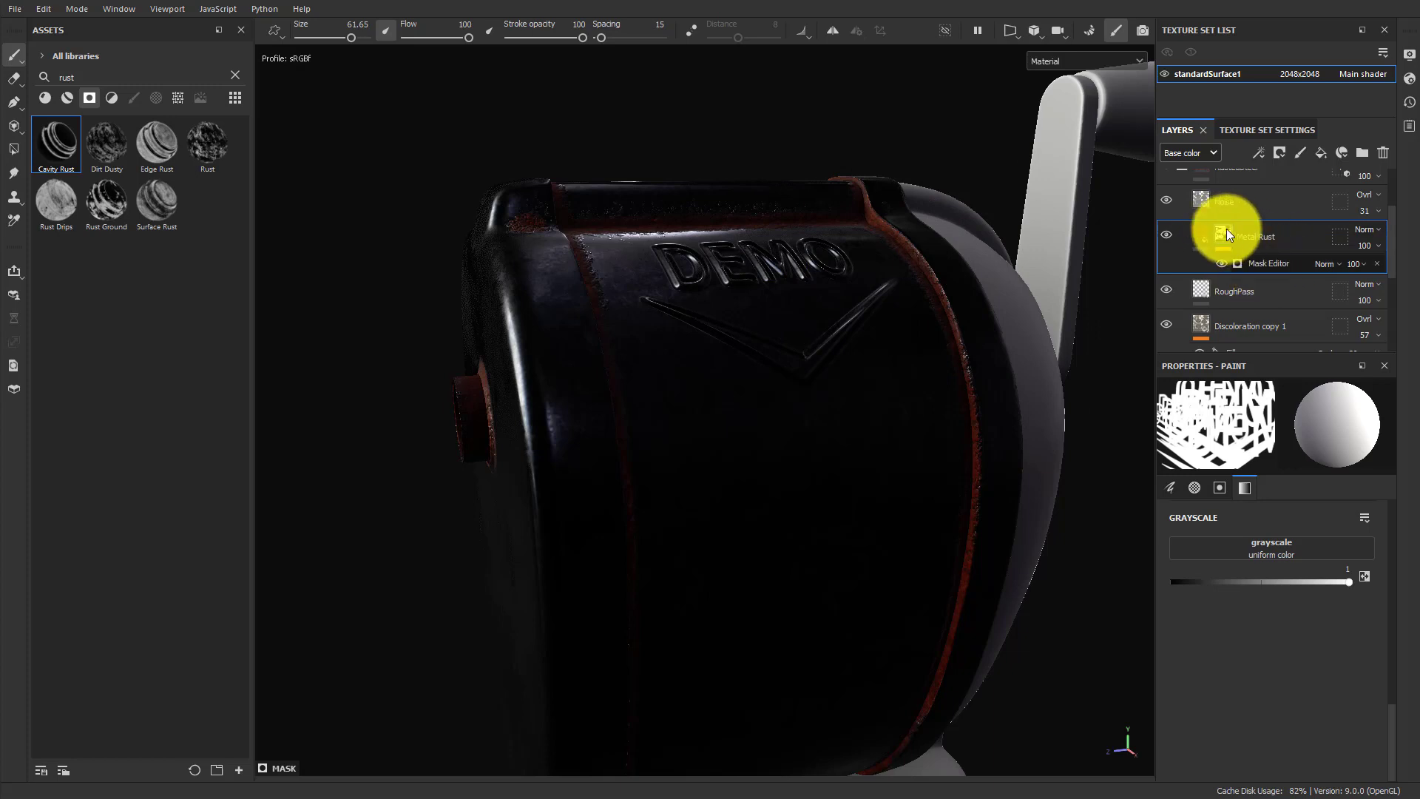
Set the Metal Rust mask generator's Global Balance to 0.86 and Global Contrast to 0.77.
{"action": "left_click", "coordinate": [1263, 266]}
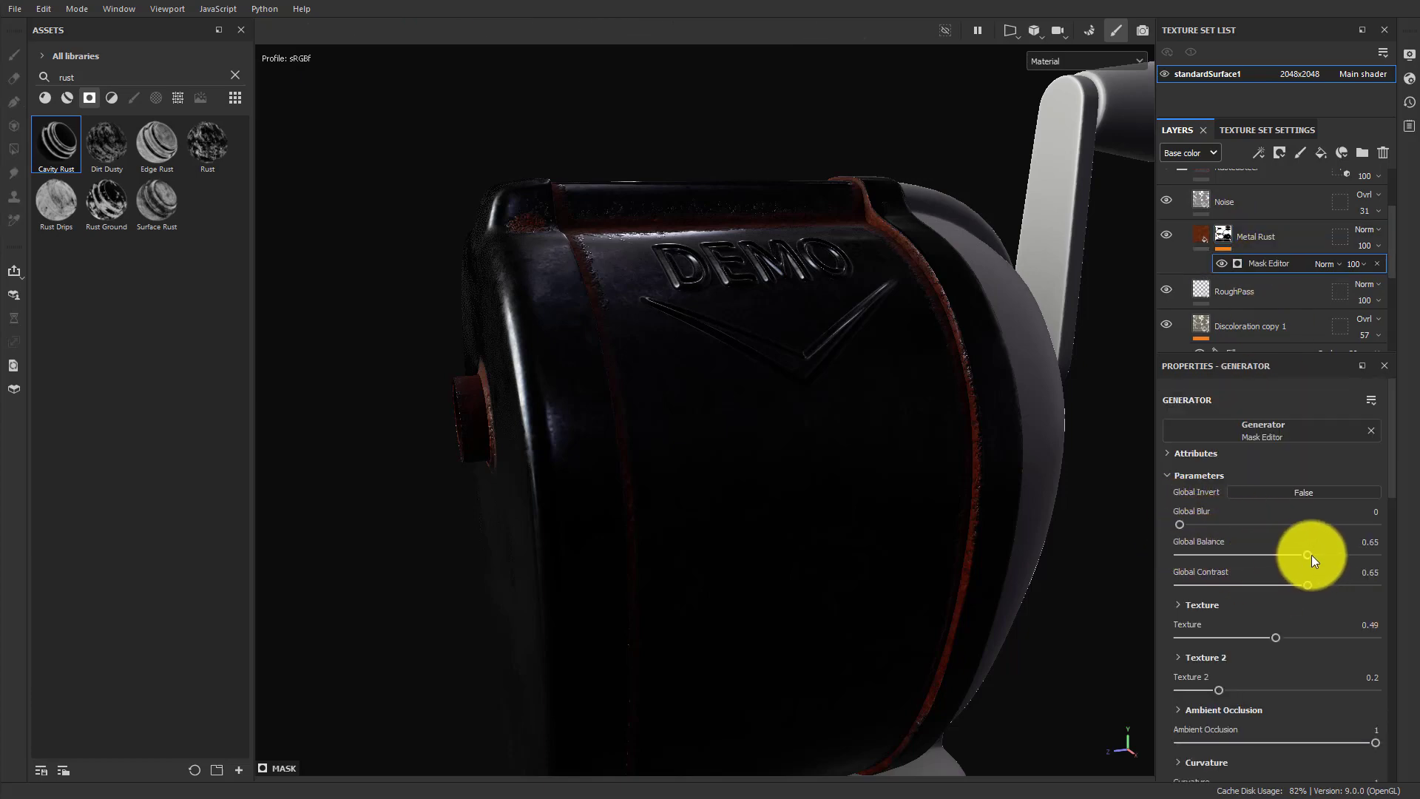
{"action": "left_click_drag", "start_coordinate": [1311, 555], "coordinate": [1266, 586]}
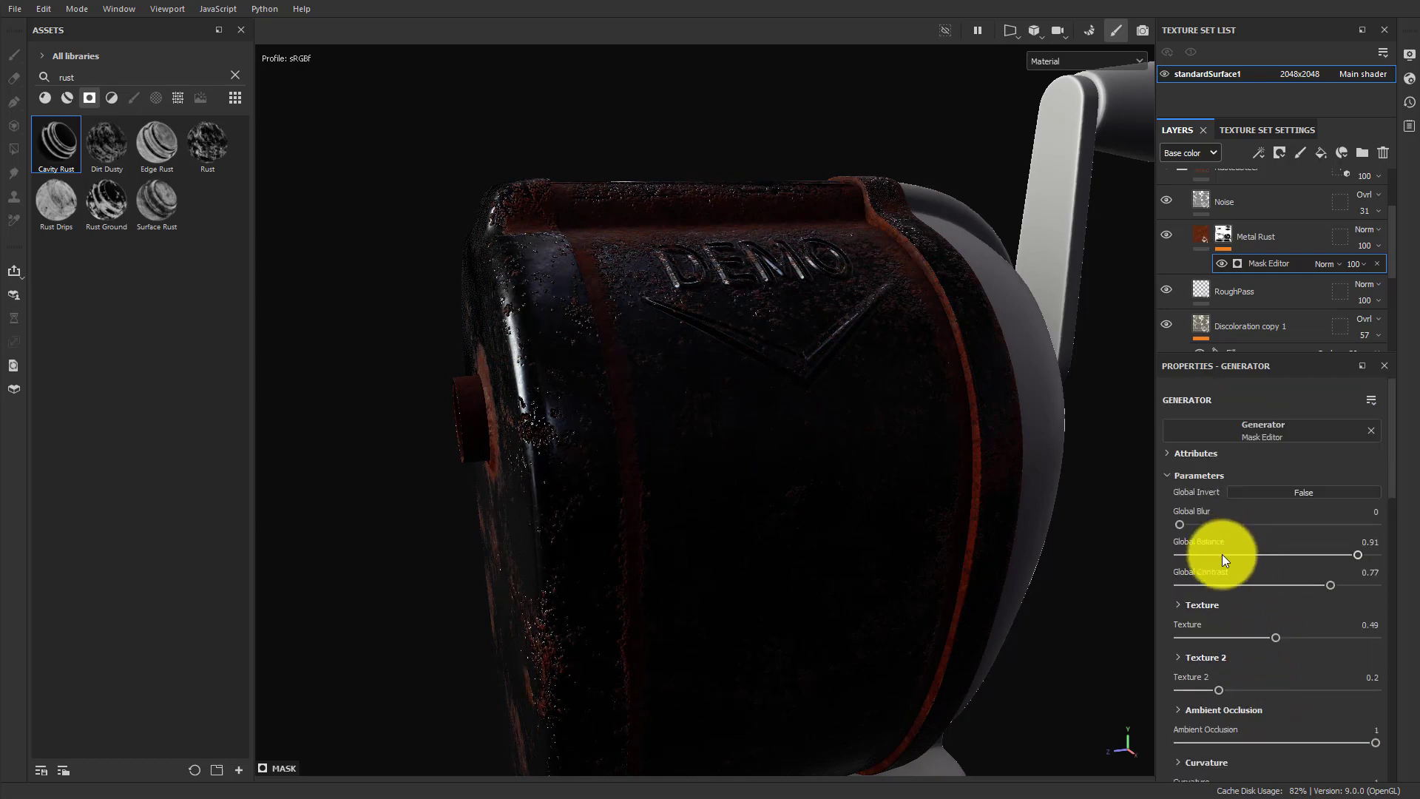
{"action": "mouse_move", "coordinate": [1361, 559]}
{"action": "left_mouse_down"}
{"action": "mouse_move", "coordinate": [1258, 558]}
{"action": "mouse_move", "coordinate": [1347, 556]}
{"action": "left_mouse_up"}
{"action": "left_click_drag", "start_coordinate": [1185, 530], "coordinate": [1124, 522]}
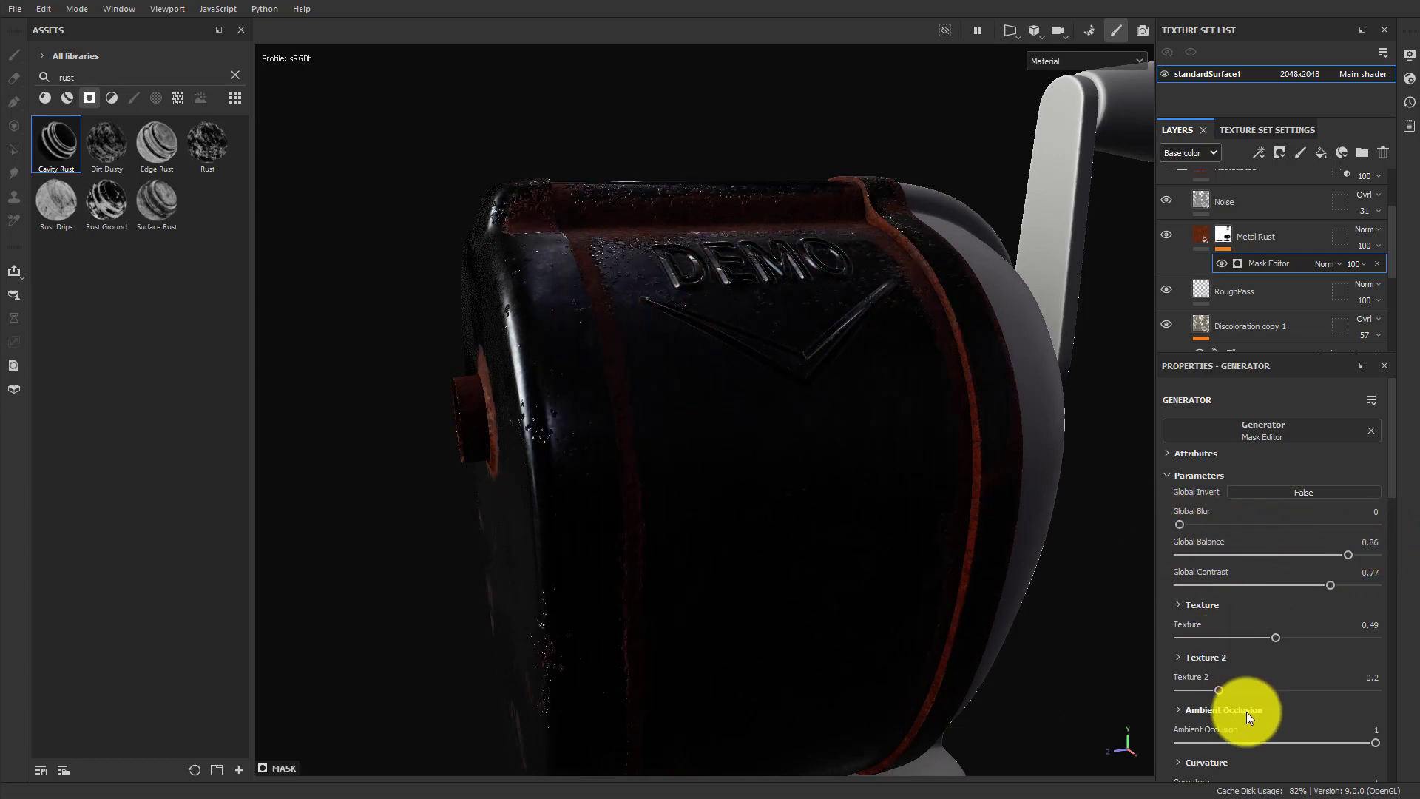
{"action": "scroll", "coordinate": [1267, 662], "scroll_direction": "down", "scroll_amount": 10}
{"action": "scroll", "coordinate": [1266, 656], "scroll_direction": "up", "scroll_amount": 10}
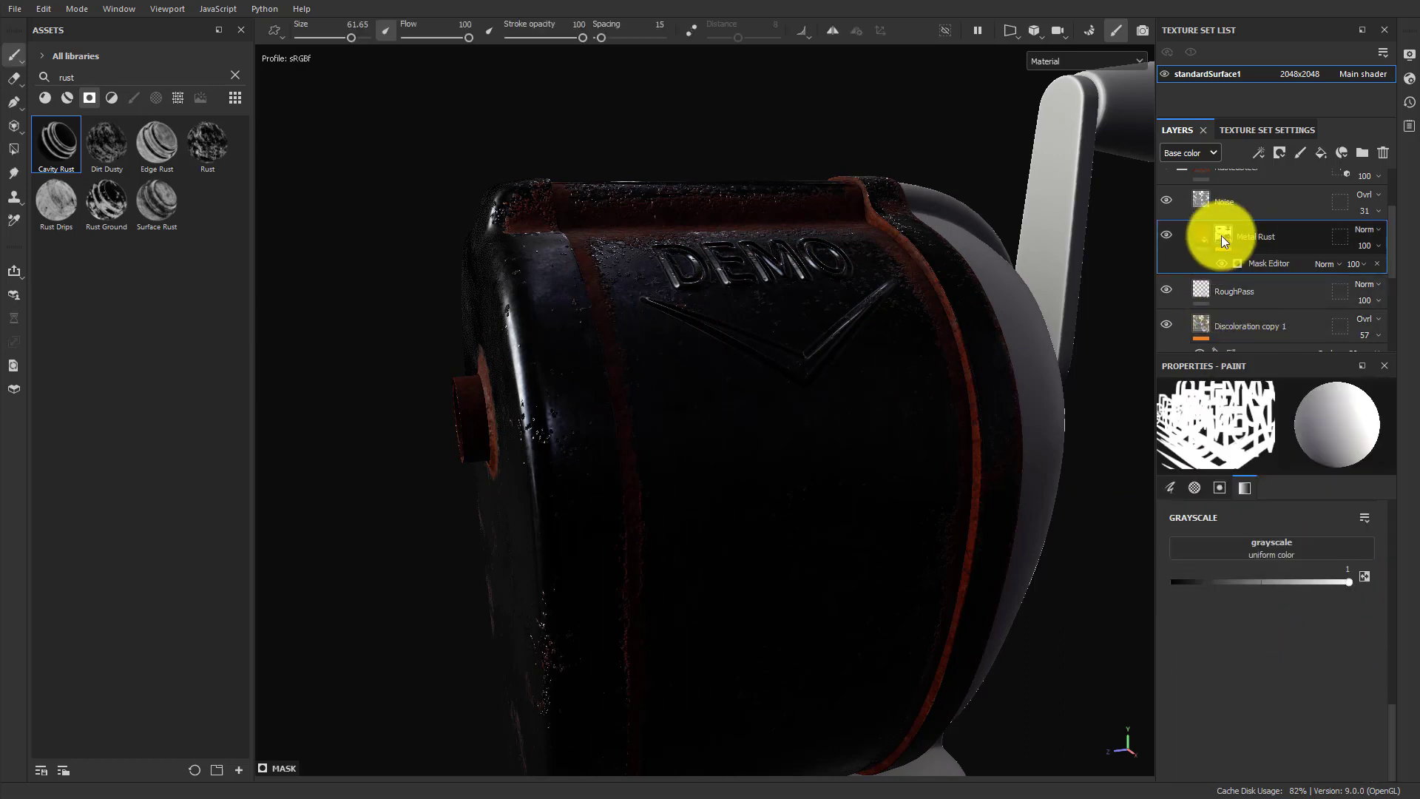
Add a paint effect to the Metal Rust mask and choose the Dirt 2 brush for it.
{"action": "right_click", "coordinate": [1222, 235]}
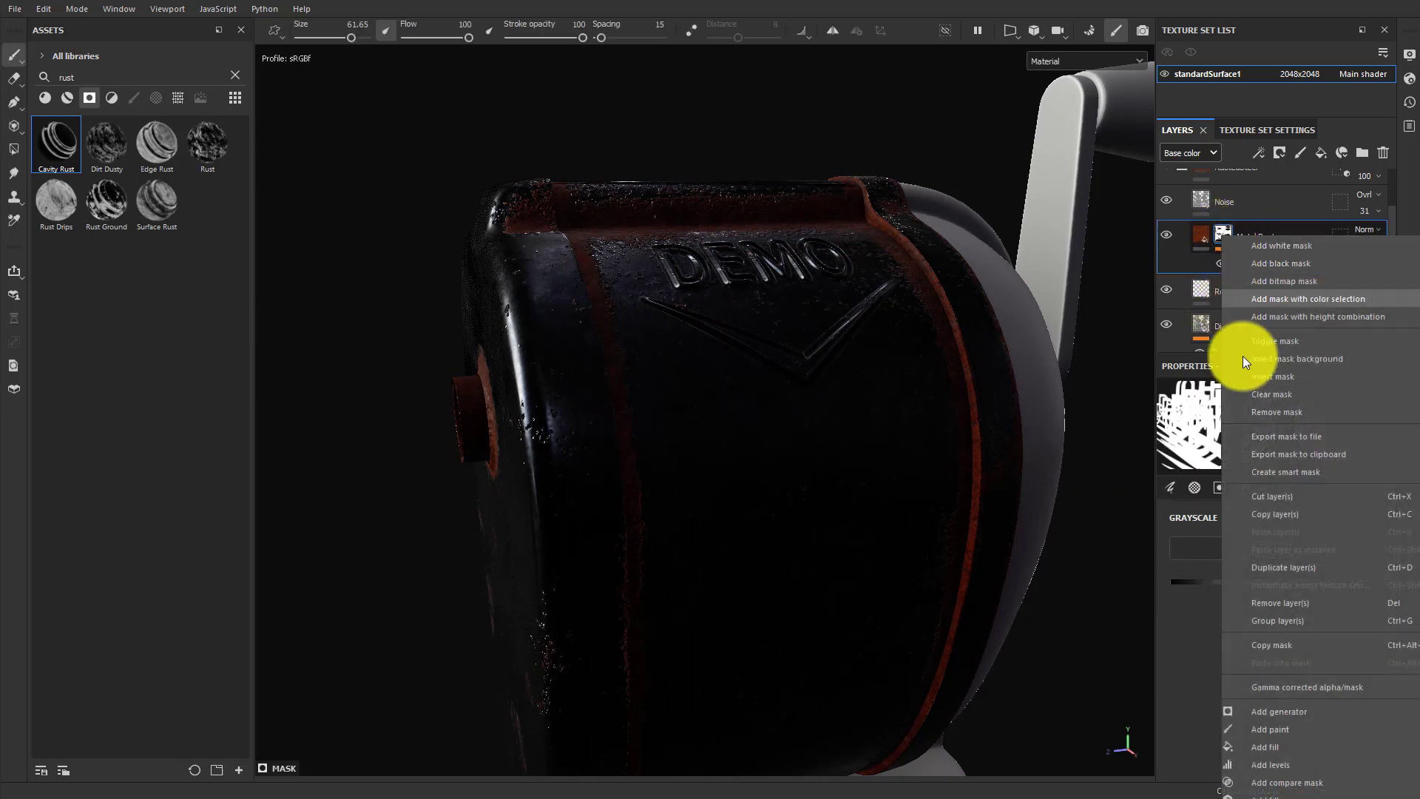
{"action": "left_click", "coordinate": [1285, 729]}
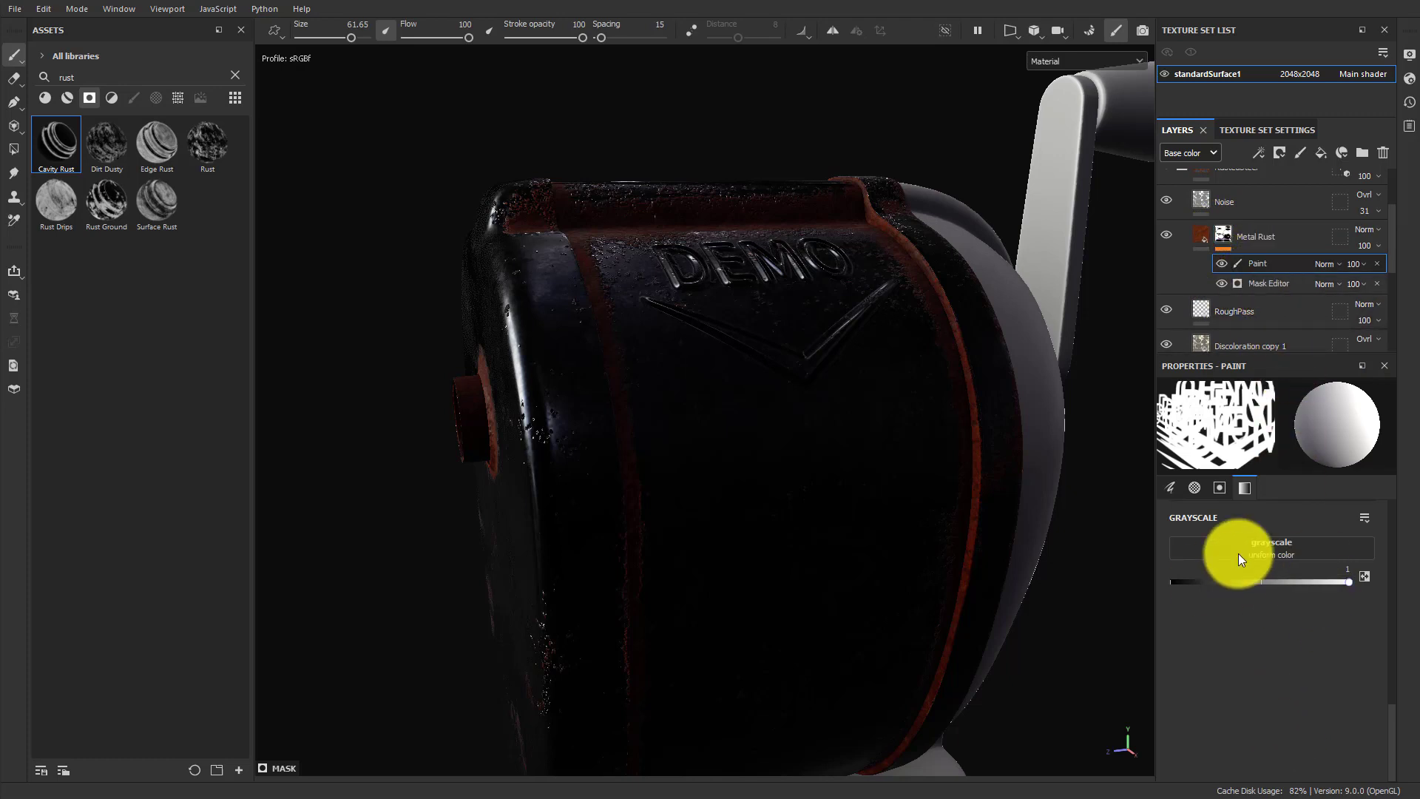
{"action": "left_click", "coordinate": [1194, 488]}
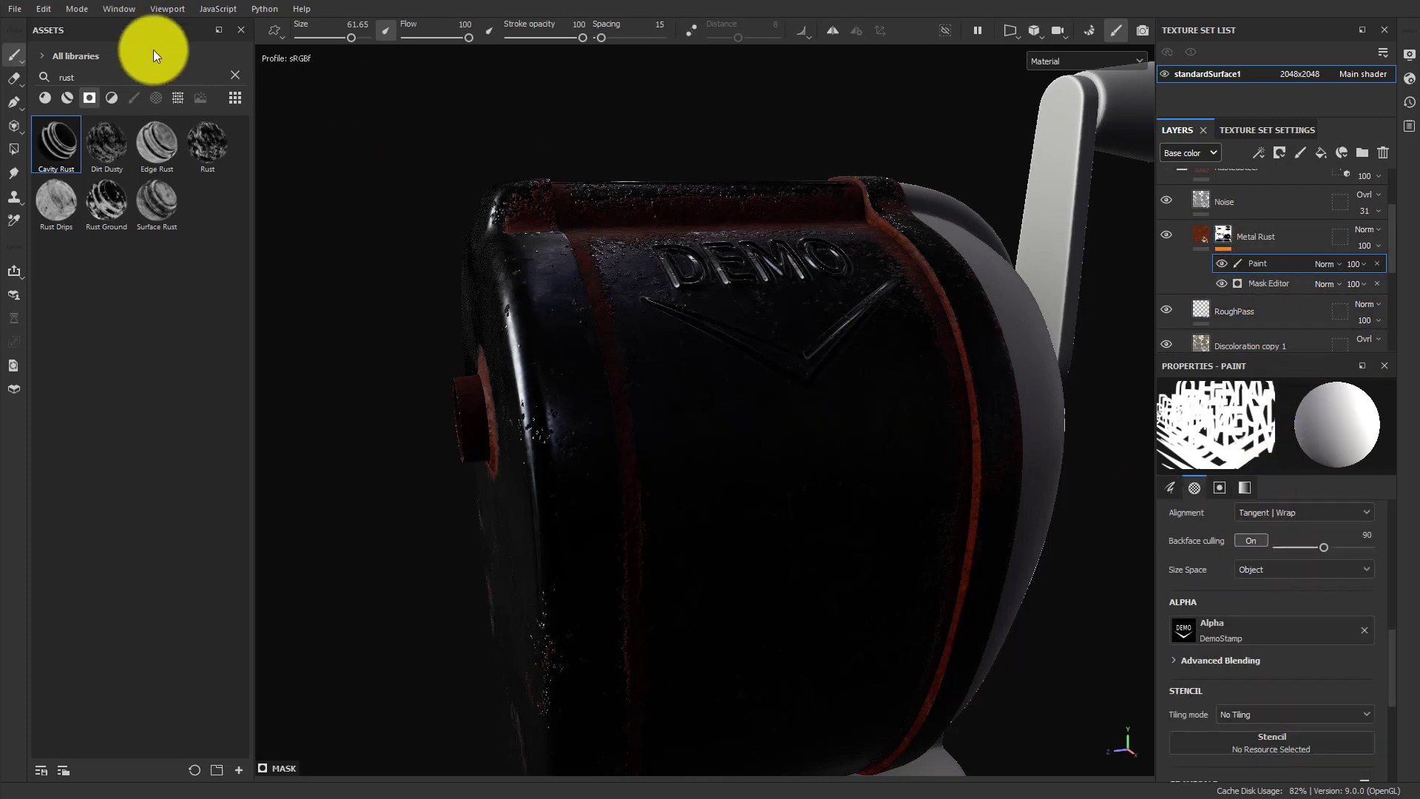
{"action": "left_click", "coordinate": [235, 74]}
{"action": "left_click", "coordinate": [134, 98]}
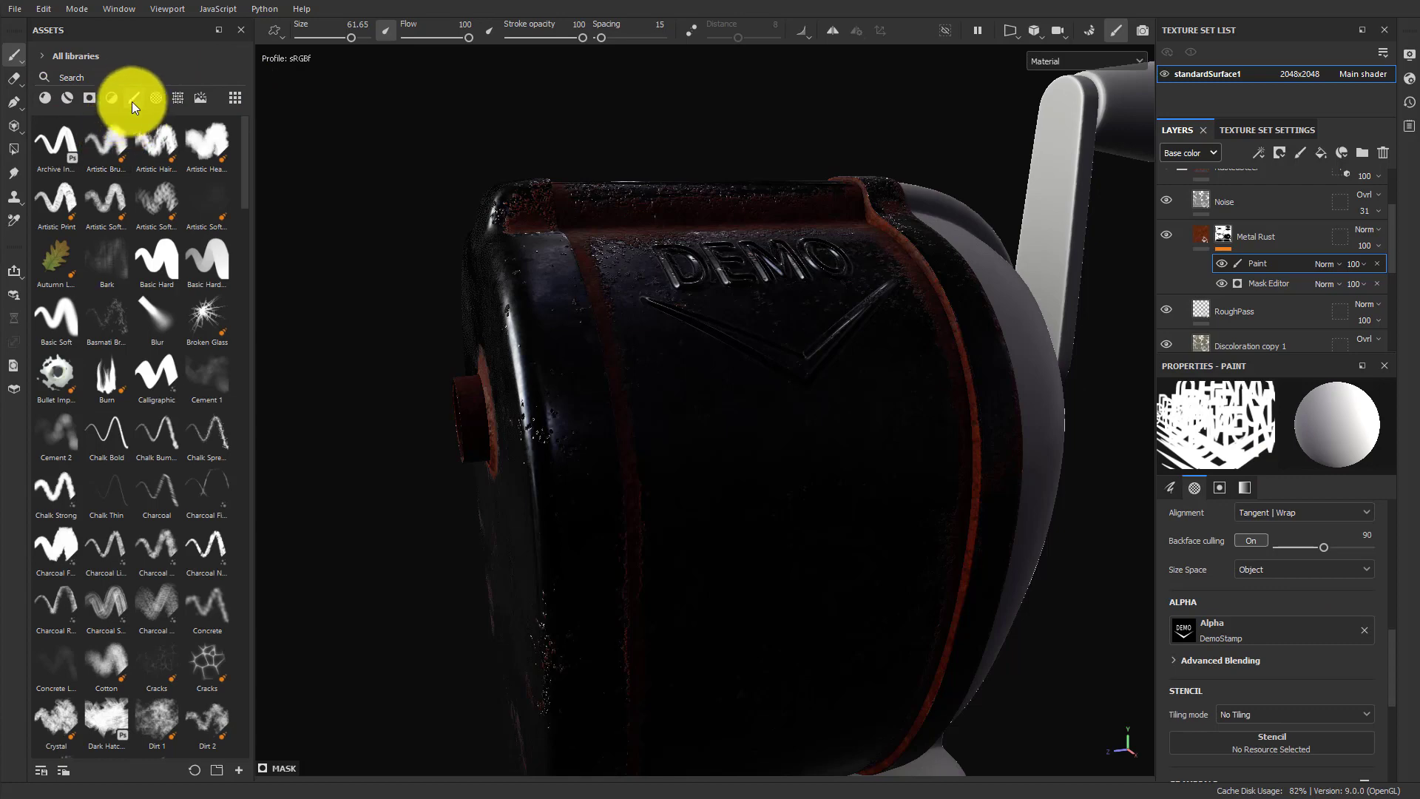
{"action": "left_click", "coordinate": [100, 70]}
{"action": "type", "text": "dirt s"}
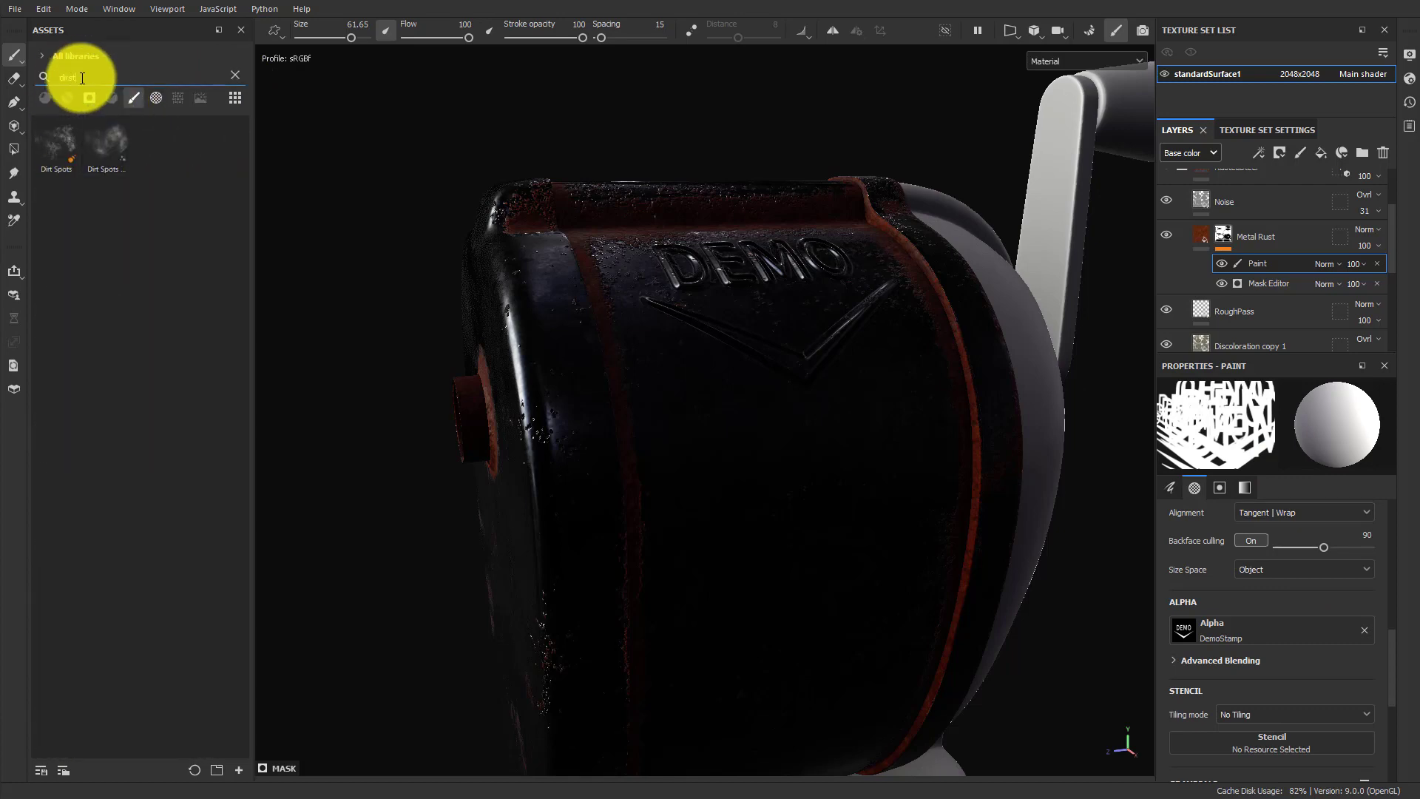
{"action": "key", "text": "BackSpace"}
{"action": "key", "text": "BackSpace"}
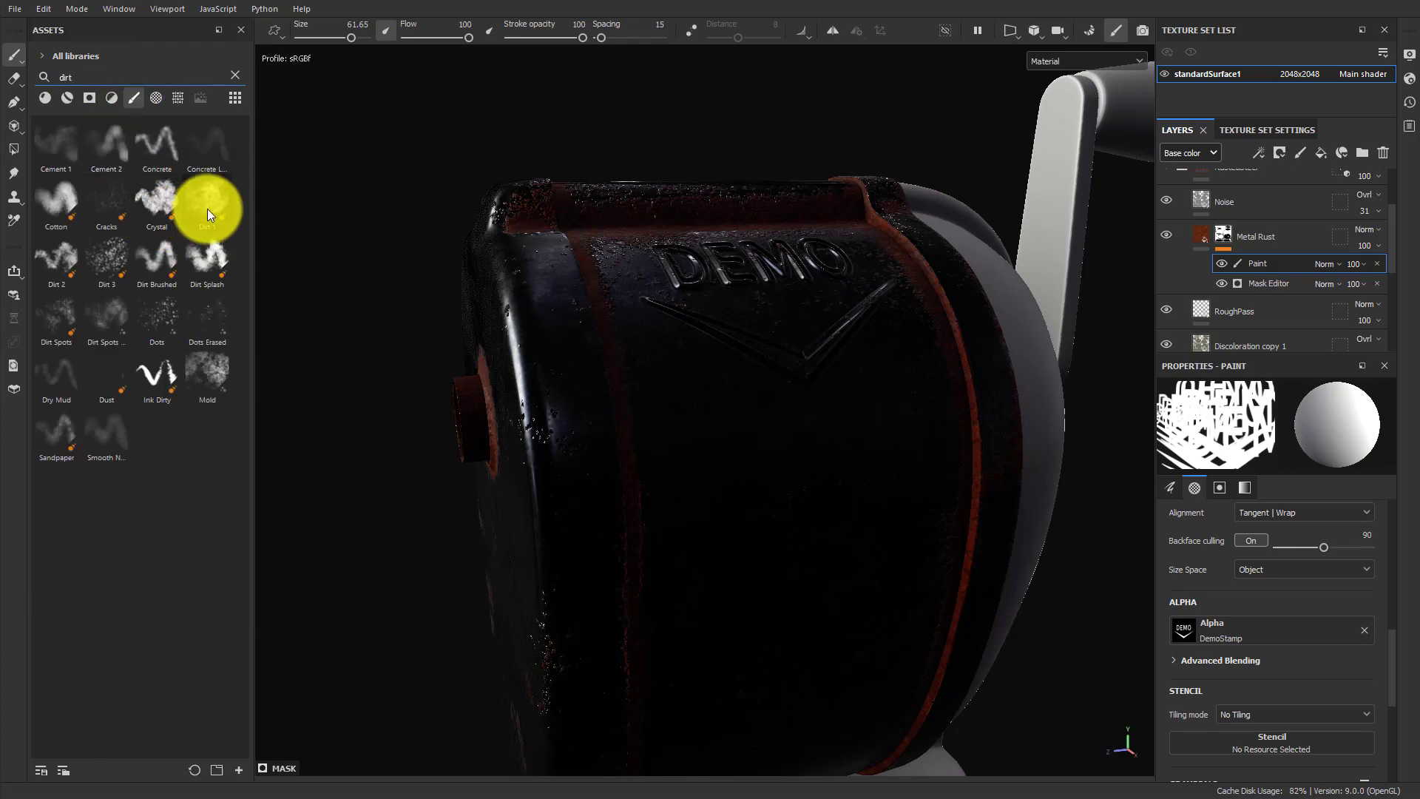
{"action": "left_click", "coordinate": [50, 252]}
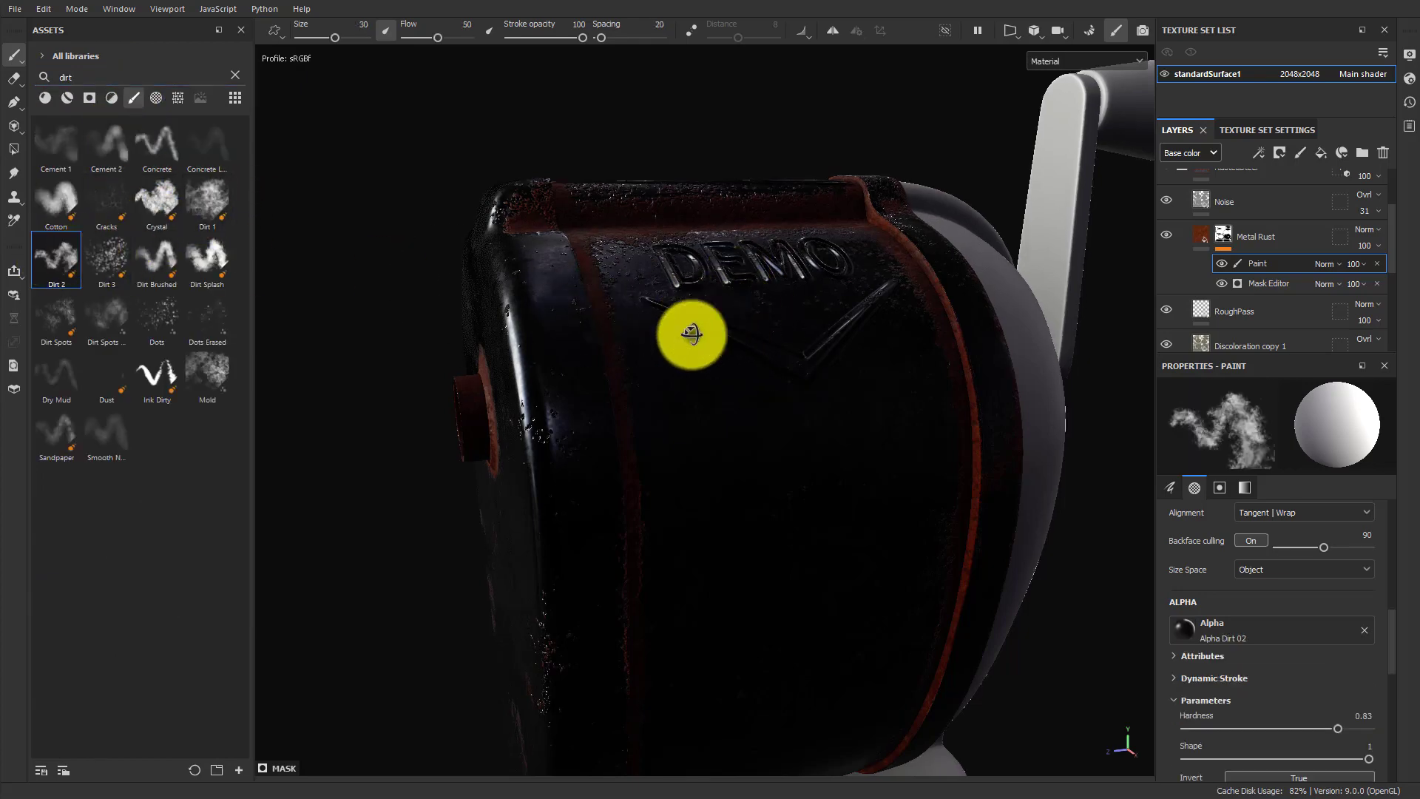
Paint rust patches into the mask around the DEMO logo and across the ridged top of the body.
{"action": "mouse_move", "coordinate": [690, 333]}
{"action": "left_mouse_down", "text": "alt"}
{"action": "mouse_move", "coordinate": [710, 365]}
{"action": "mouse_move", "coordinate": [727, 349]}
{"action": "mouse_move", "coordinate": [565, 264]}
{"action": "mouse_move", "coordinate": [646, 266]}
{"action": "mouse_move", "coordinate": [686, 227]}
{"action": "mouse_move", "coordinate": [761, 247]}
{"action": "mouse_move", "coordinate": [840, 191]}
{"action": "mouse_move", "coordinate": [831, 313]}
{"action": "mouse_move", "coordinate": [731, 227]}
{"action": "mouse_move", "coordinate": [710, 133]}
{"action": "mouse_move", "coordinate": [707, 177]}
{"action": "left_mouse_up", "text": "alt"}
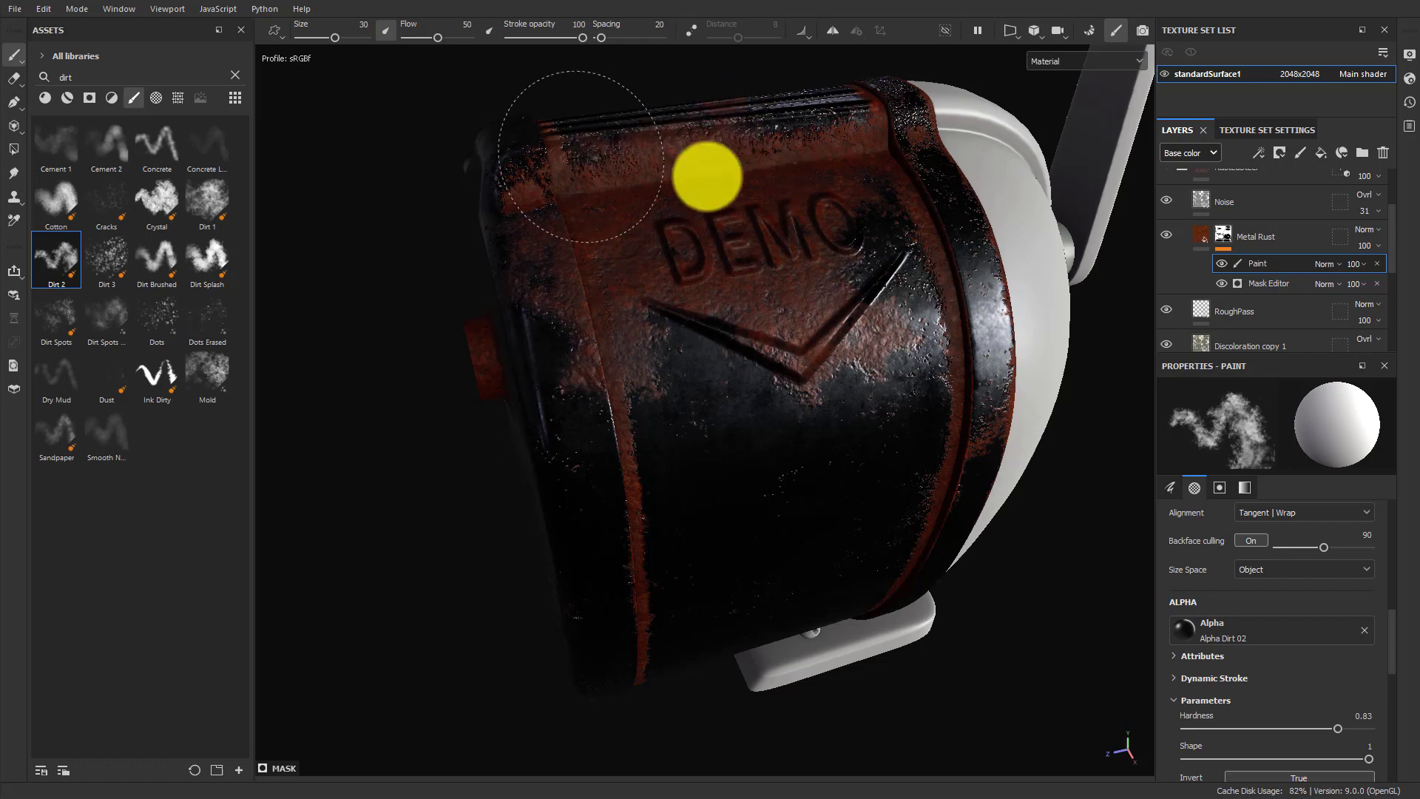
{"action": "mouse_move", "coordinate": [791, 320]}
{"action": "left_mouse_down", "text": "alt"}
{"action": "mouse_move", "coordinate": [729, 279]}
{"action": "mouse_move", "coordinate": [834, 421]}
{"action": "mouse_move", "coordinate": [764, 310]}
{"action": "mouse_move", "coordinate": [813, 259]}
{"action": "left_mouse_up", "text": "alt"}
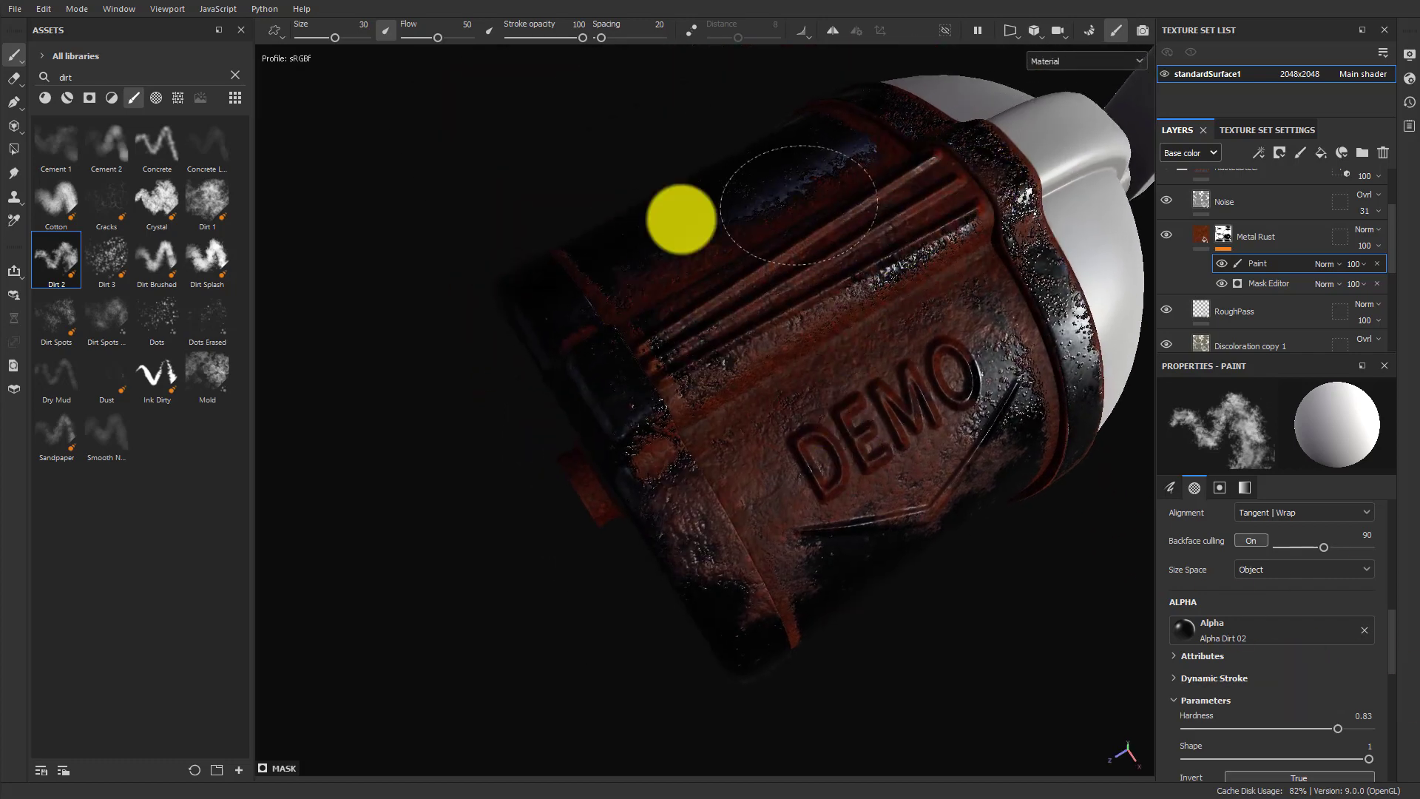
{"action": "left_click_drag", "start_coordinate": [665, 232], "coordinate": [899, 459], "text": "alt"}
Set the brush grayscale to 0 and erase rust from the mask around the DEMO logo and the chevron below it.
{"action": "scroll", "coordinate": [1288, 714], "scroll_direction": "down", "scroll_amount": 10}
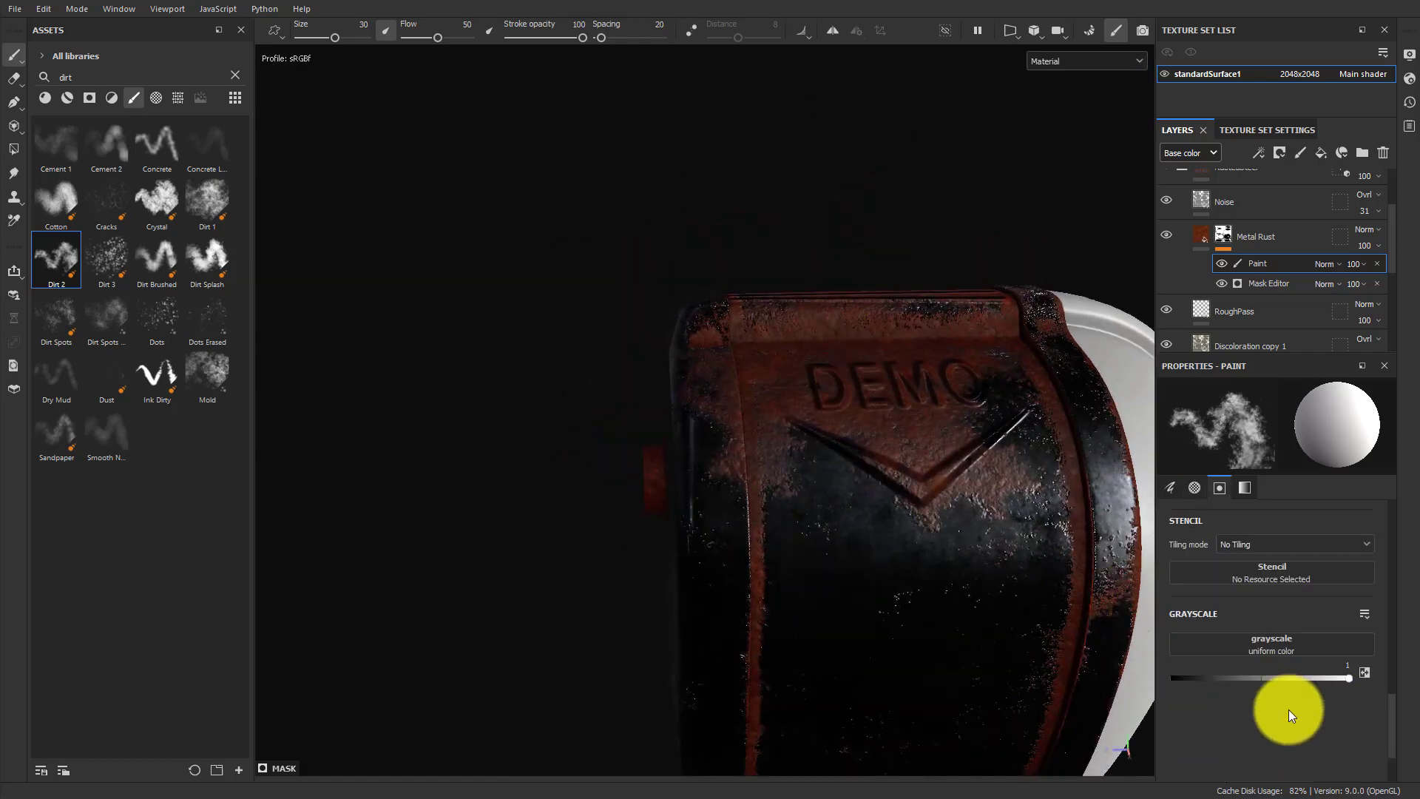
{"action": "left_click_drag", "start_coordinate": [1272, 583], "coordinate": [1173, 584]}
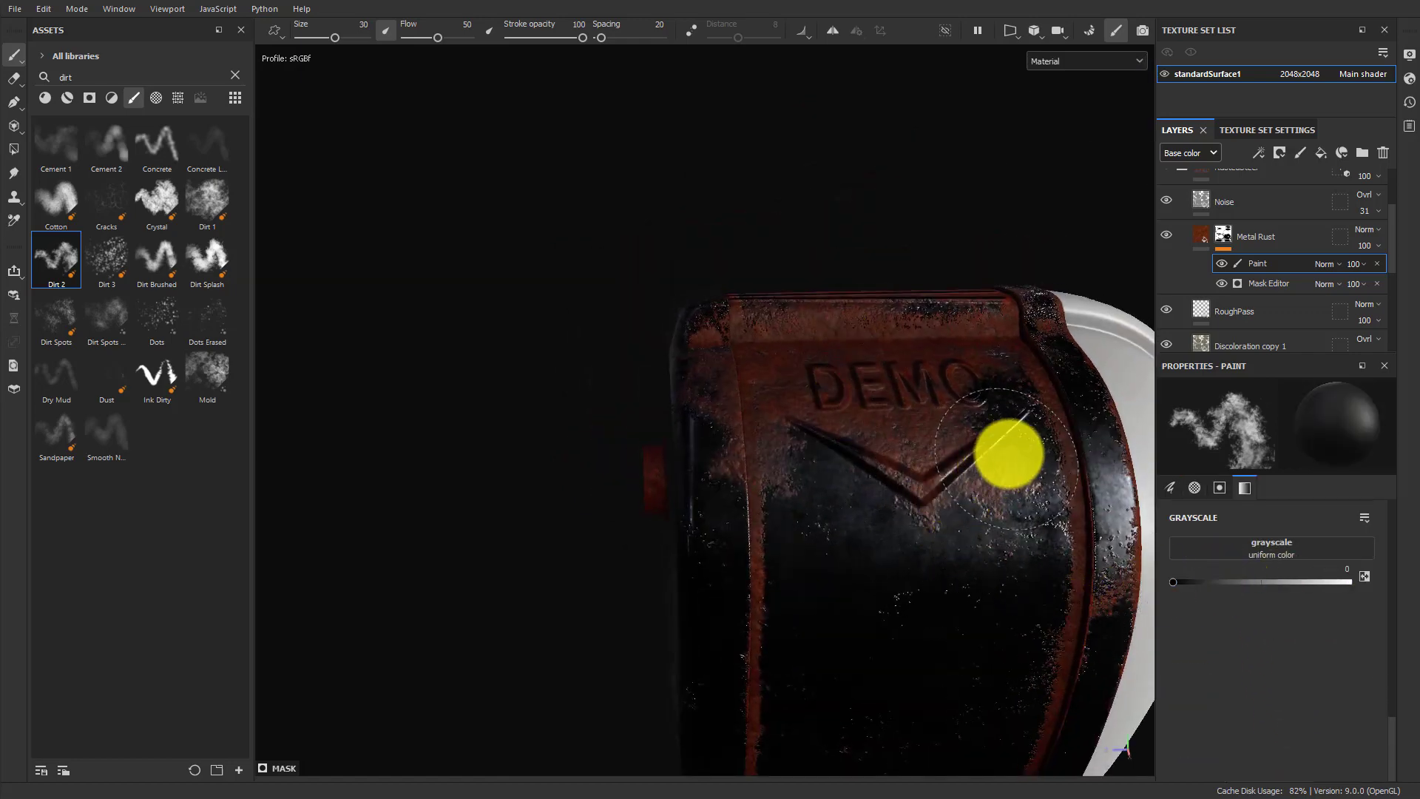
{"action": "mouse_move", "coordinate": [870, 483]}
{"action": "left_mouse_down"}
{"action": "mouse_move", "coordinate": [967, 416]}
{"action": "mouse_move", "coordinate": [801, 426]}
{"action": "mouse_move", "coordinate": [805, 550]}
{"action": "mouse_move", "coordinate": [760, 471]}
{"action": "left_mouse_up"}
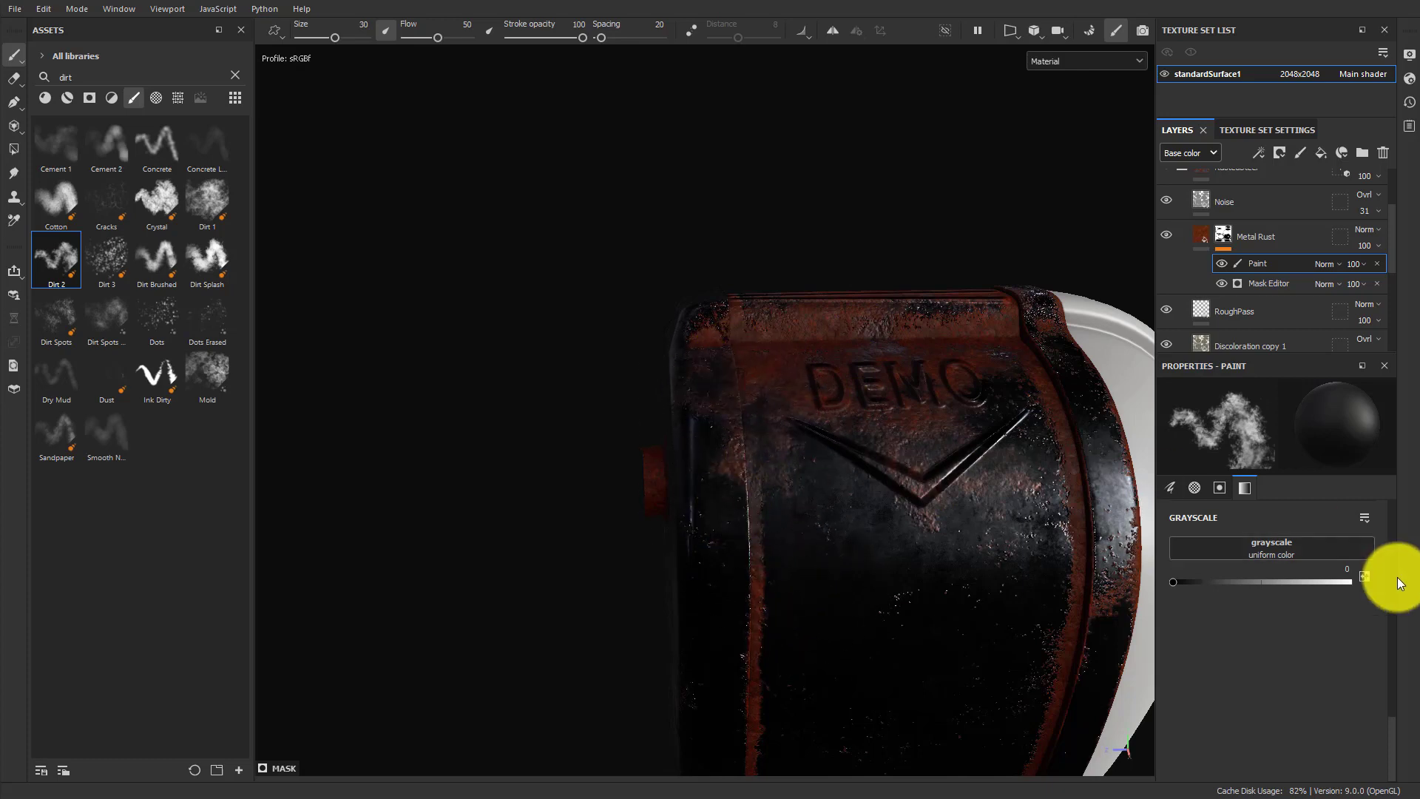
Set the brush grayscale to 1 and paint rust into the mask below the chevron, toward the body's front seam.
{"action": "left_click", "coordinate": [1347, 582]}
{"action": "mouse_move", "coordinate": [863, 544]}
{"action": "left_mouse_down"}
{"action": "mouse_move", "coordinate": [767, 562]}
{"action": "mouse_move", "coordinate": [729, 377]}
{"action": "mouse_move", "coordinate": [765, 669]}
{"action": "mouse_move", "coordinate": [742, 545]}
{"action": "mouse_move", "coordinate": [732, 662]}
{"action": "mouse_move", "coordinate": [795, 548]}
{"action": "mouse_move", "coordinate": [741, 658]}
{"action": "mouse_move", "coordinate": [757, 507]}
{"action": "mouse_move", "coordinate": [741, 433]}
{"action": "left_mouse_up"}
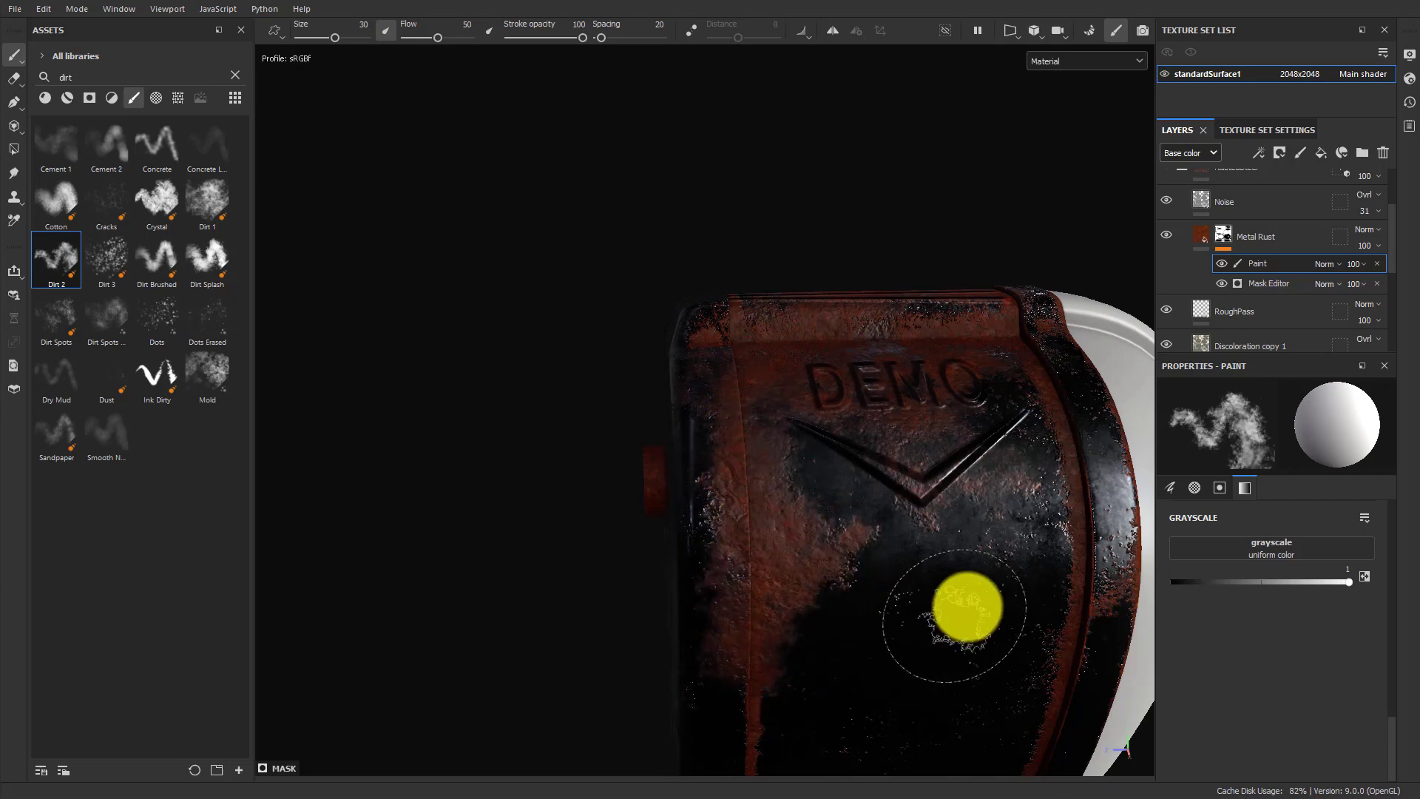
{"action": "mouse_move", "coordinate": [967, 606]}
{"action": "left_mouse_down", "text": "alt"}
{"action": "mouse_move", "coordinate": [840, 624]}
{"action": "mouse_move", "coordinate": [989, 616]}
{"action": "mouse_move", "coordinate": [1058, 577]}
{"action": "mouse_move", "coordinate": [828, 567]}
{"action": "mouse_move", "coordinate": [767, 476]}
{"action": "mouse_move", "coordinate": [890, 623]}
{"action": "mouse_move", "coordinate": [1062, 459]}
{"action": "mouse_move", "coordinate": [1005, 643]}
{"action": "mouse_move", "coordinate": [1017, 561]}
{"action": "mouse_move", "coordinate": [987, 615]}
{"action": "mouse_move", "coordinate": [976, 558]}
{"action": "mouse_move", "coordinate": [840, 384]}
{"action": "mouse_move", "coordinate": [1214, 542]}
{"action": "mouse_move", "coordinate": [856, 480]}
{"action": "mouse_move", "coordinate": [907, 444]}
{"action": "mouse_move", "coordinate": [879, 388]}
{"action": "mouse_move", "coordinate": [1023, 422]}
{"action": "mouse_move", "coordinate": [910, 396]}
{"action": "mouse_move", "coordinate": [729, 517]}
{"action": "mouse_move", "coordinate": [859, 539]}
{"action": "mouse_move", "coordinate": [998, 414]}
{"action": "left_mouse_up", "text": "alt"}
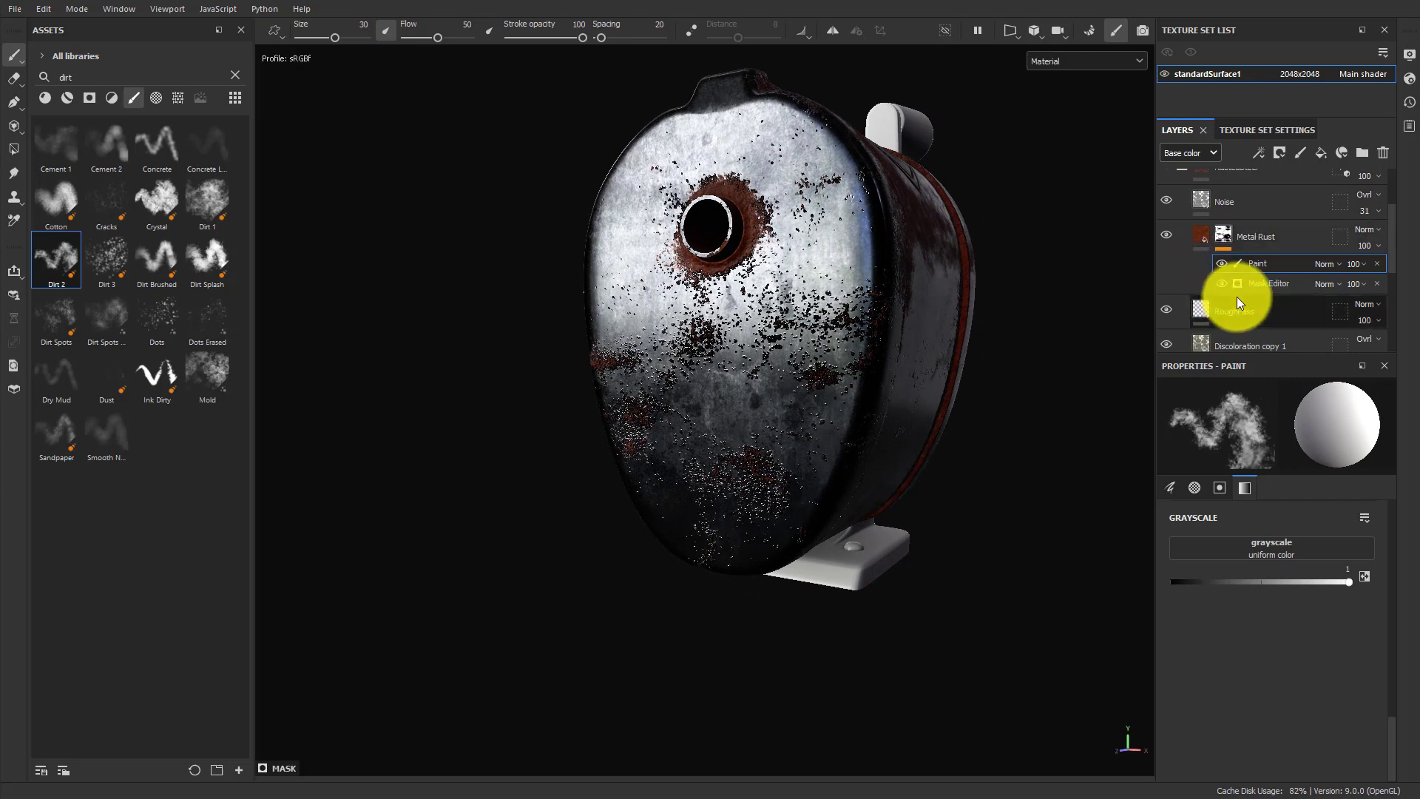
Lighten the BaseMetal layer's base color to a pale bluish grey and check the body from the crank side.
{"action": "scroll", "coordinate": [1237, 296], "scroll_direction": "up", "scroll_amount": 3}
{"action": "scroll", "coordinate": [1221, 287], "scroll_direction": "down", "scroll_amount": 4}
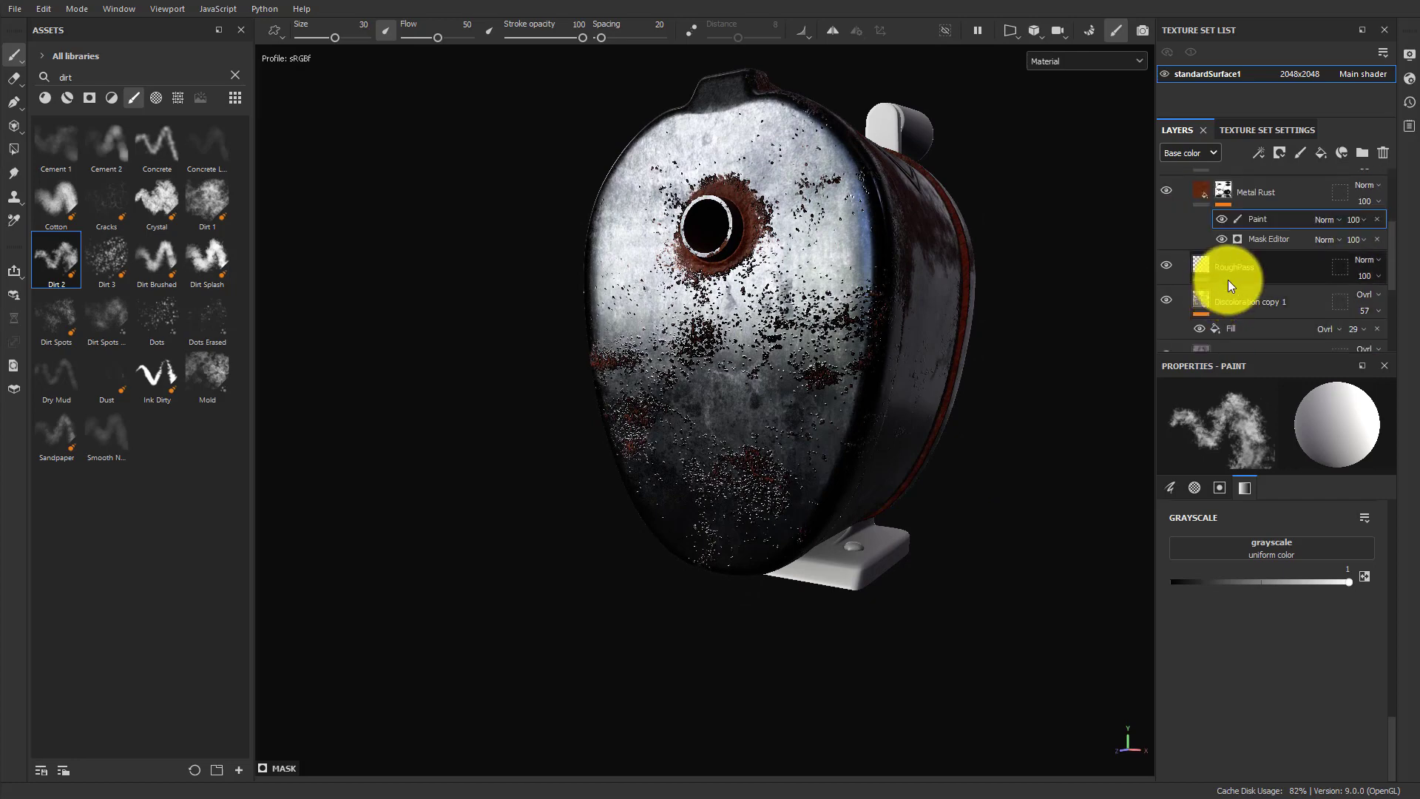
{"action": "scroll", "coordinate": [1253, 292], "scroll_direction": "down", "scroll_amount": 4}
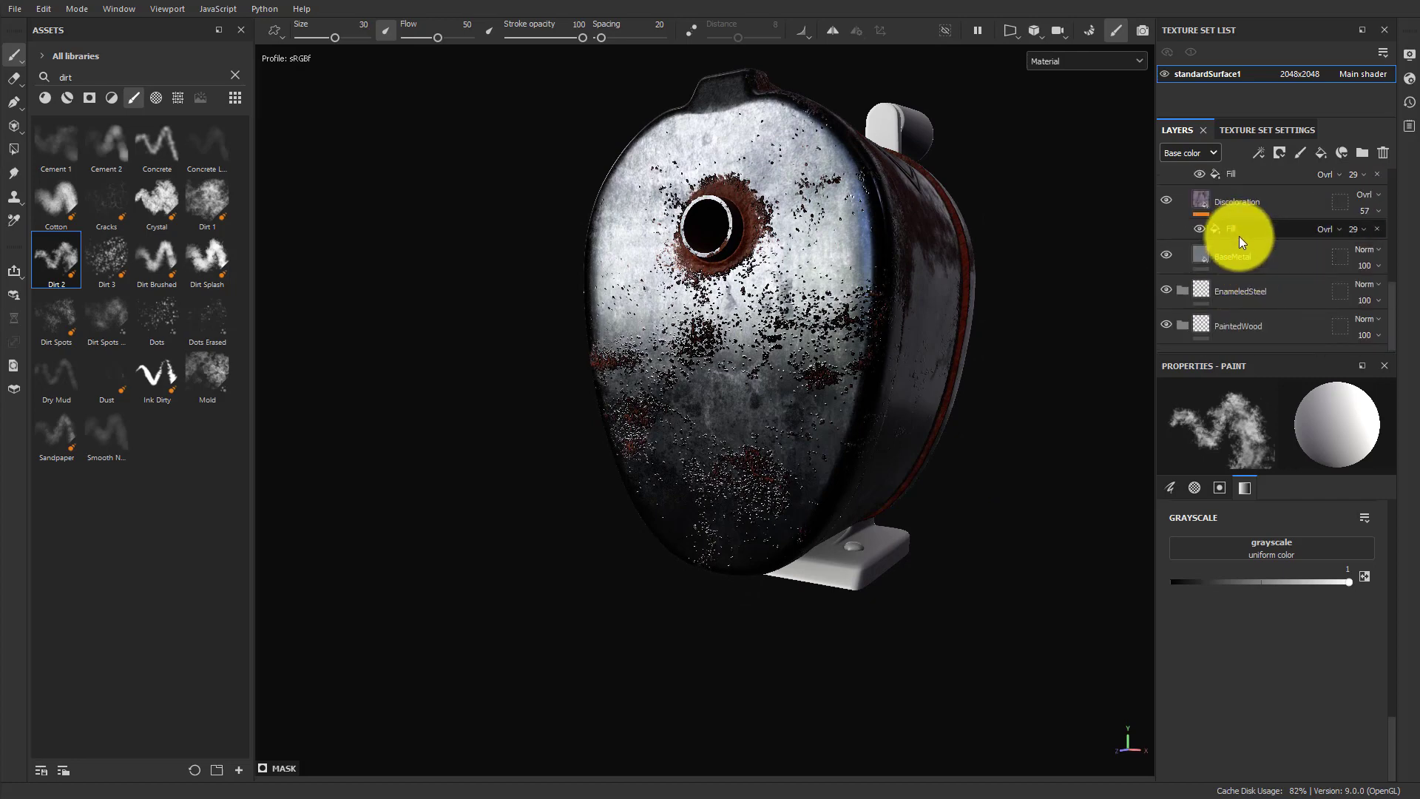
{"action": "left_click", "coordinate": [1231, 255]}
{"action": "scroll", "coordinate": [1257, 703], "scroll_direction": "down", "scroll_amount": 3}
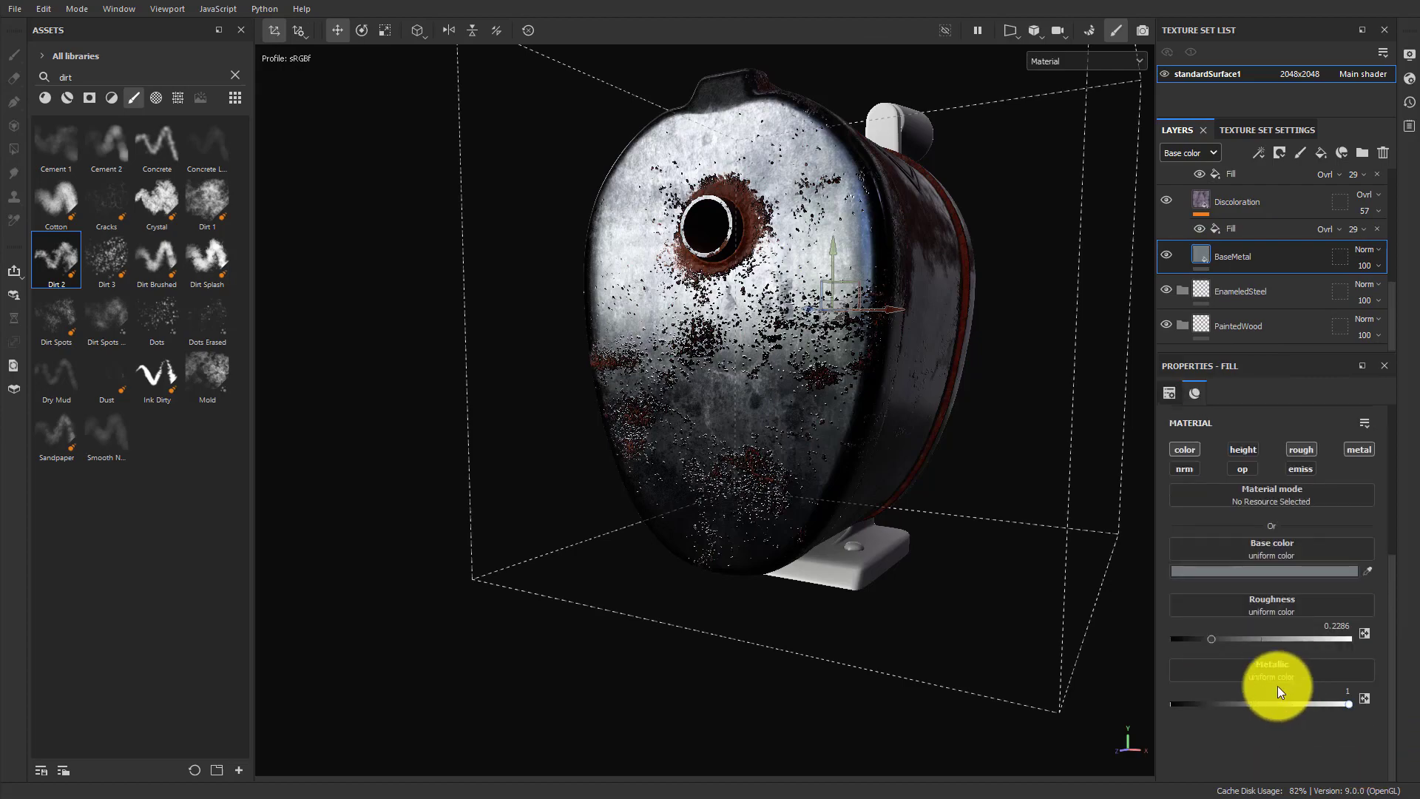
{"action": "left_click", "coordinate": [1246, 573]}
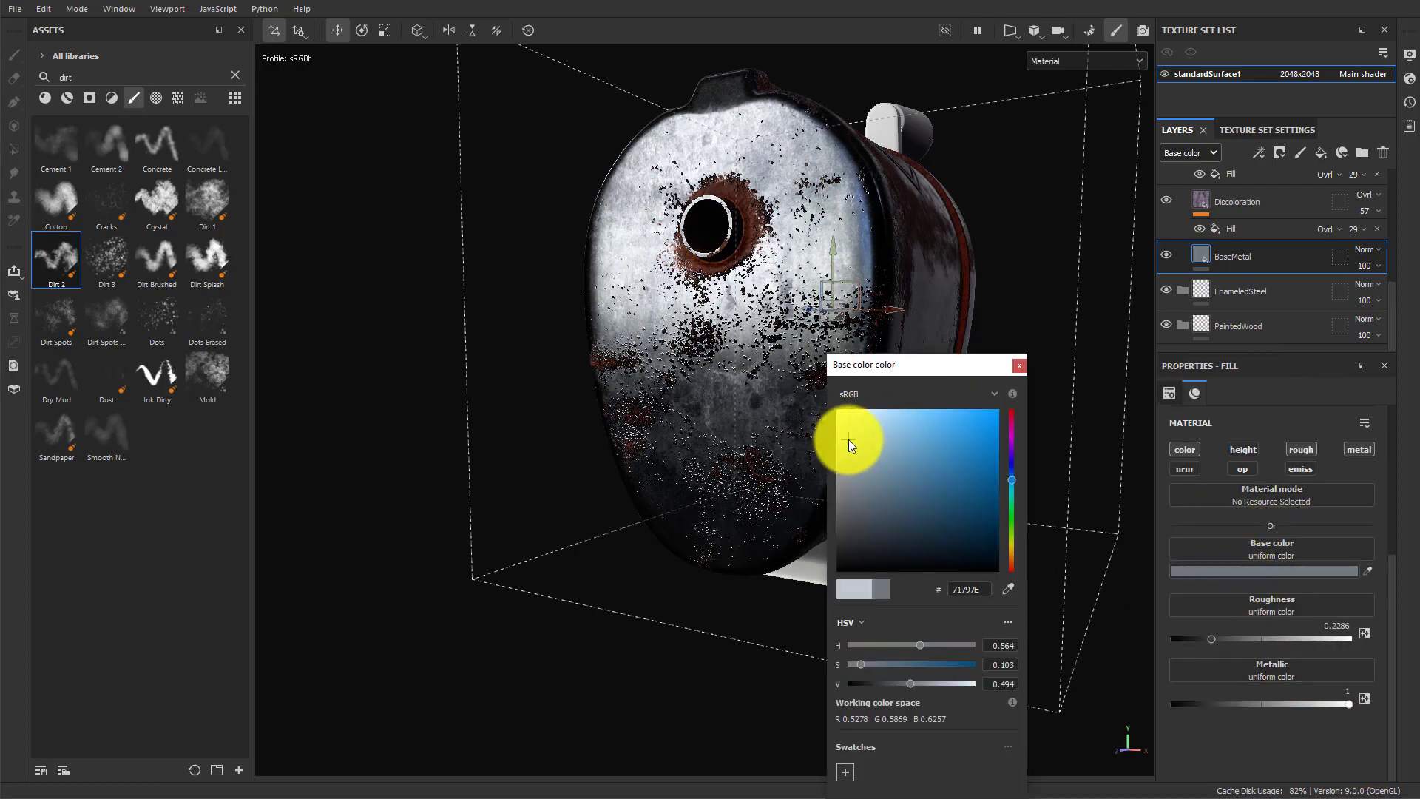
{"action": "left_click", "coordinate": [848, 439]}
{"action": "mouse_move", "coordinate": [825, 472]}
{"action": "left_mouse_down", "text": "alt"}
{"action": "mouse_move", "coordinate": [621, 507]}
{"action": "mouse_move", "coordinate": [624, 441]}
{"action": "mouse_move", "coordinate": [729, 468]}
{"action": "mouse_move", "coordinate": [570, 533]}
{"action": "mouse_move", "coordinate": [595, 476]}
{"action": "mouse_move", "coordinate": [703, 411]}
{"action": "mouse_move", "coordinate": [761, 311]}
{"action": "mouse_move", "coordinate": [628, 412]}
{"action": "mouse_move", "coordinate": [1025, 378]}
{"action": "mouse_move", "coordinate": [818, 428]}
{"action": "mouse_move", "coordinate": [942, 296]}
{"action": "left_mouse_up", "text": "alt"}
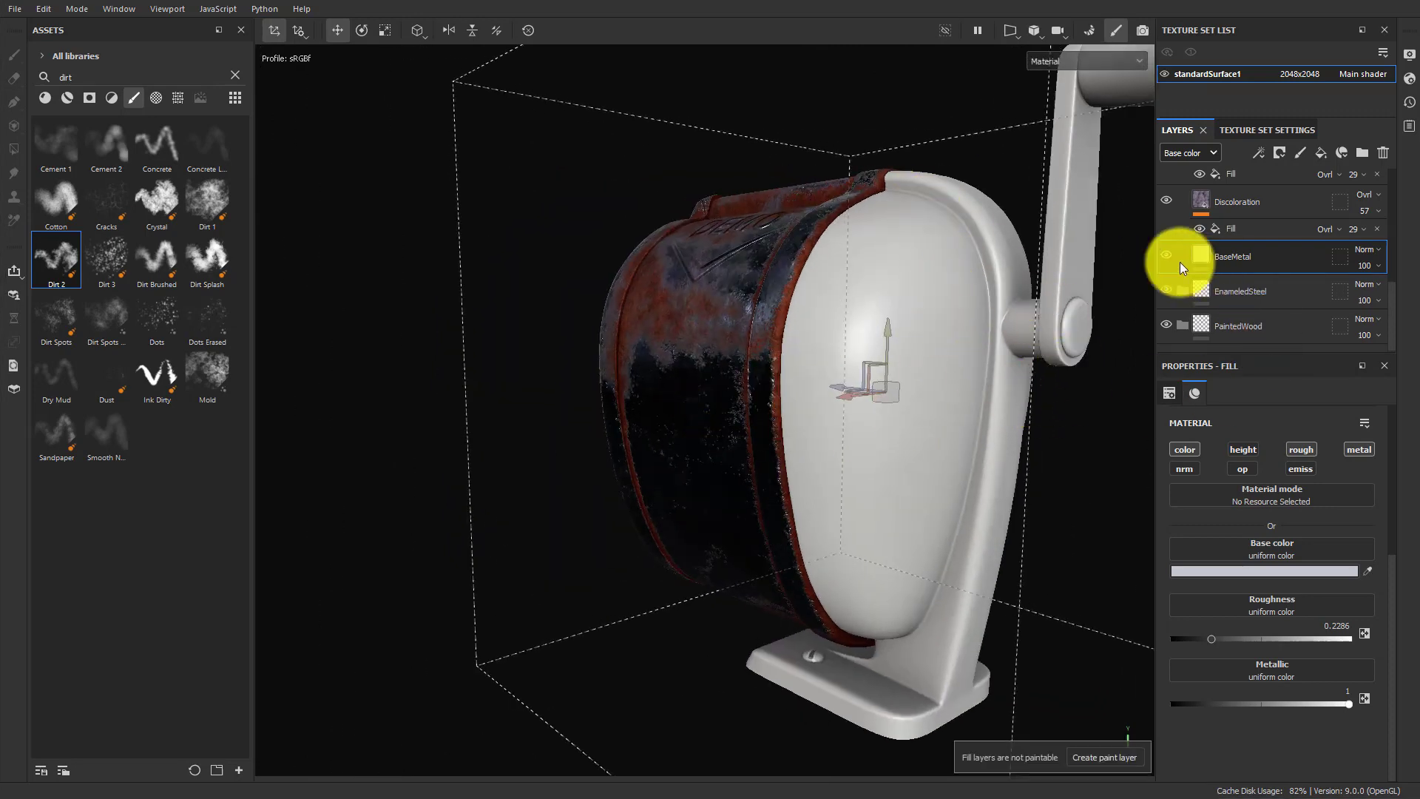
Hide the Metal Rust layer in the RustedSteel folder and inspect the bare steel body from several angles.
{"action": "scroll", "coordinate": [1220, 222], "scroll_direction": "up", "scroll_amount": 3}
{"action": "scroll", "coordinate": [1236, 268], "scroll_direction": "up", "scroll_amount": 5}
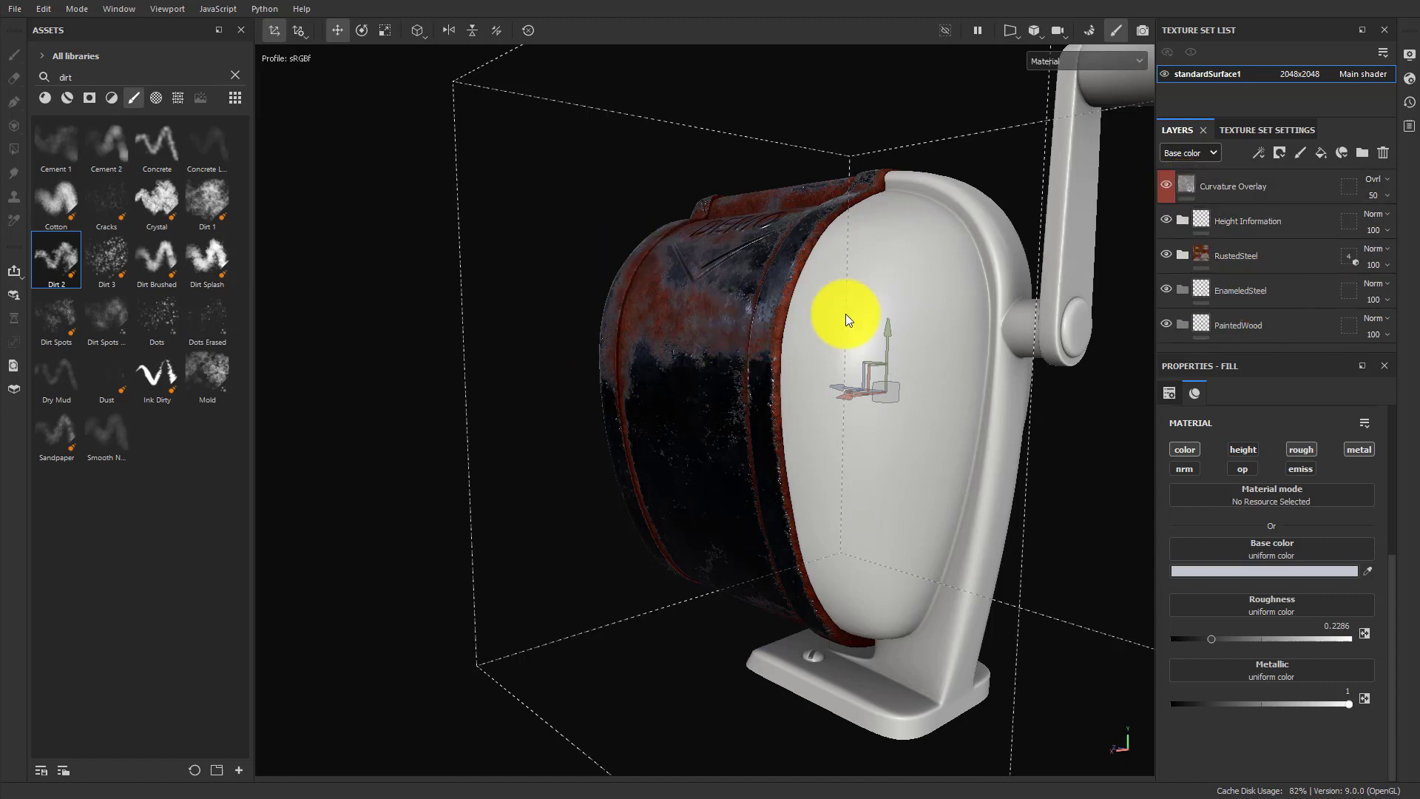
{"action": "left_click", "coordinate": [1252, 293]}
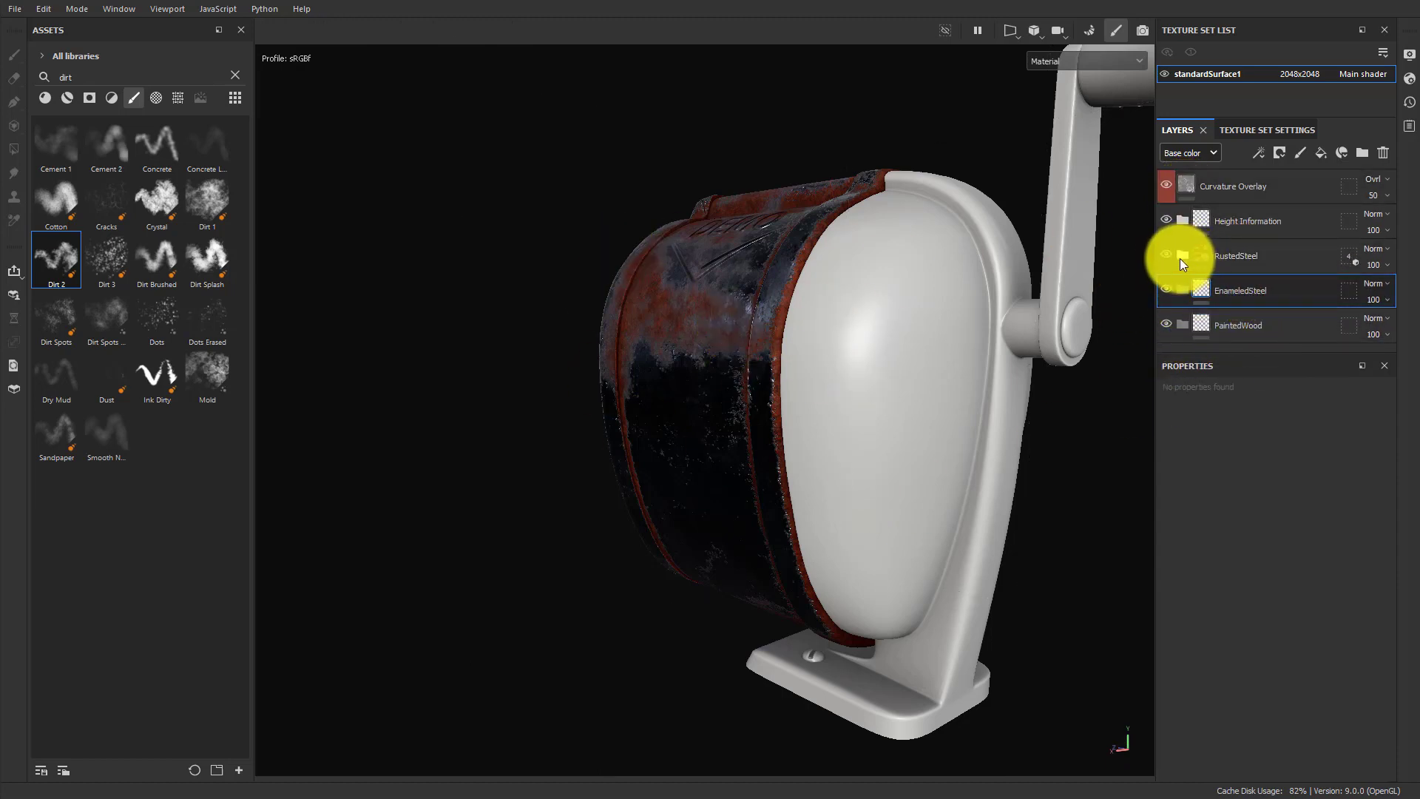
{"action": "left_click", "coordinate": [1182, 255]}
{"action": "left_click", "coordinate": [1171, 324]}
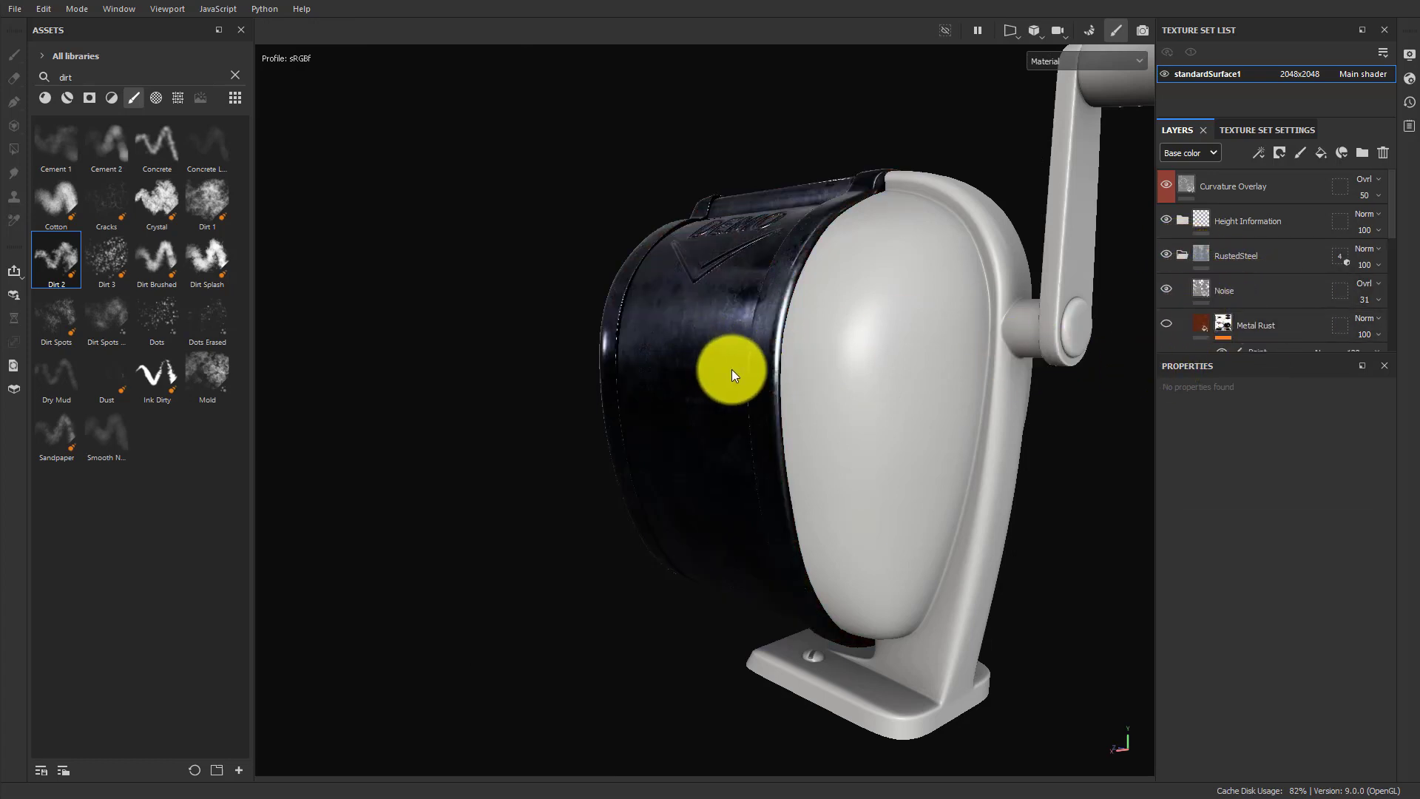
{"action": "left_click_drag", "start_coordinate": [730, 369], "coordinate": [811, 364], "text": "alt"}
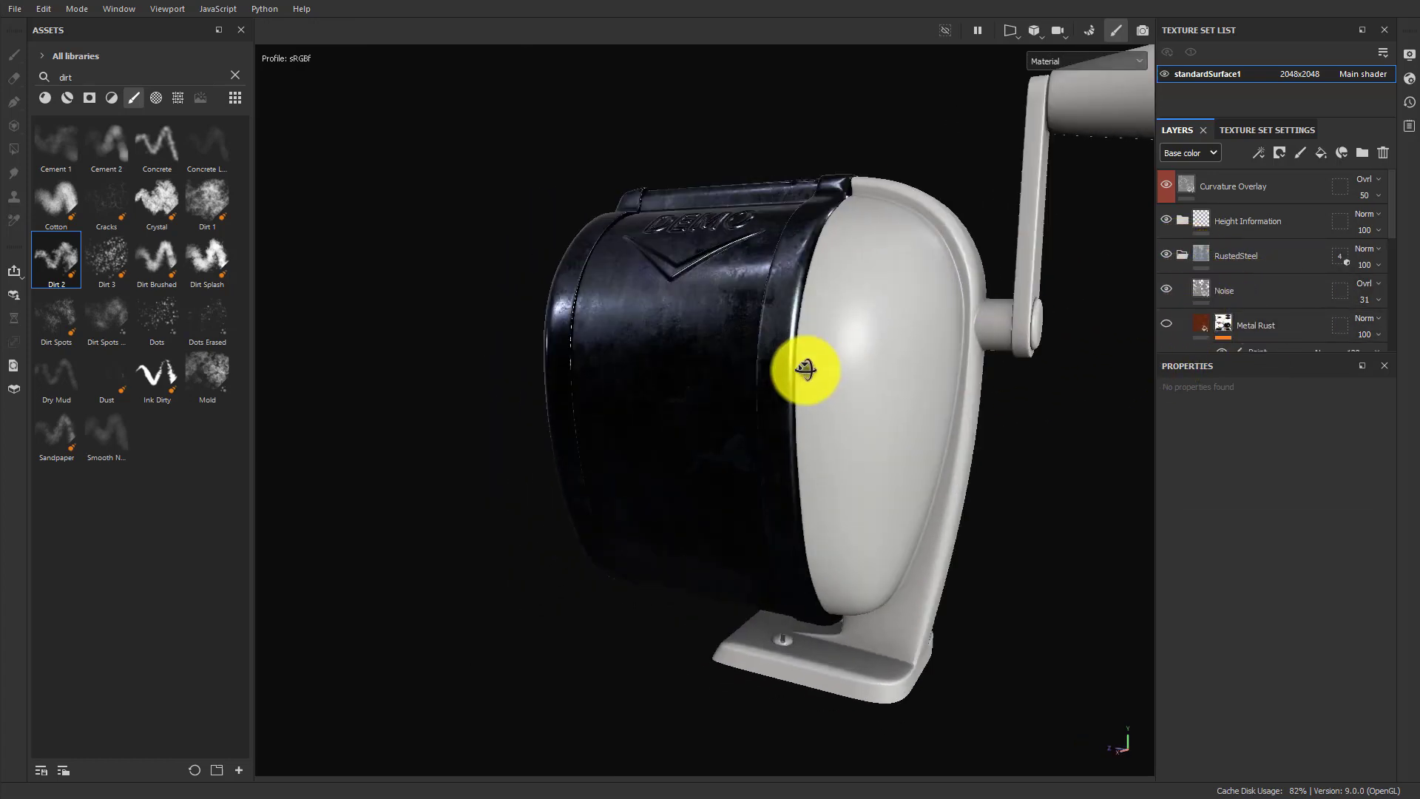
{"action": "left_click", "coordinate": [1183, 254]}
{"action": "left_click", "coordinate": [1181, 289]}
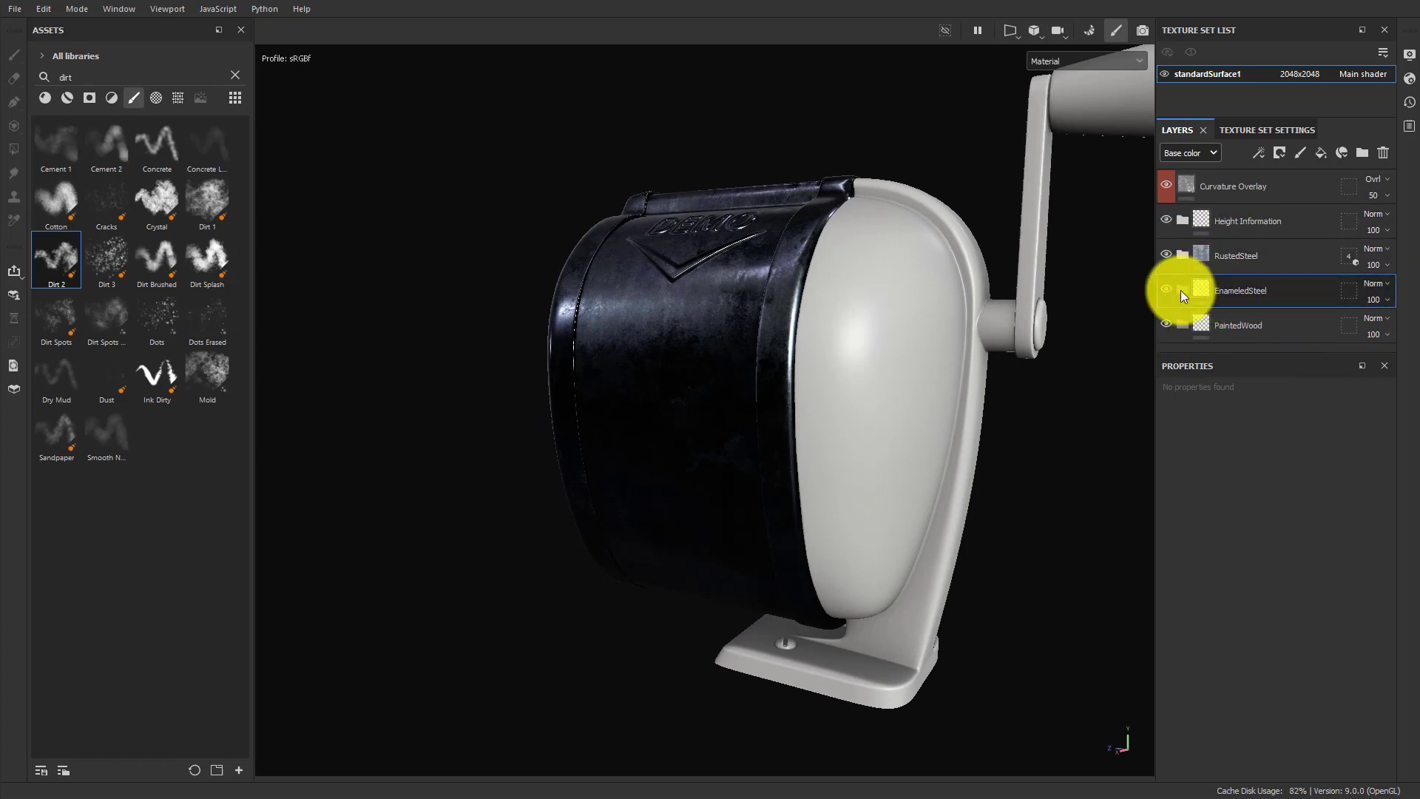
{"action": "left_click_drag", "start_coordinate": [1095, 327], "coordinate": [910, 385], "text": "alt"}
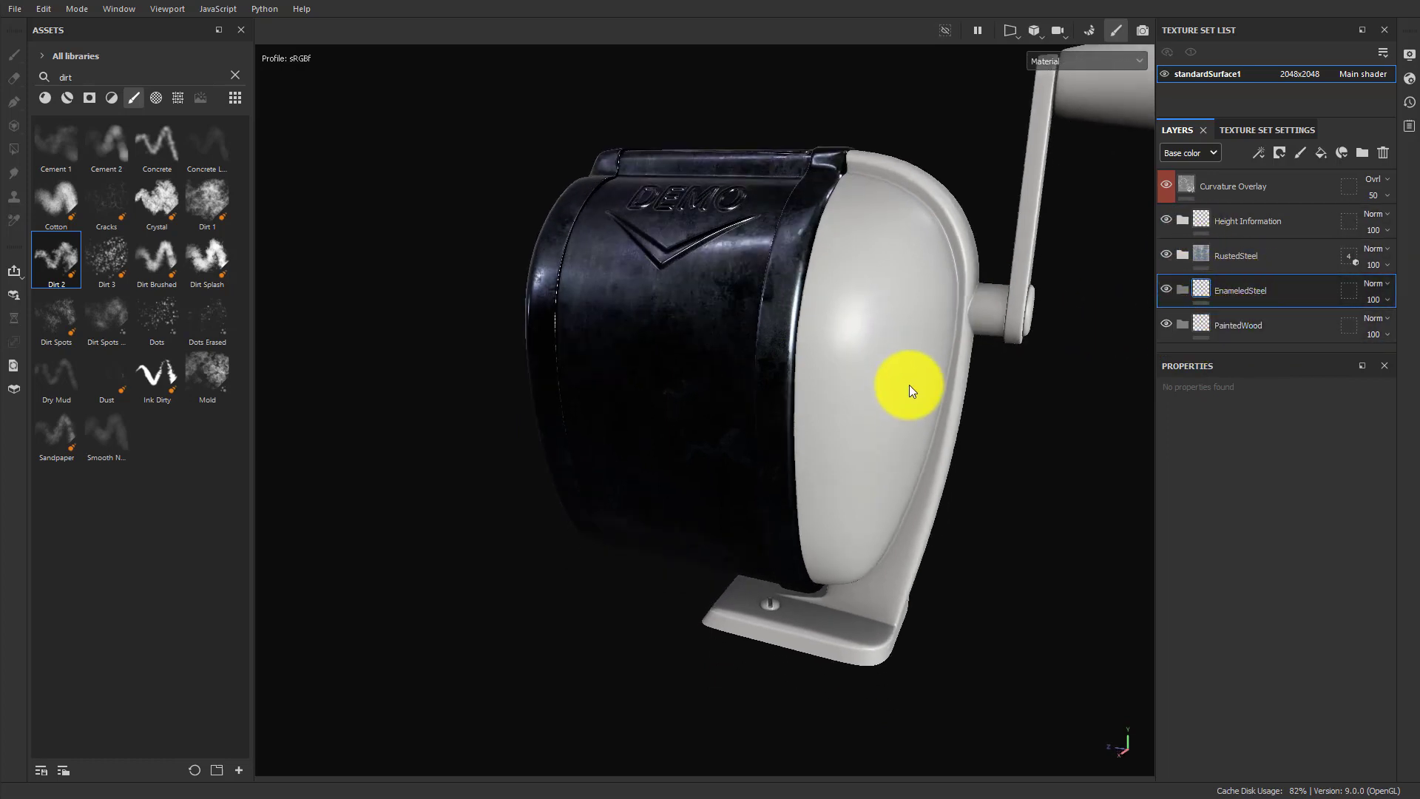
{"action": "left_click_drag", "start_coordinate": [1028, 322], "coordinate": [1141, 209], "text": "alt"}
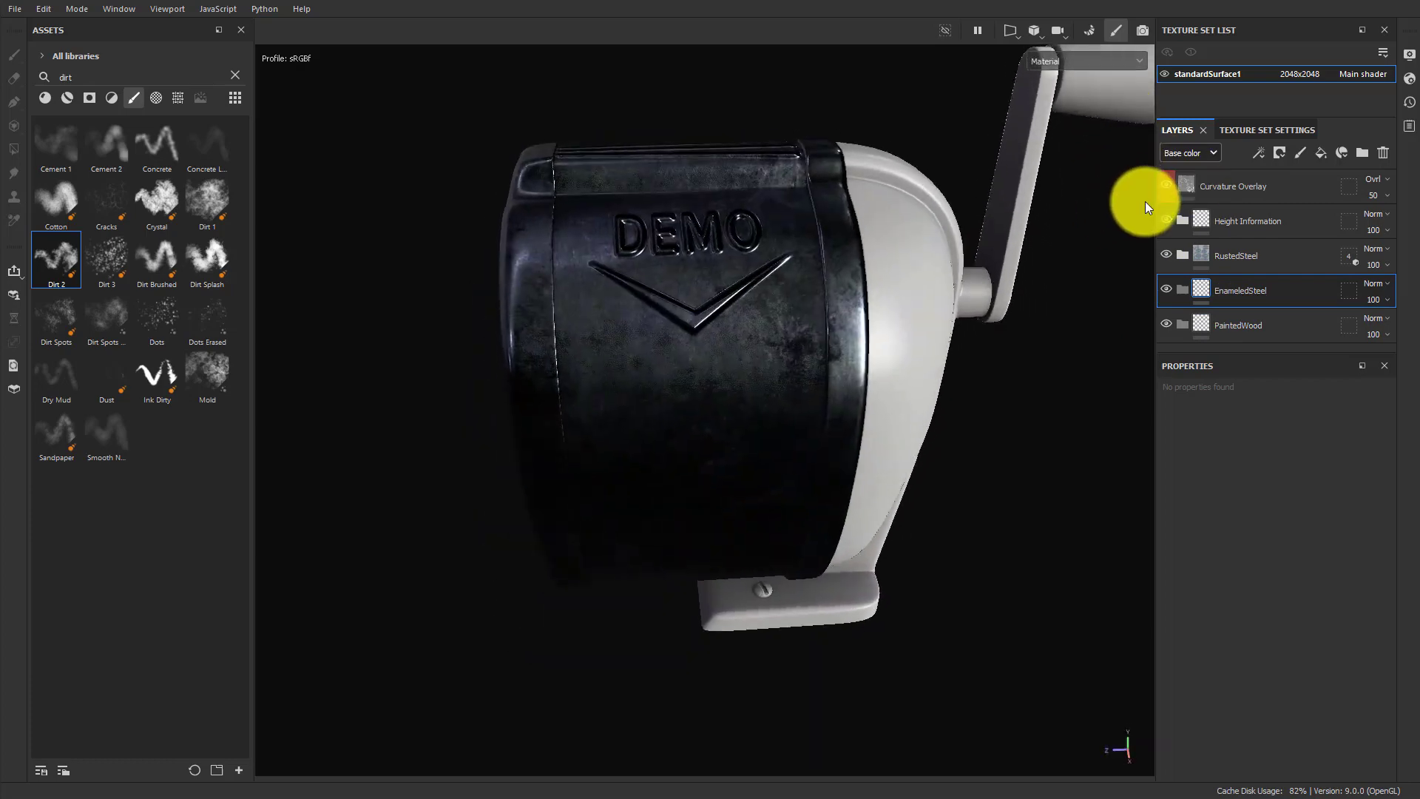
Show the Metal Rust layer again, collapse the RustedSteel folder and view the whole sharpener.
{"action": "left_click", "coordinate": [1181, 255]}
{"action": "left_click", "coordinate": [1166, 324]}
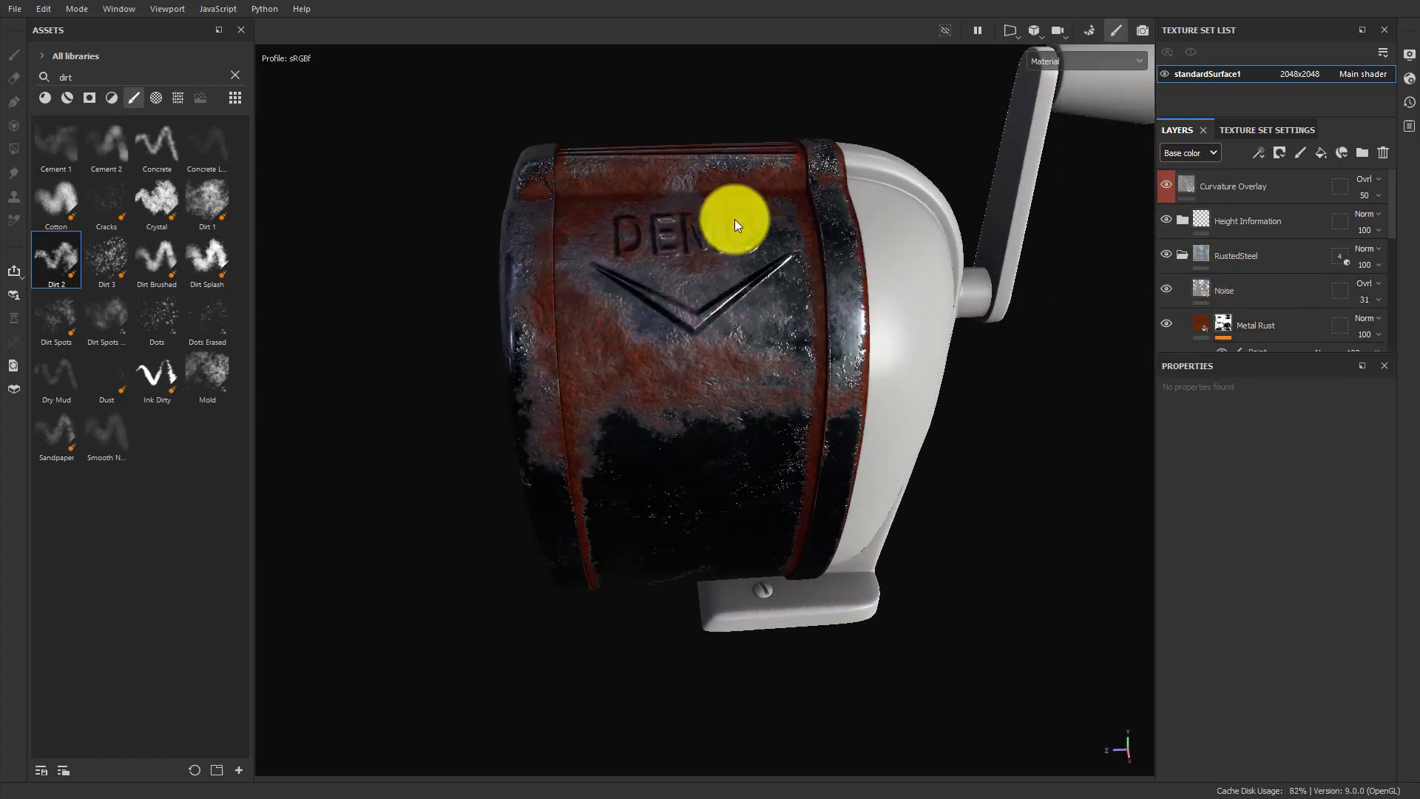
{"action": "left_click", "coordinate": [1182, 255]}
{"action": "mouse_move", "coordinate": [1109, 289]}
{"action": "left_mouse_down", "text": "alt"}
{"action": "mouse_move", "coordinate": [676, 453]}
{"action": "mouse_move", "coordinate": [983, 402]}
{"action": "mouse_move", "coordinate": [525, 373]}
{"action": "mouse_move", "coordinate": [944, 511]}
{"action": "mouse_move", "coordinate": [1300, 140]}
{"action": "left_mouse_up", "text": "alt"}
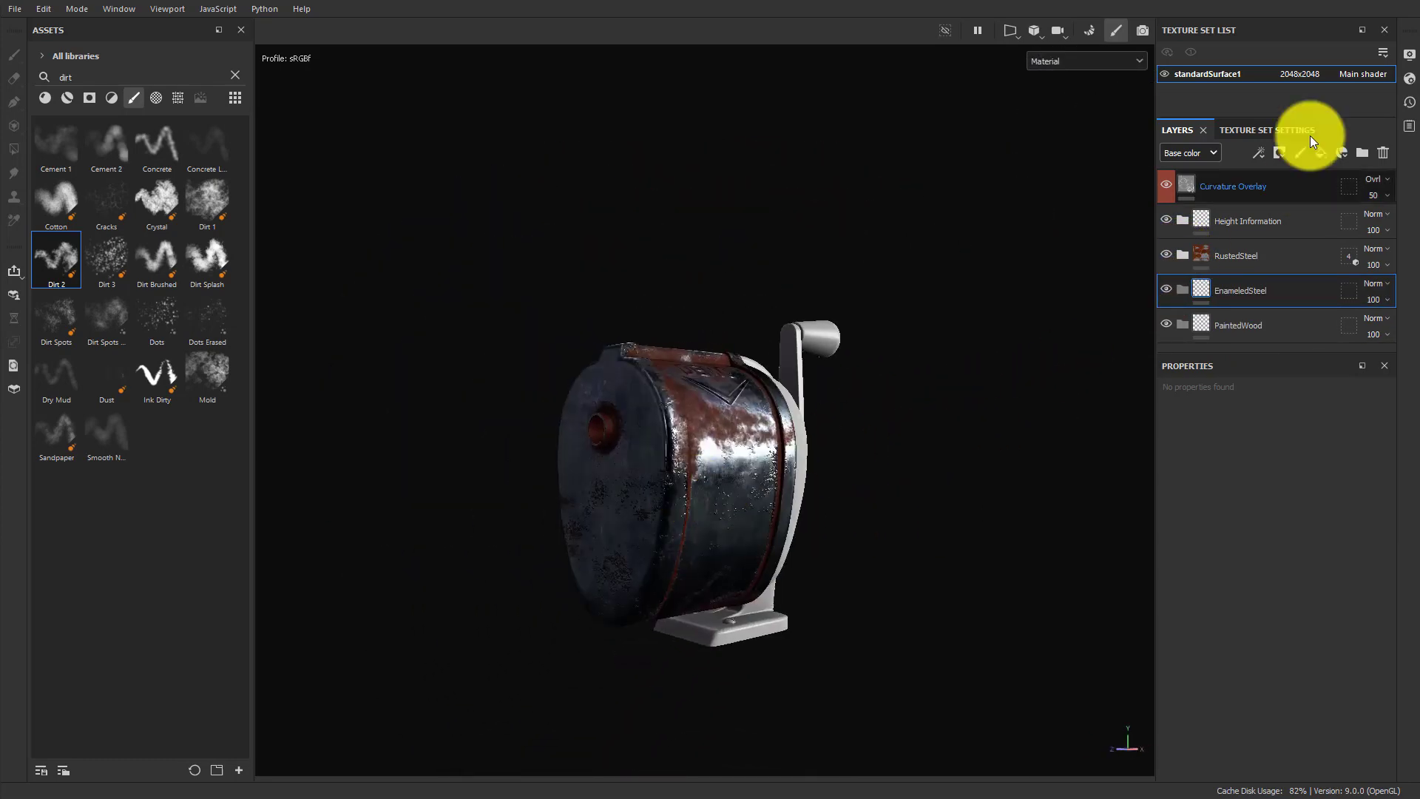
Switch to Iray rendering and frame the sharpener close up from the front cover side.
{"action": "left_click", "coordinate": [1143, 32]}
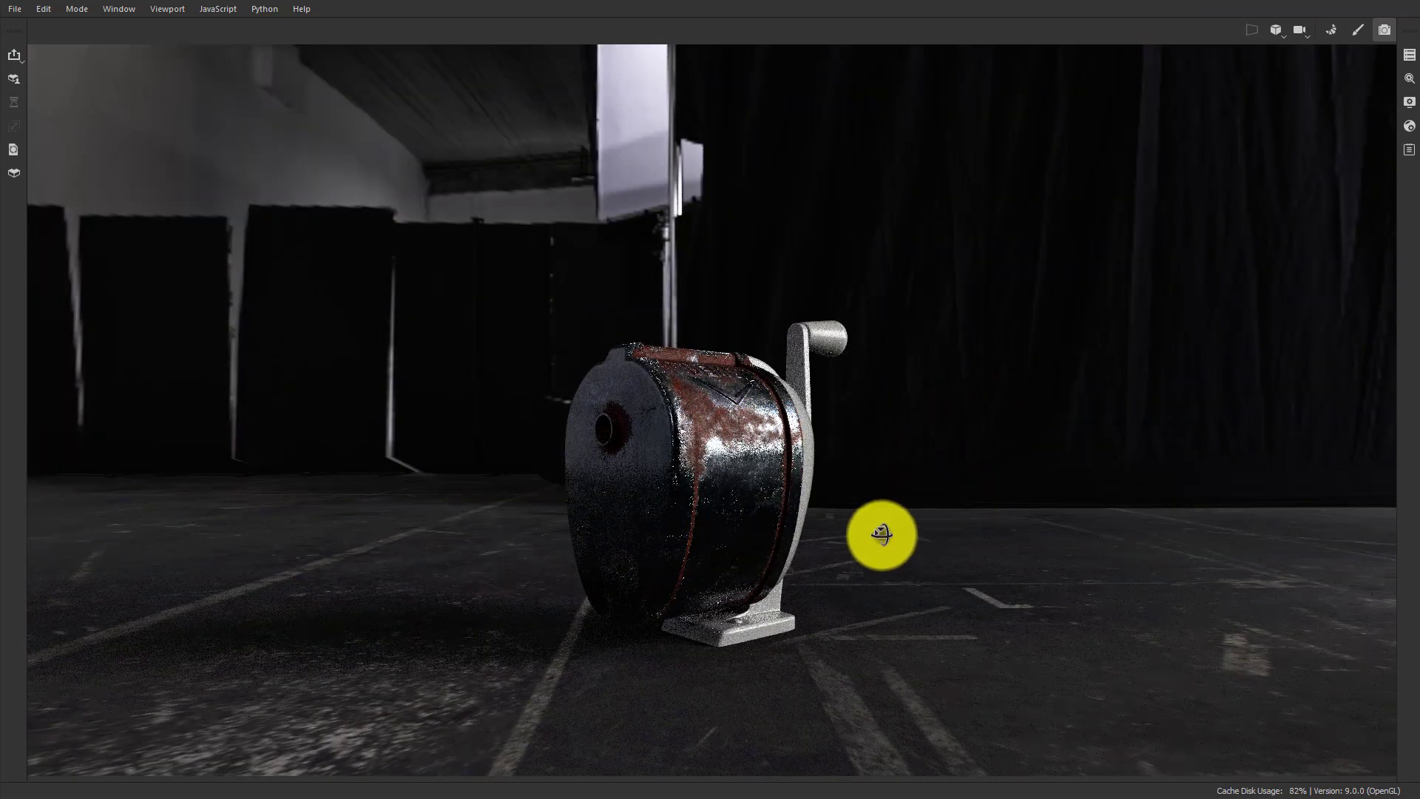
{"action": "left_click_drag", "start_coordinate": [882, 533], "coordinate": [1331, 628], "text": "alt"}
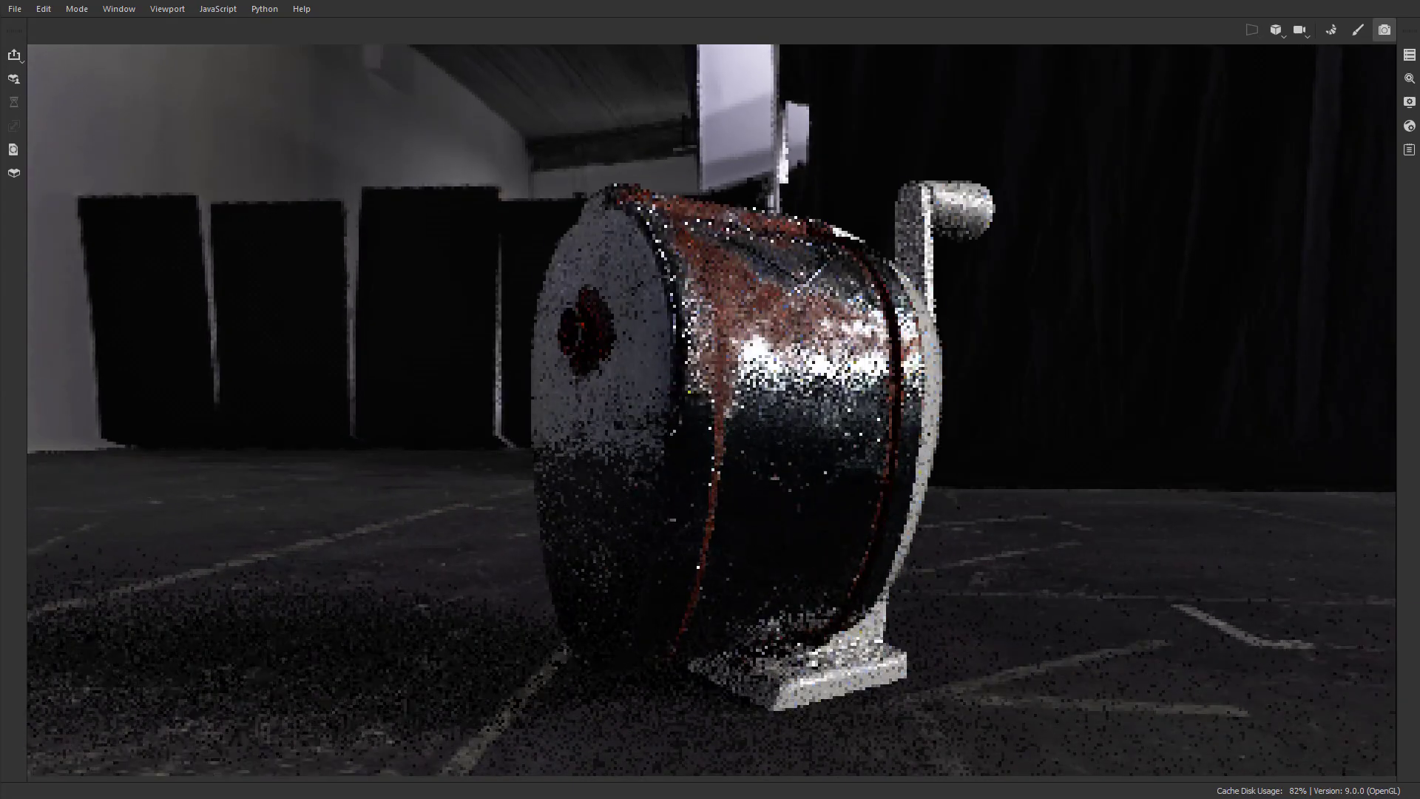
{"action": "mouse_move", "coordinate": [1053, 529]}
{"action": "middle_mouse_down", "text": "alt"}
{"action": "mouse_move", "coordinate": [1002, 523]}
{"action": "mouse_move", "coordinate": [1046, 513]}
{"action": "middle_mouse_up", "text": "alt"}
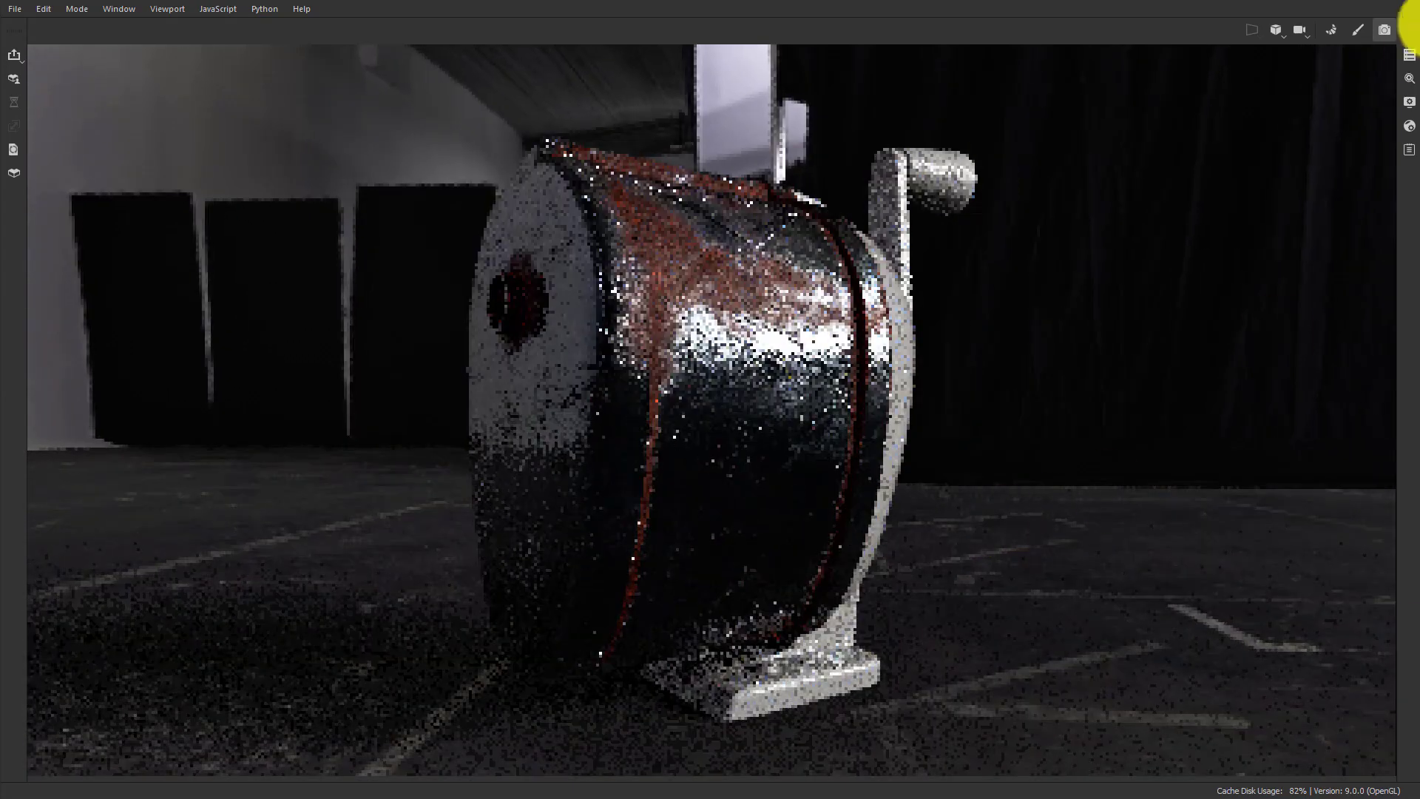
Enable the dome's Clear color in the environment display settings to render against a plain grey background.
{"action": "left_click", "coordinate": [1409, 78]}
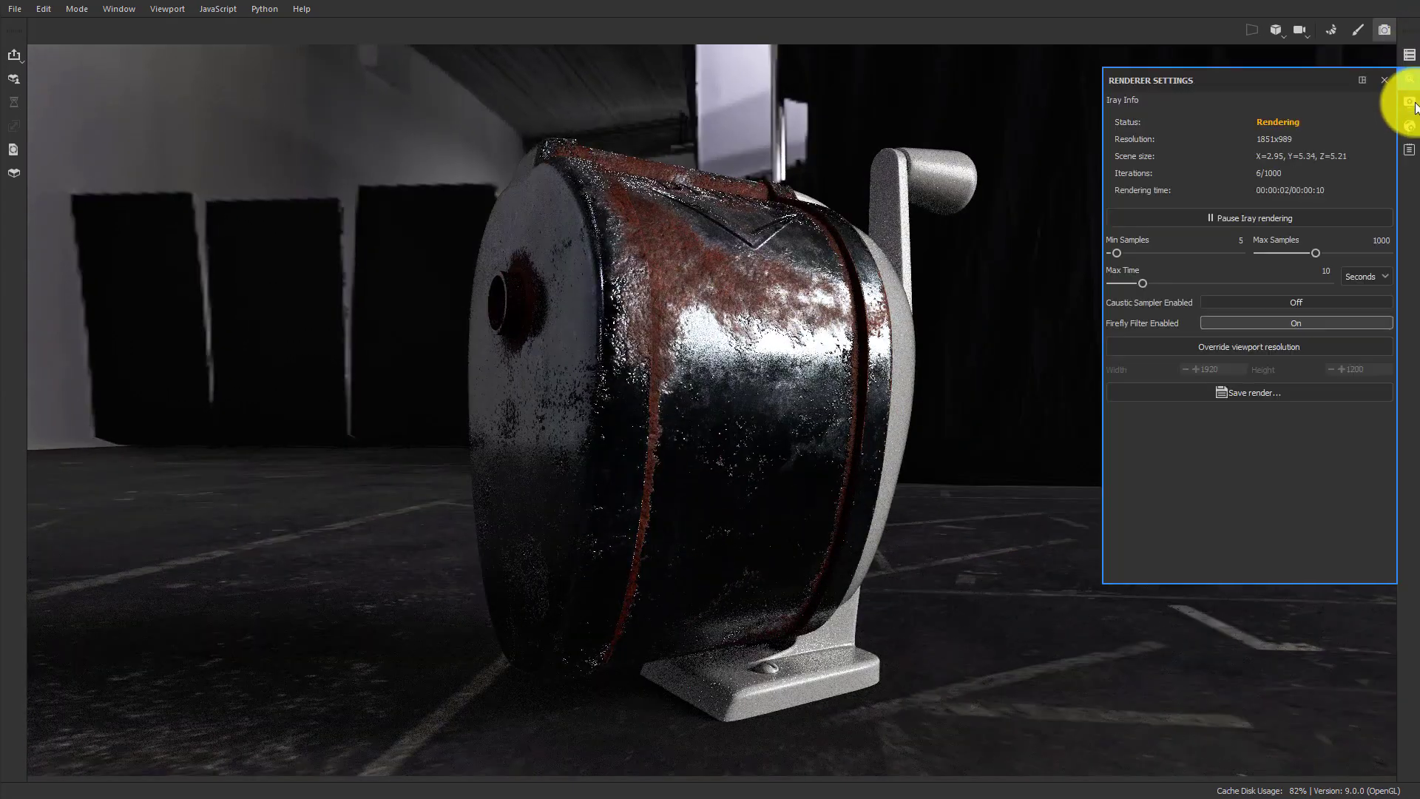
{"action": "left_click", "coordinate": [1408, 102]}
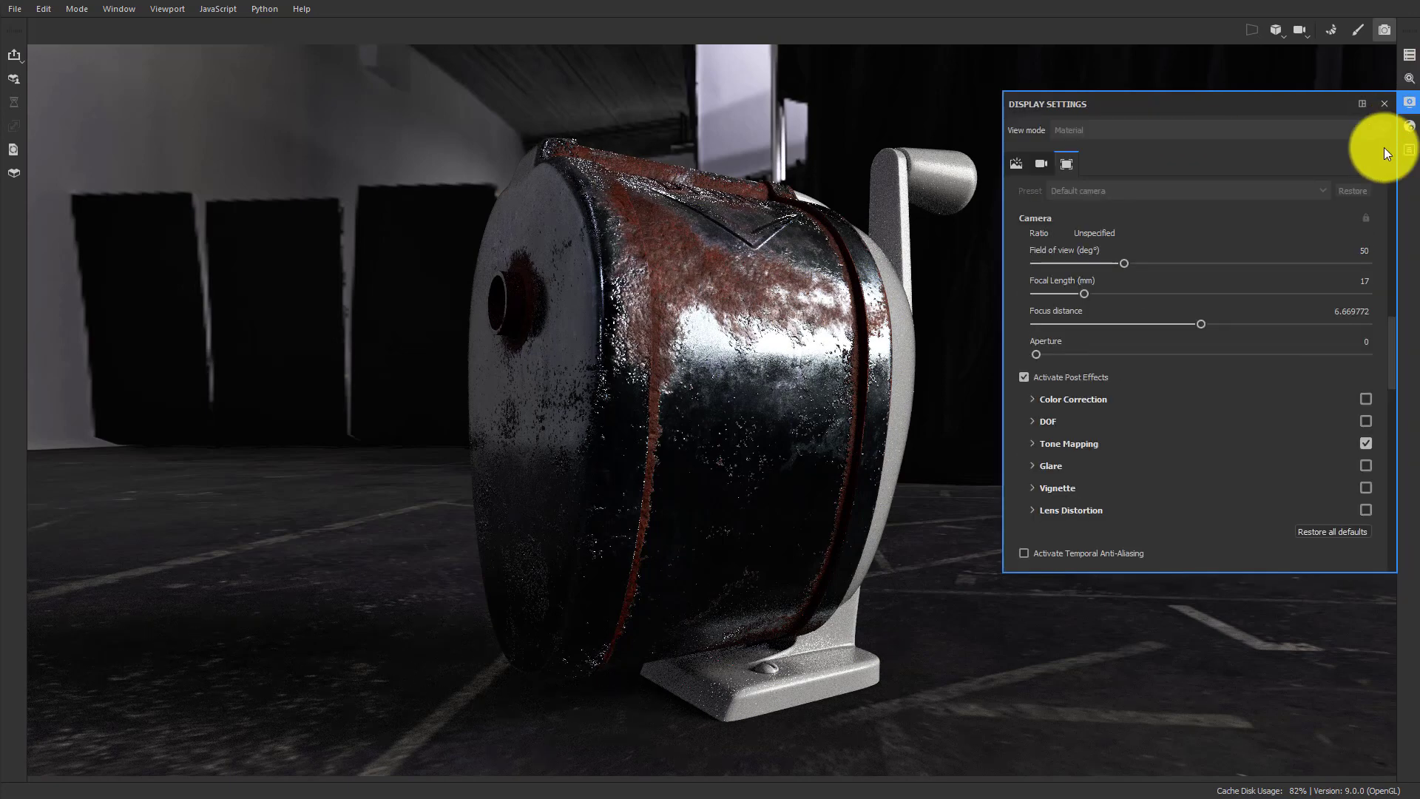
{"action": "scroll", "coordinate": [1112, 353], "scroll_direction": "up", "scroll_amount": 10}
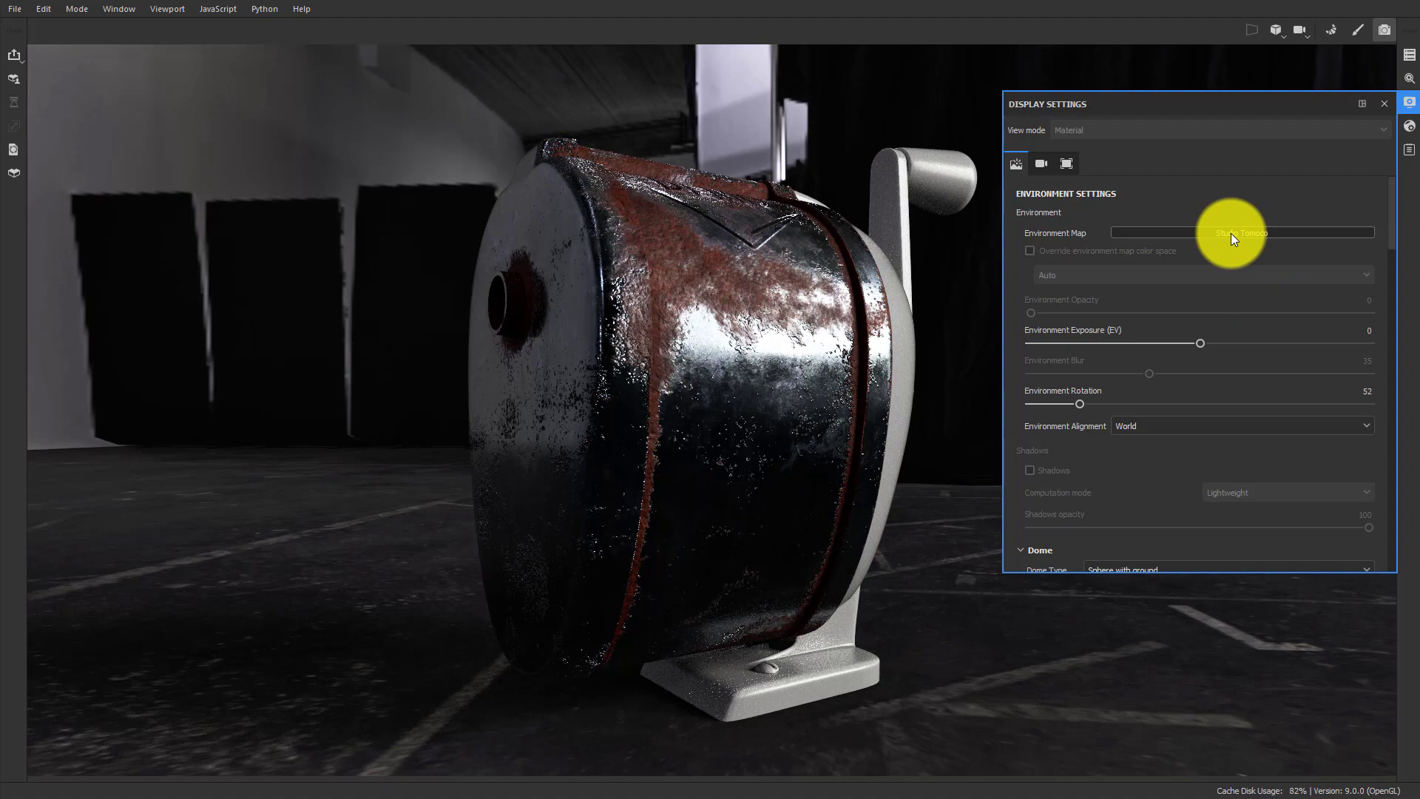
{"action": "scroll", "coordinate": [1128, 457], "scroll_direction": "down", "scroll_amount": 3}
{"action": "scroll", "coordinate": [1116, 460], "scroll_direction": "down", "scroll_amount": 2}
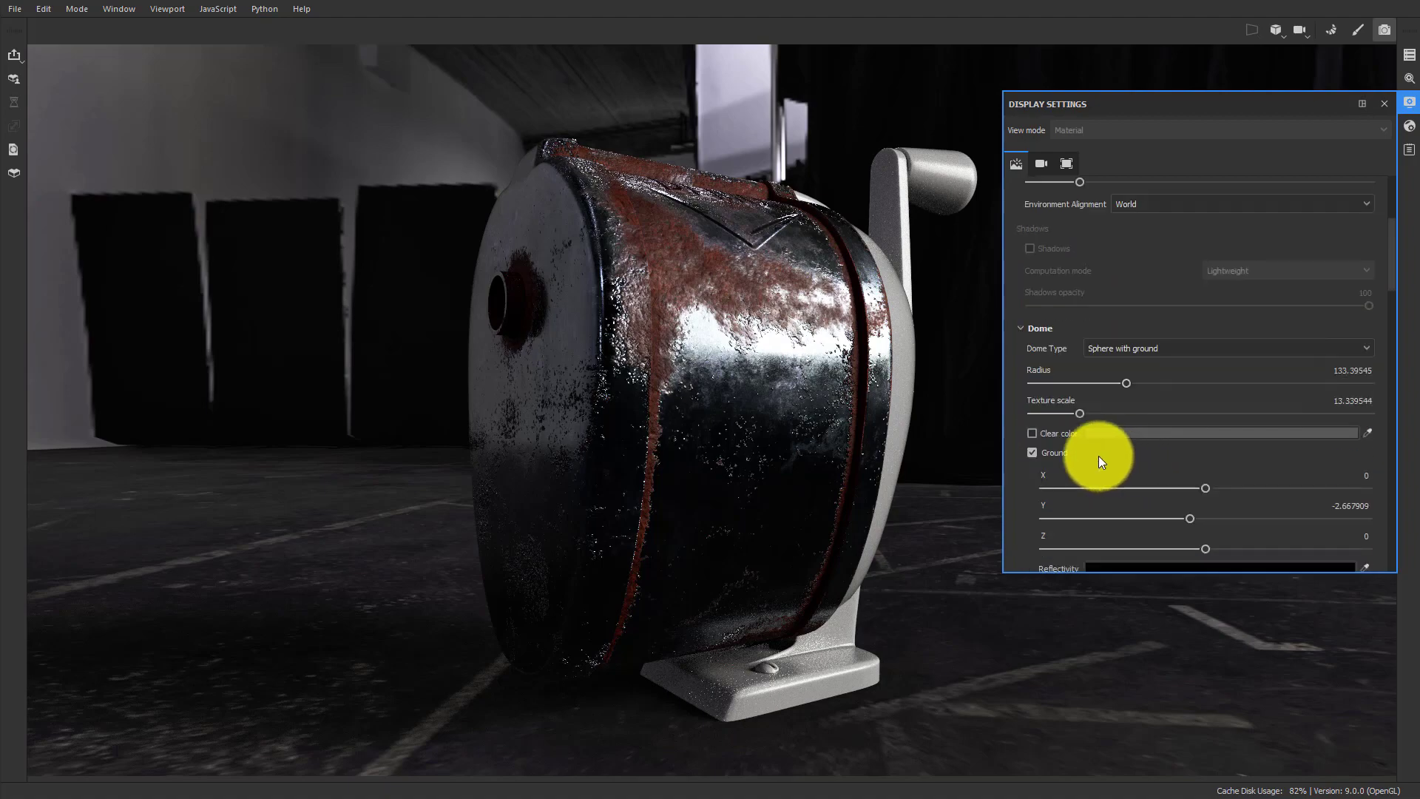
{"action": "left_click", "coordinate": [1033, 432]}
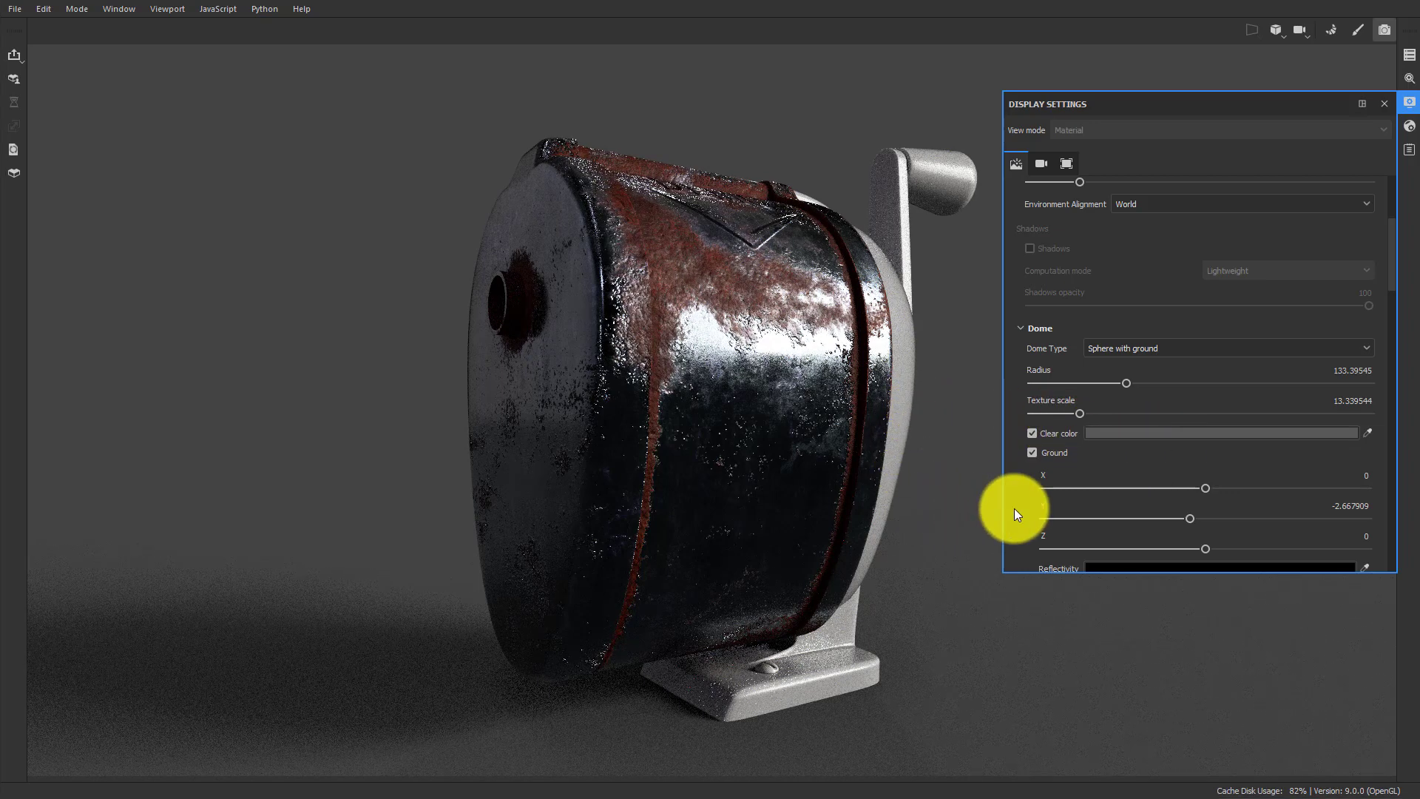
Set the Iray Min Samples to 24 and Max Time to 16 seconds, and render the sharpener from a lower angle.
{"action": "left_click", "coordinate": [1409, 78]}
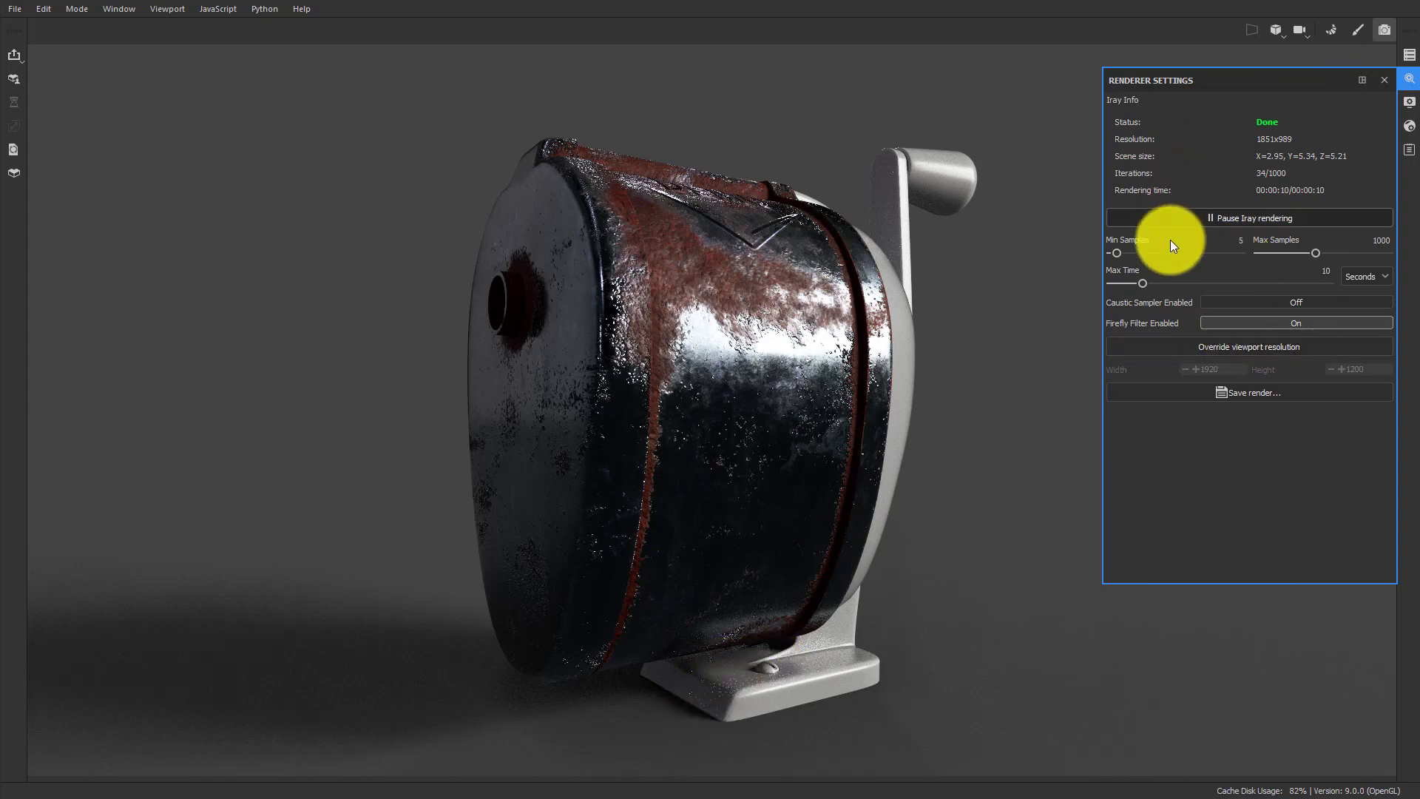
{"action": "left_click", "coordinate": [1124, 253]}
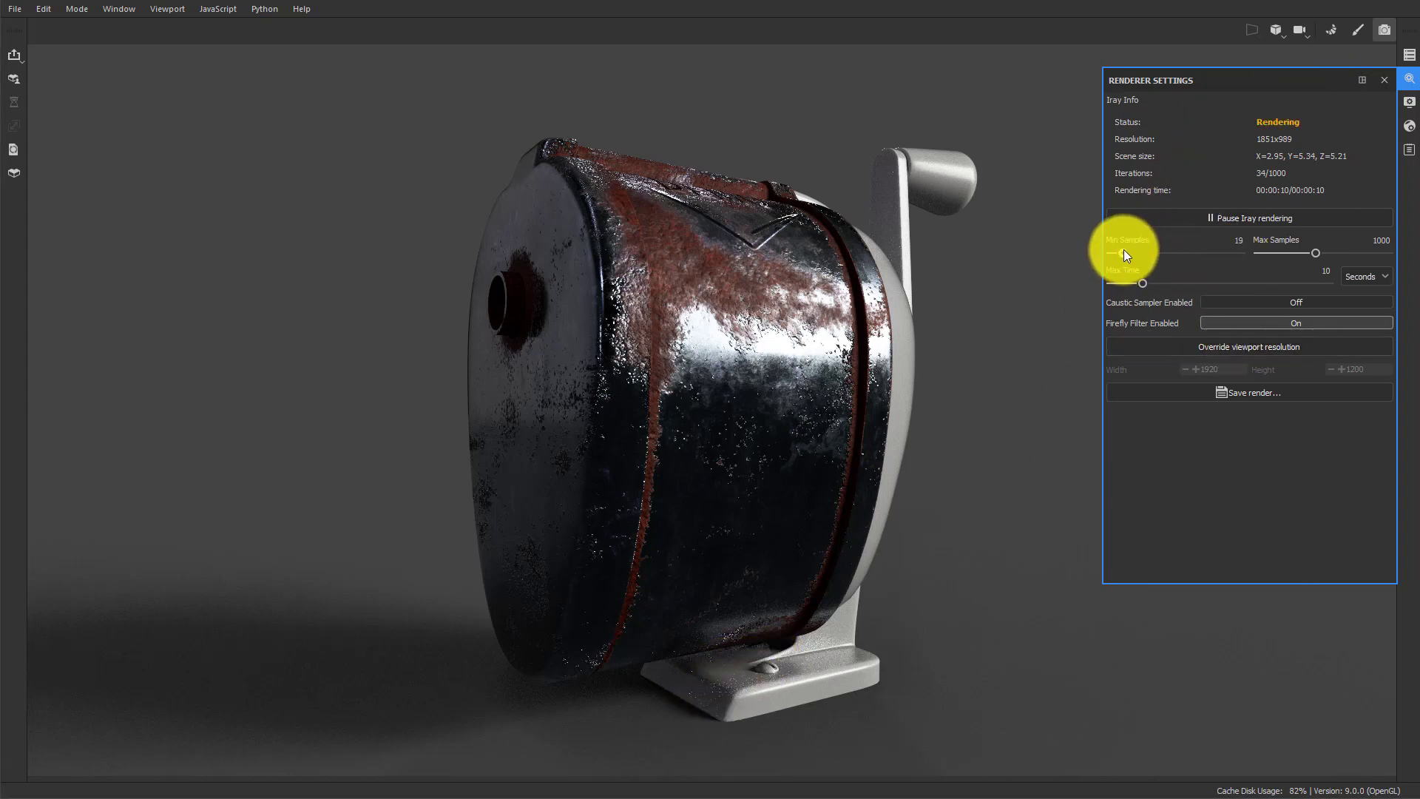
{"action": "left_click", "coordinate": [1147, 283]}
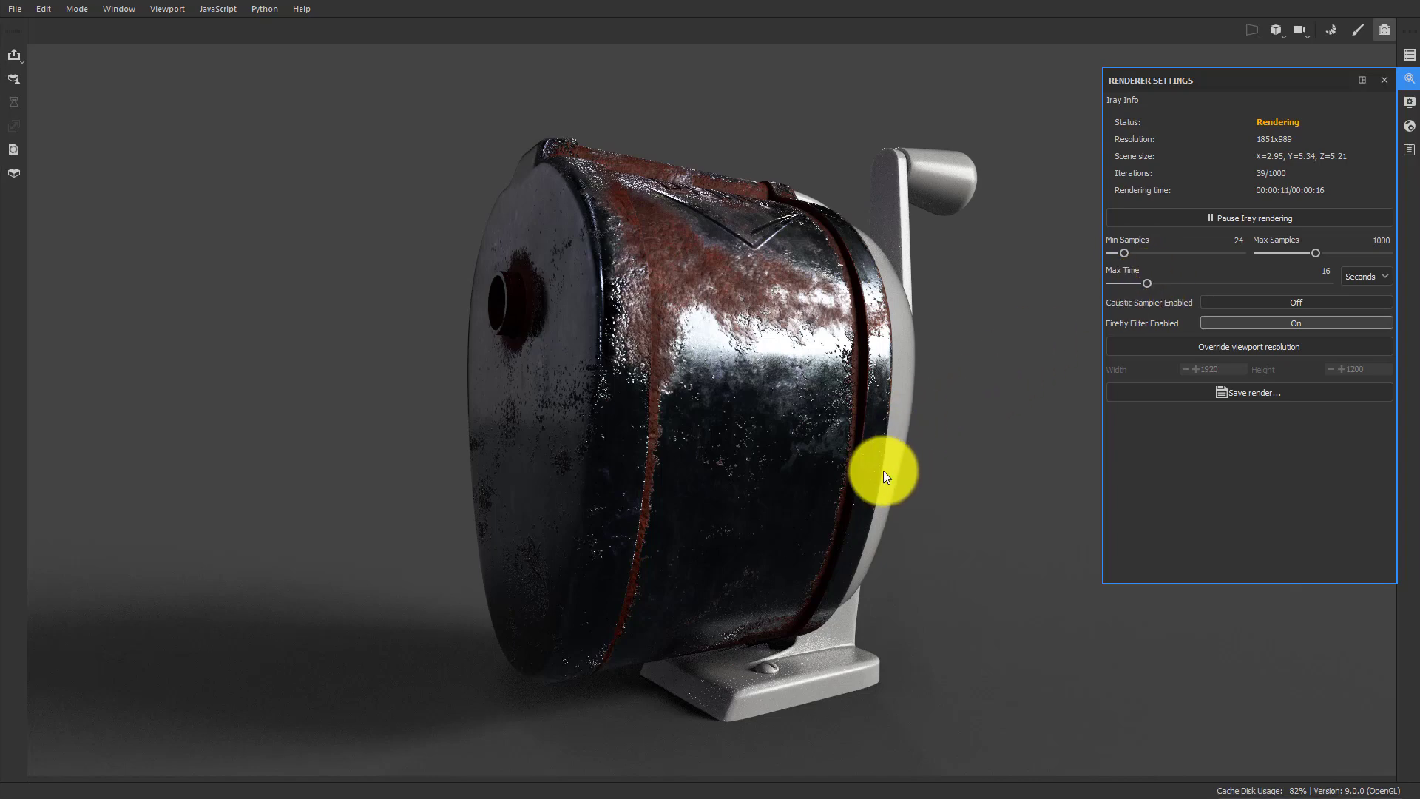
{"action": "left_click_drag", "start_coordinate": [796, 475], "coordinate": [854, 452], "text": "alt"}
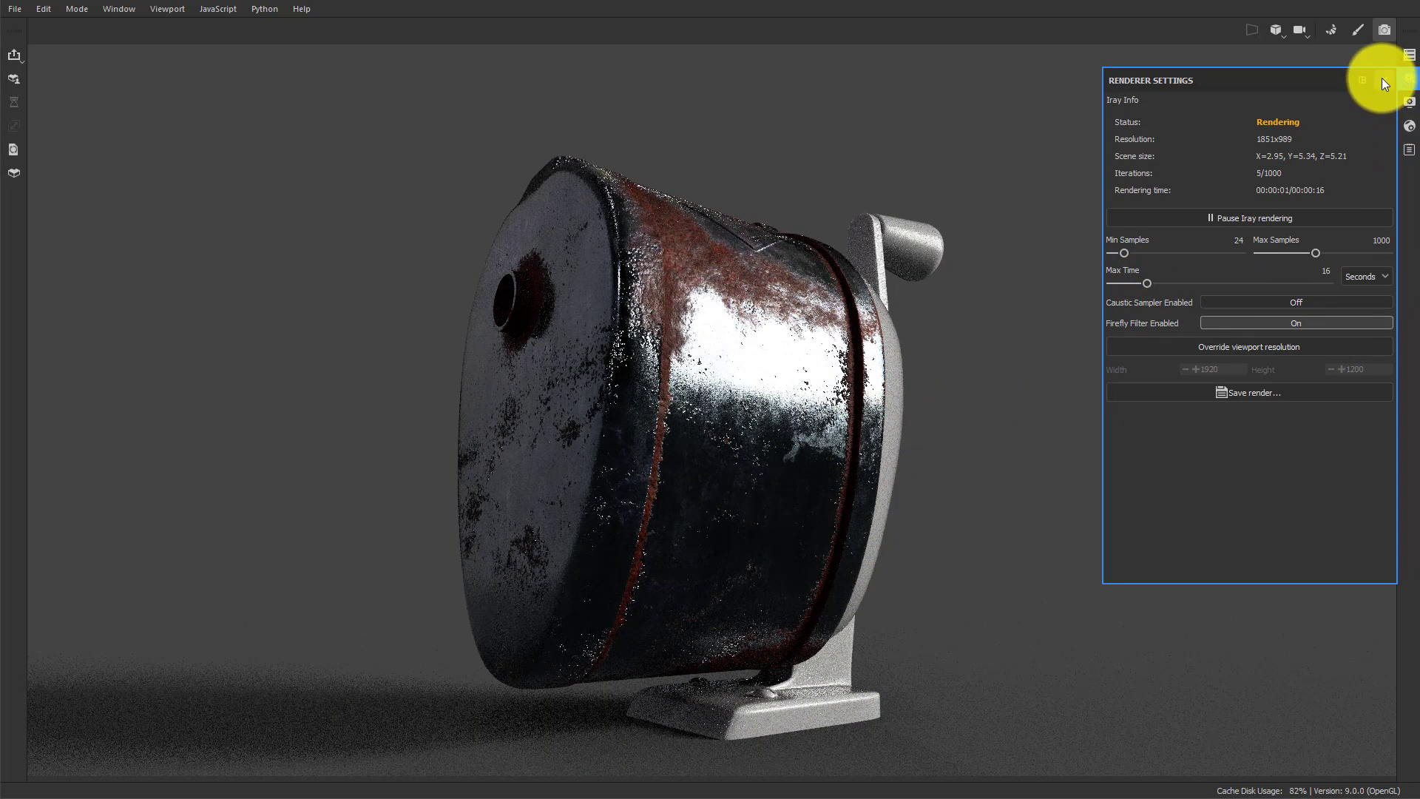
{"action": "left_click", "coordinate": [1408, 78]}
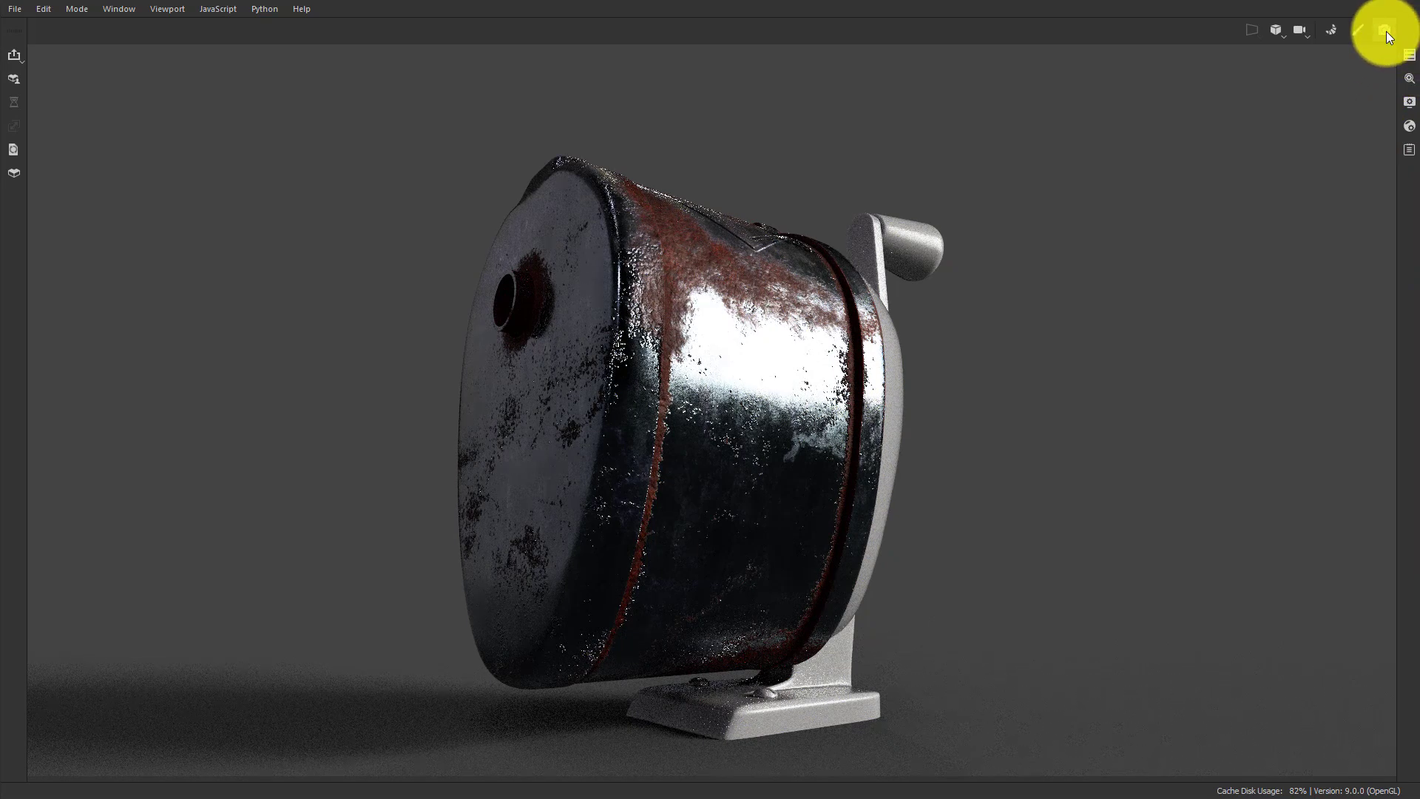